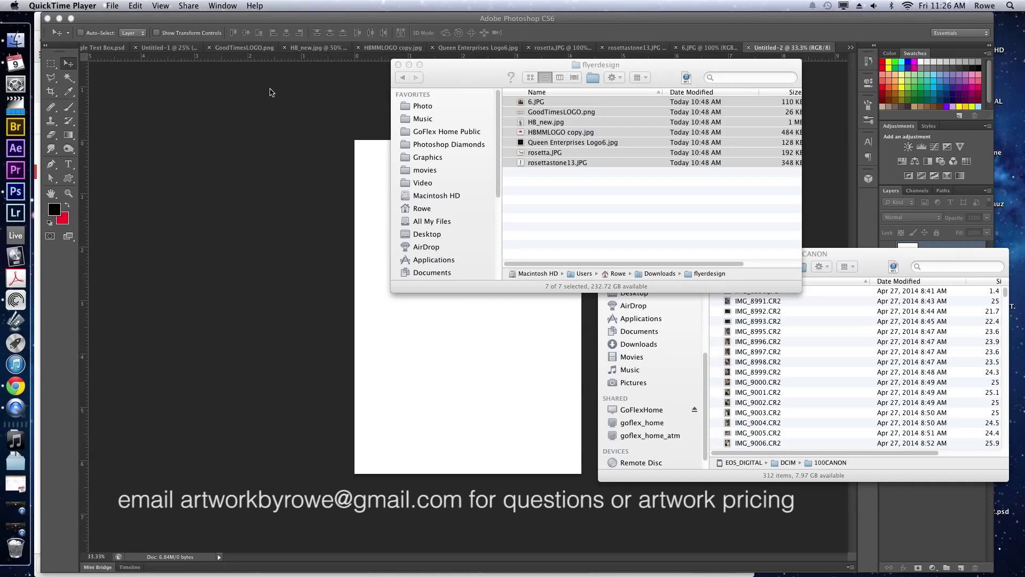
# Bring Photoshop forward and view the 6.JPG and rosettastone13.JPG model photos.
pyautogui.click(270, 93)
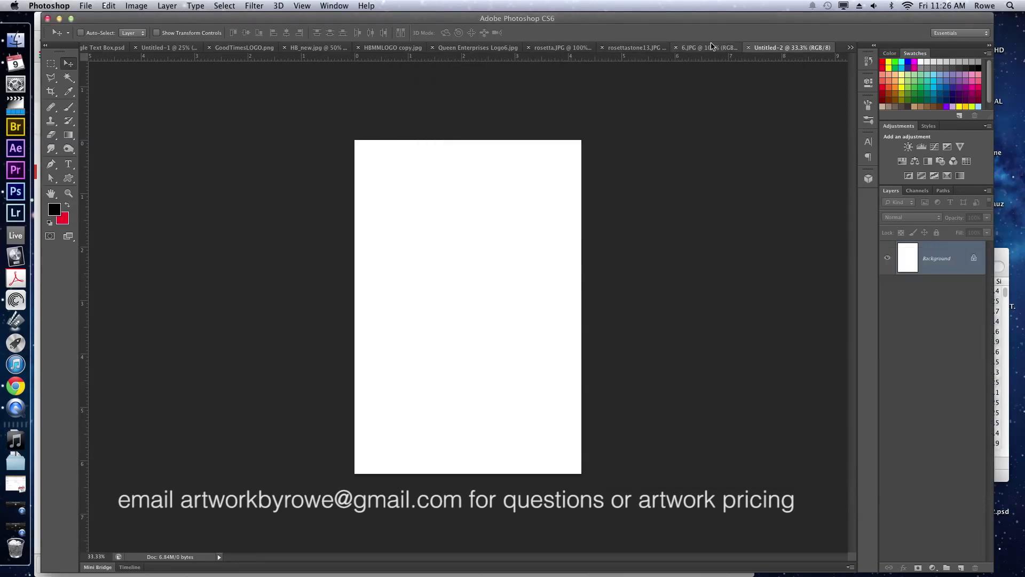
pyautogui.click(712, 48)
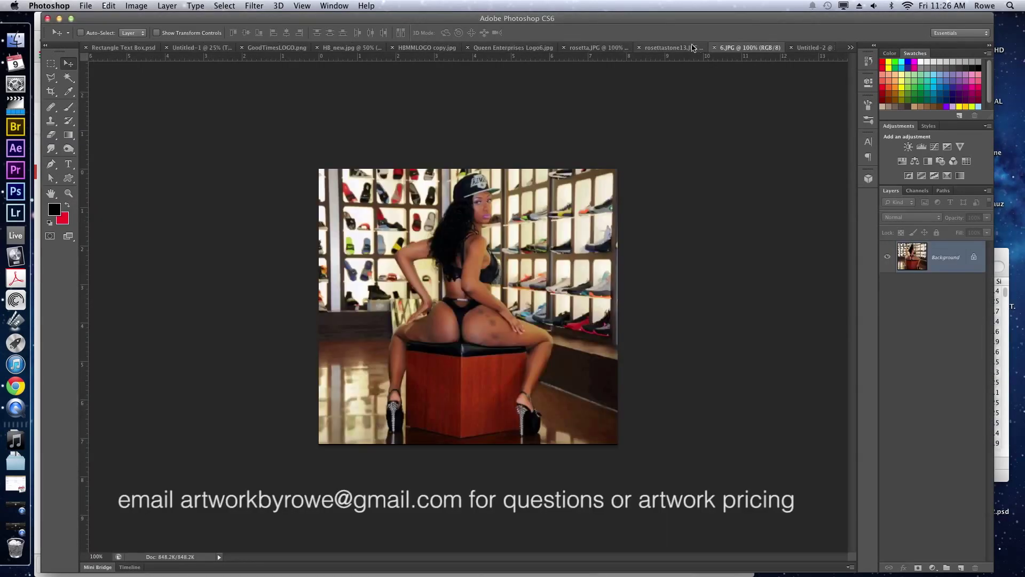
pyautogui.click(688, 47)
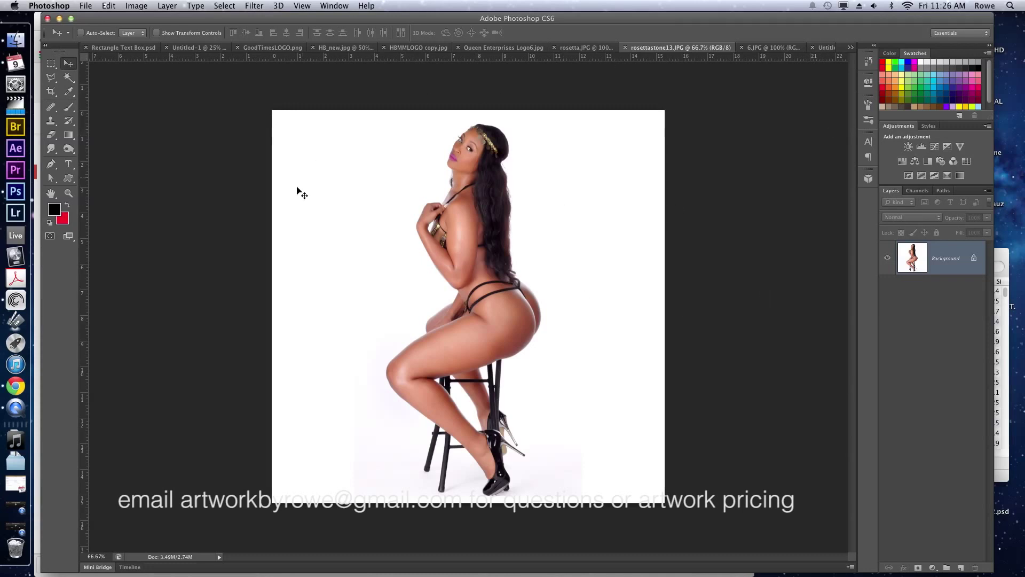
# Select 'The Tampa Take-Over' in the client's email, then switch to the blank Untitled-2 canvas.
pyautogui.click(16, 386)
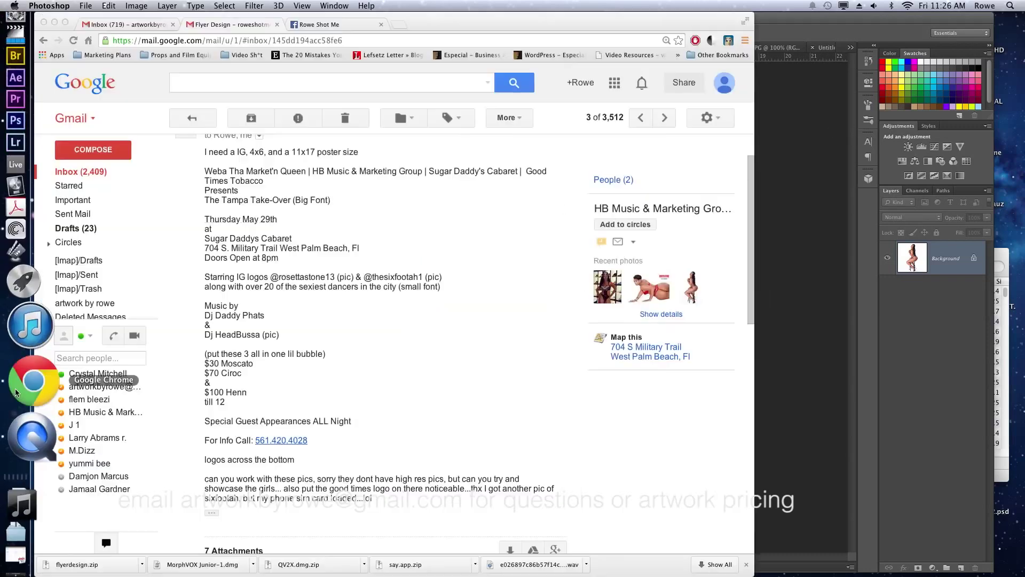
pyautogui.scroll(2, 259, 200)
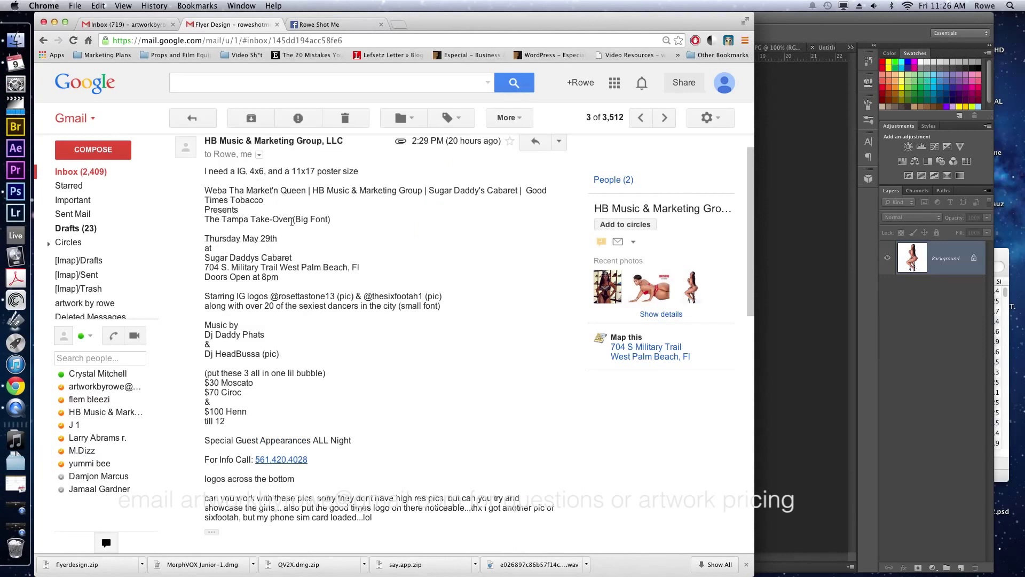
pyautogui.moveTo(291, 221); pyautogui.dragTo(205, 219)
pyautogui.press('super+c')
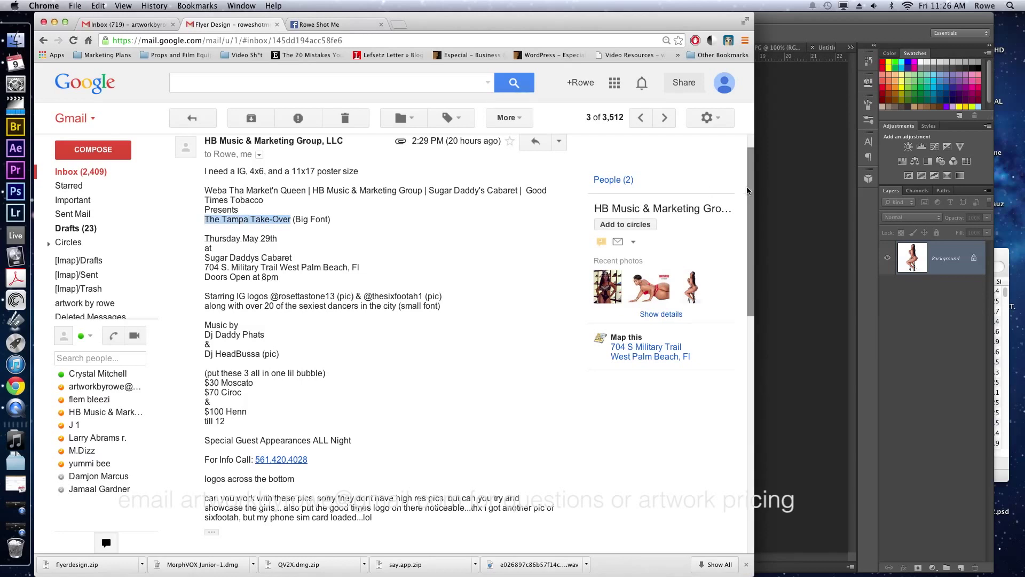
pyautogui.click(822, 187)
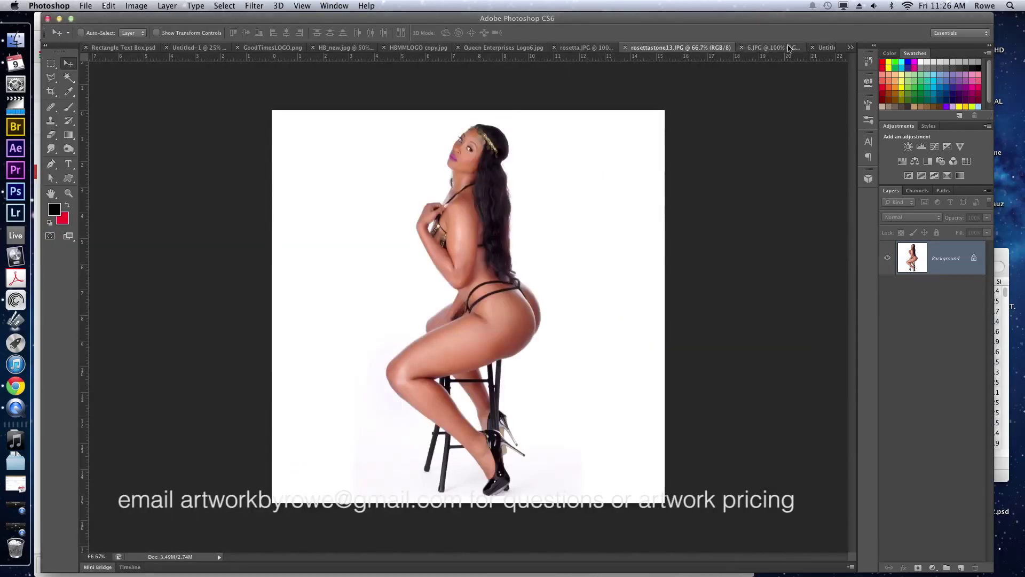
pyautogui.click(831, 47)
# Paste the event title as a text layer, shrink it, and break it after 'The Tampa'.
pyautogui.press('t')
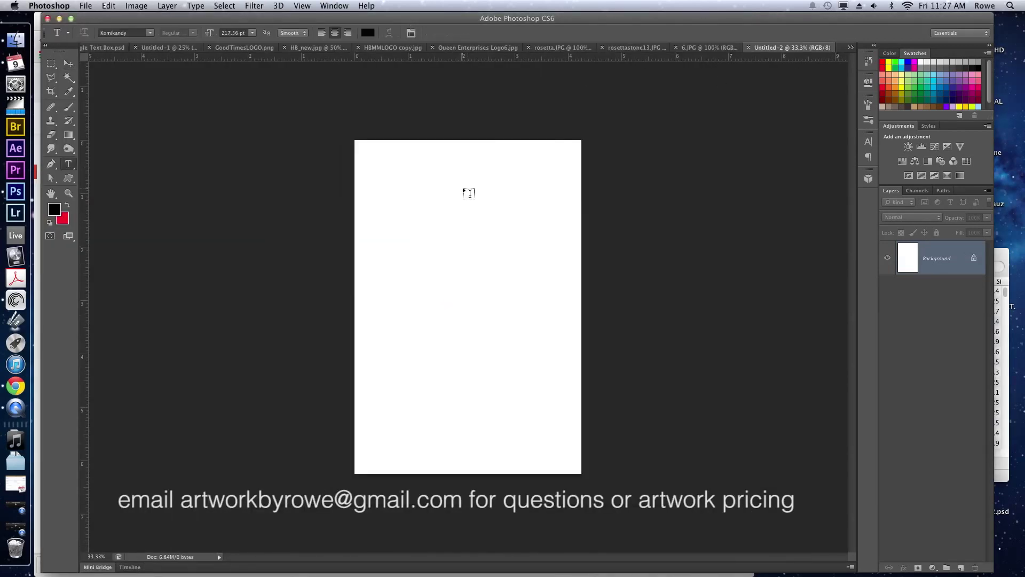
pyautogui.click(466, 209)
pyautogui.press('super+v')
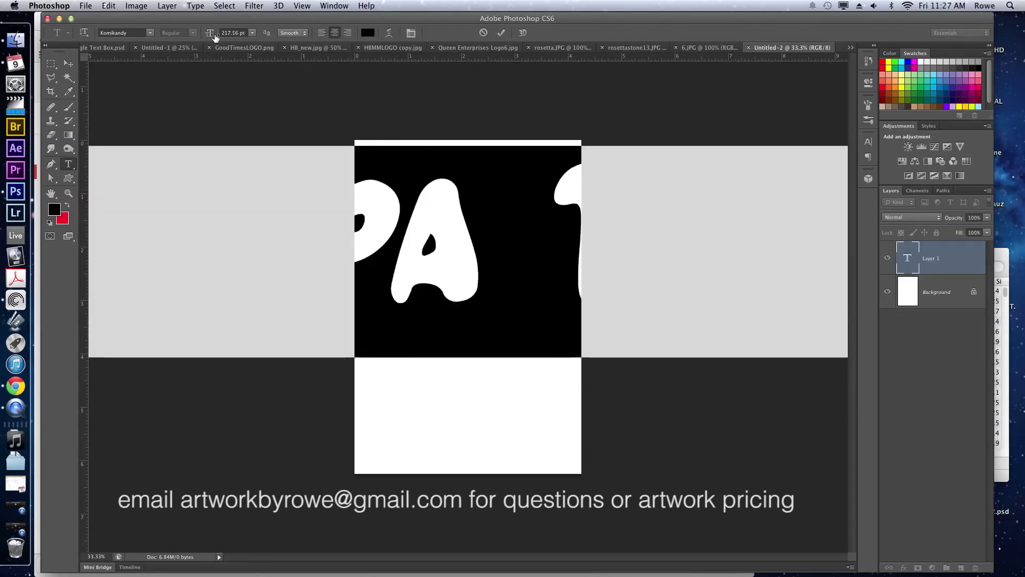
pyautogui.moveTo(215, 36); pyautogui.dragTo(118, 37)
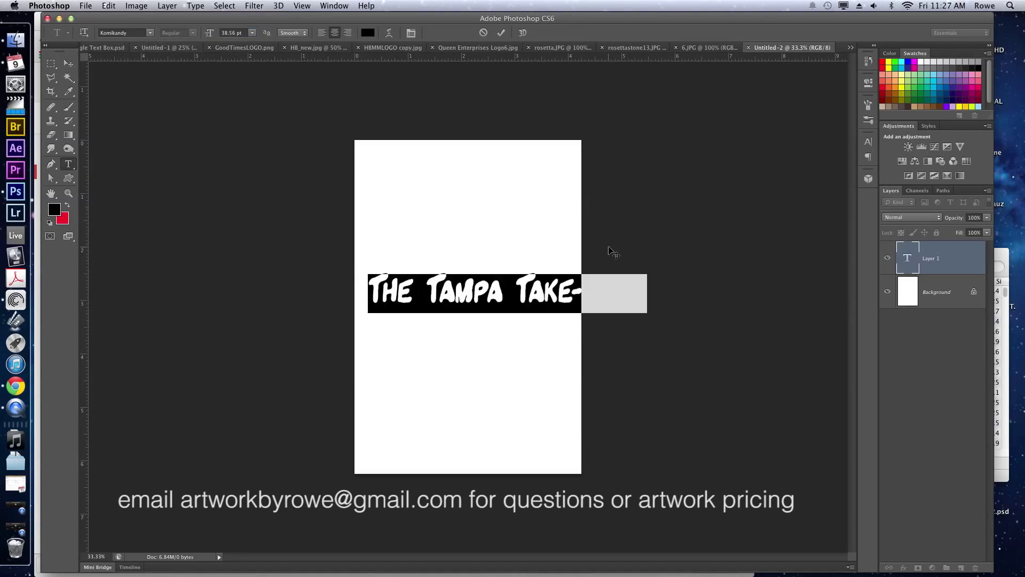
pyautogui.click(538, 233)
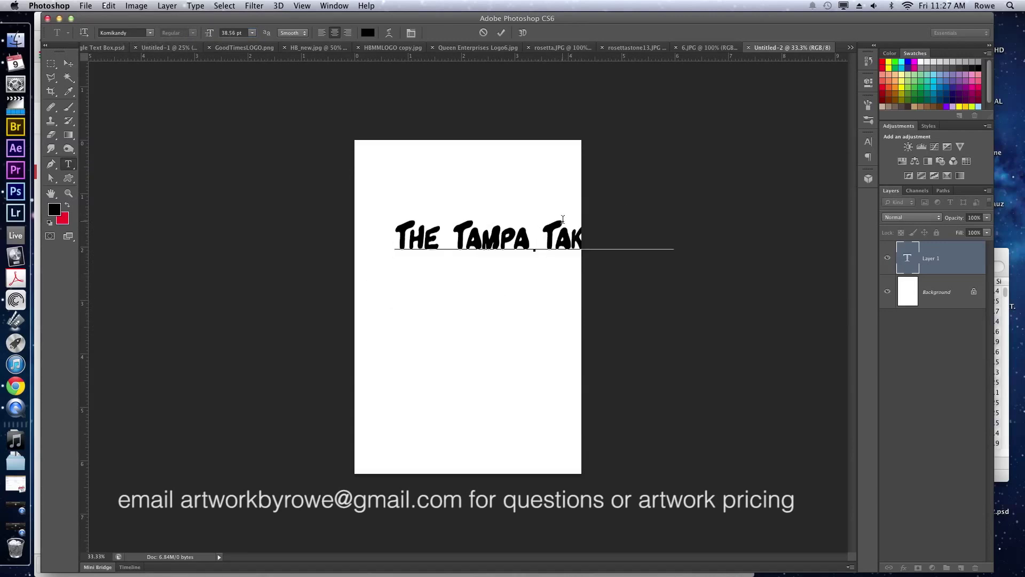
pyautogui.press('Return')
pyautogui.press('super+a')
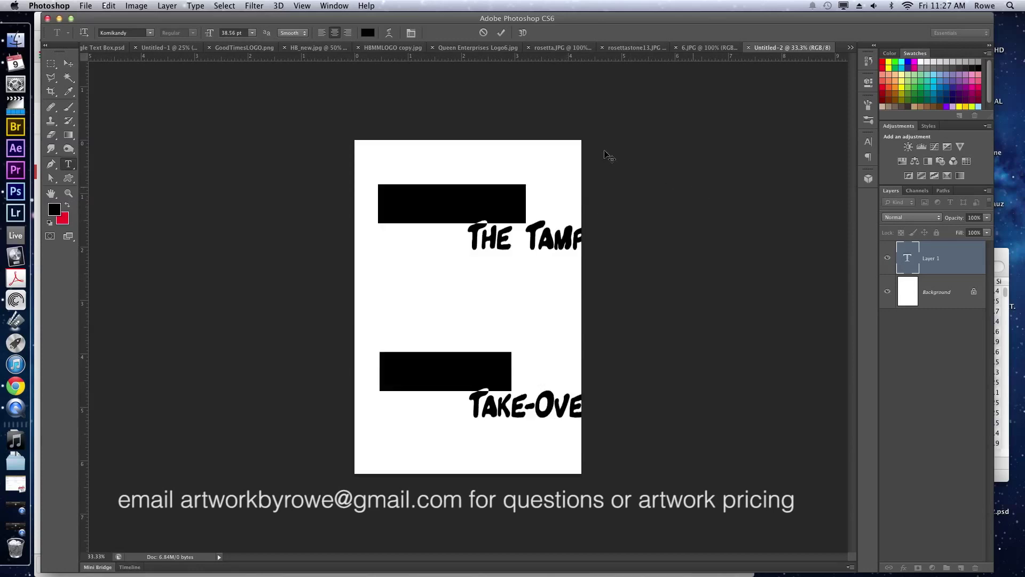
# Format the title in Helvetica Neue 63 Medium Extended, All Caps, with tighter leading.
pyautogui.click(867, 143)
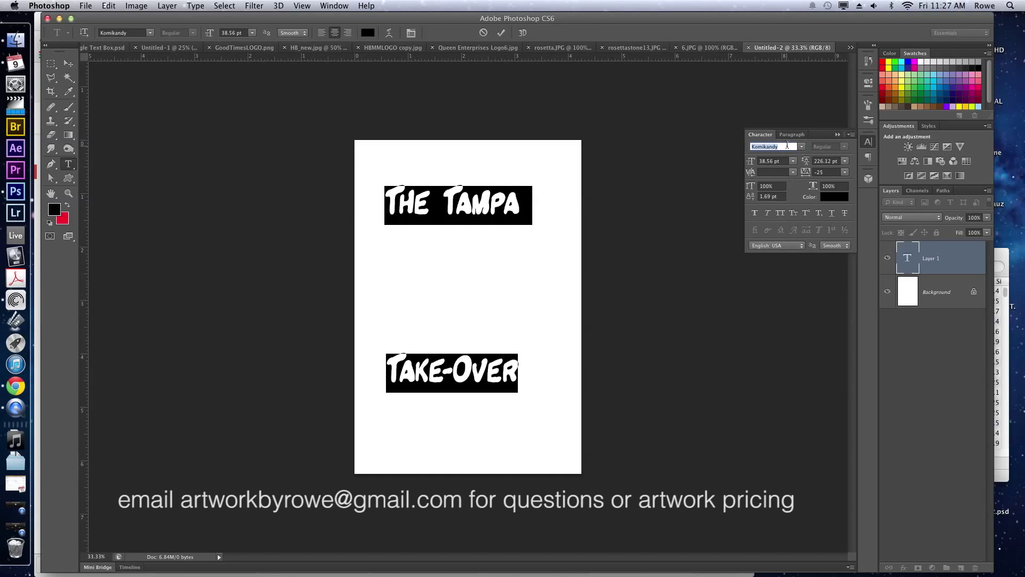
pyautogui.write('Helvetica Neue ...')
pyautogui.press('Down')
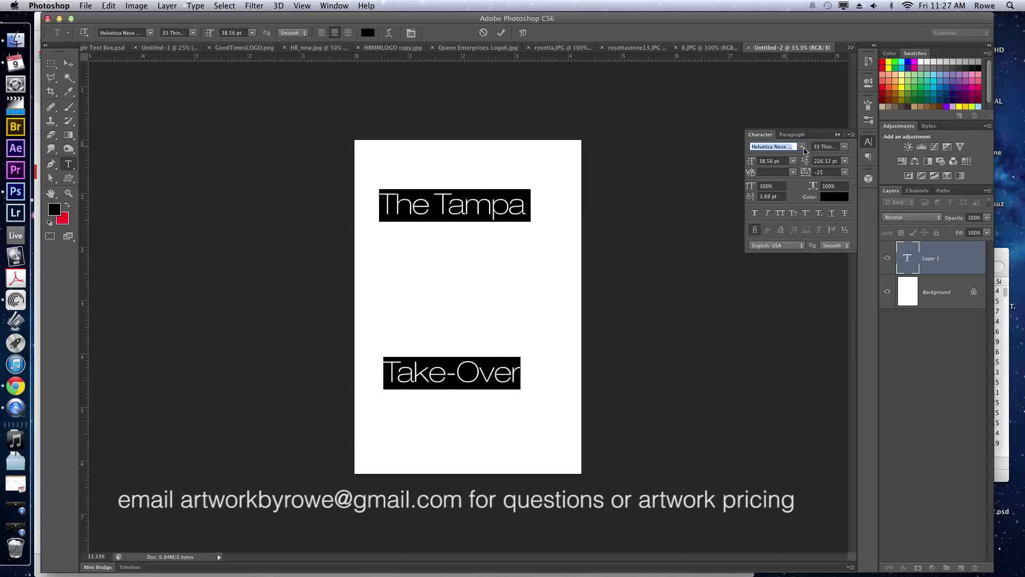
pyautogui.click(843, 148)
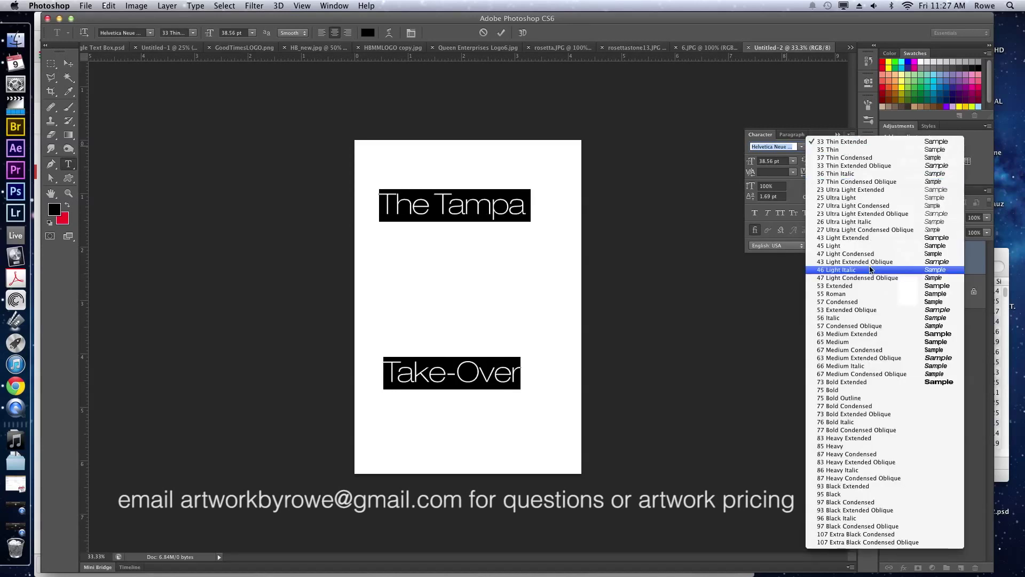
pyautogui.click(865, 334)
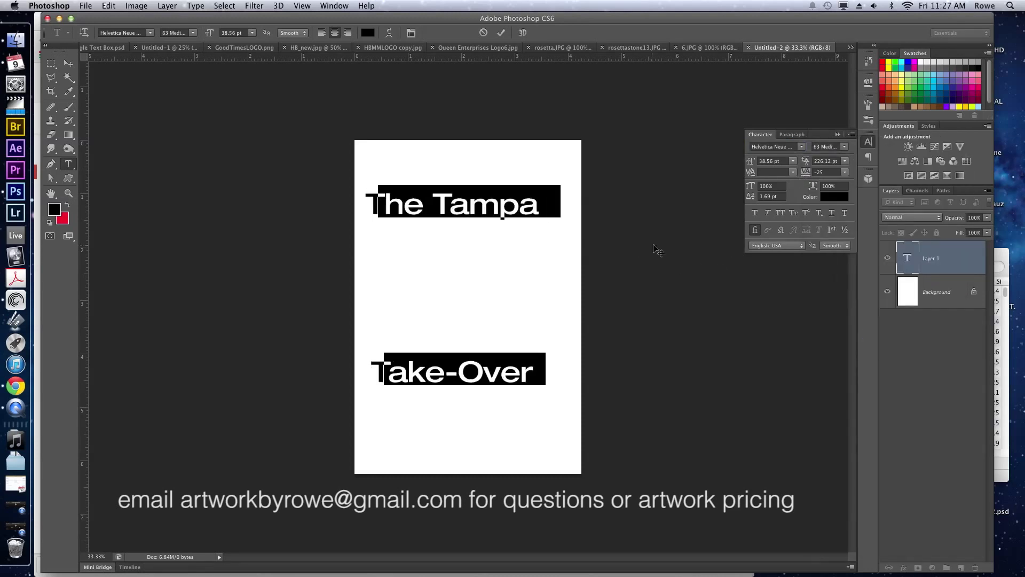
pyautogui.click(780, 212)
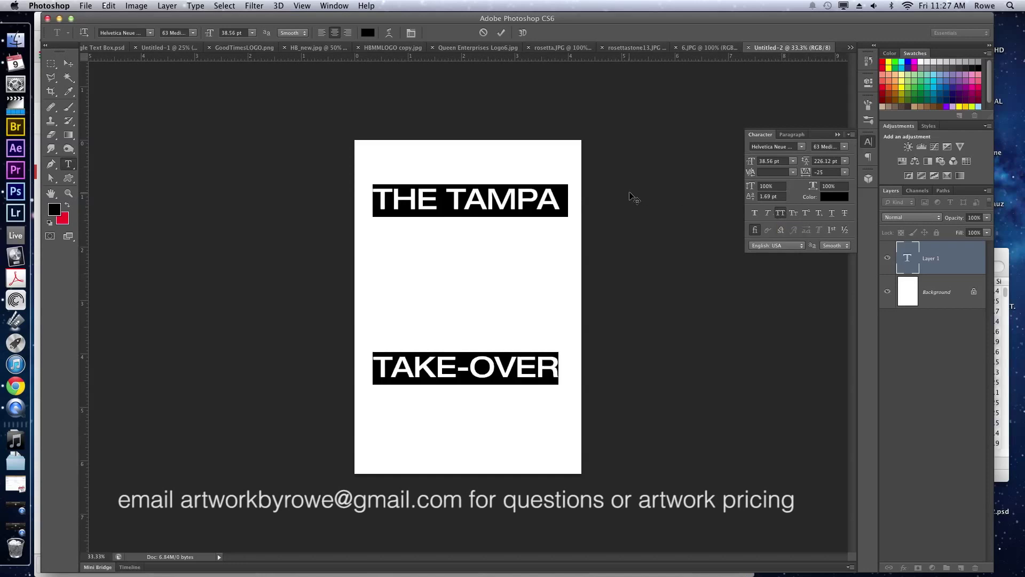
pyautogui.moveTo(806, 162); pyautogui.dragTo(706, 159)
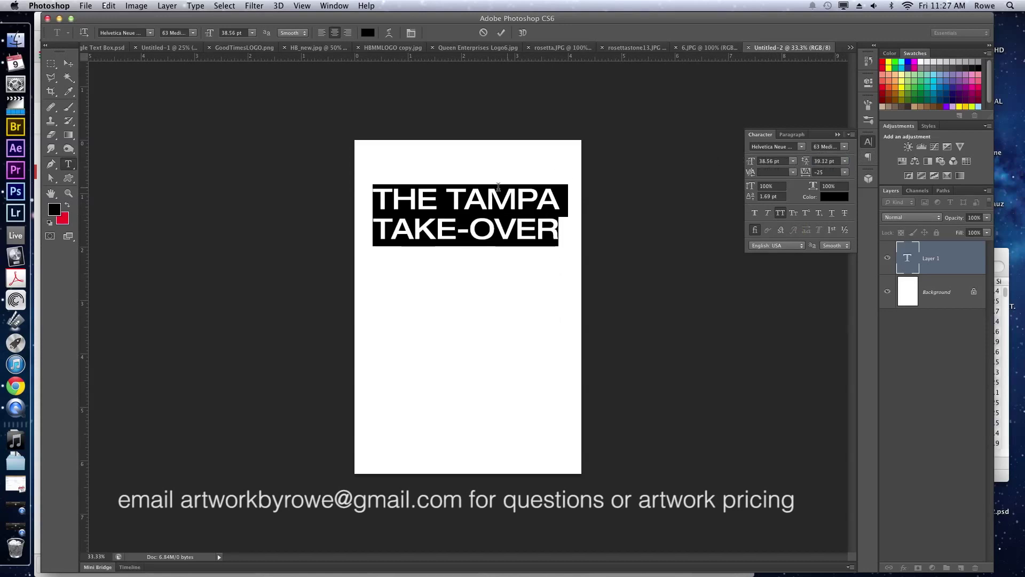
# Stack THE, TAMPA, TAKE and OVER on separate lines, dropping the hyphen, with 97 Black Condensed lines.
pyautogui.click(446, 198)
pyautogui.press('Return')
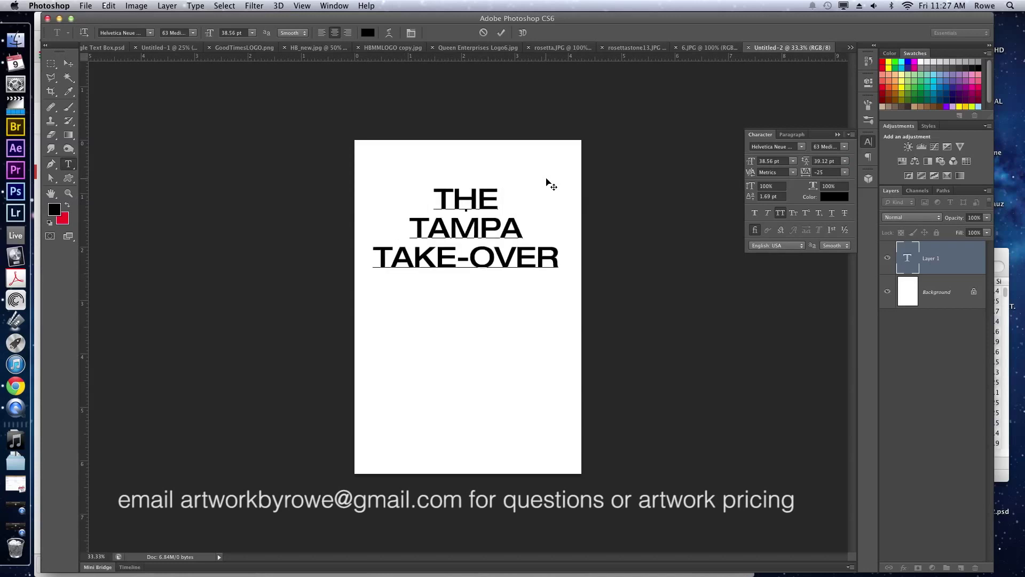
pyautogui.doubleClick(487, 199)
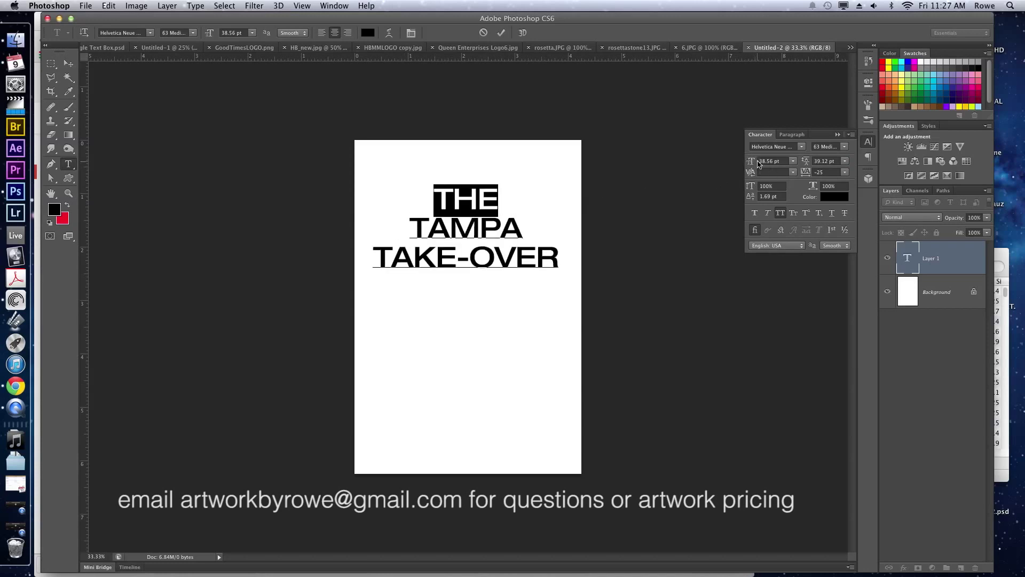
pyautogui.moveTo(753, 162); pyautogui.dragTo(742, 160)
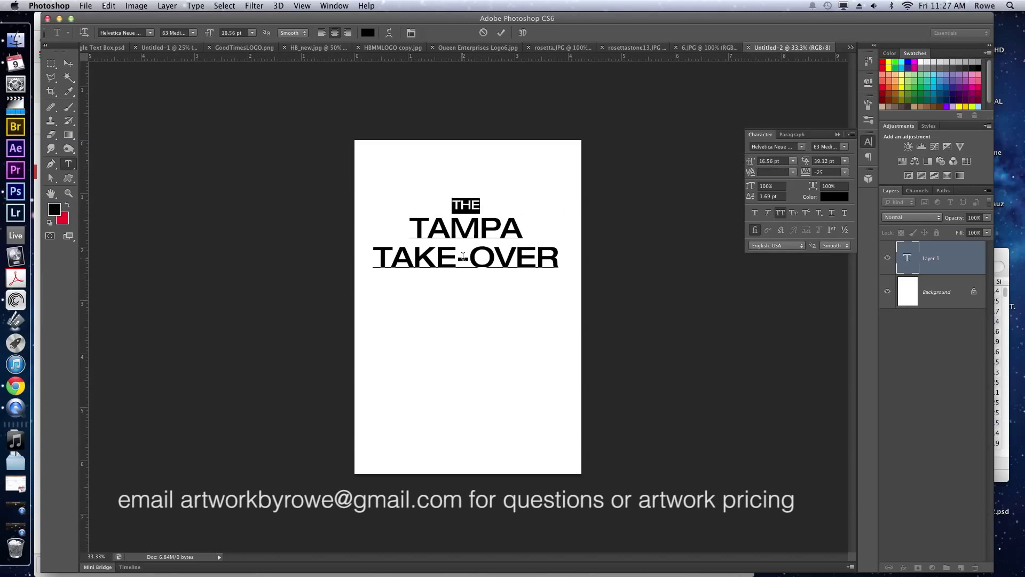
pyautogui.click(456, 267)
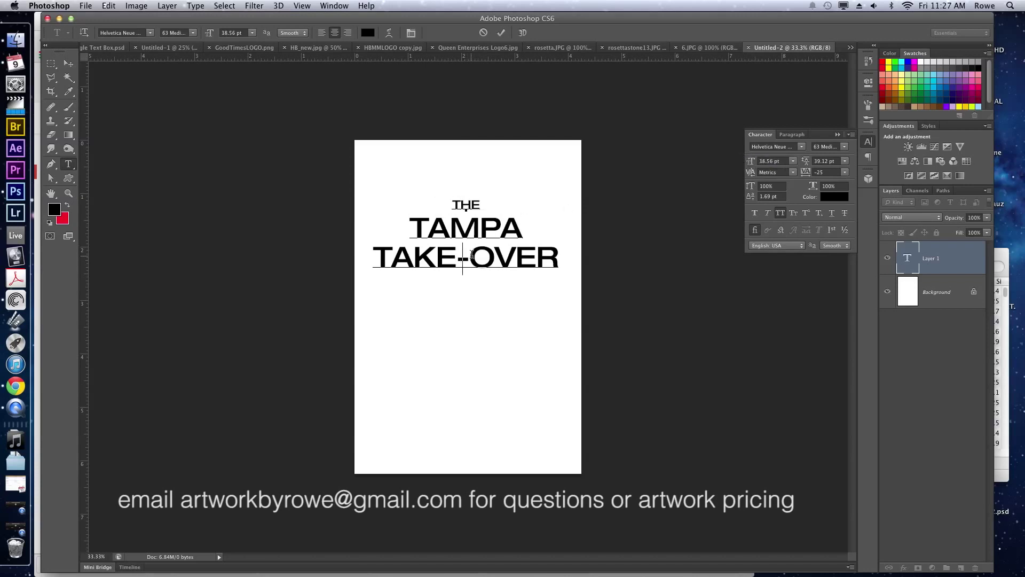
pyautogui.press('Return')
pyautogui.press('Delete')
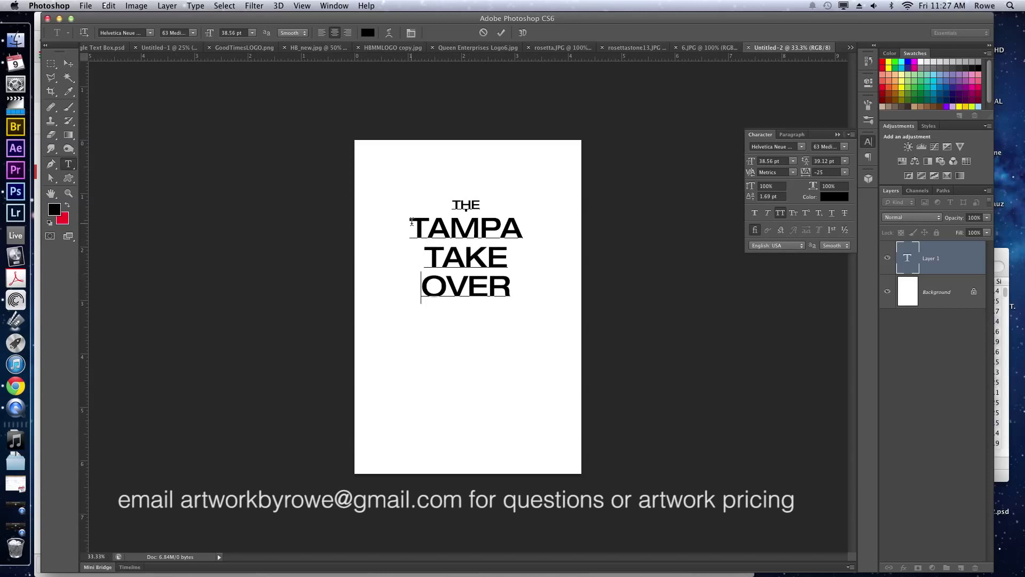
pyautogui.moveTo(412, 221); pyautogui.dragTo(555, 276)
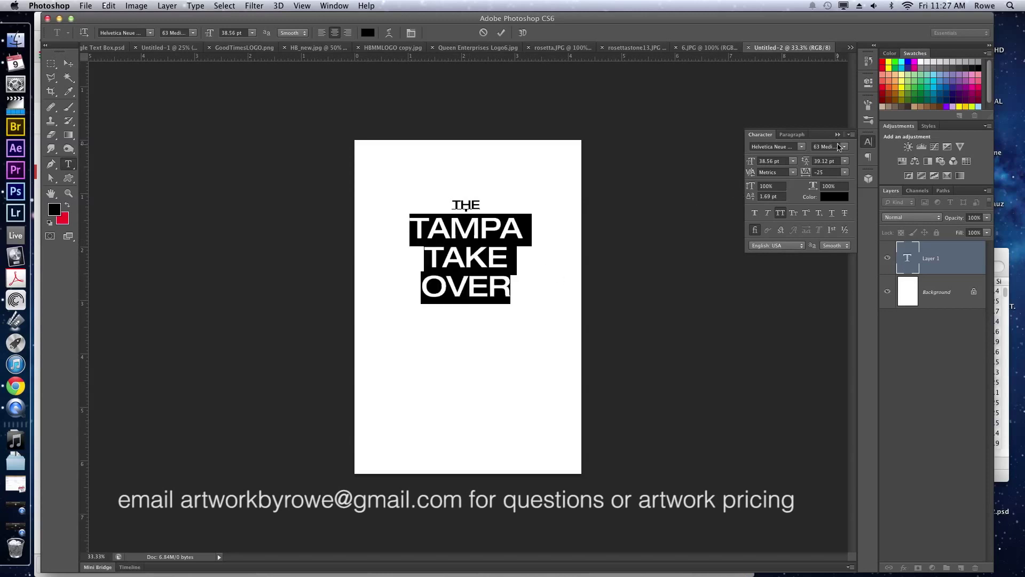
pyautogui.click(841, 147)
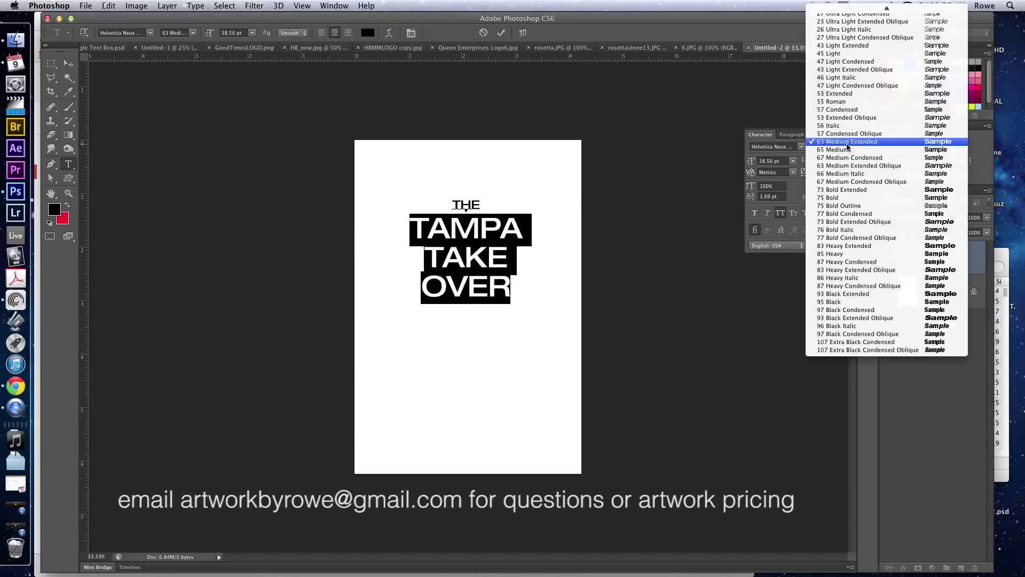
pyautogui.click(879, 310)
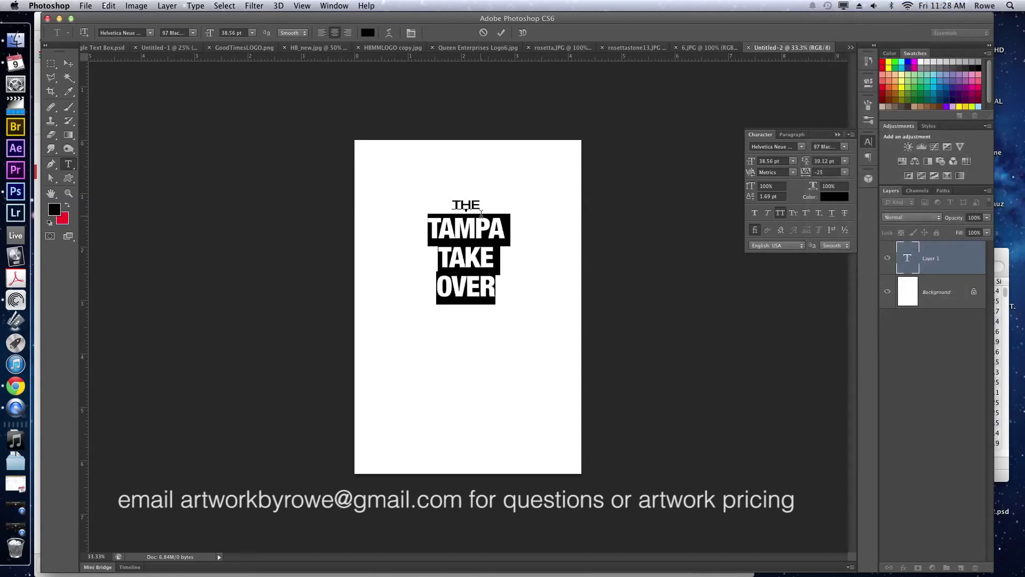
# Enlarge TAKE to 53.56 pt and OVER to 50.56 pt.
pyautogui.click(457, 262)
pyautogui.doubleClick(459, 257)
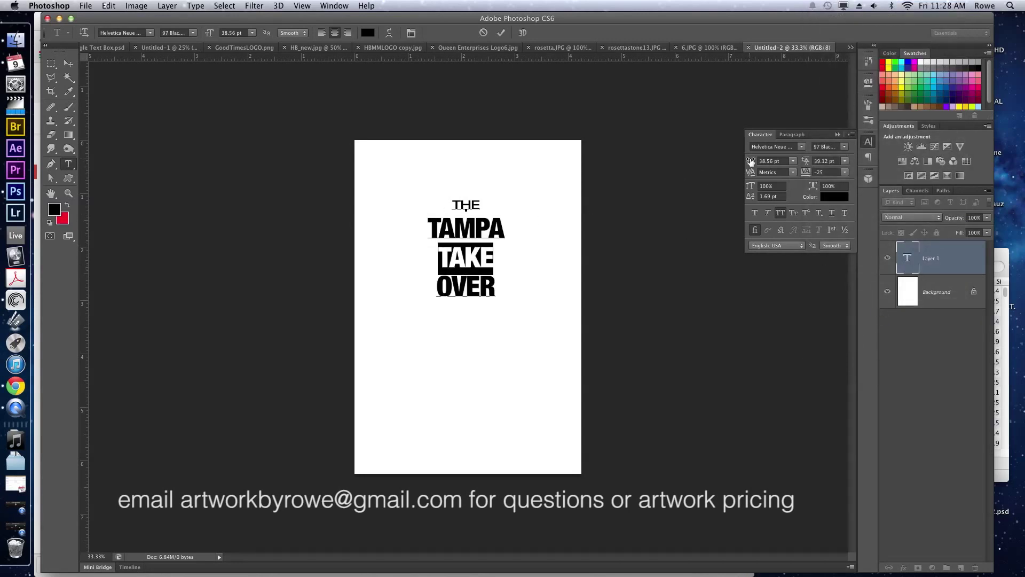
pyautogui.moveTo(751, 160); pyautogui.dragTo(758, 160)
pyautogui.press('Up')
pyautogui.press('Up')
pyautogui.press('Up')
pyautogui.press('Up')
pyautogui.press('Up')
pyautogui.press('Up')
pyautogui.press('Up')
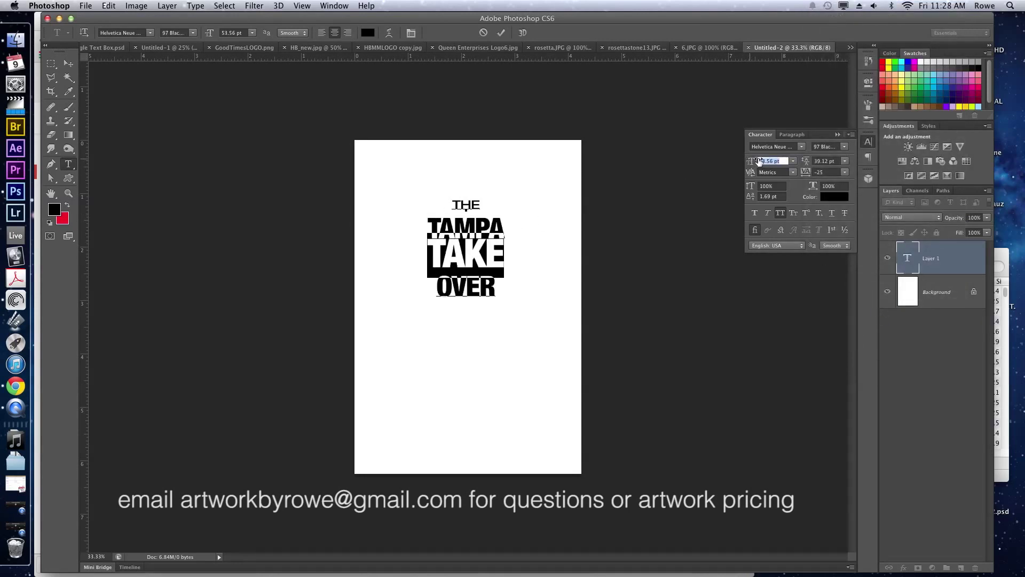
pyautogui.click(759, 161)
pyautogui.click(467, 288)
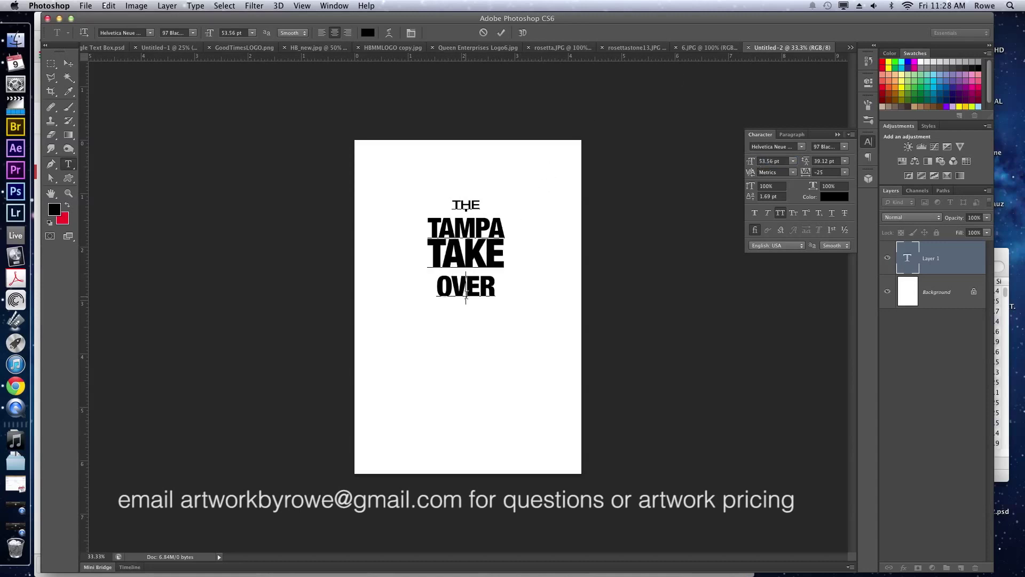
pyautogui.doubleClick(467, 288)
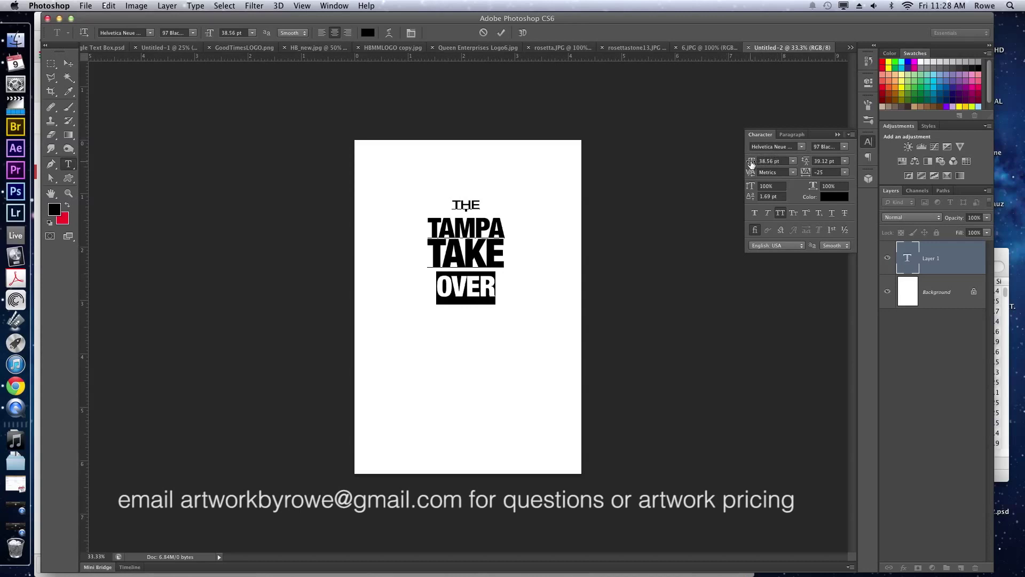
pyautogui.moveTo(751, 163); pyautogui.dragTo(757, 164)
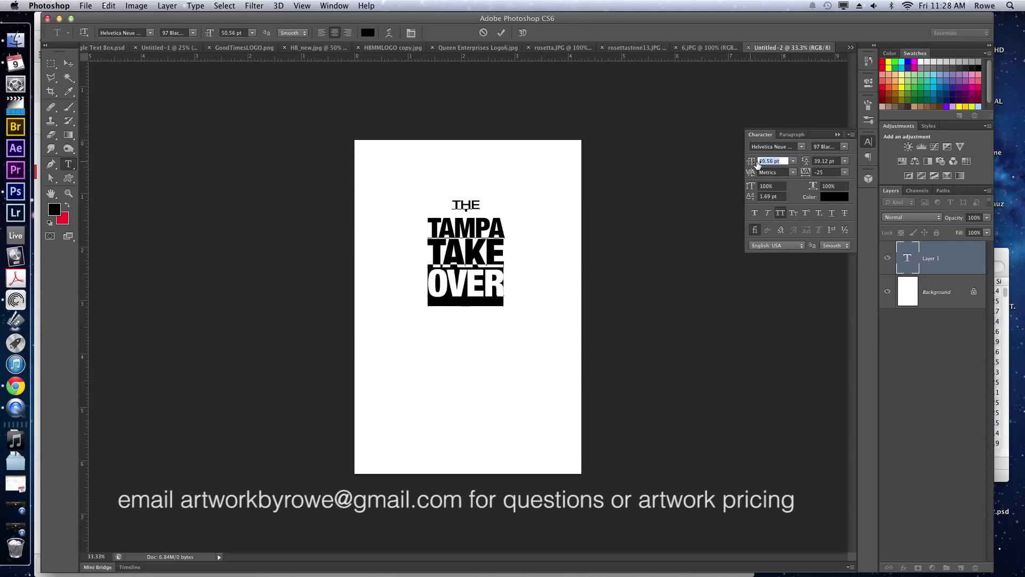
pyautogui.click(460, 205)
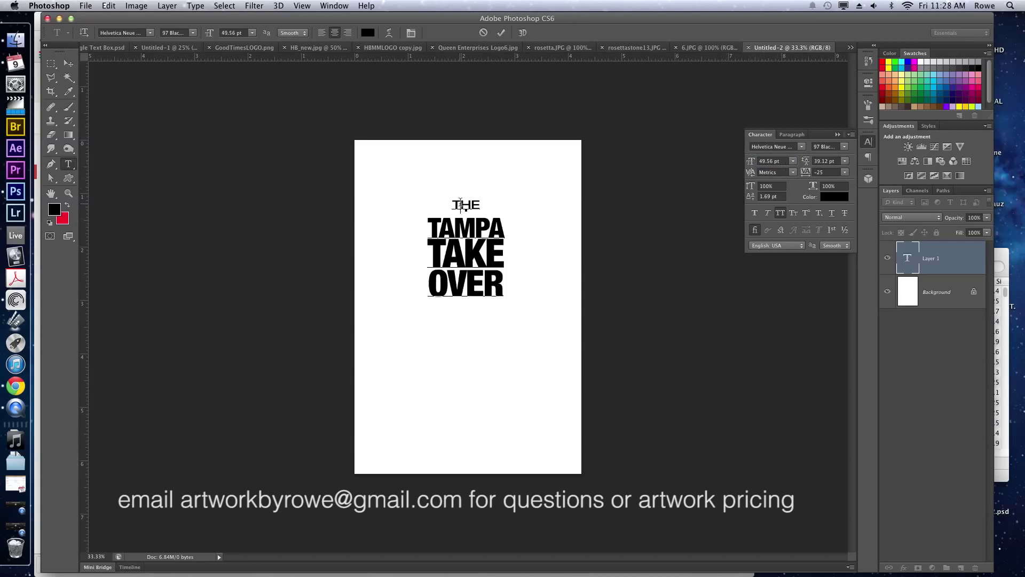
# Set THE to 11.56 pt with a lowered baseline shift and 1035 tracking.
pyautogui.doubleClick(460, 205)
pyautogui.click(773, 161)
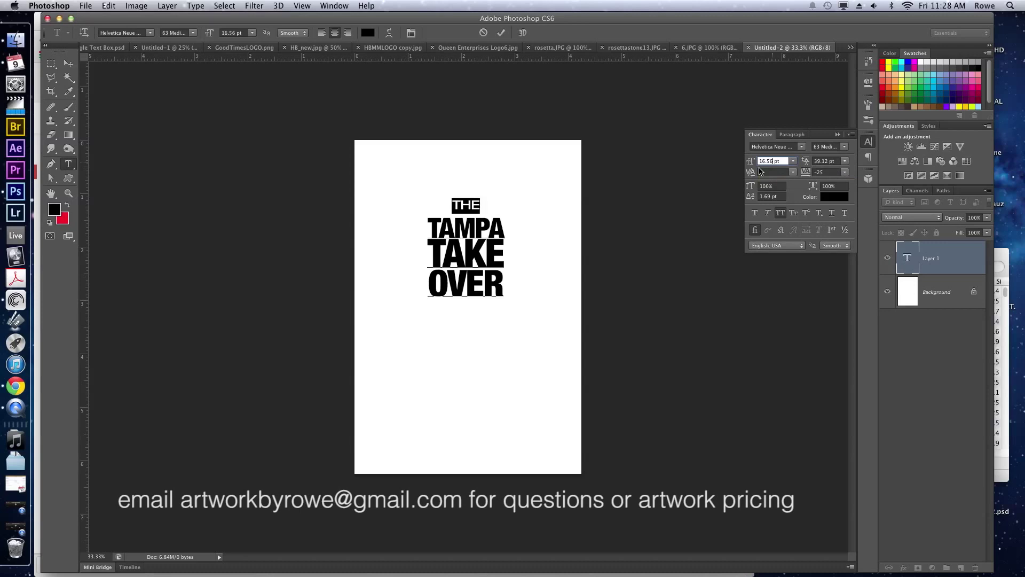
pyautogui.press('Return')
pyautogui.click(769, 195)
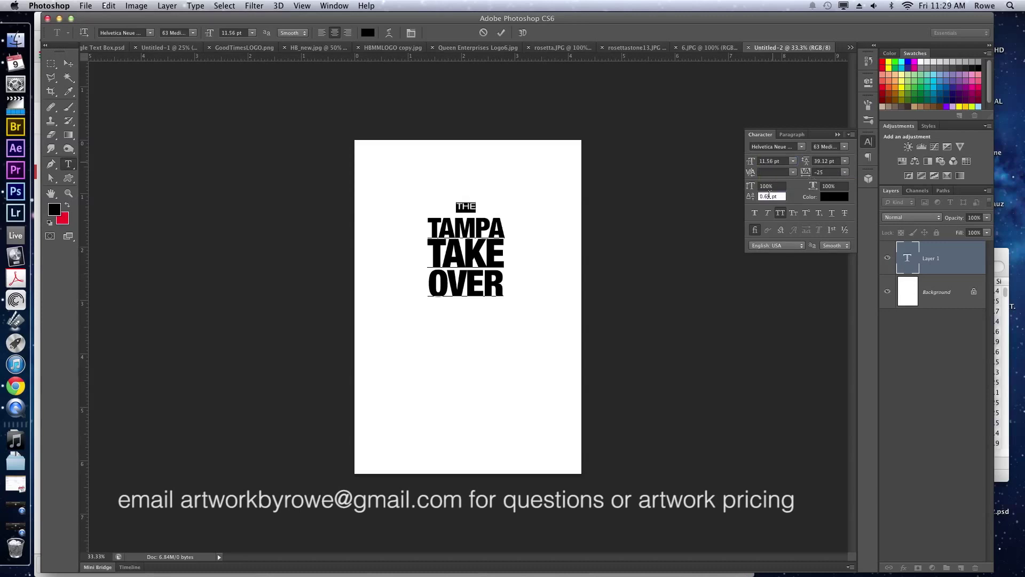
pyautogui.press('Down')
pyautogui.press('Down')
pyautogui.press('Down')
pyautogui.press('Down')
pyautogui.press('Down')
pyautogui.press('Down')
pyautogui.click(822, 172)
pyautogui.write('500')
pyautogui.press('Return')
pyautogui.write('975')
pyautogui.press('Return')
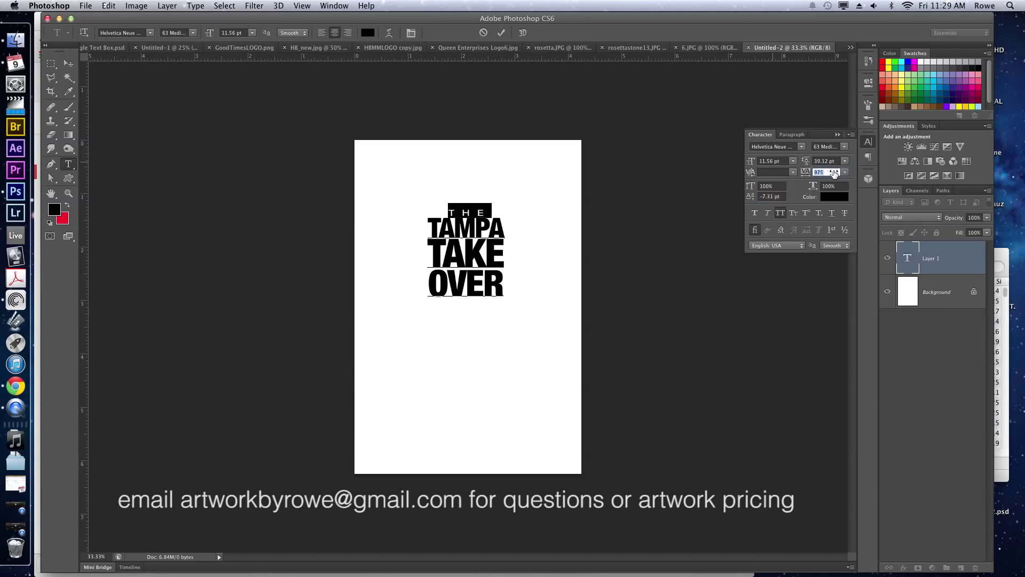
pyautogui.click(836, 171)
pyautogui.hotkey('ctrl', 'Return')
# Scale the whole title block to about 136% and nudge it back into position.
pyautogui.press('v')
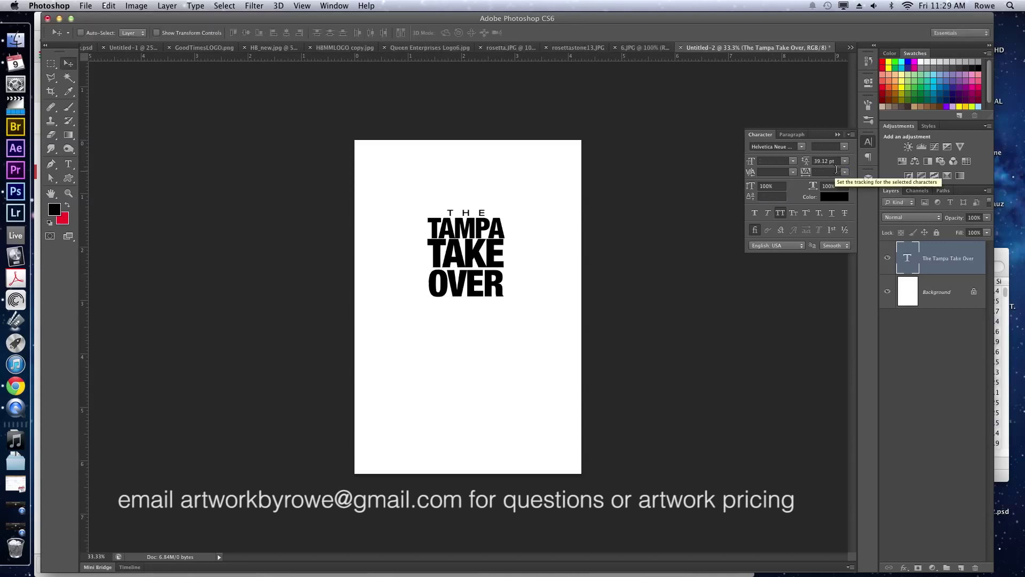
pyautogui.press('super+t')
pyautogui.moveTo(502, 302); pyautogui.dragTo(522, 309)
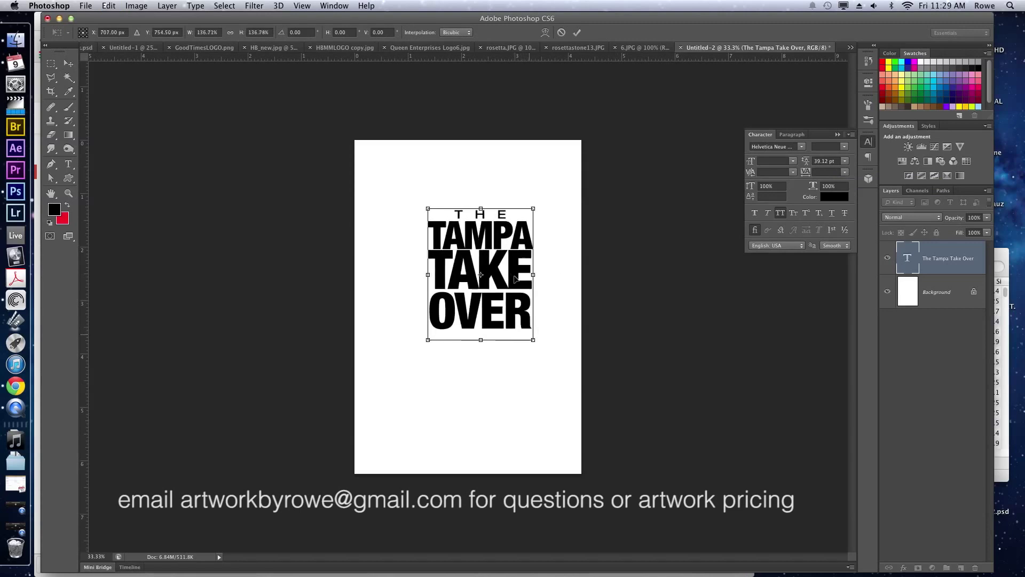
pyautogui.press('Return')
pyautogui.hotkey('shift', 'Left')
pyautogui.hotkey('shift', 'Left')
pyautogui.hotkey('shift', 'Left')
pyautogui.hotkey('shift', 'Left')
pyautogui.hotkey('shift', 'Left')
pyautogui.hotkey('shift', 'Left')
pyautogui.hotkey('shift', 'Left')
pyautogui.hotkey('shift', 'Left')
pyautogui.hotkey('shift', 'Up')
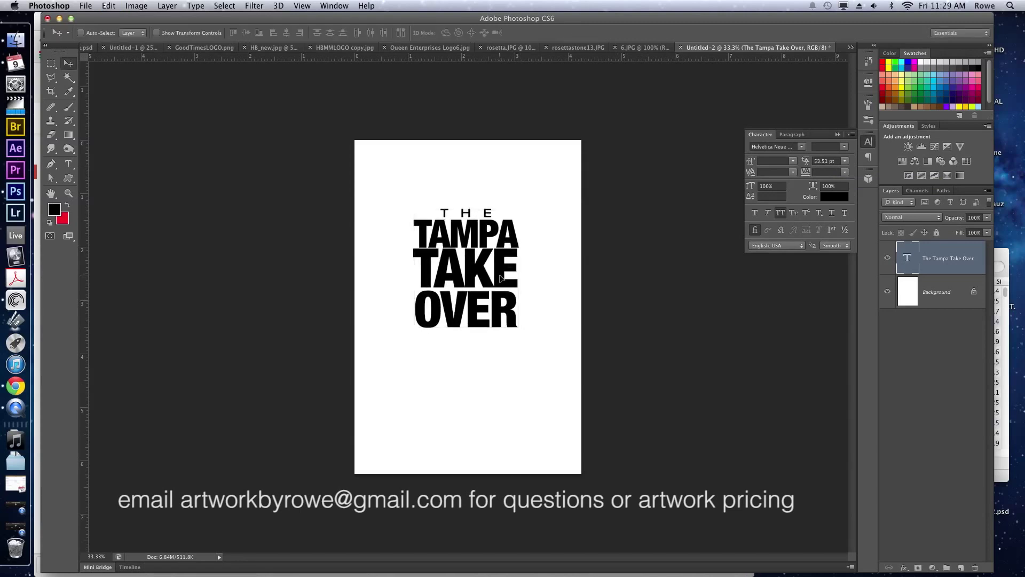
pyautogui.hotkey('shift', 'Down')
pyautogui.hotkey('shift', 'Down')
pyautogui.hotkey('shift', 'Down')
pyautogui.hotkey('shift', 'Right')
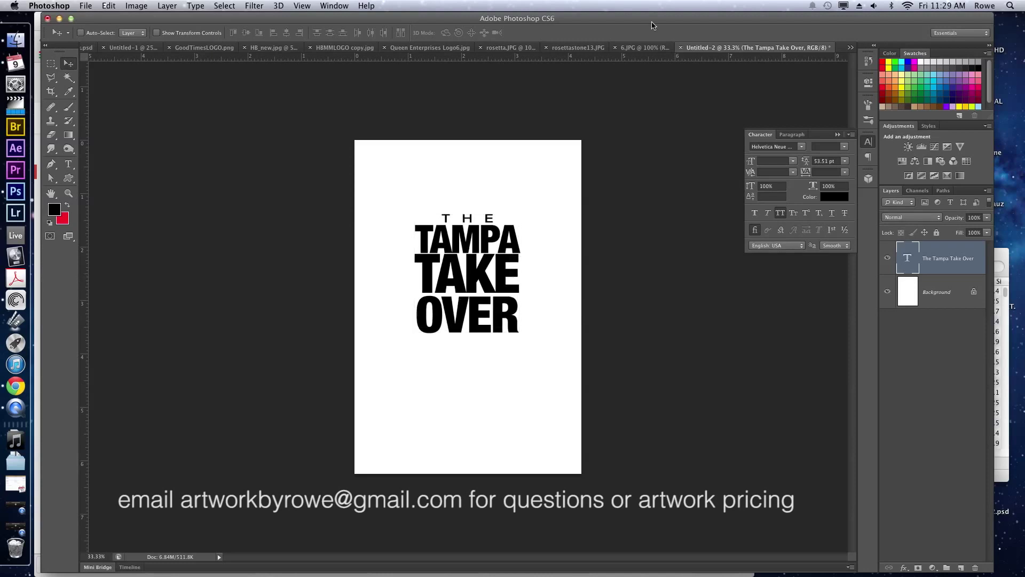
pyautogui.click(22, 394)
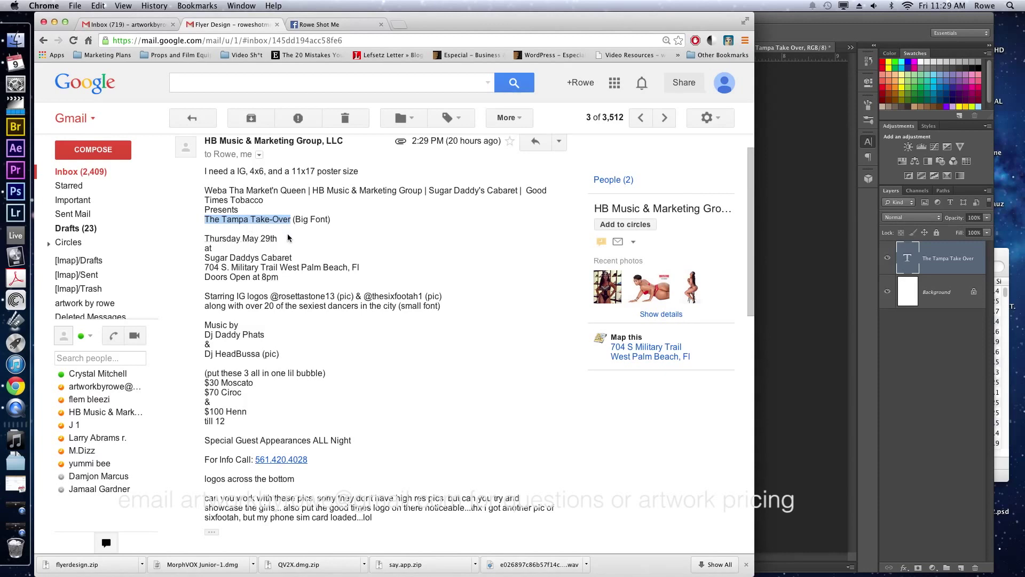
# Select 'Thursday May 29th' in the email, then duplicate the title text layer in Photoshop.
pyautogui.click(287, 238)
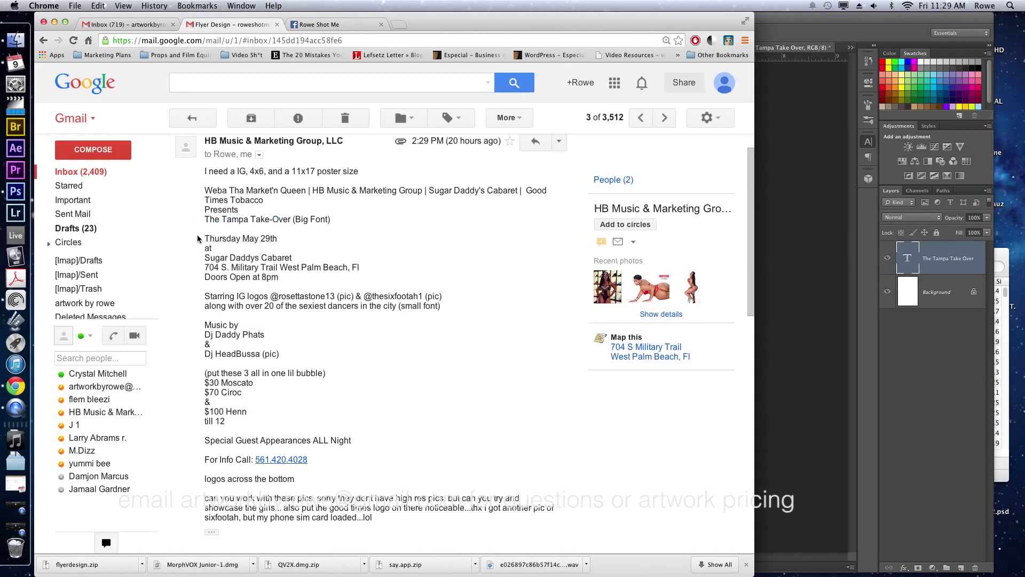
pyautogui.moveTo(205, 239); pyautogui.dragTo(314, 241)
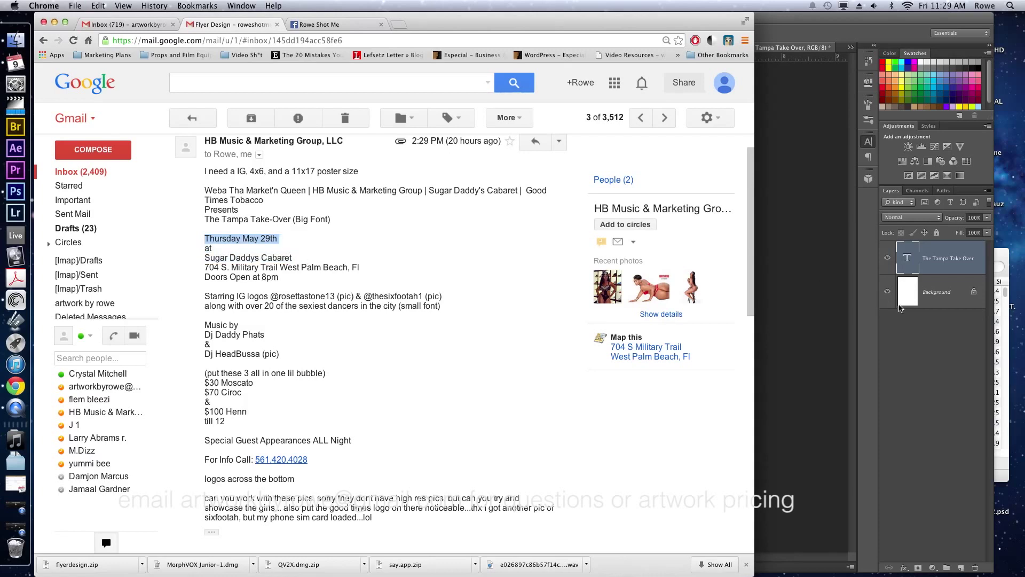
pyautogui.click(799, 314)
pyautogui.press('super+j')
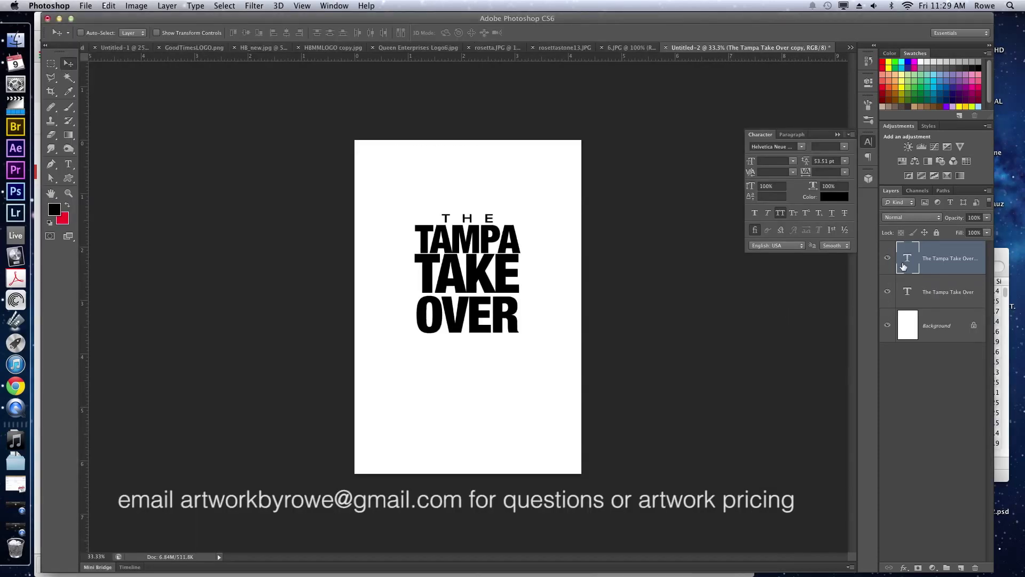
# Paste the date into the duplicate layer with 0 tracking, breaking after THURSDAY with tighter leading.
pyautogui.doubleClick(911, 259)
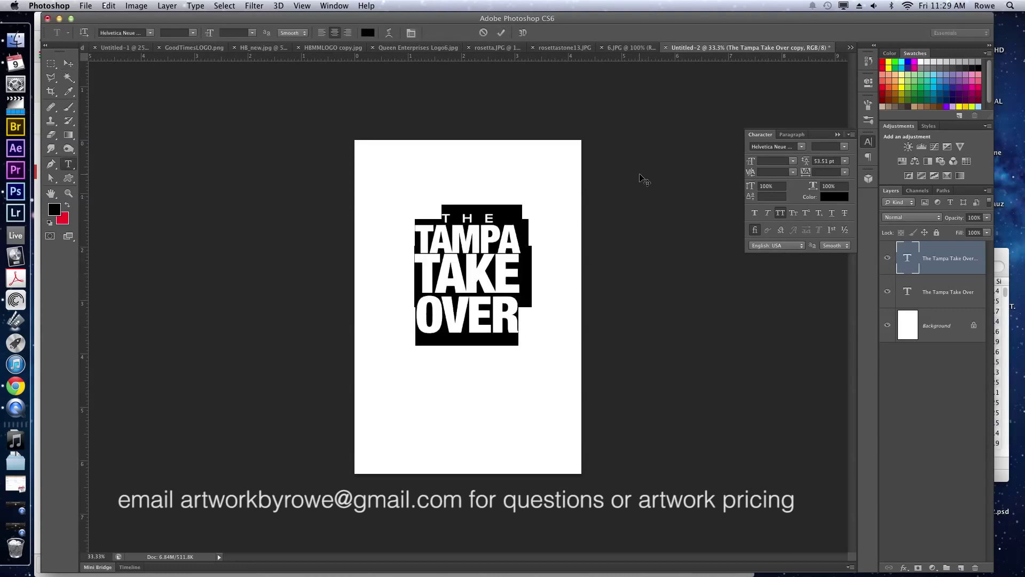
pyautogui.press('super+v')
pyautogui.press('super+a')
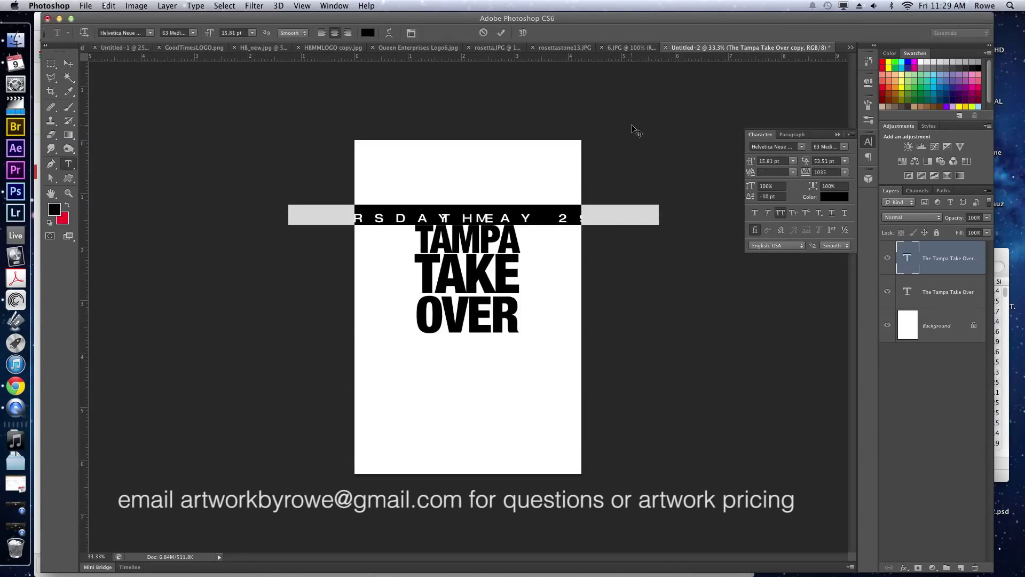
pyautogui.moveTo(636, 173); pyautogui.dragTo(635, 262)
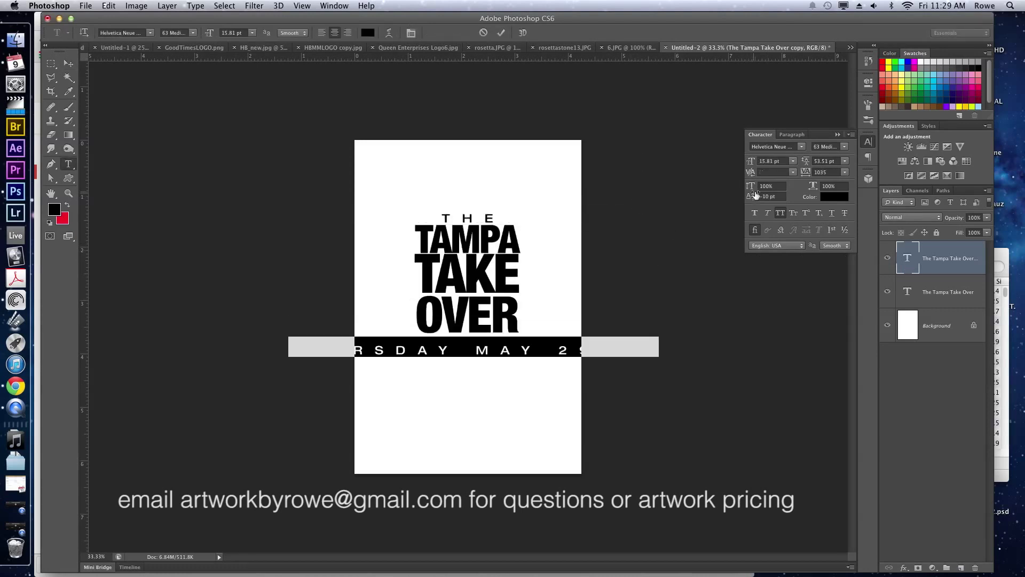
pyautogui.click(827, 172)
pyautogui.write('0')
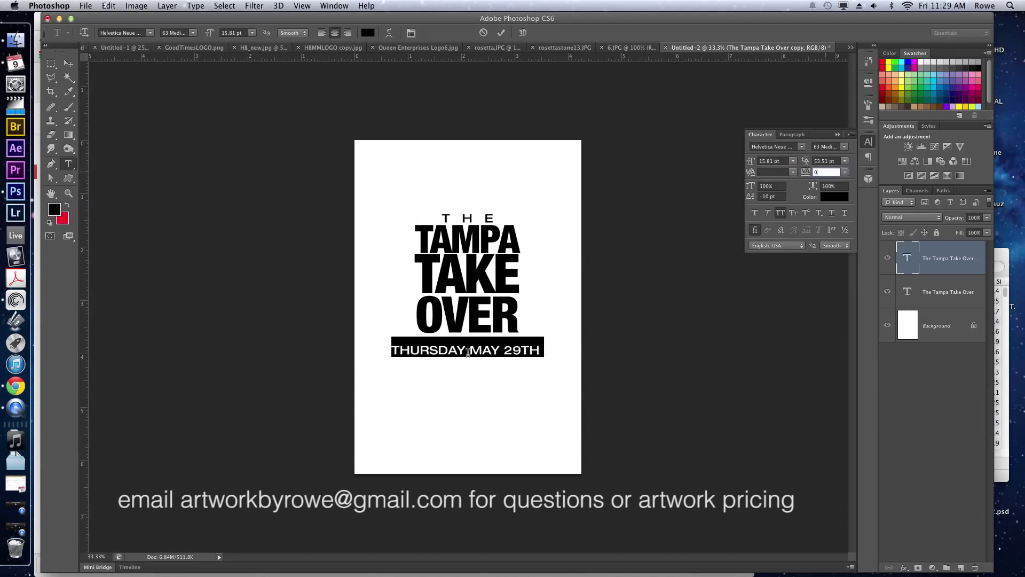
pyautogui.click(469, 351)
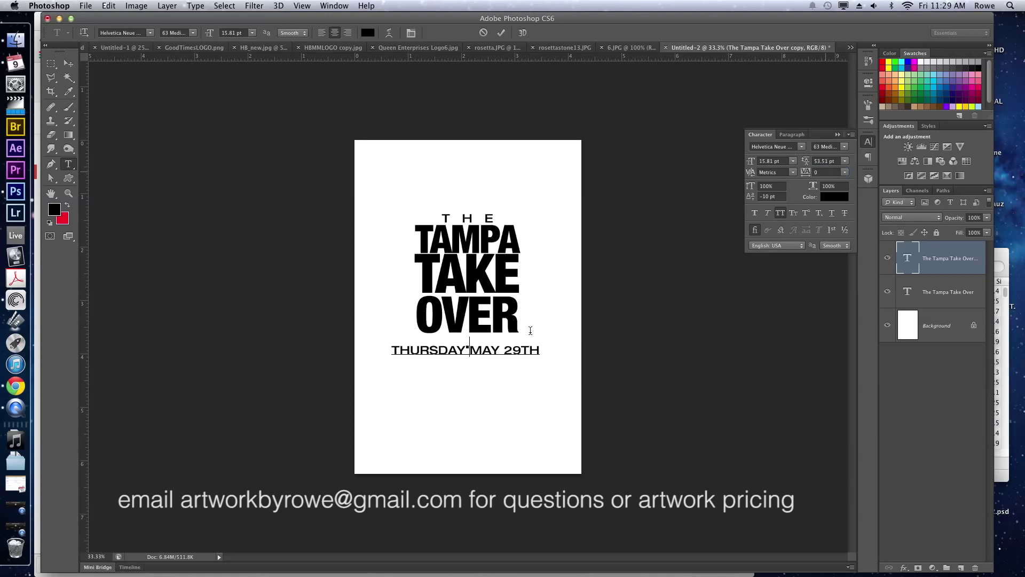
pyautogui.hotkey('ctrl', 'a')
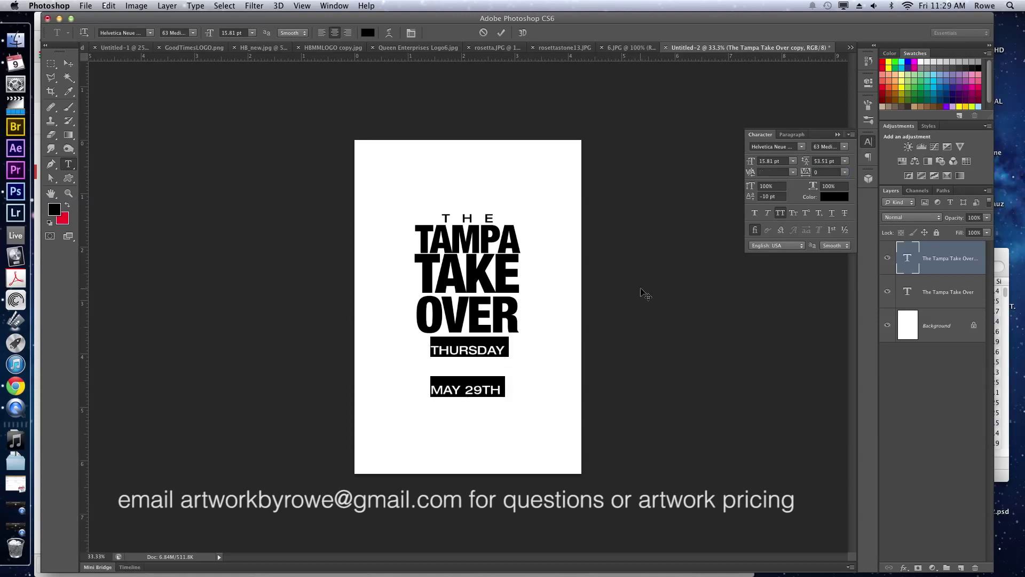
pyautogui.moveTo(806, 162); pyautogui.dragTo(789, 159)
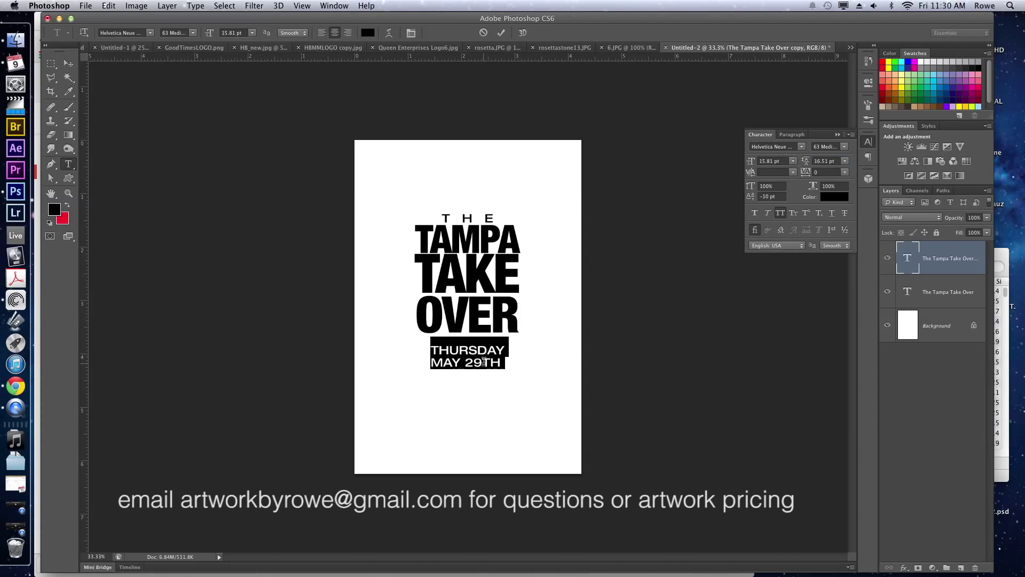
# Replace the second line with 05.29.14 at 28.81 pt and move it beneath the title.
pyautogui.moveTo(484, 362); pyautogui.dragTo(506, 363)
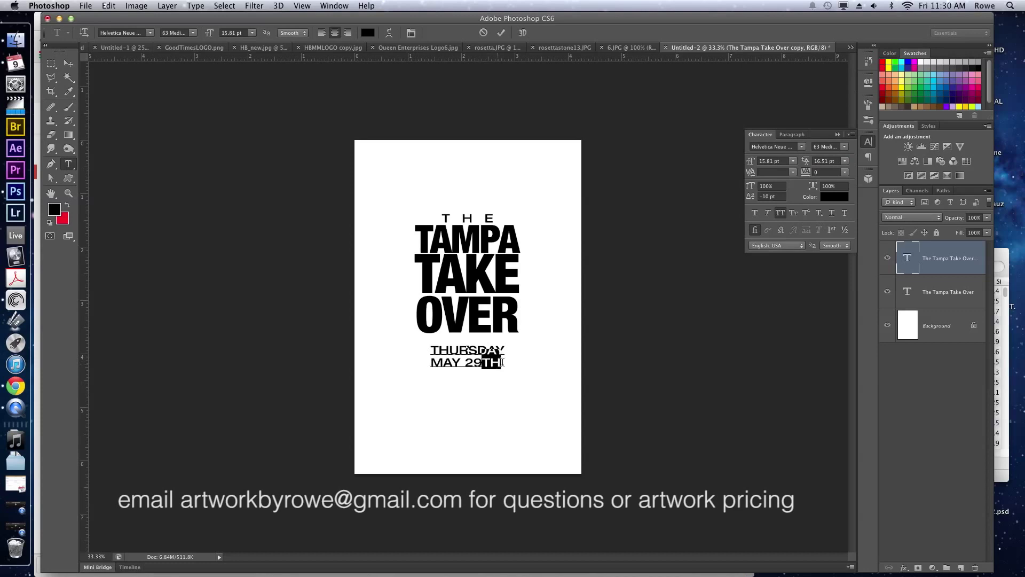
pyautogui.click(806, 212)
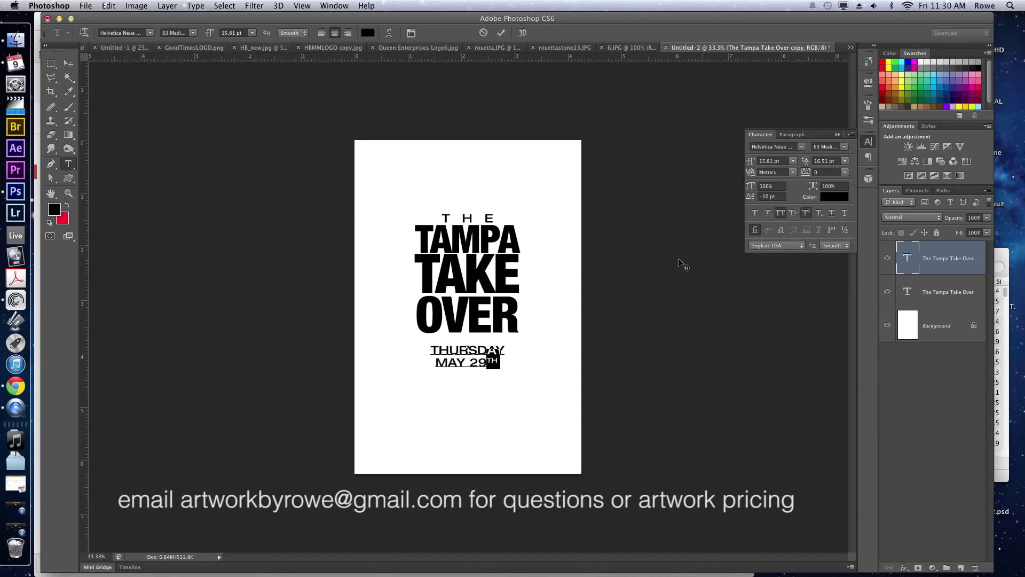
pyautogui.tripleClick(473, 358)
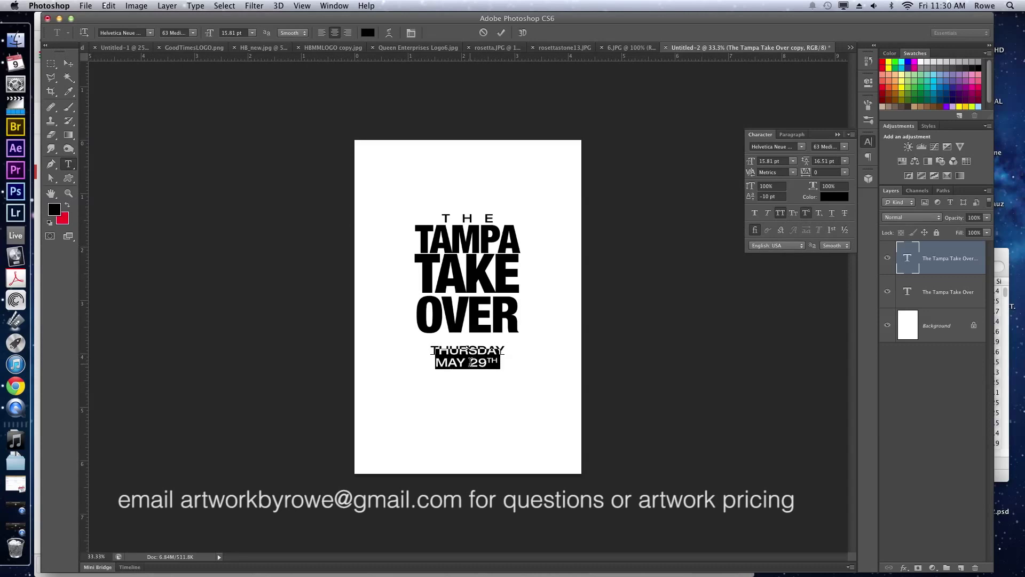
pyautogui.write('05/2')
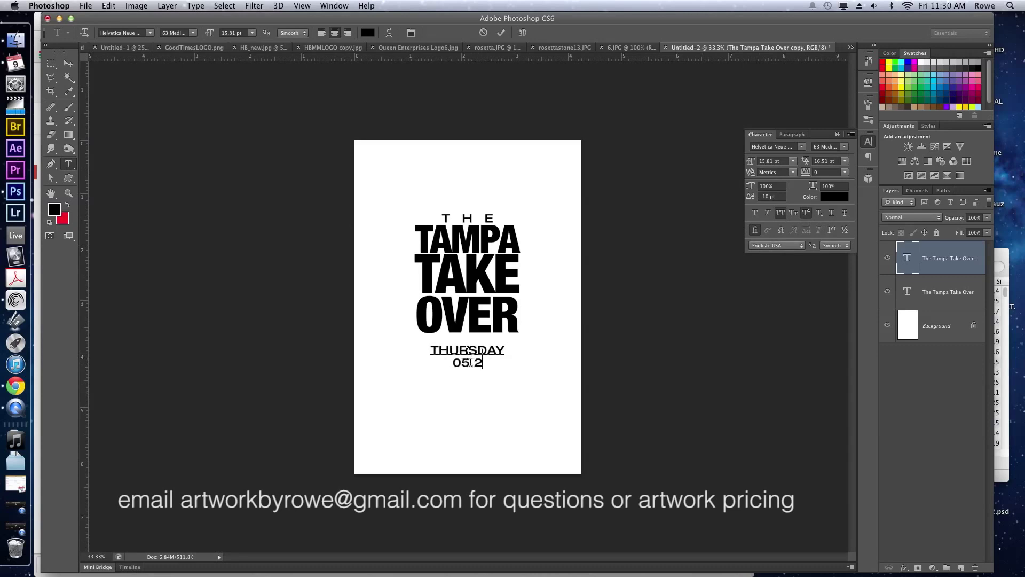
pyautogui.write('9.14')
pyautogui.tripleClick(469, 355)
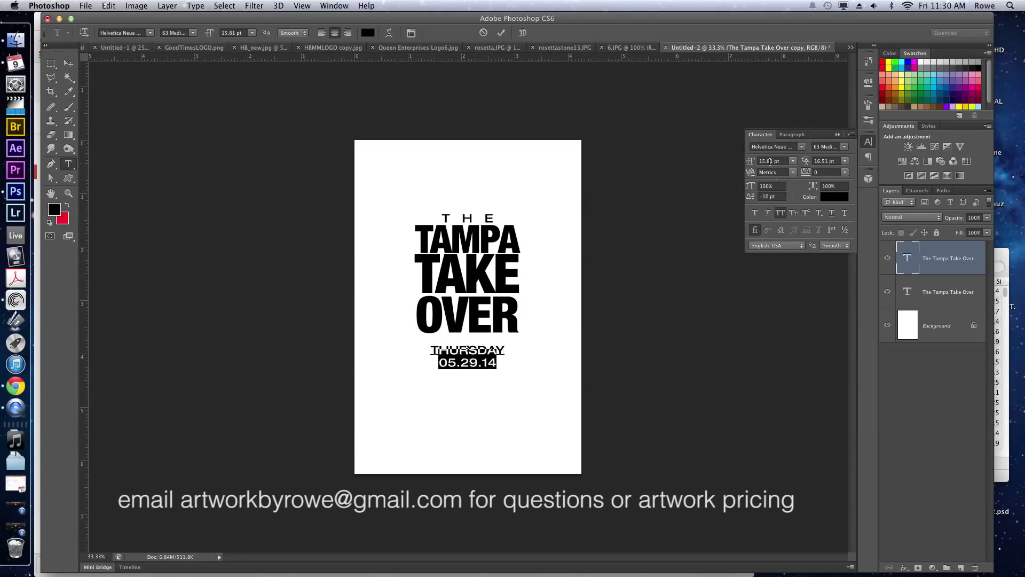
pyautogui.moveTo(751, 164); pyautogui.dragTo(809, 163)
pyautogui.moveTo(637, 257); pyautogui.dragTo(636, 245)
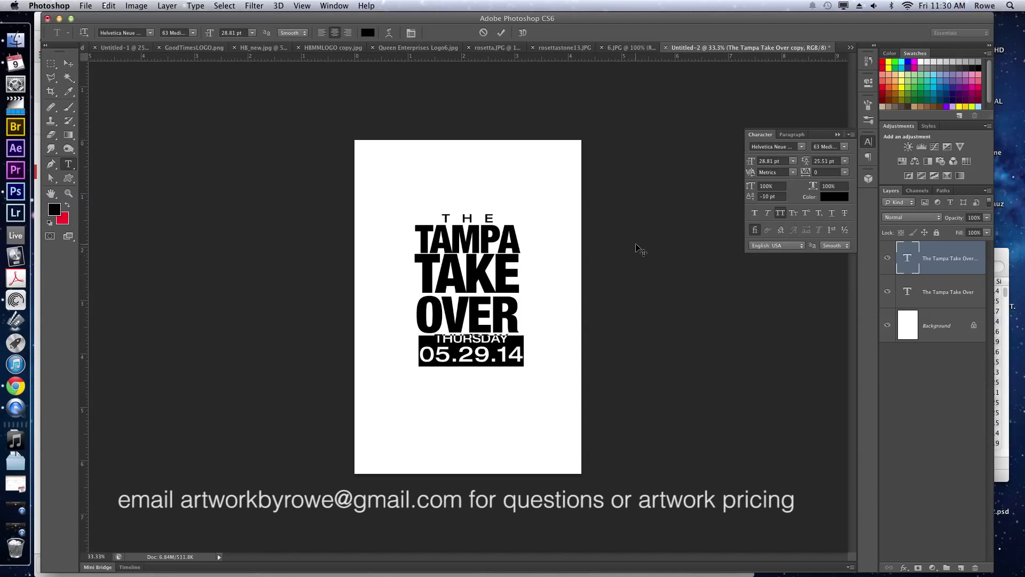
pyautogui.press('super+Return')
pyautogui.press('v')
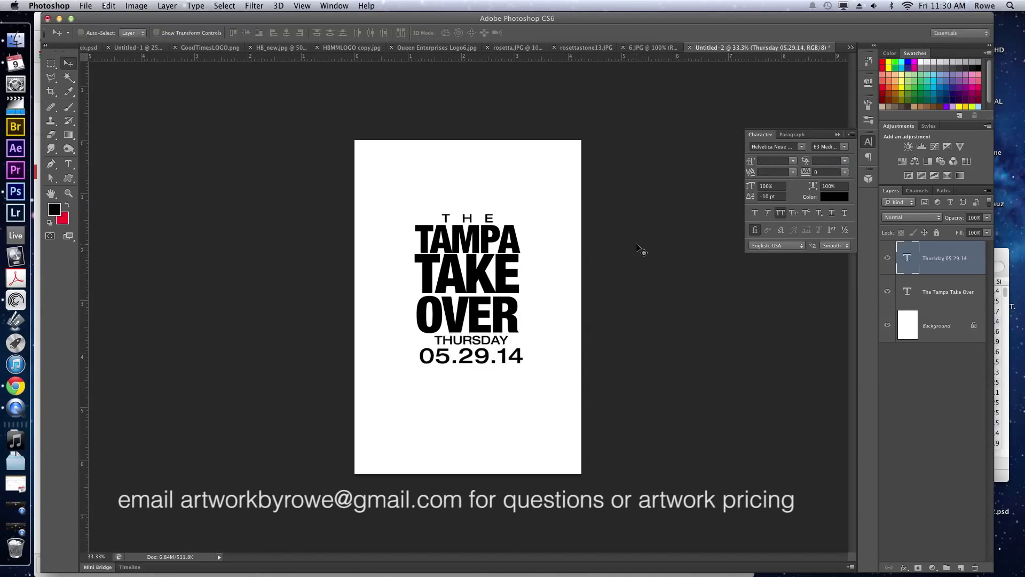
# Copy the venue, address and 'Doors Open at 8pm' lines from the email, then return to Photoshop.
pyautogui.click(18, 388)
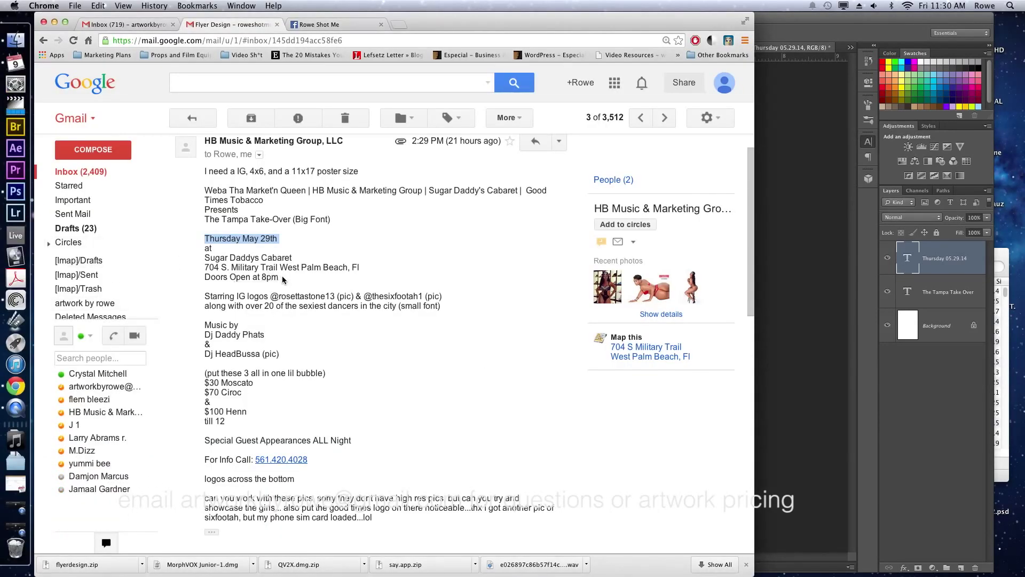
pyautogui.moveTo(279, 277); pyautogui.dragTo(201, 249)
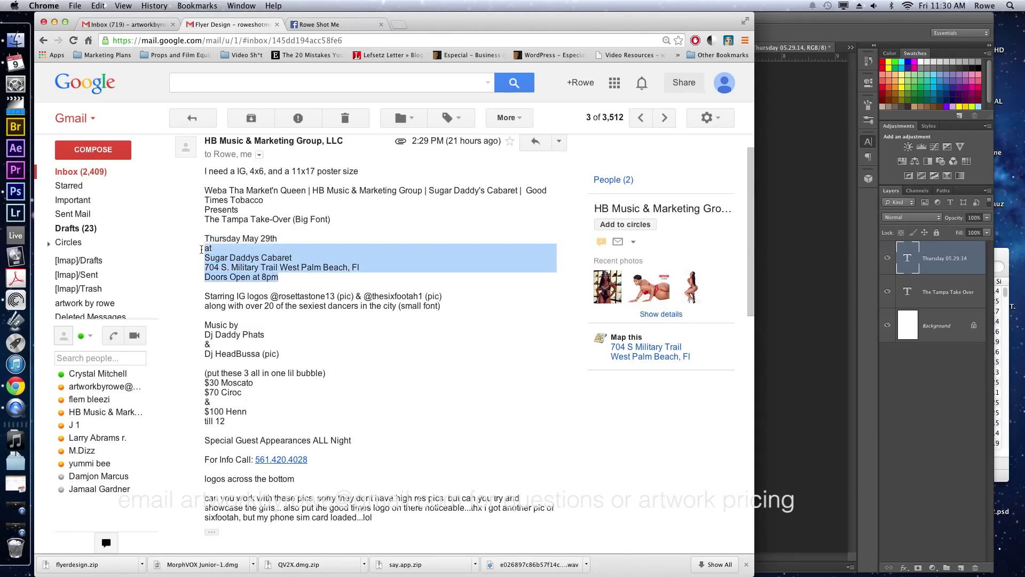
pyautogui.press('super+c')
pyautogui.click(793, 291)
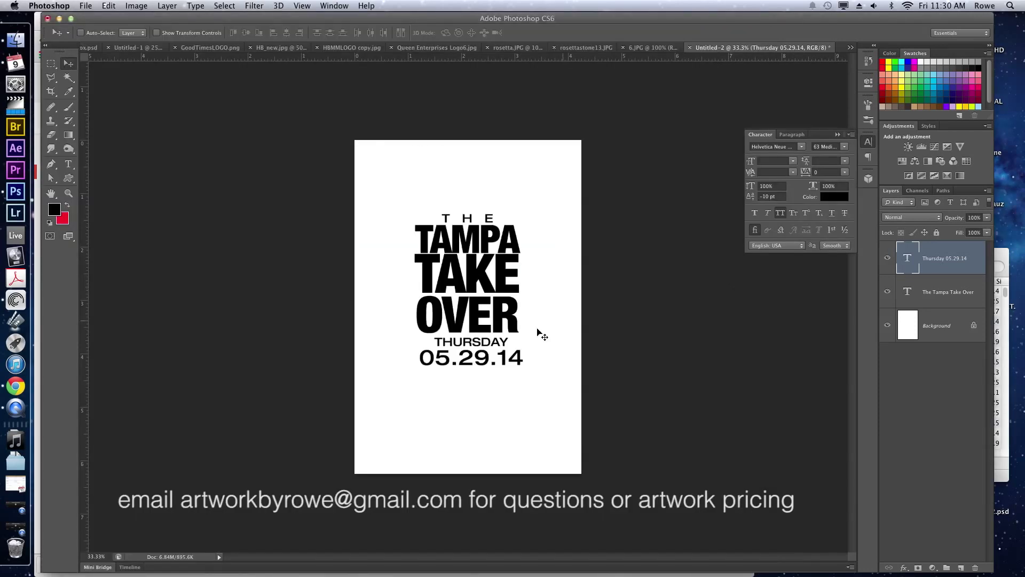
# Duplicate the date layer below, paste the venue details into it, and join AT onto the venue line.
pyautogui.press('super+j')
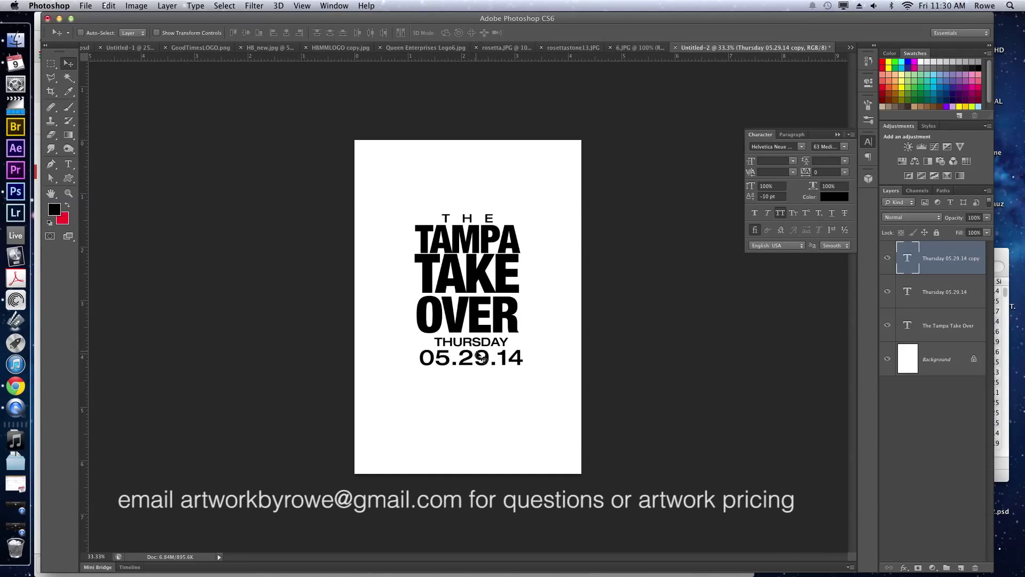
pyautogui.moveTo(482, 358); pyautogui.dragTo(477, 394)
pyautogui.press('t')
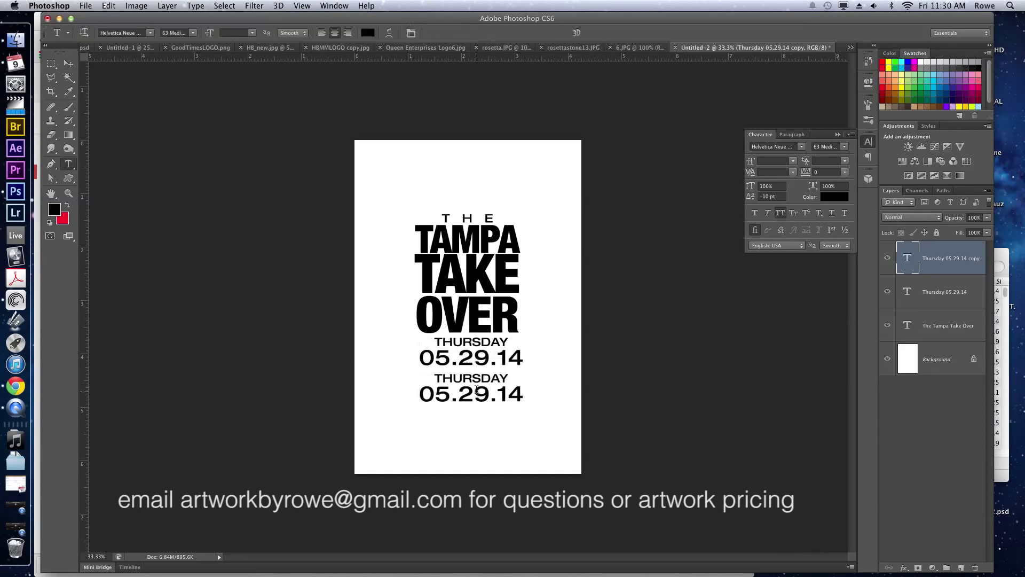
pyautogui.click(477, 390)
pyautogui.press('super+a')
pyautogui.press('super+v')
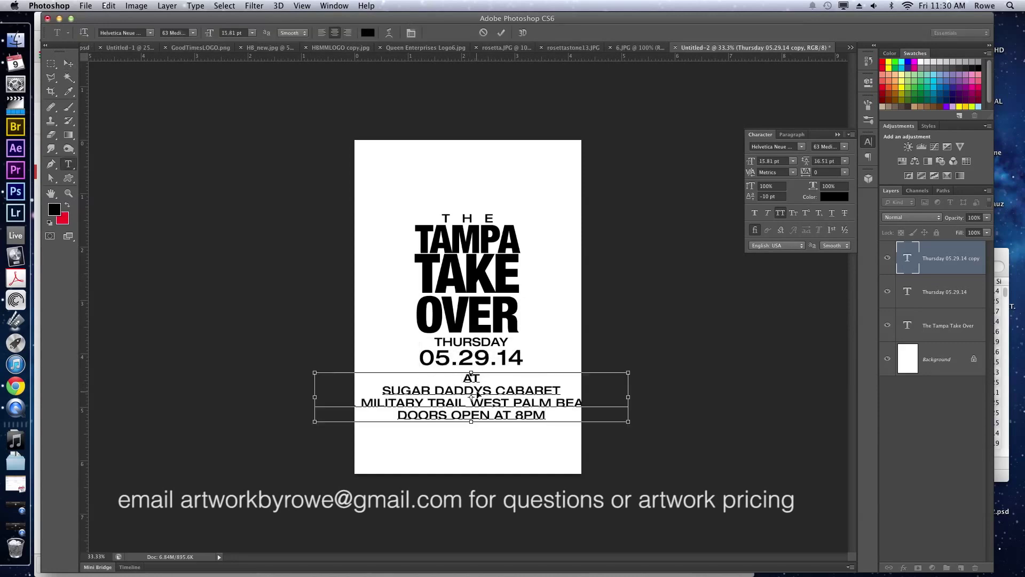
pyautogui.press('super+Return')
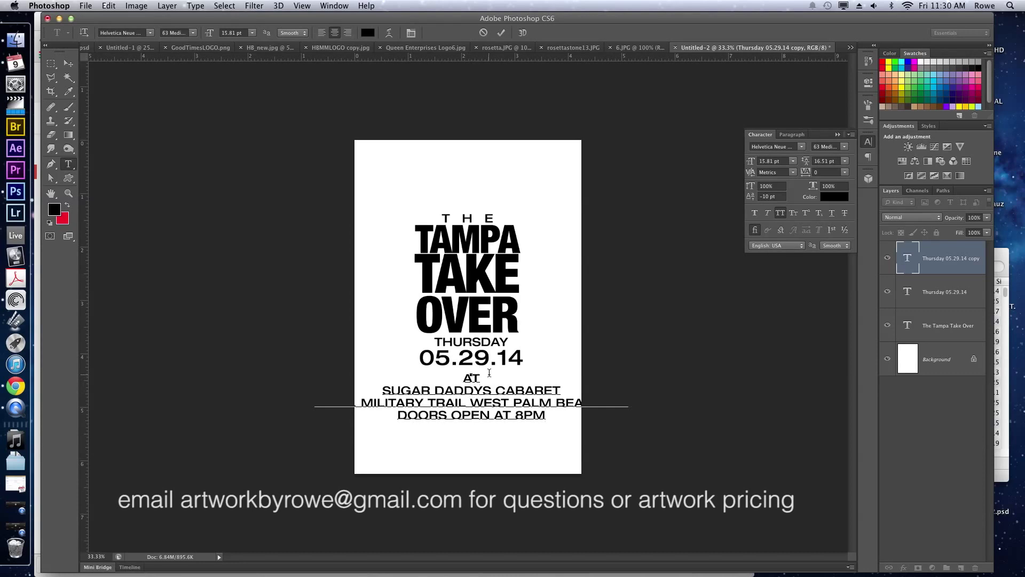
pyautogui.press('BackSpace')
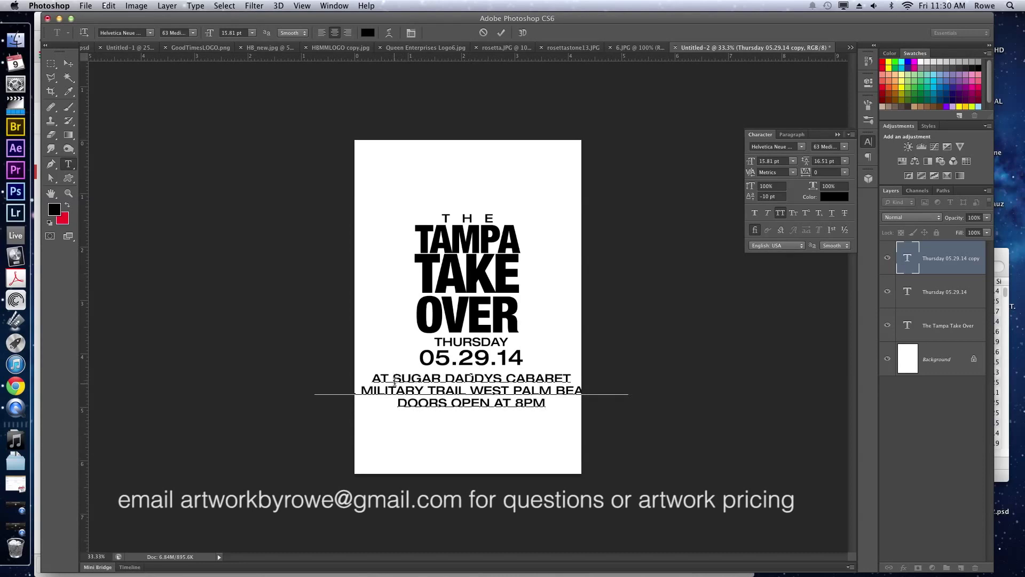
# Shrink the address line to 7.81 pt with 10.51 pt leading.
pyautogui.tripleClick(470, 403)
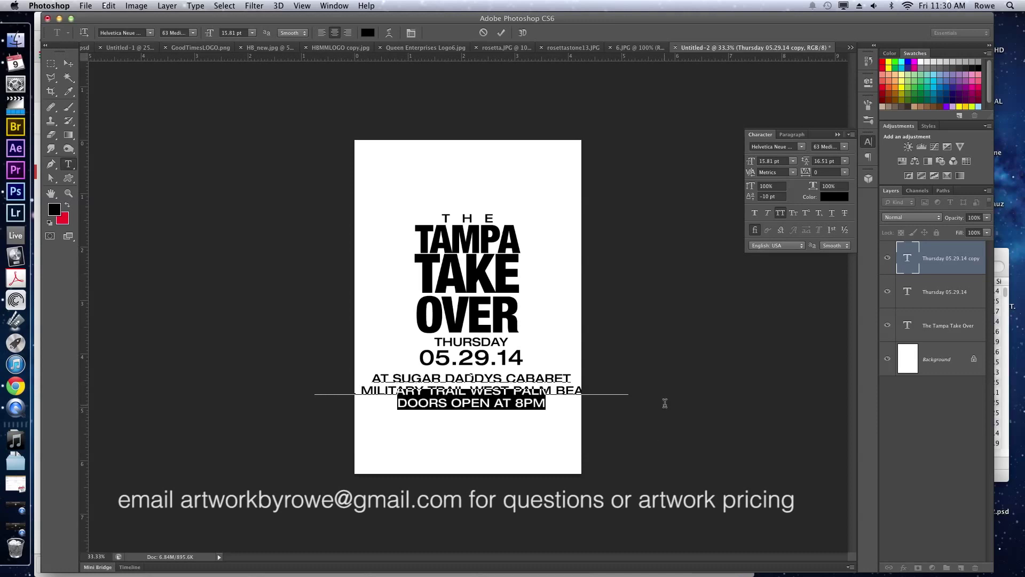
pyautogui.press('Right')
pyautogui.hotkey('alt', 'shift', 'Left')
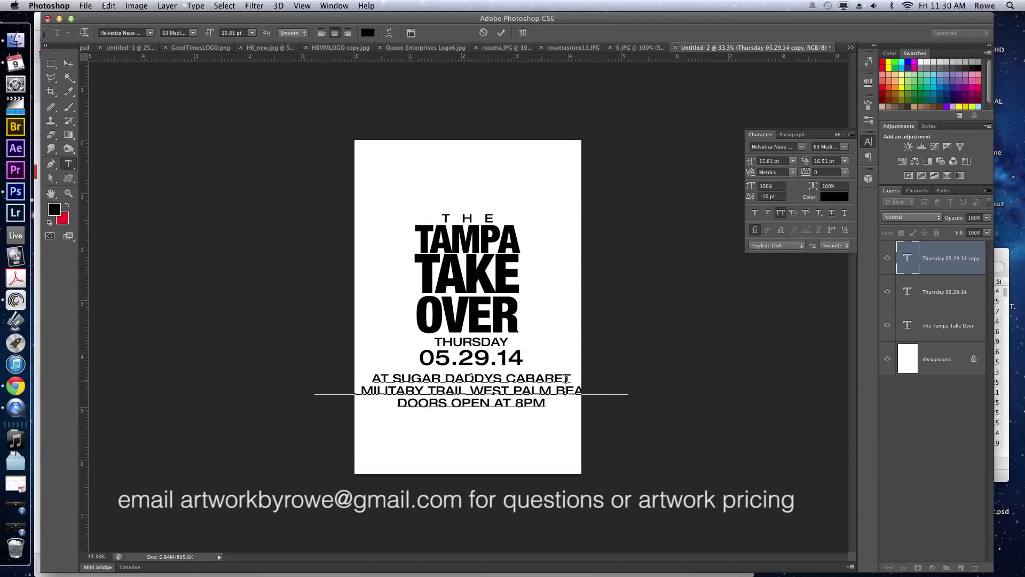
pyautogui.tripleClick(576, 383)
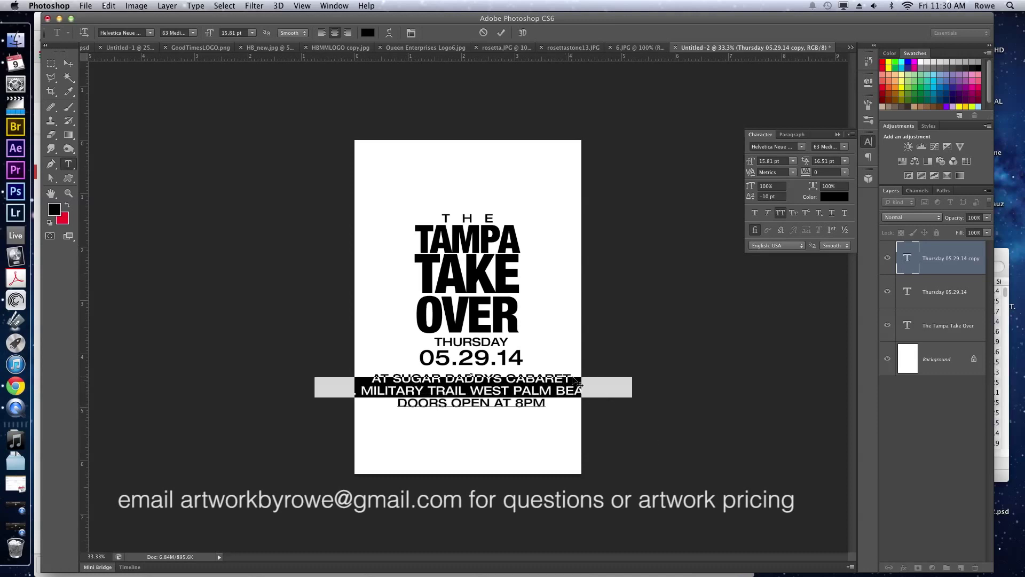
pyautogui.click(776, 161)
pyautogui.press('Down')
pyautogui.press('Down')
pyautogui.press('Down')
pyautogui.press('Down')
pyautogui.press('Down')
pyautogui.press('Down')
pyautogui.press('Down')
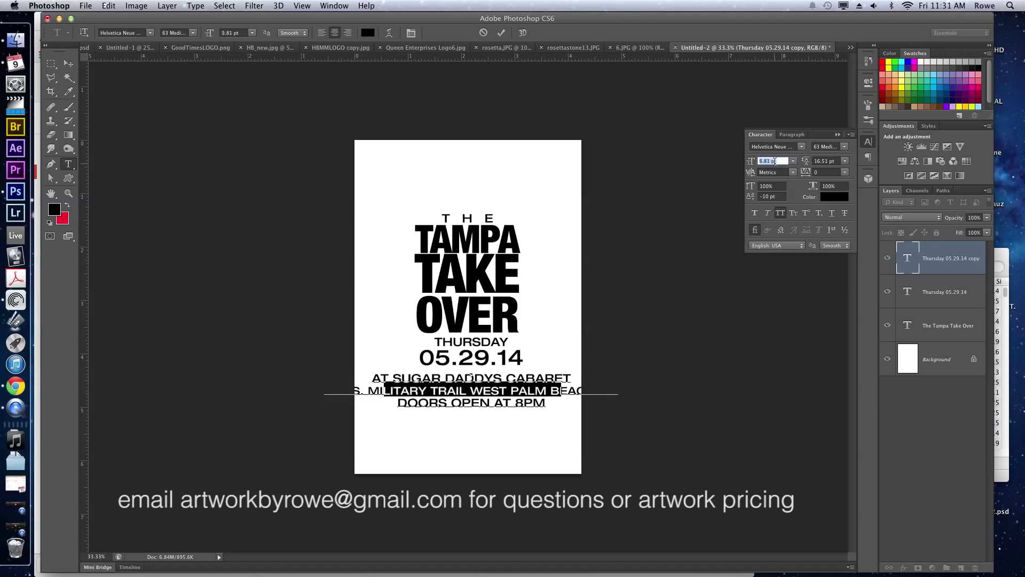
pyautogui.press('Down')
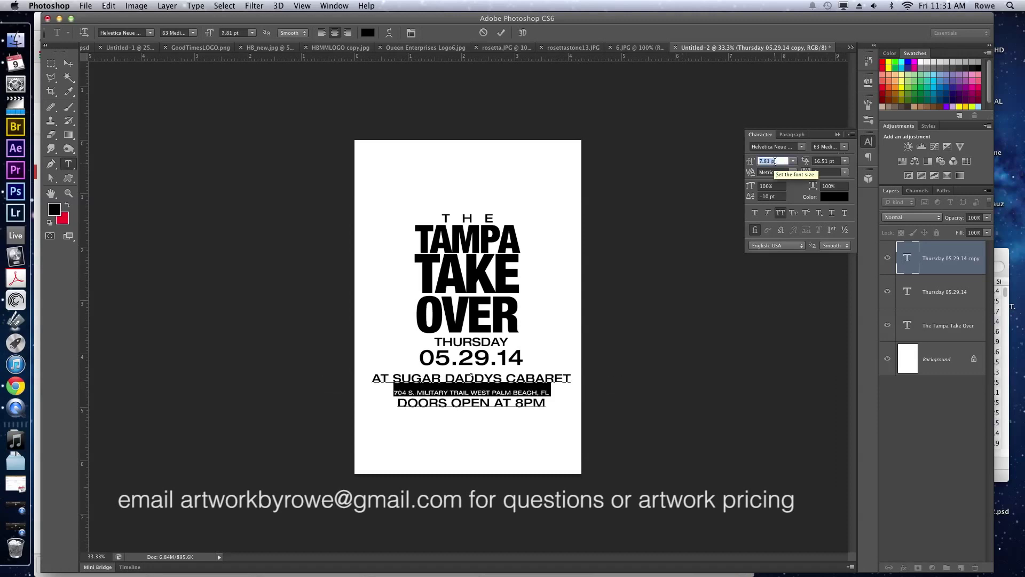
pyautogui.click(826, 160)
pyautogui.press('Down')
pyautogui.press('Down')
pyautogui.press('Down')
pyautogui.press('Down')
pyautogui.press('Down')
pyautogui.press('Down')
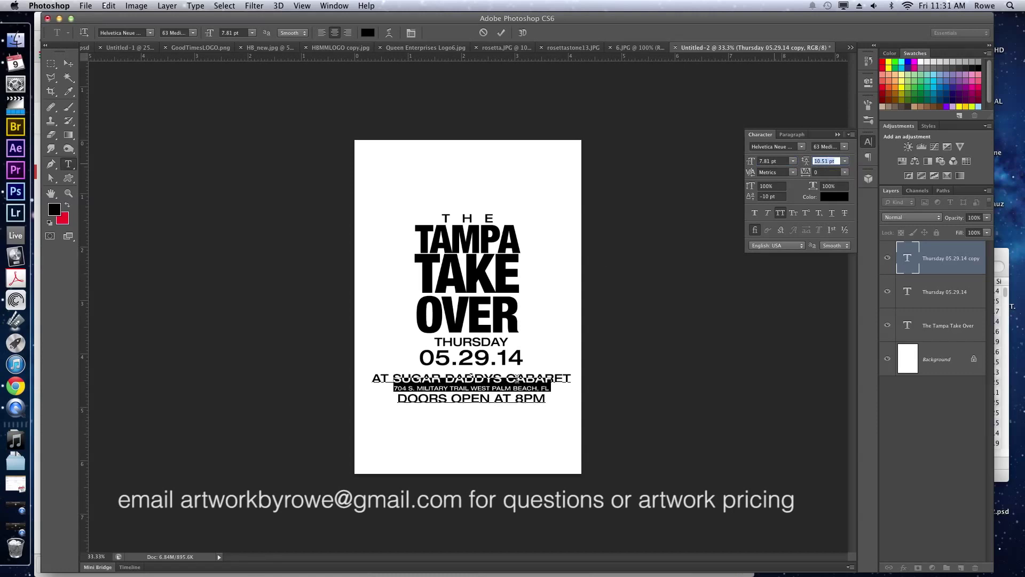
pyautogui.click(500, 380)
pyautogui.click(501, 376)
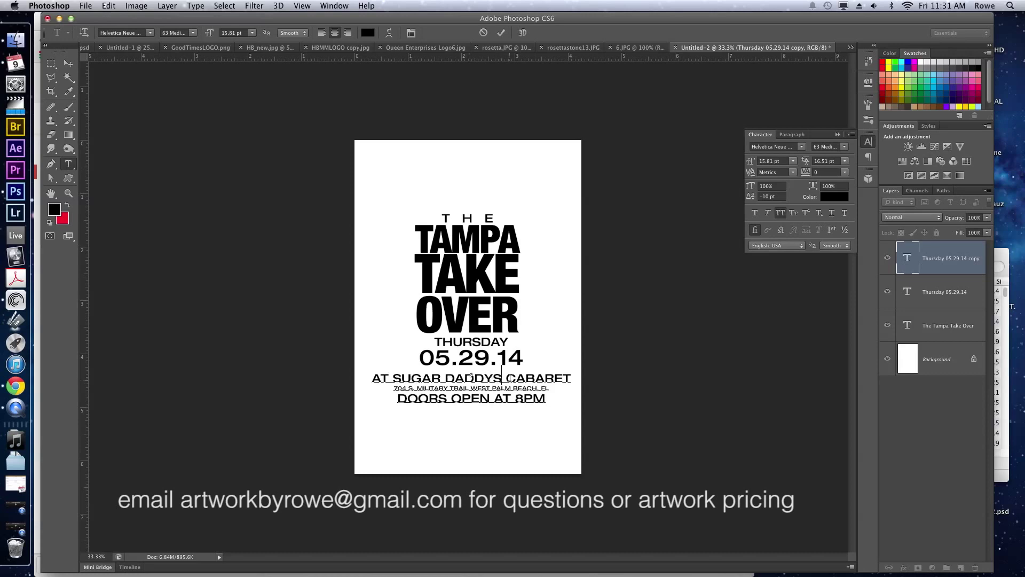
pyautogui.press('Down')
# Put CABARET on its own line and enlarge SUGAR DADDYS to 21.81 pt.
pyautogui.click(507, 377)
pyautogui.press('BackSpace')
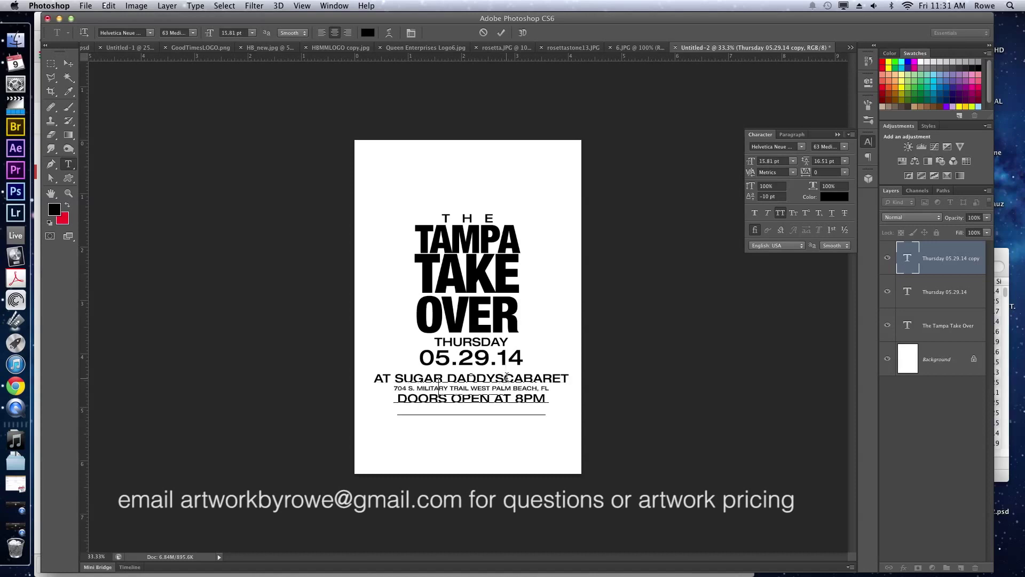
pyautogui.press('Return')
pyautogui.doubleClick(477, 386)
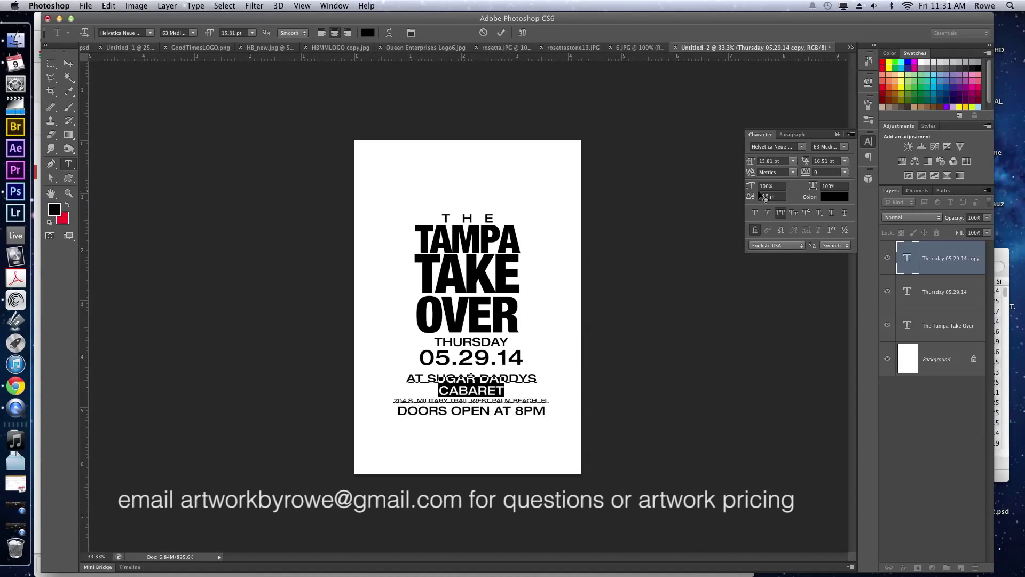
pyautogui.doubleClick(471, 376)
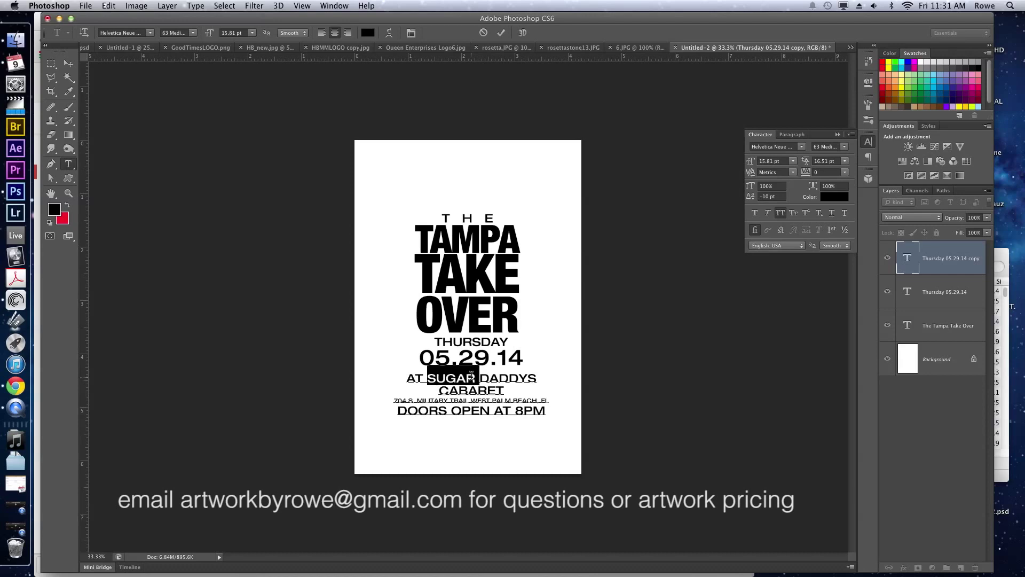
pyautogui.click(431, 377)
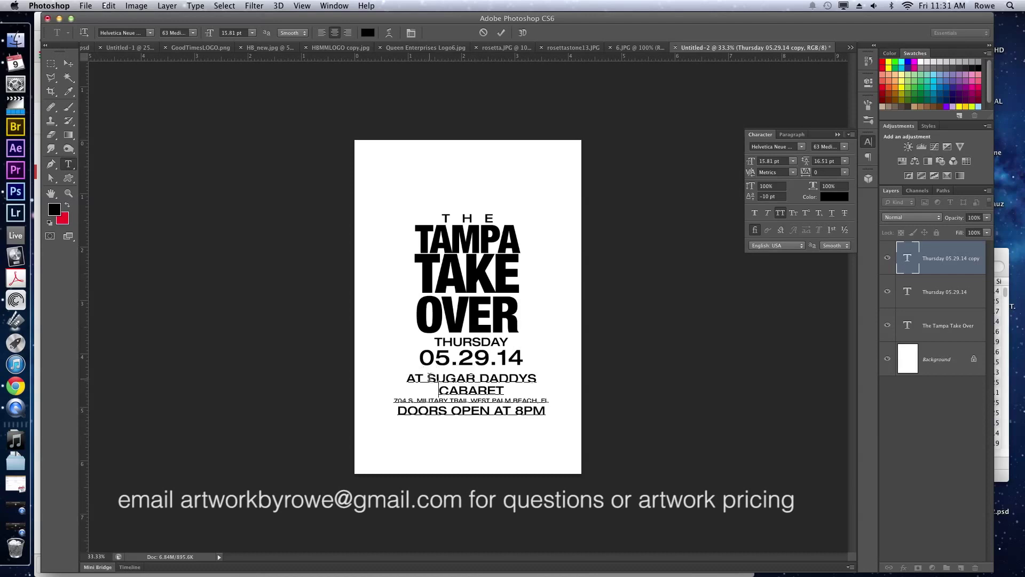
pyautogui.moveTo(429, 374); pyautogui.dragTo(546, 368)
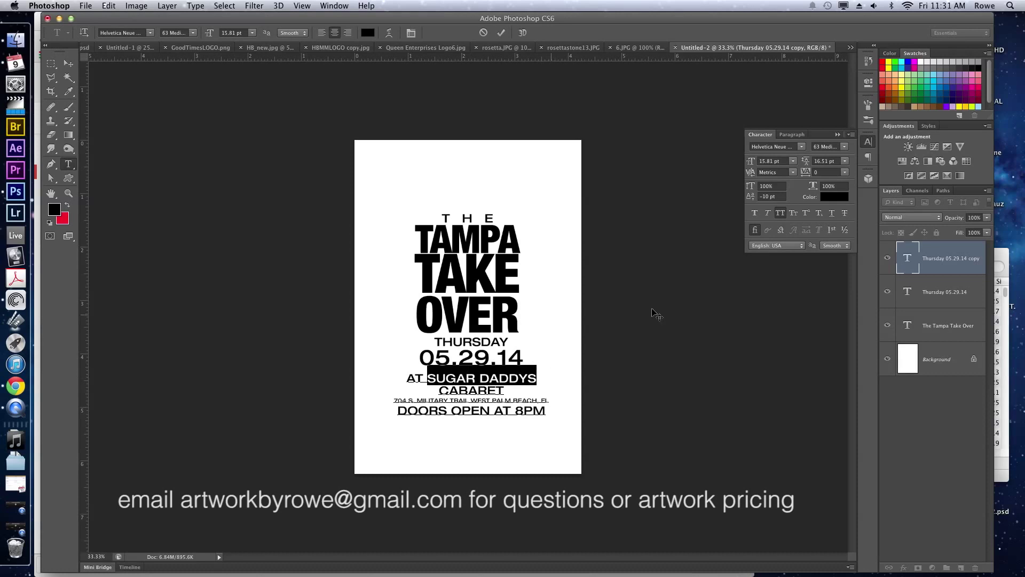
pyautogui.click(767, 161)
pyautogui.press('Up')
pyautogui.press('Up')
pyautogui.press('Up')
pyautogui.press('Up')
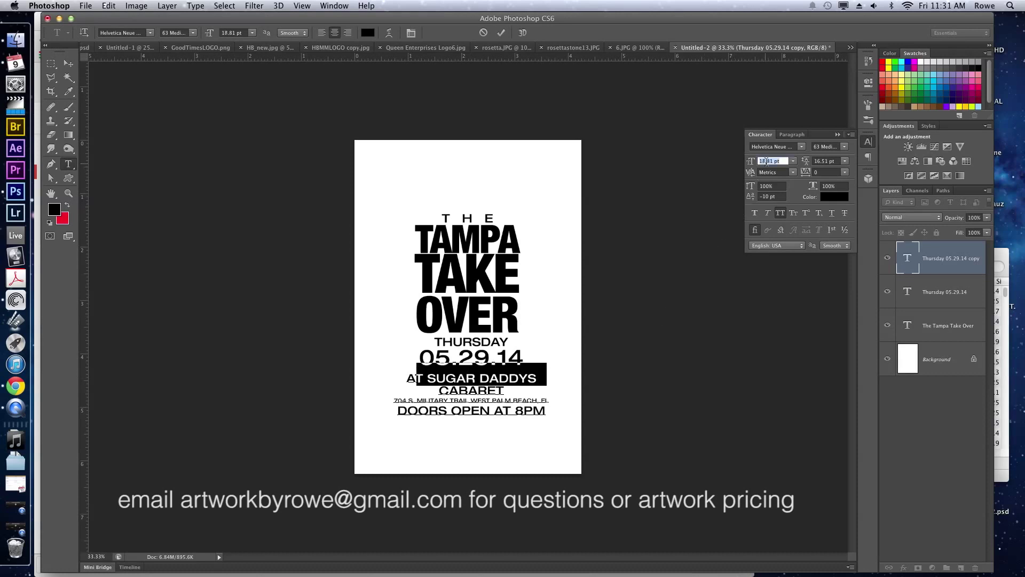
pyautogui.press('Up')
pyautogui.press('Up')
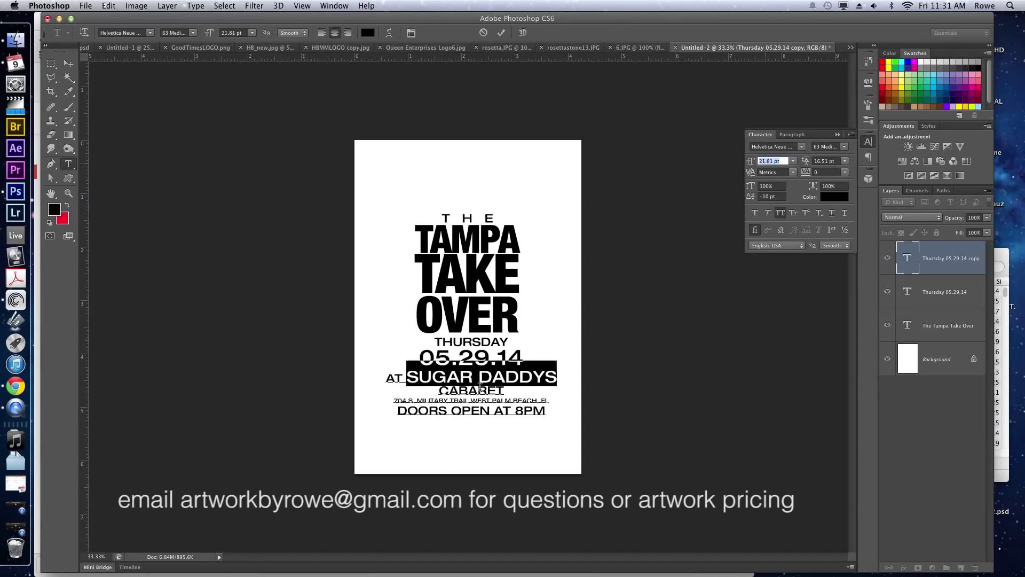
# Set CABARET to 12.81 pt with 2000 tracking and commit the venue text.
pyautogui.click(479, 386)
pyautogui.doubleClick(479, 386)
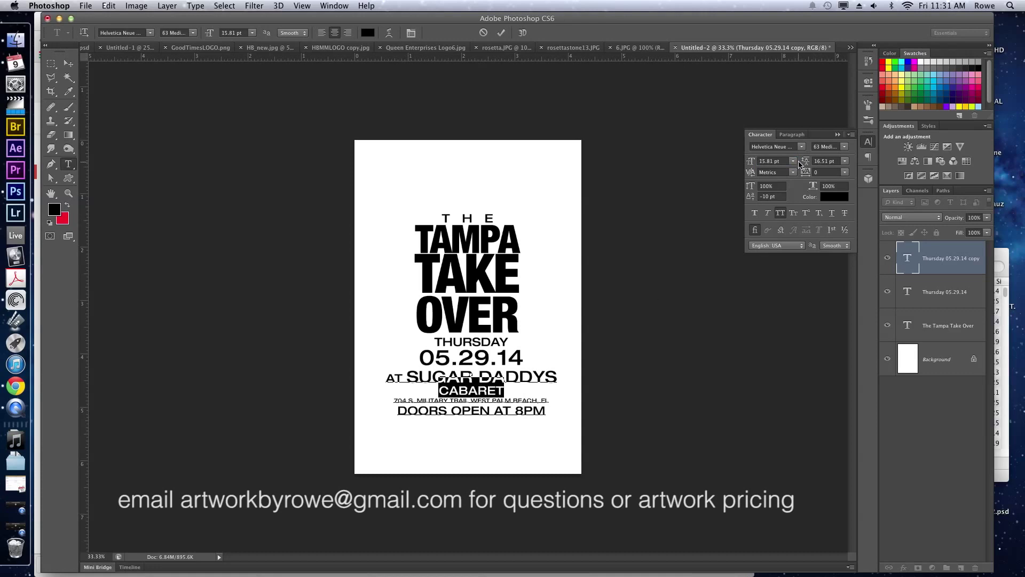
pyautogui.click(779, 161)
pyautogui.press('Down')
pyautogui.press('Down')
pyautogui.press('Down')
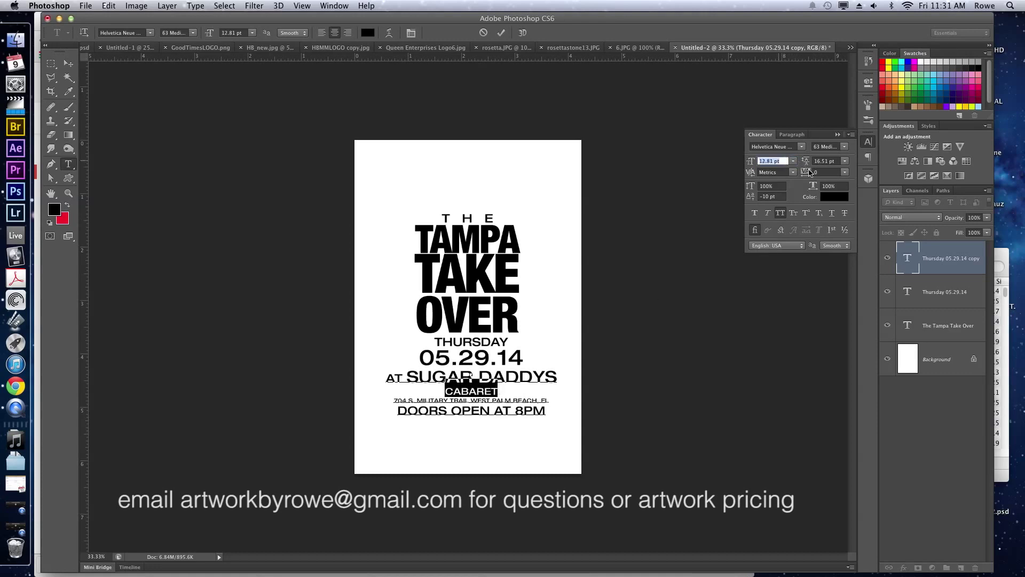
pyautogui.click(826, 172)
pyautogui.press('Up')
pyautogui.press('Up')
pyautogui.press('Up')
pyautogui.press('Up')
pyautogui.press('Up')
pyautogui.press('Up')
pyautogui.press('Up')
pyautogui.press('Up')
pyautogui.press('Up')
pyautogui.press('Up')
pyautogui.press('Up')
pyautogui.press('Up')
pyautogui.press('Up')
pyautogui.press('Up')
pyautogui.press('Up')
pyautogui.press('Up')
pyautogui.press('Up')
pyautogui.press('Up')
pyautogui.press('Up')
pyautogui.press('Up')
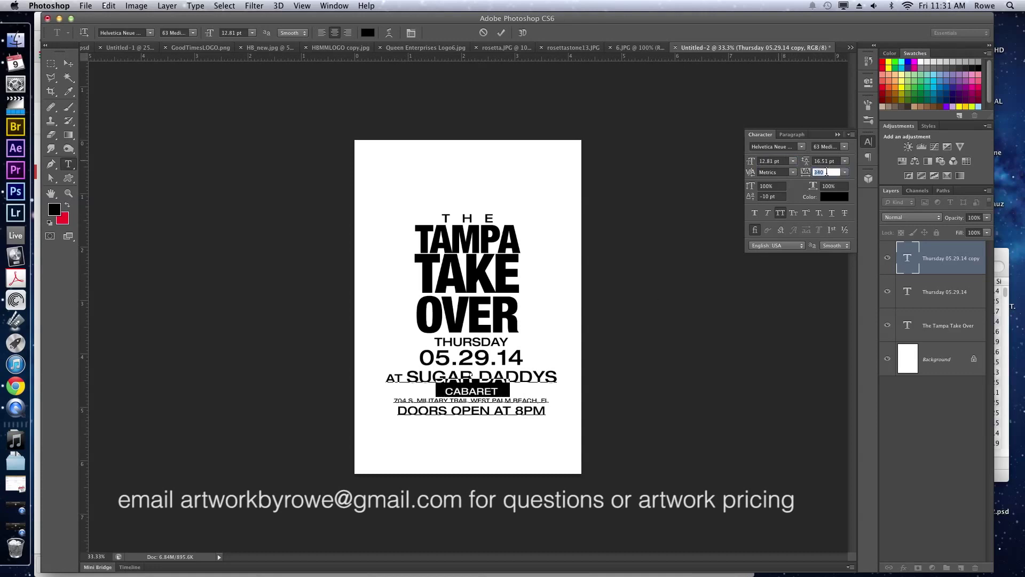
pyautogui.press('Up')
pyautogui.press('Up')
pyautogui.press('Up')
pyautogui.press('Up')
pyautogui.press('Up')
pyautogui.press('Up')
pyautogui.press('Up')
pyautogui.press('Up')
pyautogui.press('Up')
pyautogui.press('Up')
pyautogui.press('Up')
pyautogui.press('Up')
pyautogui.press('Up')
pyautogui.press('Up')
pyautogui.press('Up')
pyautogui.press('Up')
pyautogui.press('Up')
pyautogui.press('Up')
pyautogui.press('Up')
pyautogui.press('Up')
pyautogui.press('Up')
pyautogui.press('Up')
pyautogui.press('Up')
pyautogui.press('Up')
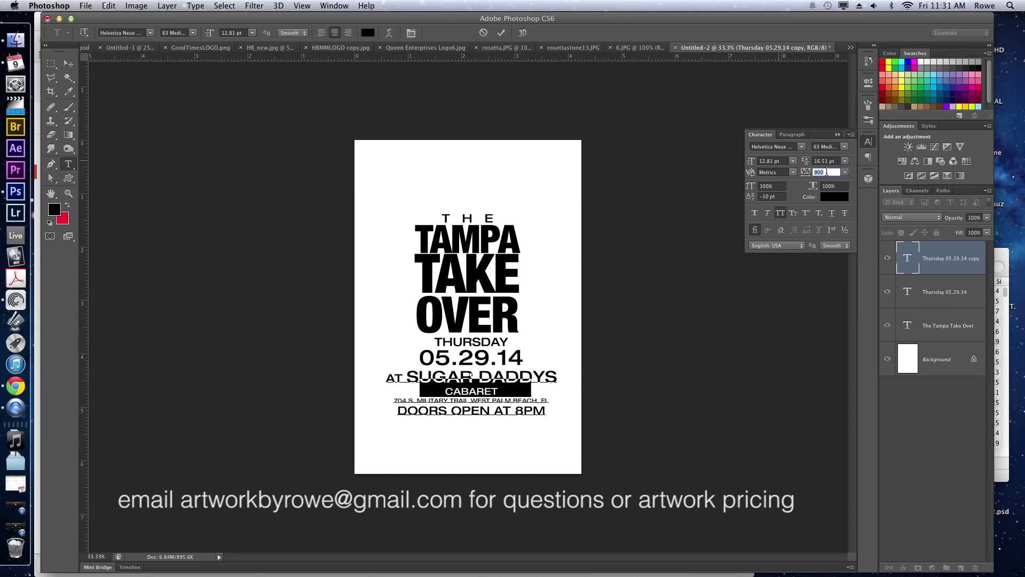
pyautogui.press('Up')
pyautogui.press('Up')
pyautogui.press('Up')
pyautogui.press('Up')
pyautogui.press('Up')
pyautogui.press('Up')
pyautogui.press('Up')
pyautogui.press('Up')
pyautogui.press('Up')
pyautogui.press('Up')
pyautogui.press('Up')
pyautogui.press('Up')
pyautogui.press('Up')
pyautogui.press('Up')
pyautogui.press('Up')
pyautogui.press('Up')
pyautogui.press('Up')
pyautogui.press('Up')
pyautogui.press('Up')
pyautogui.press('Up')
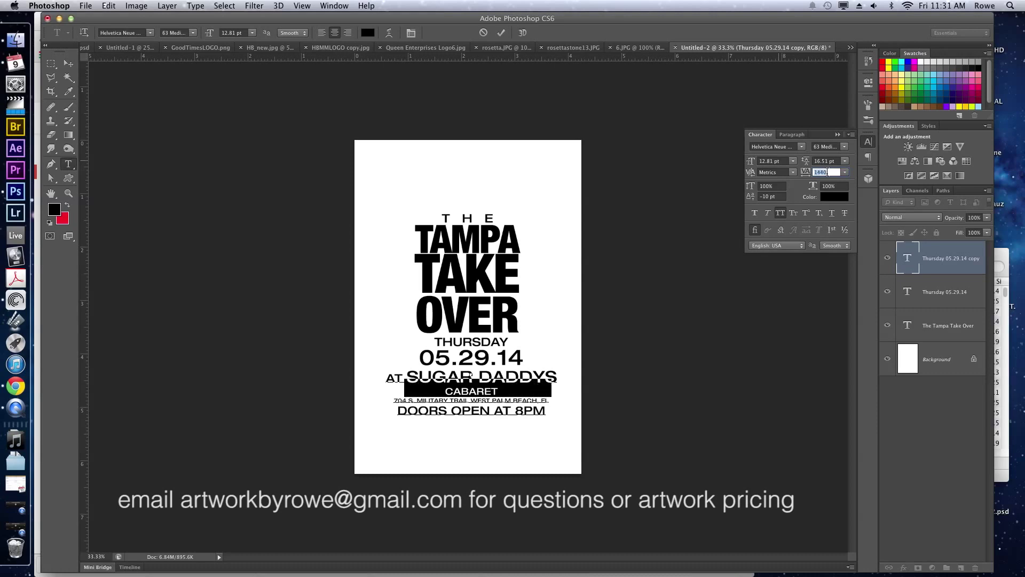
pyautogui.press('Up')
pyautogui.press('Up')
pyautogui.press('Up')
pyautogui.press('Up')
pyautogui.press('Up')
pyautogui.press('Up')
pyautogui.press('Up')
pyautogui.press('Up')
pyautogui.press('Up')
pyautogui.press('Up')
pyautogui.press('Up')
pyautogui.press('Up')
pyautogui.press('Up')
pyautogui.press('Up')
pyautogui.press('Up')
pyautogui.press('Up')
pyautogui.press('Up')
pyautogui.press('Up')
pyautogui.press('Up')
pyautogui.press('Up')
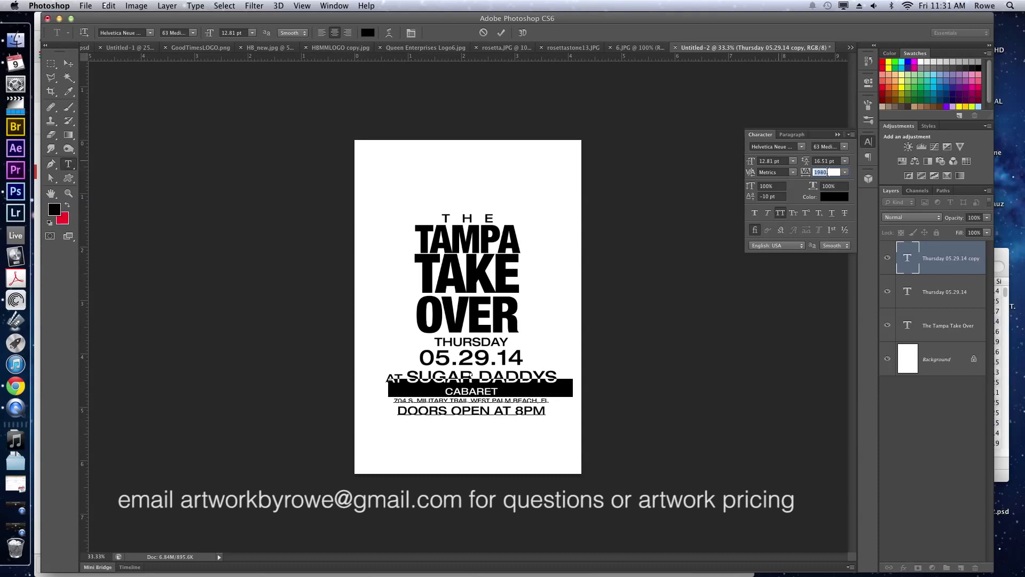
pyautogui.press('Up')
pyautogui.press('Up')
pyautogui.press('Up')
pyautogui.press('Up')
pyautogui.press('Up')
pyautogui.press('Up')
pyautogui.press('Up')
pyautogui.press('Up')
pyautogui.press('Up')
pyautogui.press('Up')
pyautogui.press('Up')
pyautogui.press('Up')
pyautogui.press('Up')
pyautogui.press('Up')
pyautogui.press('Up')
pyautogui.press('Up')
pyautogui.press('Up')
pyautogui.press('Up')
pyautogui.press('Up')
pyautogui.press('Up')
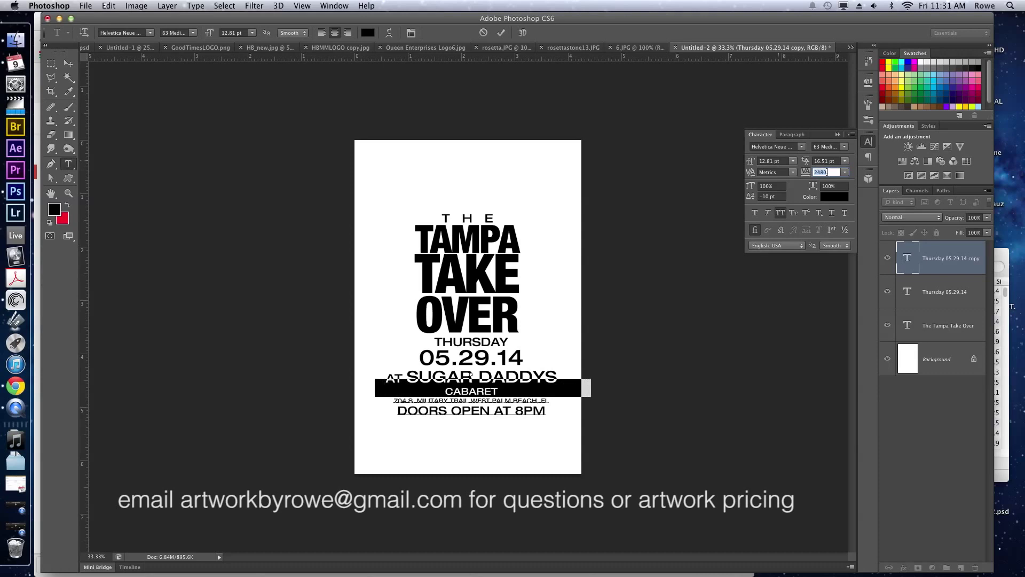
pyautogui.press('Up')
pyautogui.press('Up')
pyautogui.press('Up')
pyautogui.press('Up')
pyautogui.press('Up')
pyautogui.press('Up')
pyautogui.press('Up')
pyautogui.press('Up')
pyautogui.press('Up')
pyautogui.press('Up')
pyautogui.press('Up')
pyautogui.press('Up')
pyautogui.press('Up')
pyautogui.press('Up')
pyautogui.press('Up')
pyautogui.press('Up')
pyautogui.press('Up')
pyautogui.press('Up')
pyautogui.press('Up')
pyautogui.press('Up')
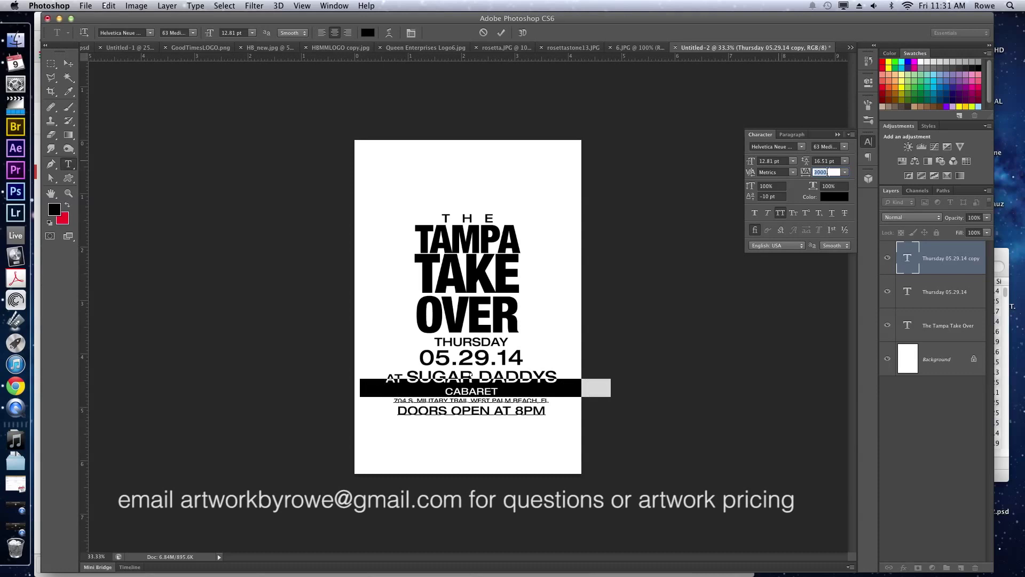
pyautogui.press('Up')
pyautogui.press('Up')
pyautogui.press('Up')
pyautogui.press('Up')
pyautogui.press('Up')
pyautogui.press('Up')
pyautogui.press('Up')
pyautogui.press('Up')
pyautogui.press('Up')
pyautogui.press('Up')
pyautogui.press('Up')
pyautogui.press('Up')
pyautogui.press('Up')
pyautogui.press('Up')
pyautogui.press('Up')
pyautogui.press('Up')
pyautogui.press('Up')
pyautogui.press('Up')
pyautogui.press('Up')
pyautogui.press('Up')
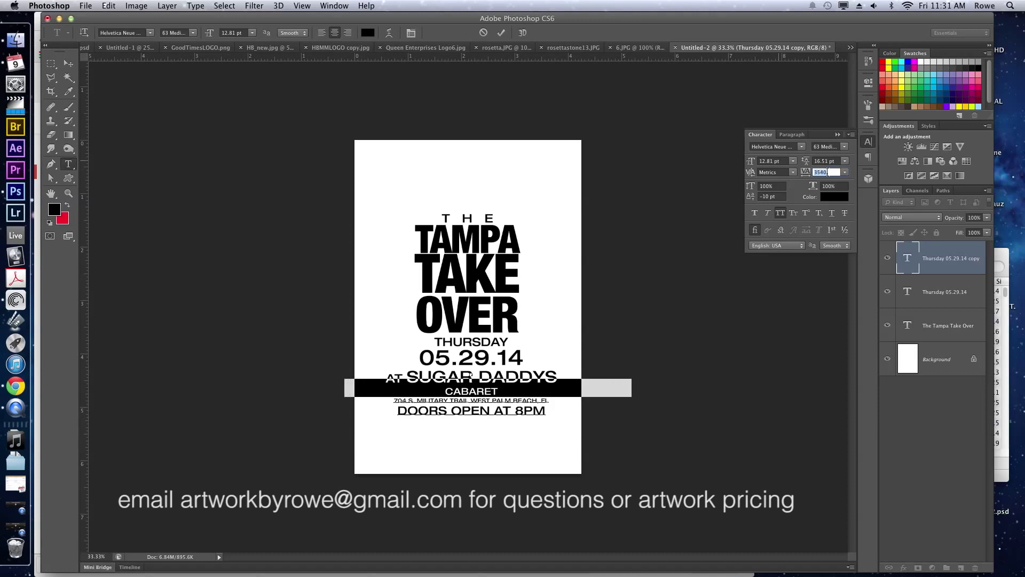
pyautogui.press('Up')
pyautogui.press('Up')
pyautogui.press('Up')
pyautogui.press('Up')
pyautogui.press('Up')
pyautogui.press('Up')
pyautogui.press('Up')
pyautogui.press('Up')
pyautogui.press('Up')
pyautogui.press('Up')
pyautogui.press('Up')
pyautogui.press('Up')
pyautogui.press('Up')
pyautogui.press('Up')
pyautogui.press('Up')
pyautogui.press('Up')
pyautogui.press('Up')
pyautogui.press('Up')
pyautogui.press('Up')
pyautogui.press('Up')
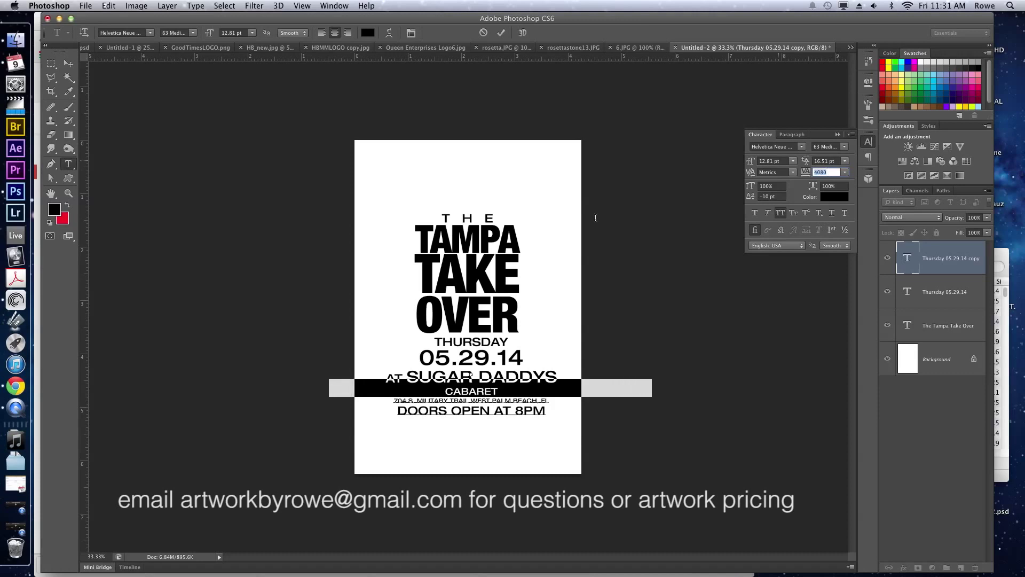
pyautogui.write('0')
pyautogui.press('Return')
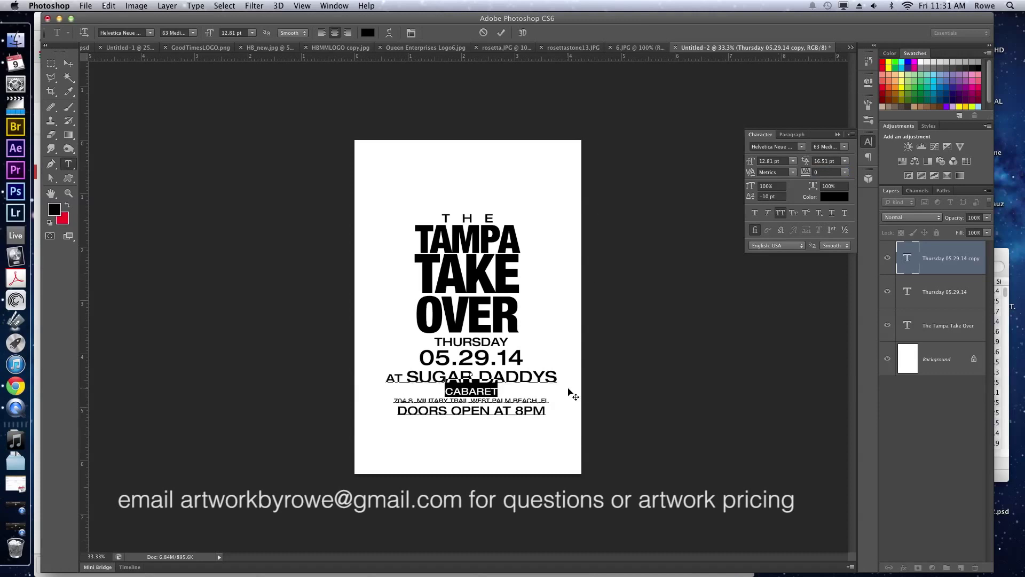
pyautogui.click(831, 171)
pyautogui.write('200')
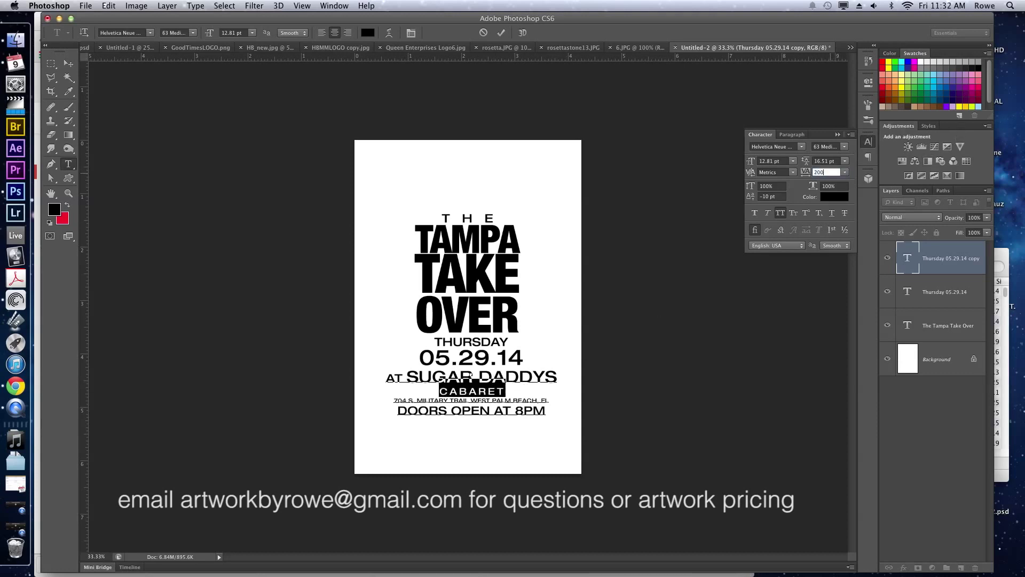
pyautogui.write('0')
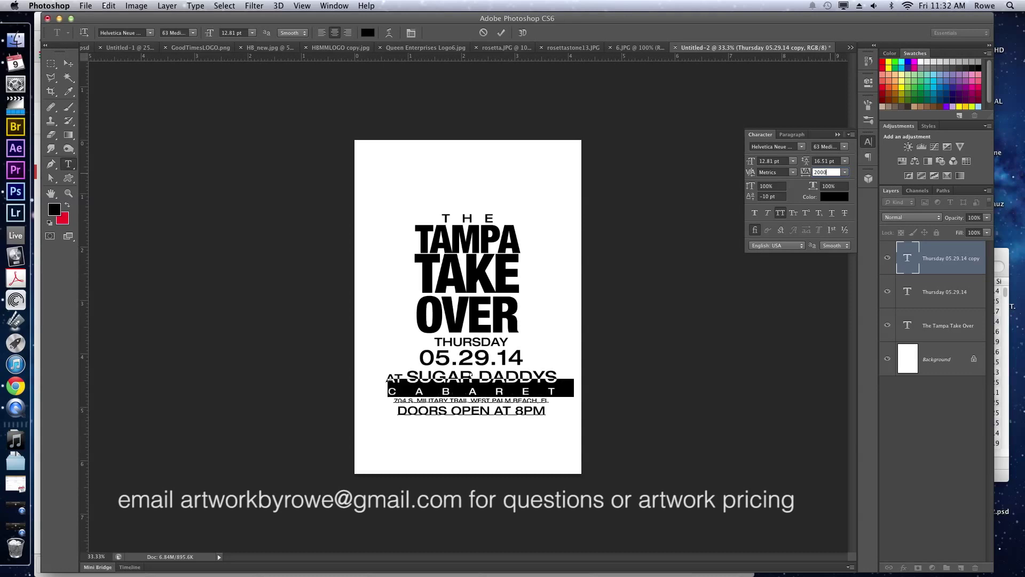
pyautogui.click(453, 382)
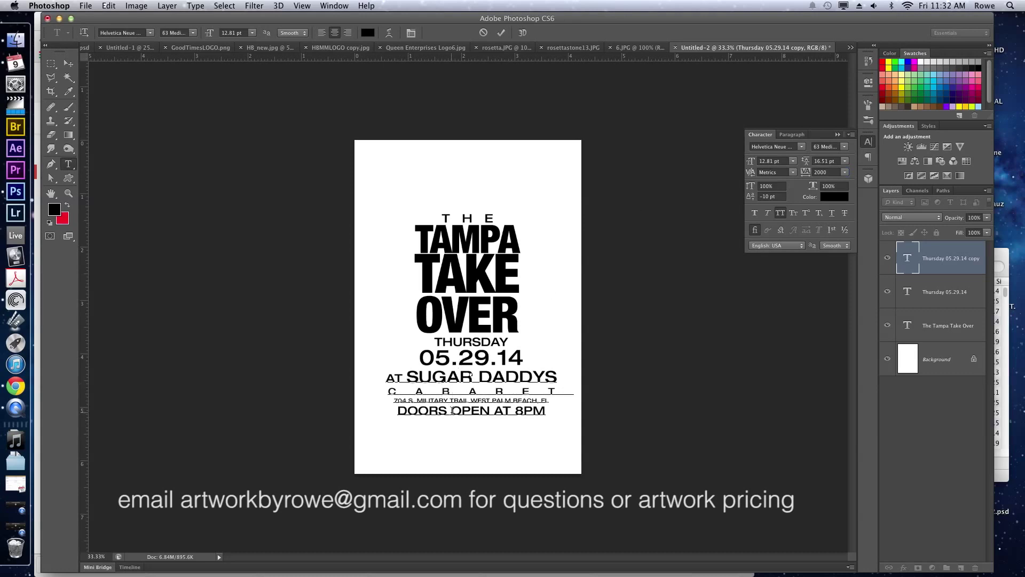
pyautogui.press('super+Return')
pyautogui.press('v')
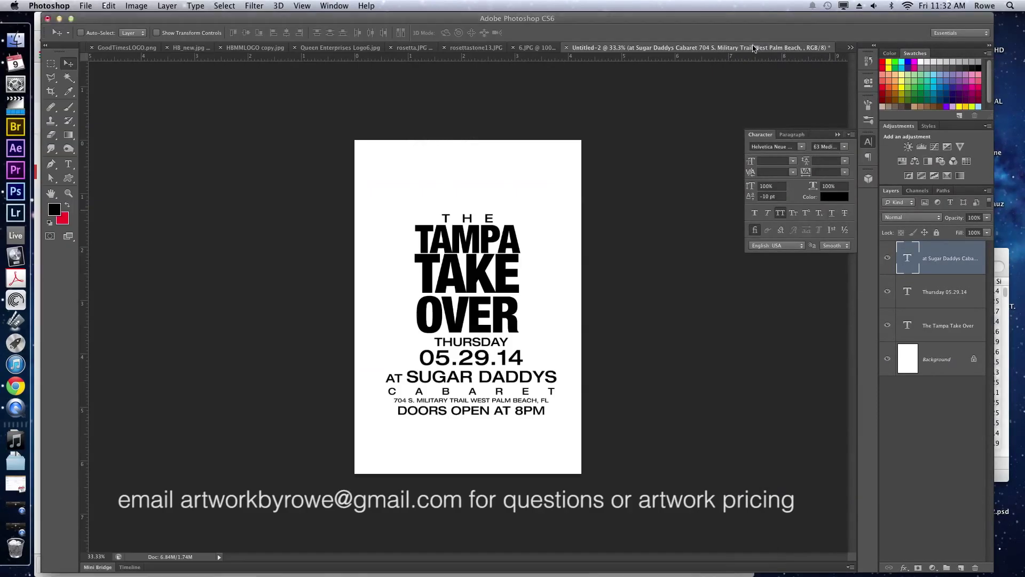
# Bring up rosettastone13.JPG and duplicate the photo onto a new layer.
pyautogui.click(533, 48)
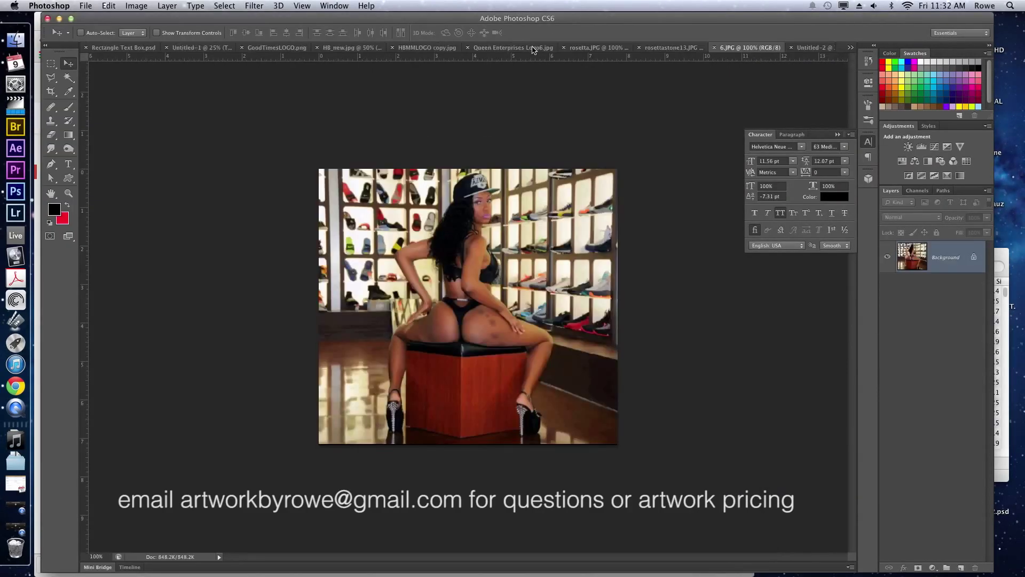
pyautogui.click(675, 50)
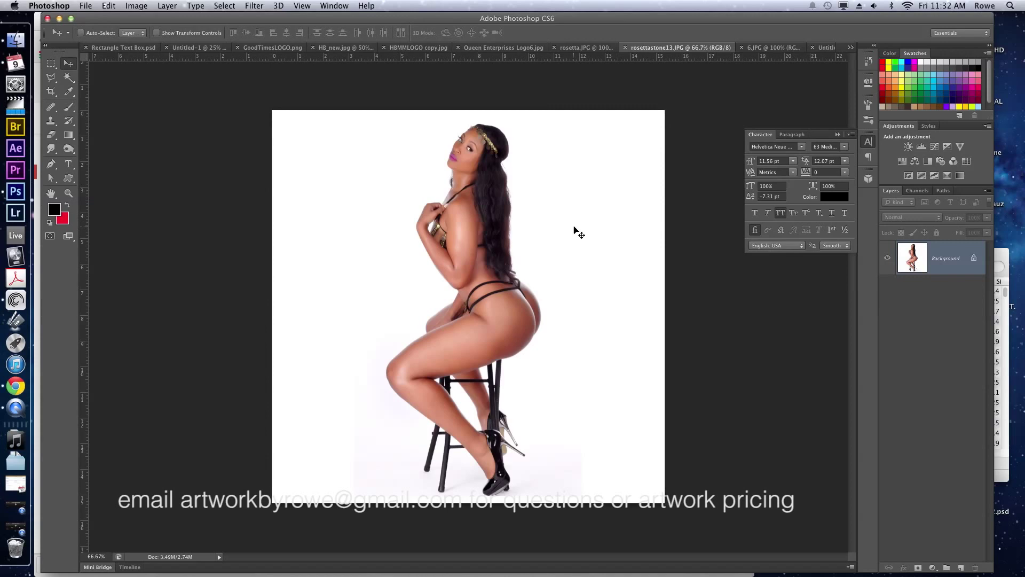
pyautogui.press('super+j')
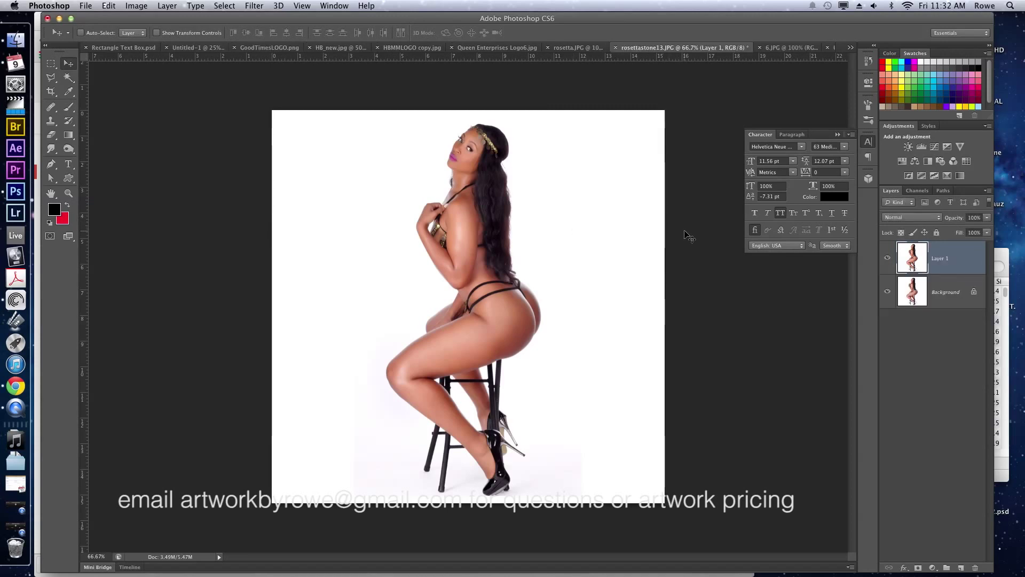
# Select the white background with the Magic Wand at tolerance 36.
pyautogui.press('w')
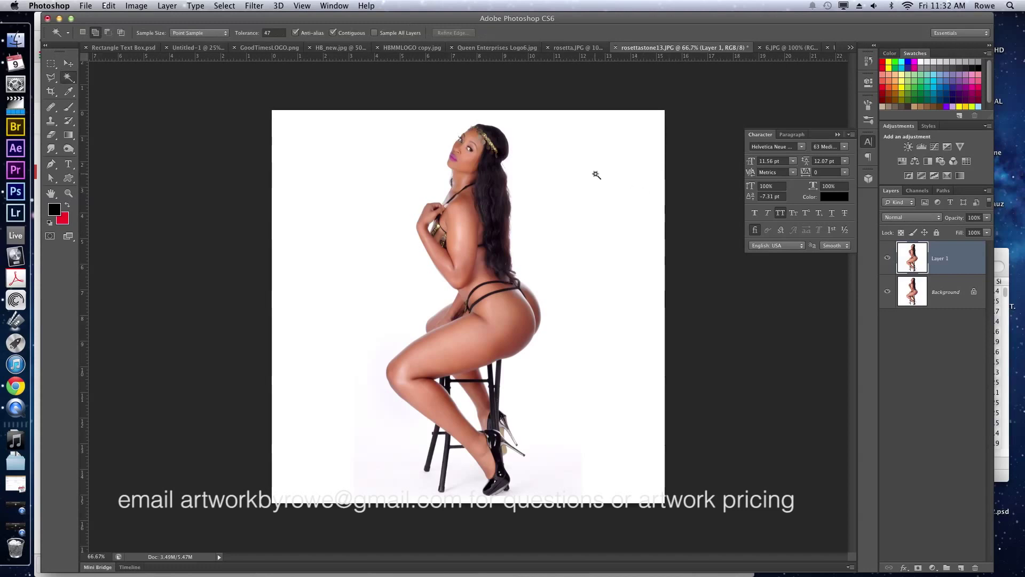
pyautogui.moveTo(247, 36); pyautogui.dragTo(242, 36)
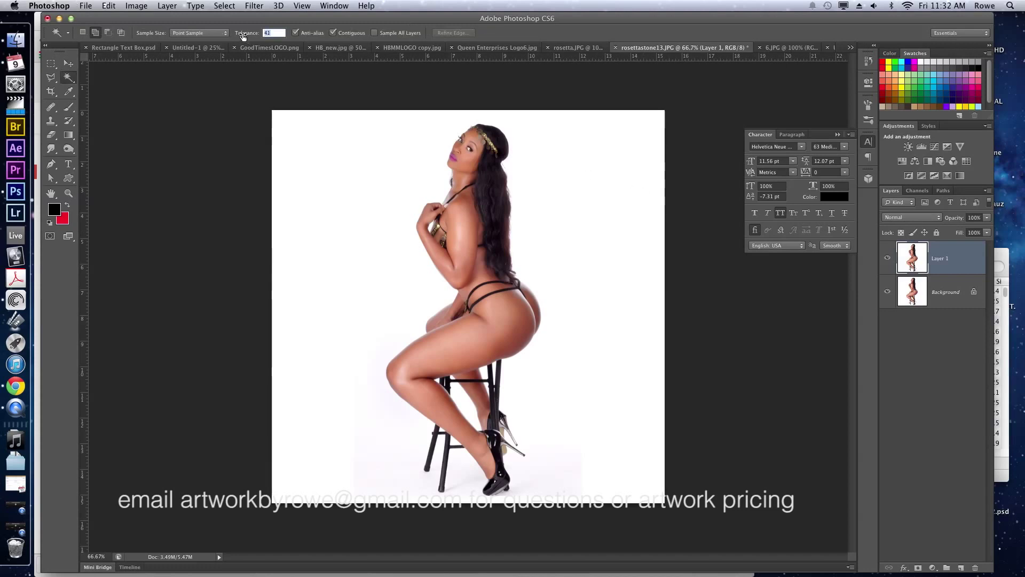
pyautogui.write('36')
pyautogui.press('Return')
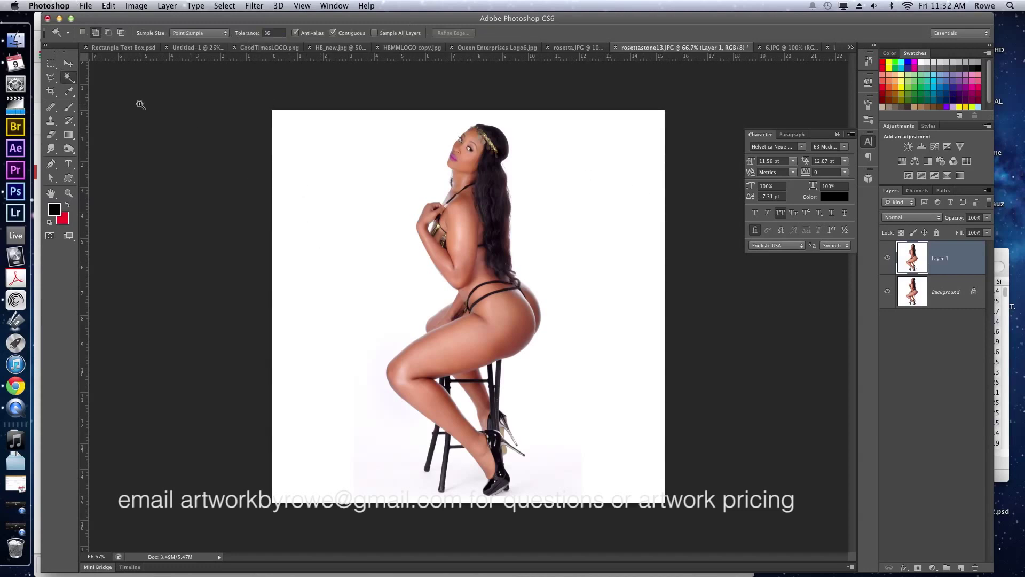
pyautogui.click(71, 77)
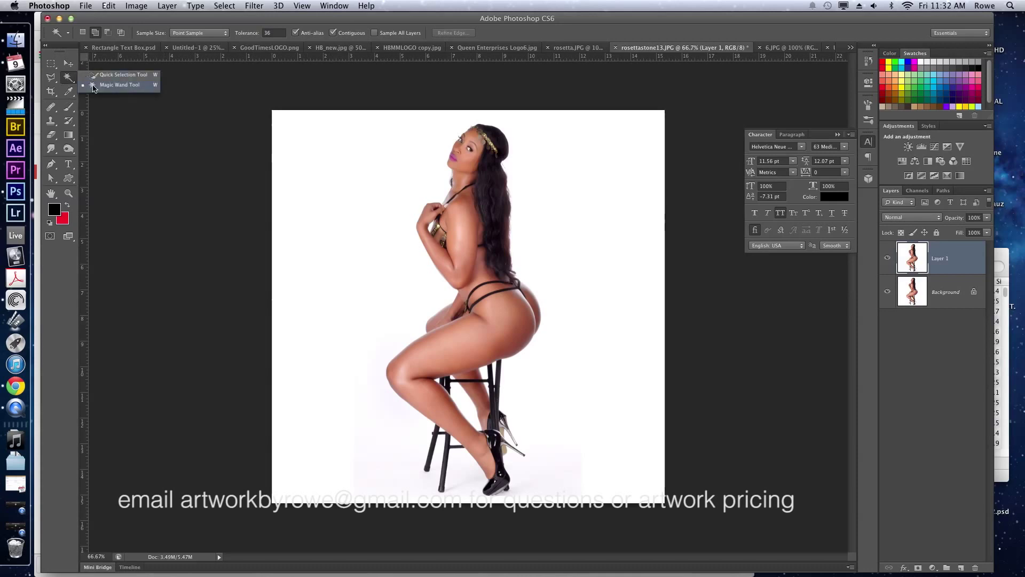
pyautogui.click(93, 86)
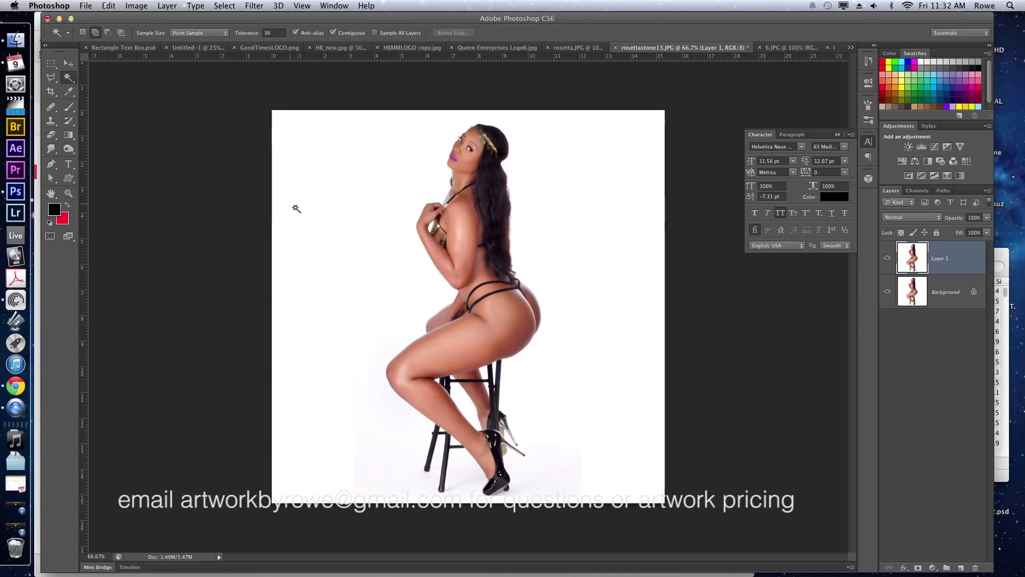
pyautogui.click(378, 288)
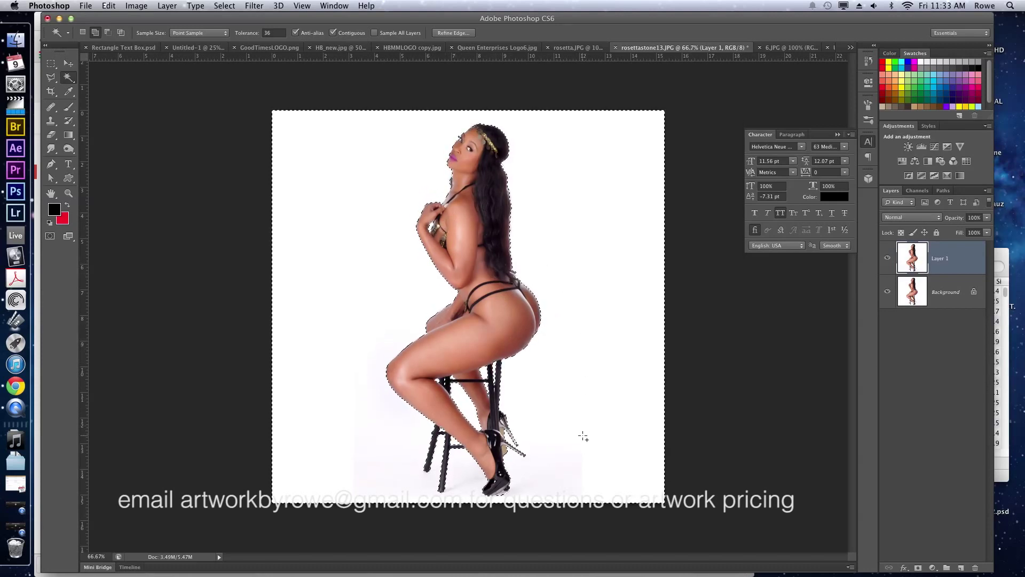
# Delete the white background from the copy, deselect, and hide the original Background layer.
pyautogui.press('Delete')
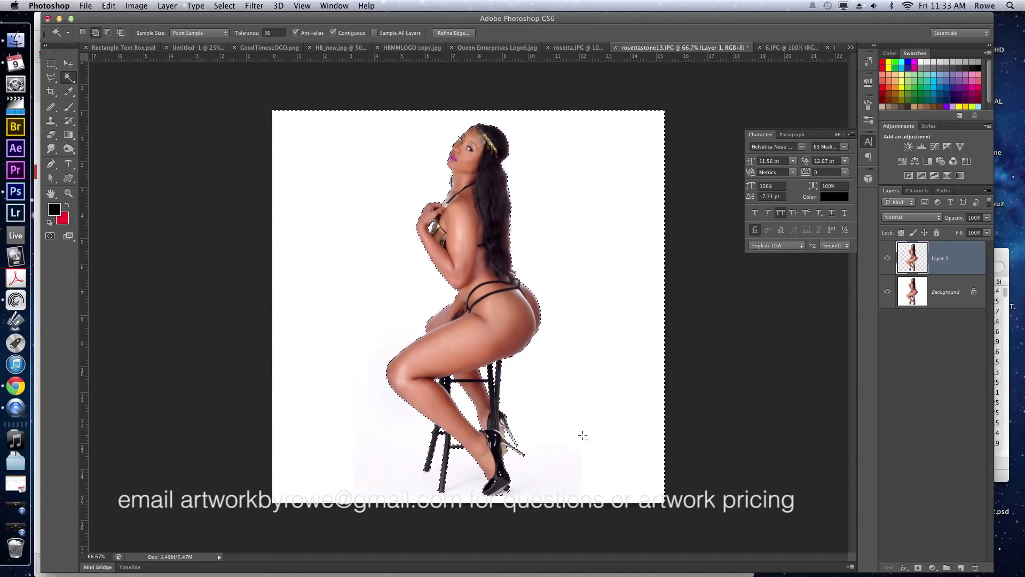
pyautogui.press('super+d')
pyautogui.press('v')
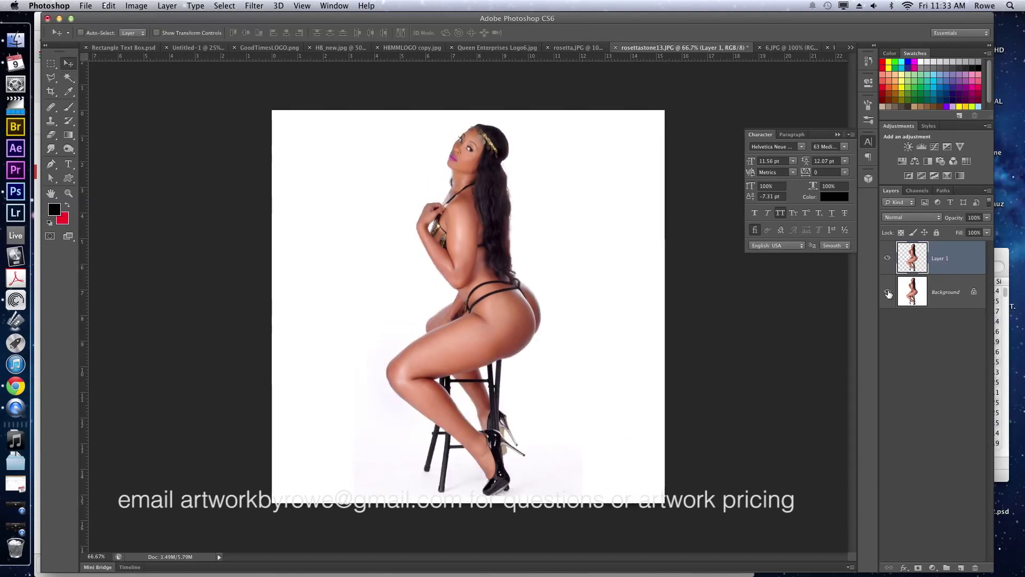
pyautogui.click(888, 292)
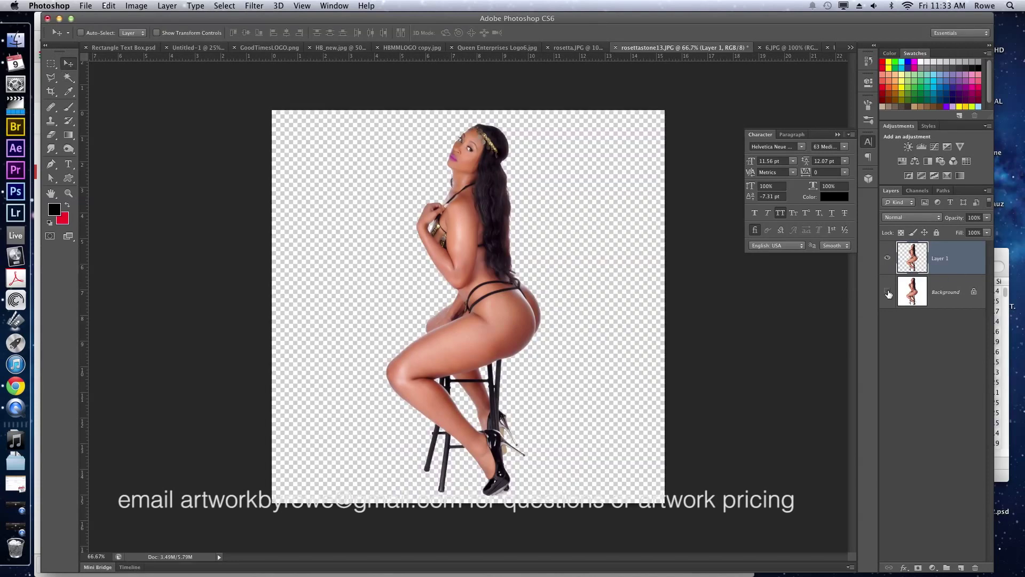
# Bring the cut-out model into the flyer, scale her to about 70%, and set her beside the title.
pyautogui.moveTo(523, 231); pyautogui.dragTo(507, 281)
pyautogui.hotkey('ctrl', 't')
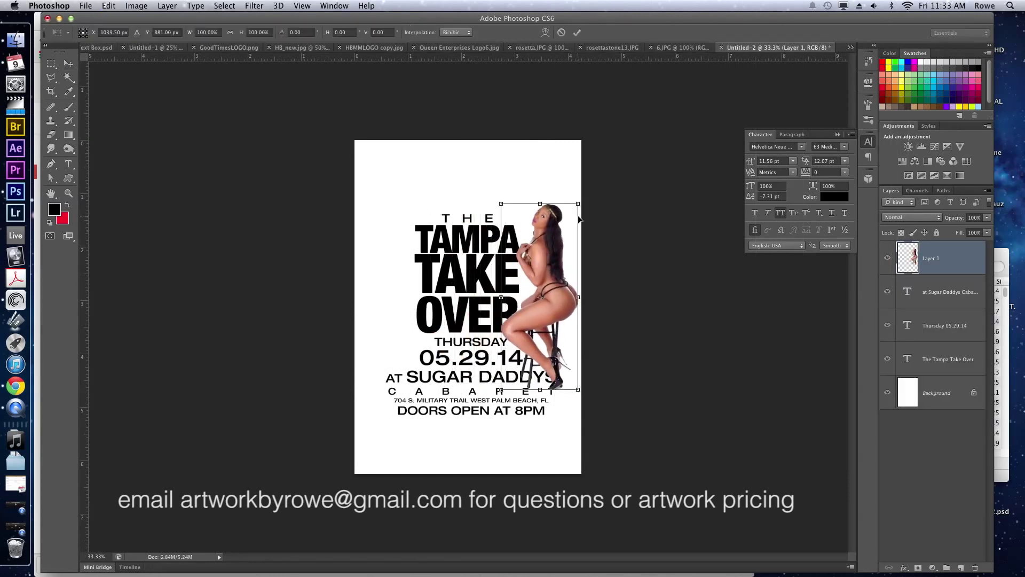
pyautogui.moveTo(578, 204); pyautogui.dragTo(555, 260)
pyautogui.press('Return')
pyautogui.moveTo(527, 312); pyautogui.dragTo(538, 274)
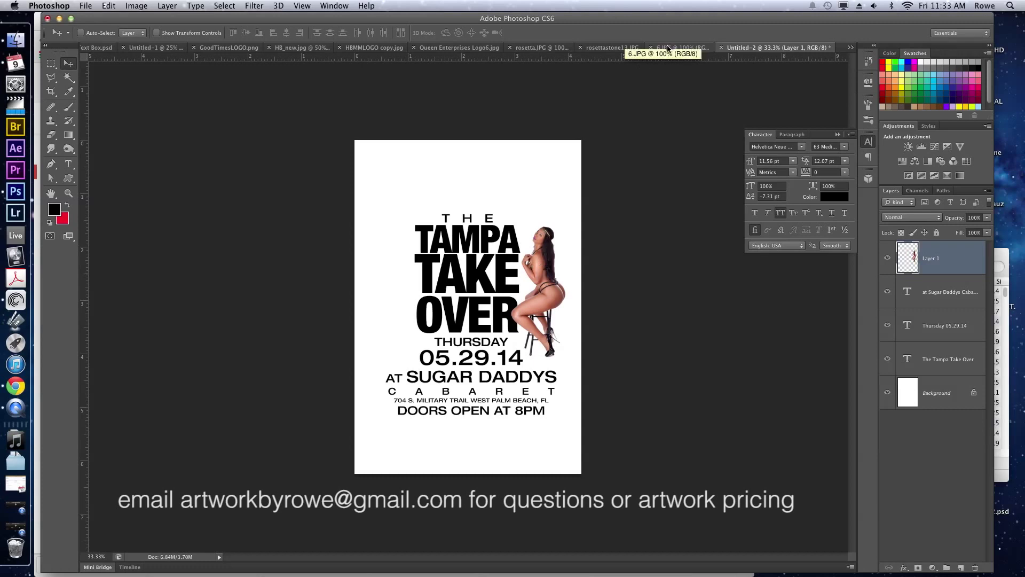
# Show the 6.JPG photo zoomed to 400% on the model's head, with the Pen tool.
pyautogui.click(477, 49)
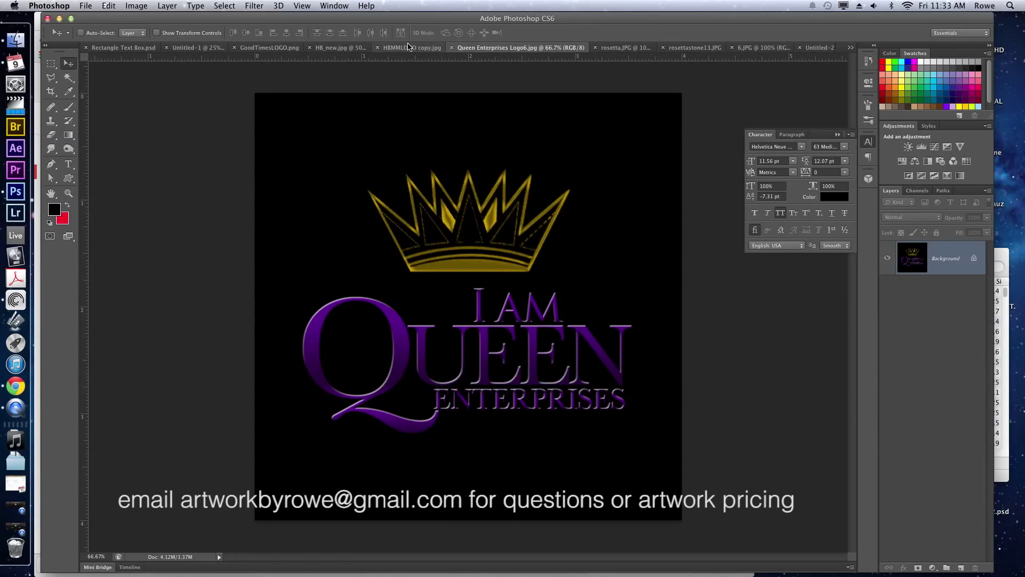
pyautogui.click(694, 47)
pyautogui.click(775, 49)
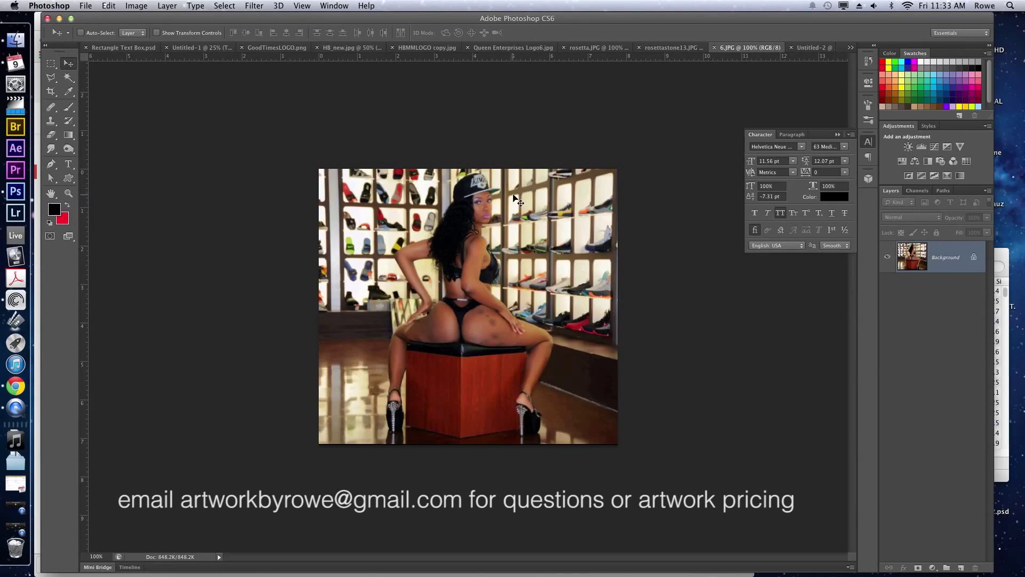
pyautogui.press('z')
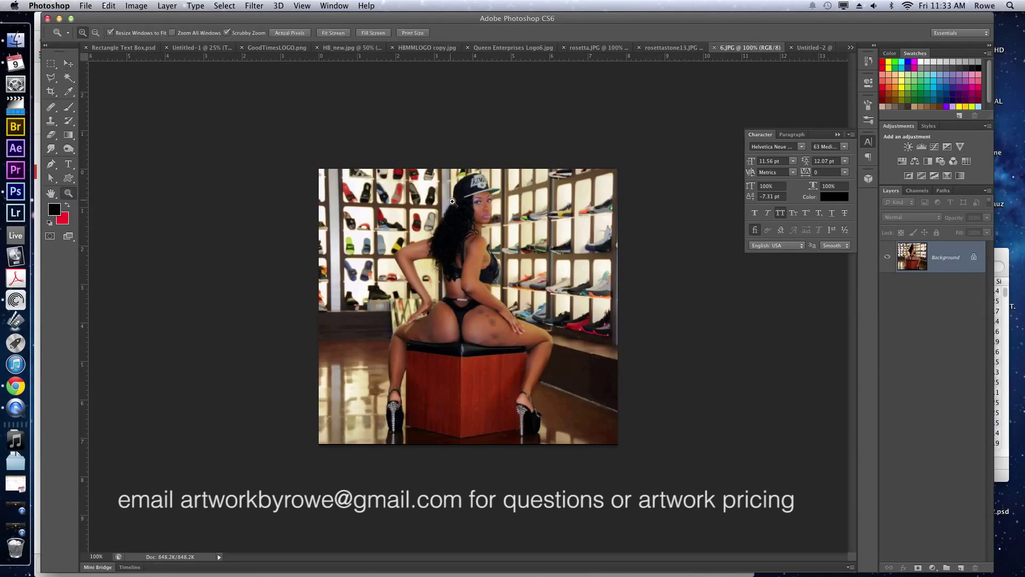
pyautogui.moveTo(500, 216); pyautogui.dragTo(501, 223)
pyautogui.press('p')
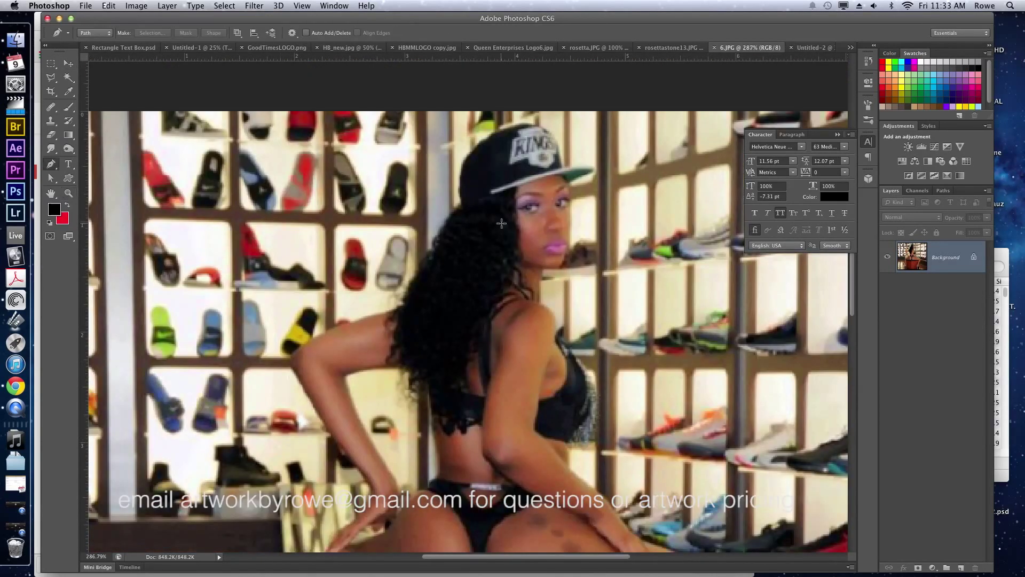
pyautogui.press('super+equal')
pyautogui.press('super+equal')
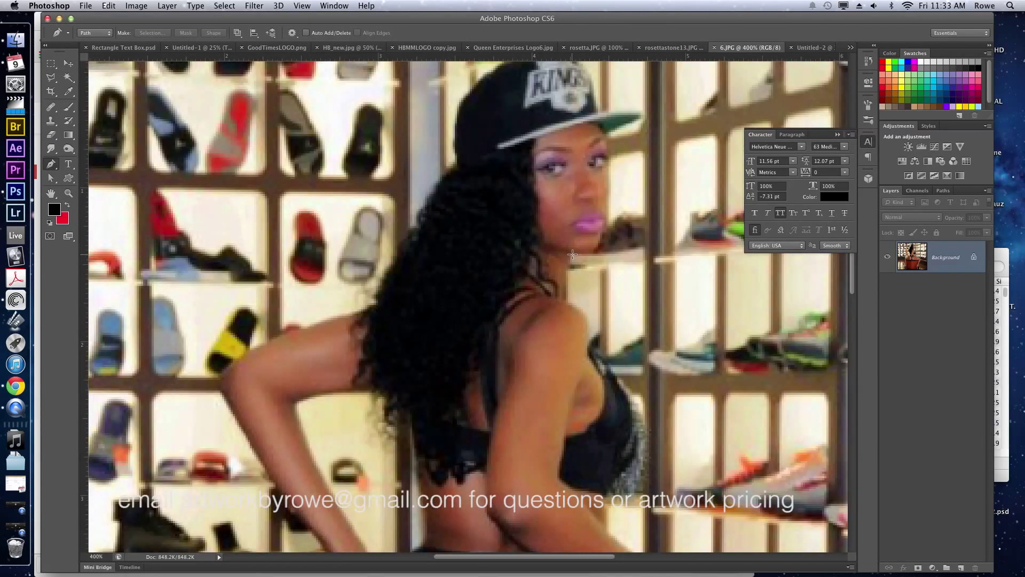
# Start the path at her hair and trace down her dark outer edge.
pyautogui.click(570, 256)
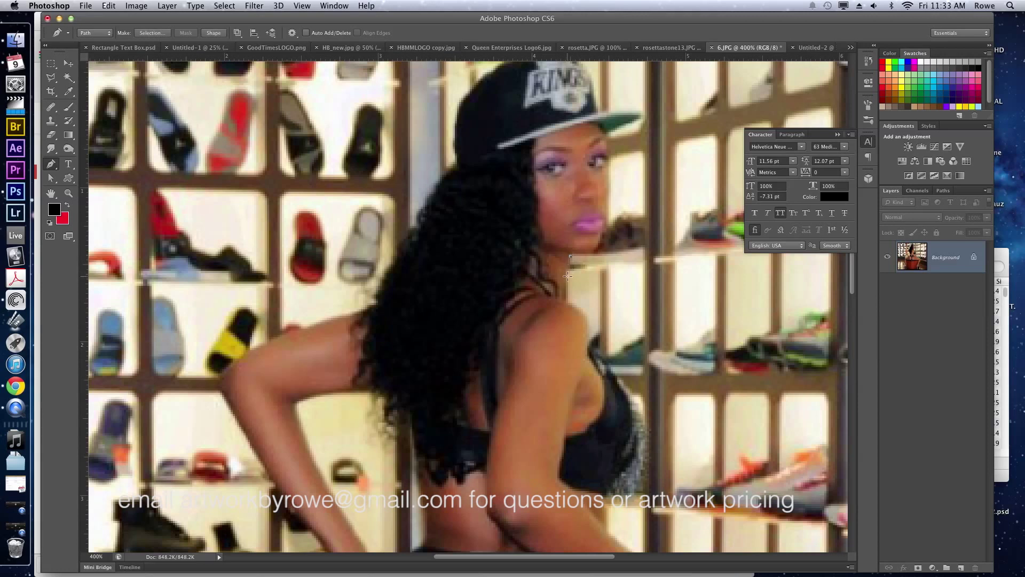
pyautogui.click(567, 302)
pyautogui.click(588, 324)
pyautogui.click(636, 483)
pyautogui.scroll(-6, 605, 499)
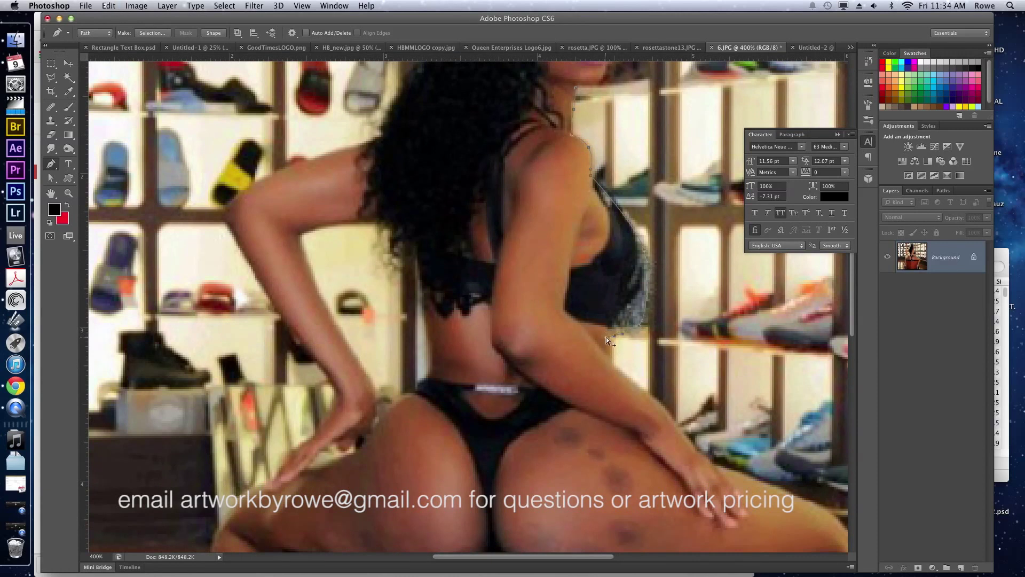
# Continue the path along her bra edge, side, arm and thigh.
pyautogui.click(630, 320)
pyautogui.click(611, 328)
pyautogui.click(637, 389)
pyautogui.click(671, 415)
pyautogui.moveTo(672, 415); pyautogui.dragTo(684, 436)
pyautogui.scroll(-5, 641, 347)
pyautogui.hscroll(3, 641, 347)
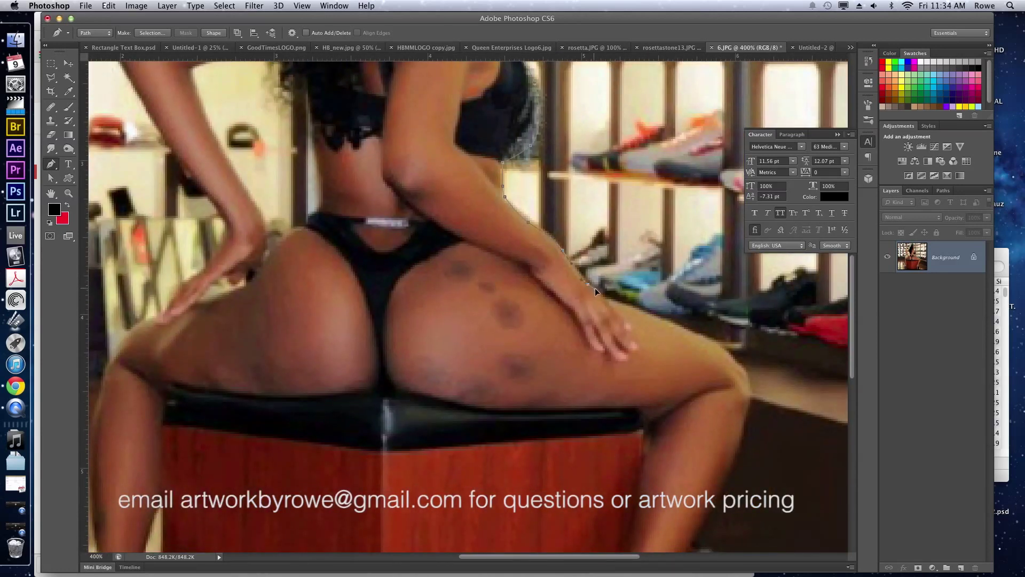
pyautogui.click(603, 296)
pyautogui.scroll(-5, 708, 311)
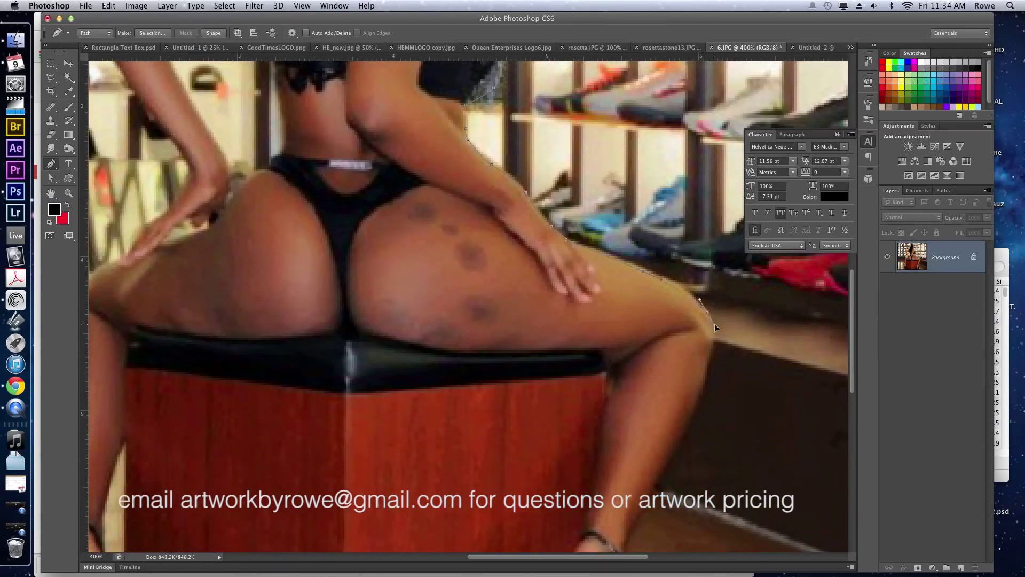
# Trace the path down her leg, past the ankle, and around the first heel.
pyautogui.moveTo(705, 388); pyautogui.dragTo(695, 405)
pyautogui.moveTo(681, 442); pyautogui.dragTo(671, 300)
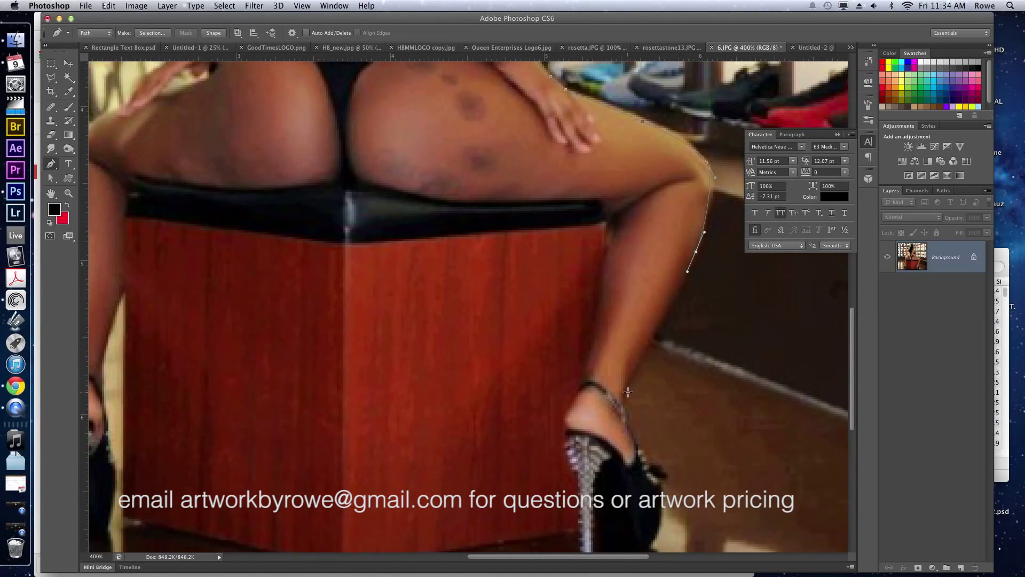
pyautogui.moveTo(628, 392); pyautogui.dragTo(696, 345)
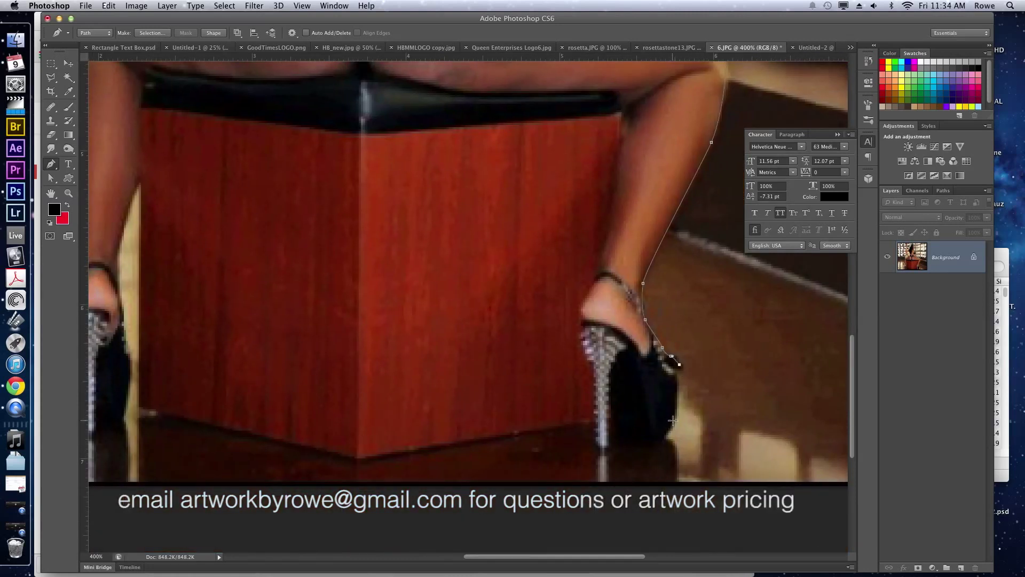
pyautogui.moveTo(672, 421); pyautogui.dragTo(672, 428)
pyautogui.click(662, 443)
pyautogui.click(621, 440)
pyautogui.moveTo(613, 405); pyautogui.dragTo(609, 396)
pyautogui.moveTo(611, 445); pyautogui.dragTo(604, 446)
pyautogui.click(598, 445)
pyautogui.click(596, 419)
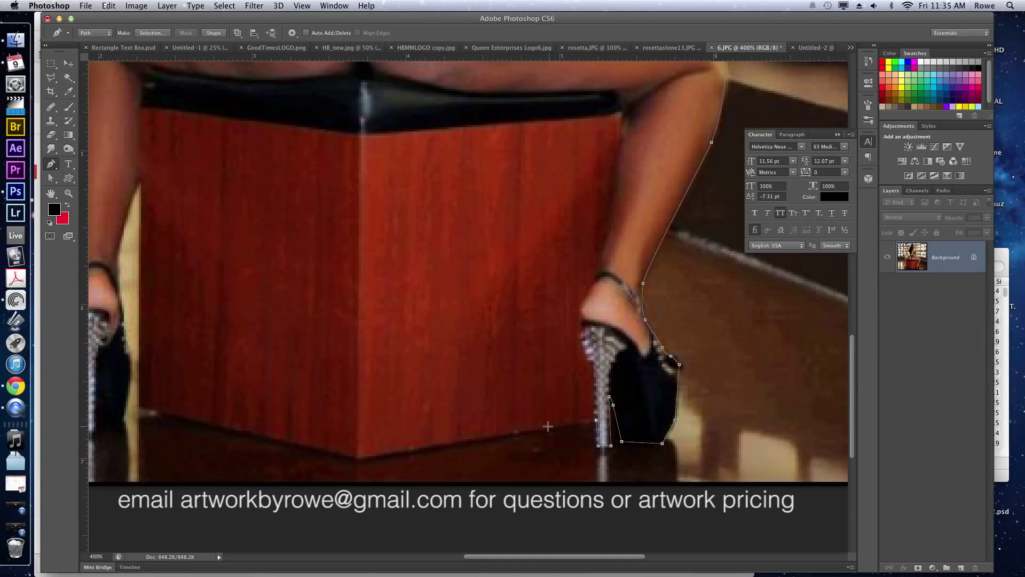
# Run the path across the stool's base, up its left edge, and up her other leg.
pyautogui.click(358, 458)
pyautogui.moveTo(336, 439); pyautogui.dragTo(524, 365)
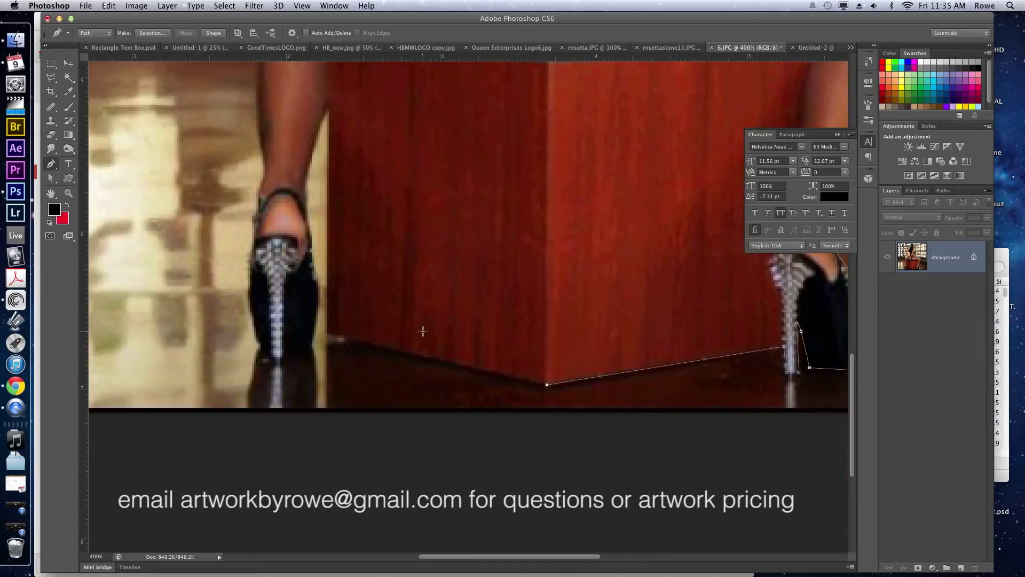
pyautogui.click(328, 331)
pyautogui.click(330, 106)
pyautogui.moveTo(330, 107); pyautogui.dragTo(306, 187)
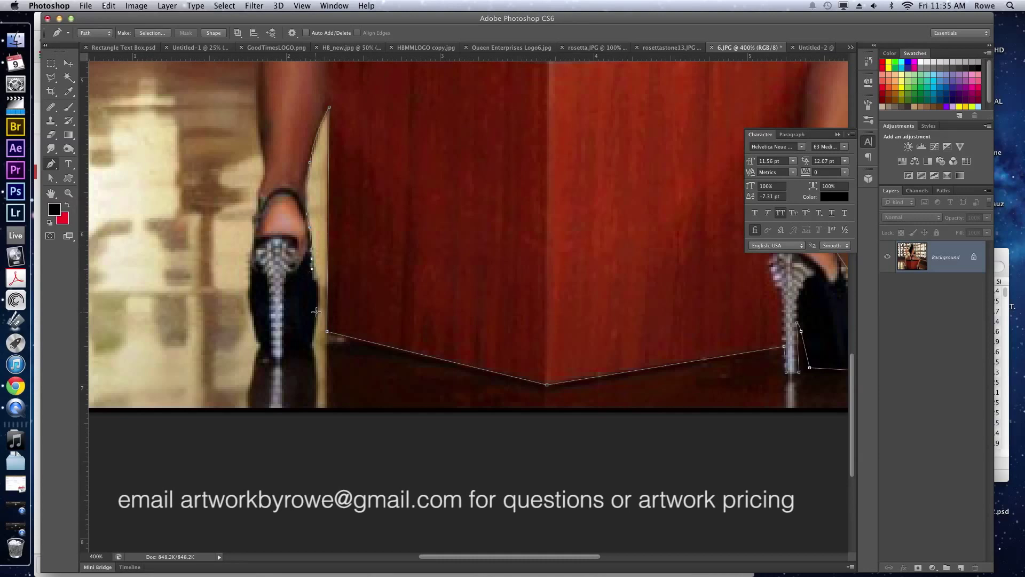
# Trace around the second shoe's bottom, heel and left edge.
pyautogui.moveTo(314, 316); pyautogui.dragTo(313, 334)
pyautogui.click(309, 349)
pyautogui.click(287, 348)
pyautogui.click(282, 359)
pyautogui.click(274, 359)
pyautogui.click(250, 311)
pyautogui.click(251, 264)
pyautogui.click(256, 240)
# Curve the path up her leg and thigh to her arm.
pyautogui.moveTo(263, 134); pyautogui.dragTo(282, 301)
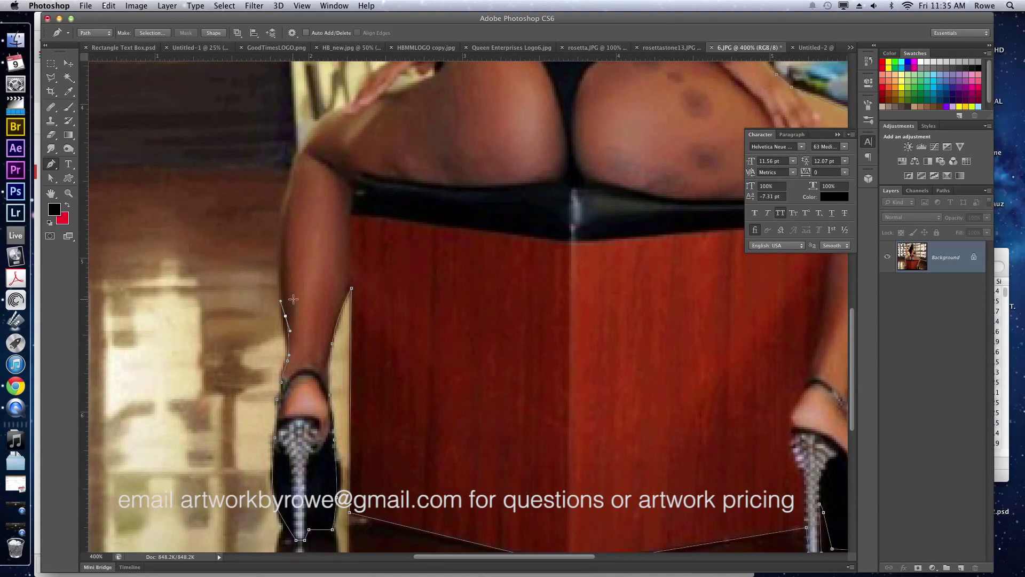
pyautogui.moveTo(283, 218); pyautogui.dragTo(289, 174)
pyautogui.moveTo(334, 110); pyautogui.dragTo(350, 106)
pyautogui.moveTo(430, 112); pyautogui.dragTo(402, 227)
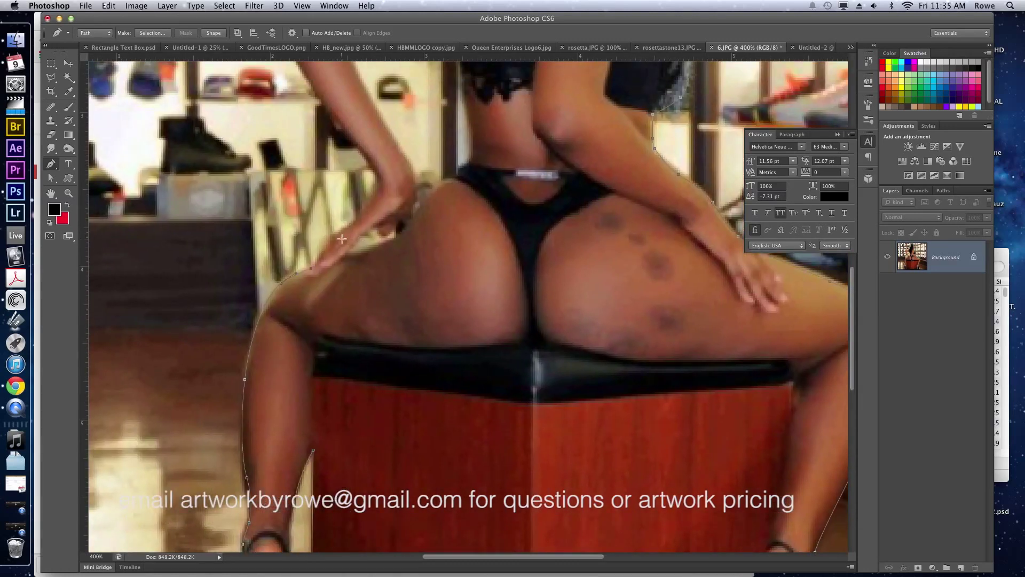
pyautogui.moveTo(373, 200); pyautogui.dragTo(378, 190)
pyautogui.scroll(10, 390, 178)
pyautogui.hscroll(-7, 390, 179)
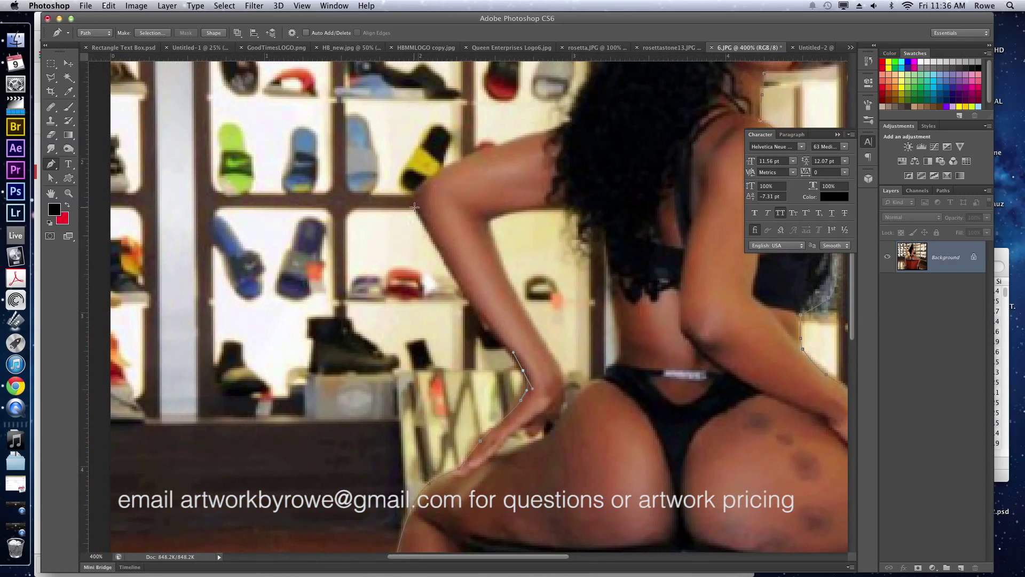
# Trace the path from her elbow up her upper arm to her hairline.
pyautogui.moveTo(414, 207); pyautogui.dragTo(414, 202)
pyautogui.moveTo(458, 164); pyautogui.dragTo(564, 129)
pyautogui.click(562, 127)
pyautogui.scroll(3, 569, 152)
pyautogui.moveTo(574, 180); pyautogui.dragTo(610, 120)
pyautogui.click(596, 134)
# Curve the path over the cap and beside her face, closing it at the start point.
pyautogui.moveTo(601, 79); pyautogui.dragTo(587, 181)
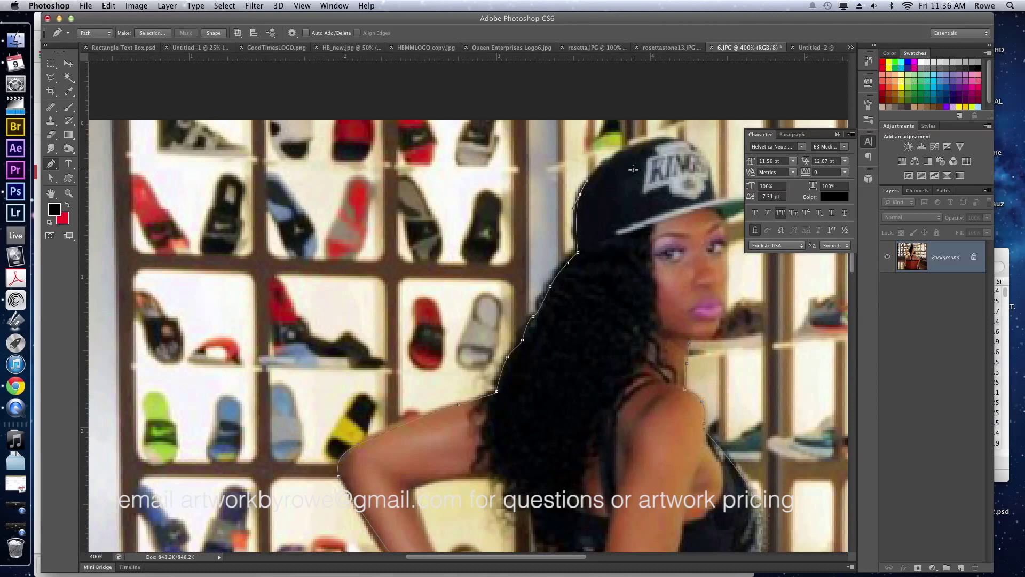
pyautogui.moveTo(651, 143); pyautogui.dragTo(678, 137)
pyautogui.moveTo(719, 209); pyautogui.dragTo(605, 196)
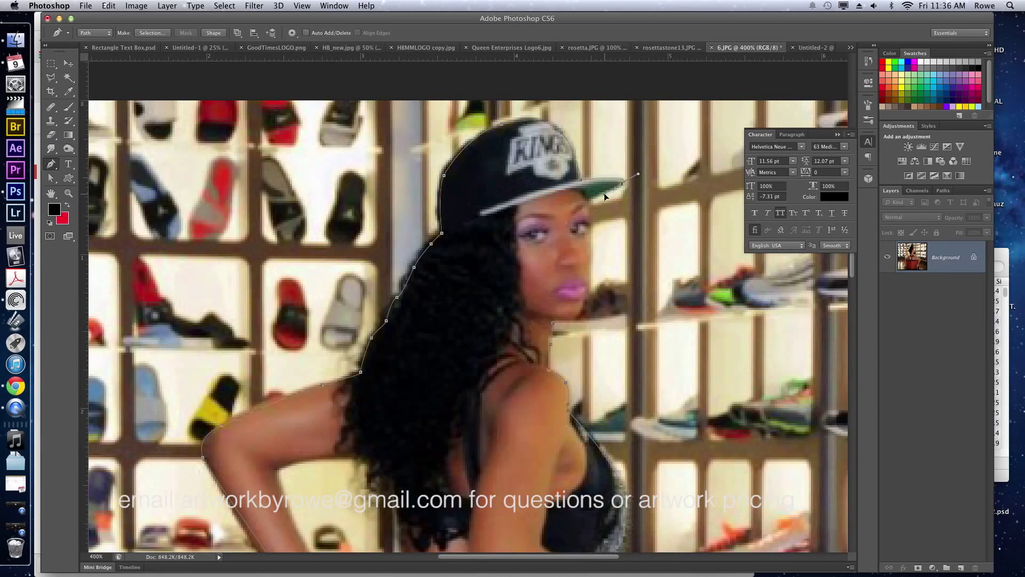
pyautogui.click(590, 199)
pyautogui.moveTo(590, 261); pyautogui.dragTo(590, 264)
pyautogui.click(553, 323)
pyautogui.moveTo(553, 324); pyautogui.dragTo(542, 322)
pyautogui.rightClick(550, 263)
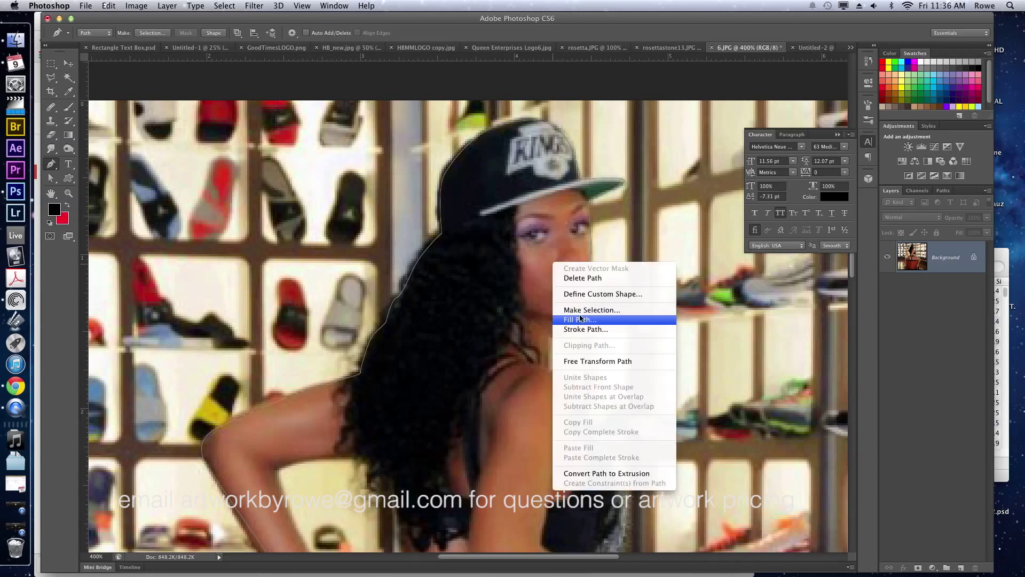
# Turn the outline path into a selection and copy the woman onto her own layer.
pyautogui.click(591, 309)
pyautogui.press('Return')
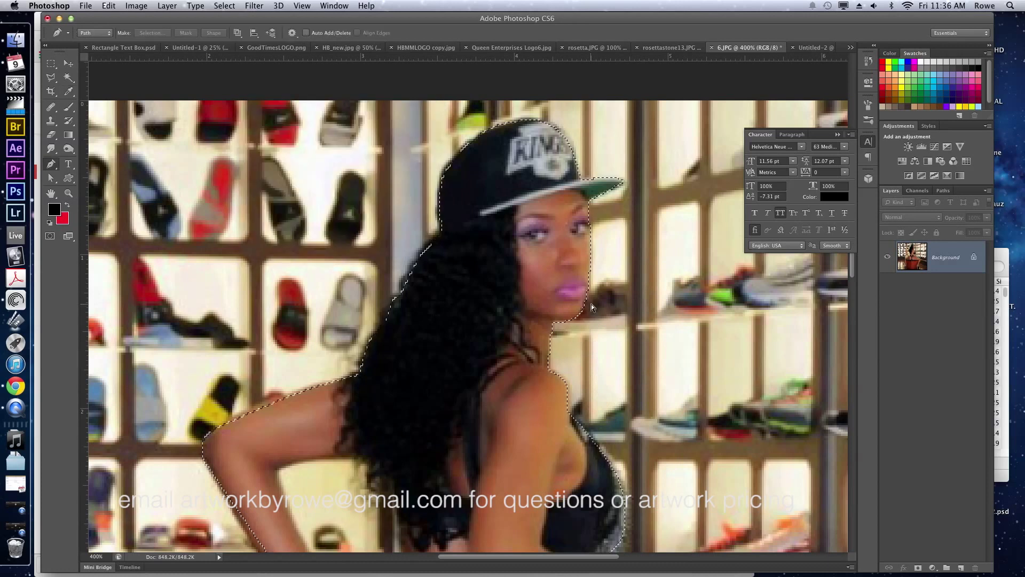
pyautogui.press('super+j')
pyautogui.press('v')
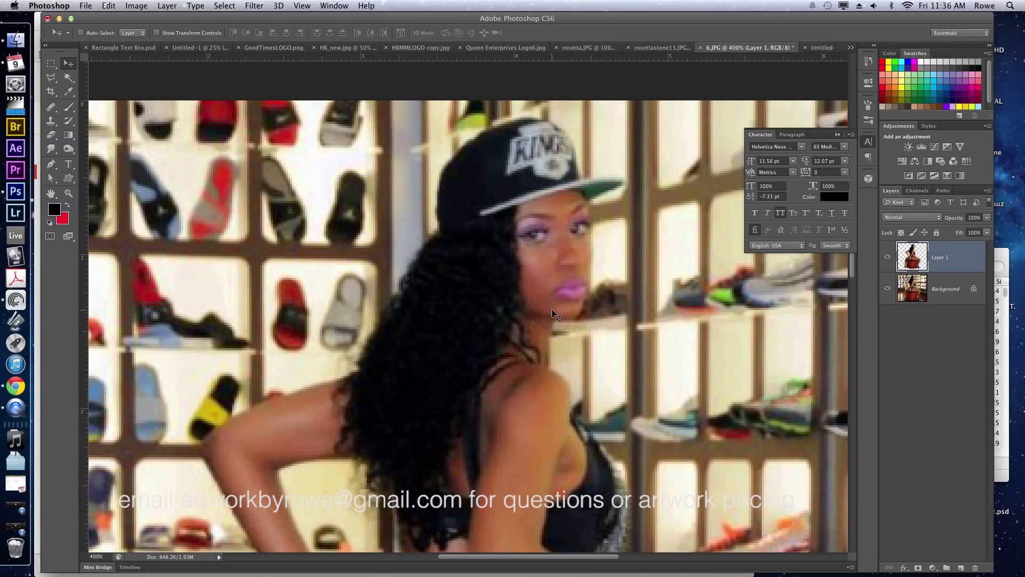
# Drag the cut-out woman into the Untitled-2 flyer, left of the title, and zoom in on her.
pyautogui.moveTo(552, 309); pyautogui.dragTo(627, 75)
pyautogui.moveTo(825, 46); pyautogui.dragTo(506, 250)
pyautogui.moveTo(446, 267); pyautogui.dragTo(385, 243)
pyautogui.press('z')
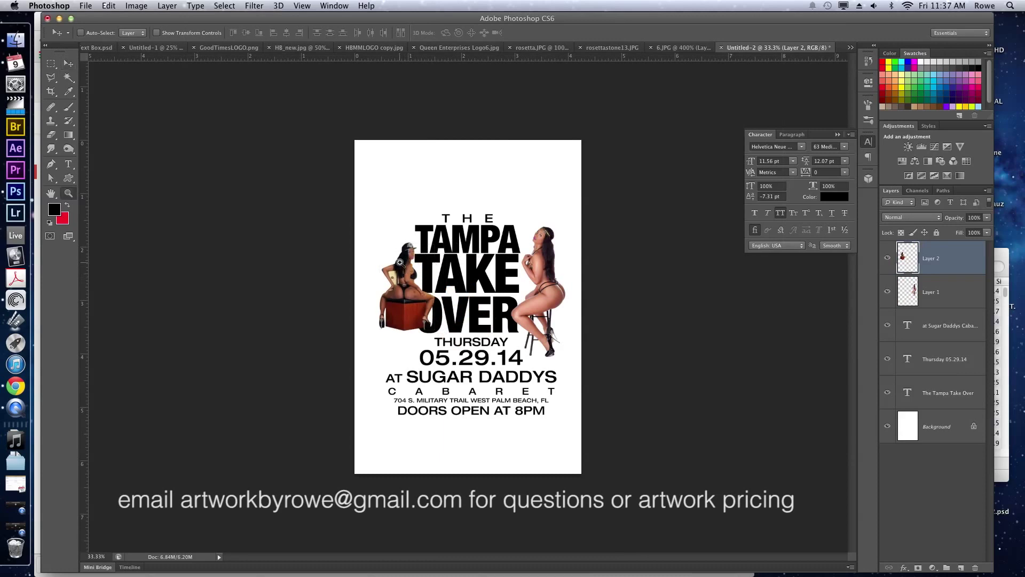
pyautogui.click(434, 290)
pyautogui.moveTo(434, 289); pyautogui.dragTo(499, 224)
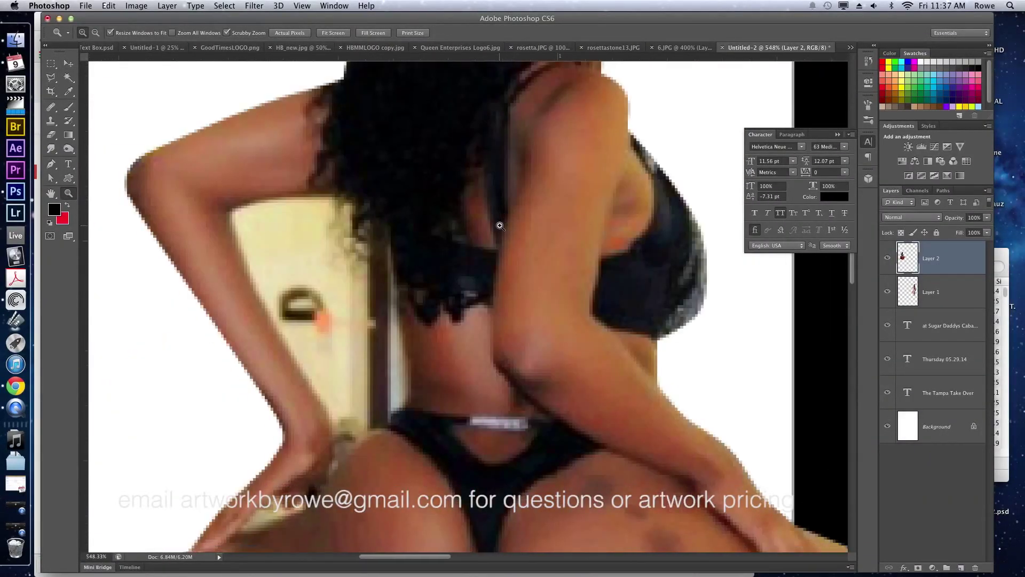
# Outline the leftover beige gap with the Pen tool, down along her body.
pyautogui.press('p')
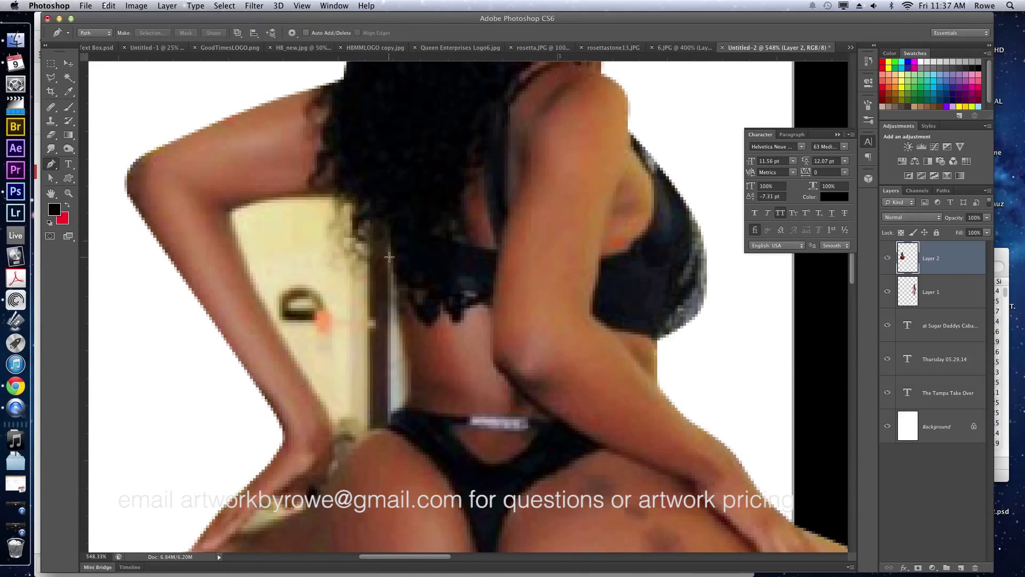
pyautogui.click(392, 244)
pyautogui.click(393, 295)
pyautogui.click(399, 325)
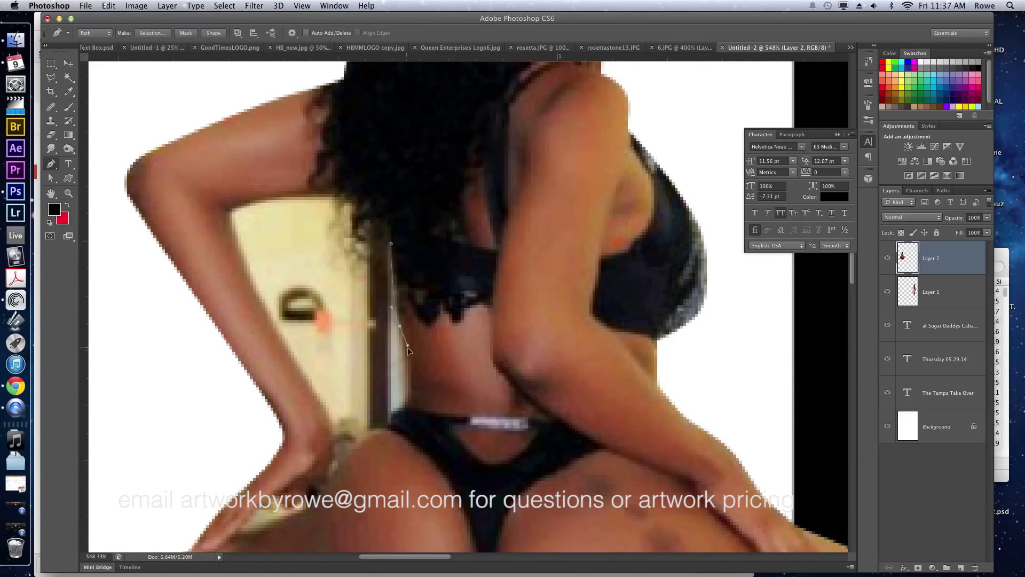
pyautogui.click(405, 354)
pyautogui.click(407, 373)
pyautogui.click(405, 382)
pyautogui.click(400, 410)
pyautogui.click(394, 415)
pyautogui.click(385, 431)
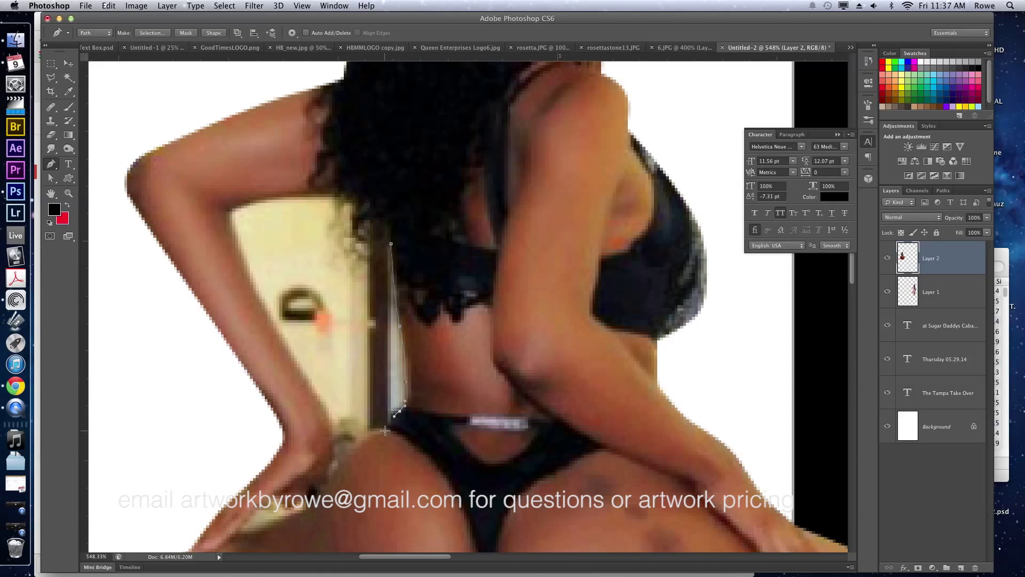
# Complete the gap outline along her leg and back up her arm.
pyautogui.click(359, 441)
pyautogui.click(351, 448)
pyautogui.moveTo(332, 446); pyautogui.dragTo(332, 427)
pyautogui.click(251, 273)
pyautogui.click(232, 226)
pyautogui.moveTo(232, 225); pyautogui.dragTo(297, 197)
# Make the path a selection, delete the beige patch, deselect, and fit the flyer on screen.
pyautogui.rightClick(360, 261)
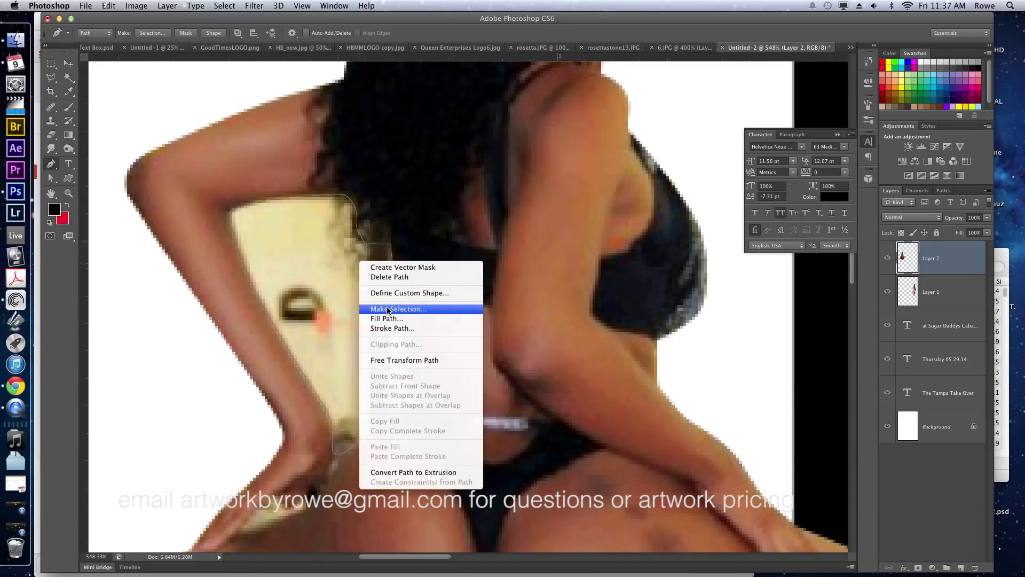
pyautogui.click(388, 309)
pyautogui.press('Return')
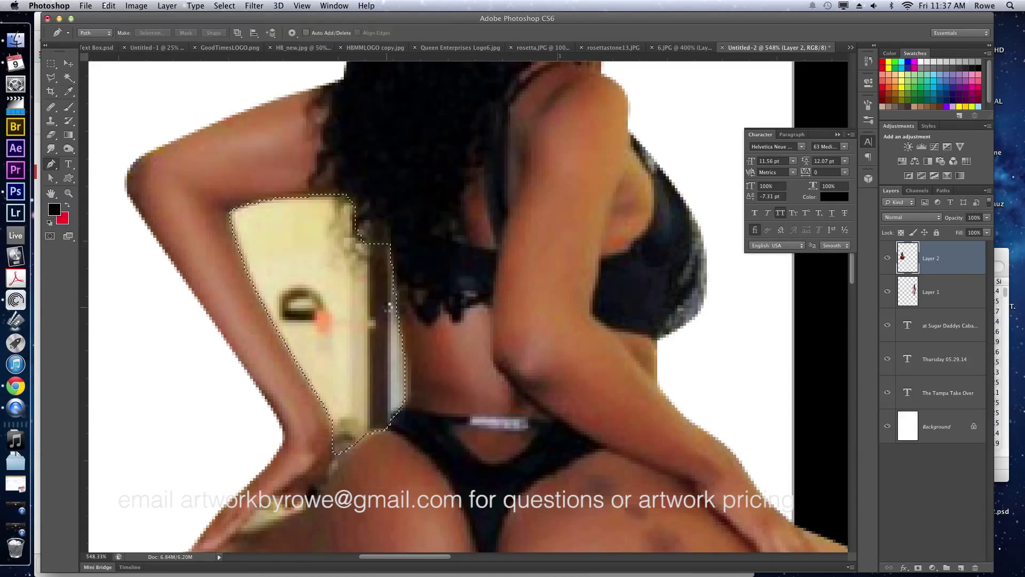
pyautogui.press('Delete')
pyautogui.press('super+d')
pyautogui.press('v')
pyautogui.press('super+0')
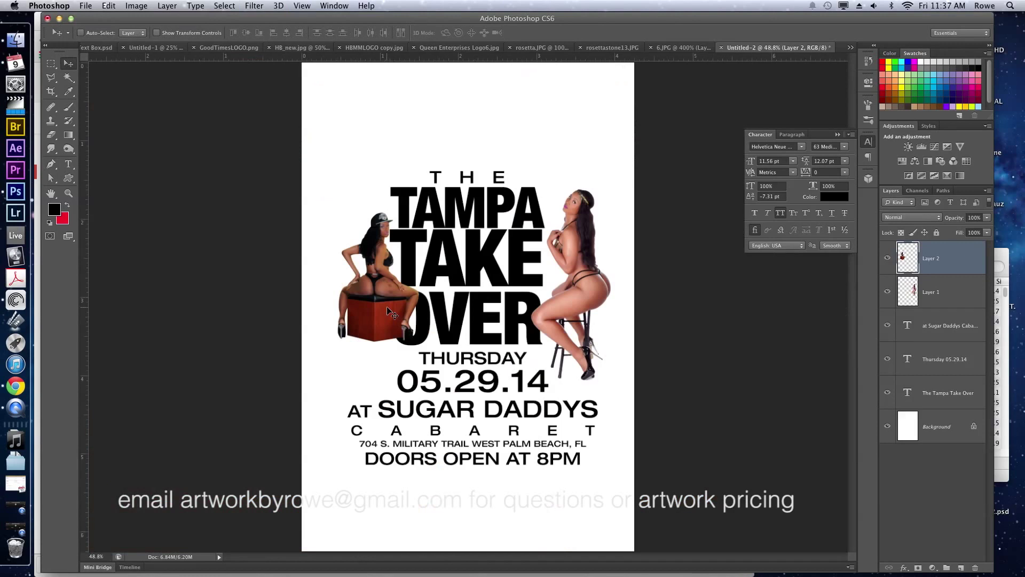
# Free-transform Layer 2: nudge the woman left and down, enlarge her from the top-right corner.
pyautogui.press('super+t')
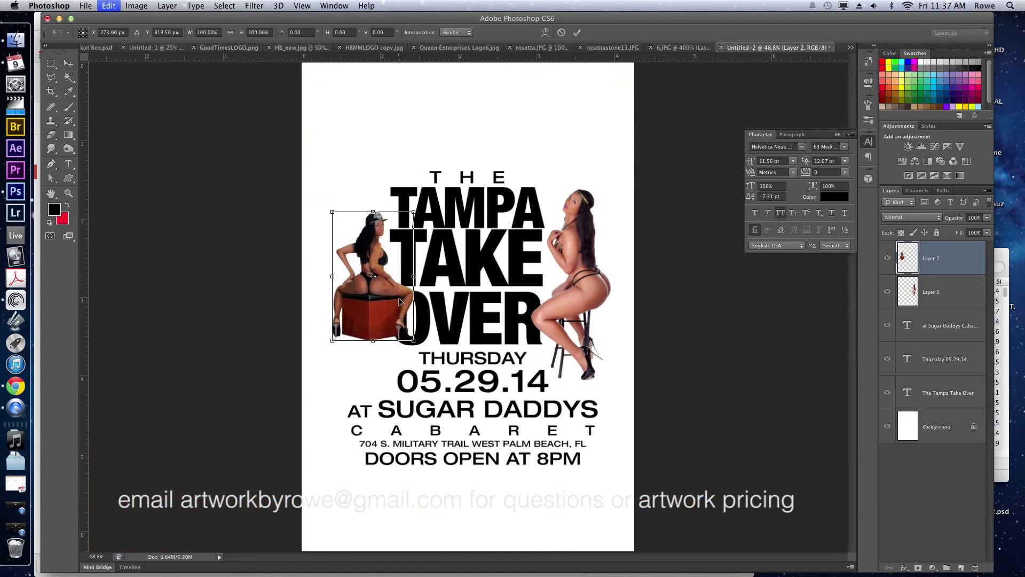
pyautogui.moveTo(404, 245); pyautogui.dragTo(388, 253)
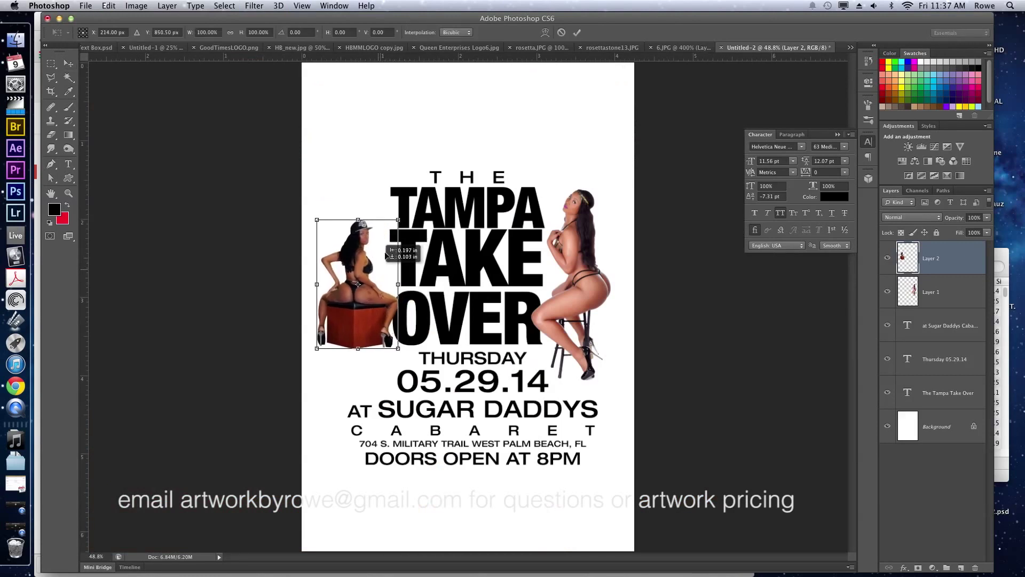
pyautogui.moveTo(398, 218); pyautogui.dragTo(418, 191)
pyautogui.press('Return')
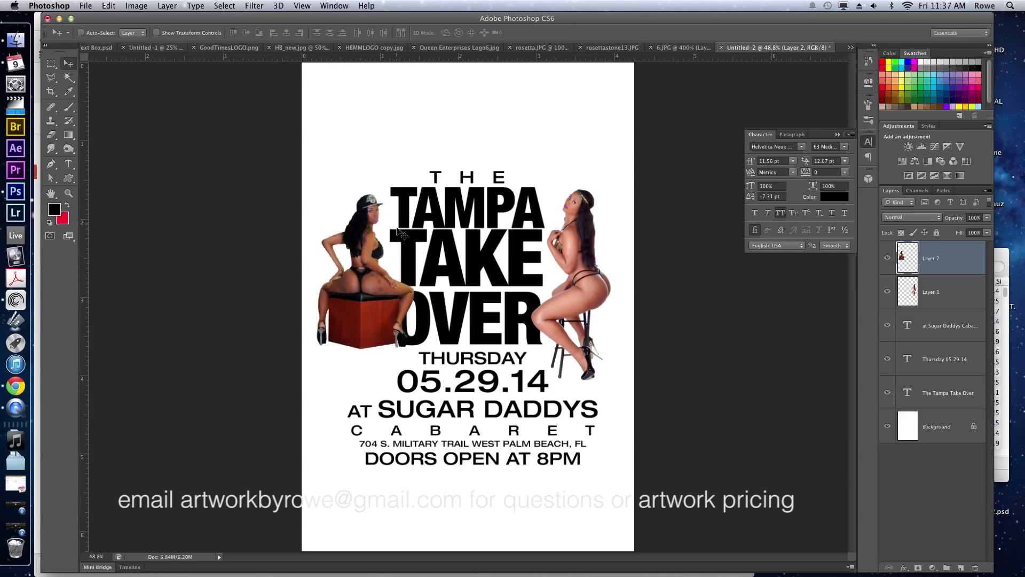
pyautogui.press('z')
pyautogui.moveTo(380, 264); pyautogui.dragTo(455, 299)
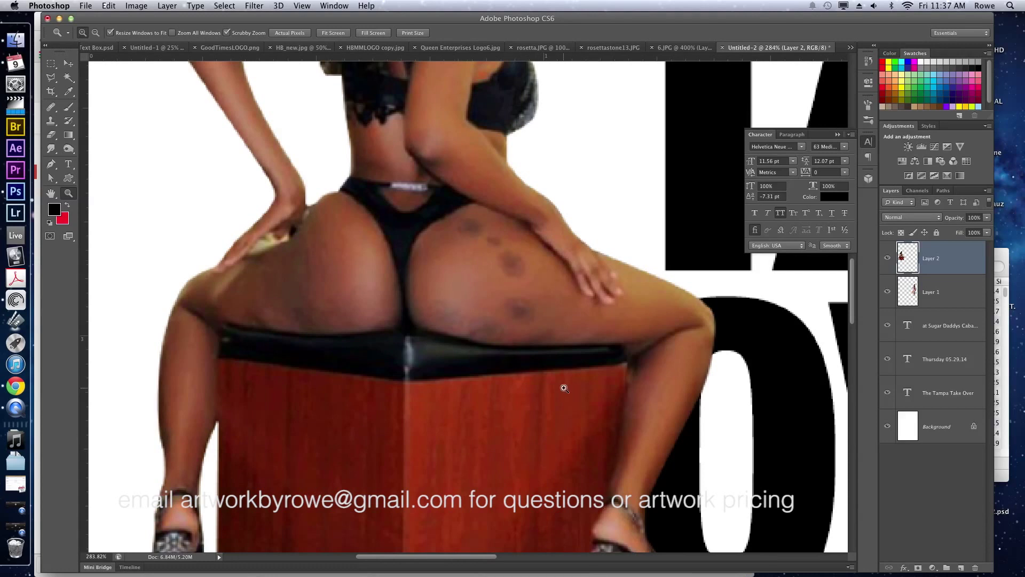
# With the Clone Stamp, sample clean skin and cover the blemishes on her hip and thigh.
pyautogui.press('j')
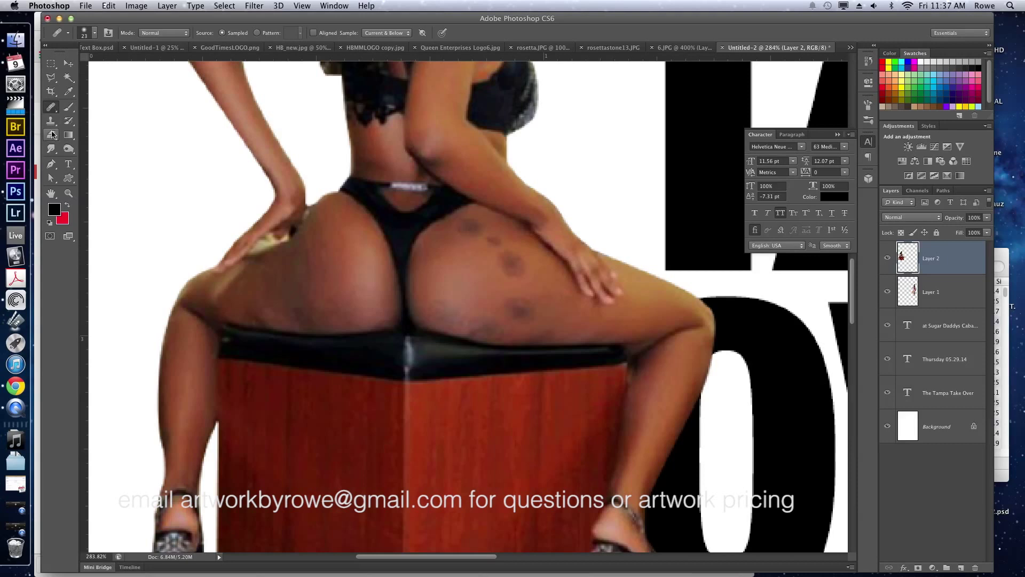
pyautogui.click(52, 125)
pyautogui.click(87, 120)
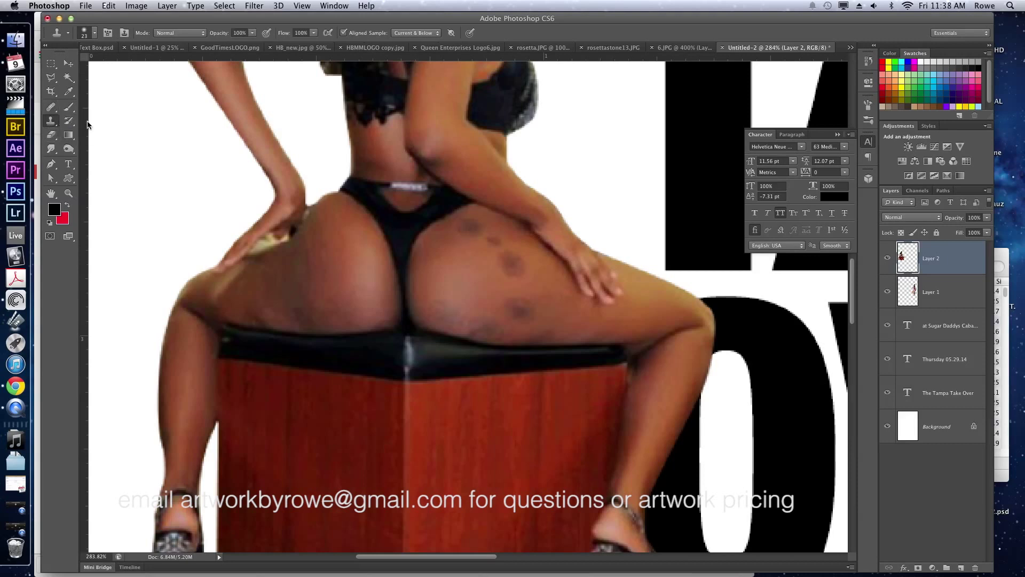
pyautogui.keyDown('alt'); pyautogui.click(542, 276); pyautogui.keyUp('alt')
pyautogui.keyDown('alt'); pyautogui.click(551, 277); pyautogui.keyUp('alt')
pyautogui.click(513, 264)
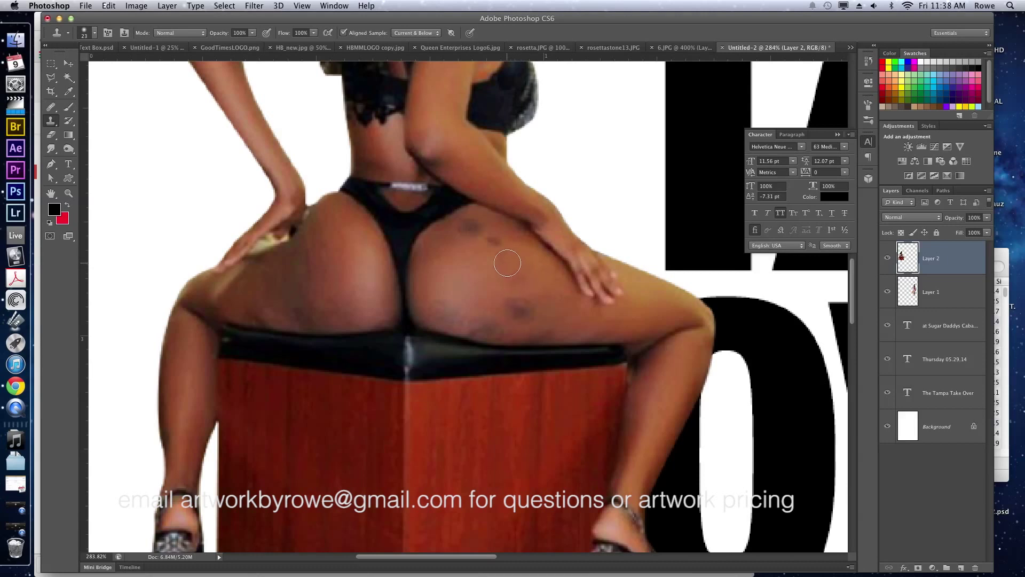
pyautogui.click(519, 308)
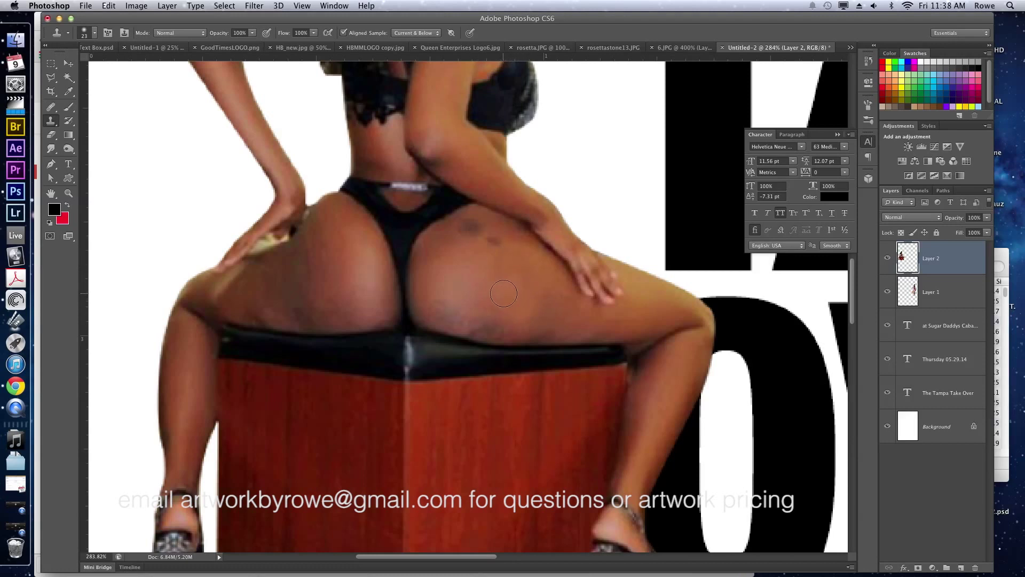
# Clone away the remaining small dark blemishes and a darker thigh patch.
pyautogui.keyDown('alt'); pyautogui.click(509, 262); pyautogui.keyUp('alt')
pyautogui.click(492, 240)
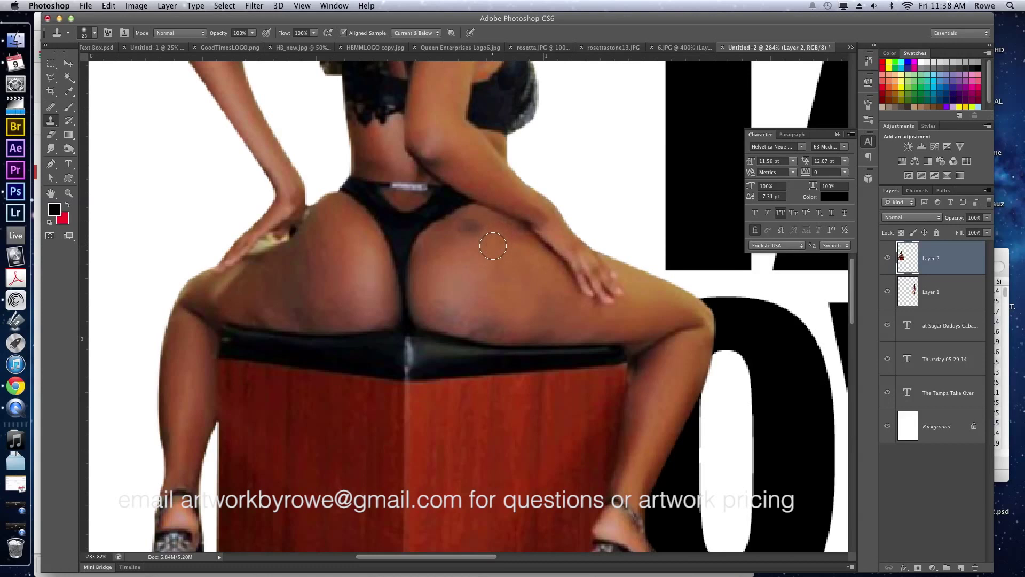
pyautogui.keyDown('alt'); pyautogui.click(447, 238); pyautogui.keyUp('alt')
pyautogui.click(470, 224)
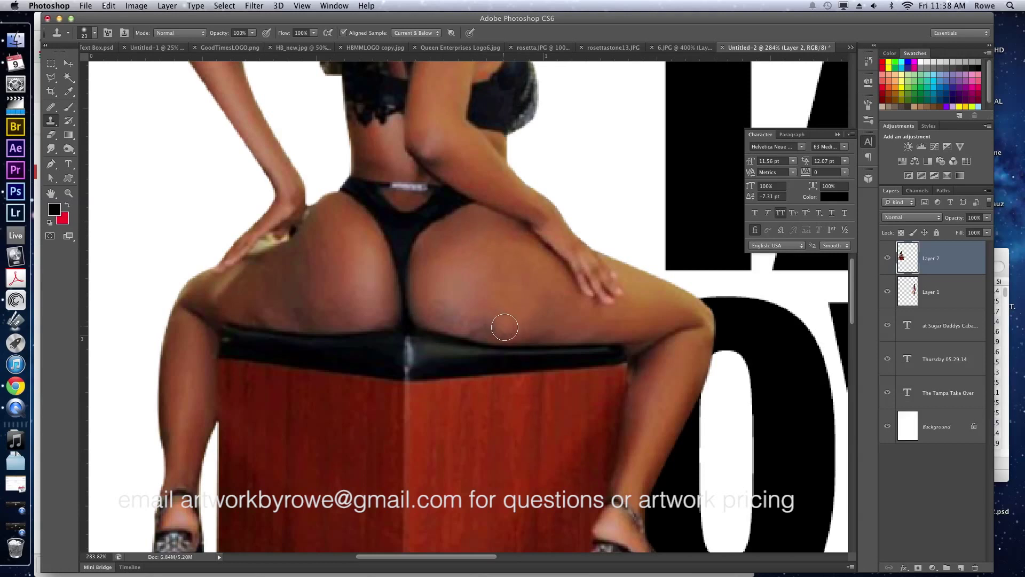
pyautogui.keyDown('alt'); pyautogui.click(505, 310); pyautogui.keyUp('alt')
pyautogui.click(497, 328)
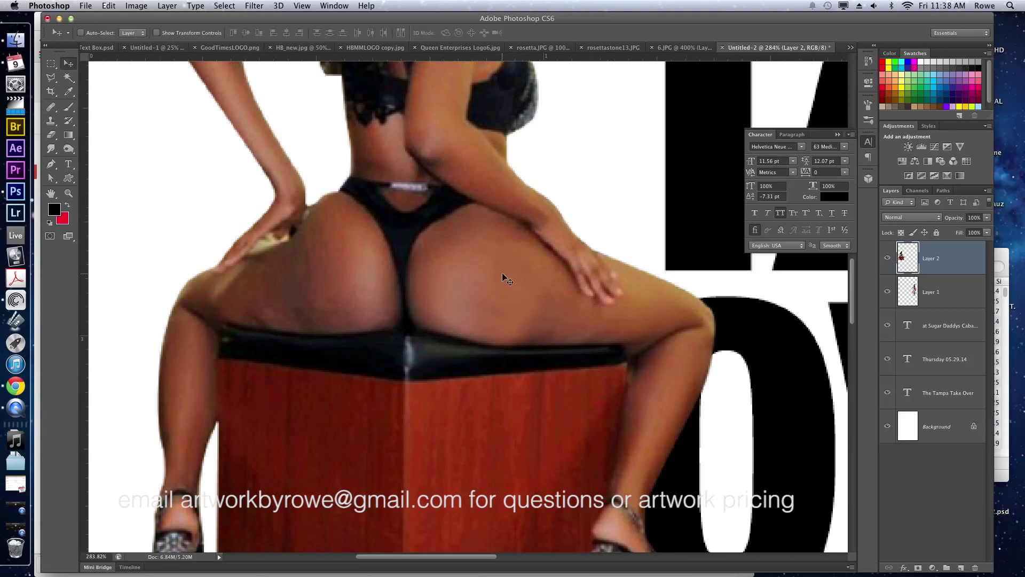
# Raise the left woman's contrast to 33 with Brightness/Contrast.
pyautogui.press('super+minus')
pyautogui.press('super+0')
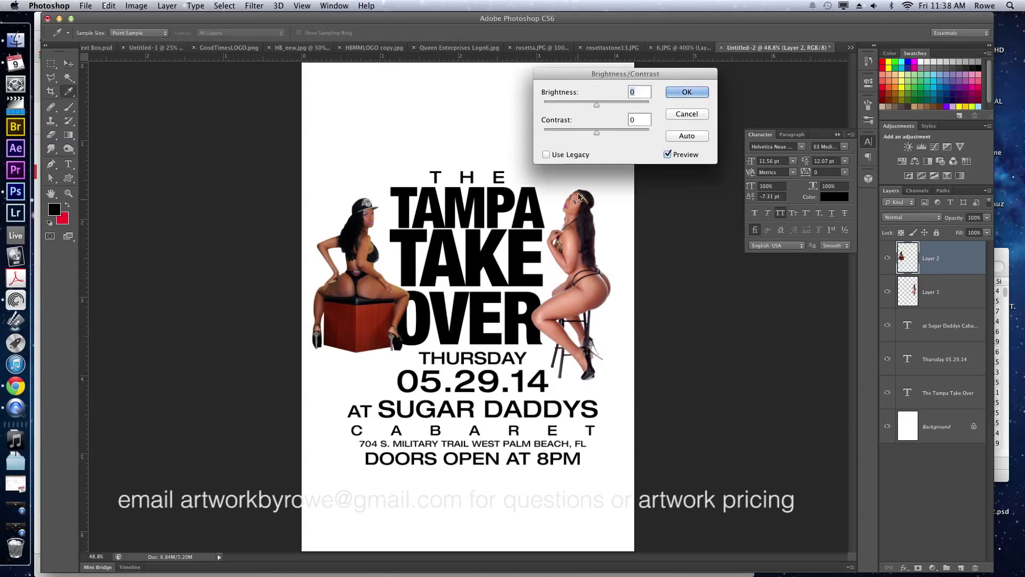
pyautogui.moveTo(561, 124)
pyautogui.mouseDown()
pyautogui.moveTo(589, 123)
pyautogui.moveTo(578, 124)
pyautogui.mouseUp()
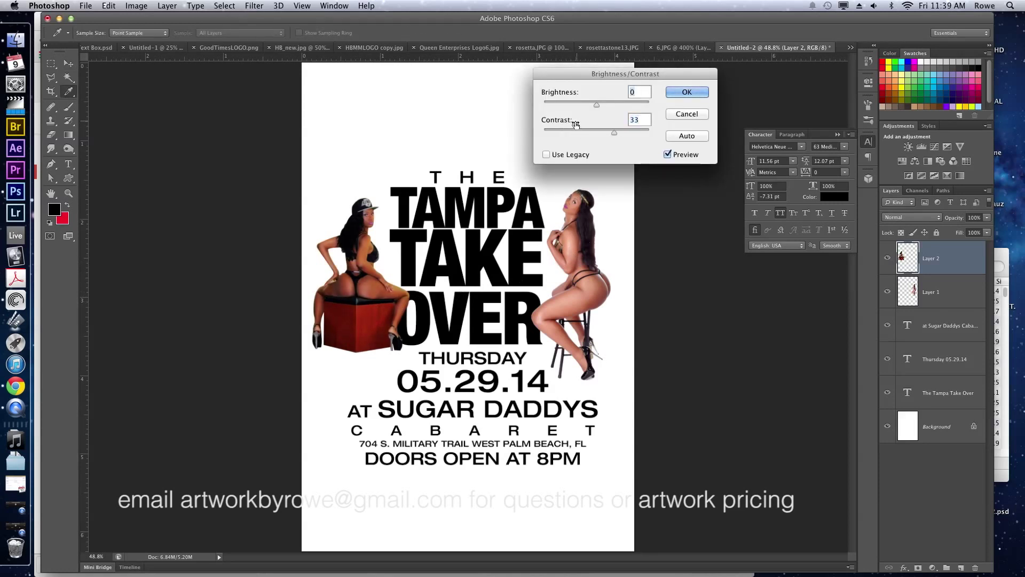
pyautogui.press('Return')
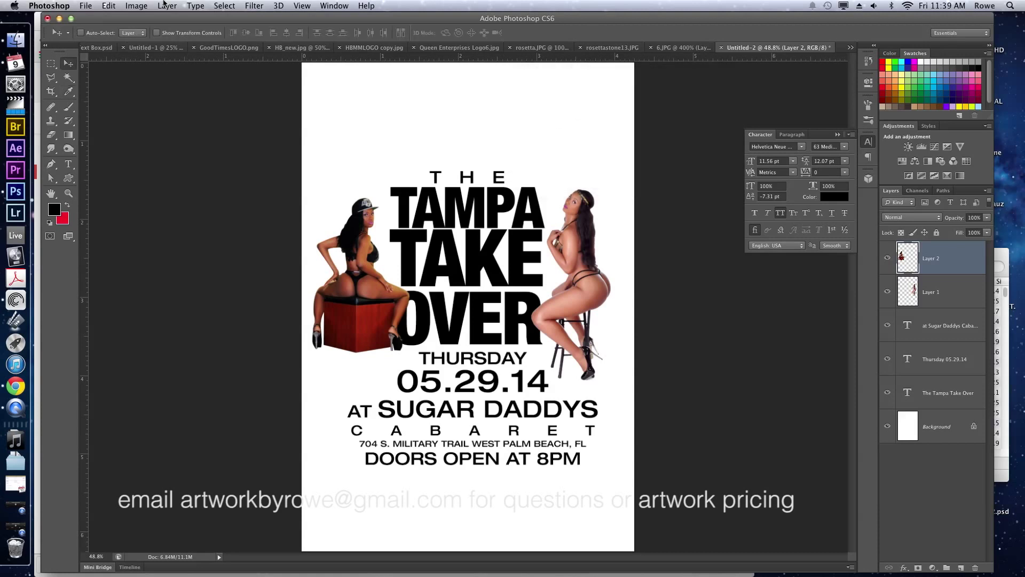
# Give the right woman's layer brightness -39 and contrast 80.
pyautogui.click(135, 5)
pyautogui.moveTo(176, 39)
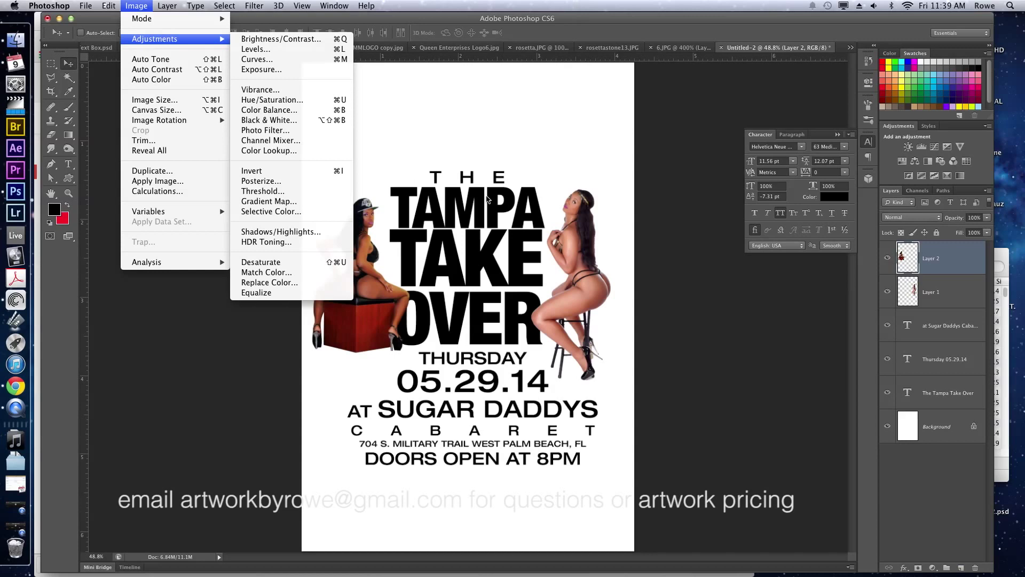
pyautogui.click(546, 207)
pyautogui.keyDown('super'); pyautogui.click(590, 280); pyautogui.keyUp('super')
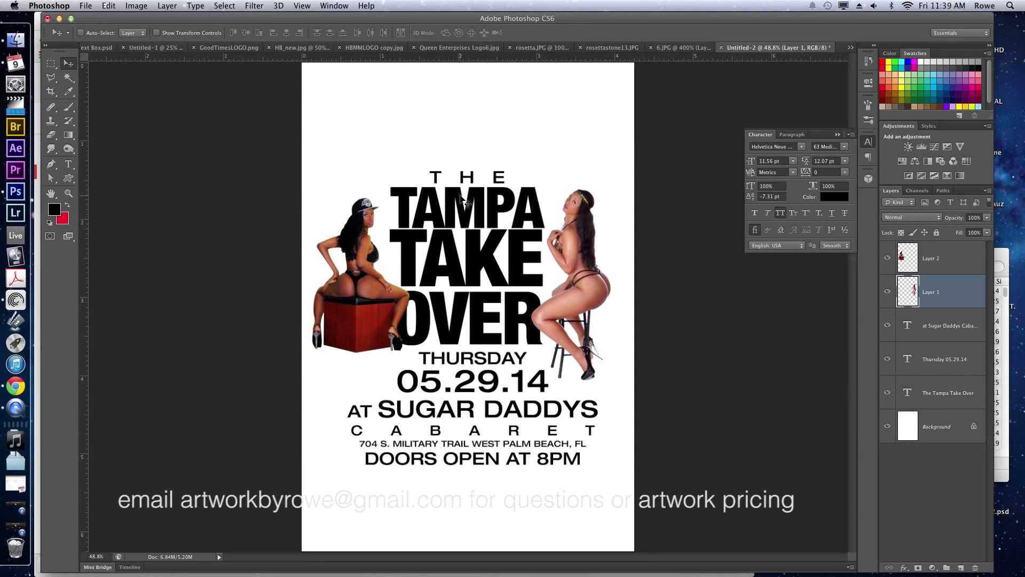
pyautogui.press('super+shift+b')
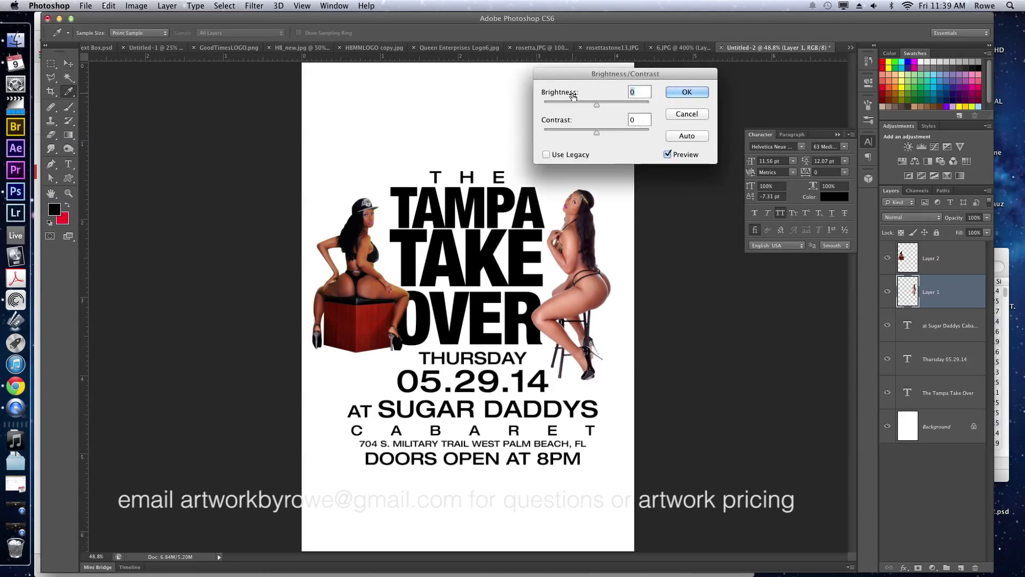
pyautogui.moveTo(578, 93)
pyautogui.mouseDown()
pyautogui.moveTo(553, 93)
pyautogui.moveTo(574, 122)
pyautogui.moveTo(598, 123)
pyautogui.moveTo(568, 94)
pyautogui.mouseUp()
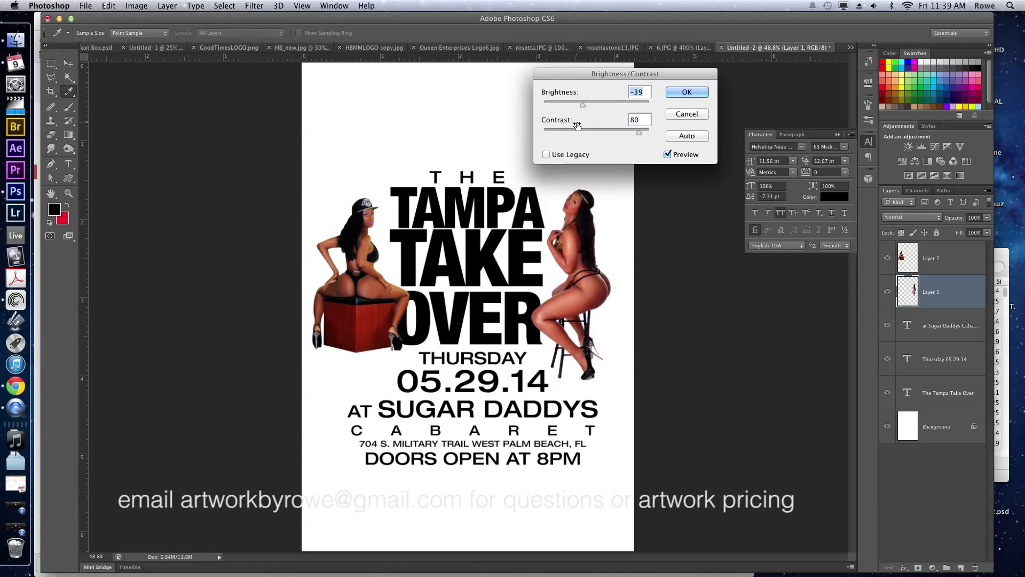
pyautogui.press('Return')
# Zoom in on the flyer's title area.
pyautogui.press('v')
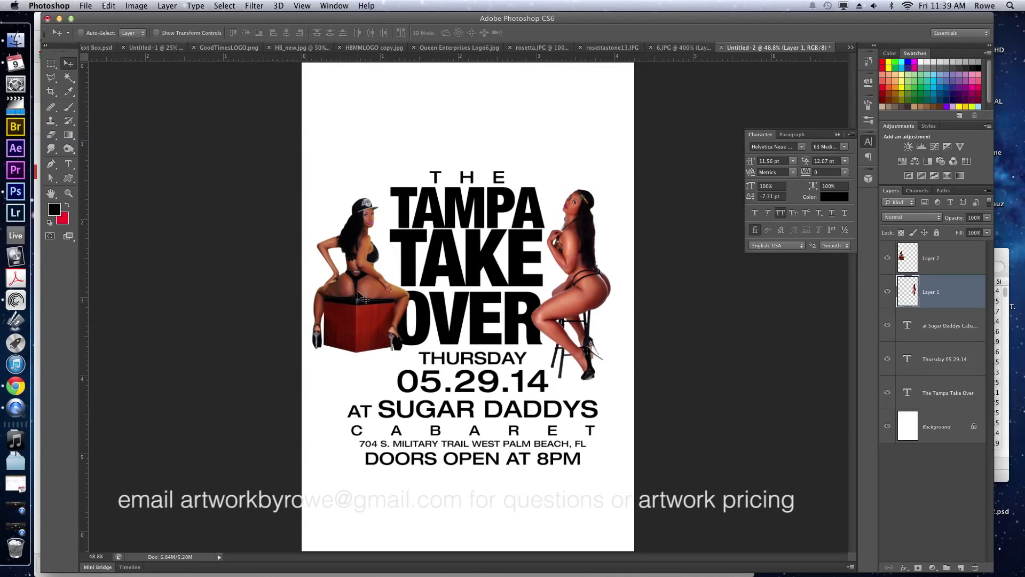
pyautogui.press('z')
pyautogui.click(367, 226)
pyautogui.moveTo(367, 226); pyautogui.dragTo(411, 248)
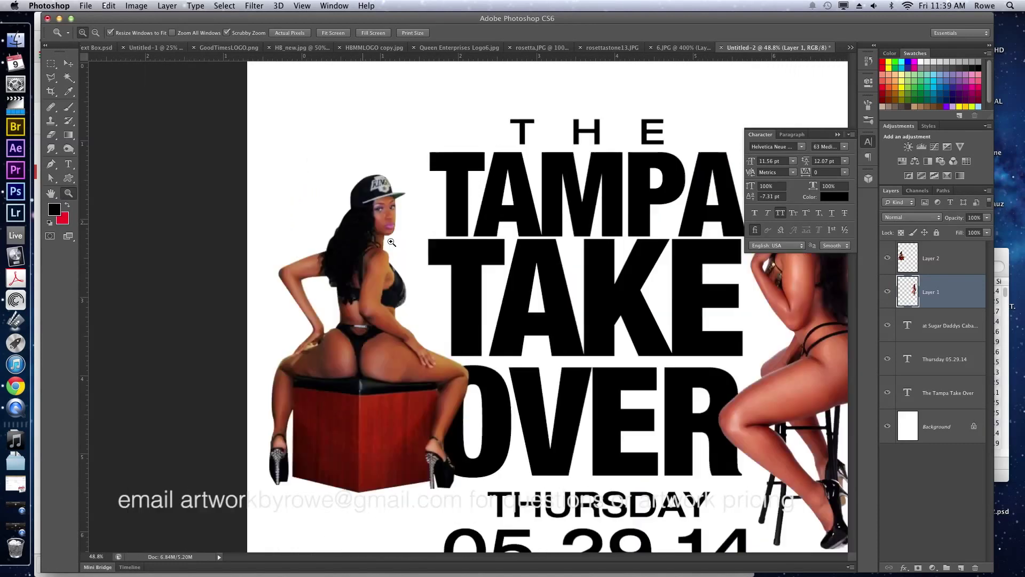
# Pan both models into view and open Hue/Saturation on the seated model's layer.
pyautogui.press('v')
pyautogui.press('space')
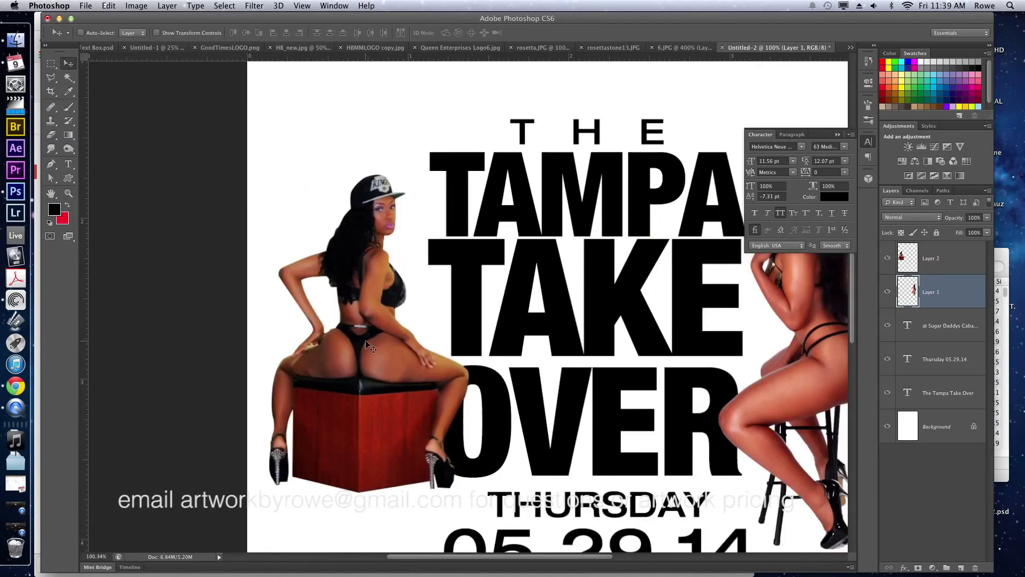
pyautogui.moveTo(464, 290); pyautogui.dragTo(305, 264)
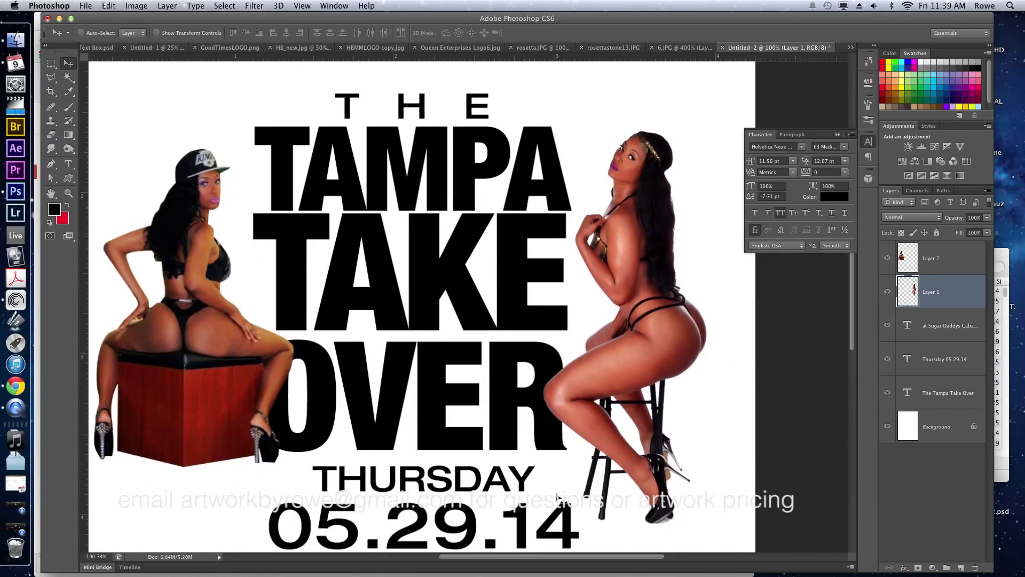
pyautogui.keyDown('super'); pyautogui.click(188, 267); pyautogui.keyUp('super')
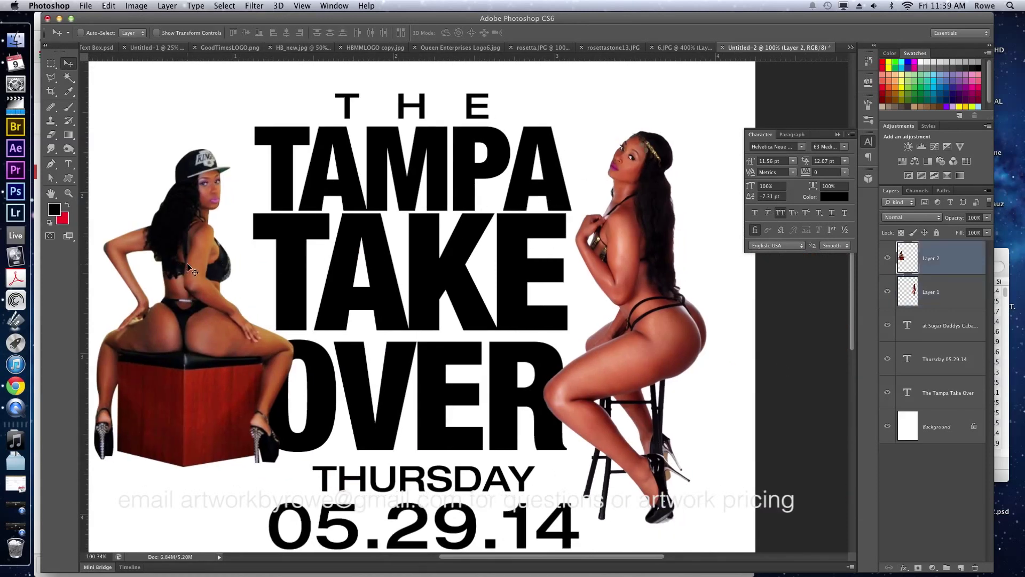
pyautogui.press('super+u')
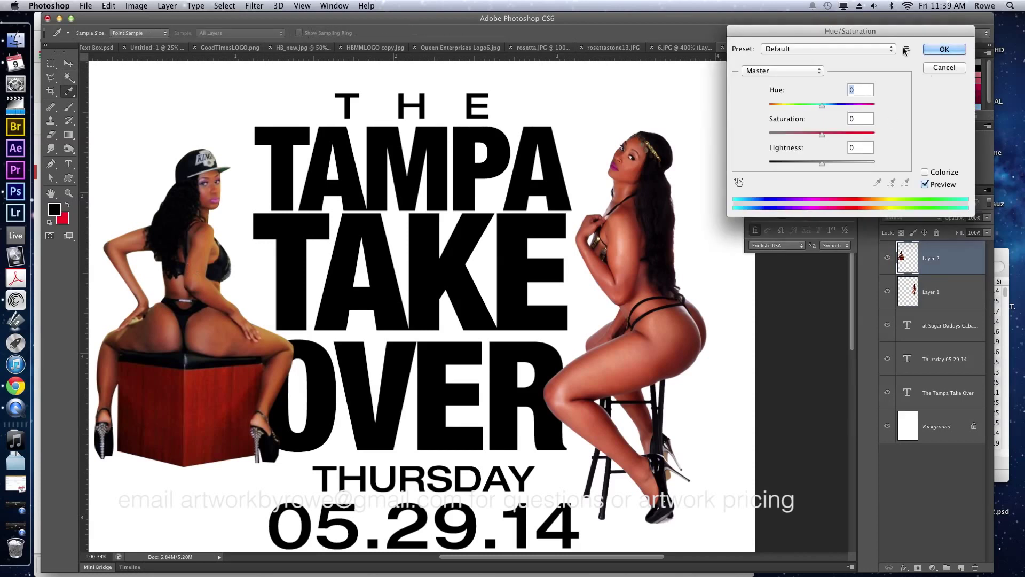
pyautogui.moveTo(858, 33); pyautogui.dragTo(424, 88)
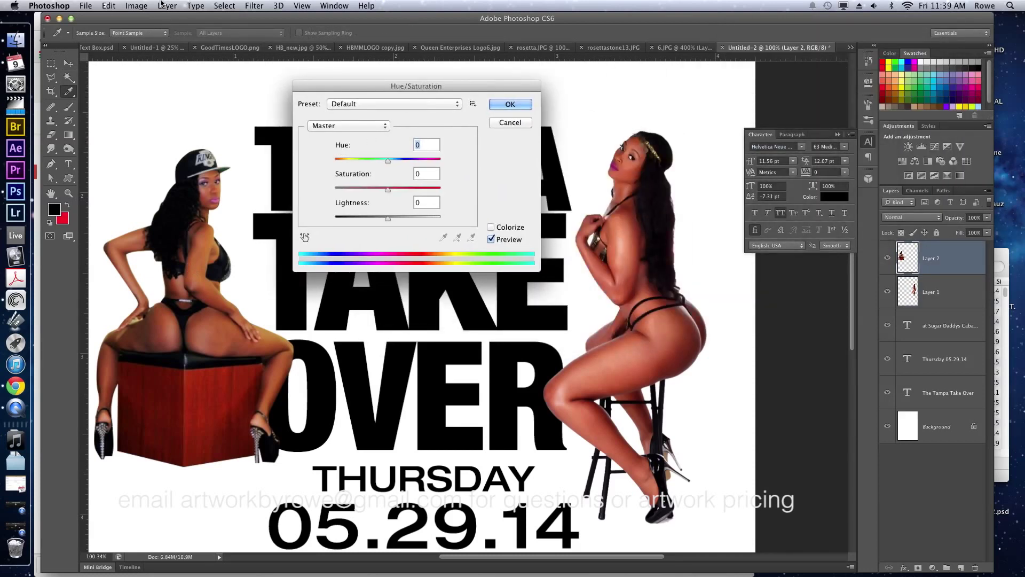
pyautogui.click(146, 5)
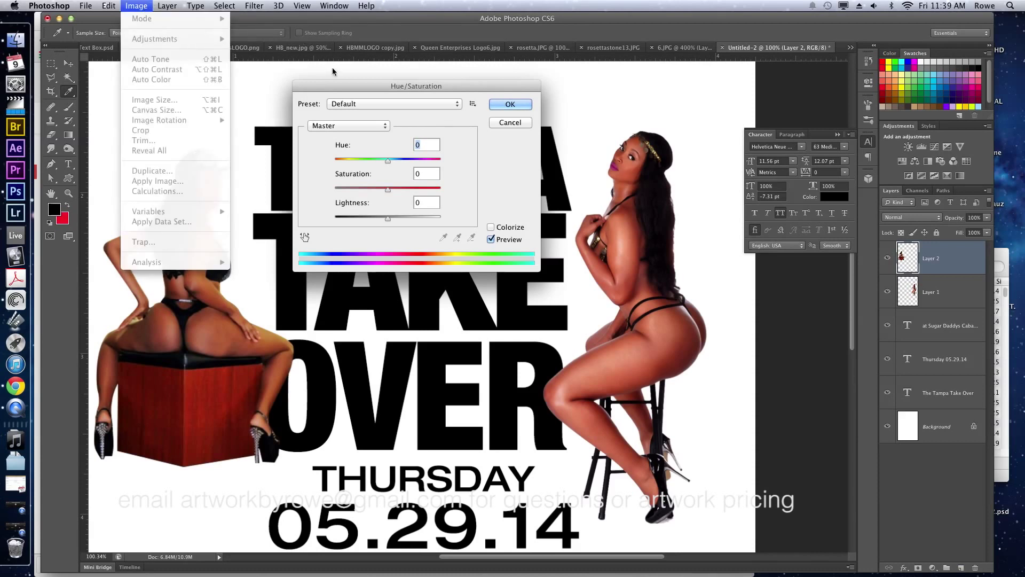
pyautogui.click(339, 91)
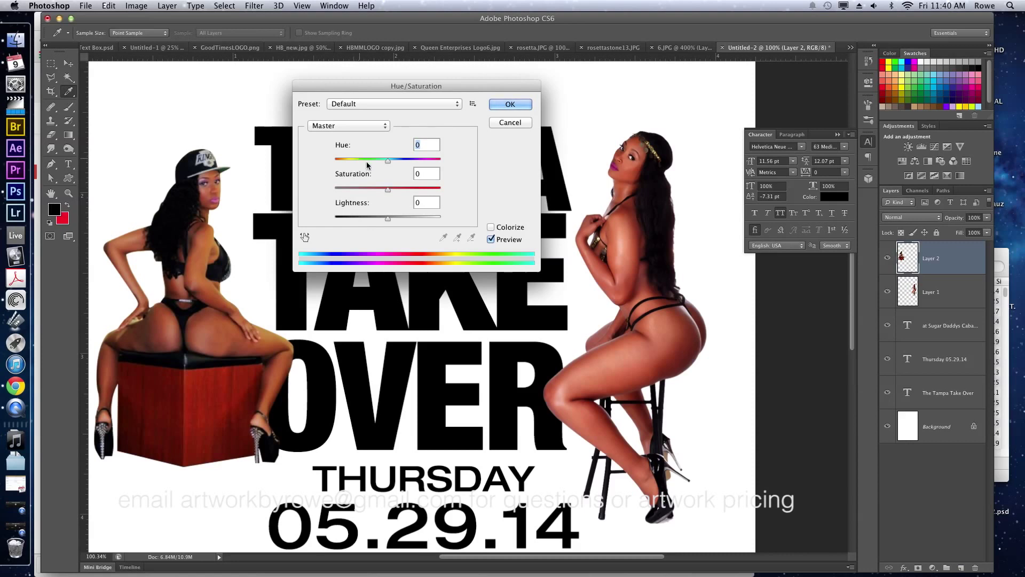
# Cut Yellows saturation by 12 and set the Master hue to -3.
pyautogui.moveTo(389, 162); pyautogui.dragTo(388, 164)
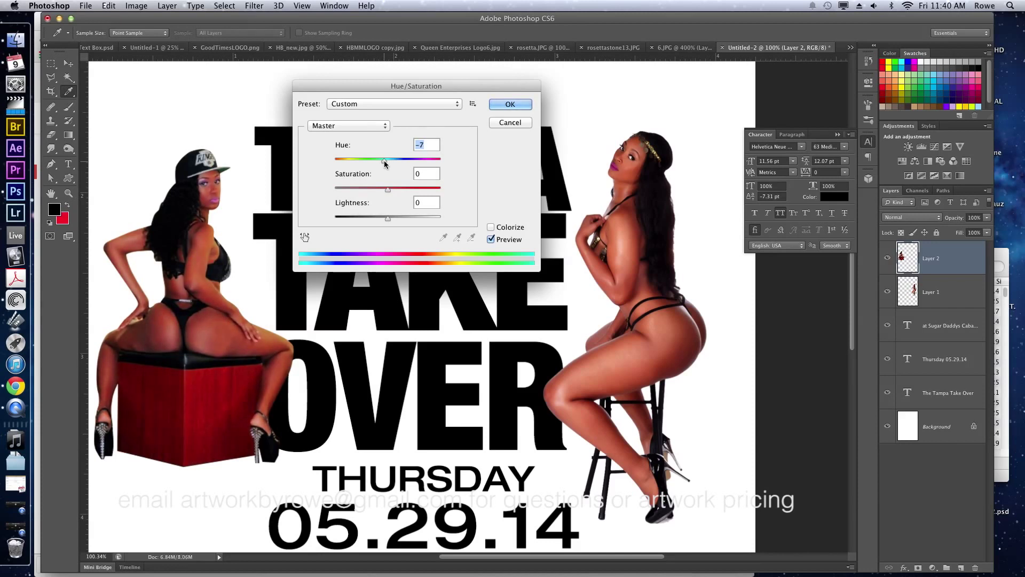
pyautogui.click(361, 128)
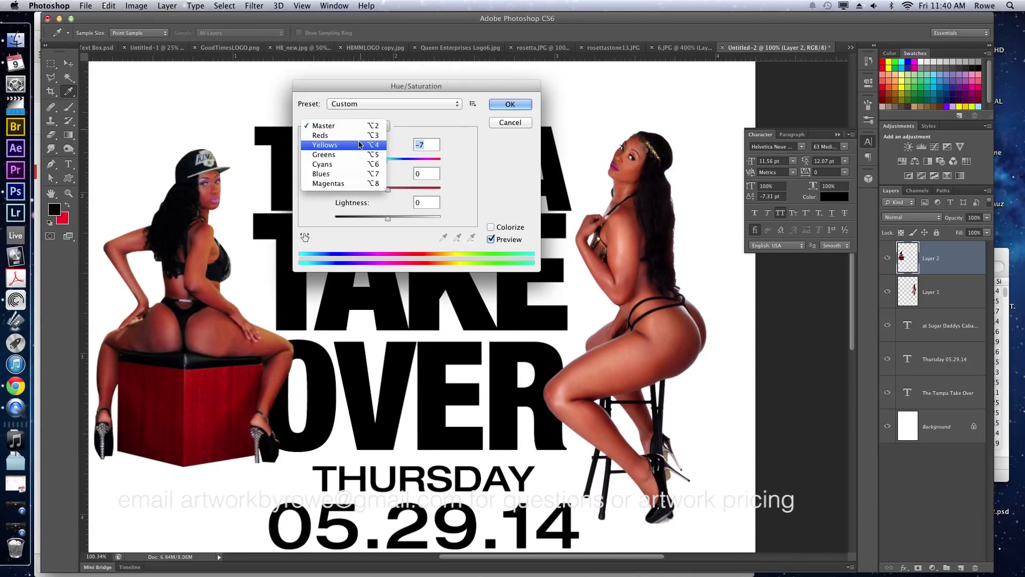
pyautogui.click(362, 144)
pyautogui.moveTo(389, 190); pyautogui.dragTo(384, 161)
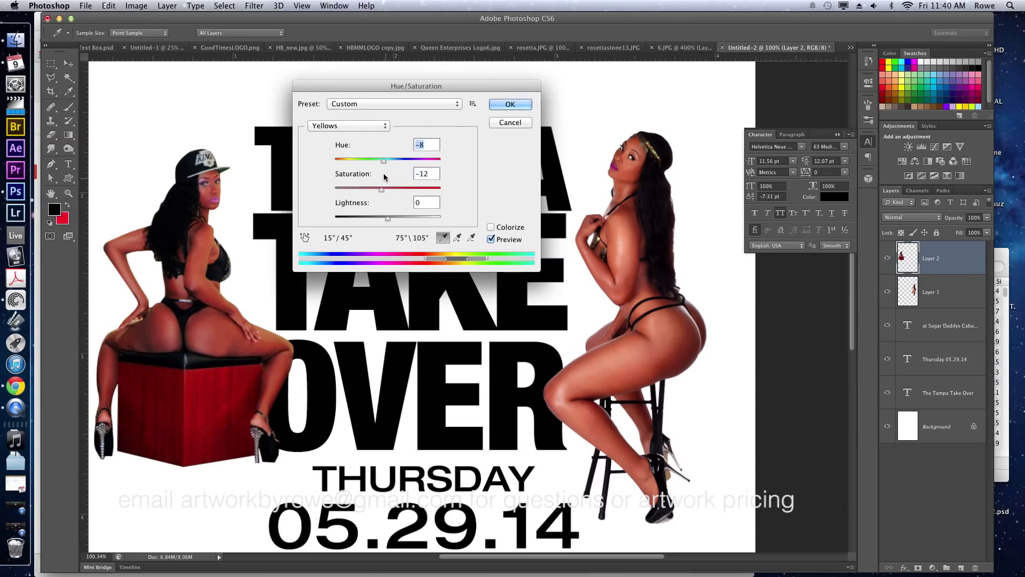
pyautogui.click(376, 125)
pyautogui.click(372, 106)
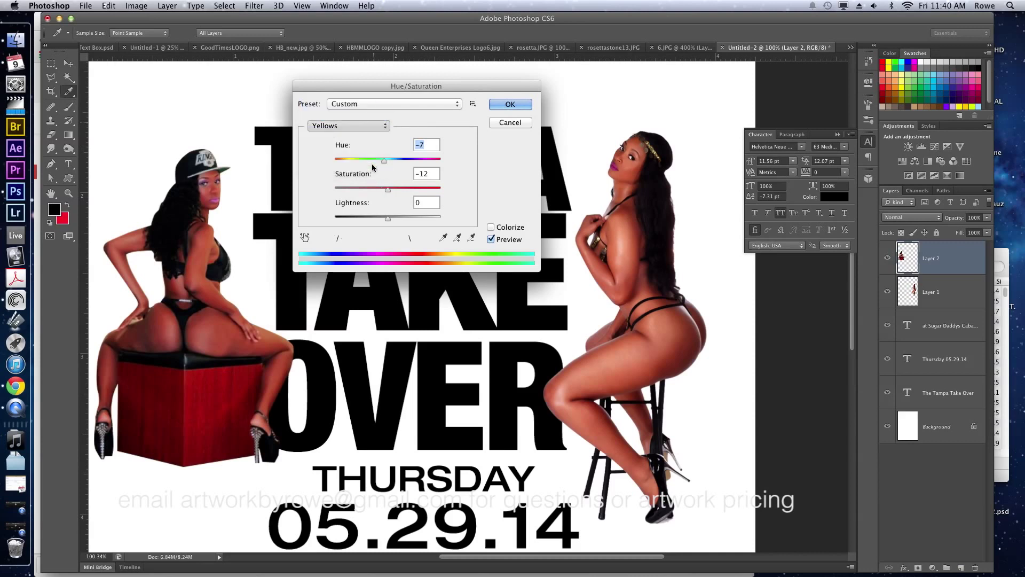
pyautogui.moveTo(388, 160); pyautogui.dragTo(387, 159)
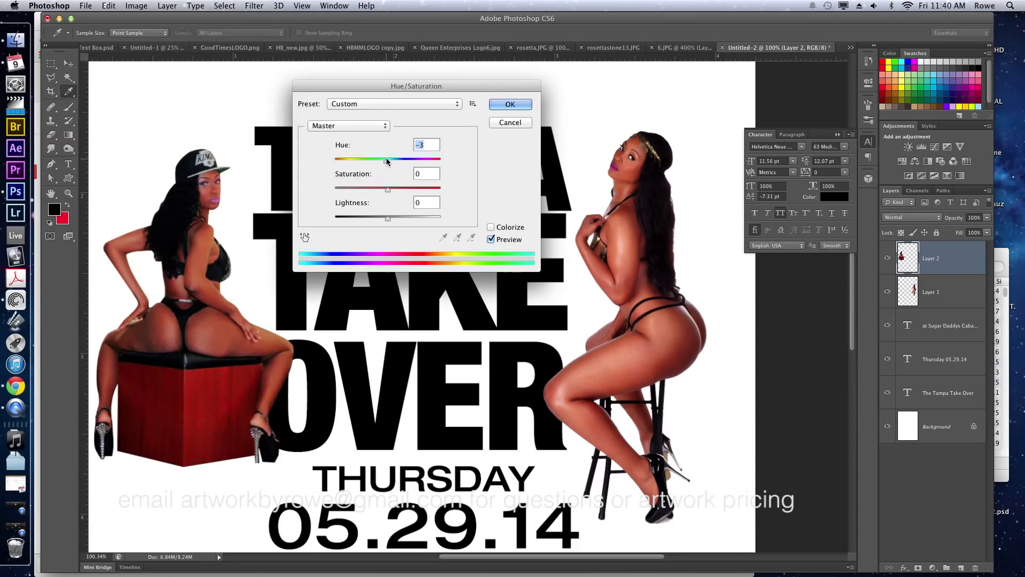
pyautogui.press('Return')
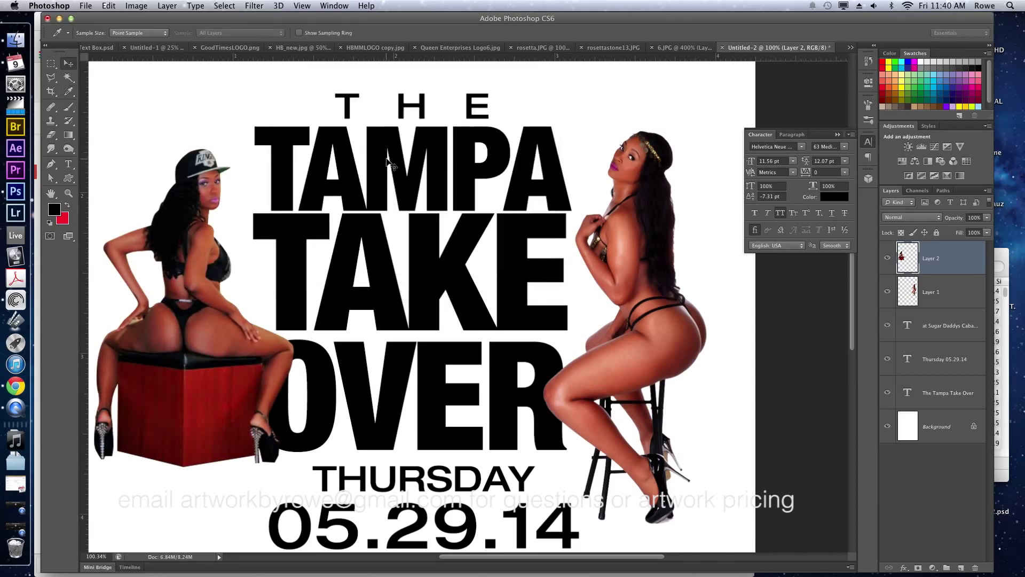
# Zoom out to the whole flyer and bring up the Gmail brief.
pyautogui.press('v')
pyautogui.press('super+0')
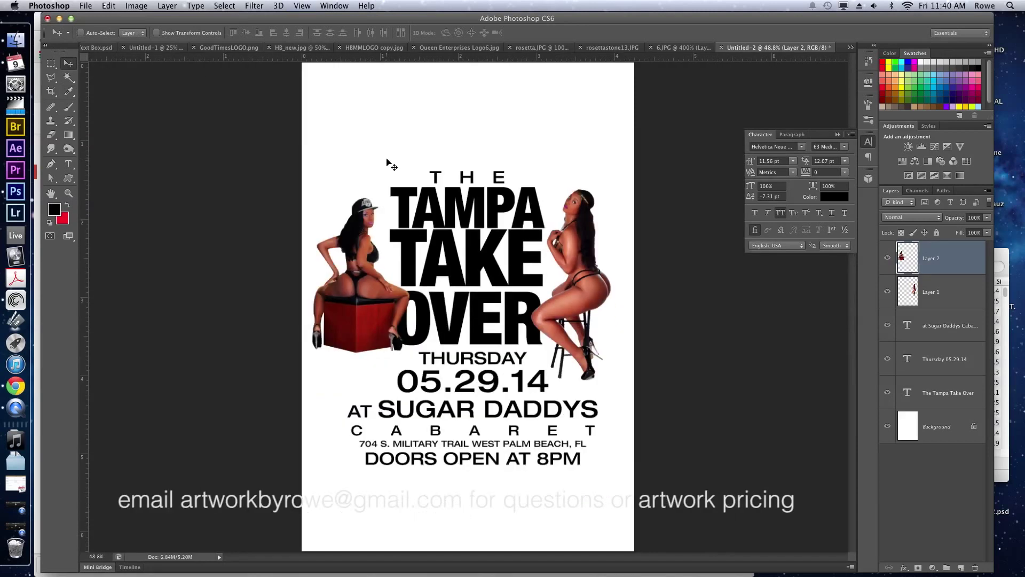
pyautogui.press('super+equal')
pyautogui.press('super+minus')
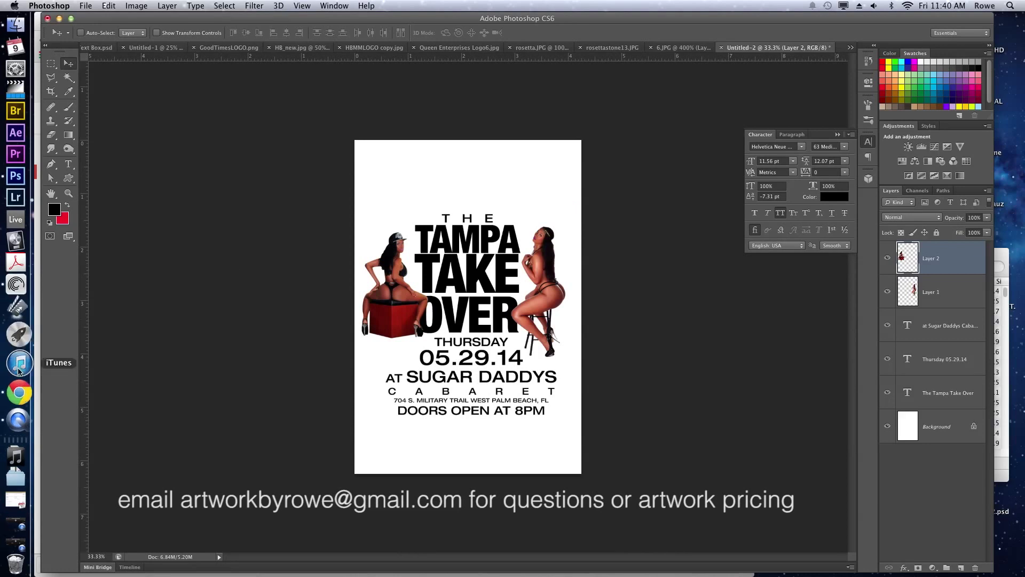
pyautogui.click(16, 386)
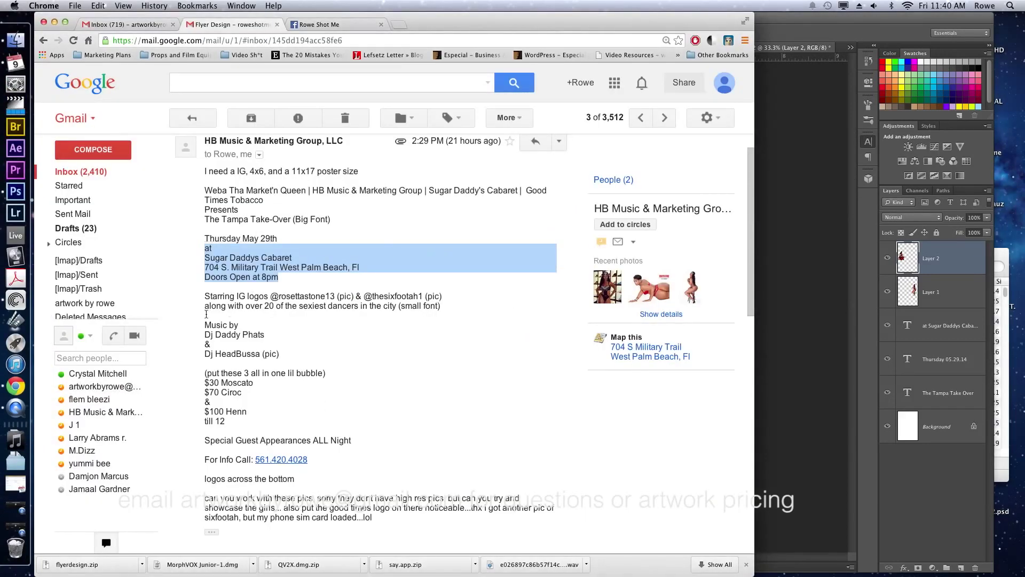
# Copy the 'Music by' DJ credit lines from the email and return to Photoshop.
pyautogui.moveTo(206, 325); pyautogui.dragTo(255, 351)
pyautogui.press('super+c')
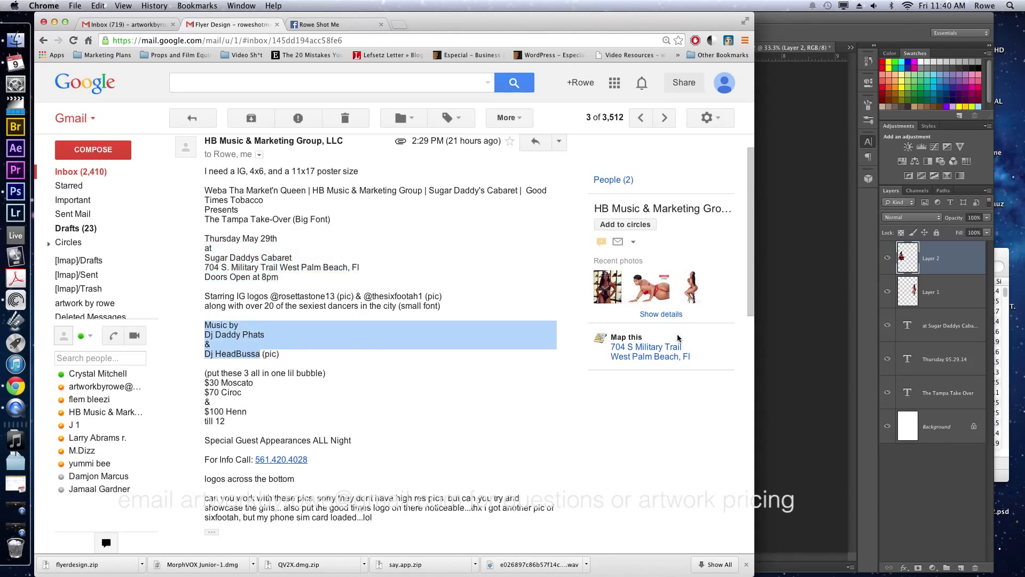
pyautogui.click(812, 348)
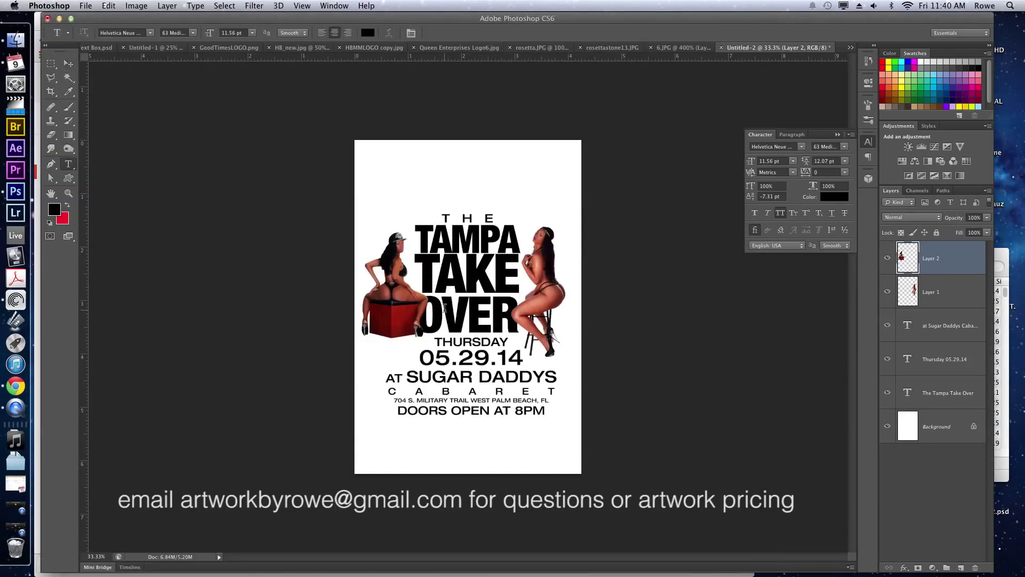
# Shrink the venue text block to about 85% and nudge it slightly right.
pyautogui.click(463, 412)
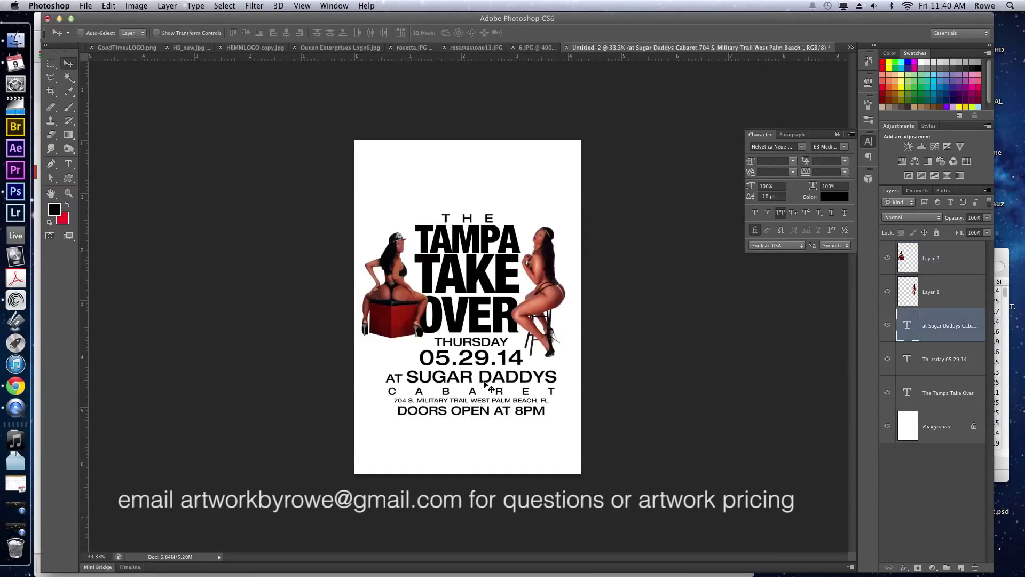
pyautogui.press('t')
pyautogui.click(478, 377)
pyautogui.press('super+a')
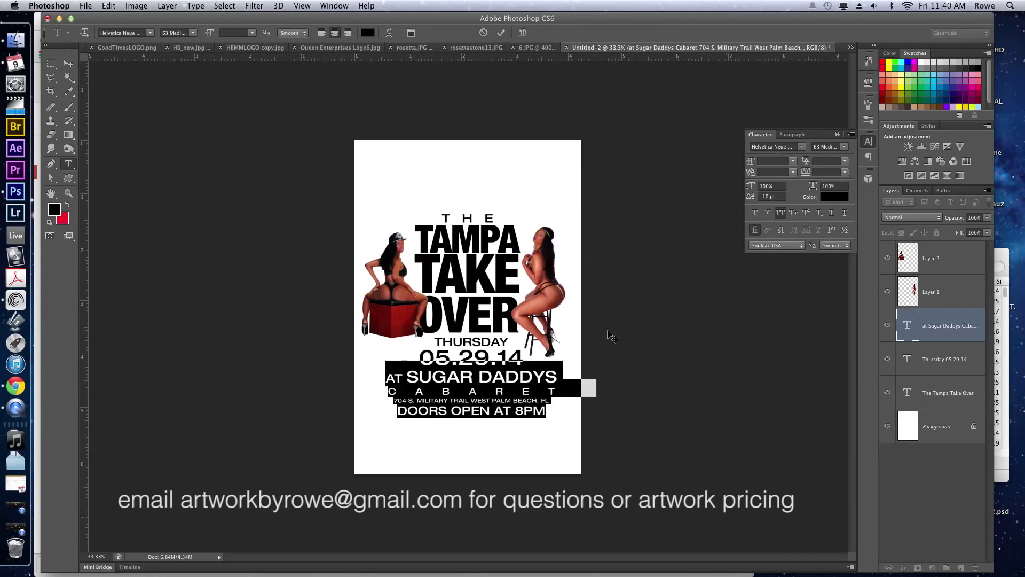
pyautogui.press('super+Return')
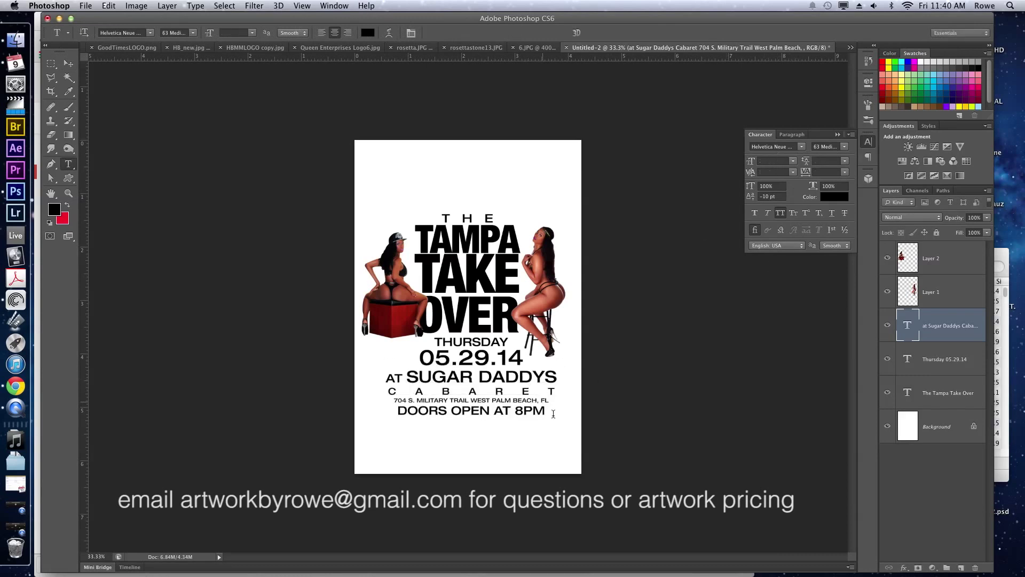
pyautogui.press('v')
pyautogui.press('super+t')
pyautogui.moveTo(576, 413); pyautogui.dragTo(544, 398)
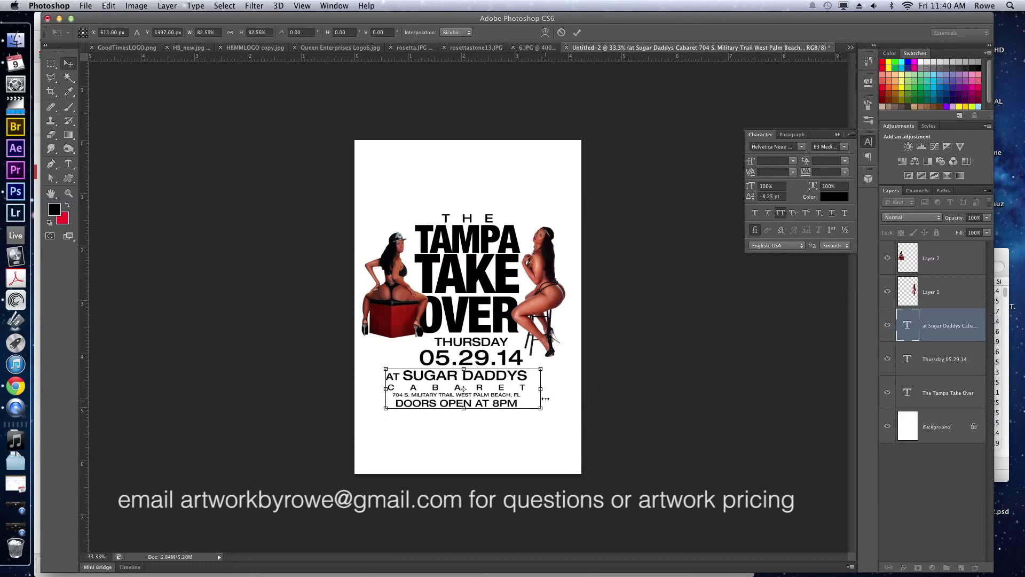
pyautogui.press('Return')
pyautogui.moveTo(462, 395); pyautogui.dragTo(476, 395)
# Paste the DJ credits as new centred text below the venue, joining MUSIC BY onto the first DJ line.
pyautogui.press('t')
pyautogui.click(480, 419)
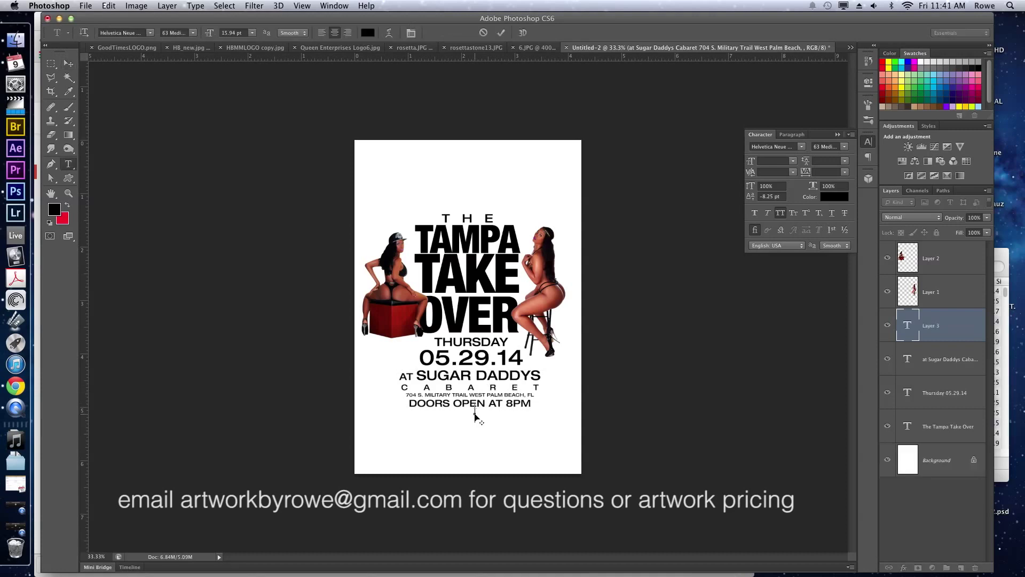
pyautogui.hotkey('ctrl', 'v')
pyautogui.hotkey('ctrl', 'a')
pyautogui.moveTo(481, 353); pyautogui.dragTo(475, 354)
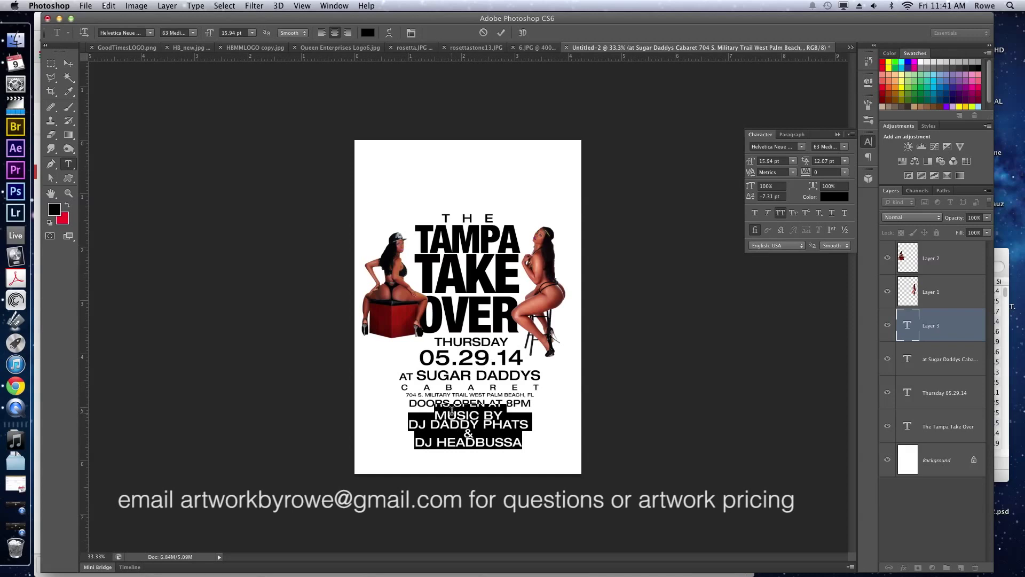
pyautogui.click(410, 422)
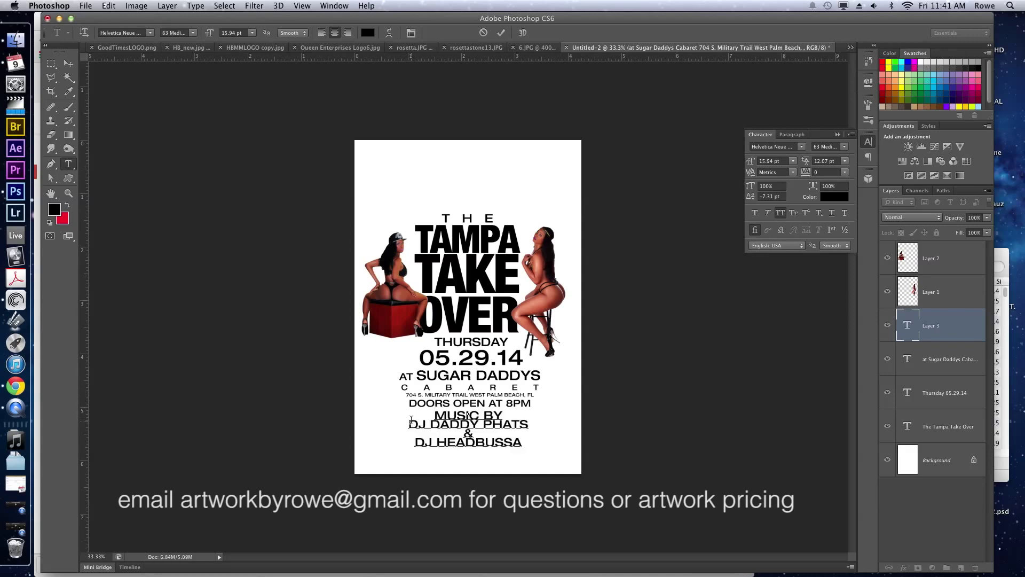
pyautogui.press('BackSpace')
pyautogui.press('Down')
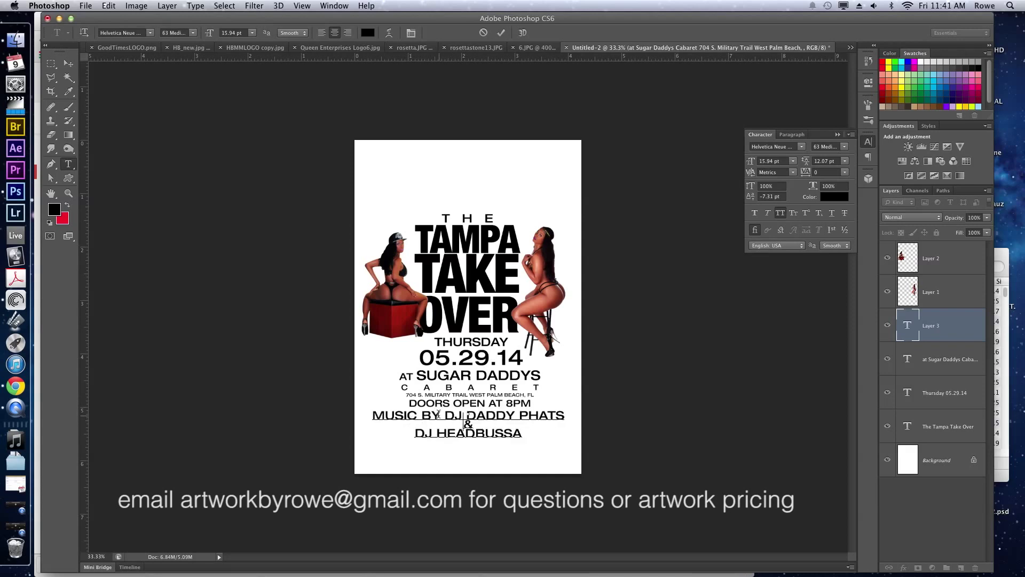
# Reduce MUSIC BY to 8.94 pt, then select all the credits text for a font weight change.
pyautogui.tripleClick(378, 409)
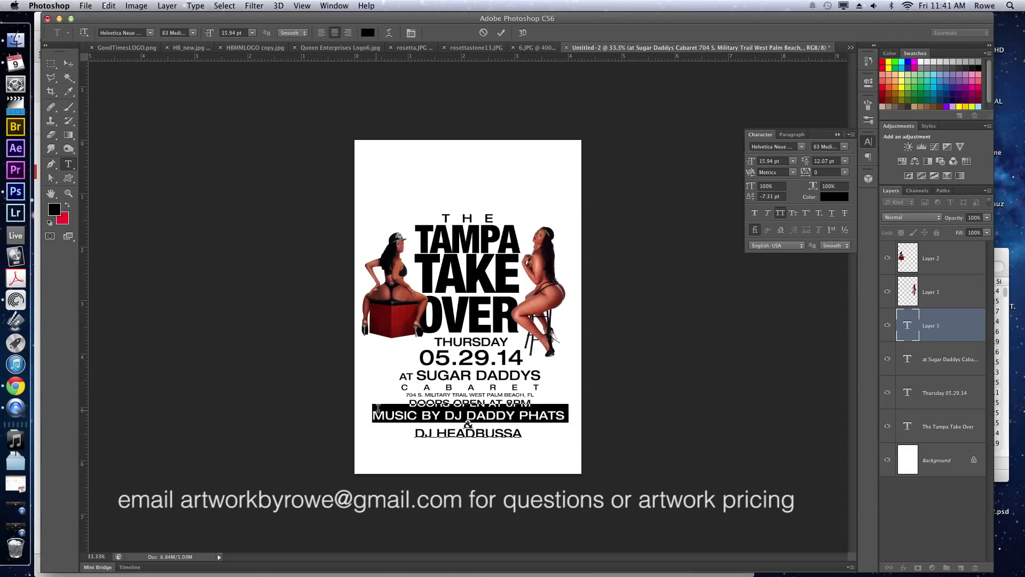
pyautogui.click(436, 412)
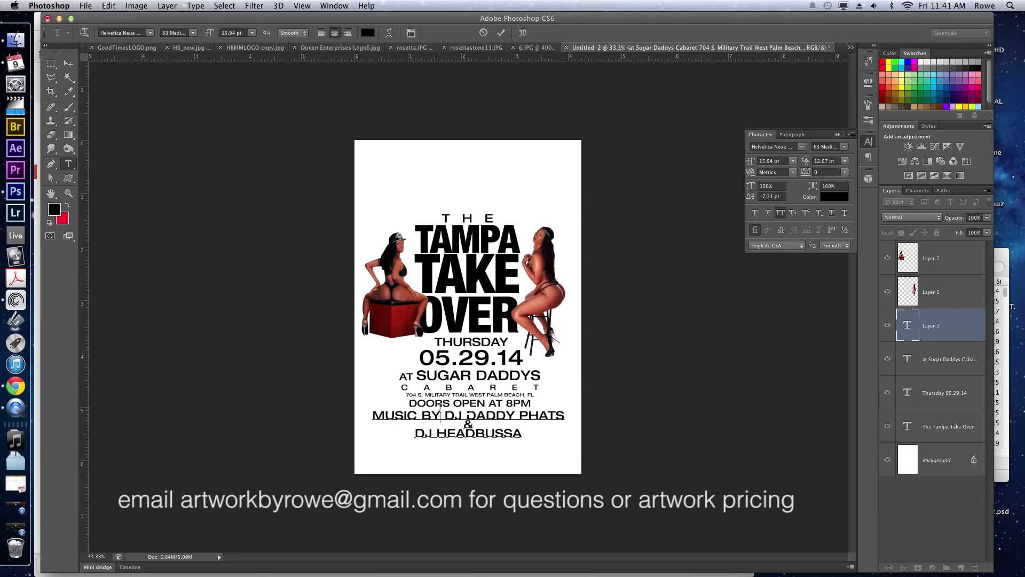
pyautogui.hotkey('shift', 'Home')
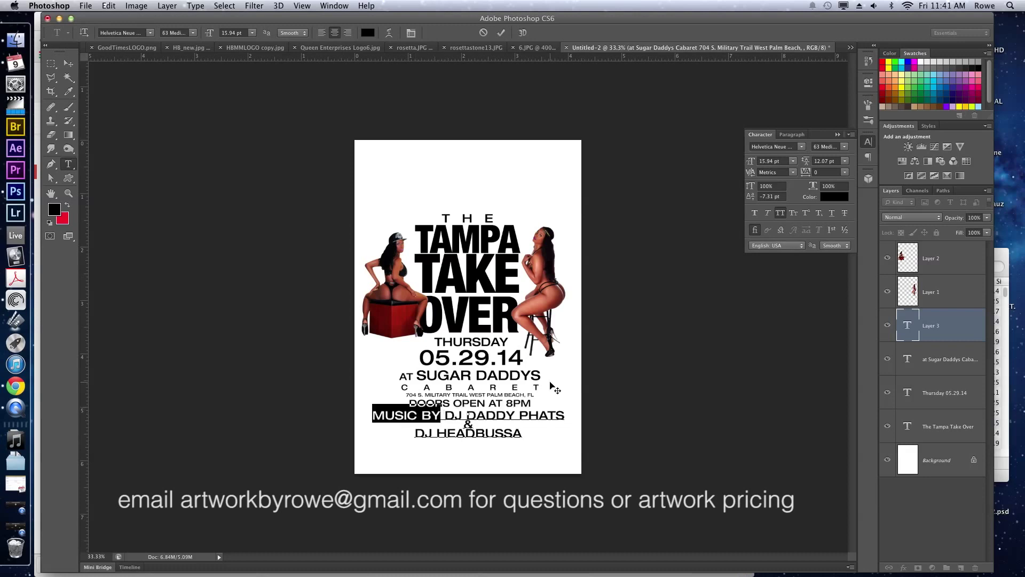
pyautogui.click(766, 160)
pyautogui.press('Down')
pyautogui.press('Down')
pyautogui.press('Down')
pyautogui.press('Down')
pyautogui.press('Down')
pyautogui.press('Down')
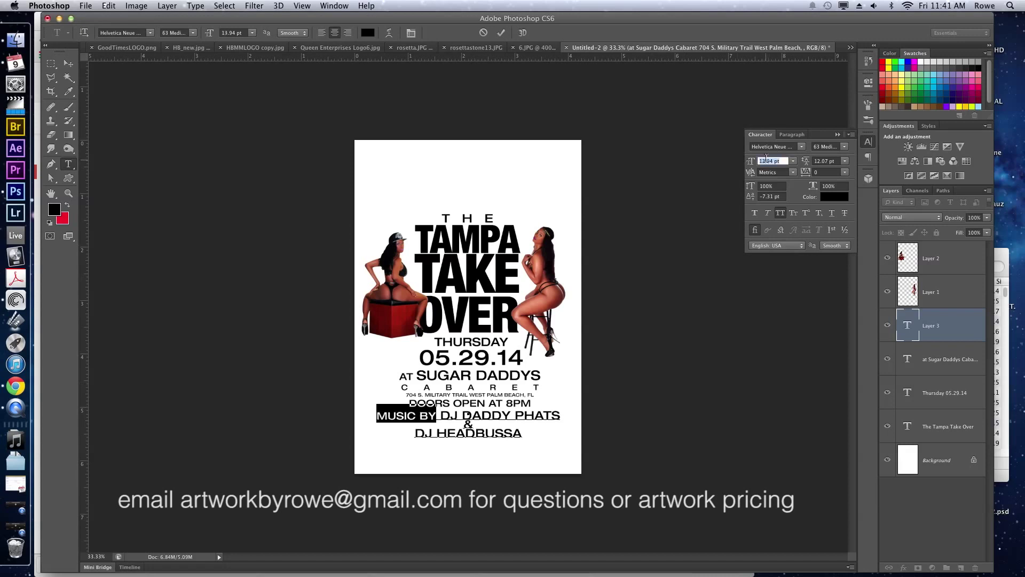
pyautogui.press('Down')
pyautogui.press('Down')
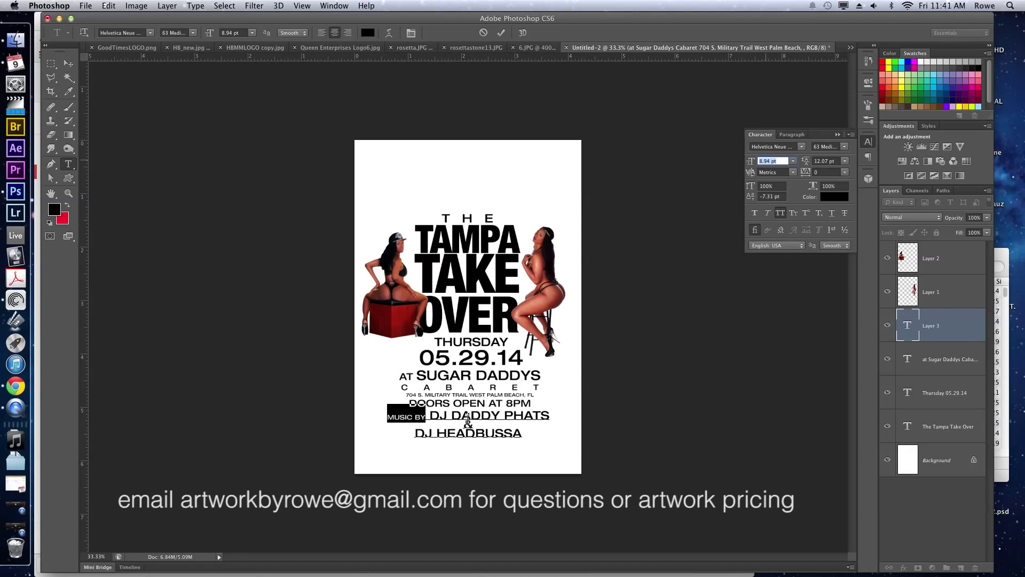
pyautogui.click(431, 413)
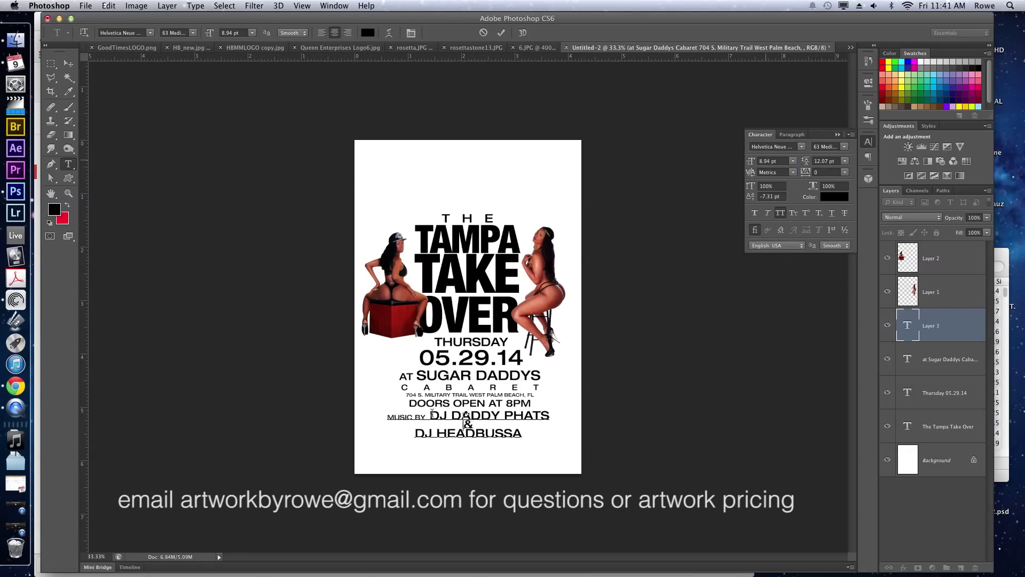
pyautogui.press('super+a')
pyautogui.click(845, 147)
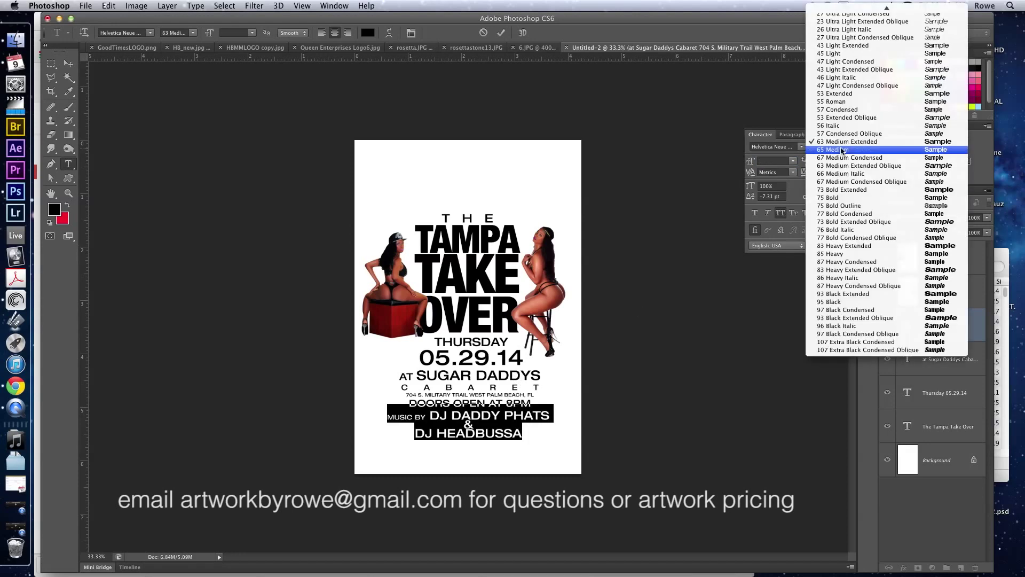
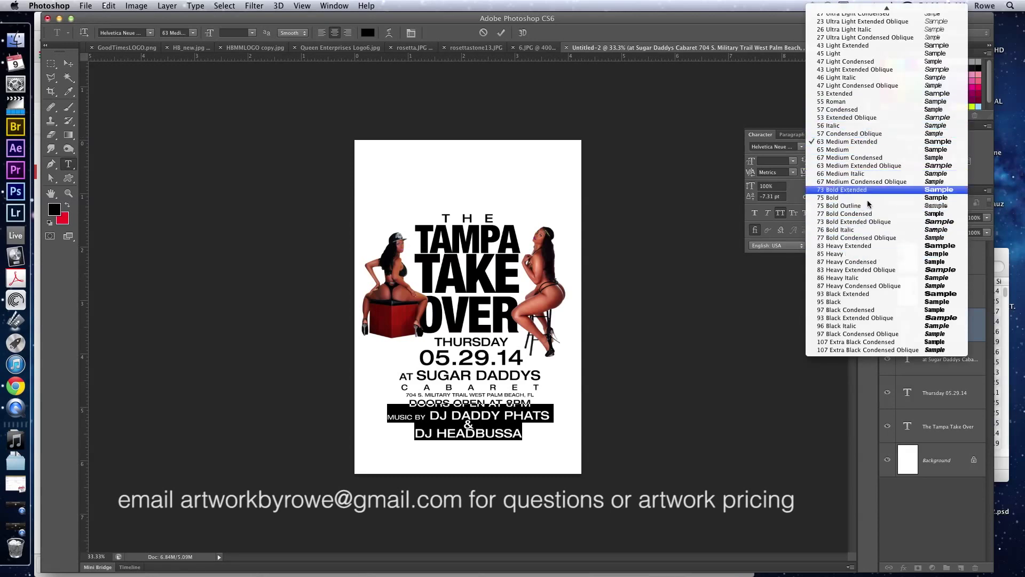
# Set the credits in 85 Heavy and restack them with DJ DADDY PHATS and DJ HEADBUSSA on separate lines.
pyautogui.click(869, 254)
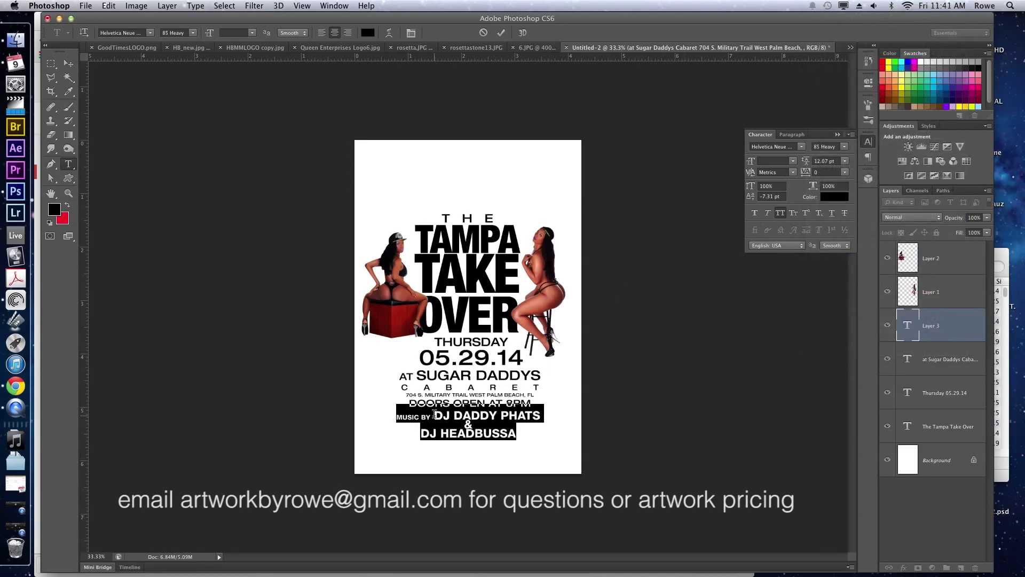
pyautogui.click(465, 417)
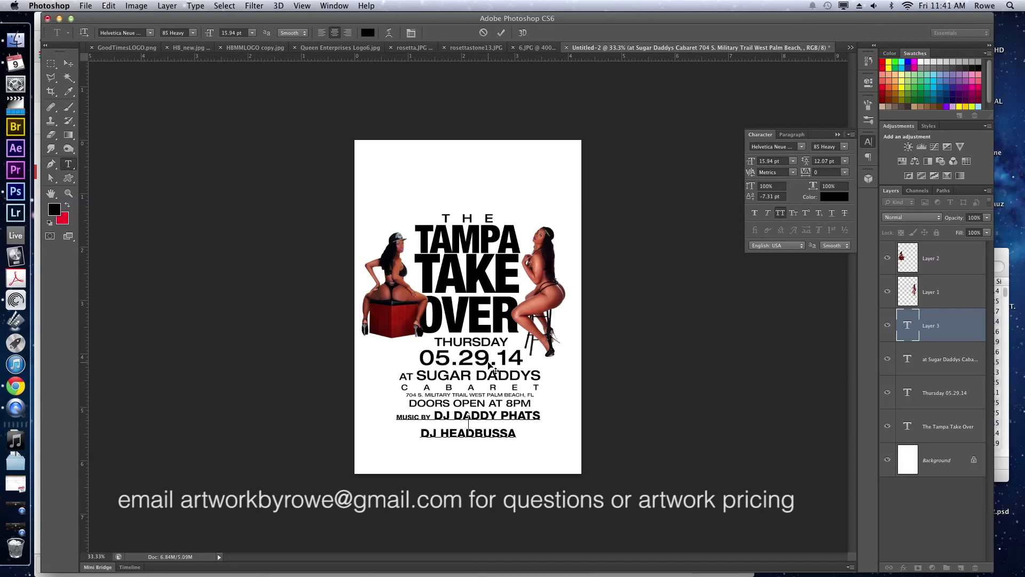
pyautogui.moveTo(421, 431); pyautogui.dragTo(548, 446)
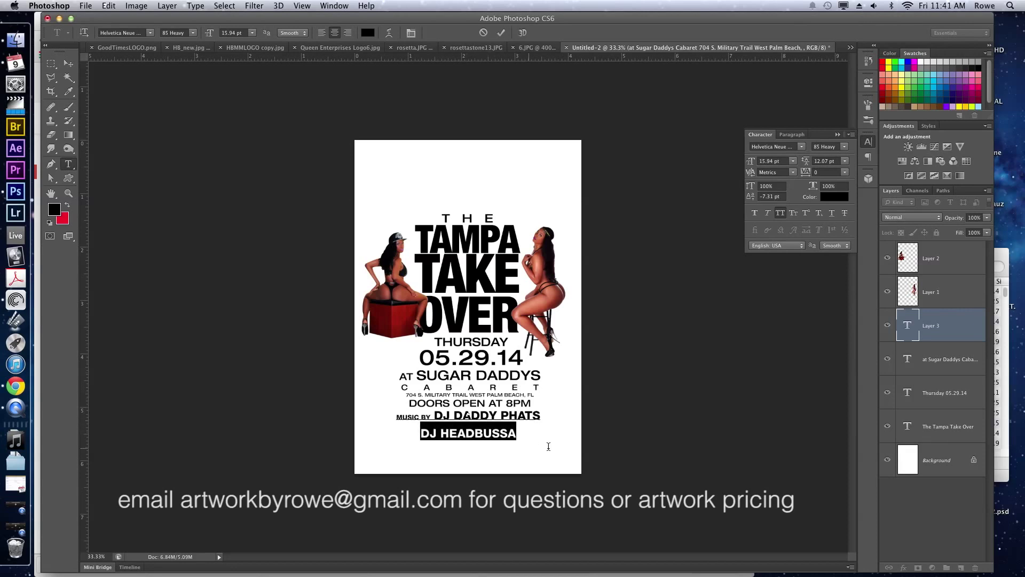
pyautogui.press('BackSpace')
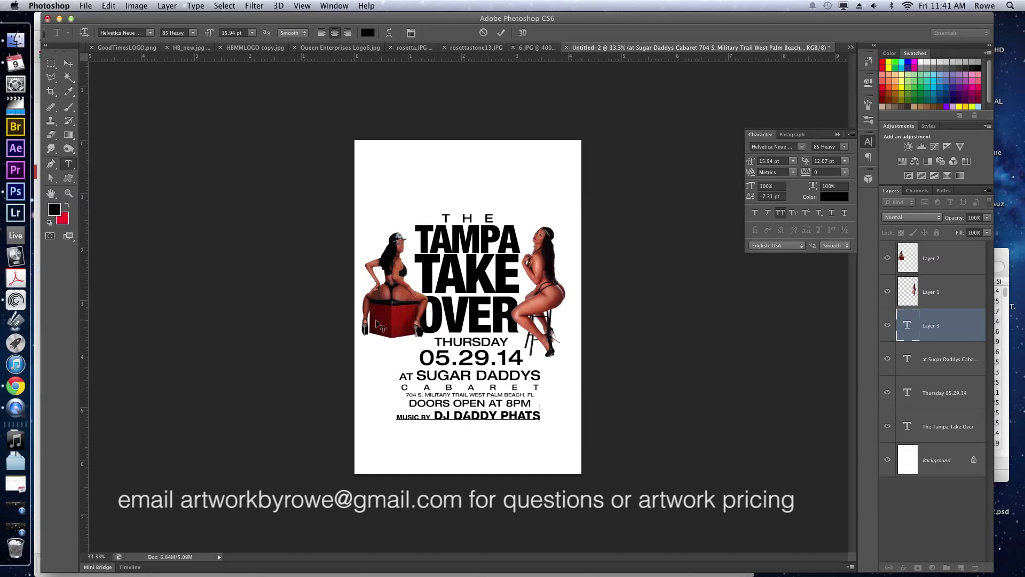
pyautogui.click(435, 415)
pyautogui.press('Return')
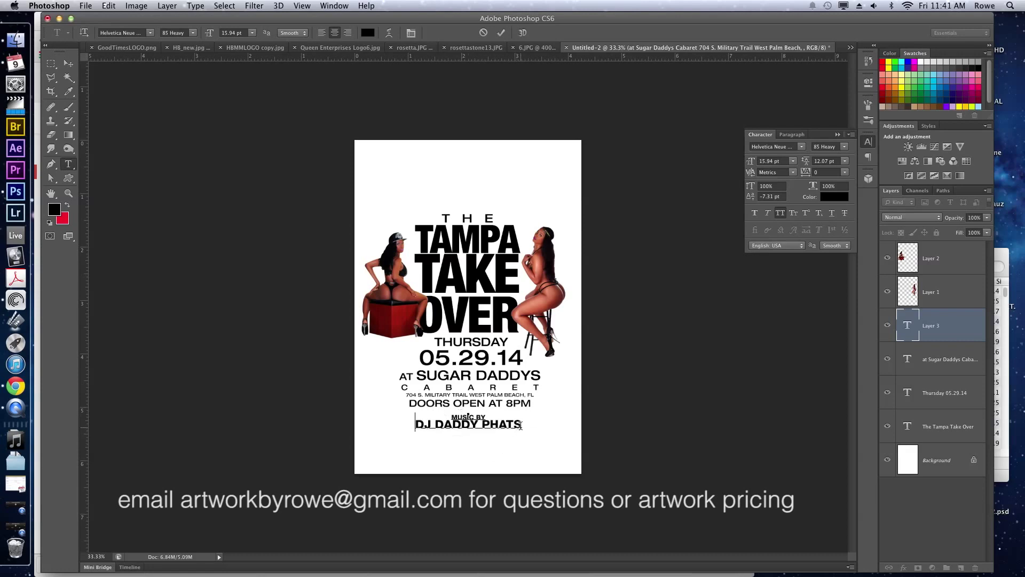
pyautogui.press('Return')
pyautogui.write('DJ HEADBUSSA')
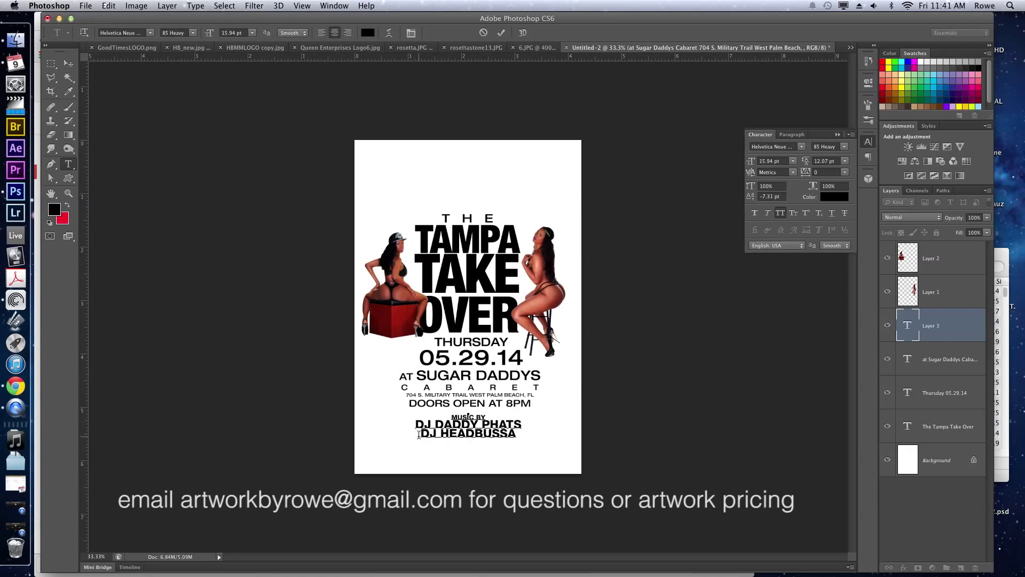
pyautogui.write('&')
# Raise the credits' leading to 14.07 pt, commit the text and nudge the block up.
pyautogui.press('super+a')
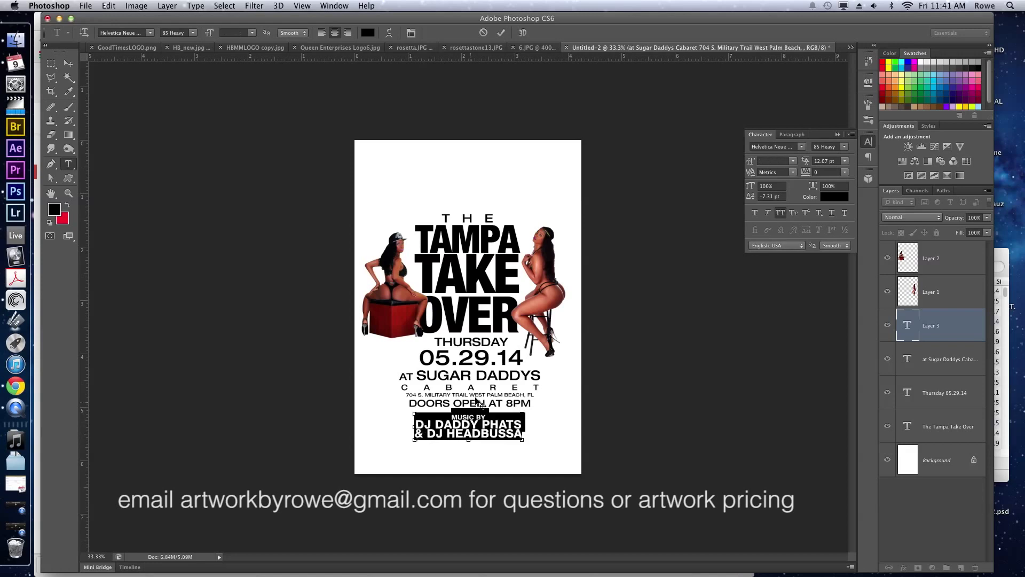
pyautogui.scroll(2, 820, 160)
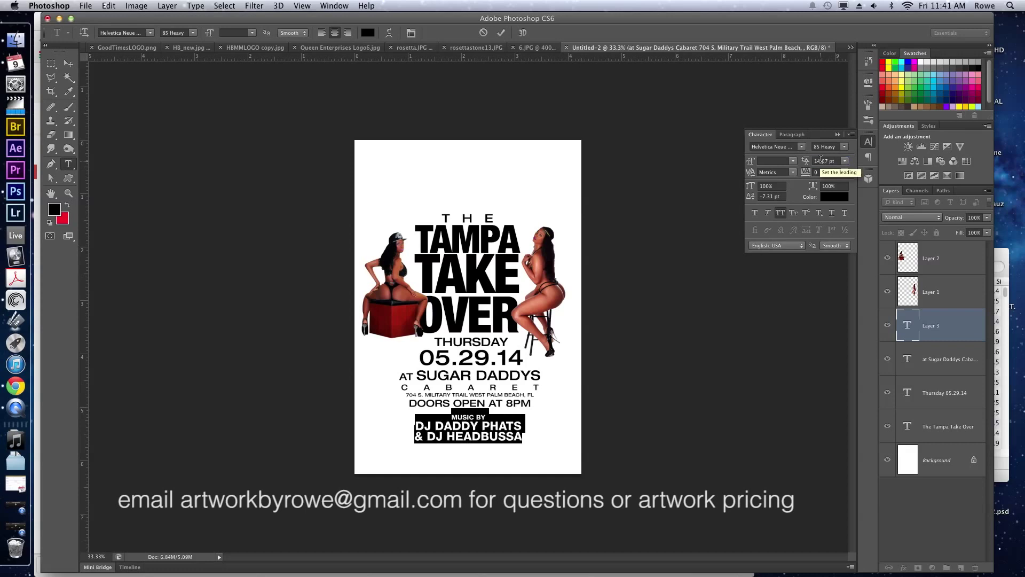
pyautogui.press('super+Return')
pyautogui.press('v')
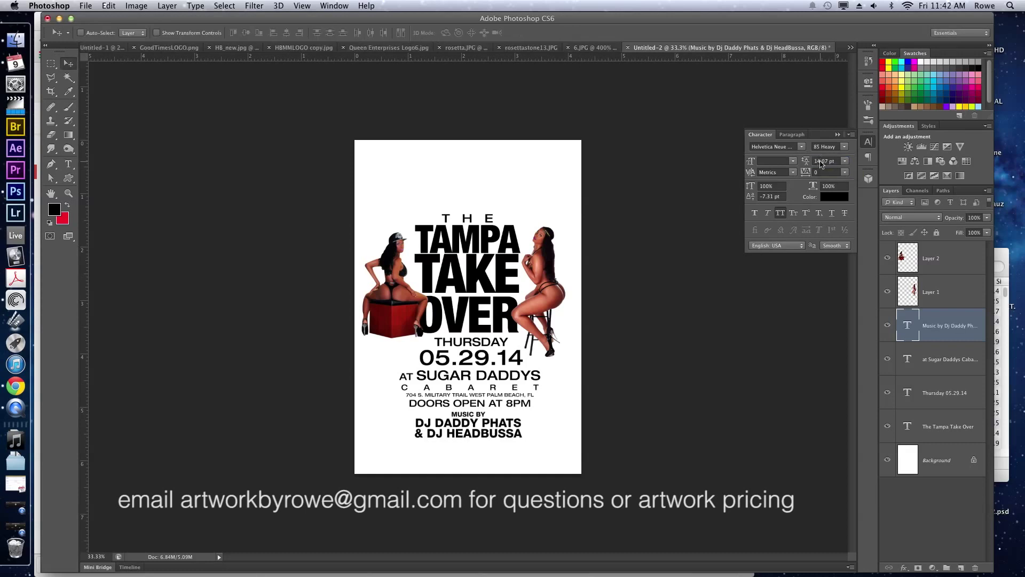
pyautogui.press('Up')
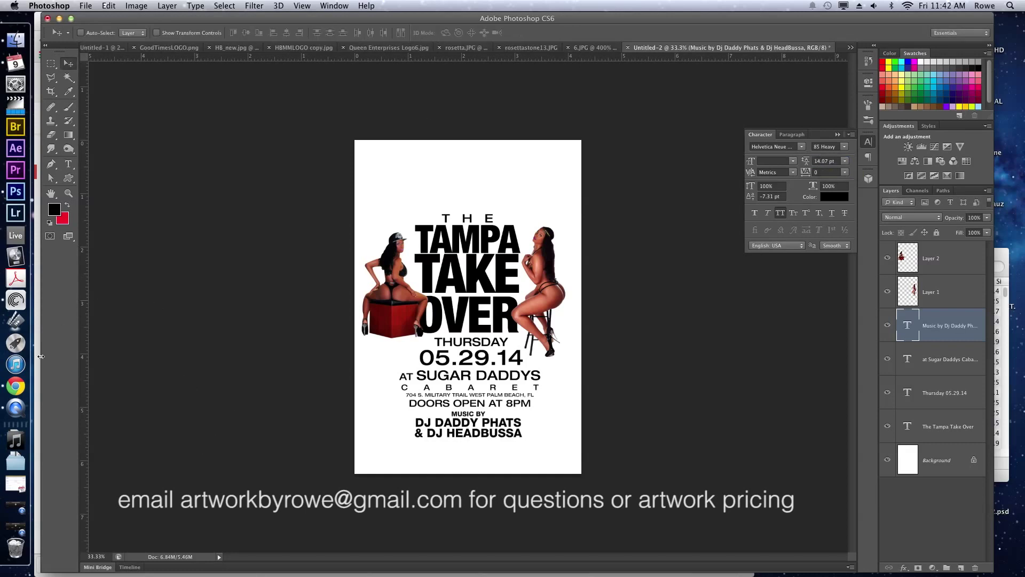
pyautogui.click(27, 396)
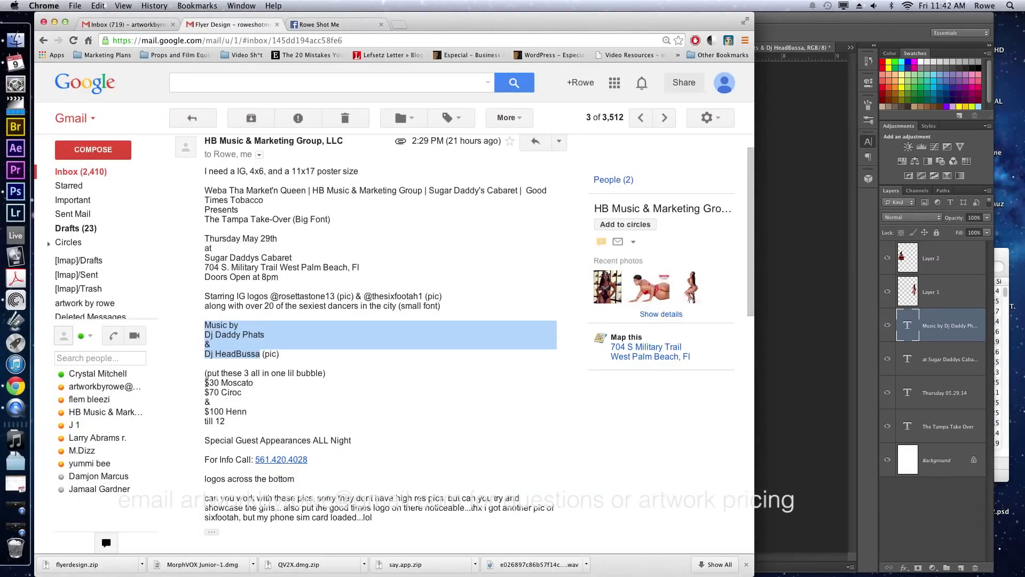
# Copy the drink price lines, $30 Moscato through till 12, from the client's email.
pyautogui.moveTo(206, 374); pyautogui.dragTo(319, 374)
pyautogui.click(307, 380)
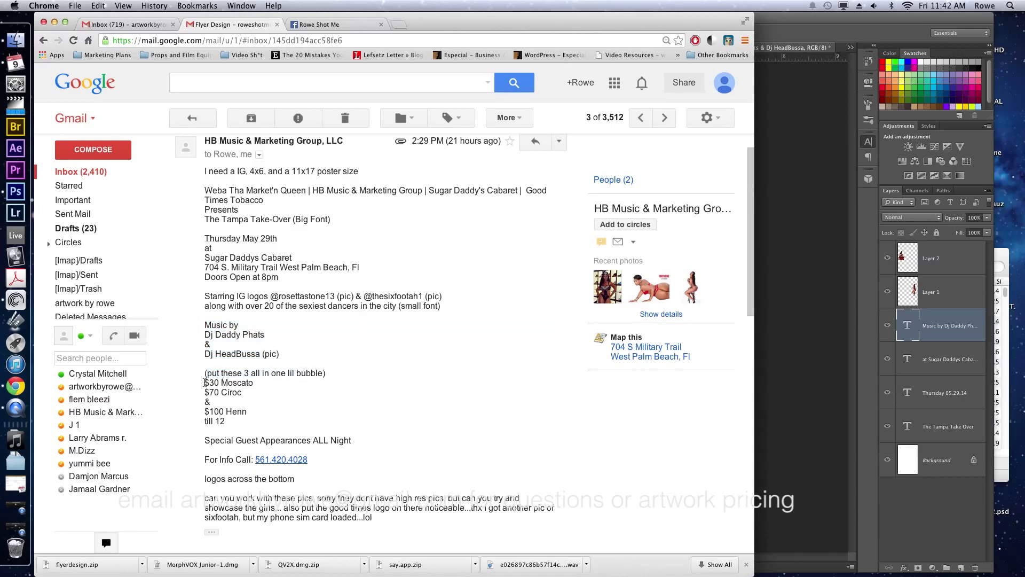
pyautogui.moveTo(205, 382); pyautogui.dragTo(260, 420)
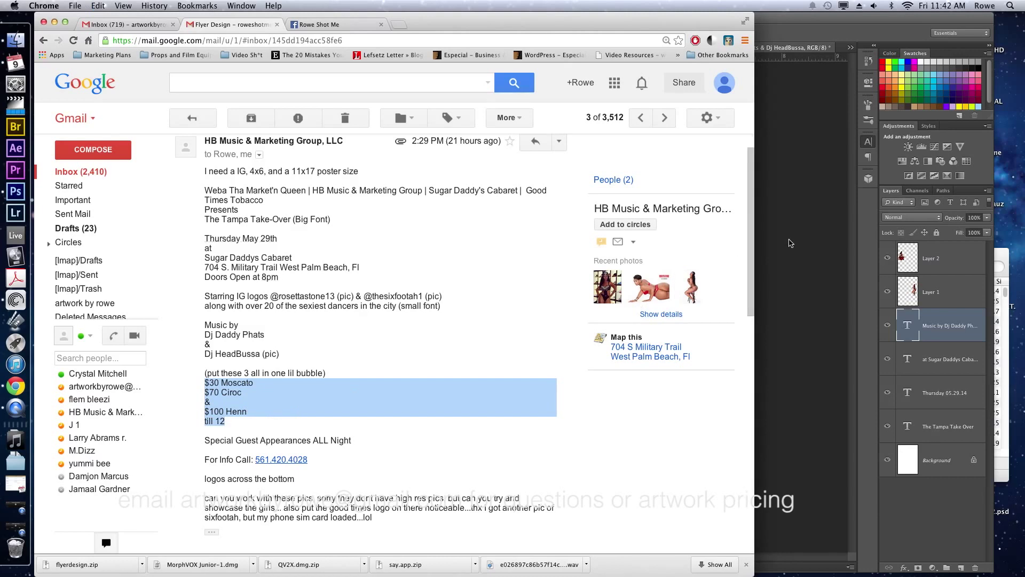
pyautogui.click(790, 243)
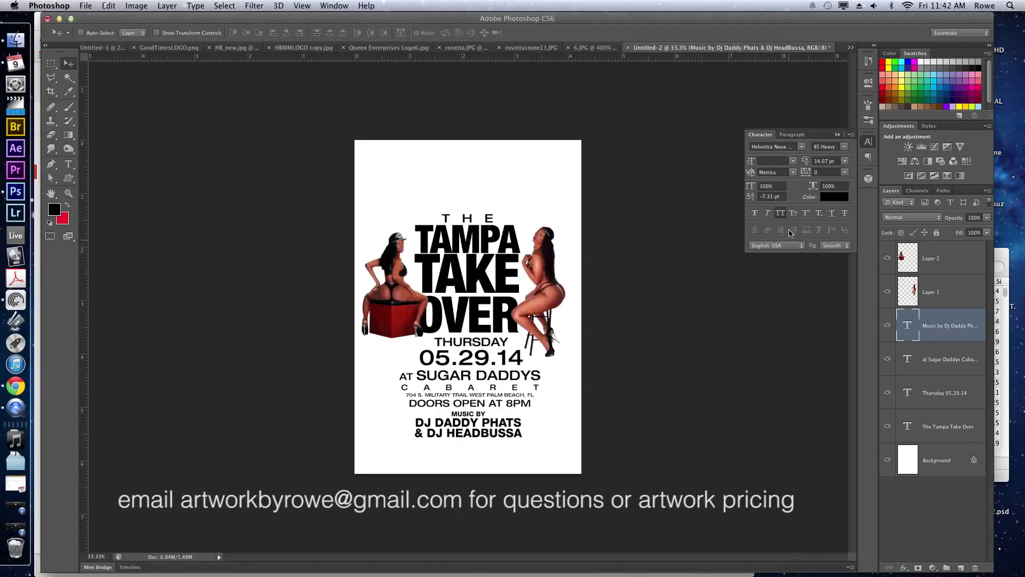
# Paste the drink prices as a new text layer near the top centre of the flyer.
pyautogui.press('t')
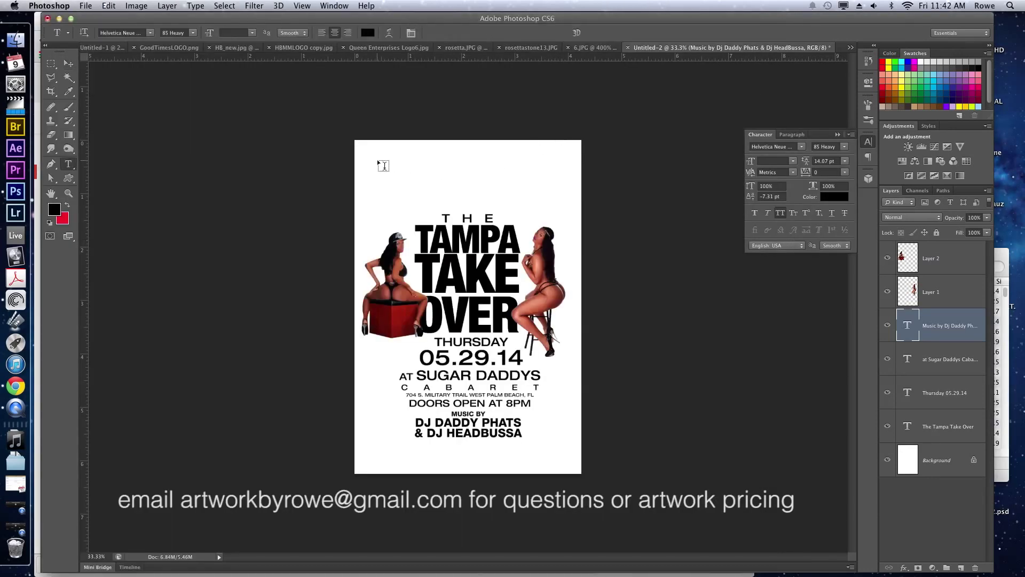
pyautogui.click(376, 159)
pyautogui.write('$30 MOSCATO $70 CIROC & $100 HENN TILL 12')
pyautogui.moveTo(421, 128); pyautogui.dragTo(452, 135)
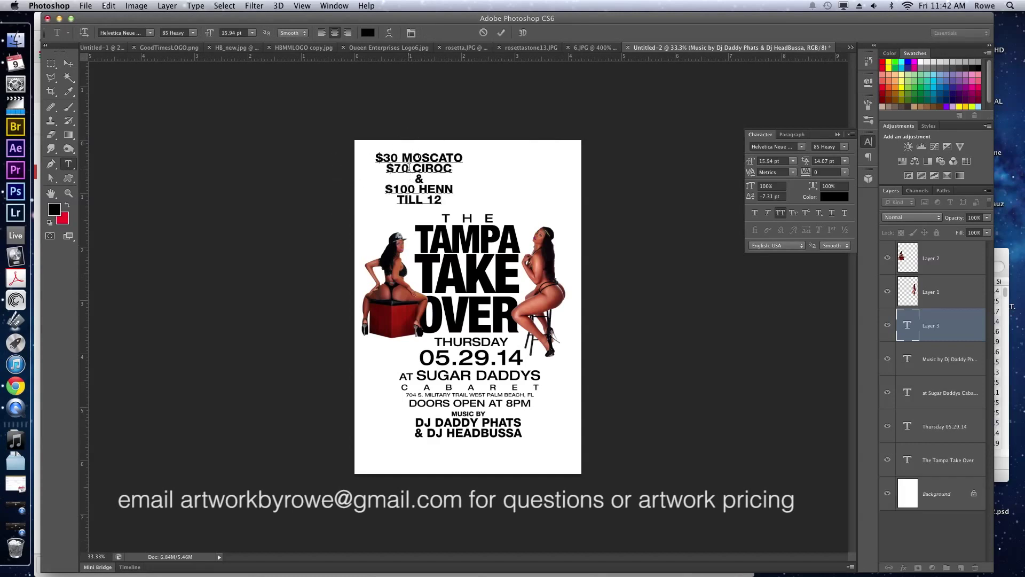
# Set the baseline shift of the whole price text to 0 pt.
pyautogui.press('super+a')
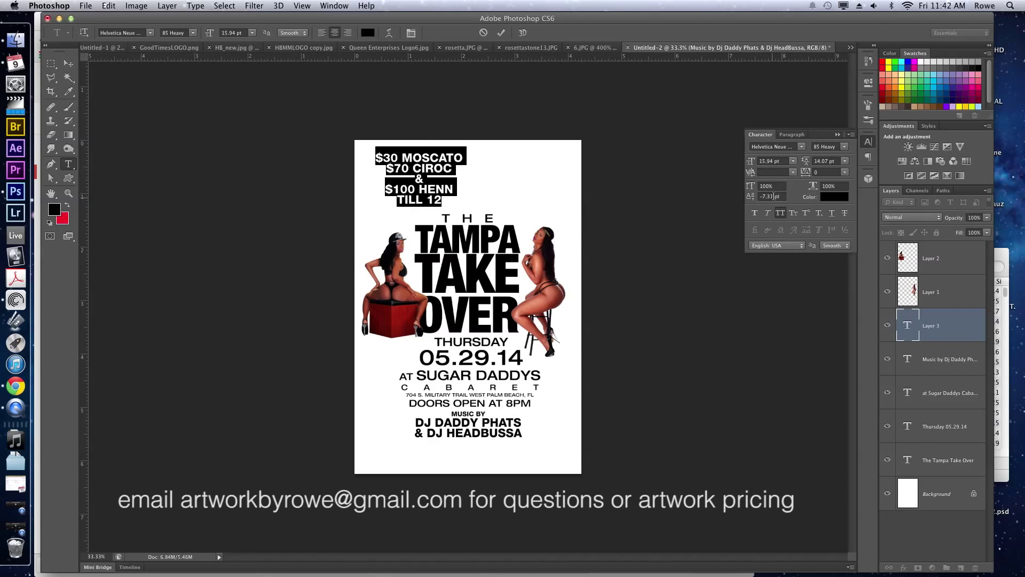
pyautogui.click(773, 196)
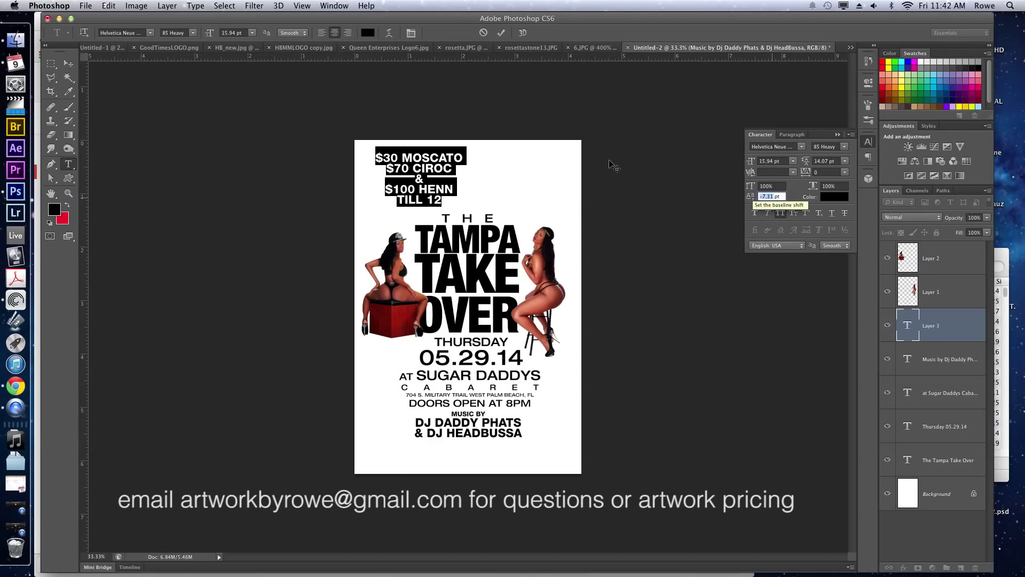
pyautogui.doubleClick(437, 199)
pyautogui.click(441, 188)
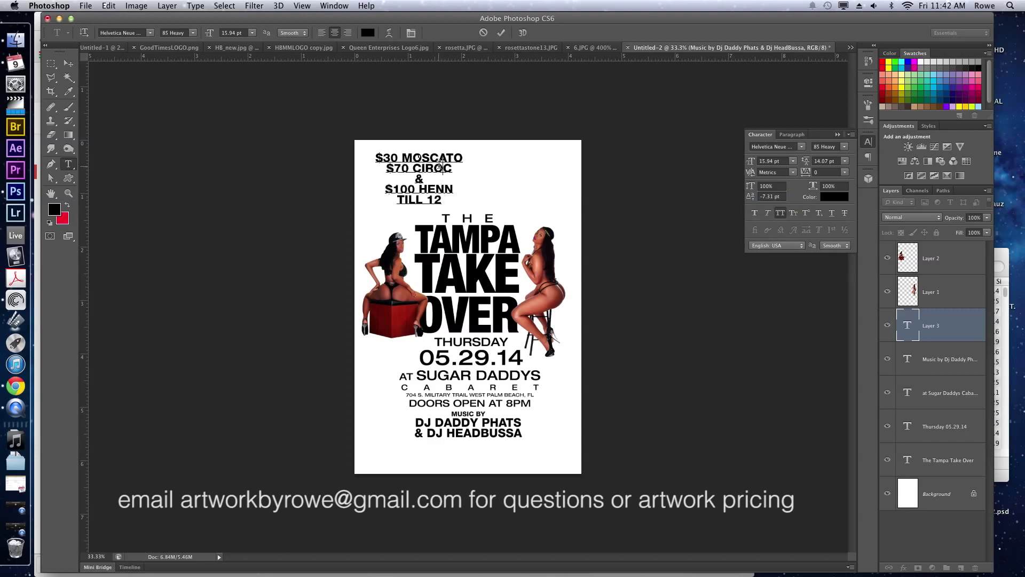
pyautogui.press('super+a')
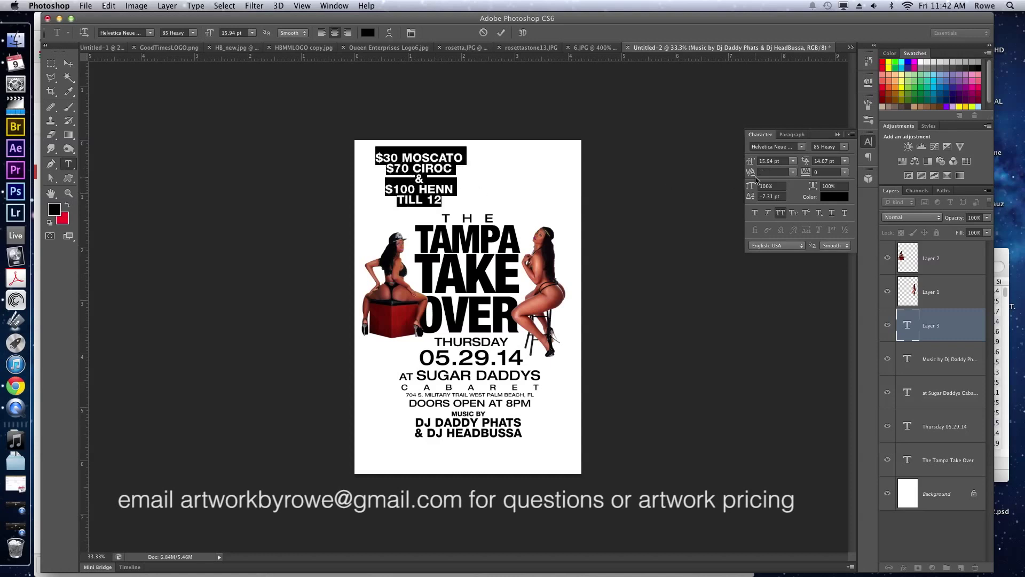
pyautogui.click(772, 194)
pyautogui.write('0')
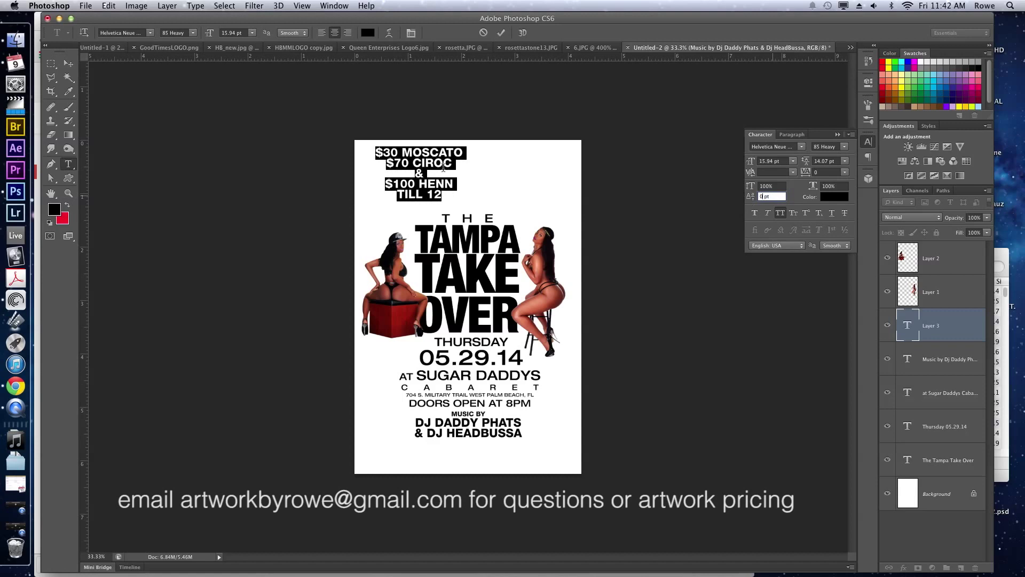
pyautogui.press('super+z')
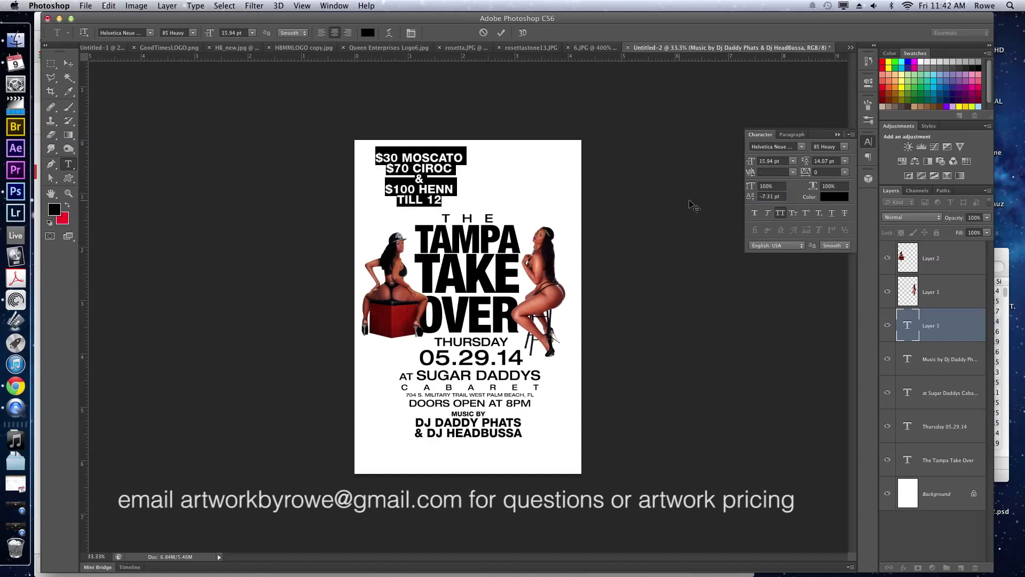
pyautogui.click(773, 195)
pyautogui.write('0')
pyautogui.click(412, 154)
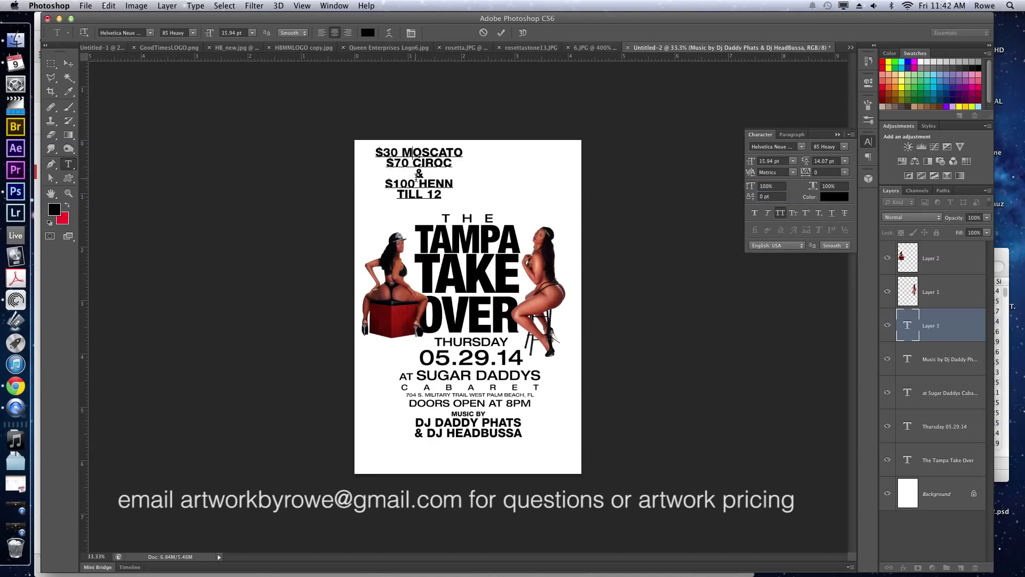
# Set the TILL 12 line's baseline shift to 0 pt.
pyautogui.doubleClick(421, 193)
pyautogui.tripleClick(421, 193)
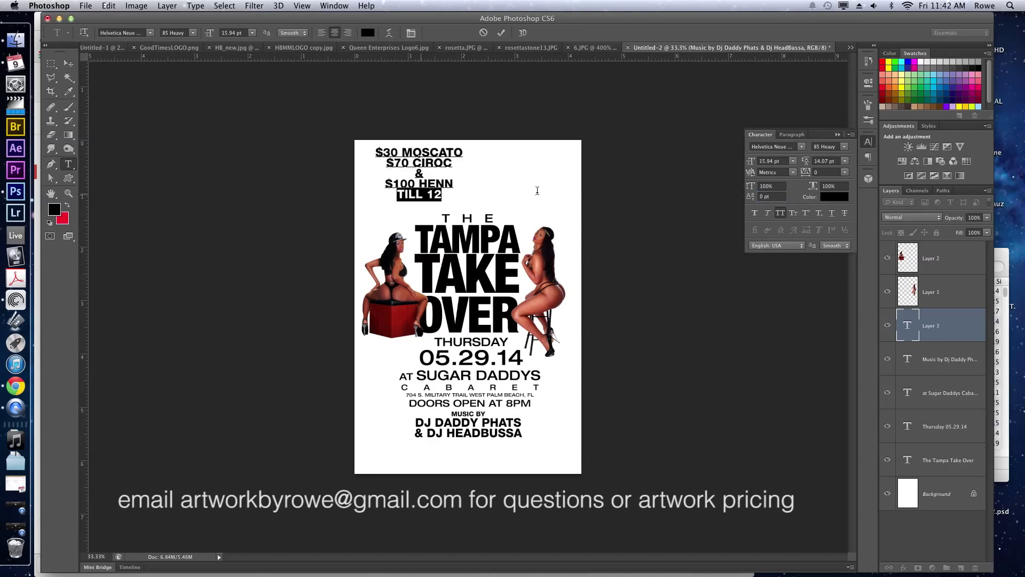
pyautogui.moveTo(750, 196)
pyautogui.mouseDown()
pyautogui.moveTo(742, 198)
pyautogui.moveTo(751, 198)
pyautogui.mouseUp()
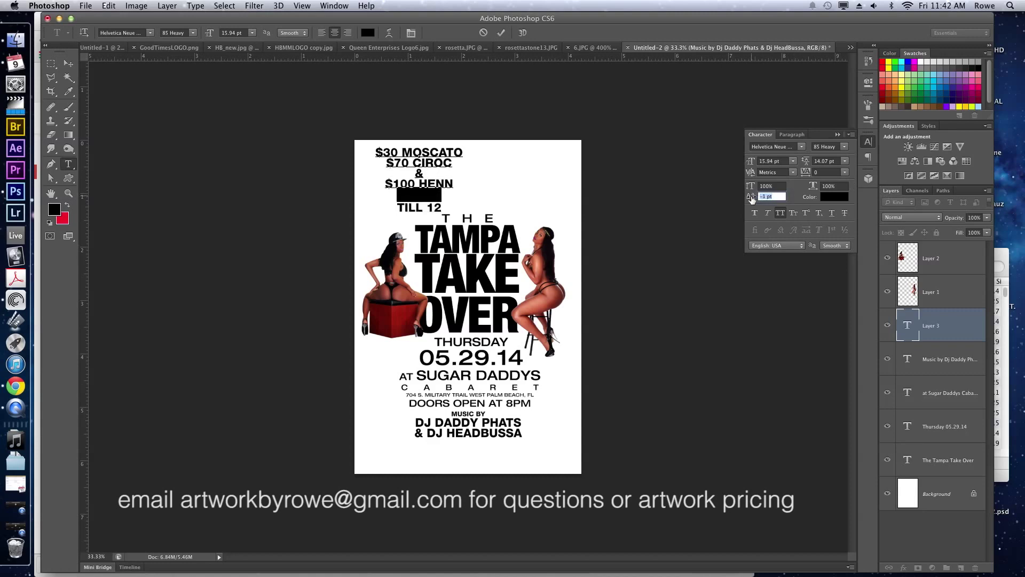
pyautogui.write('0')
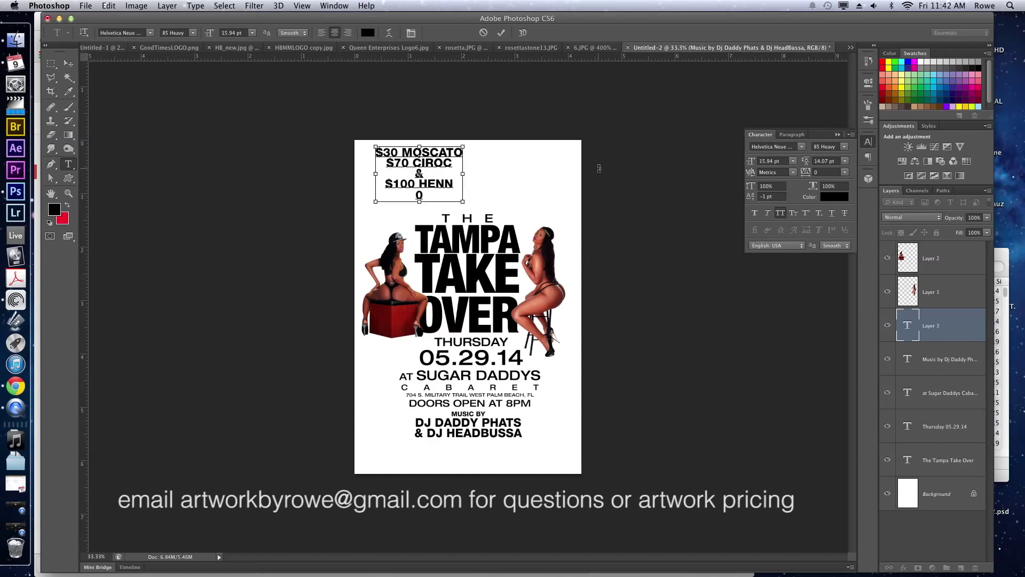
pyautogui.press('super+z')
pyautogui.click(767, 196)
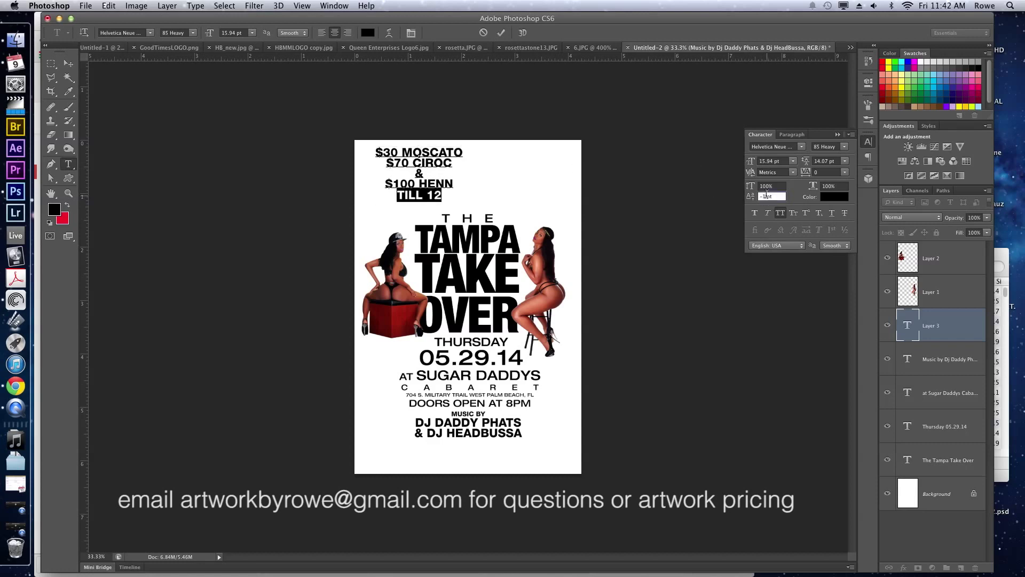
pyautogui.write('0')
pyautogui.press('Return')
# Join the ampersand onto the $70 CIROC line and push the list down slightly.
pyautogui.click(399, 175)
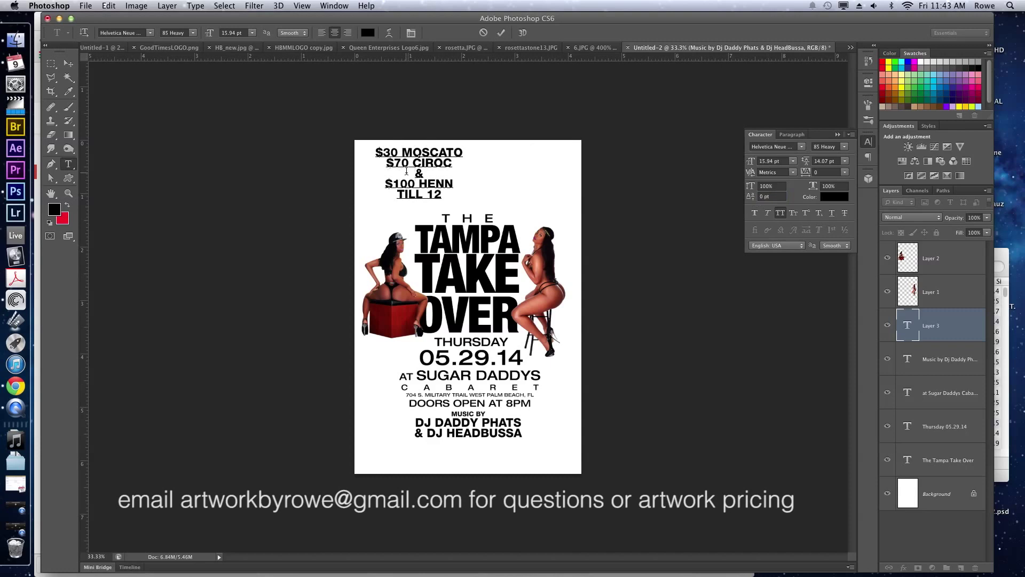
pyautogui.press('Delete')
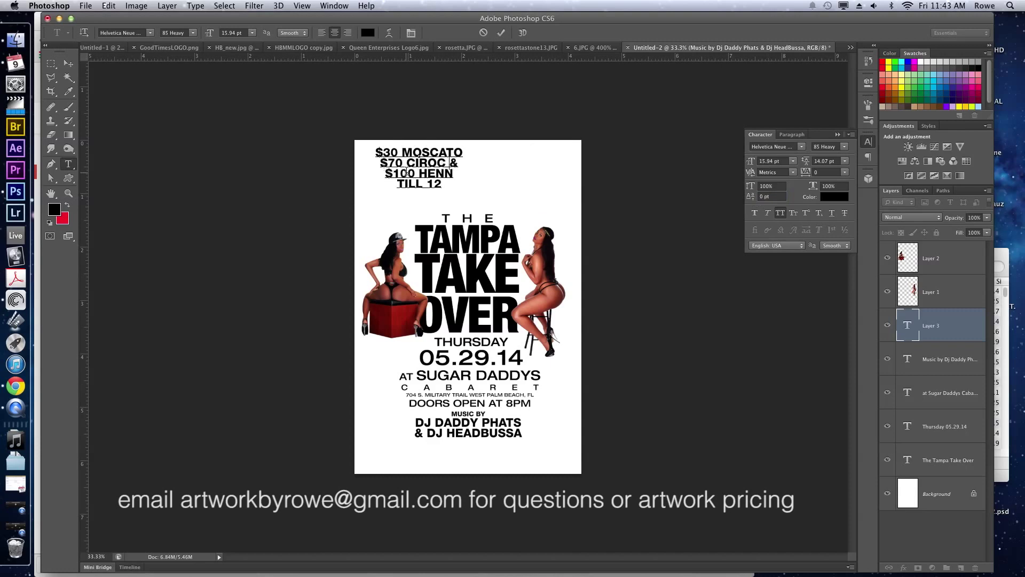
pyautogui.press('Return')
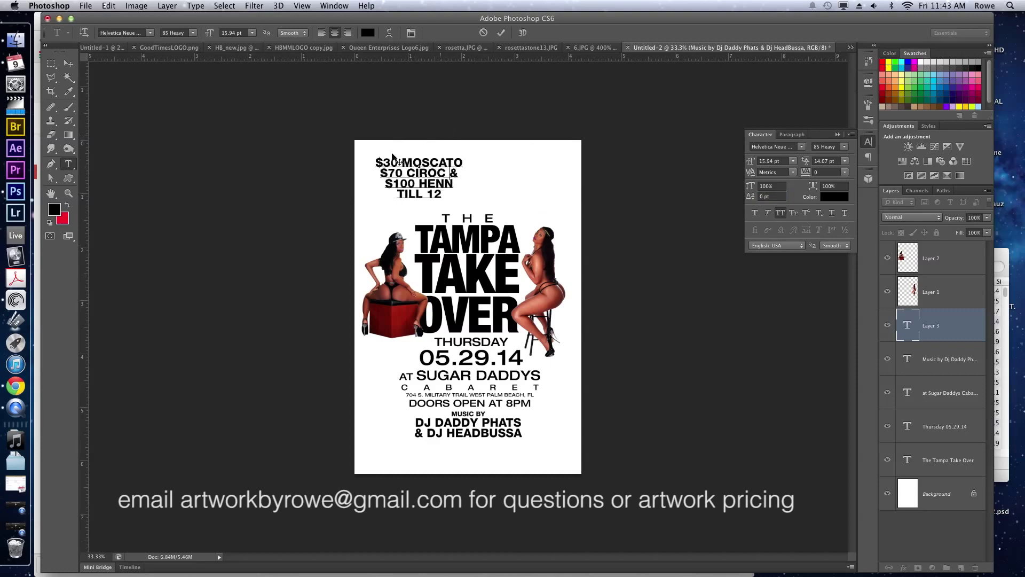
pyautogui.moveTo(385, 159); pyautogui.dragTo(375, 160)
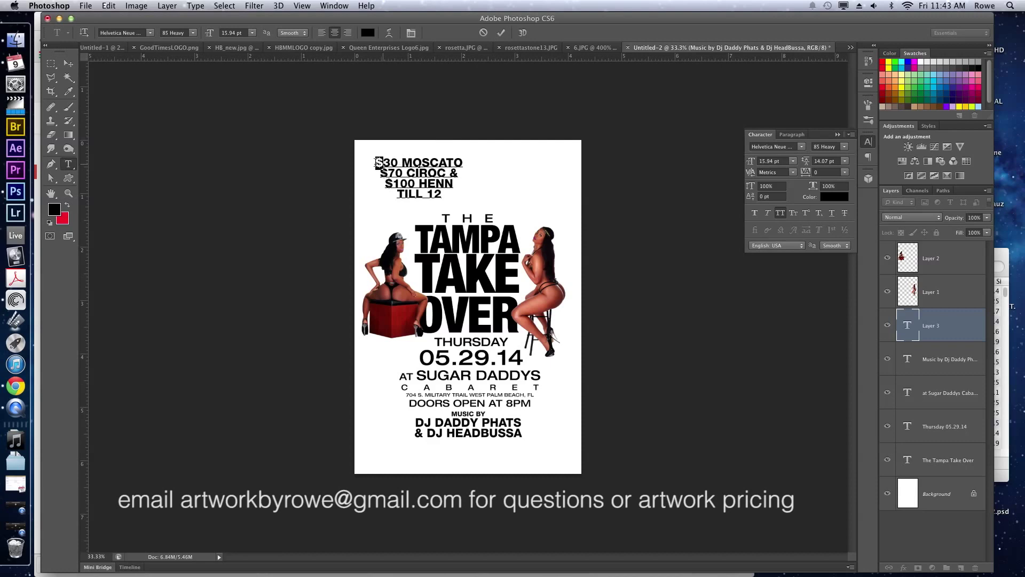
# Make the dollar signs before 30, 70 and 100 superscript.
pyautogui.click(805, 215)
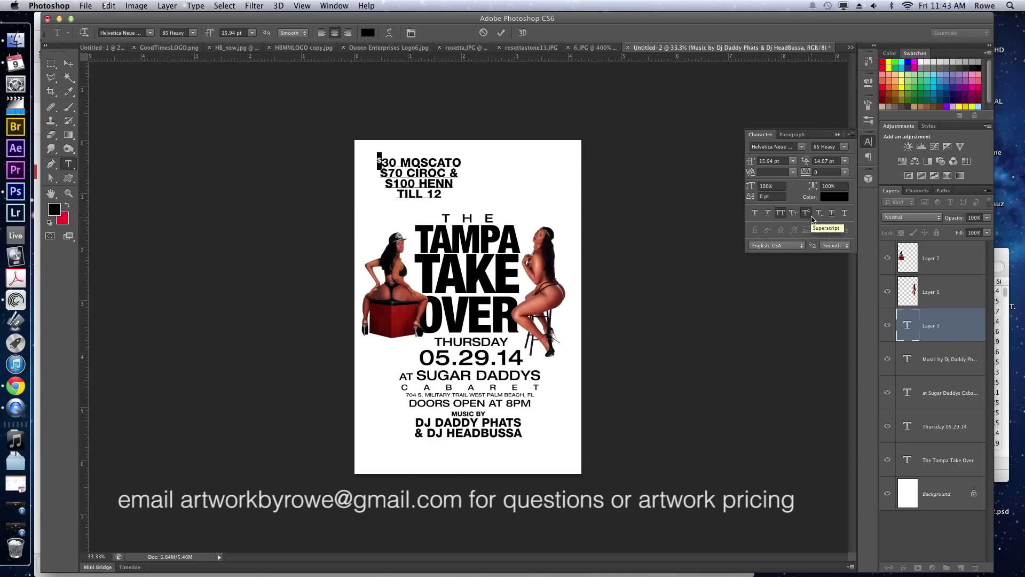
pyautogui.moveTo(389, 172); pyautogui.dragTo(383, 171)
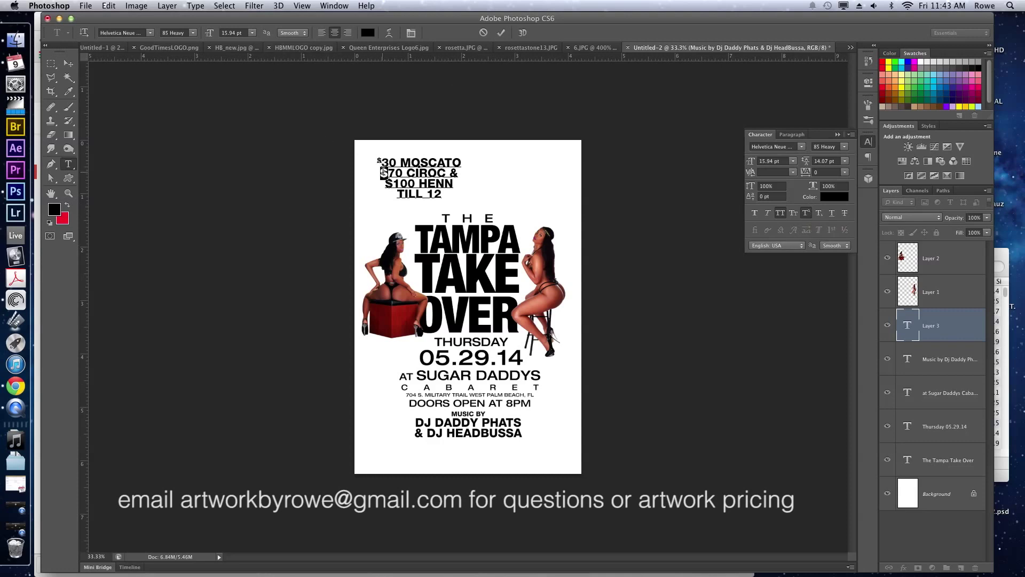
pyautogui.click(806, 212)
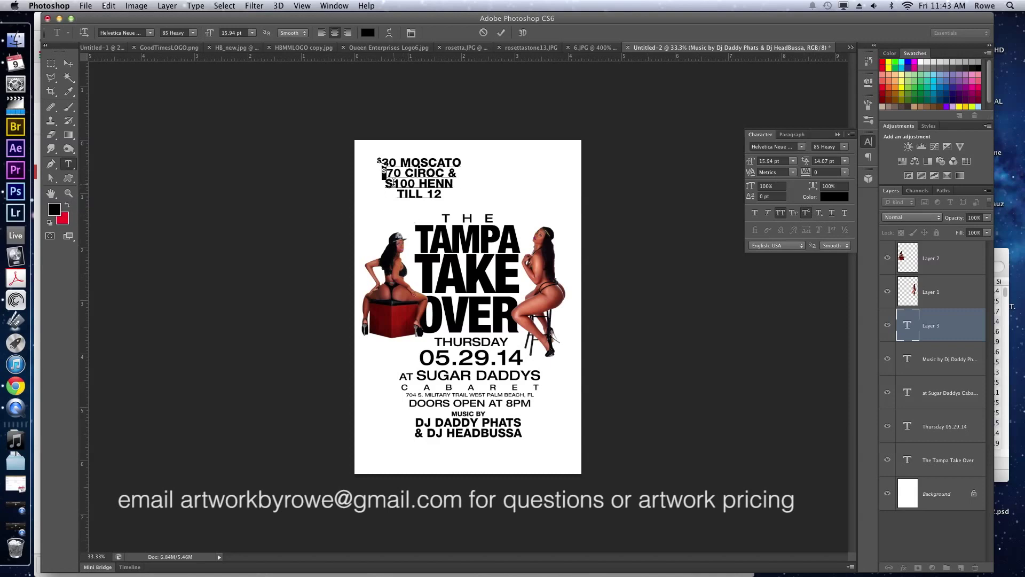
pyautogui.moveTo(393, 183); pyautogui.dragTo(385, 184)
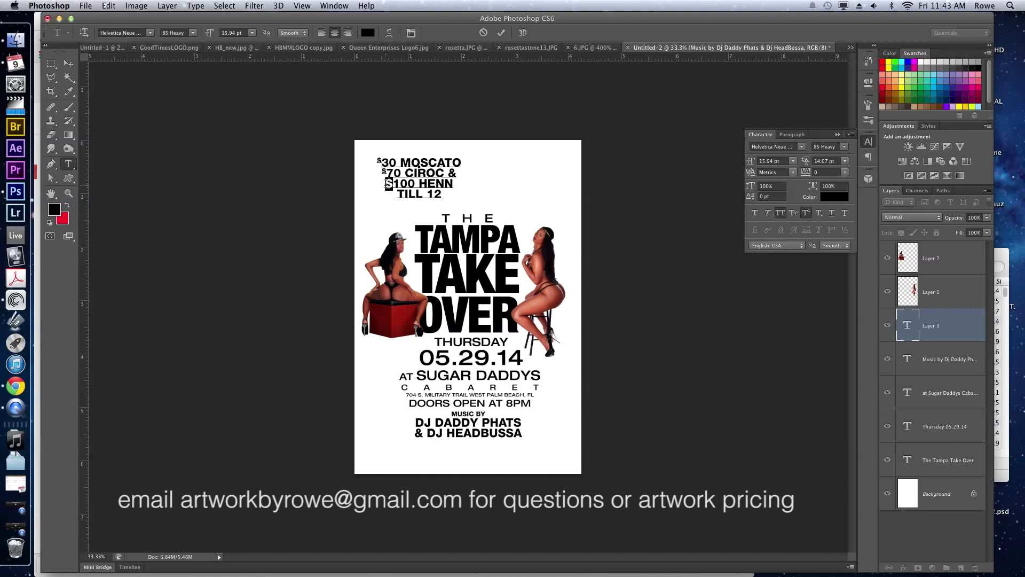
pyautogui.click(806, 214)
# Replace 12 with MIDNIGHT so the last line reads TILL MIDNIGHT, and commit.
pyautogui.click(420, 193)
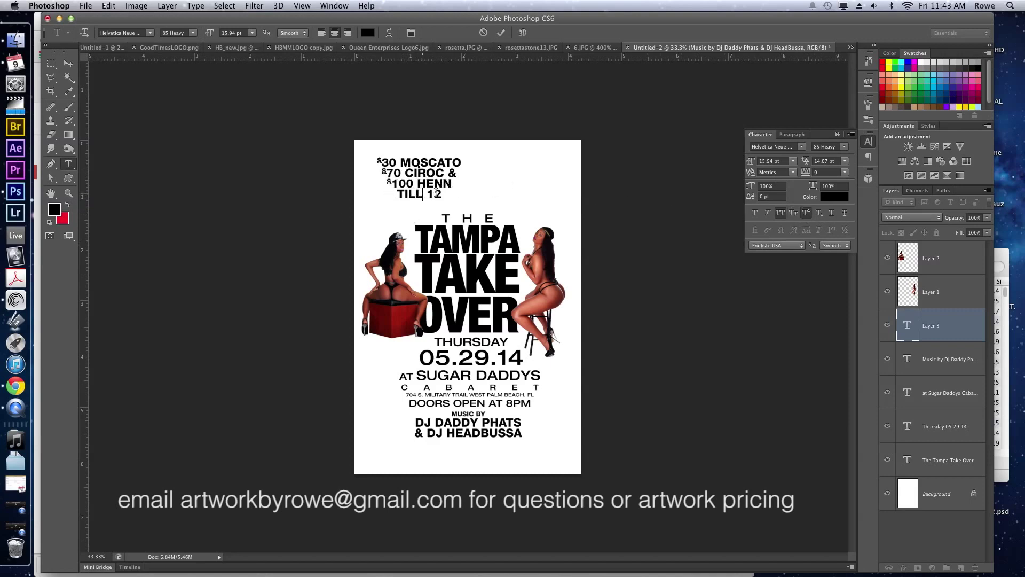
pyautogui.doubleClick(438, 193)
pyautogui.press('End')
pyautogui.press('BackSpace')
pyautogui.press('BackSpace')
pyautogui.write('MIDNIGHT')
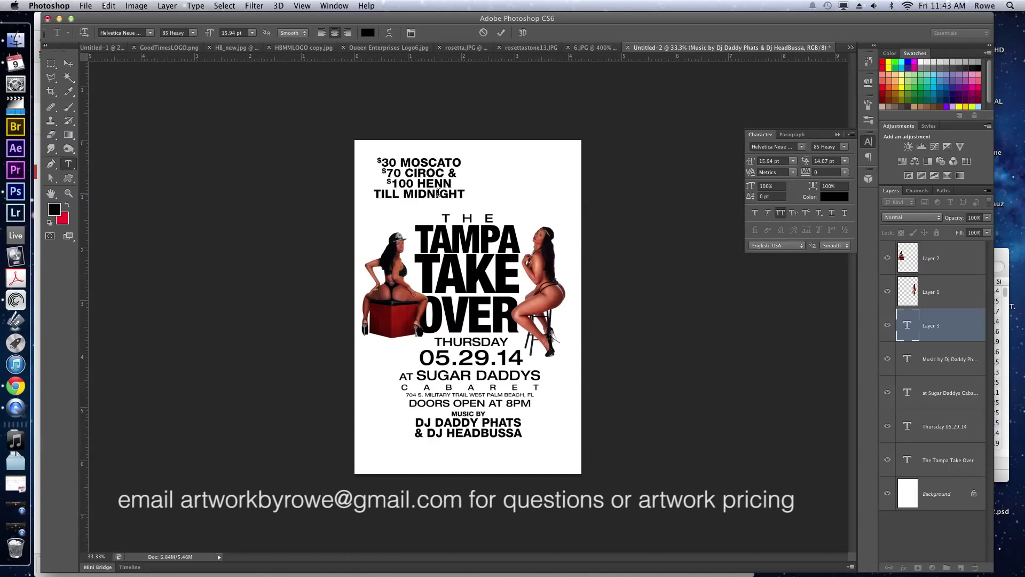
pyautogui.press('super+Return')
# Scale the price list down to about 80%.
pyautogui.press('v')
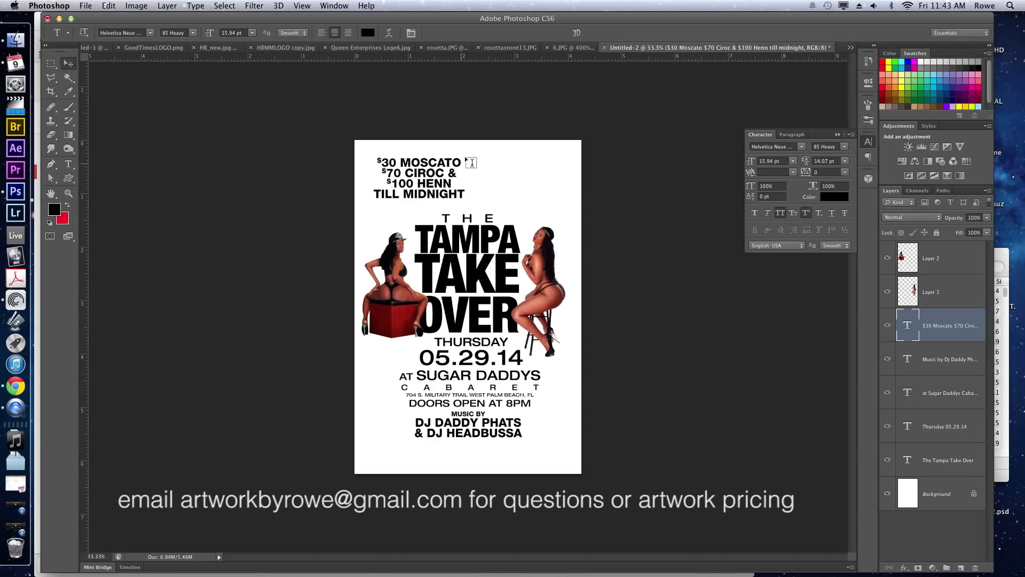
pyautogui.press('super+t')
pyautogui.moveTo(465, 153); pyautogui.dragTo(447, 165)
pyautogui.press('Return')
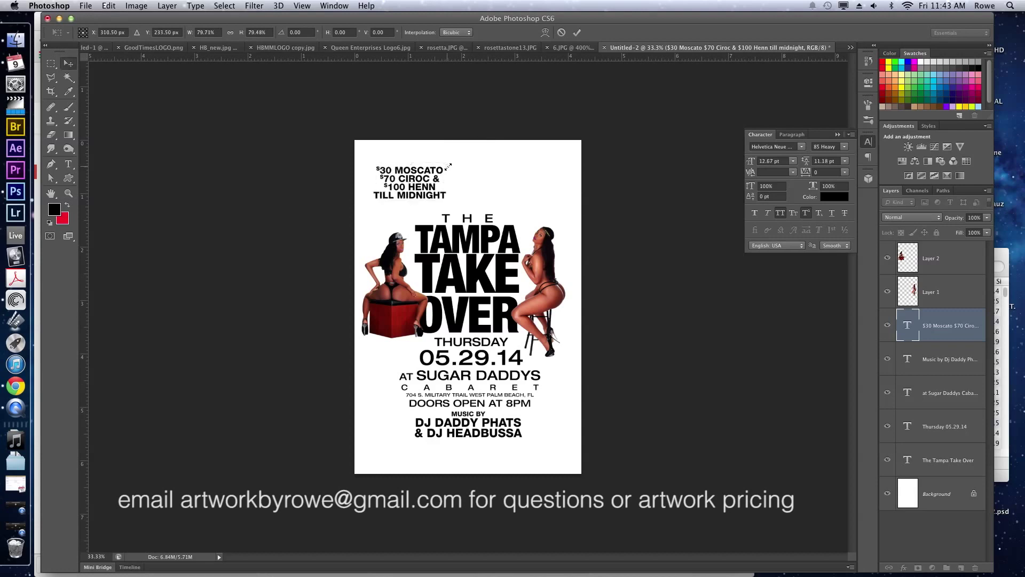
# Set the price text in 57 Condensed and move the list down and left.
pyautogui.press('t')
pyautogui.click(408, 183)
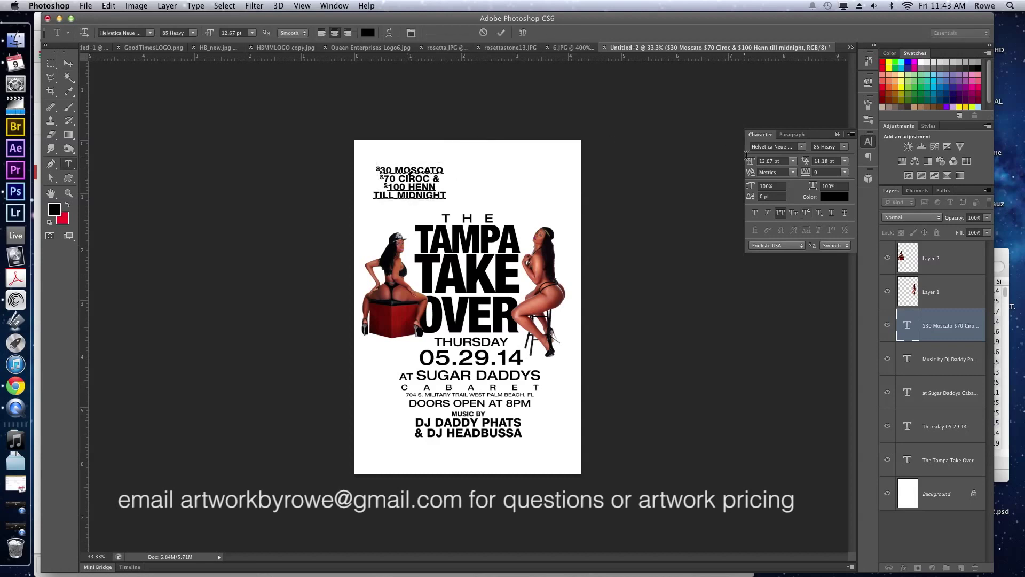
pyautogui.press('super+a')
pyautogui.click(844, 146)
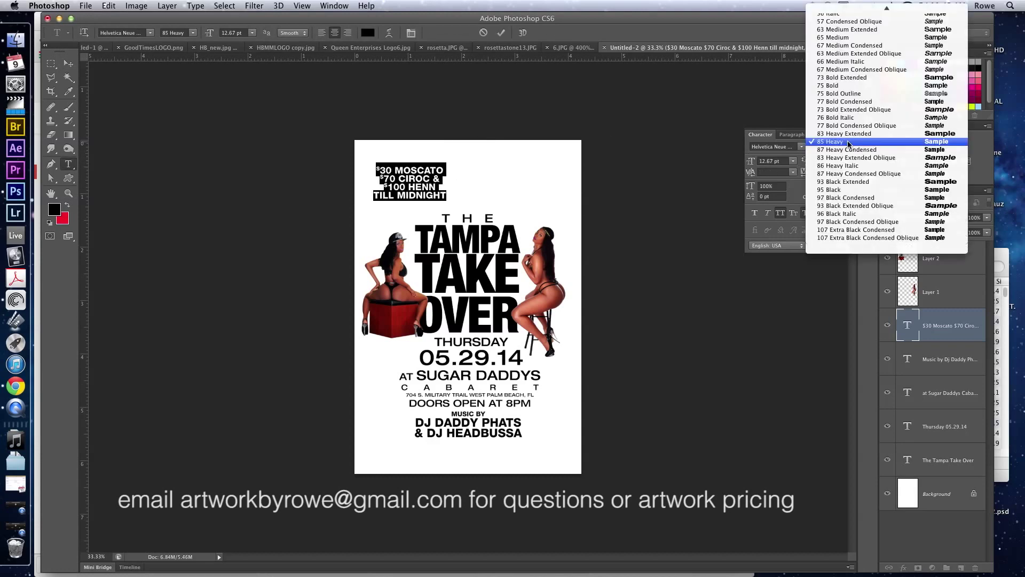
pyautogui.scroll(7, 849, 143)
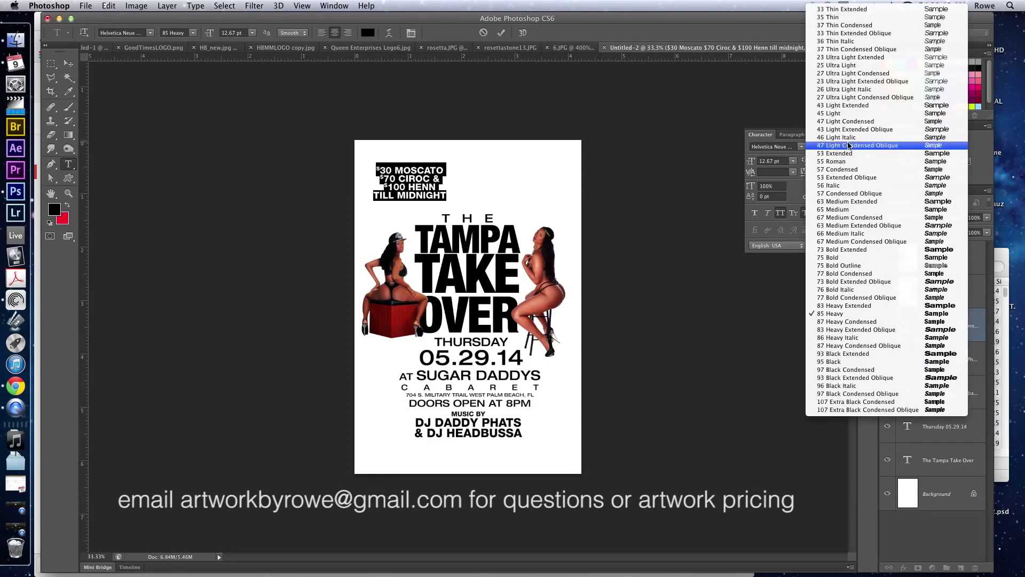
pyautogui.click(850, 169)
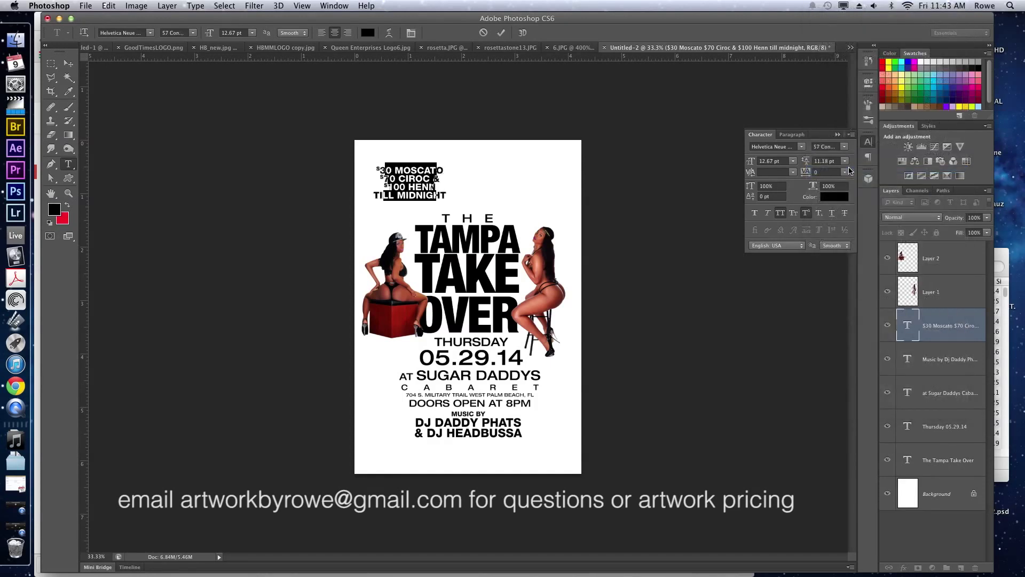
pyautogui.click(391, 186)
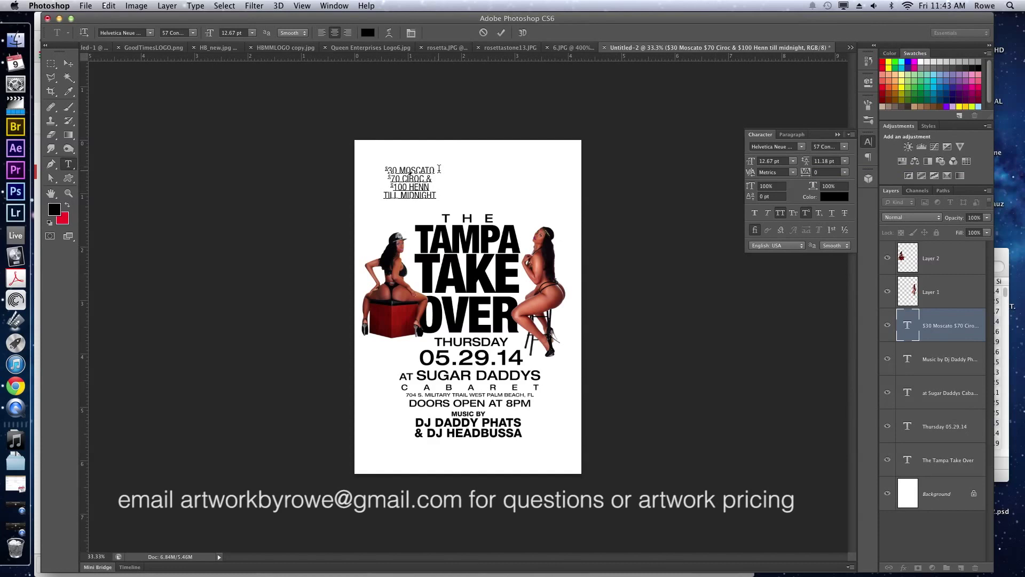
pyautogui.press('super+Return')
pyautogui.press('v')
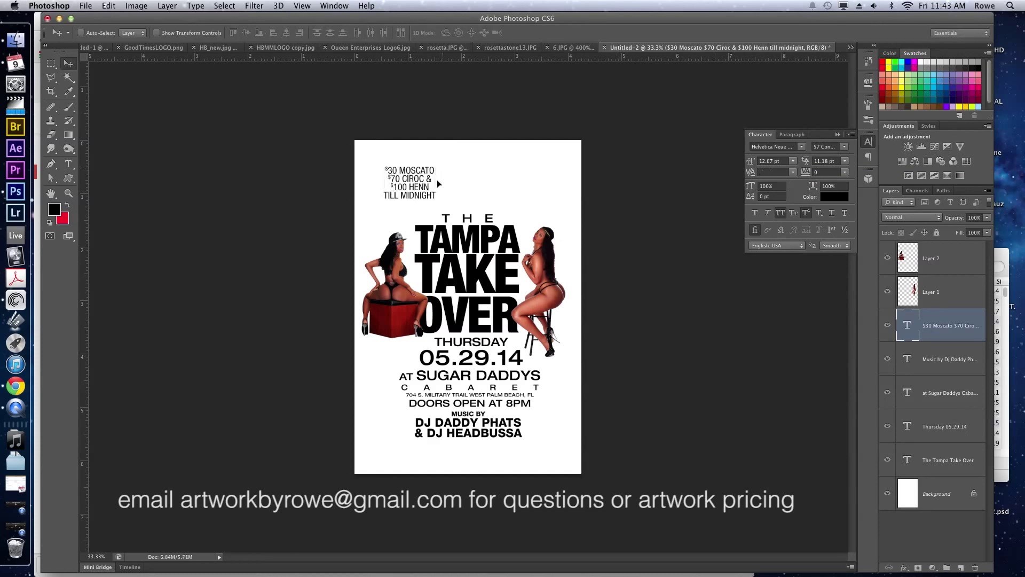
pyautogui.moveTo(437, 180); pyautogui.dragTo(428, 185)
# Activate the Custom Shape tool and choose its shape drawing mode.
pyautogui.press('u')
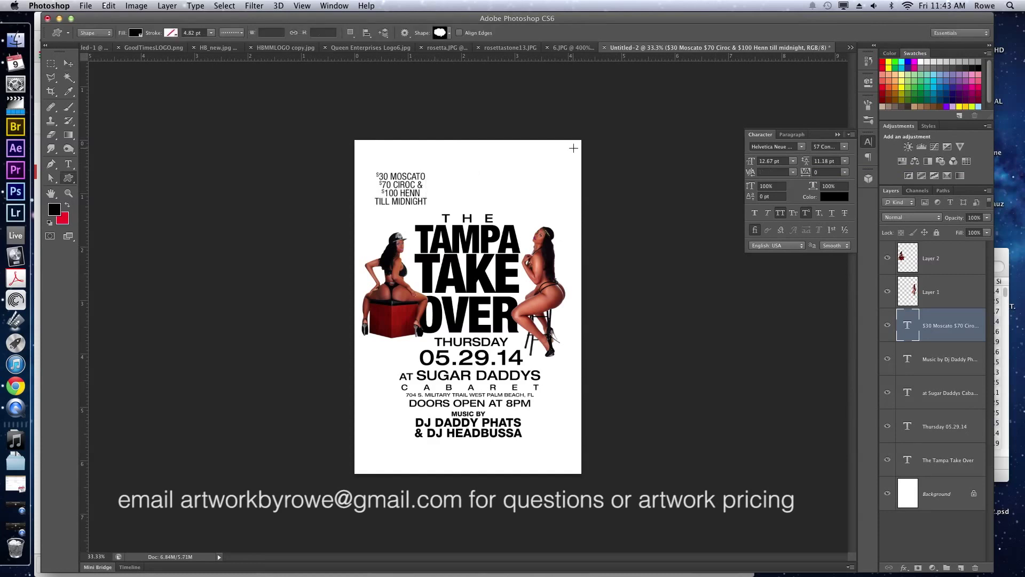
pyautogui.click(450, 34)
pyautogui.click(451, 34)
pyautogui.click(70, 180)
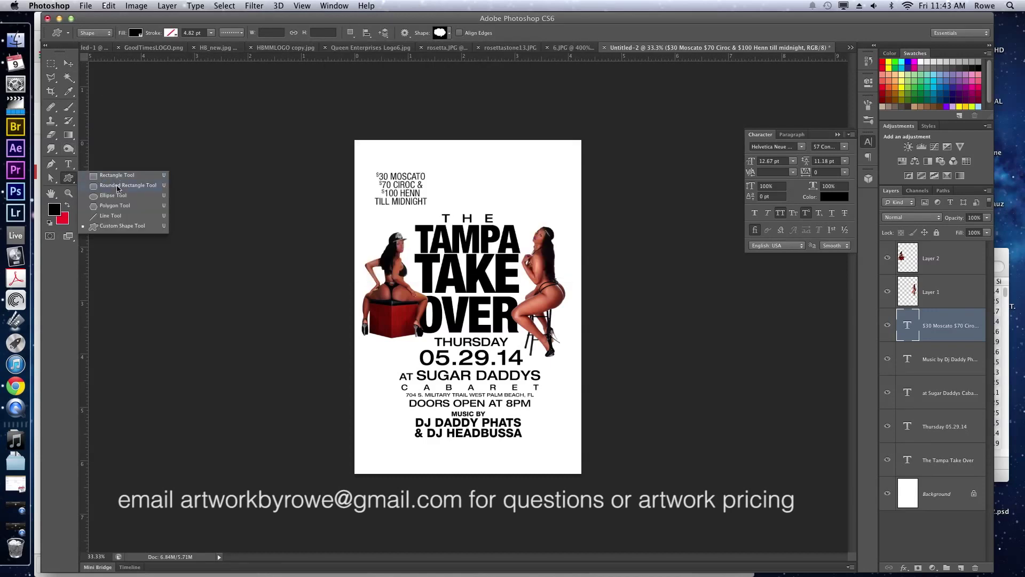
pyautogui.click(118, 226)
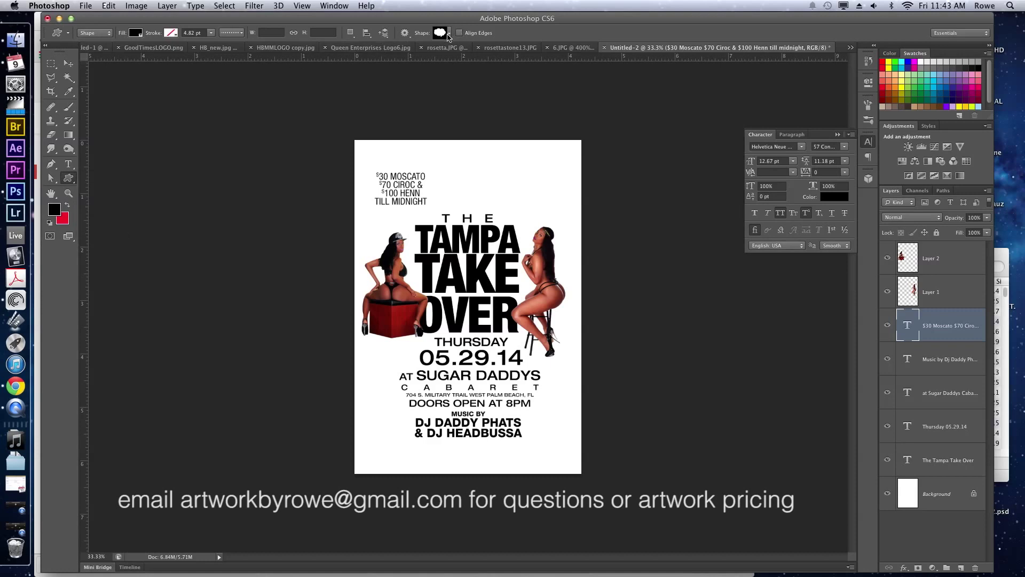
# Browse the full shape library and choose the scalloped seal shape.
pyautogui.click(449, 34)
pyautogui.scroll(10, 437, 187)
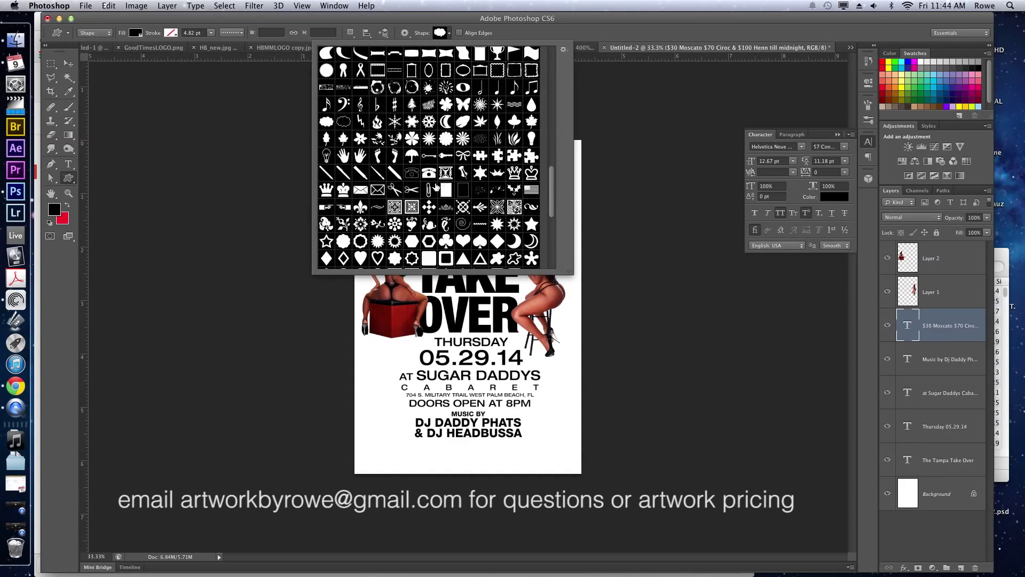
pyautogui.click(564, 51)
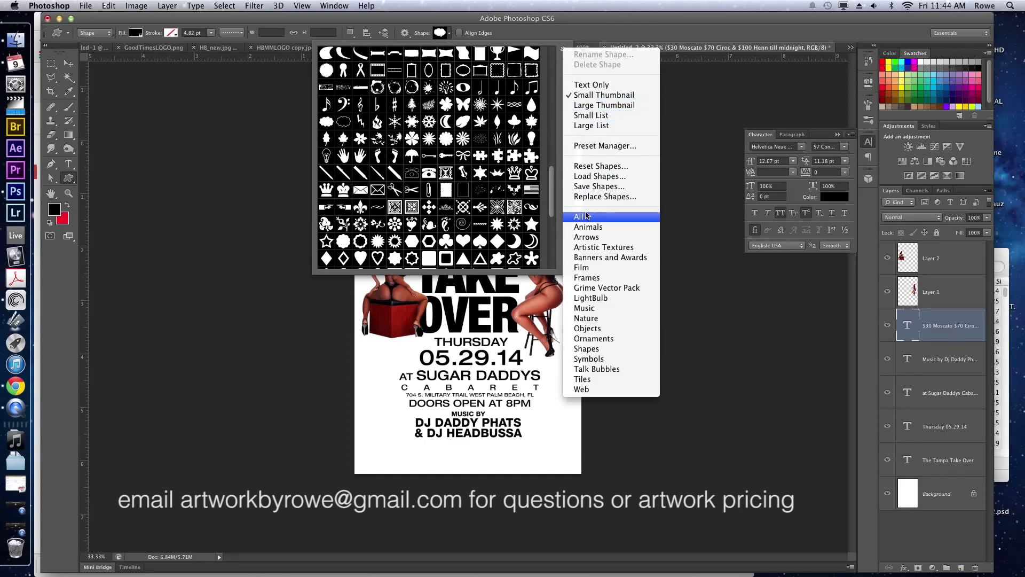
pyautogui.click(480, 183)
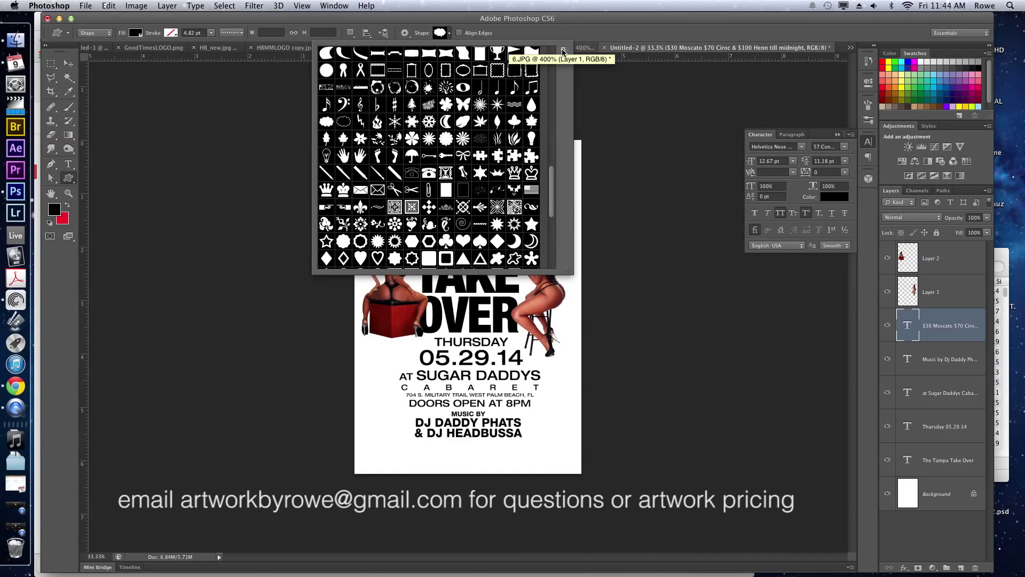
pyautogui.scroll(10, 438, 172)
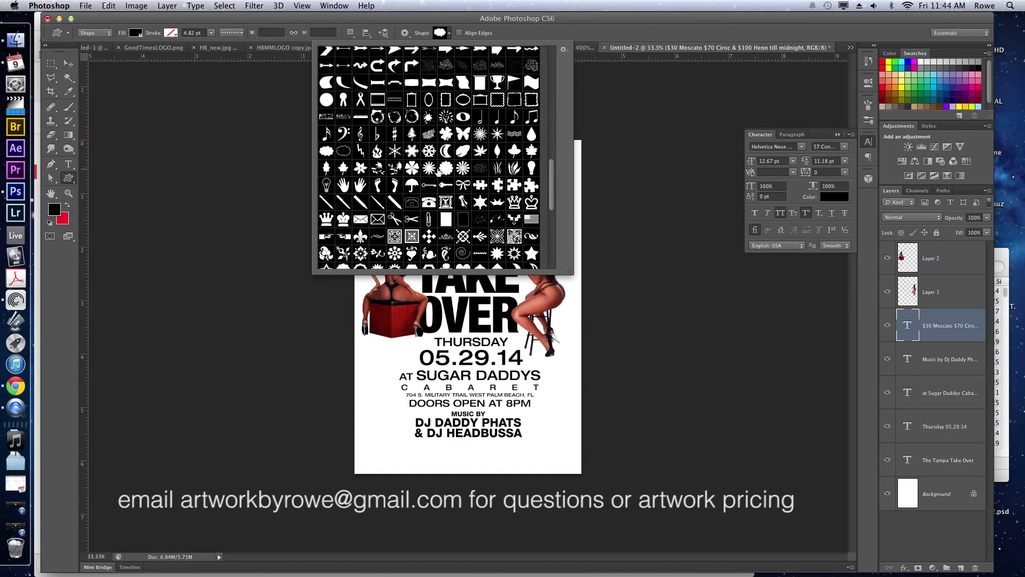
pyautogui.scroll(5, 438, 173)
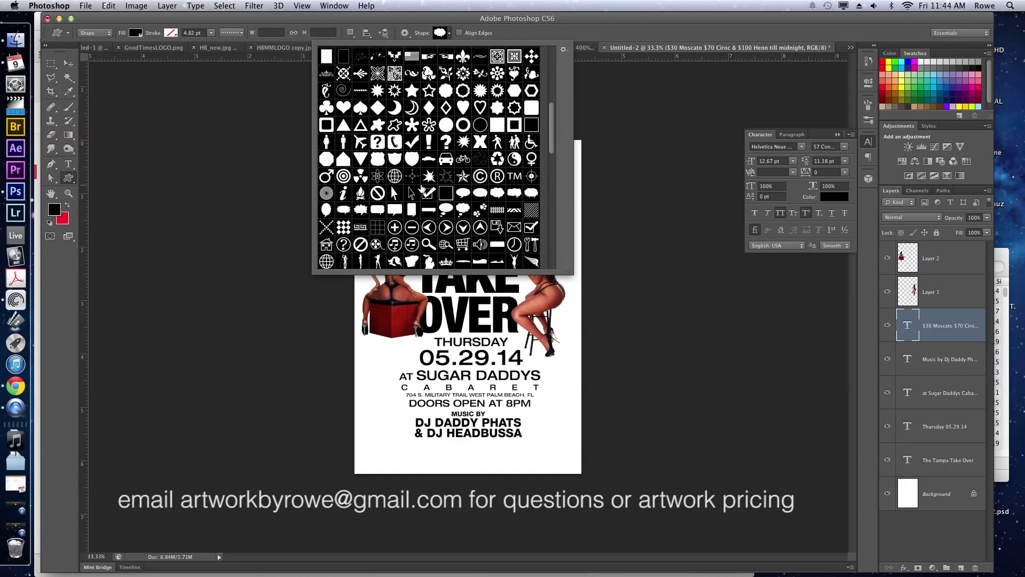
pyautogui.scroll(4, 422, 193)
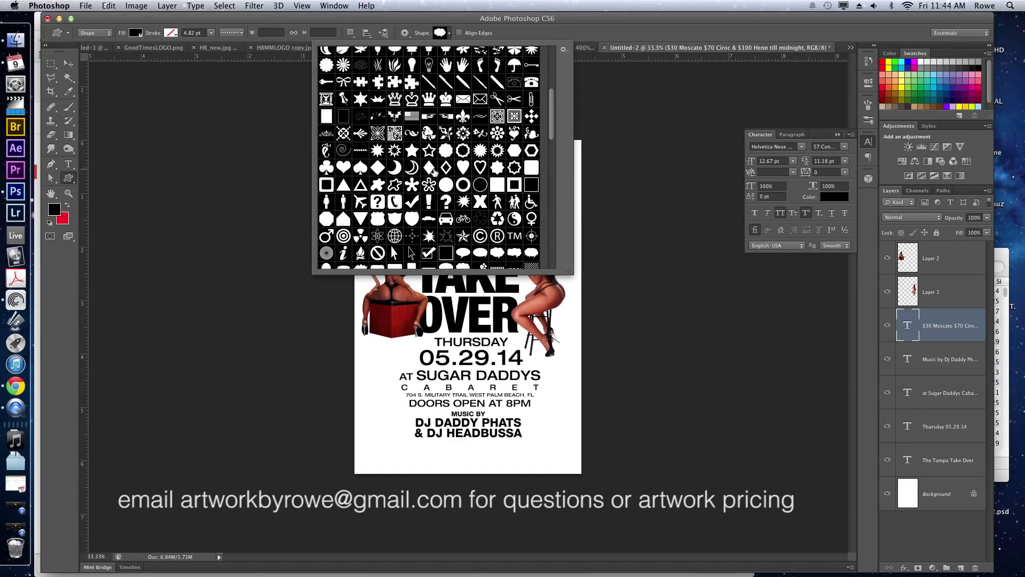
pyautogui.scroll(10, 446, 166)
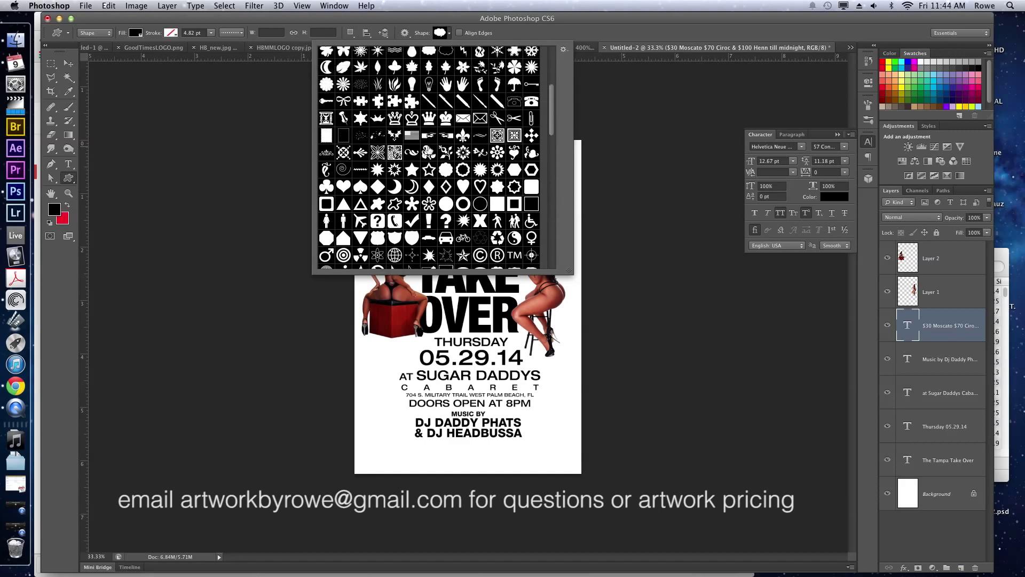
pyautogui.scroll(4, 430, 154)
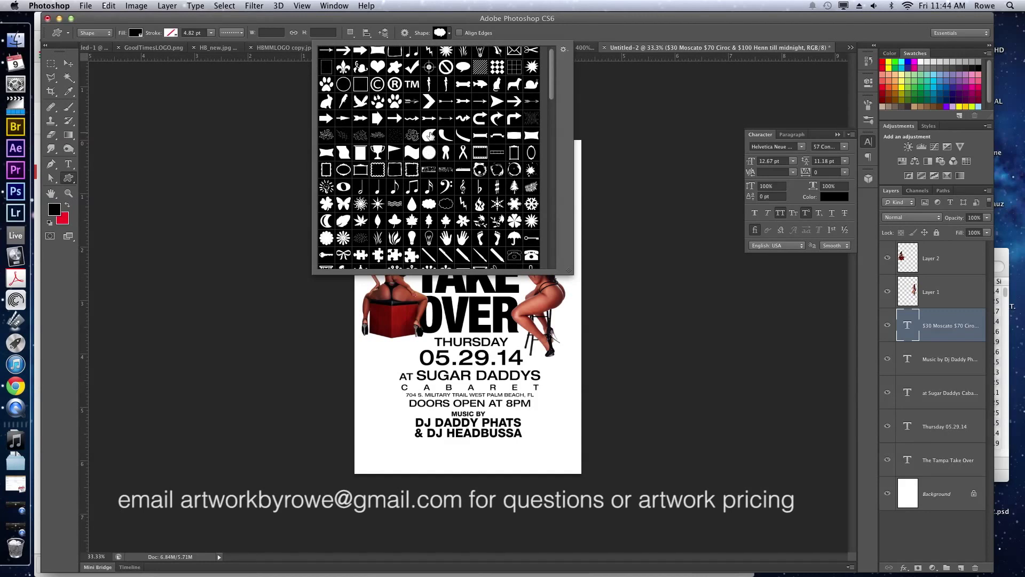
pyautogui.click(429, 154)
# Draw a black seal, place it beneath the price text, and turn the price text white.
pyautogui.moveTo(502, 354); pyautogui.dragTo(448, 293)
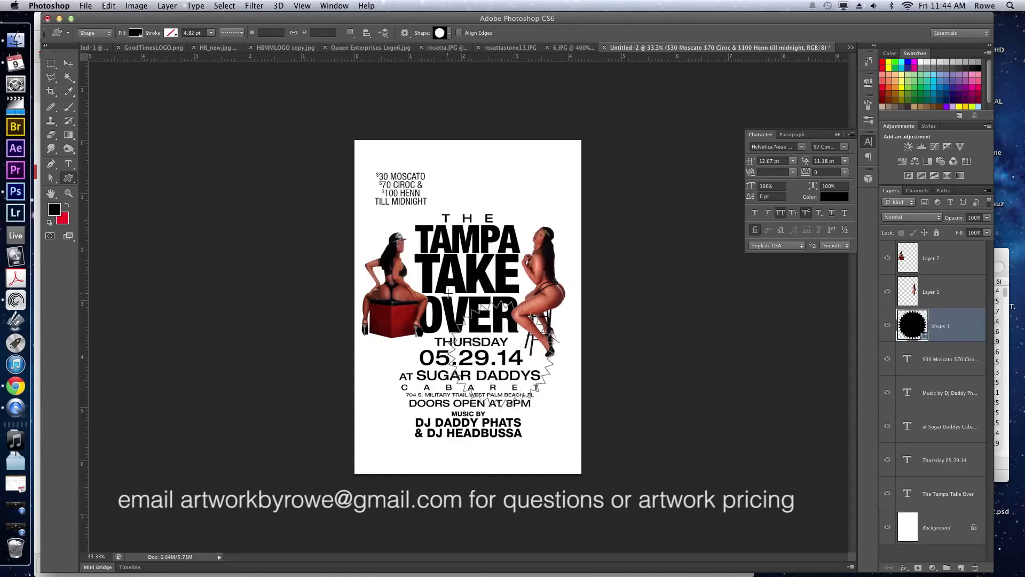
pyautogui.press('v')
pyautogui.moveTo(511, 354); pyautogui.dragTo(425, 187)
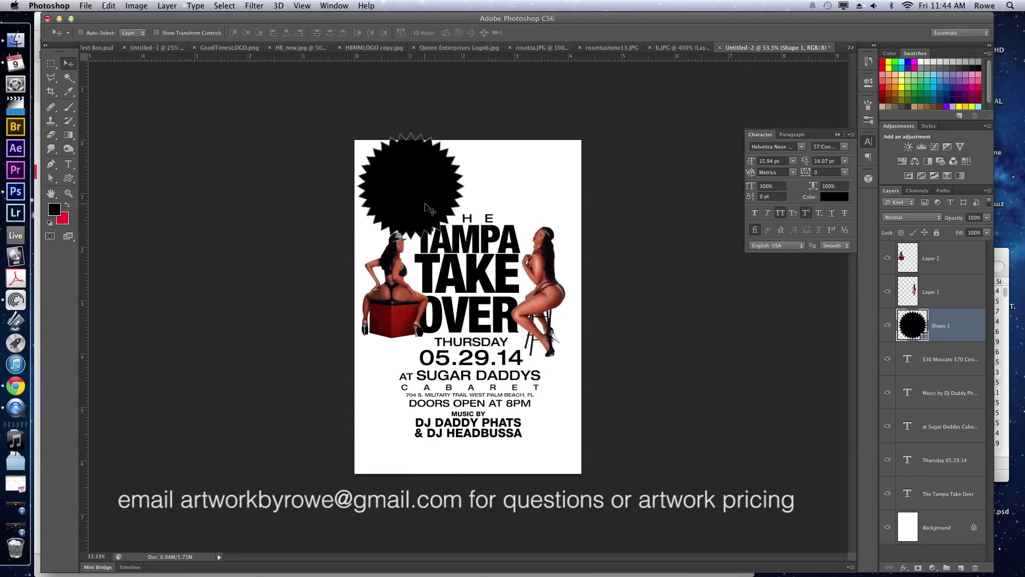
pyautogui.press('super+bracketleft')
pyautogui.click(952, 330)
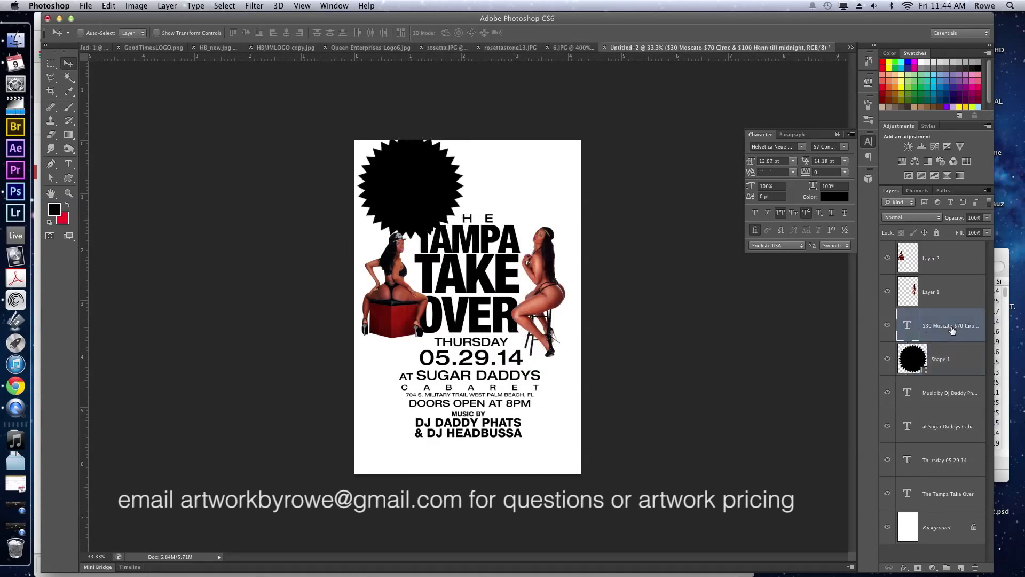
pyautogui.press('d')
pyautogui.press('super+BackSpace')
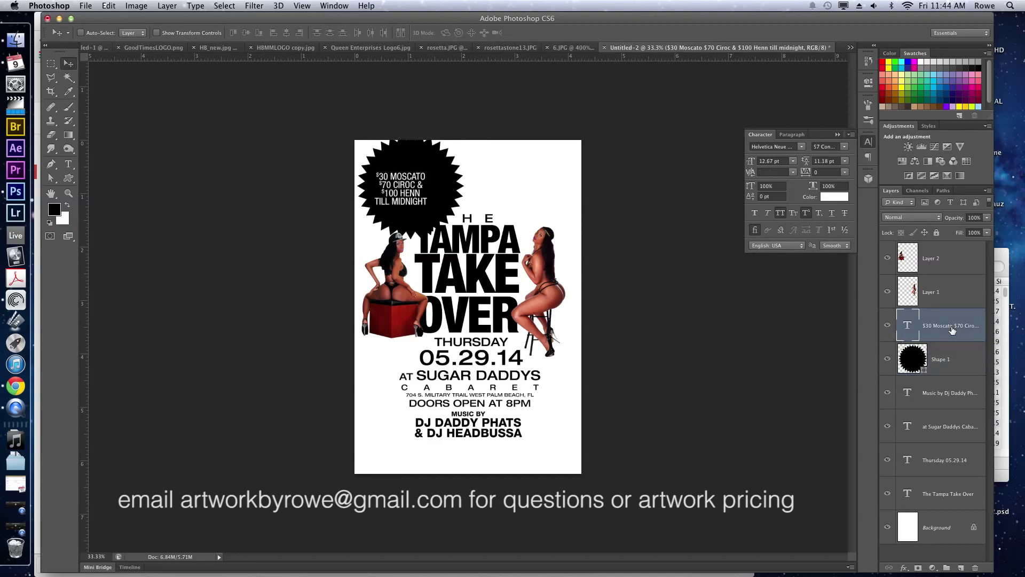
# Shrink the seal to 73% and move it behind the price text.
pyautogui.click(950, 357)
pyautogui.press('super+t')
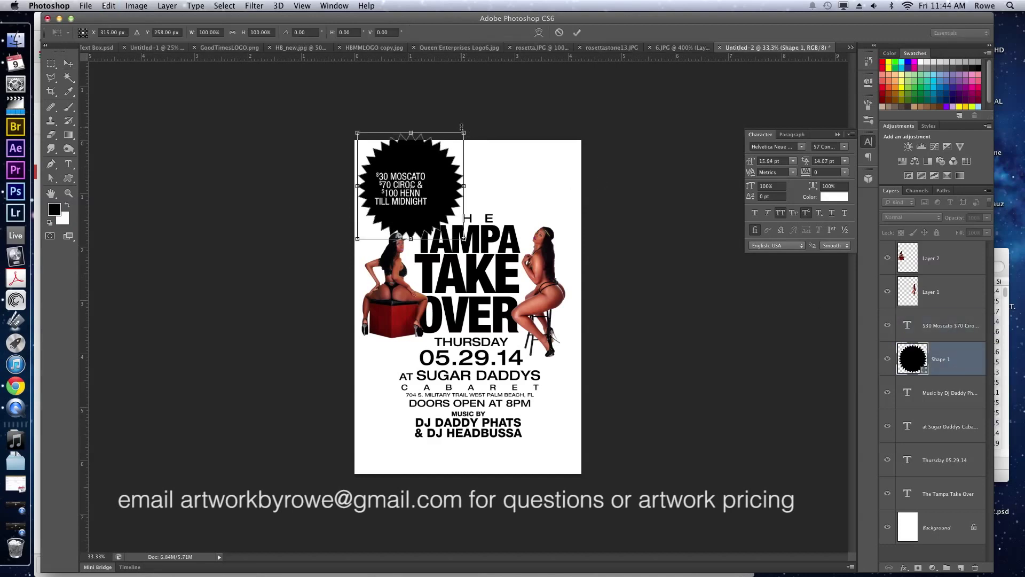
pyautogui.moveTo(466, 130); pyautogui.dragTo(429, 166)
pyautogui.press('Return')
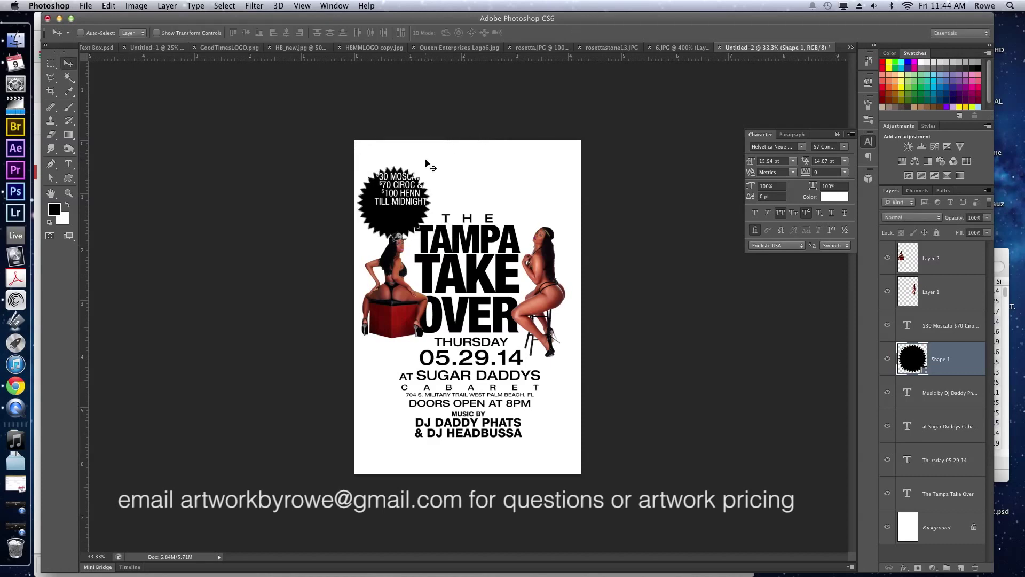
pyautogui.moveTo(426, 221); pyautogui.dragTo(420, 320)
# Bring the seal and price text above the models and nudge them slightly up.
pyautogui.keyDown('shift'); pyautogui.keyDown('super'); pyautogui.click(422, 192); pyautogui.keyUp('super'); pyautogui.keyUp('shift')
pyautogui.press('super+t')
pyautogui.press('Return')
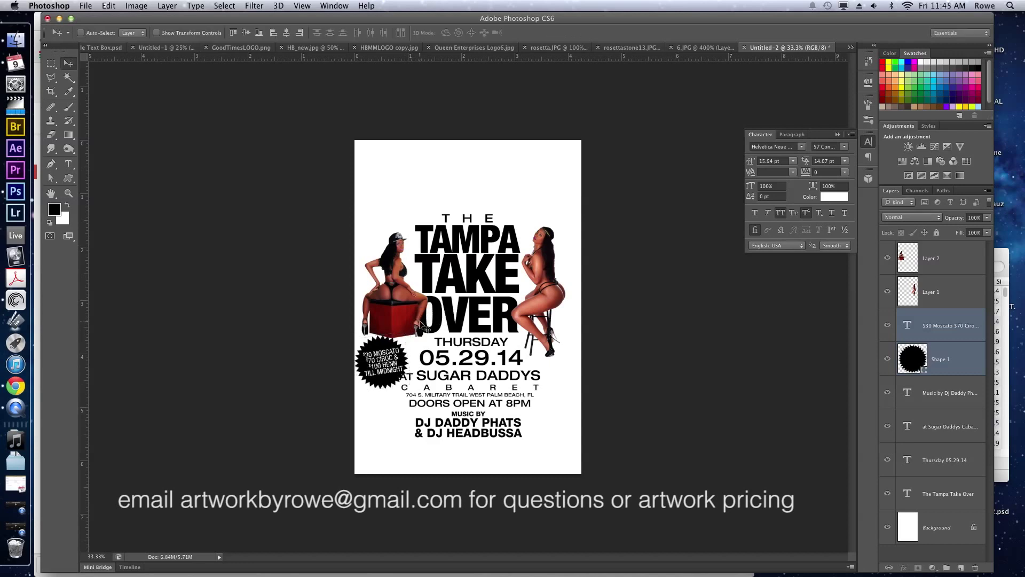
pyautogui.press('super+bracketright')
pyautogui.press('super+bracketright')
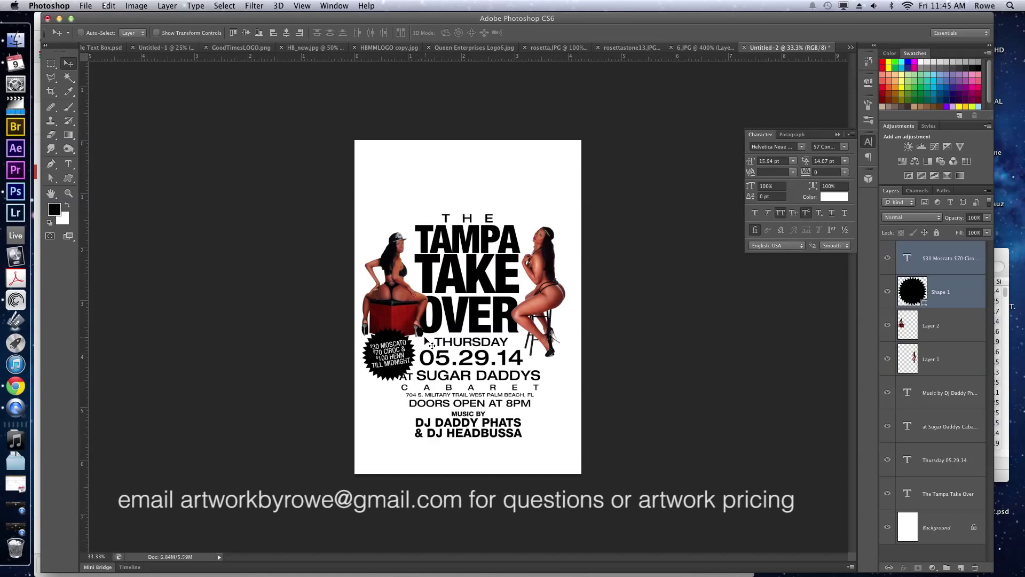
pyautogui.moveTo(408, 365); pyautogui.dragTo(414, 356)
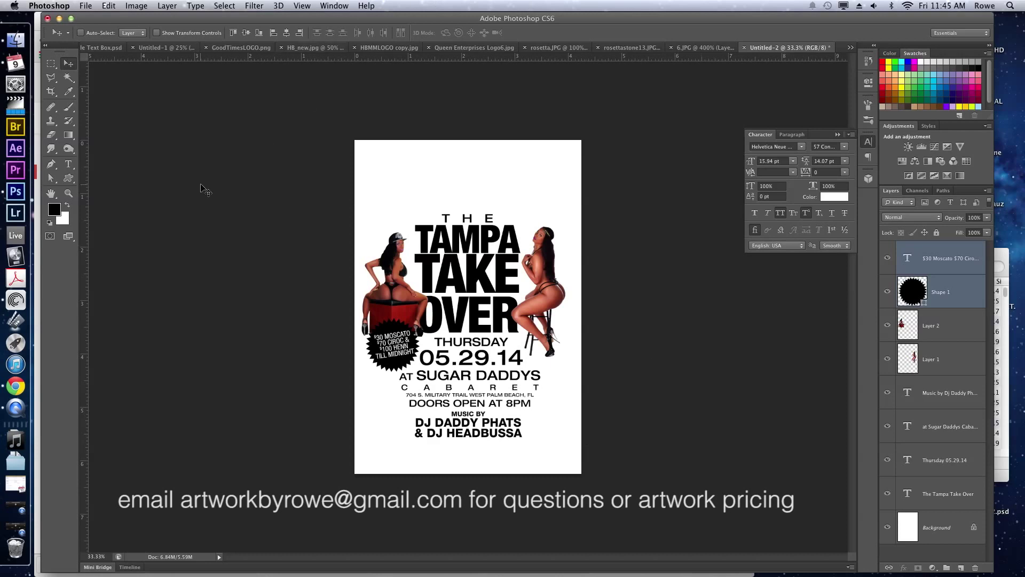
pyautogui.click(20, 387)
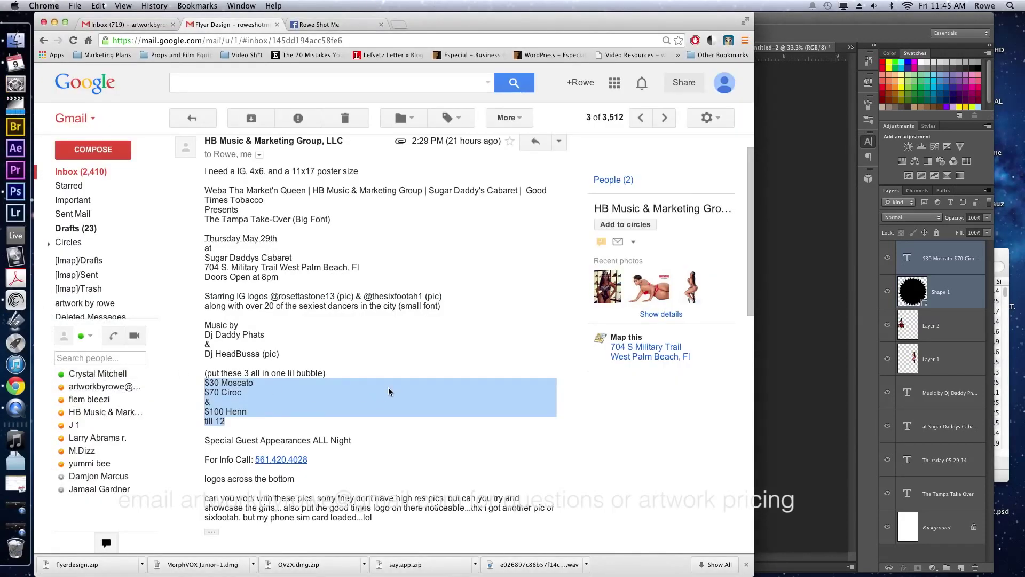
# Copy the 'Special Guest Appearances ALL Night' and For Info Call lines from the email.
pyautogui.scroll(-1, 389, 391)
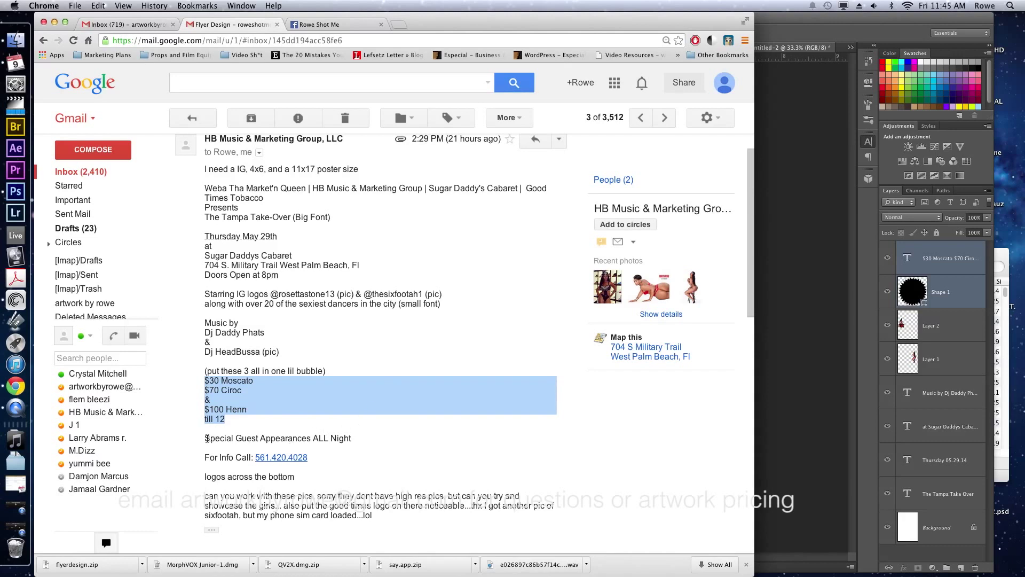
pyautogui.moveTo(206, 437); pyautogui.dragTo(343, 468)
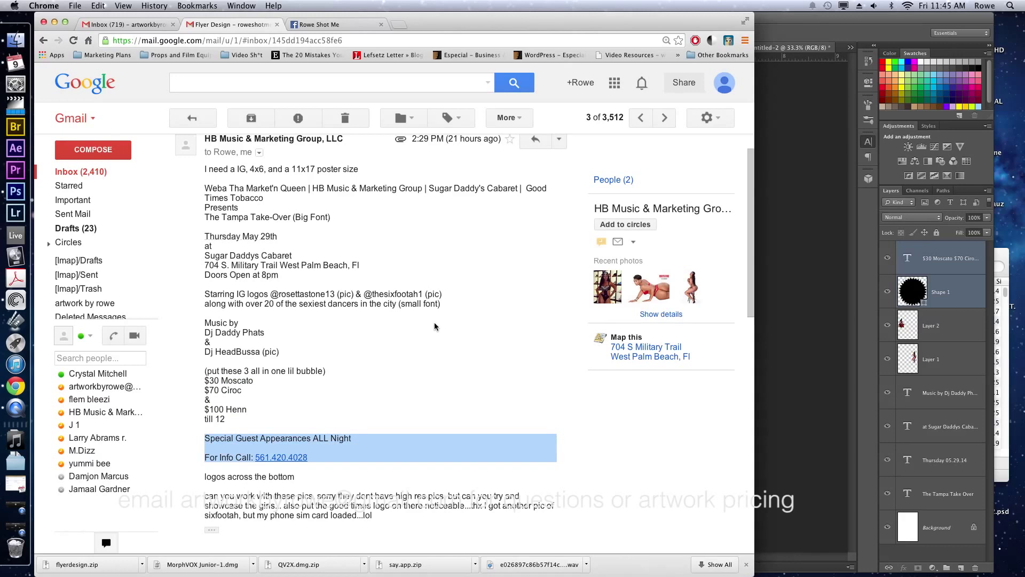
pyautogui.click(781, 329)
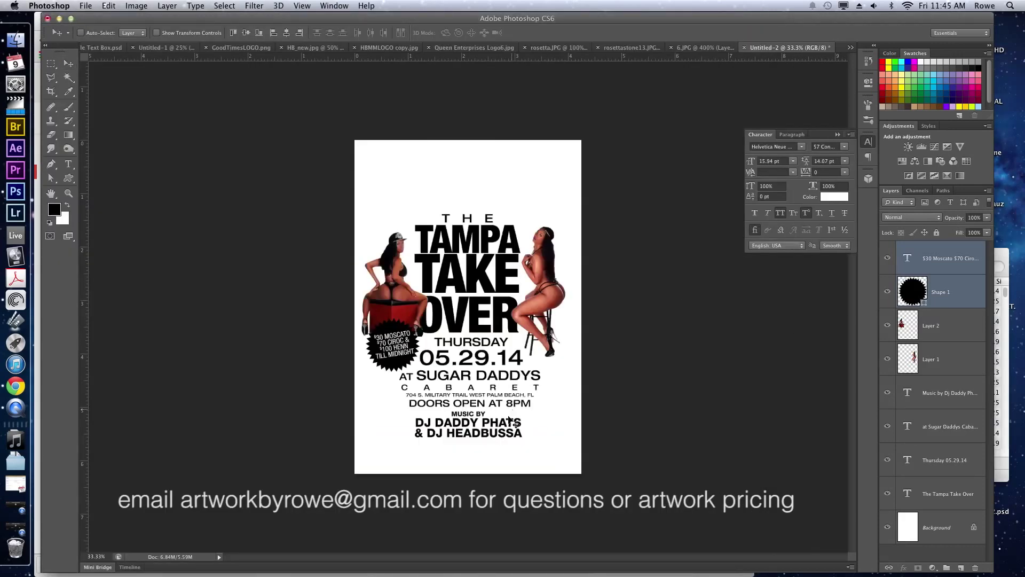
# Paste the guest and info-call lines into the DJ credits at 11.94 pt, removing the blank line.
pyautogui.press('t')
pyautogui.click(521, 430)
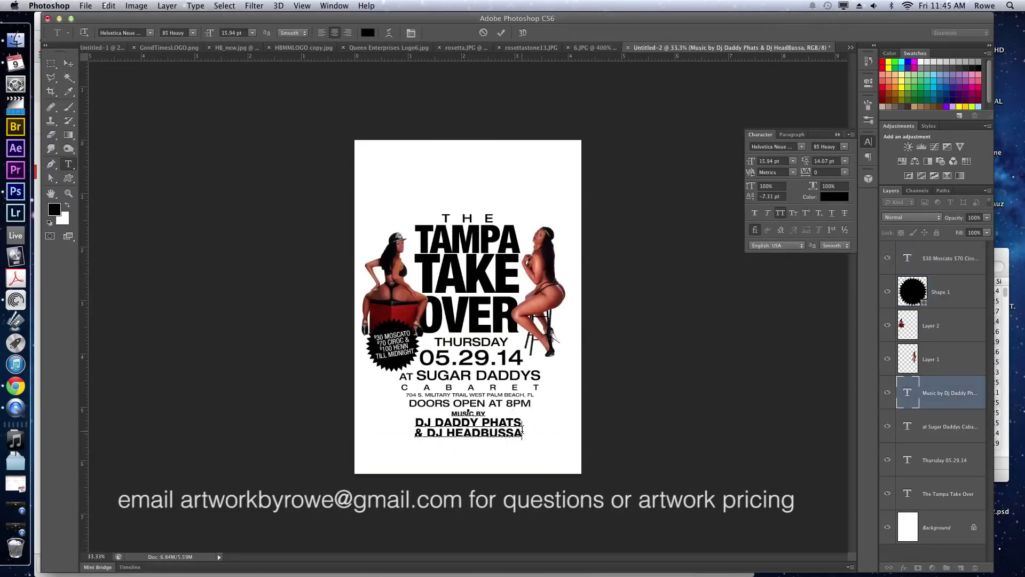
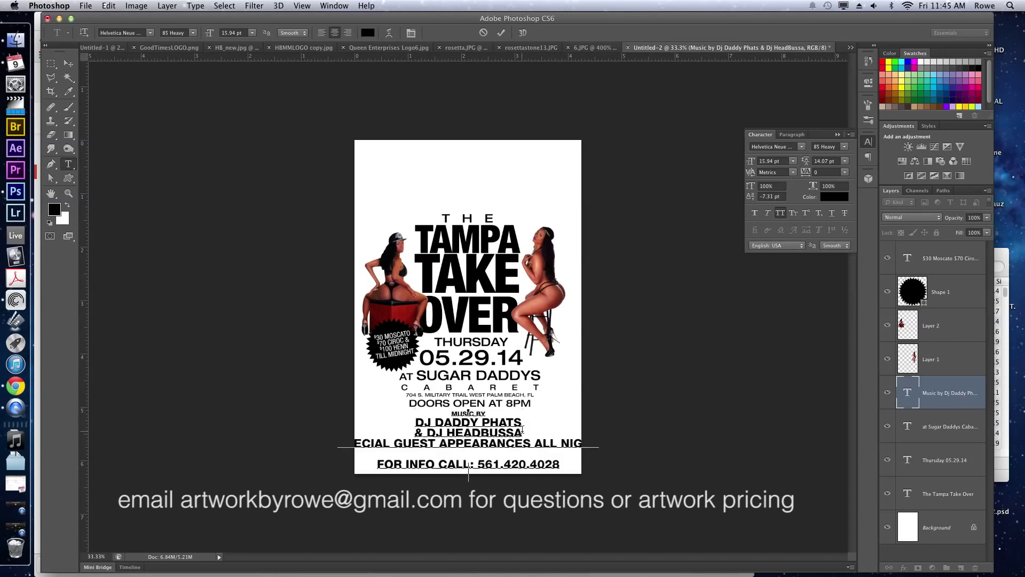
pyautogui.moveTo(548, 463); pyautogui.dragTo(376, 464)
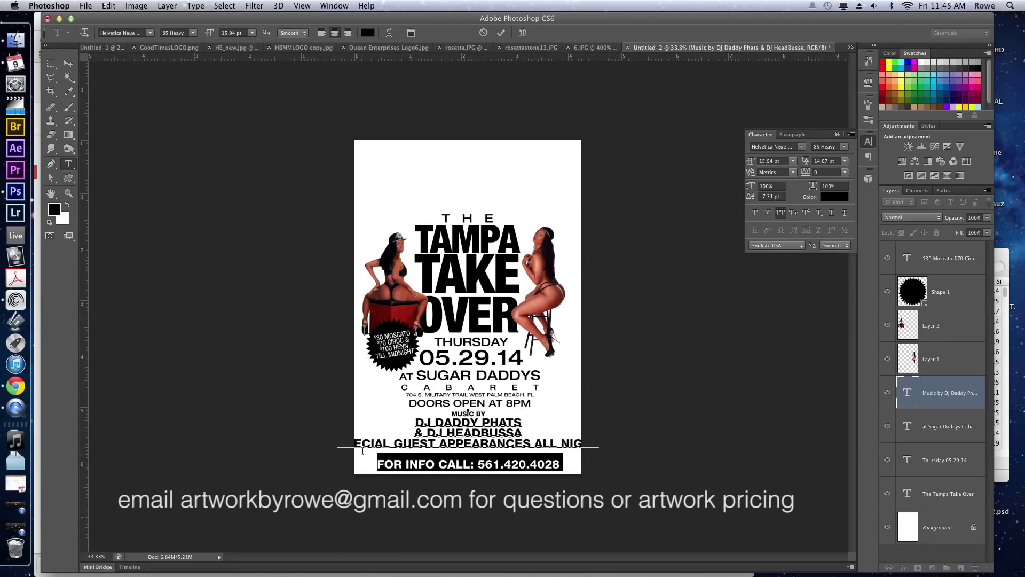
pyautogui.keyDown('shift'); pyautogui.click(316, 426); pyautogui.keyUp('shift')
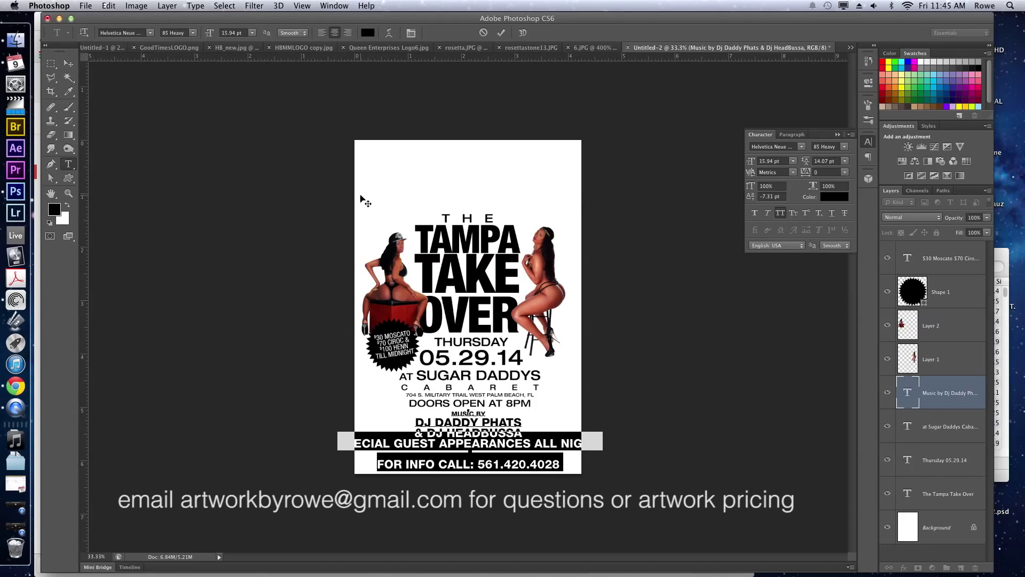
pyautogui.click(766, 160)
pyautogui.press('Down')
pyautogui.press('Down')
pyautogui.press('Down')
pyautogui.press('Down')
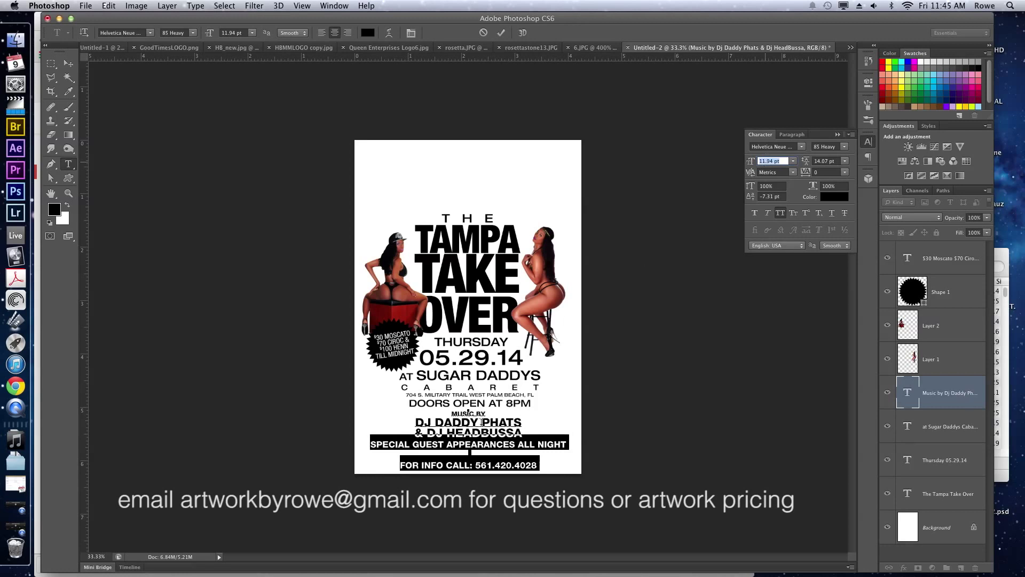
pyautogui.click(472, 452)
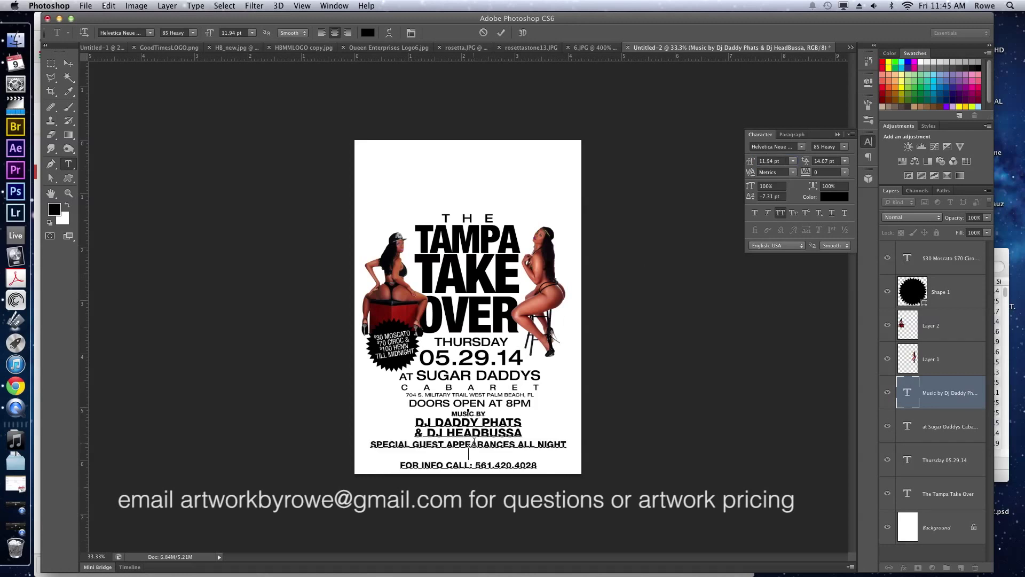
pyautogui.press('Delete')
# Give both new lines a 0 pt baseline shift and 9.94 pt size.
pyautogui.moveTo(370, 441); pyautogui.dragTo(507, 470)
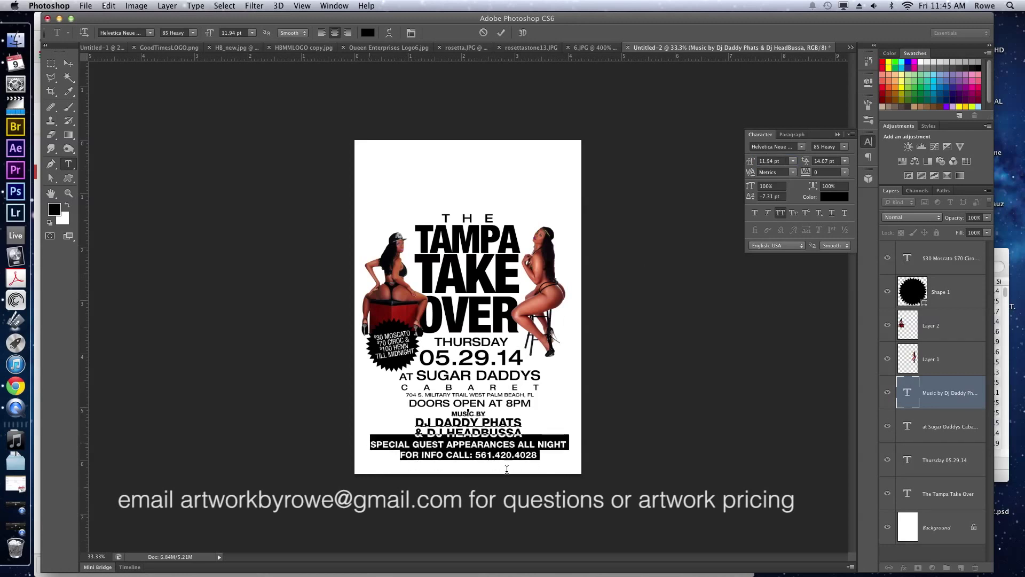
pyautogui.click(772, 196)
pyautogui.write('1')
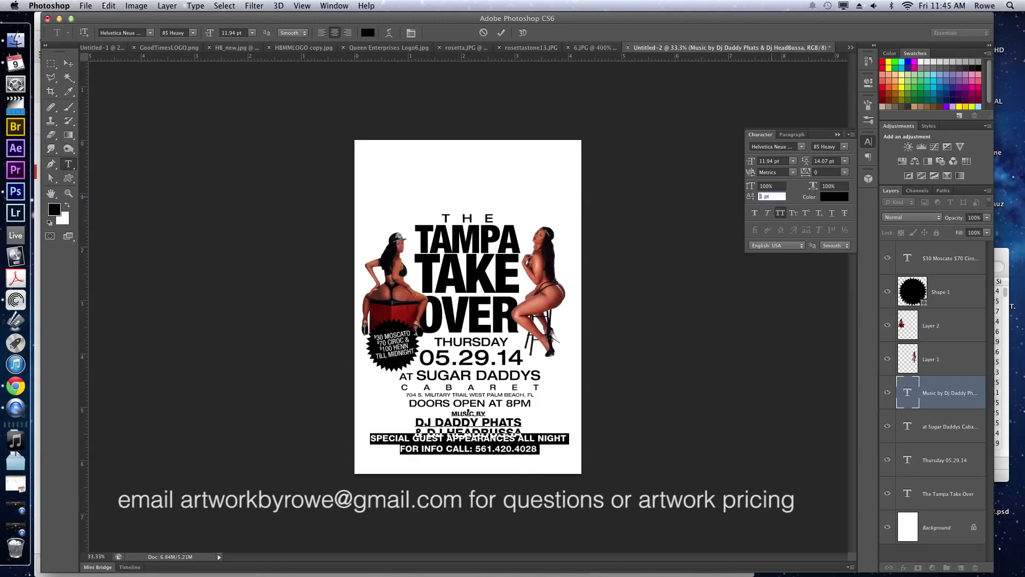
pyautogui.press('Down')
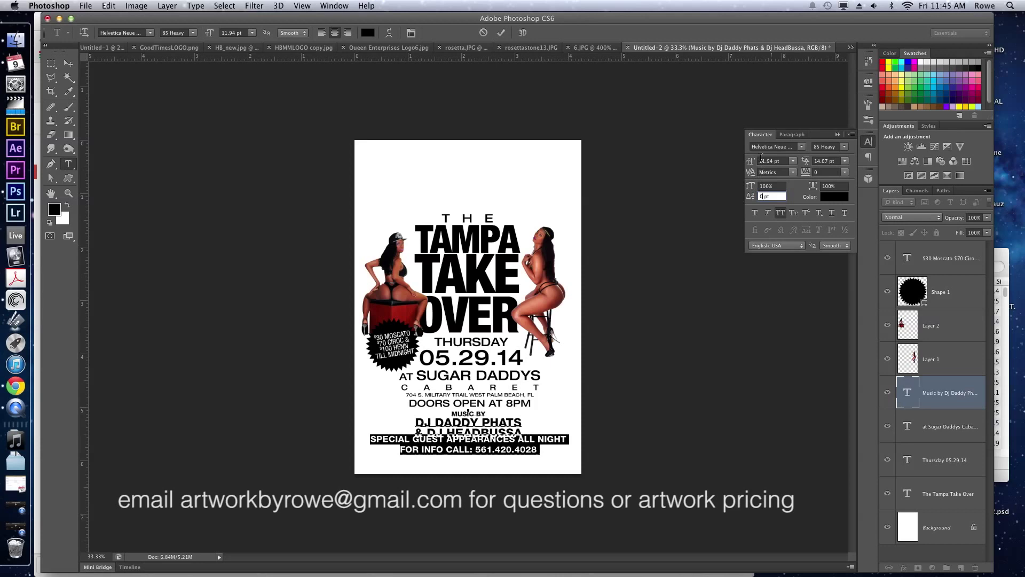
pyautogui.click(761, 161)
pyautogui.press('Down')
pyautogui.press('Down')
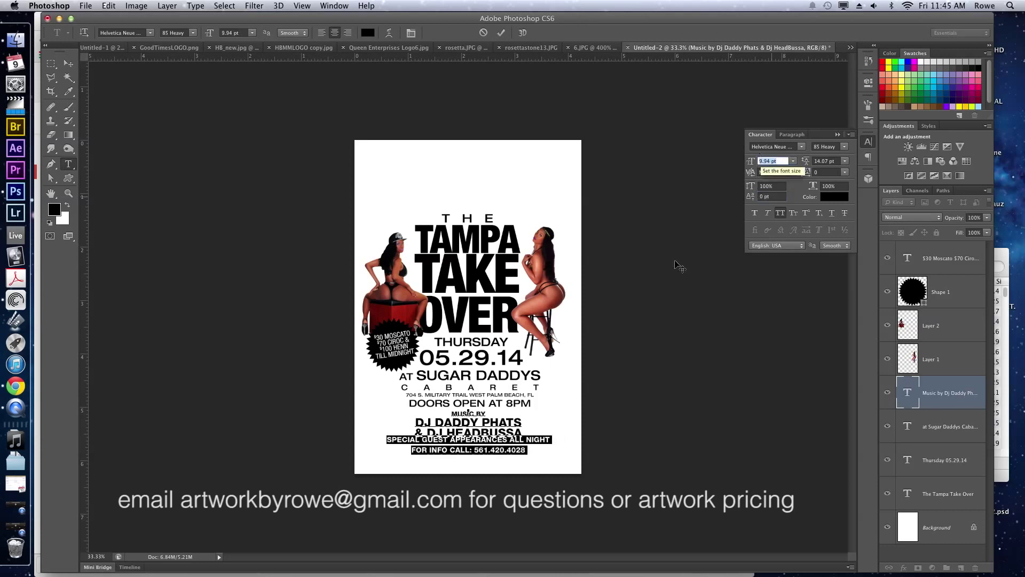
# Raise the SPECIAL GUEST APPEARANCES ALL NIGHT line's leading to 18.07 pt.
pyautogui.tripleClick(502, 440)
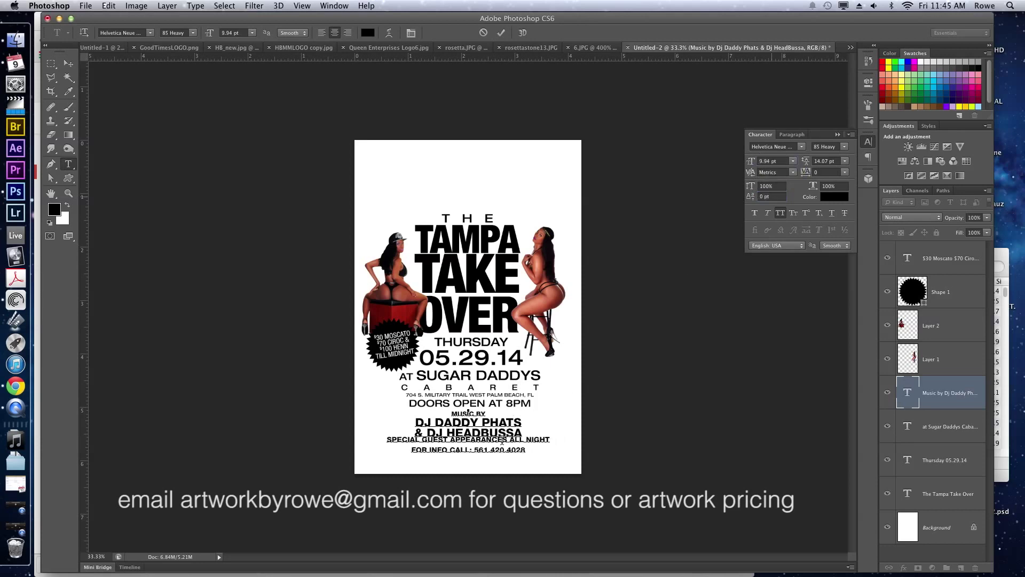
pyautogui.click(827, 159)
pyautogui.press('Up')
pyautogui.press('Up')
pyautogui.press('Up')
pyautogui.press('Up')
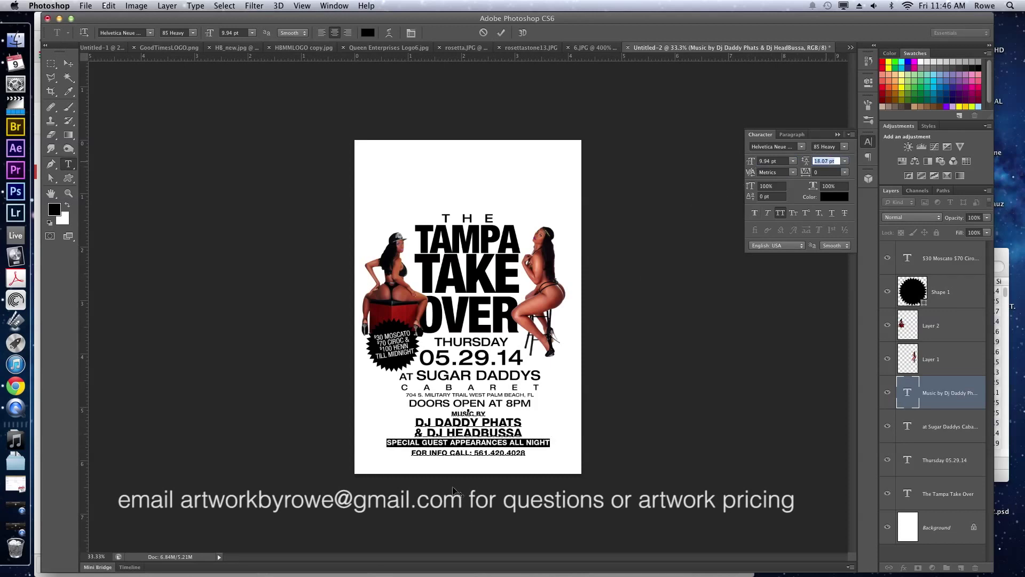
pyautogui.click(450, 443)
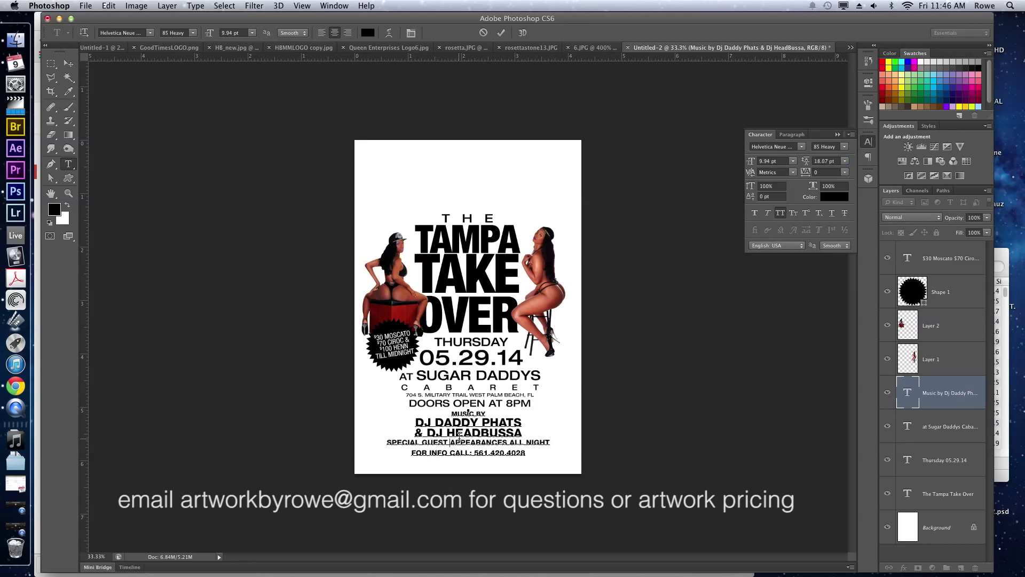
pyautogui.tripleClick(462, 452)
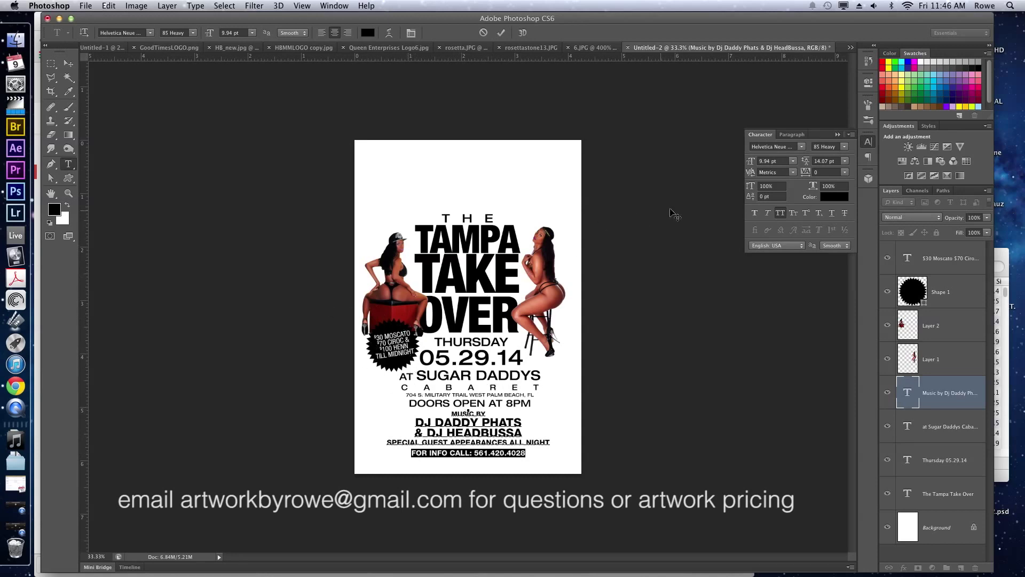
# Try 75 Bold, then 25 Ultra Light, on the info line and tighten its leading to 10.07 pt.
pyautogui.click(769, 160)
pyautogui.click(836, 143)
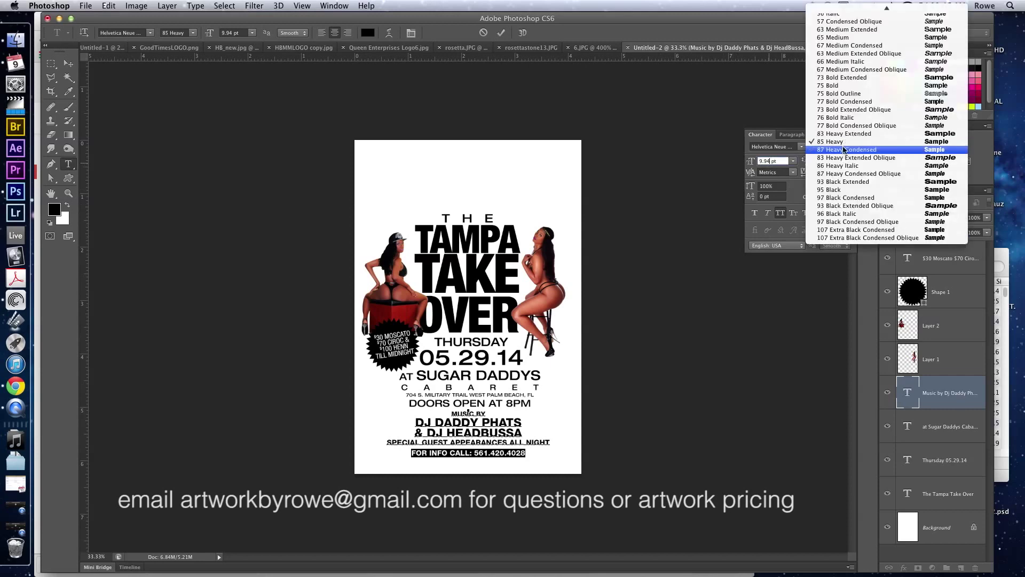
pyautogui.click(855, 119)
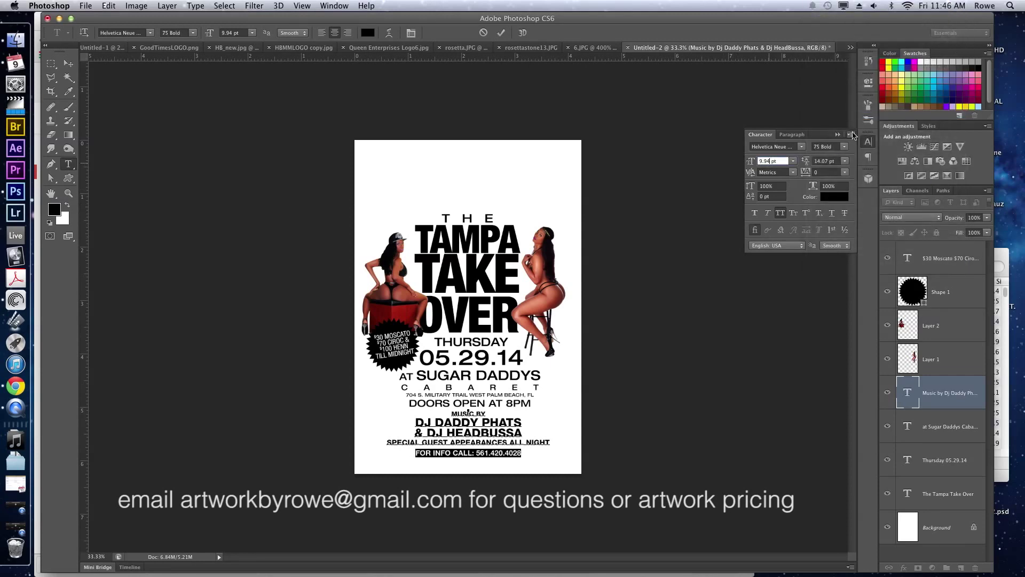
pyautogui.click(842, 152)
pyautogui.scroll(5, 882, 106)
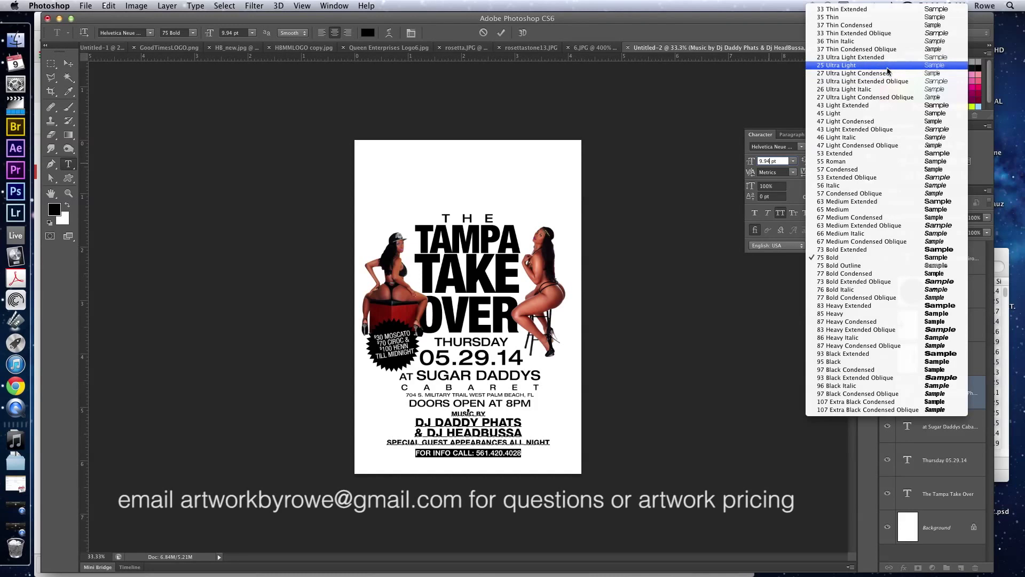
pyautogui.click(888, 65)
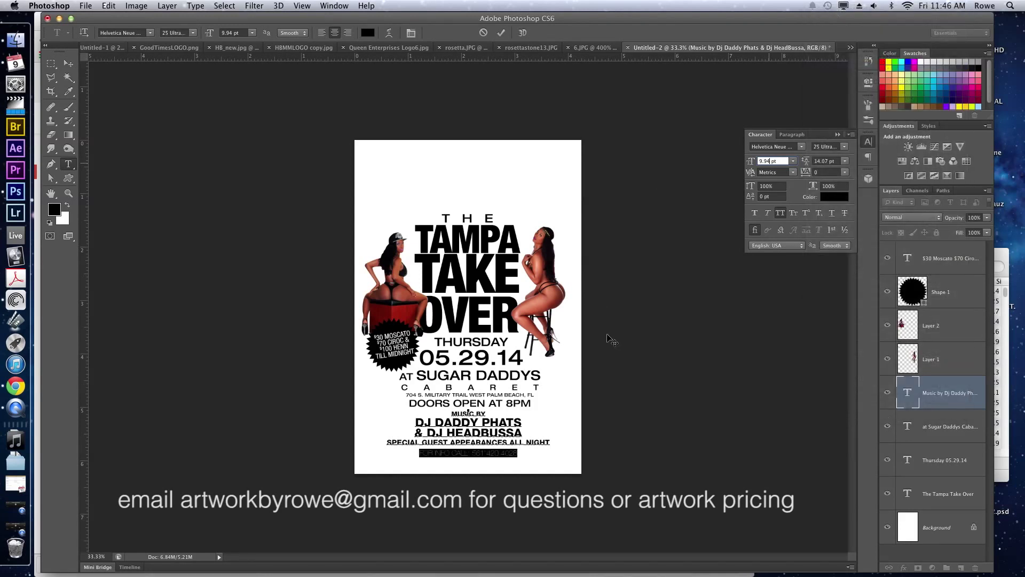
pyautogui.click(831, 160)
pyautogui.press('Down')
pyautogui.press('Down')
pyautogui.press('Down')
pyautogui.press('Down')
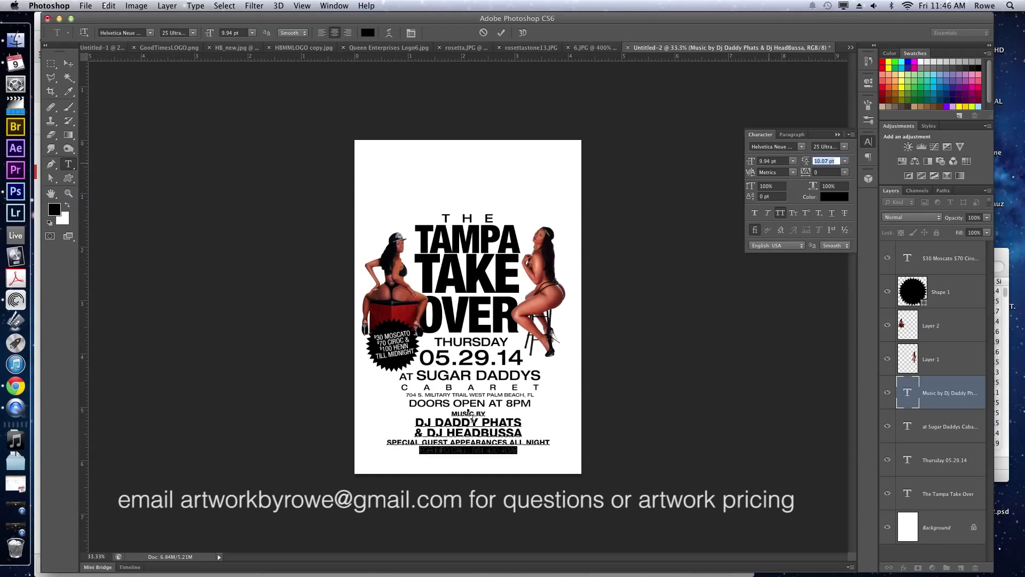
pyautogui.click(467, 449)
# Make the phone number 65 Medium and FOR INFO CALL 35 Thin.
pyautogui.keyDown('shift'); pyautogui.click(409, 445); pyautogui.keyUp('shift')
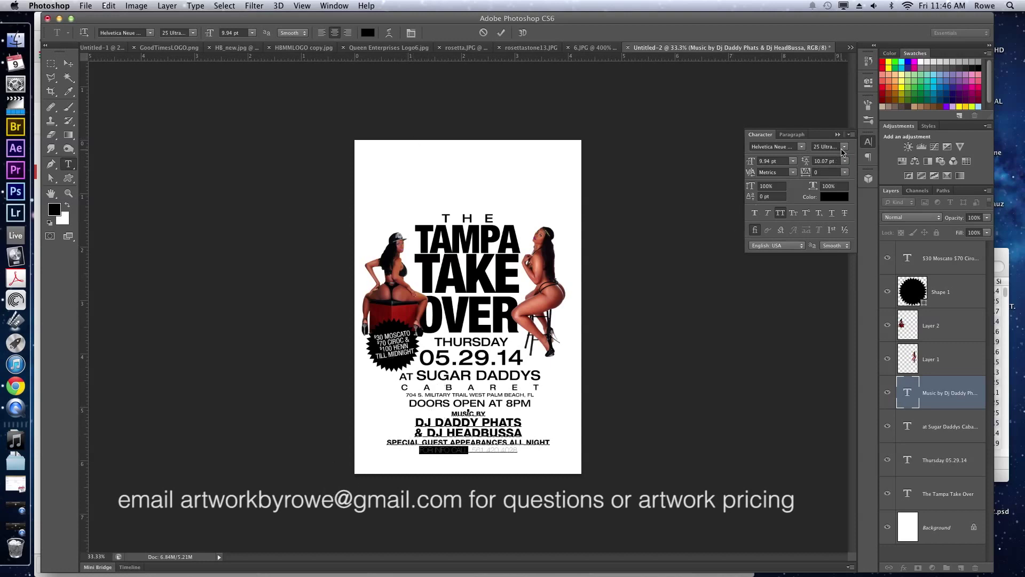
pyautogui.moveTo(470, 451); pyautogui.dragTo(527, 454)
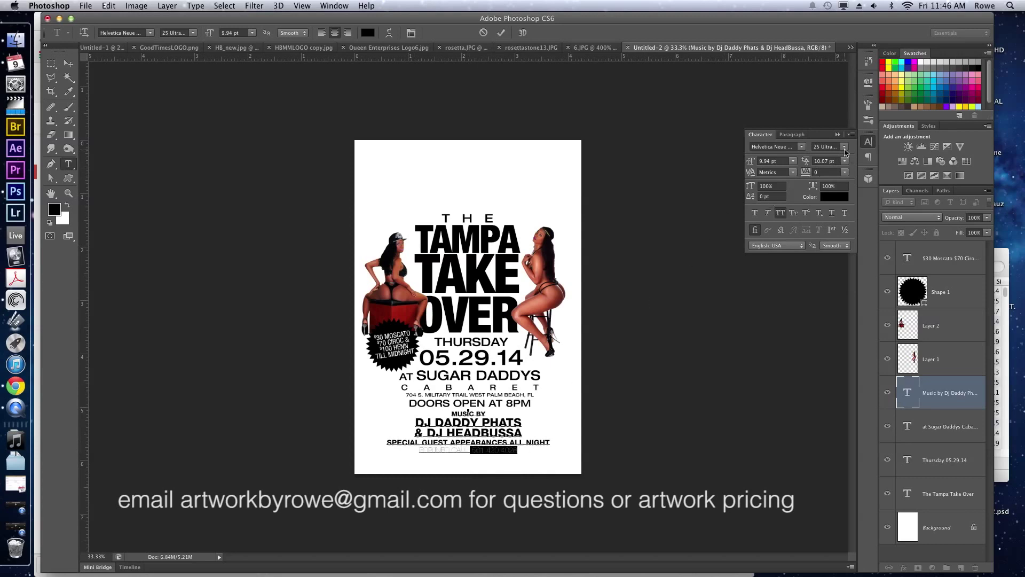
pyautogui.click(844, 148)
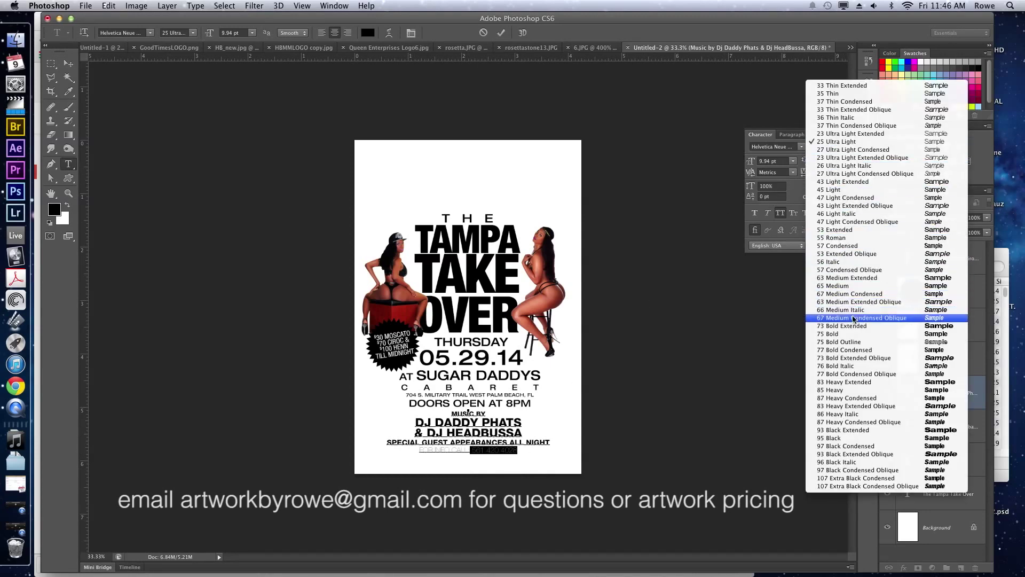
pyautogui.click(853, 286)
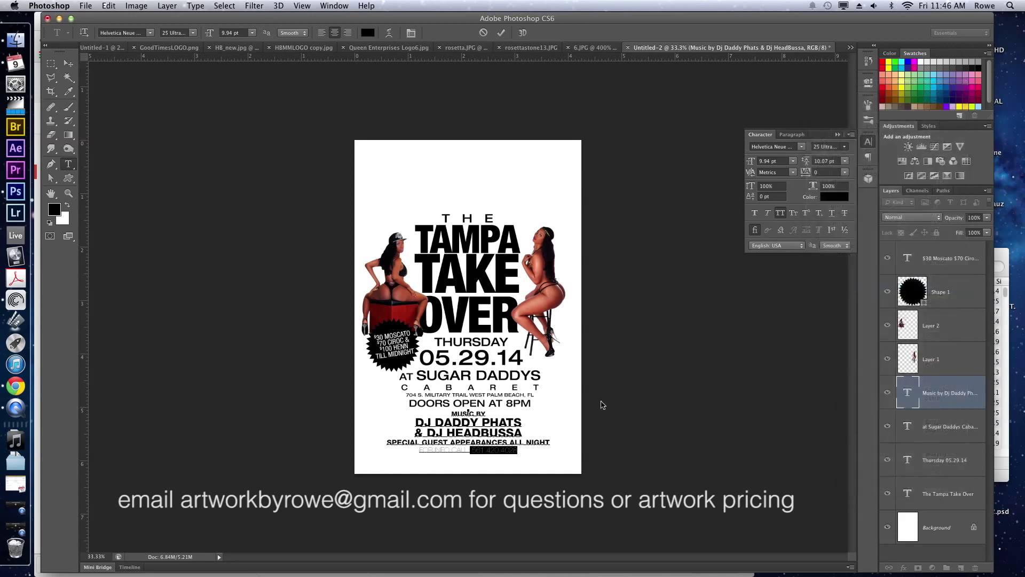
pyautogui.moveTo(470, 450); pyautogui.dragTo(419, 452)
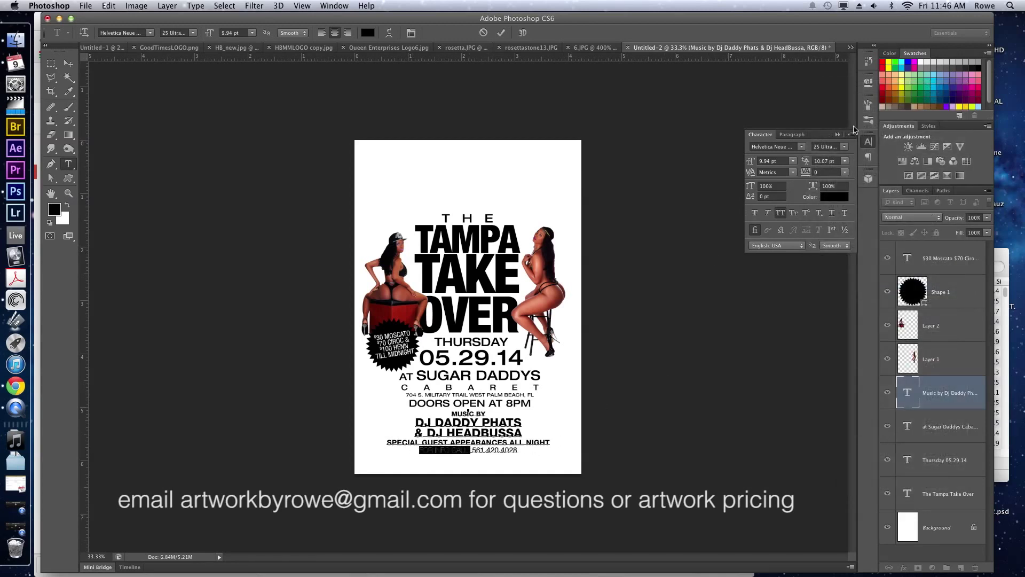
pyautogui.click(844, 147)
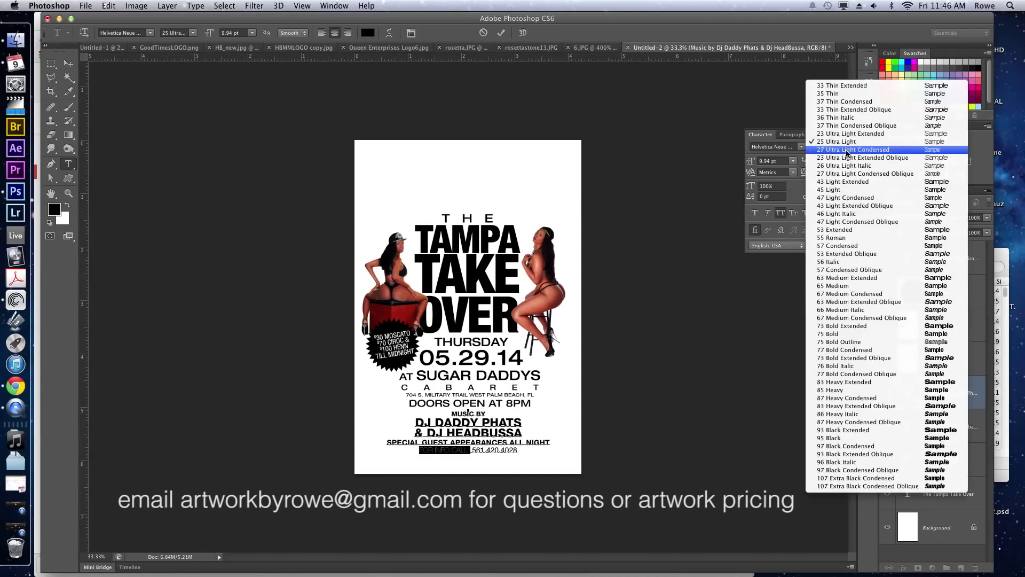
pyautogui.click(849, 94)
pyautogui.click(451, 450)
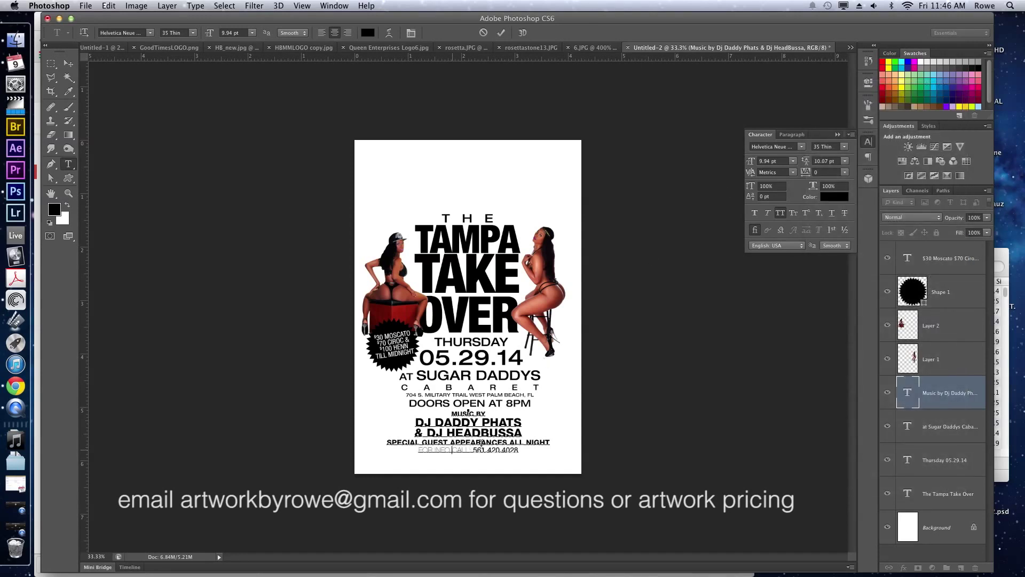
# Commit the info line edit and bring the client's Gmail message to the front.
pyautogui.press('super+Return')
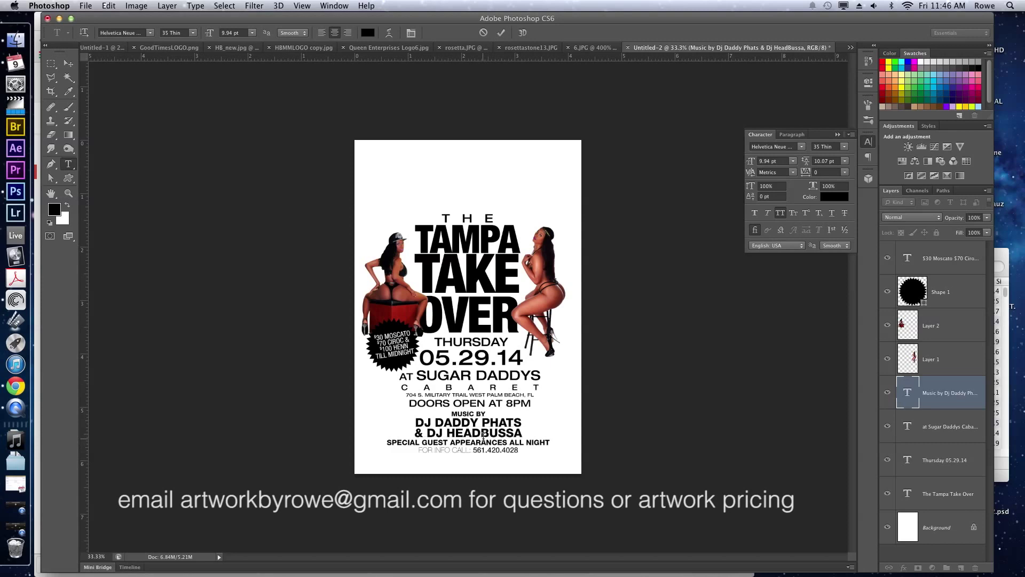
pyautogui.press('v')
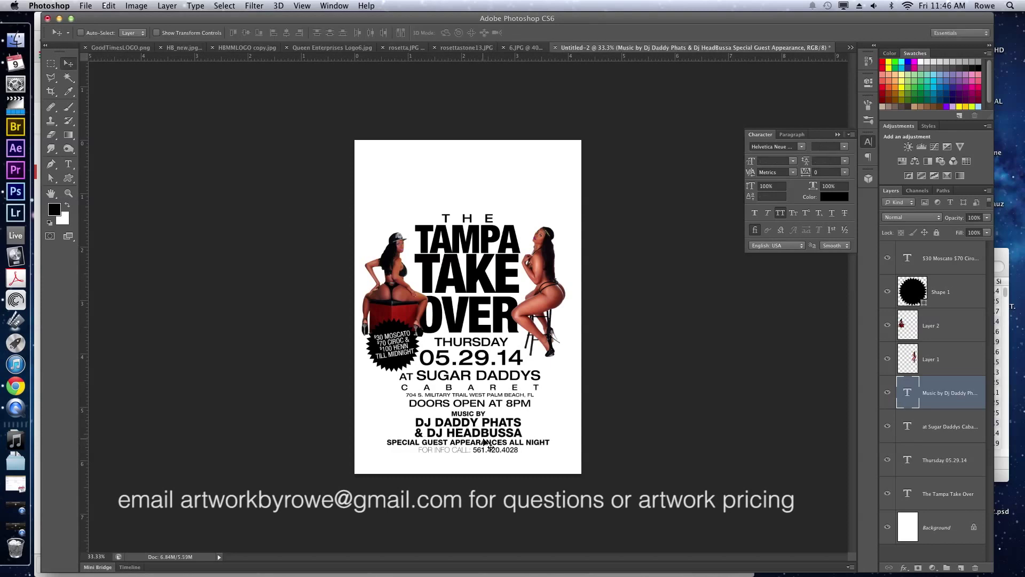
pyautogui.click(25, 390)
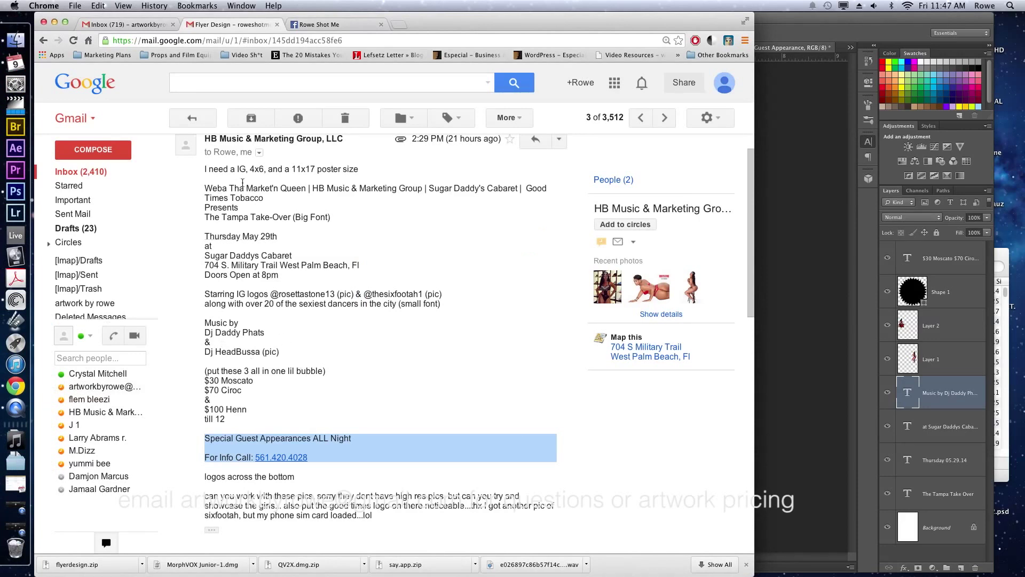
# Copy the email line from Weba Tha Market'n Queen through Good Times Tobacco, then go back to Photoshop.
pyautogui.moveTo(263, 197); pyautogui.dragTo(206, 190)
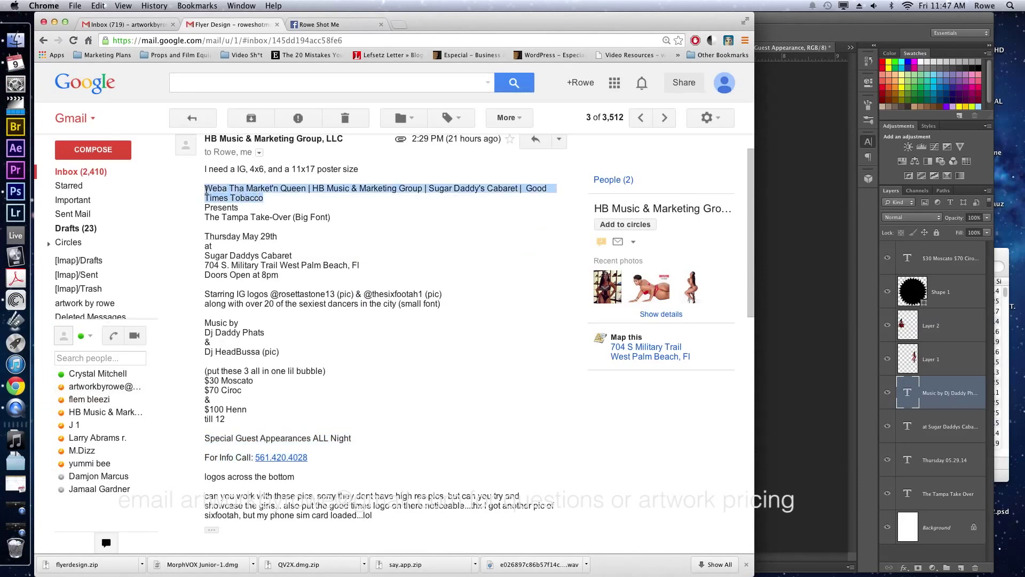
pyautogui.press('super+c')
pyautogui.click(784, 211)
# Paste the presenters line at the flyer's top as 8 pt 45 Light text.
pyautogui.press('t')
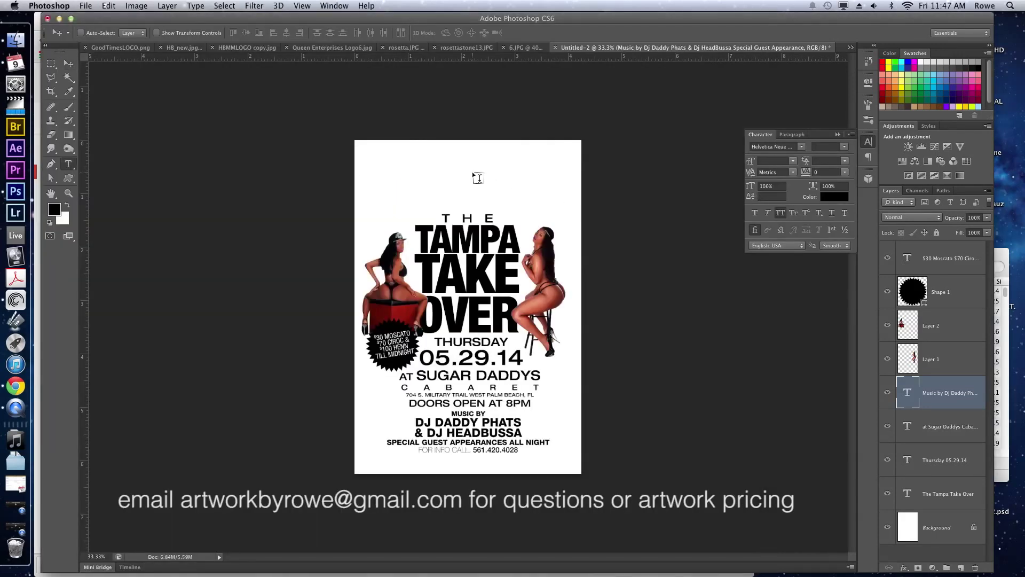
pyautogui.click(472, 171)
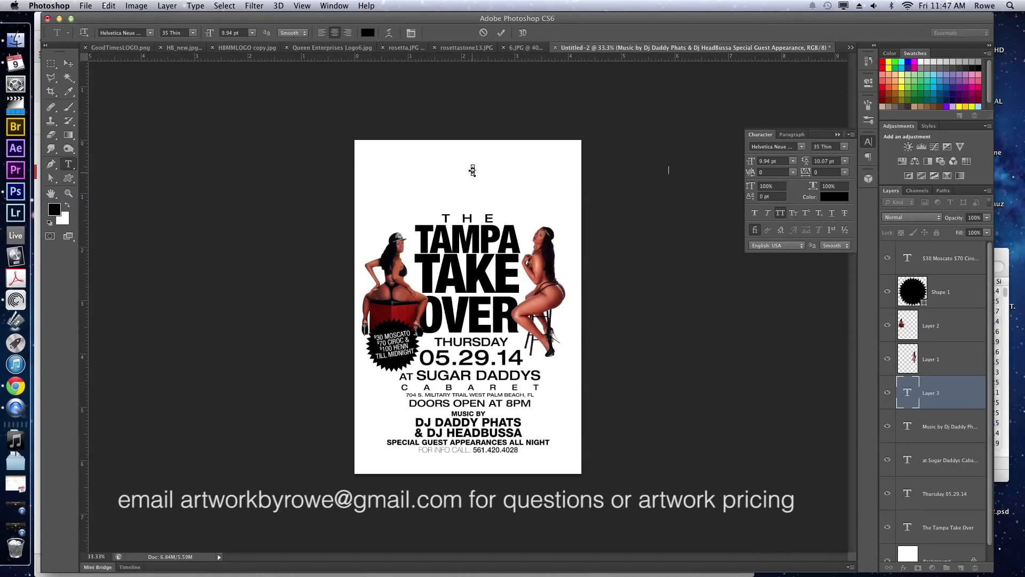
pyautogui.press('super+v')
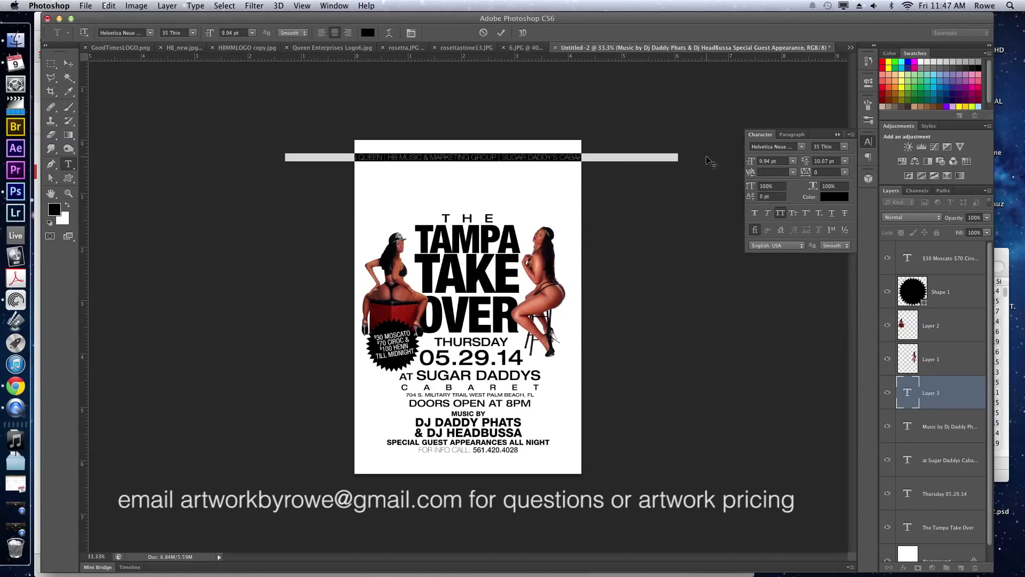
pyautogui.moveTo(771, 161); pyautogui.dragTo(743, 159)
pyautogui.write('8')
pyautogui.press('Return')
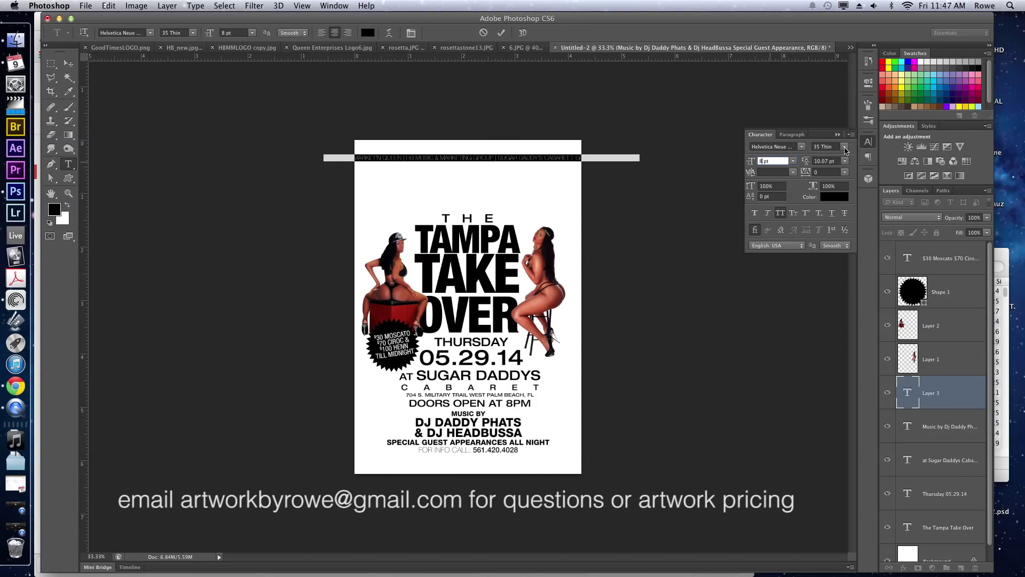
pyautogui.click(845, 150)
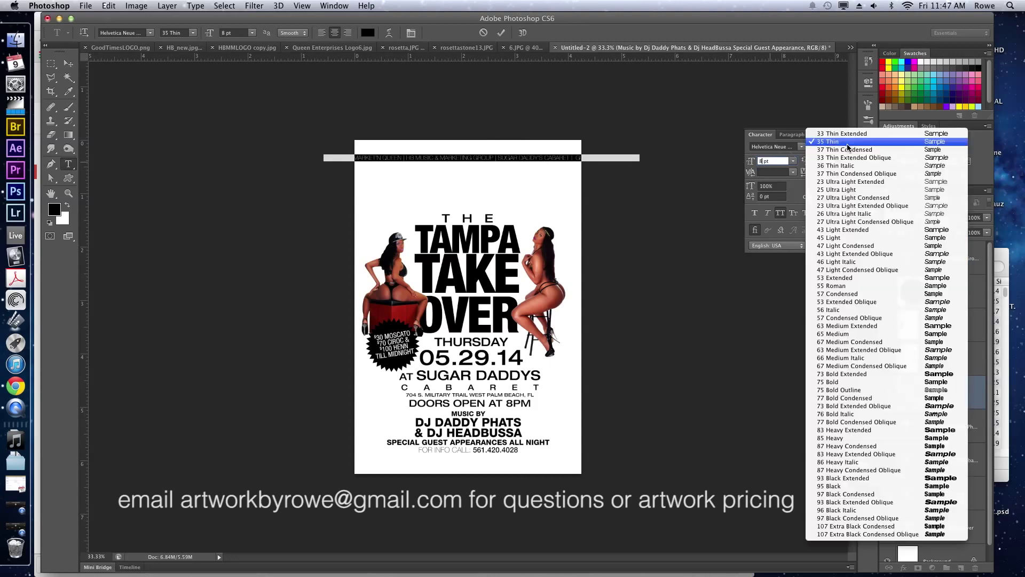
pyautogui.click(847, 242)
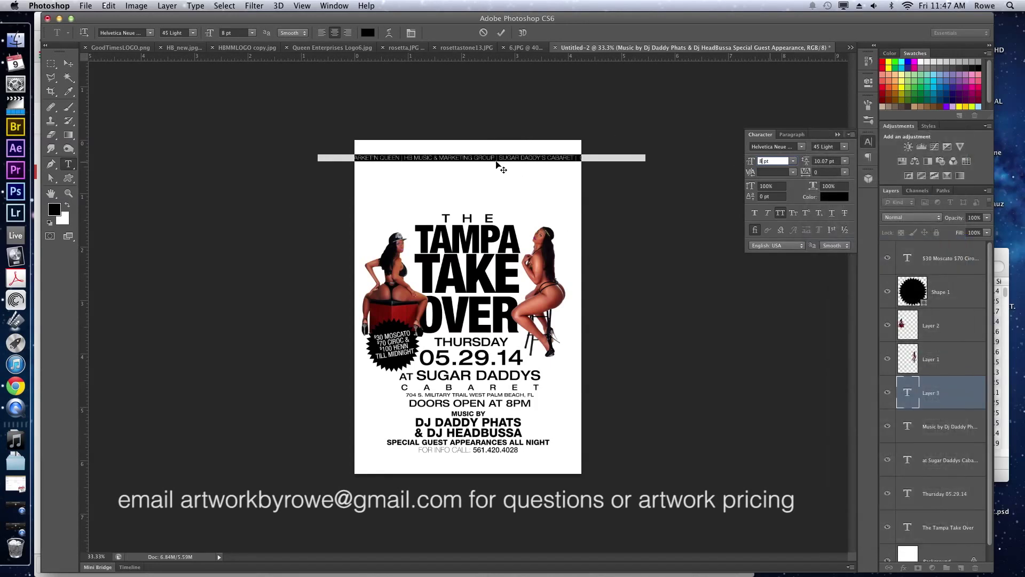
pyautogui.click(499, 159)
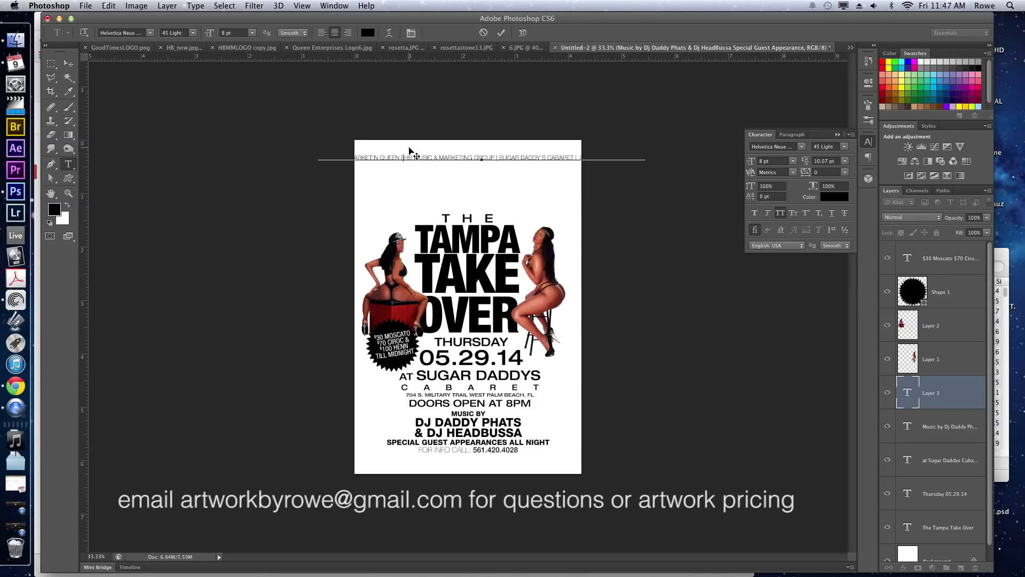
# Split the presenters onto separate lines, add PRESENTS..., make the names 65 Medium, and commit.
pyautogui.press('Return')
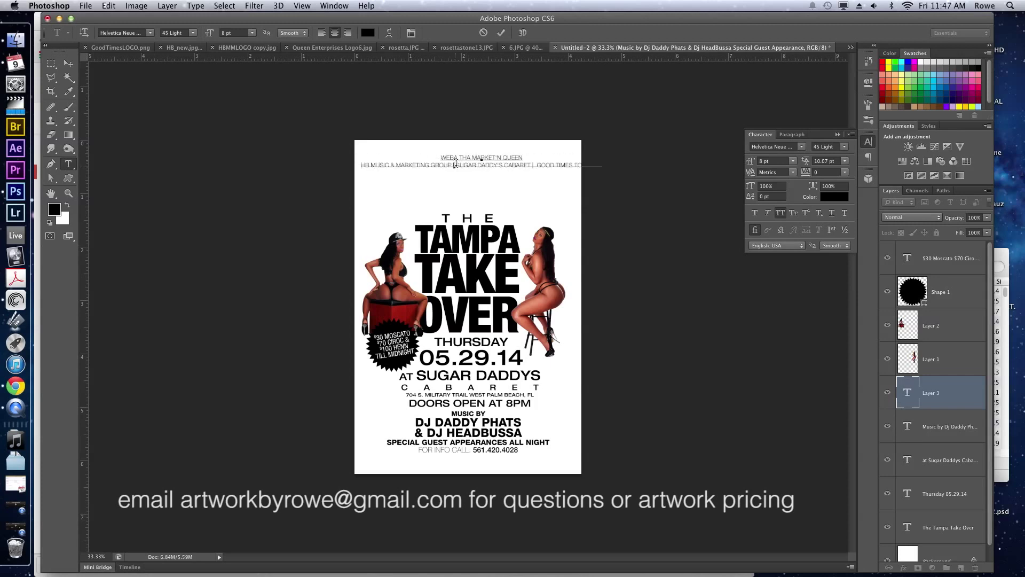
pyautogui.press('BackSpace')
pyautogui.press('BackSpace')
pyautogui.press('Return')
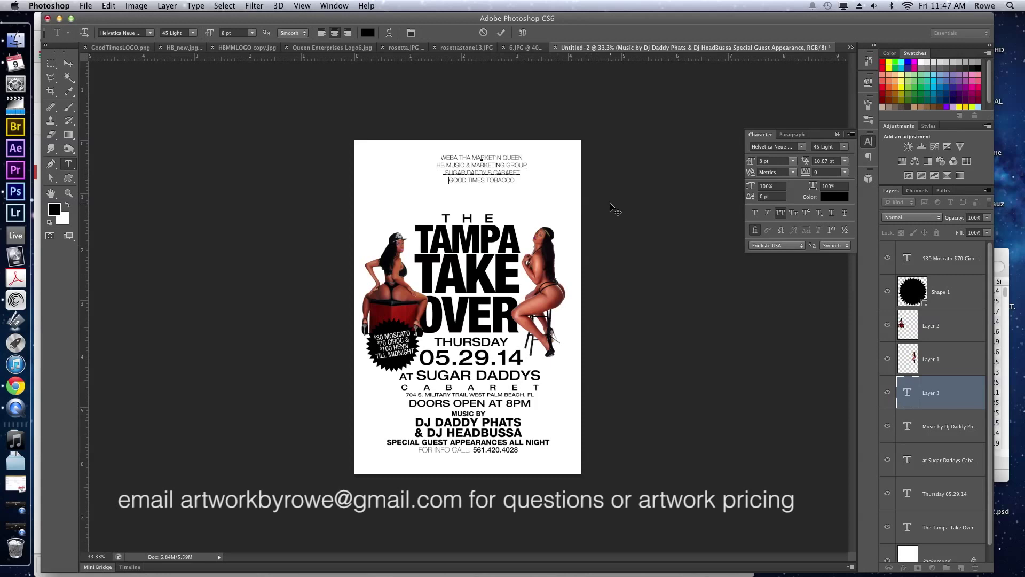
pyautogui.moveTo(534, 179); pyautogui.dragTo(527, 177)
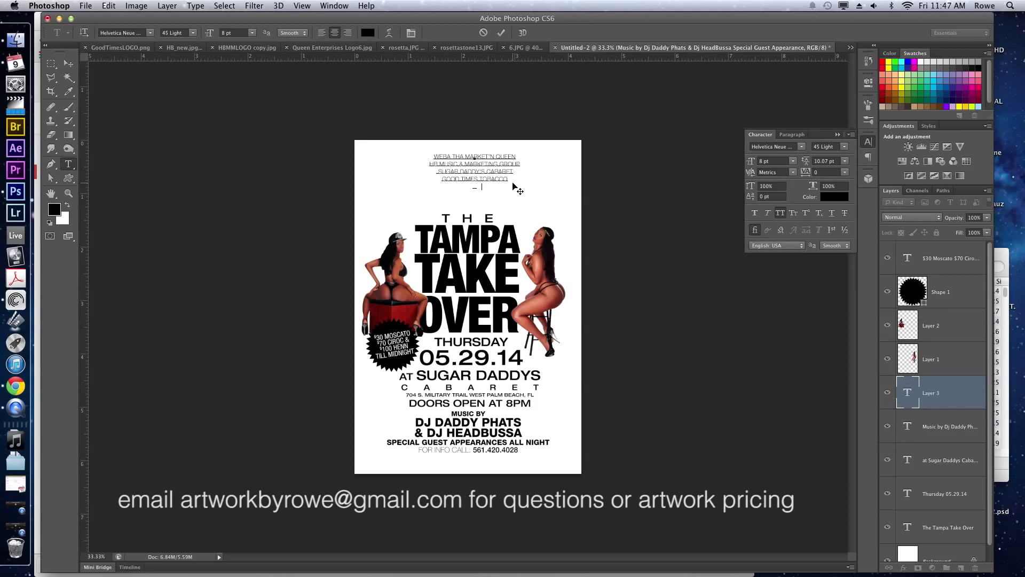
pyautogui.write('PRESENTS...')
pyautogui.press('super+shift+Up')
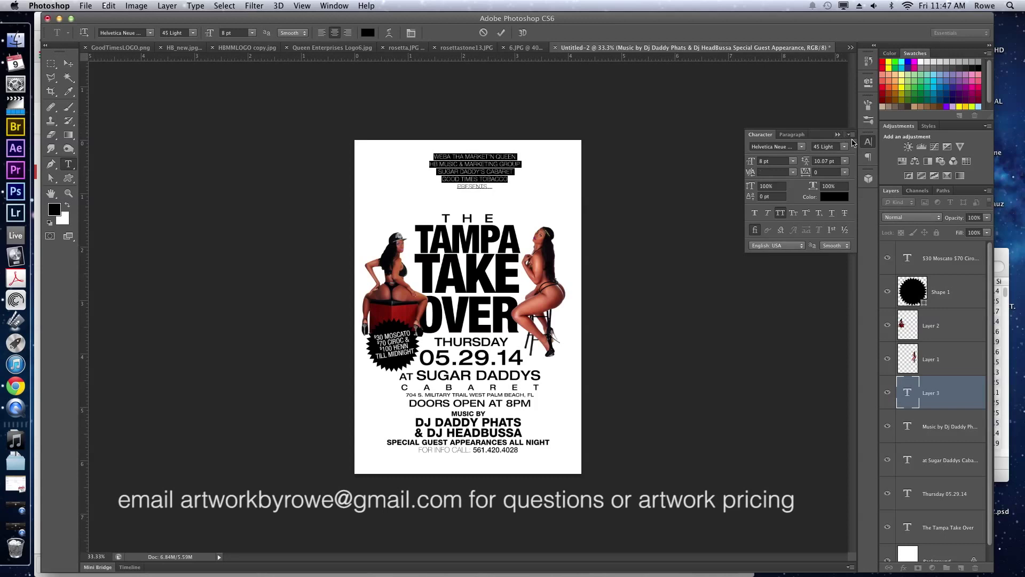
pyautogui.click(843, 147)
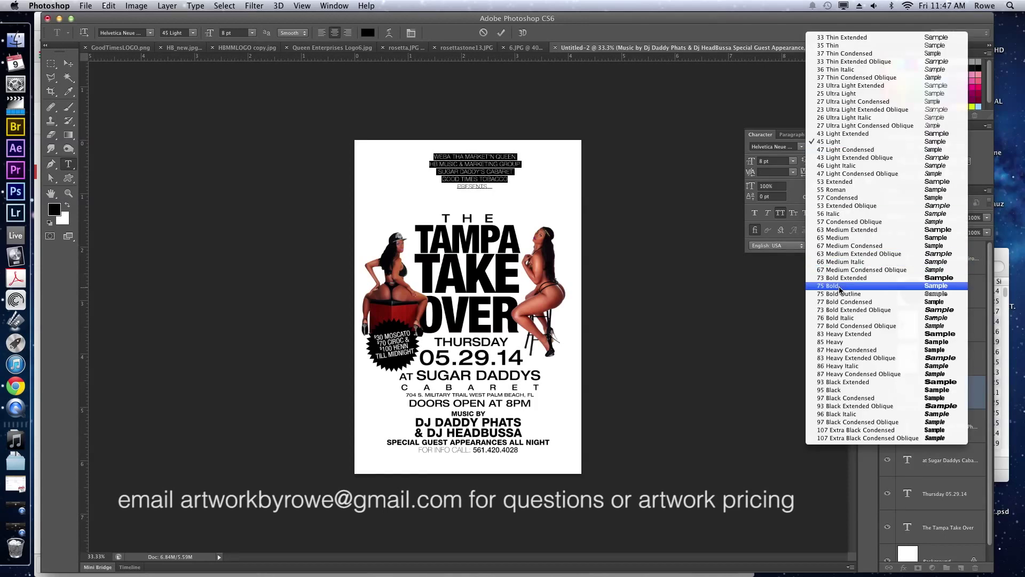
pyautogui.click(853, 238)
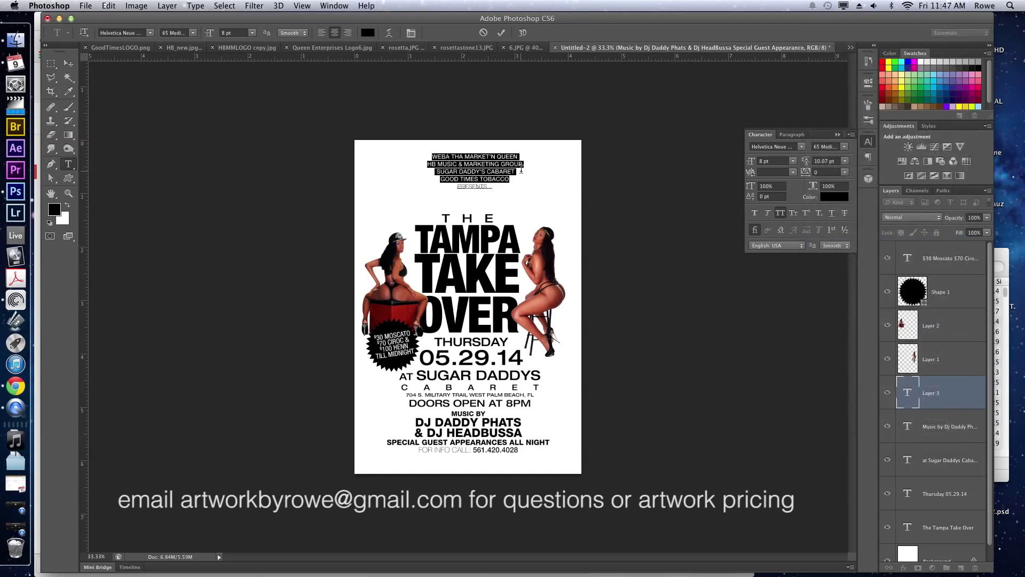
pyautogui.click(491, 157)
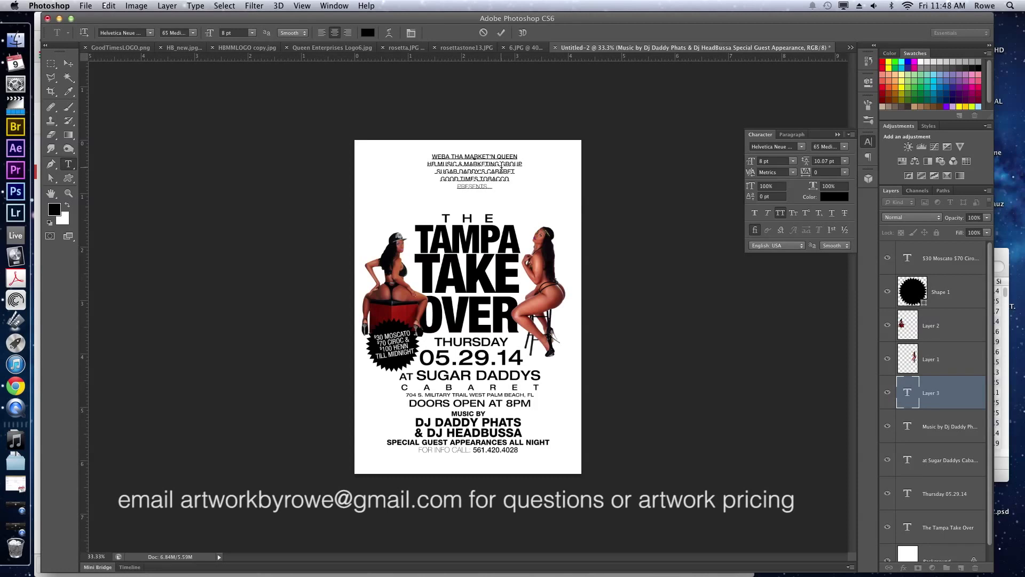
pyautogui.hotkey('ctrl', 'Return')
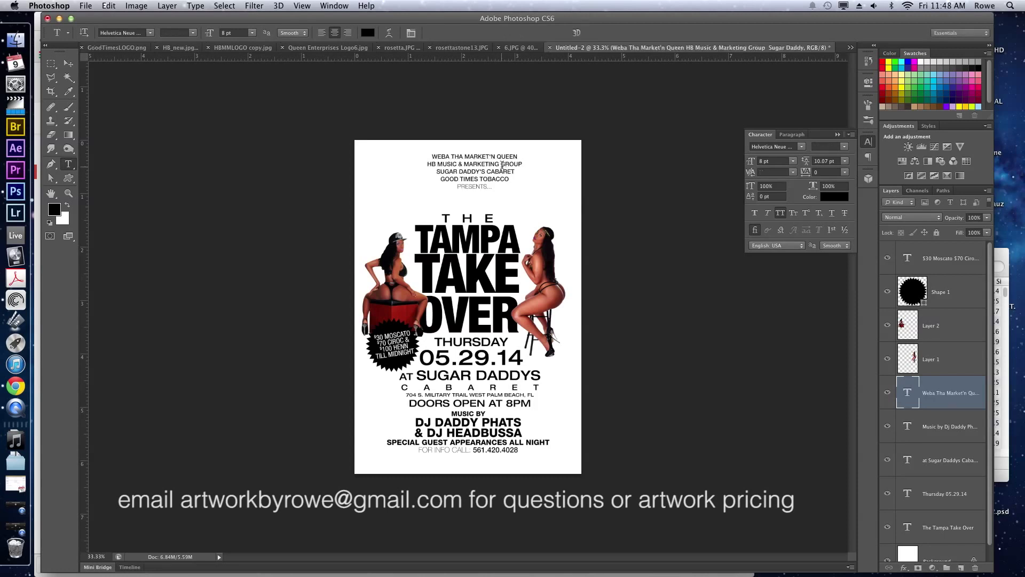
pyautogui.press('v')
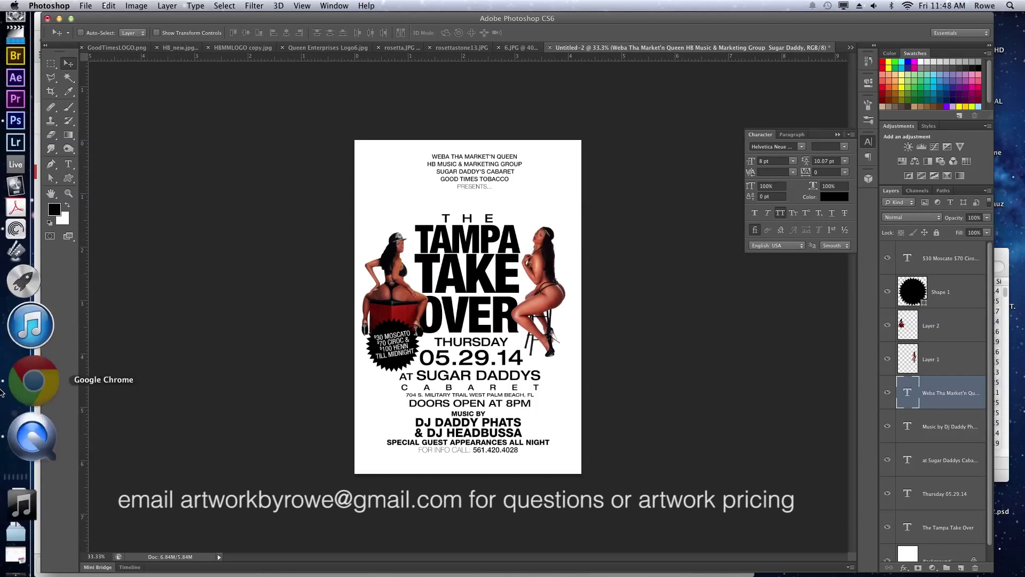
# Copy the Starring IG logos and dancers lines from the Gmail brief, then return to Photoshop.
pyautogui.click(24, 441)
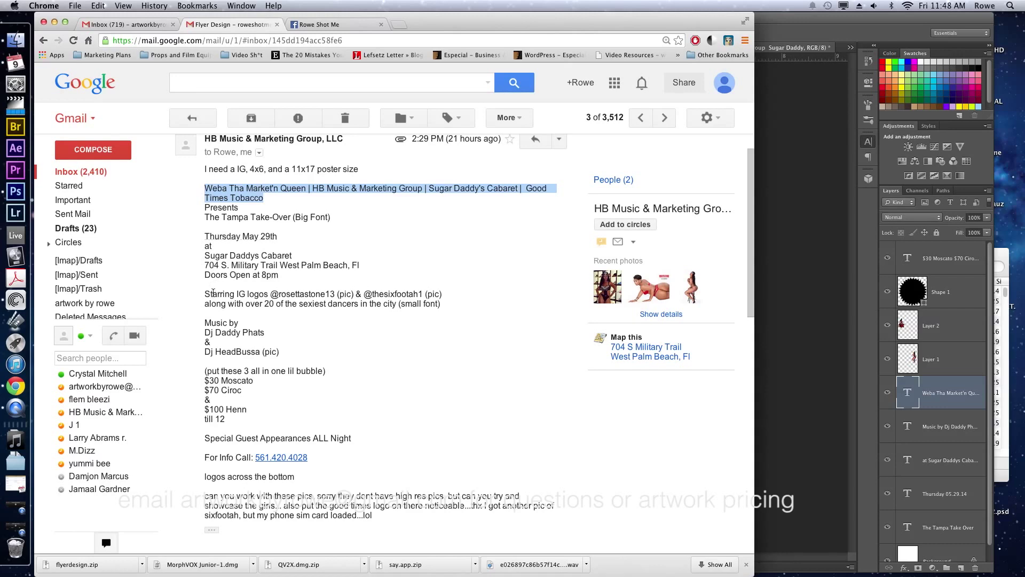
pyautogui.doubleClick(207, 293)
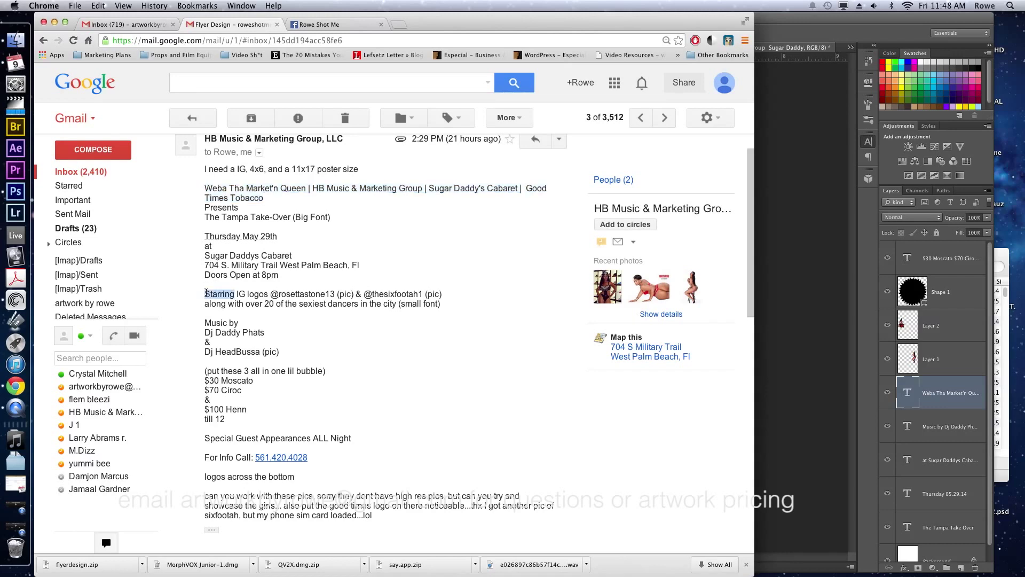
pyautogui.click(206, 292)
pyautogui.moveTo(206, 293); pyautogui.dragTo(394, 303)
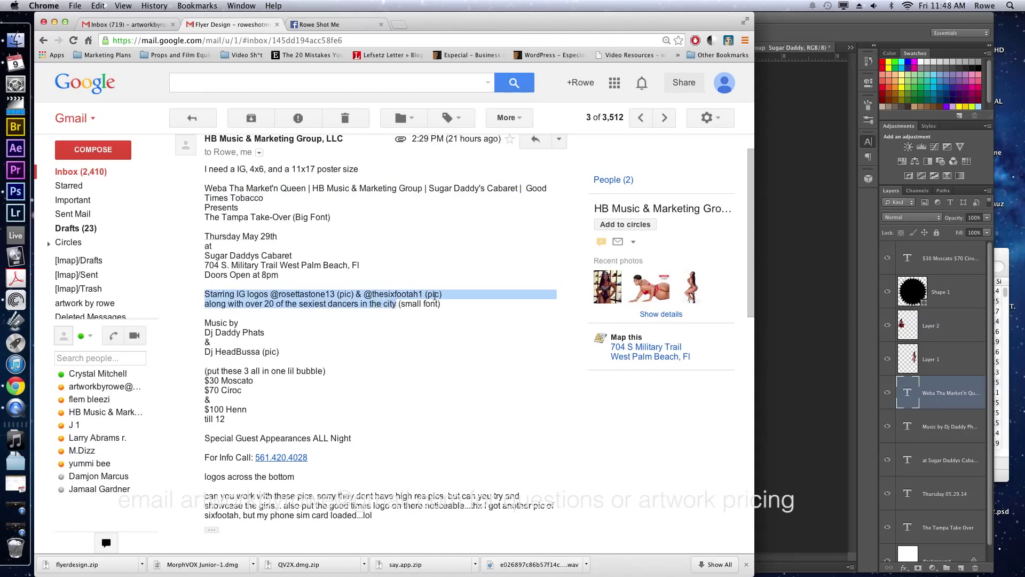
pyautogui.press('super+c')
pyautogui.press('super+Tab')
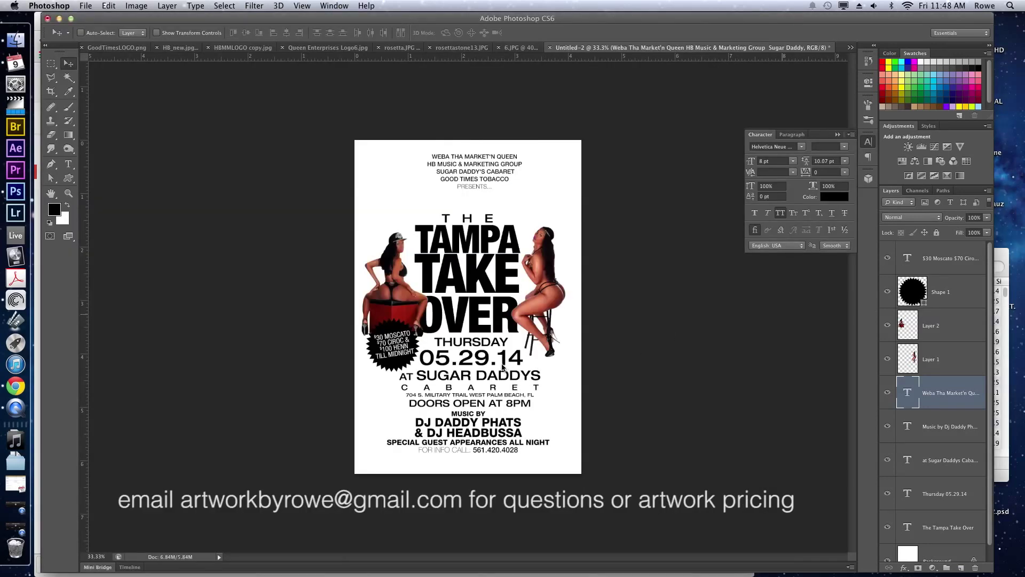
# Move THE TAMPA TAKE OVER title and the Thursday date line up.
pyautogui.keyDown('super'); pyautogui.click(473, 239); pyautogui.keyUp('super')
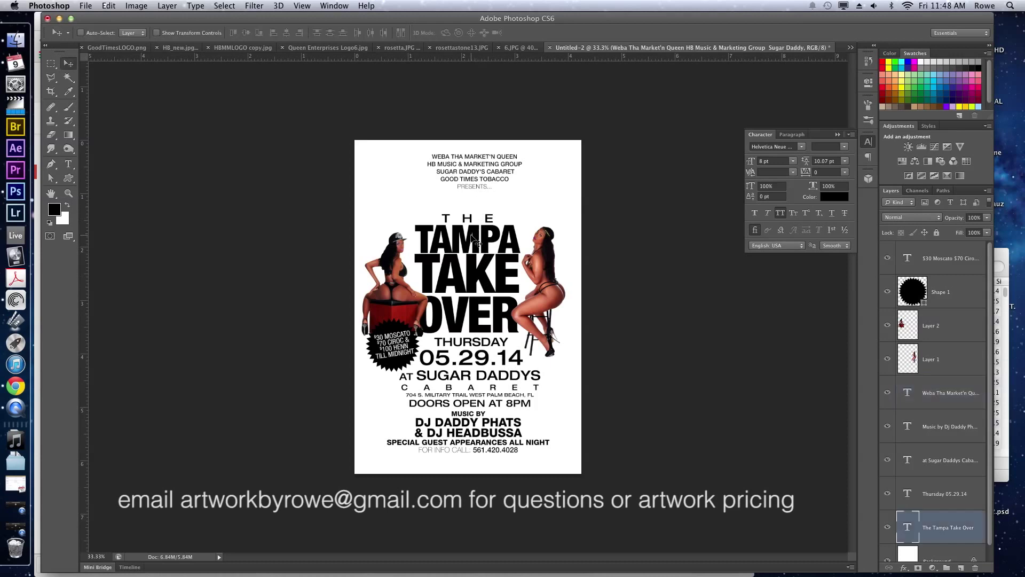
pyautogui.moveTo(471, 278); pyautogui.dragTo(470, 262)
pyautogui.keyDown('super'); pyautogui.click(472, 356); pyautogui.keyUp('super')
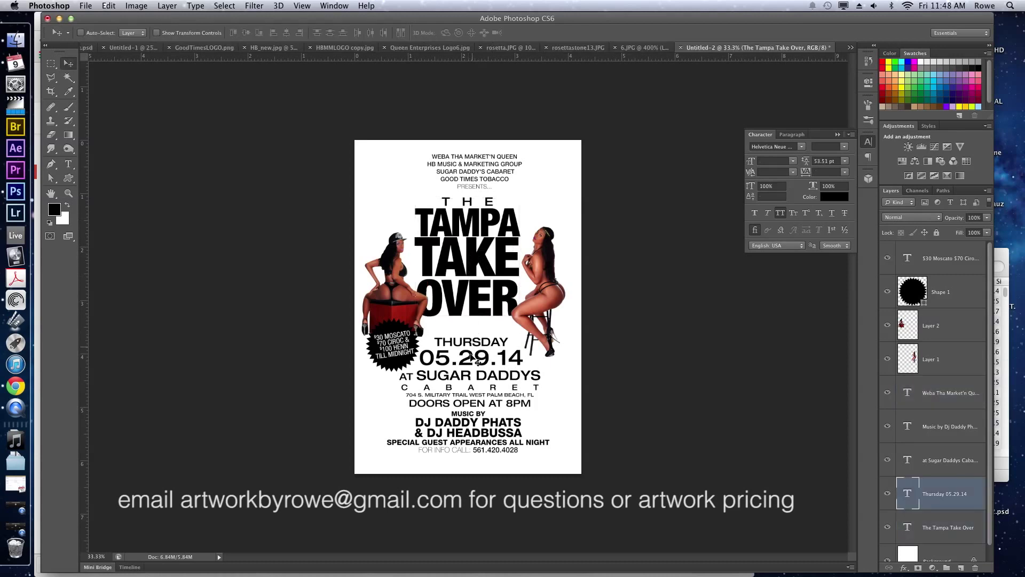
pyautogui.moveTo(472, 356); pyautogui.dragTo(472, 338)
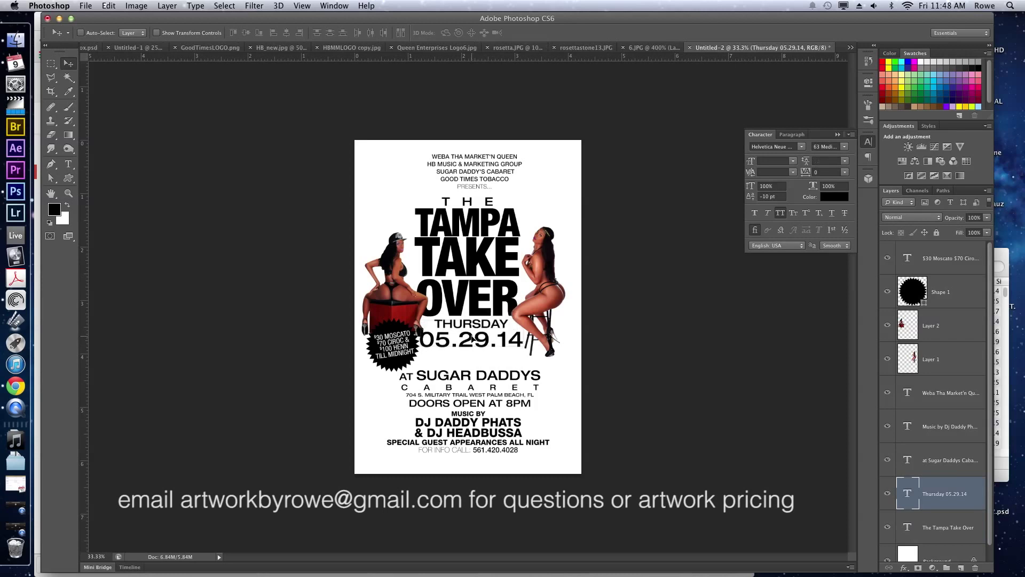
# Paste the starring credit below the date and set it to 55 Roman.
pyautogui.press('t')
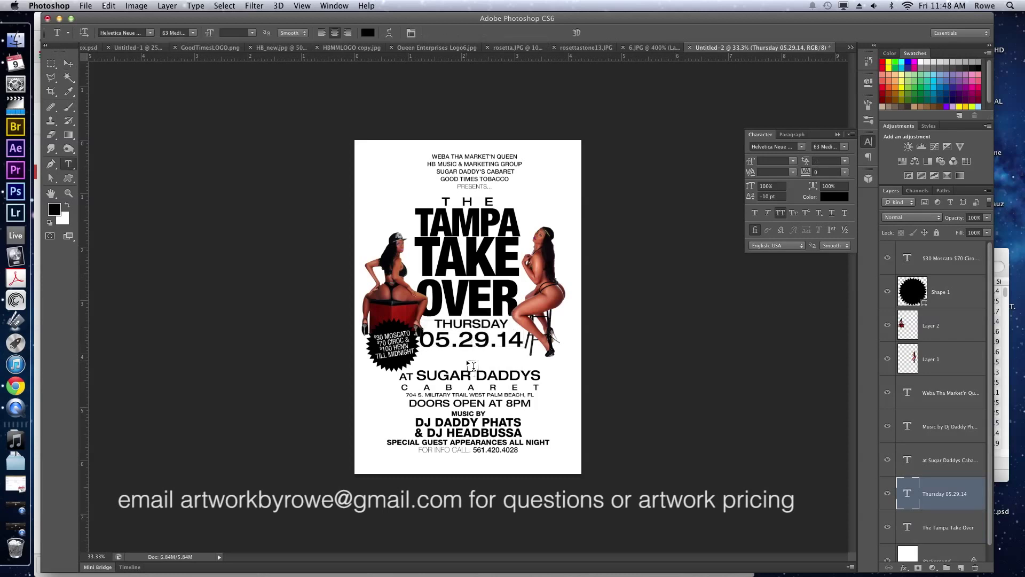
pyautogui.click(466, 360)
pyautogui.press('super+v')
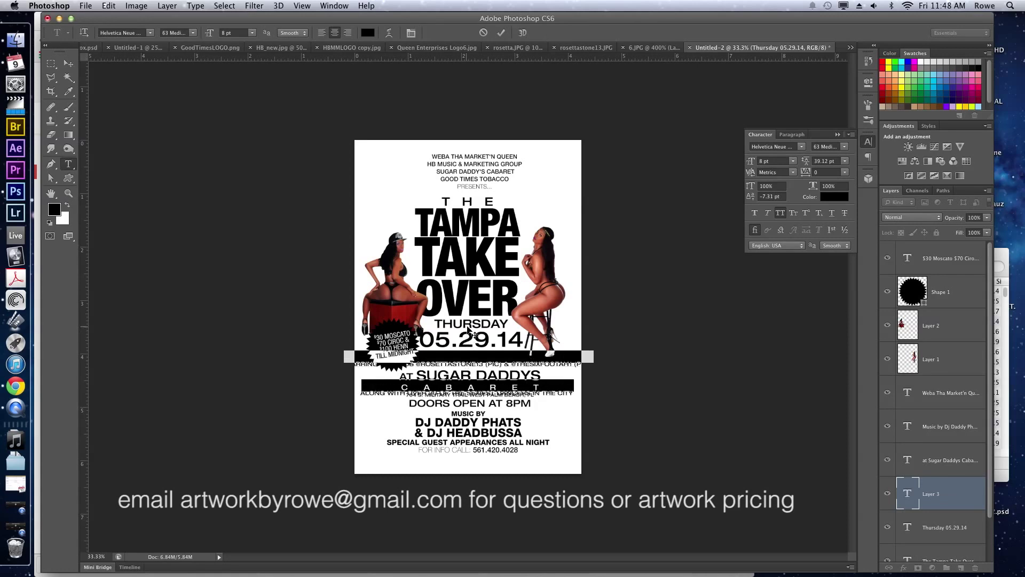
pyautogui.click(840, 146)
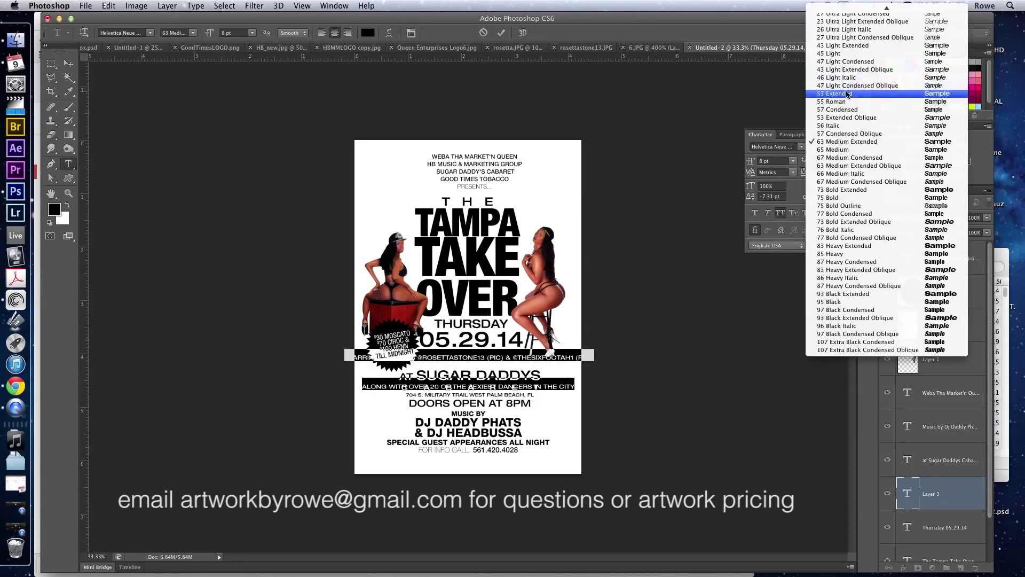
pyautogui.scroll(3, 847, 93)
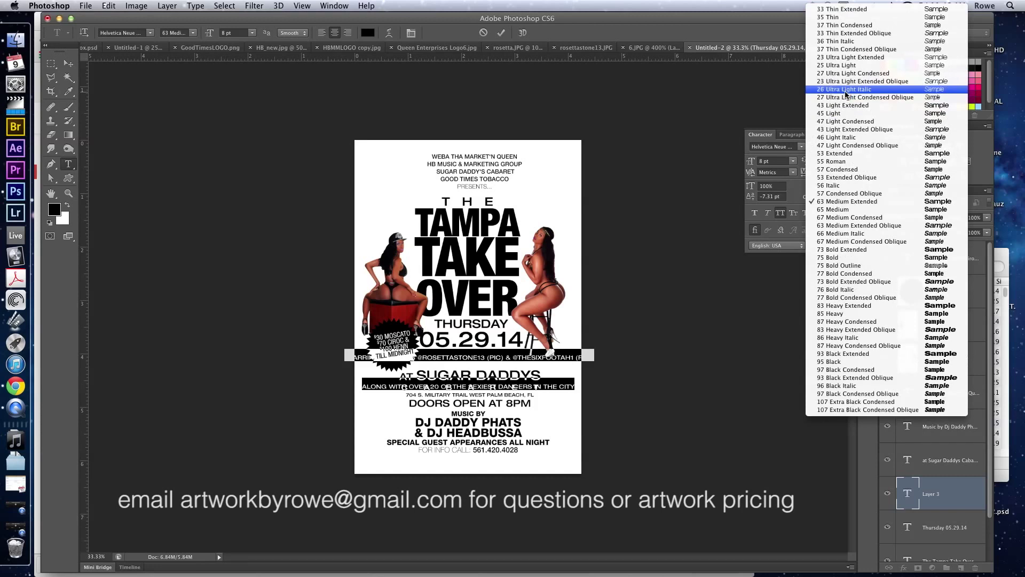
pyautogui.click(845, 65)
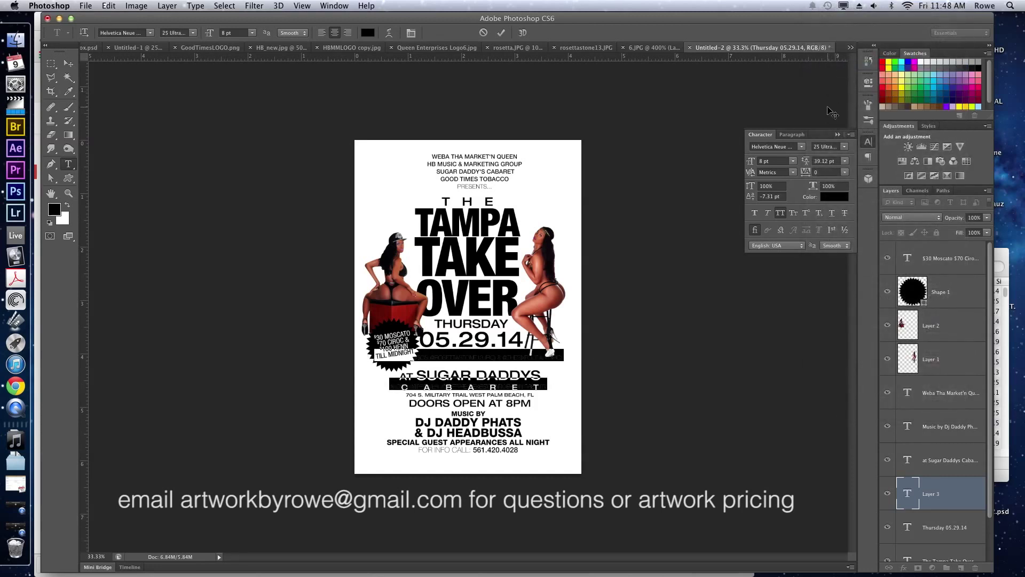
pyautogui.click(843, 147)
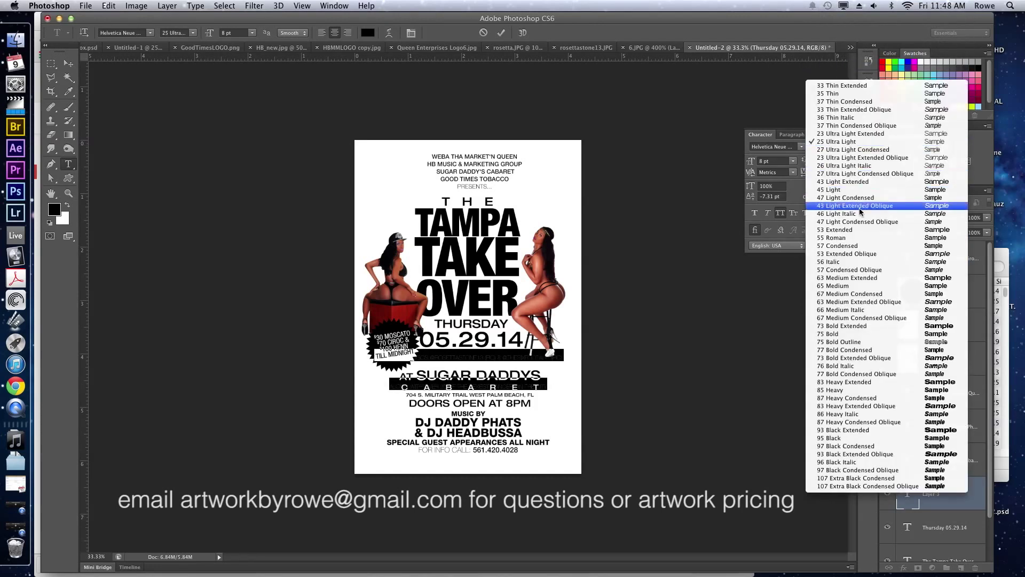
pyautogui.click(856, 238)
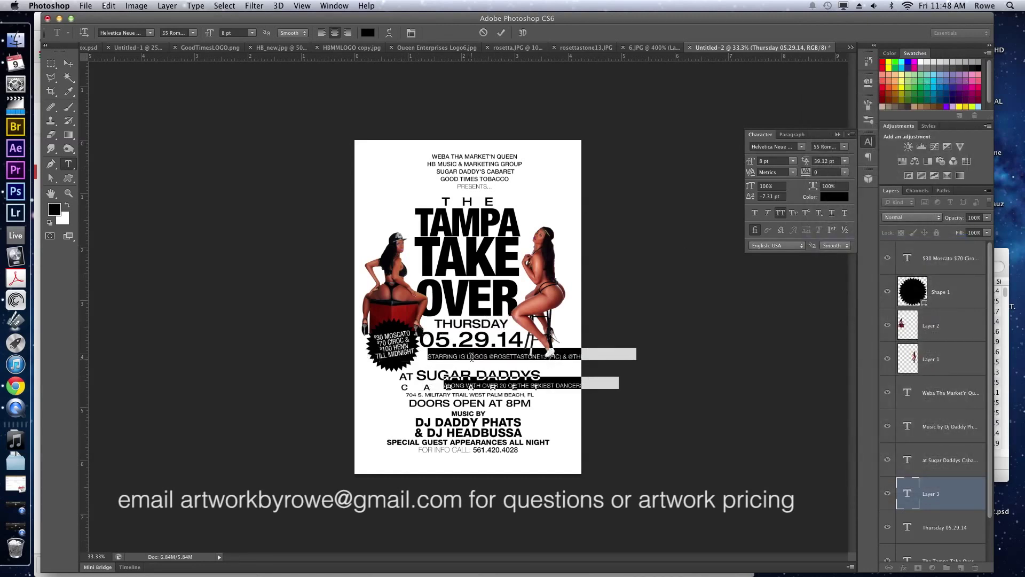
# Delete IG LOGOS, put the model handles on their own line, and set leading to 10.12 pt.
pyautogui.moveTo(487, 357); pyautogui.dragTo(463, 357)
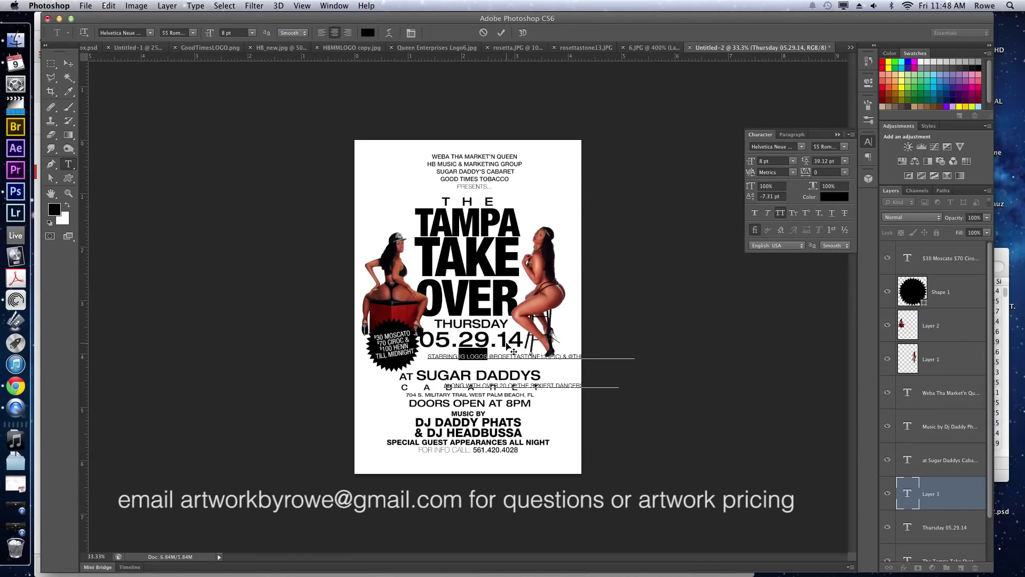
pyautogui.press('BackSpace')
pyautogui.press('Return')
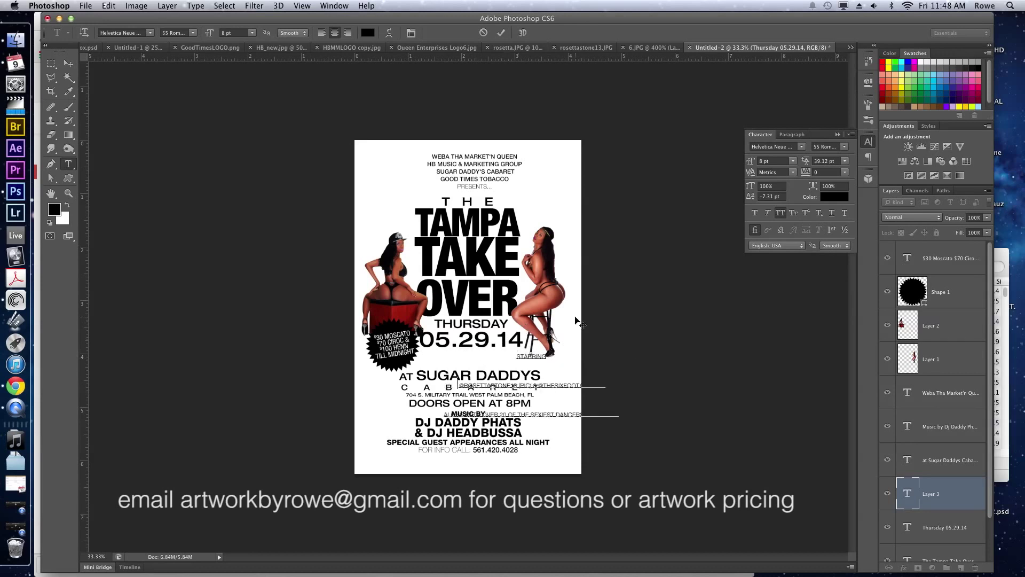
pyautogui.press('super+a')
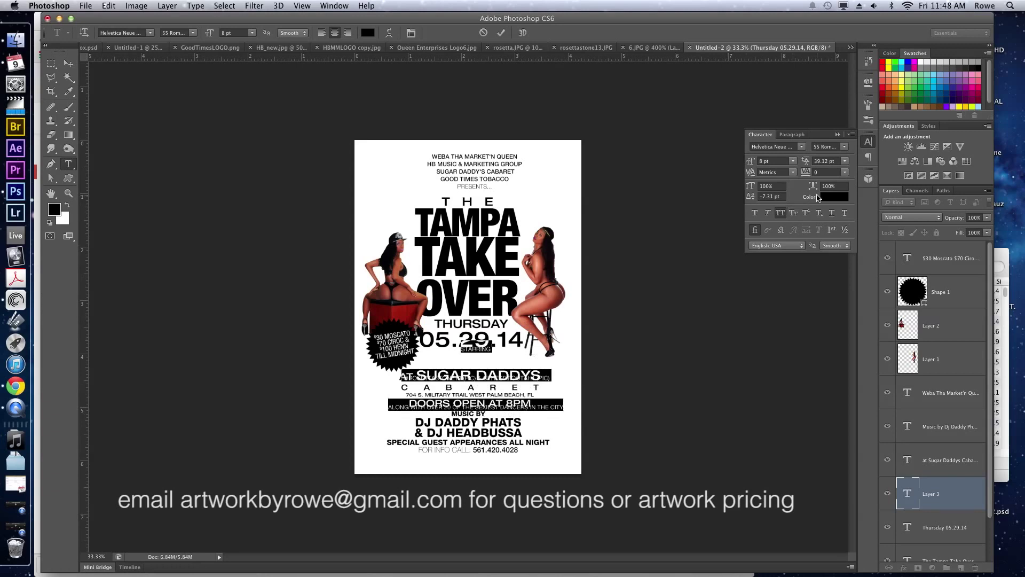
pyautogui.click(816, 161)
pyautogui.press('Down')
pyautogui.press('Down')
pyautogui.press('Down')
pyautogui.press('Down')
pyautogui.press('Down')
pyautogui.press('Down')
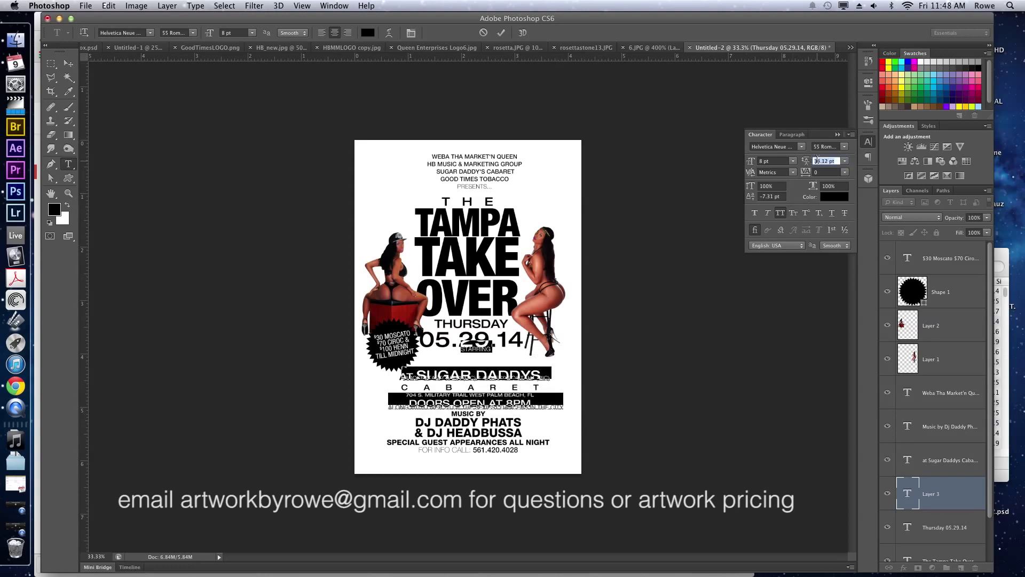
pyautogui.press('Down')
pyautogui.press('Down')
pyautogui.press('Down')
pyautogui.press('Down')
pyautogui.press('Down')
pyautogui.press('Down')
pyautogui.press('Down')
pyautogui.press('Down')
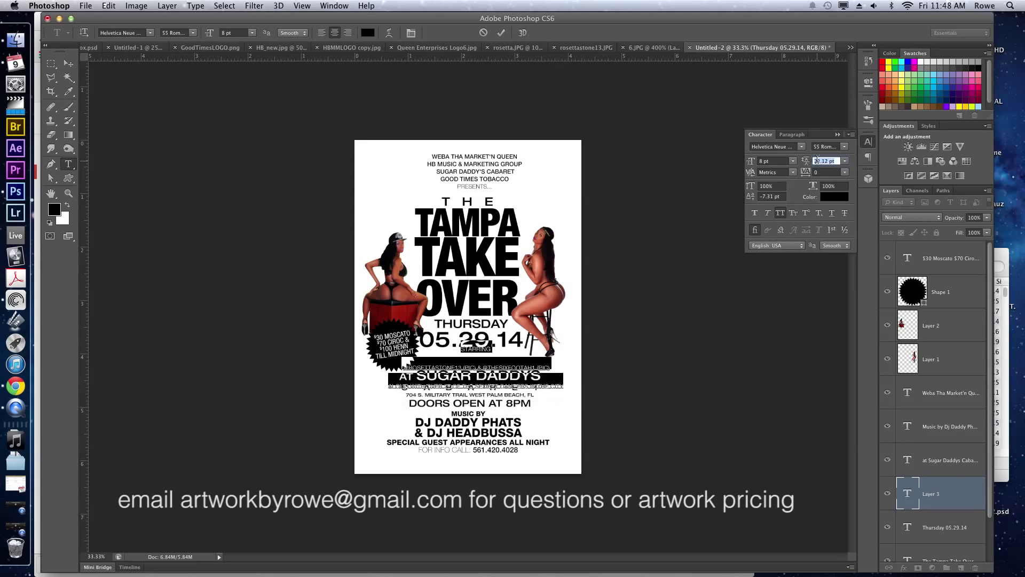
pyautogui.press('Up')
pyautogui.press('Up')
pyautogui.press('Up')
pyautogui.press('Up')
pyautogui.press('Up')
pyautogui.press('Up')
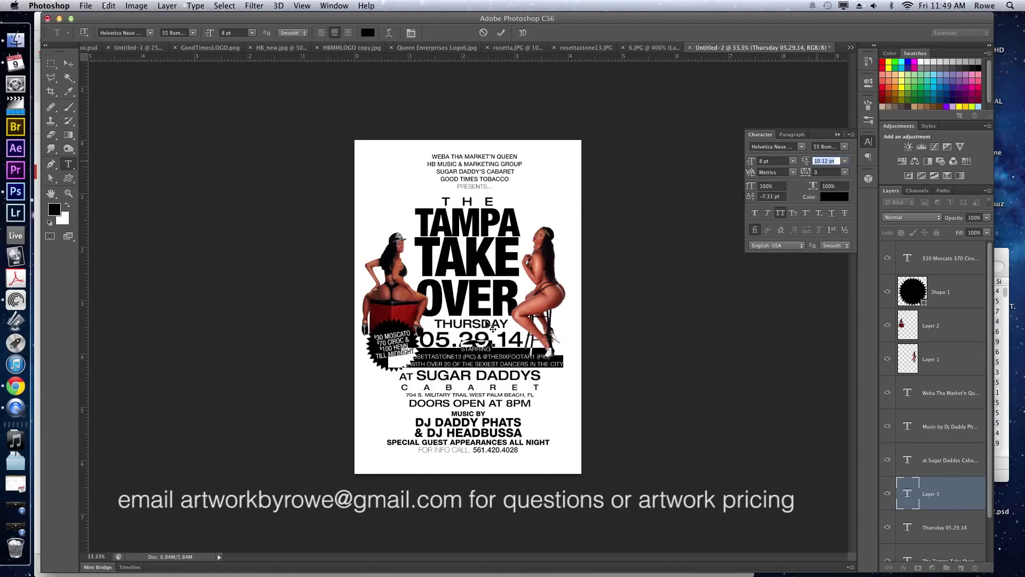
# Remove both (PIC) tags and the trailing space, then nudge and commit the credit.
pyautogui.click(476, 355)
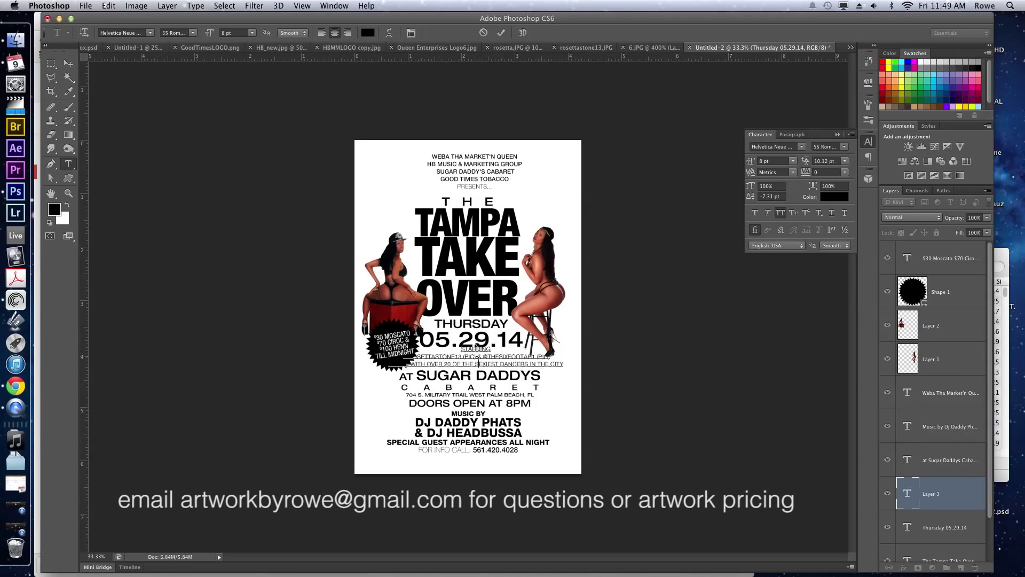
pyautogui.moveTo(476, 354); pyautogui.dragTo(465, 355)
pyautogui.press('BackSpace')
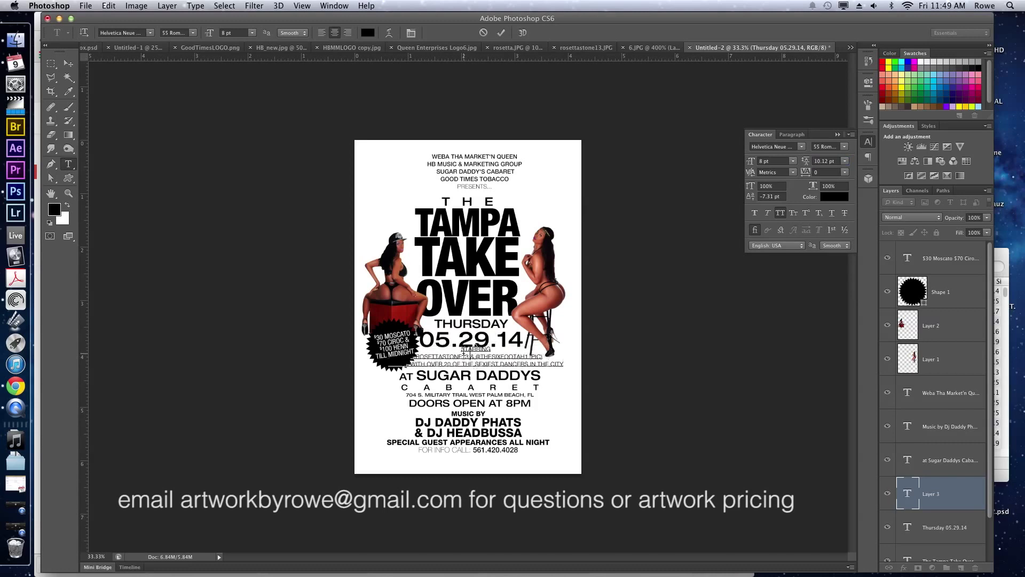
pyautogui.doubleClick(541, 353)
pyautogui.press('Left')
pyautogui.press('BackSpace')
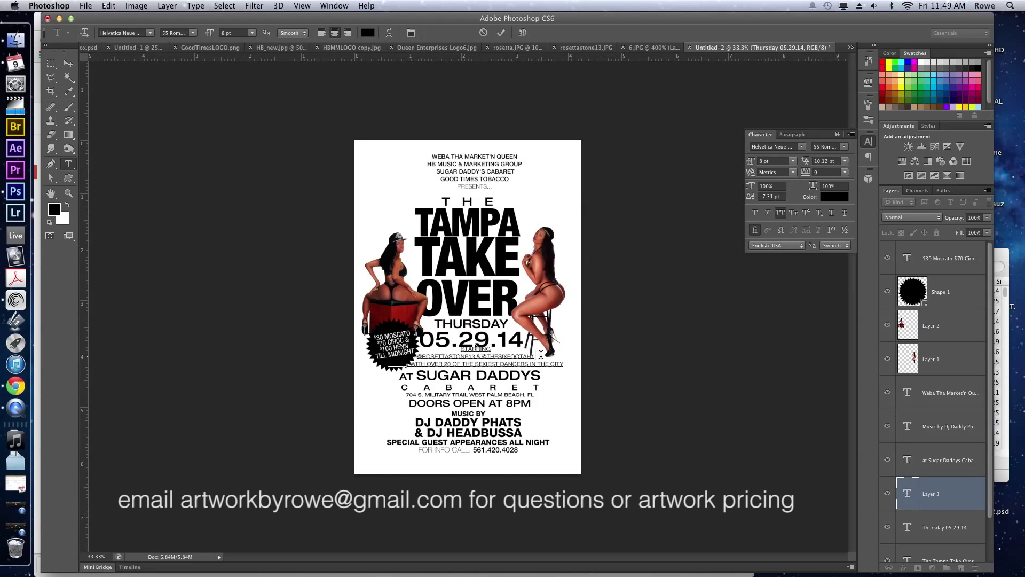
pyautogui.press('BackSpace')
pyautogui.press('super+Left')
pyautogui.press('super+Left')
pyautogui.press('super+Left')
pyautogui.press('super+Down')
pyautogui.press('super+Down')
pyautogui.press('super+Down')
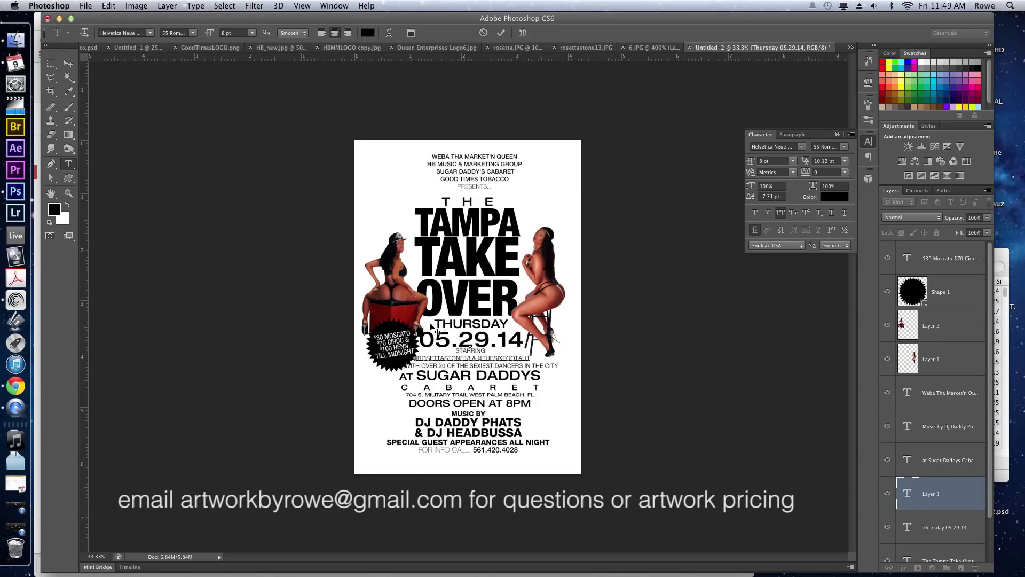
pyautogui.press('super+Return')
# Nudge the music credits and the venue block down.
pyautogui.press('v')
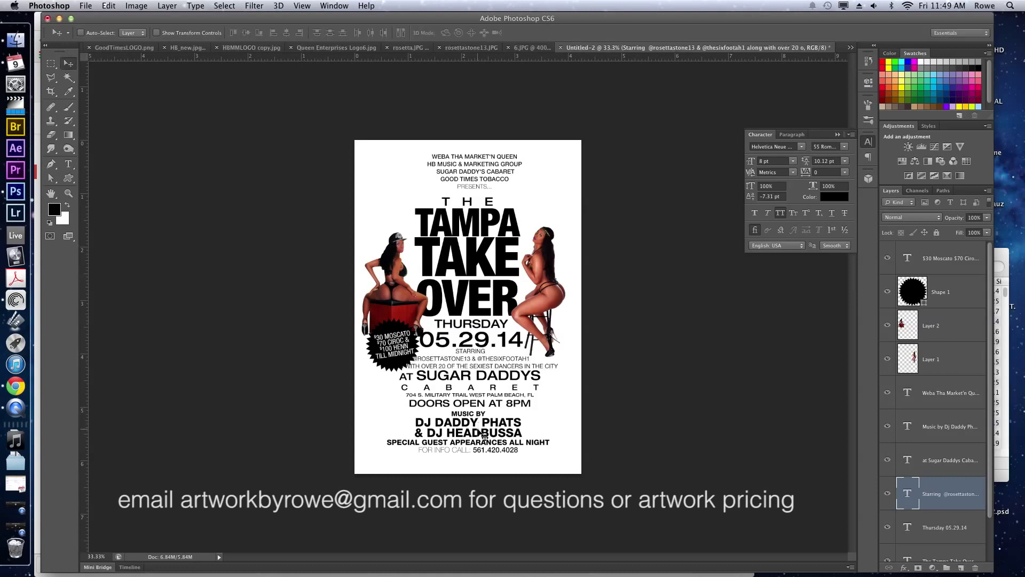
pyautogui.keyDown('super'); pyautogui.click(479, 431); pyautogui.keyUp('super')
pyautogui.hotkey('shift', 'Down')
pyautogui.hotkey('shift', 'Down')
pyautogui.press('Down')
pyautogui.press('Down')
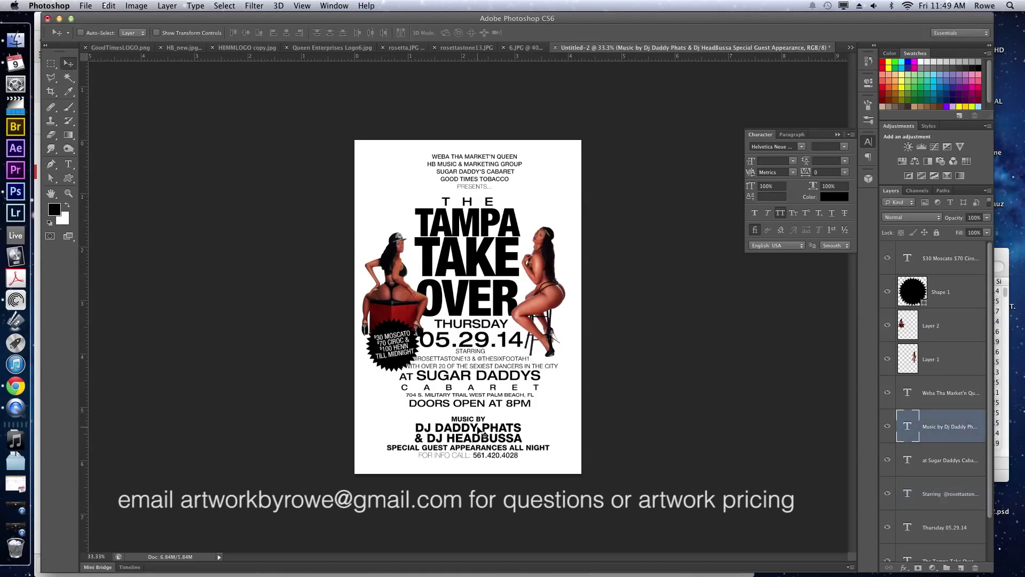
pyautogui.keyDown('super'); pyautogui.click(465, 399); pyautogui.keyUp('super')
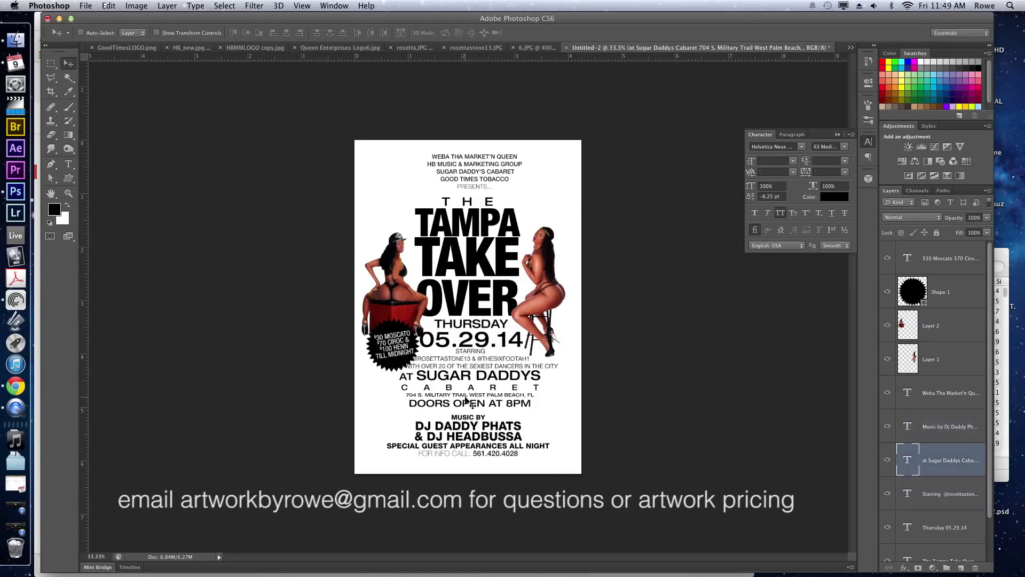
pyautogui.hotkey('shift', 'Down')
pyautogui.hotkey('shift', 'Down')
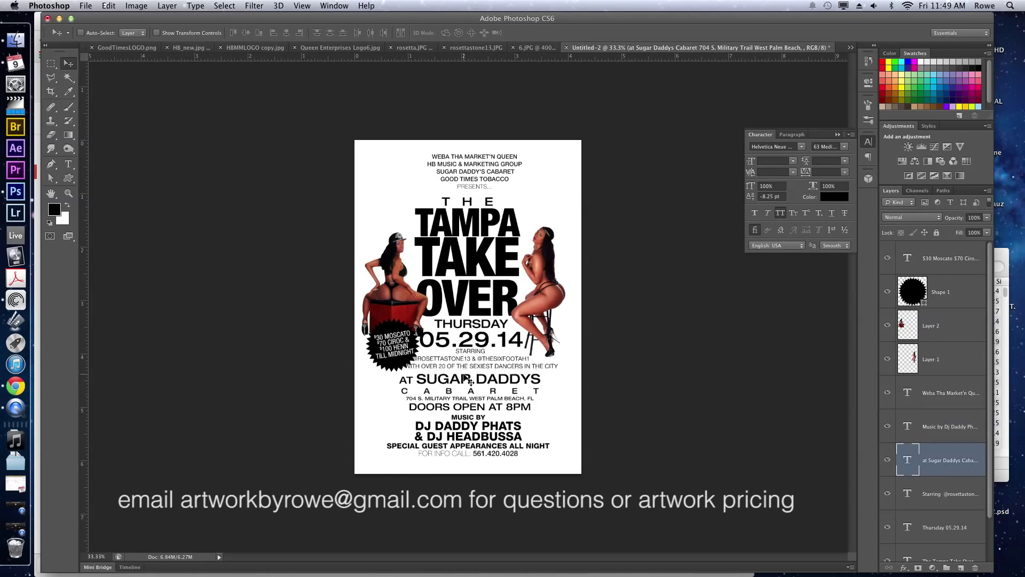
# Move the black starburst drink badge and its prices up over the left model.
pyautogui.keyDown('super'); pyautogui.click(400, 351); pyautogui.keyUp('super')
pyautogui.keyDown('shift'); pyautogui.keyDown('super'); pyautogui.click(400, 351); pyautogui.keyUp('super'); pyautogui.keyUp('shift')
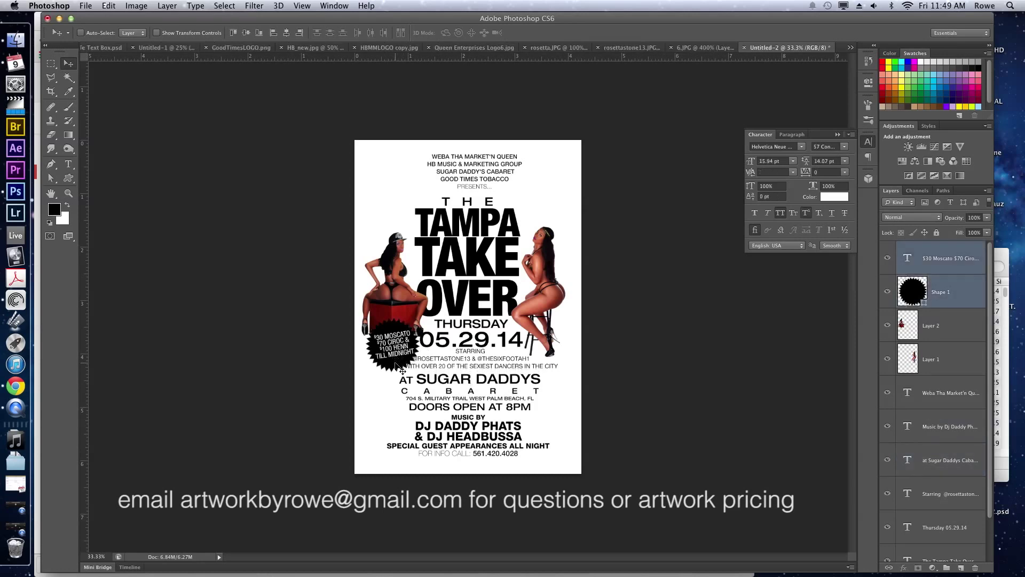
pyautogui.moveTo(401, 351)
pyautogui.mouseDown()
pyautogui.moveTo(396, 211)
pyautogui.moveTo(388, 439)
pyautogui.moveTo(374, 315)
pyautogui.moveTo(377, 348)
pyautogui.moveTo(399, 346)
pyautogui.mouseUp()
pyautogui.press('super+t')
pyautogui.press('Return')
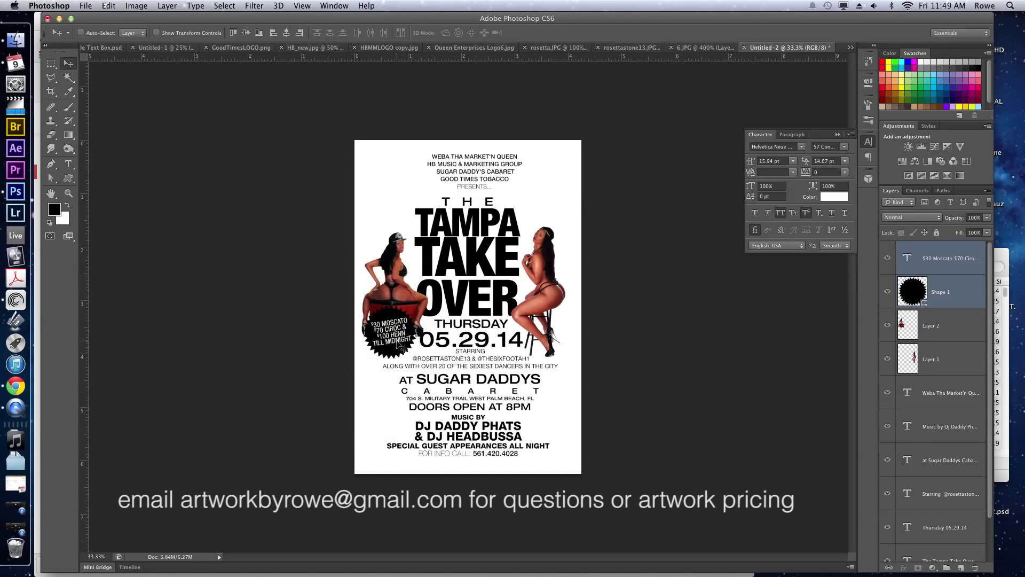
# Shift the STARRING credit slightly down and reset its baseline shift to 0.
pyautogui.press('t')
pyautogui.click(473, 351)
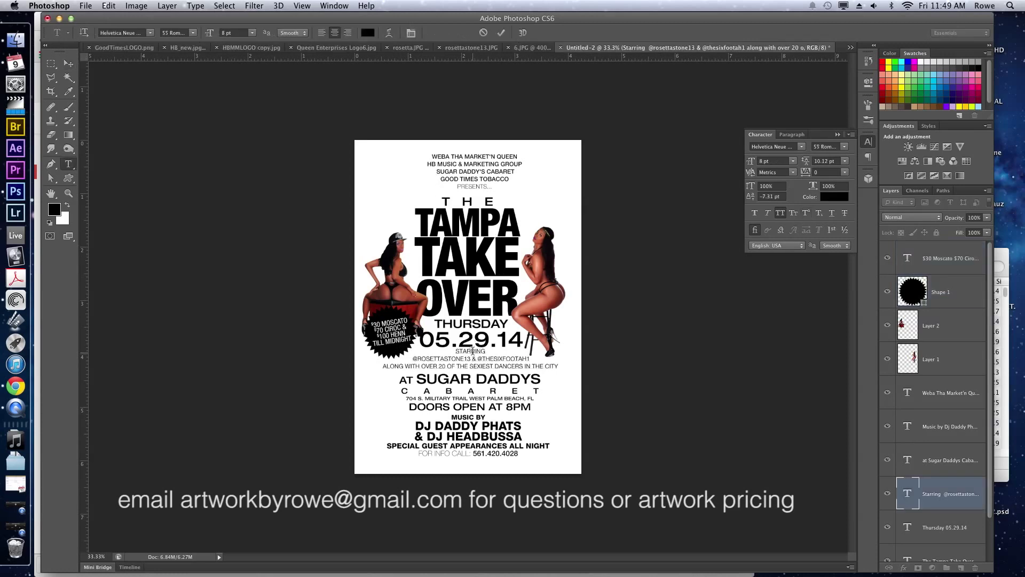
pyautogui.press('Escape')
pyautogui.press('v')
pyautogui.moveTo(473, 351); pyautogui.dragTo(479, 360)
pyautogui.press('t')
pyautogui.click(470, 355)
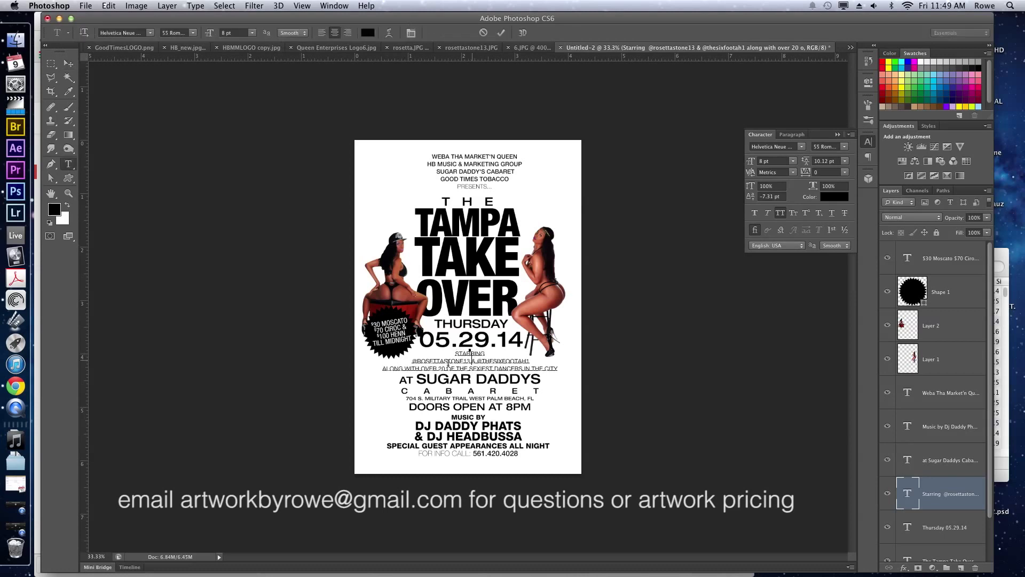
pyautogui.press('super+a')
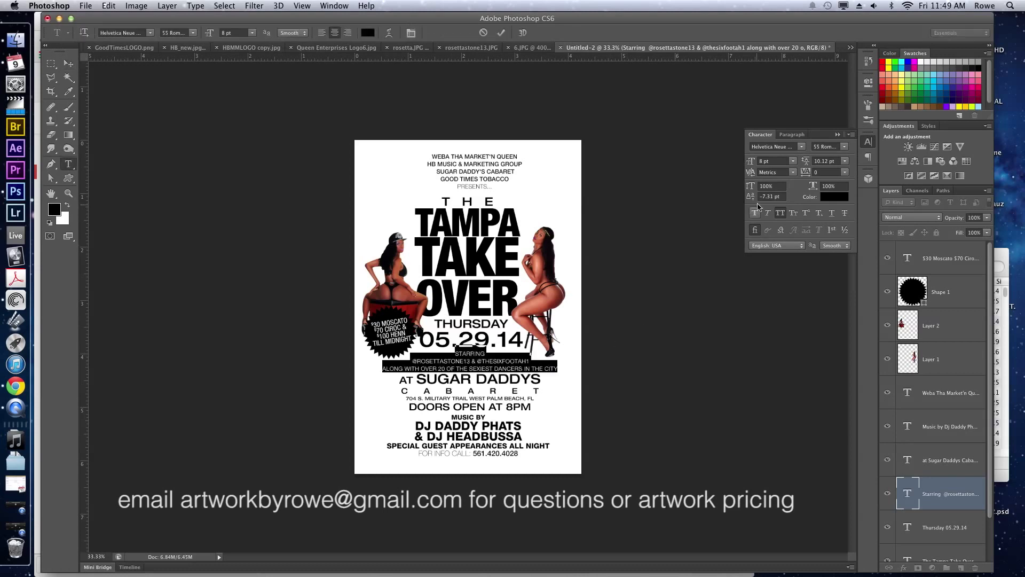
pyautogui.click(769, 196)
pyautogui.write('0')
pyautogui.press('Return')
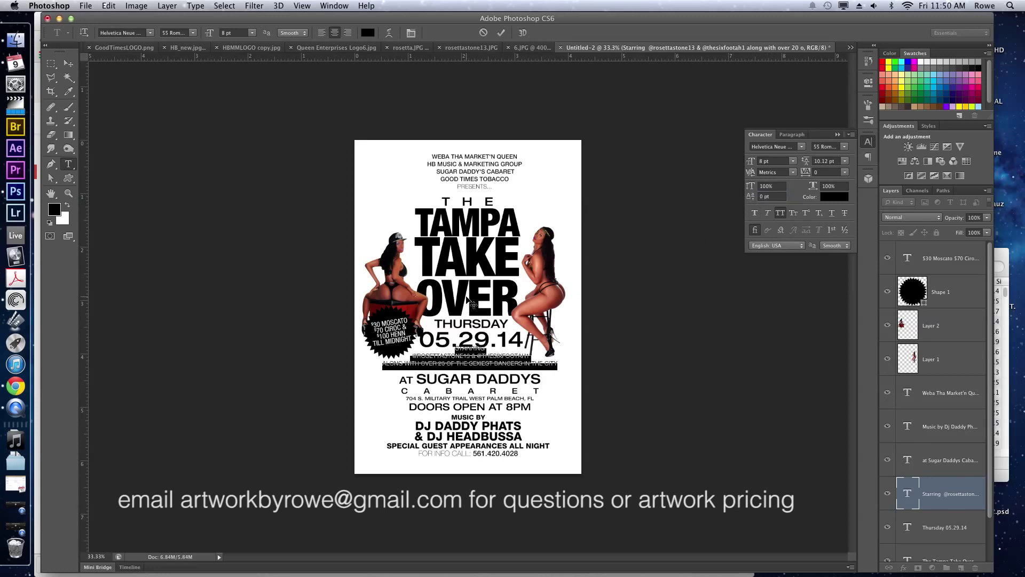
# Make the model handles line 75 Bold at 10 pt, commit, and nudge the block down.
pyautogui.tripleClick(467, 358)
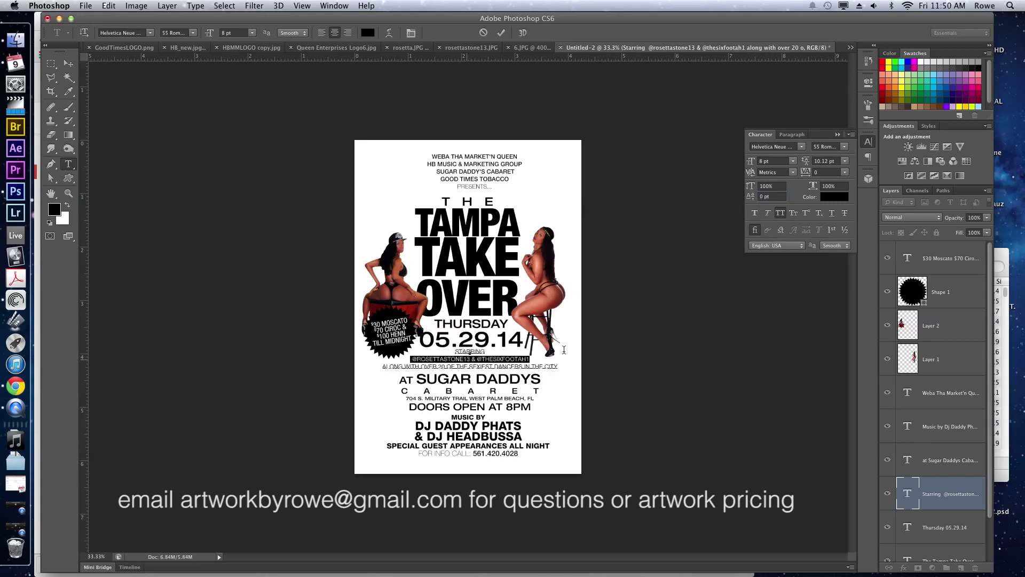
pyautogui.click(843, 147)
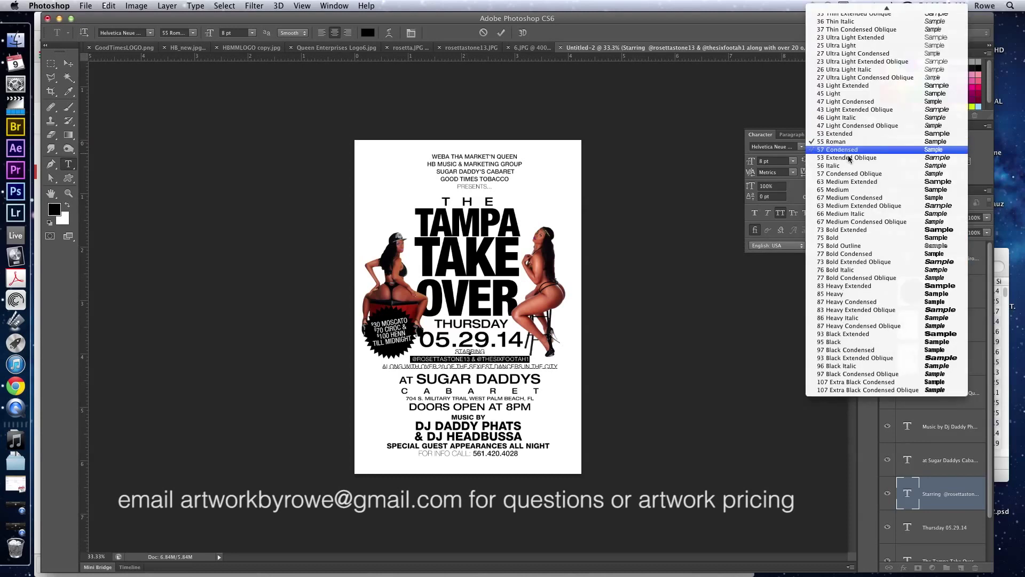
pyautogui.click(846, 237)
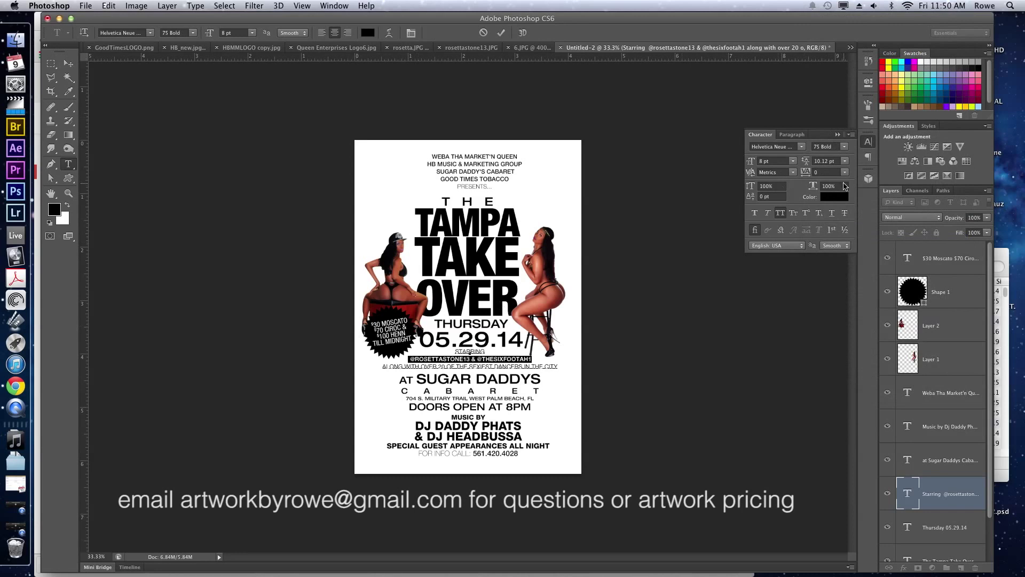
pyautogui.click(777, 160)
pyautogui.press('Up')
pyautogui.press('Up')
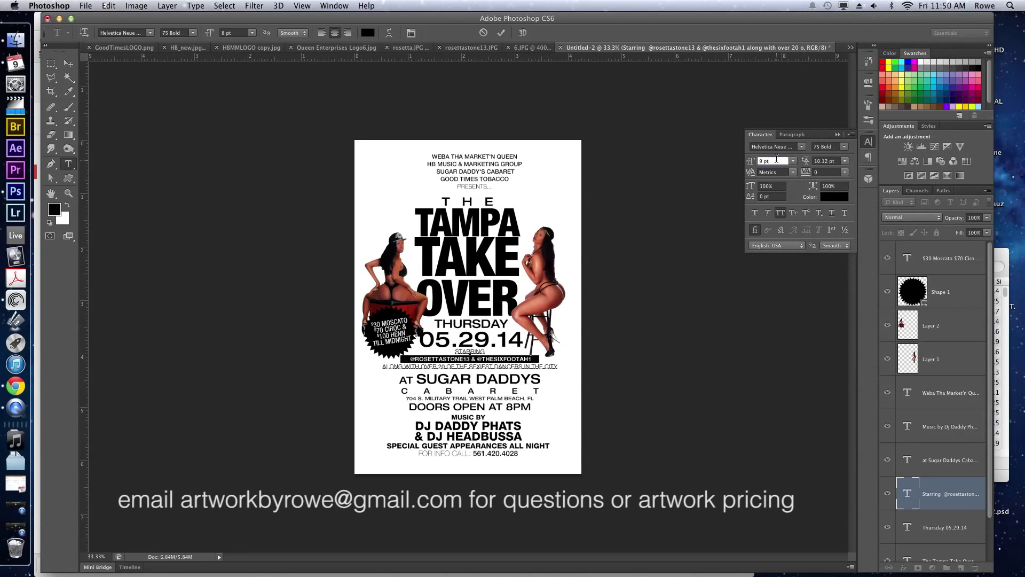
pyautogui.click(489, 358)
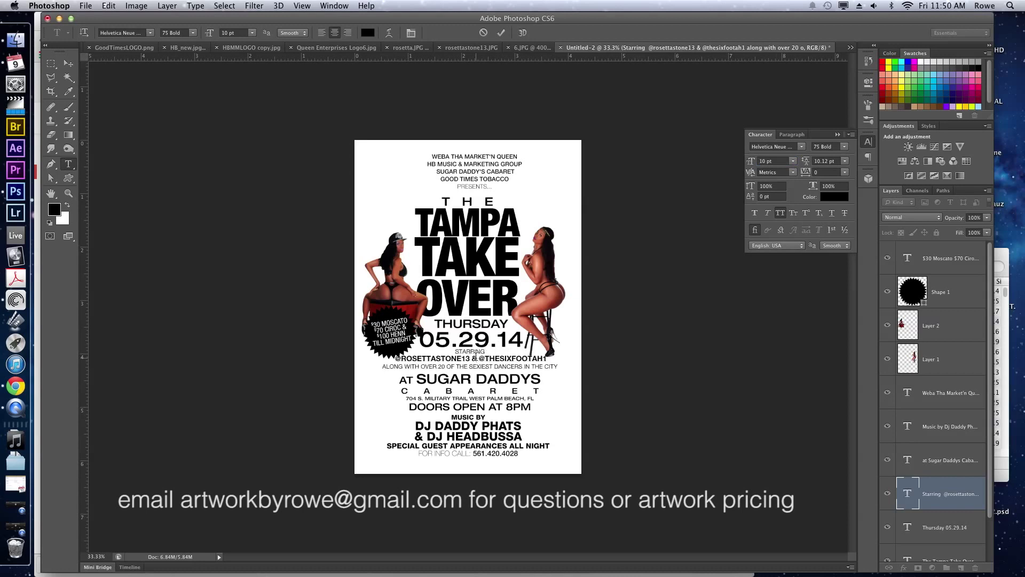
pyautogui.press('super+Return')
pyautogui.press('v')
pyautogui.moveTo(477, 360); pyautogui.dragTo(478, 363)
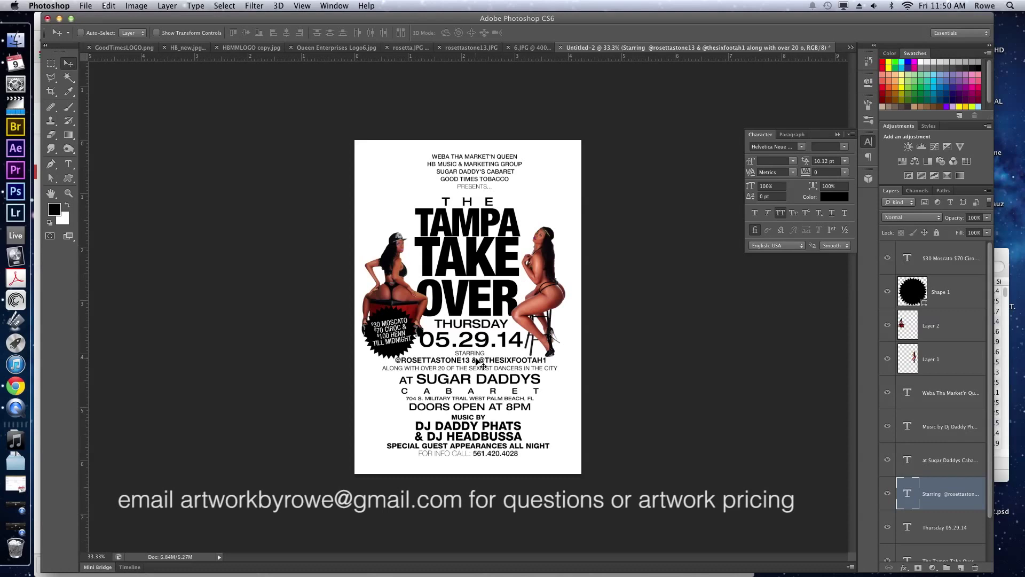
# Select the text layers and pull a vertical guide onto the canvas.
pyautogui.click(973, 395)
pyautogui.scroll(-3, 946, 436)
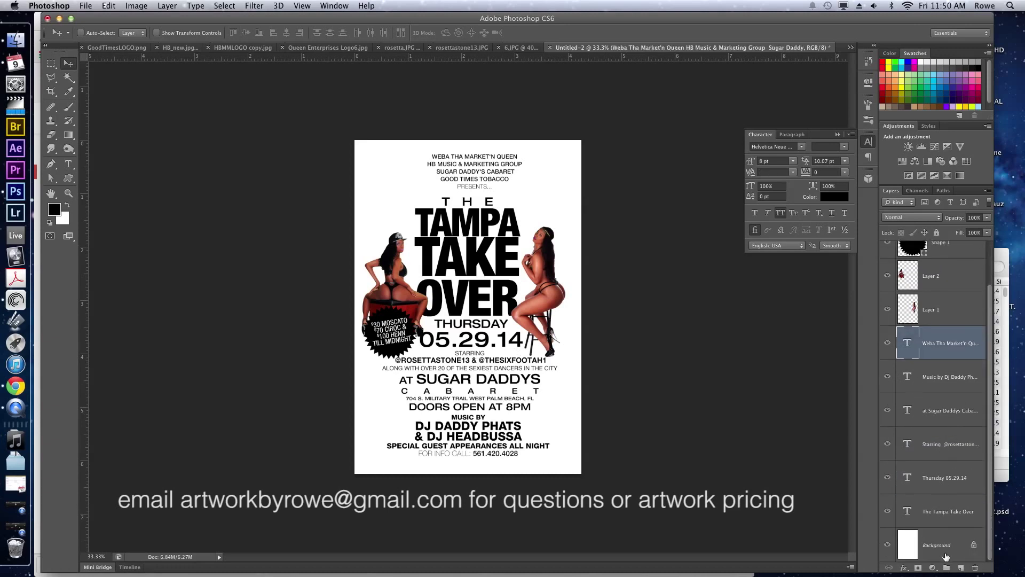
pyautogui.keyDown('shift'); pyautogui.click(948, 511); pyautogui.keyUp('shift')
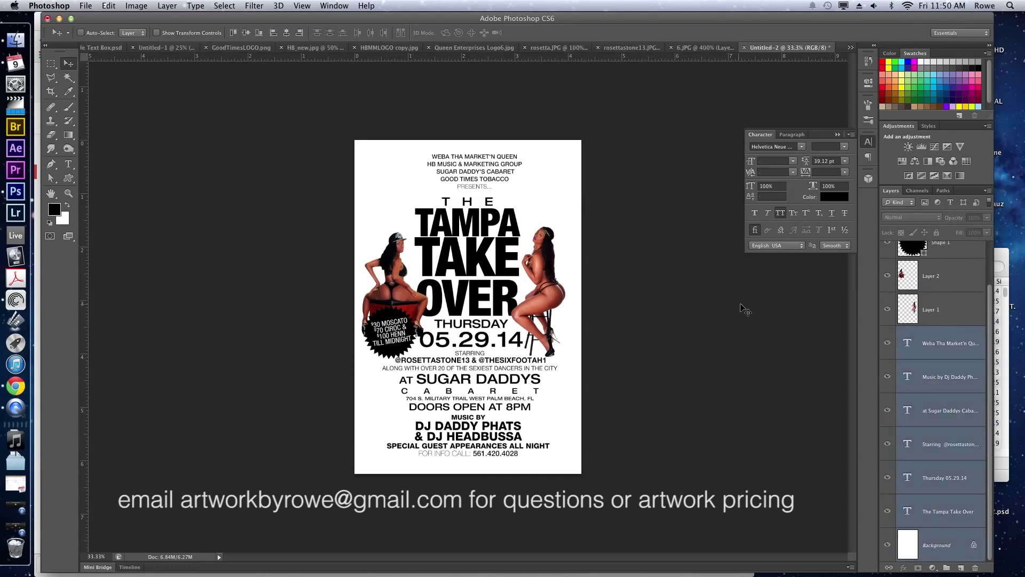
pyautogui.scroll(3, 944, 419)
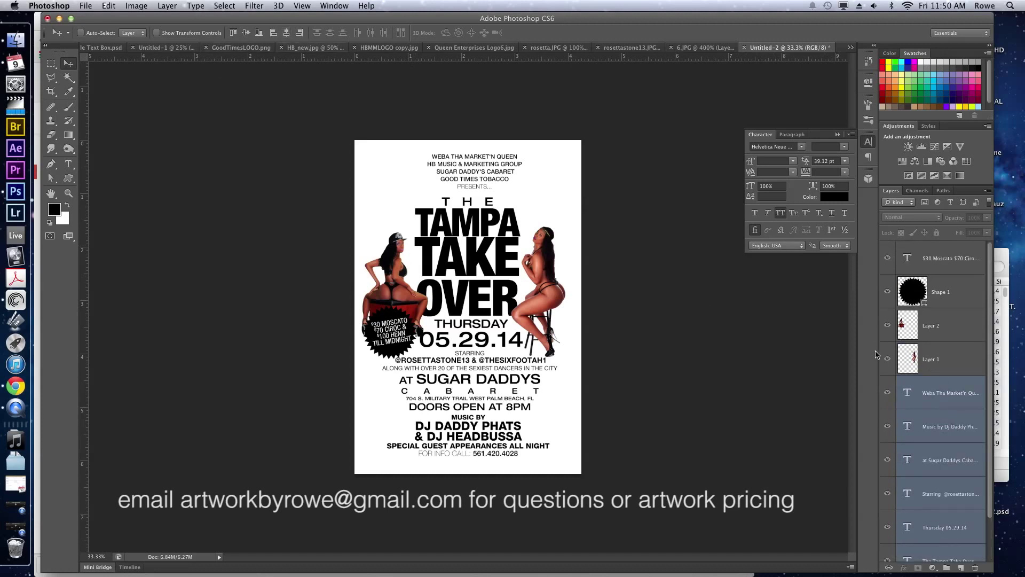
pyautogui.scroll(-3, 904, 260)
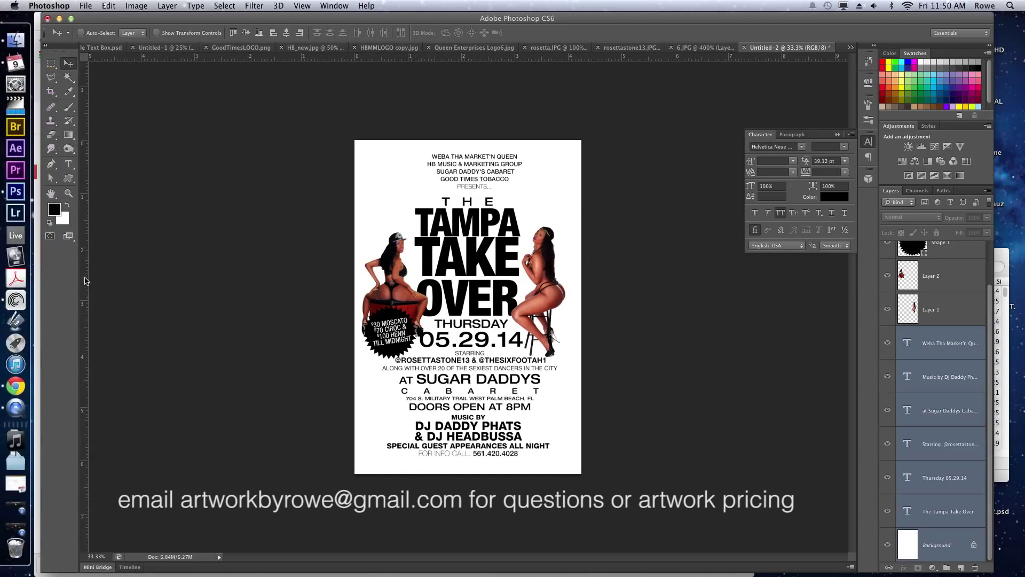
pyautogui.moveTo(86, 281); pyautogui.dragTo(21, 213)
# Align the layers from Weba Tha Market'n Queen through The Tampa Take Over on horizontal centres.
pyautogui.click(965, 347)
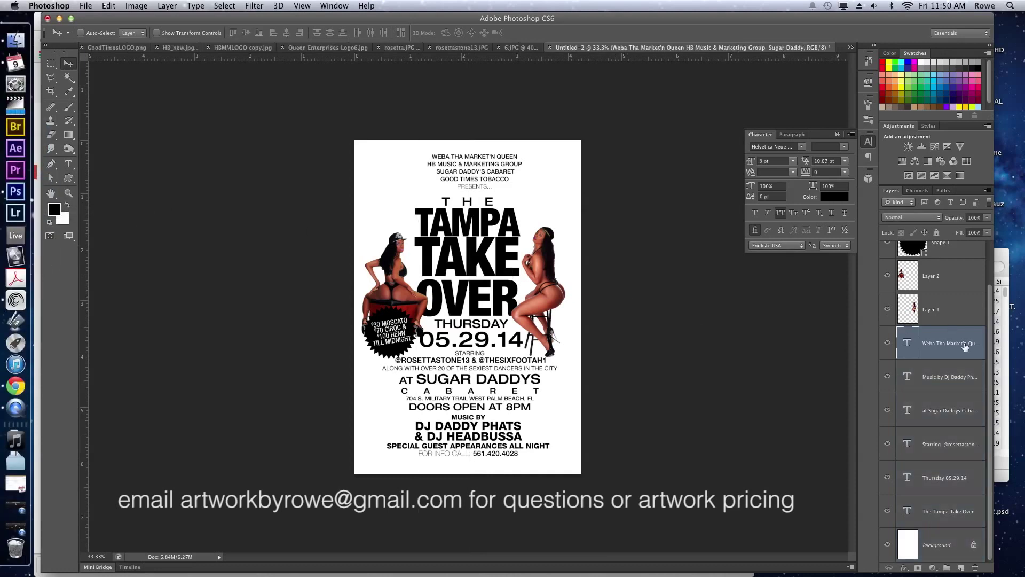
pyautogui.keyDown('shift'); pyautogui.click(956, 543); pyautogui.keyUp('shift')
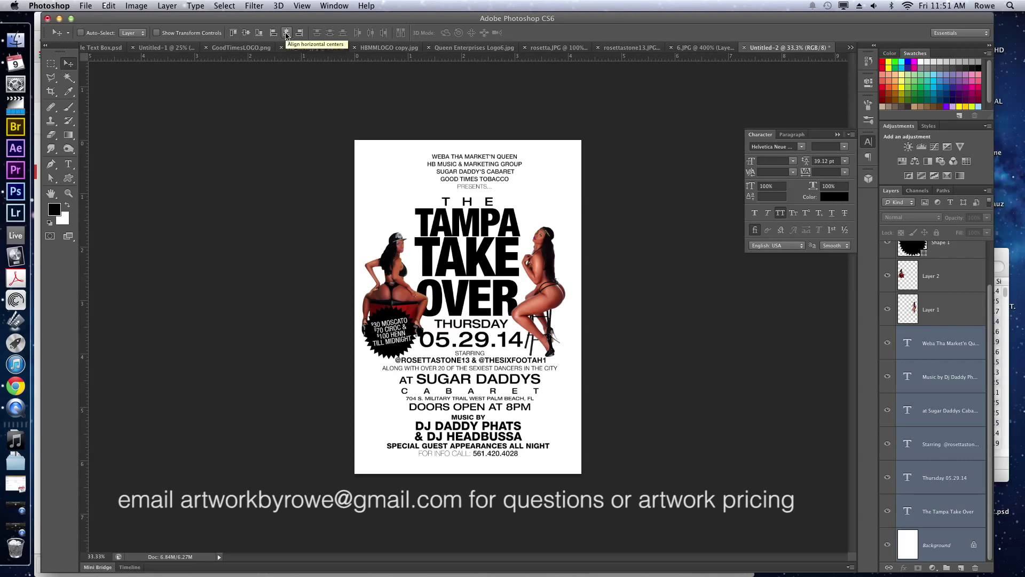
pyautogui.click(287, 33)
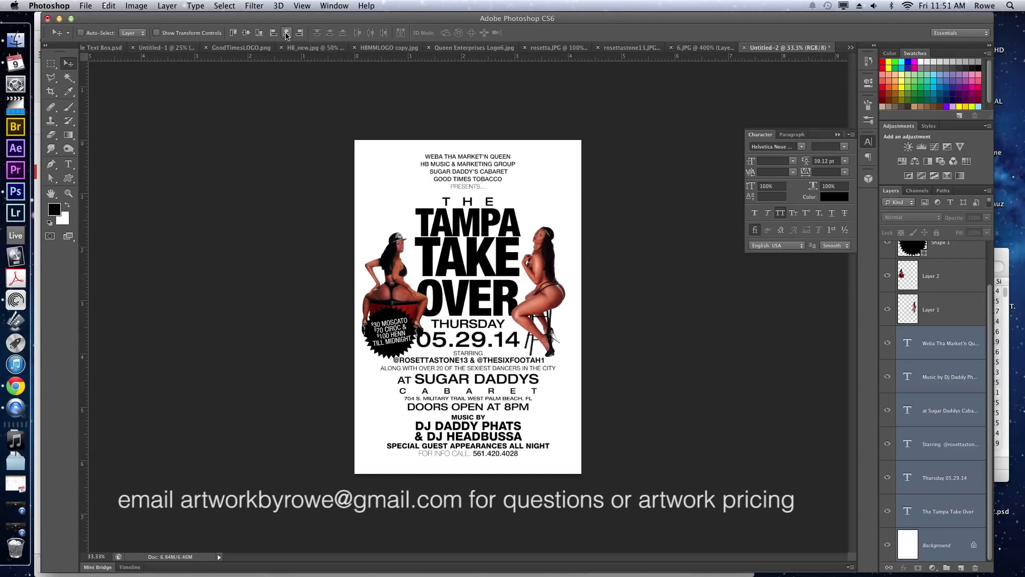
pyautogui.click(657, 323)
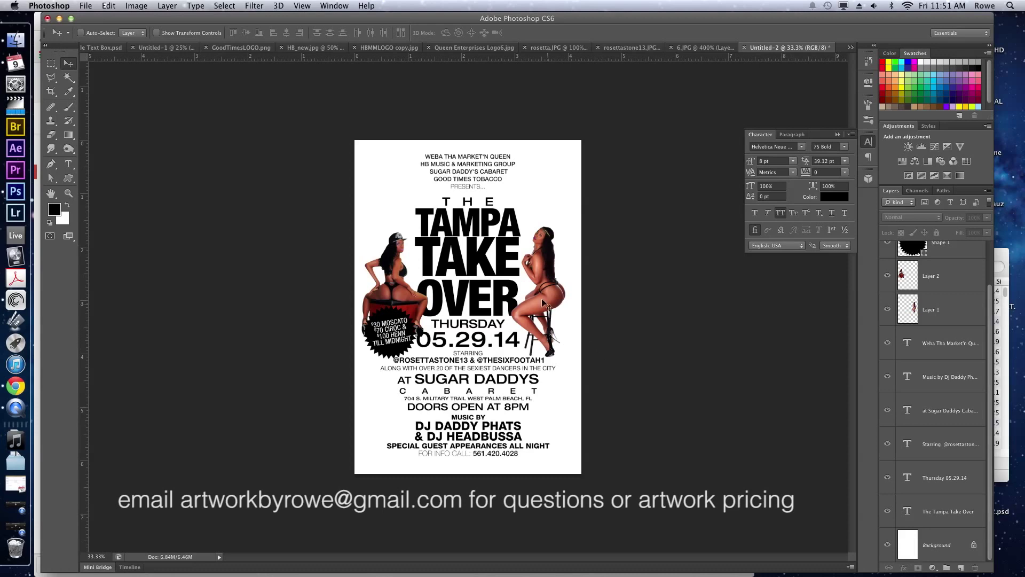
# Check THE TAMPA TAKE OVER title at 67.79 pt with 53.51 pt leading and commit it.
pyautogui.doubleClick(472, 301)
pyautogui.press('super+a')
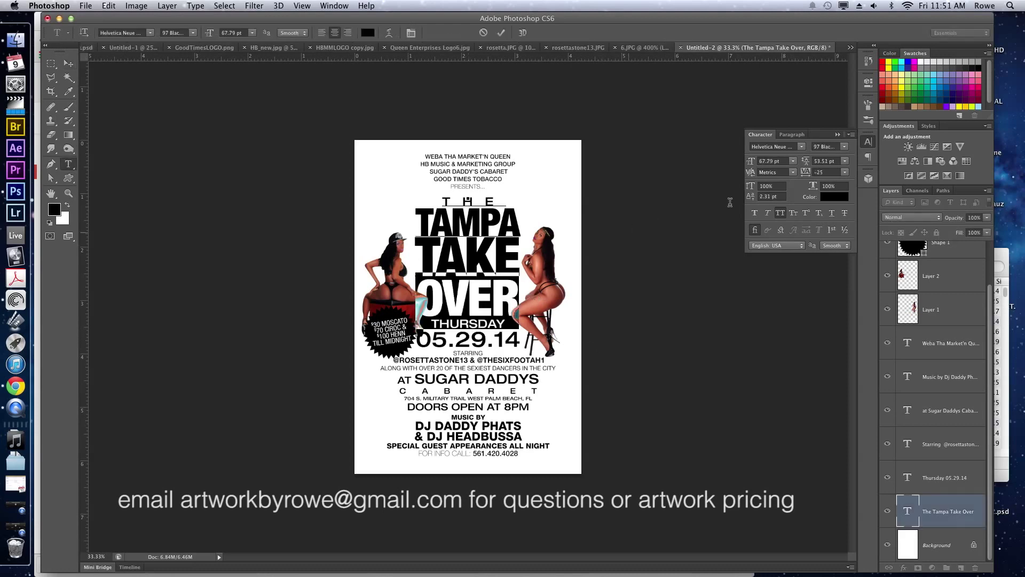
pyautogui.click(819, 160)
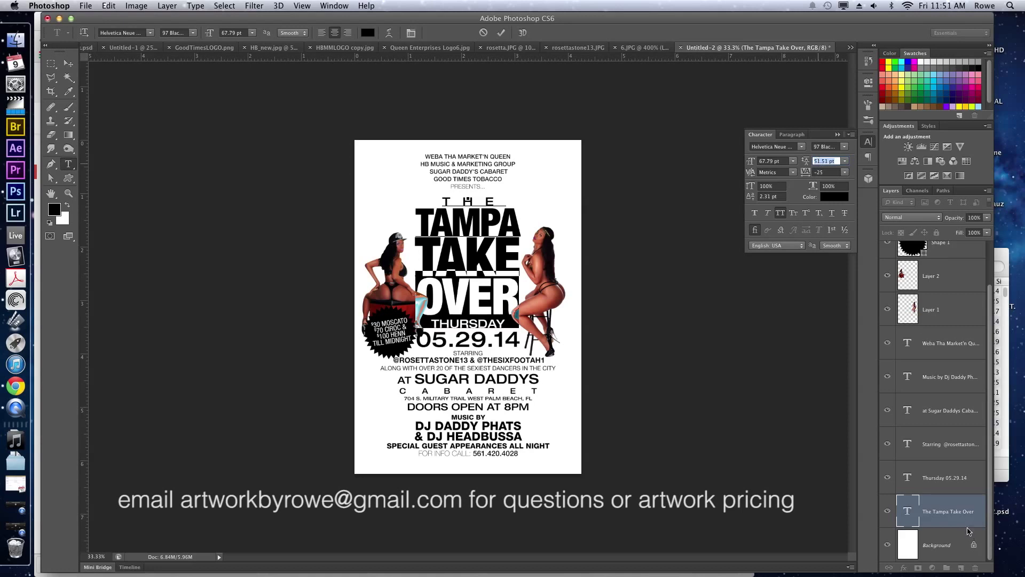
pyautogui.press('super+Return')
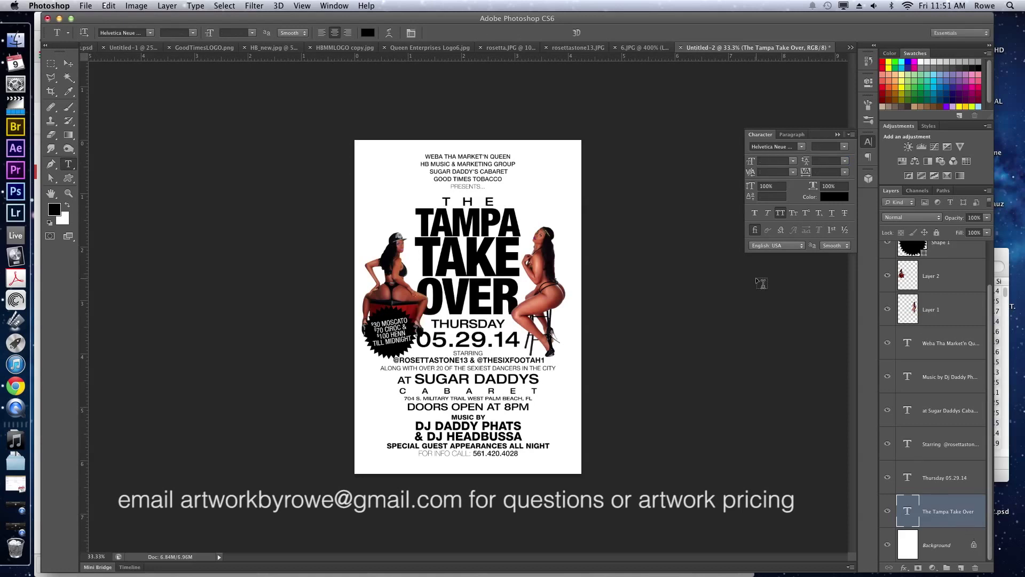
pyautogui.press('v')
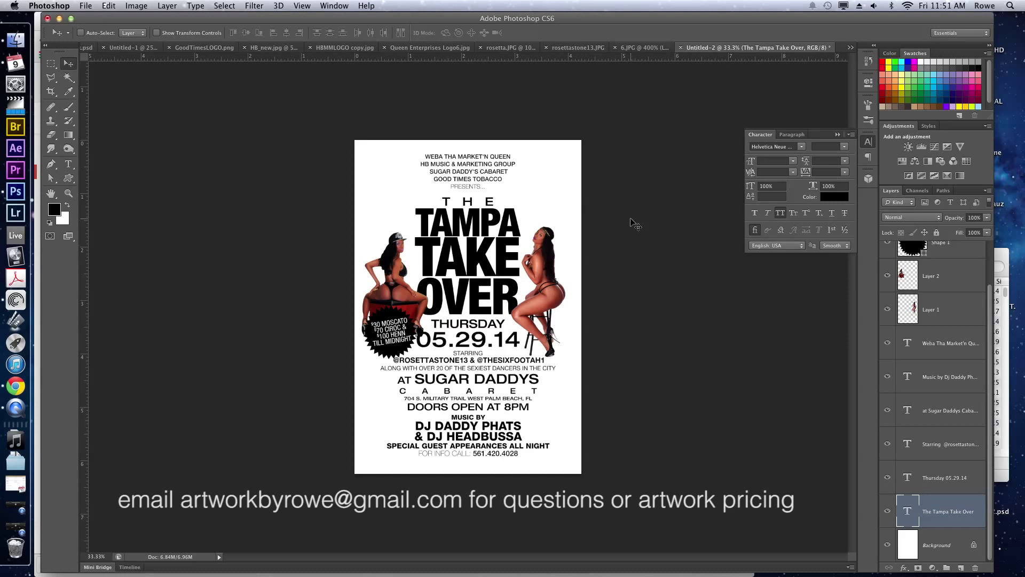
pyautogui.click(14, 388)
pyautogui.scroll(-7, 465, 381)
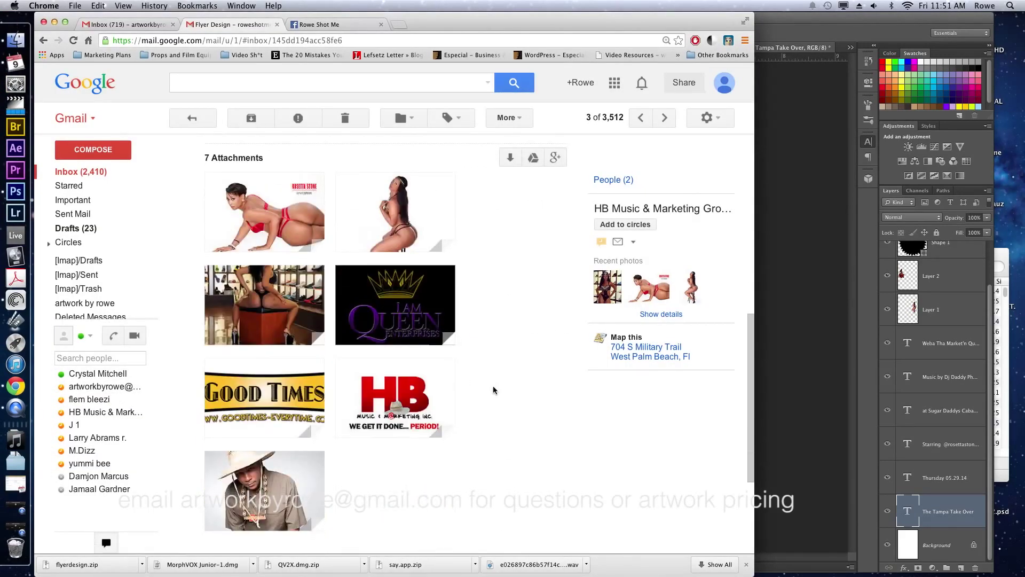
pyautogui.scroll(-3, 481, 394)
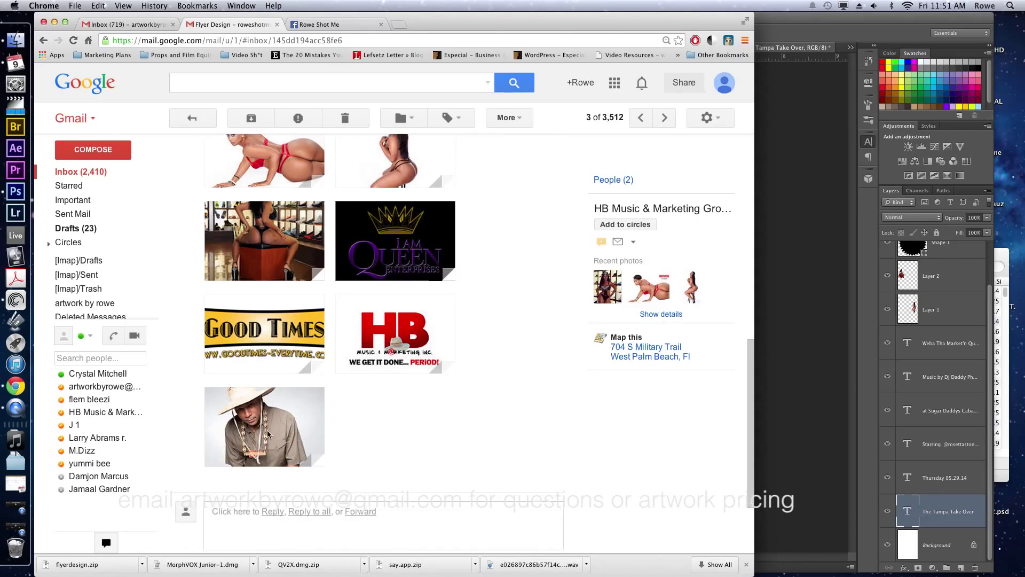
pyautogui.click(771, 386)
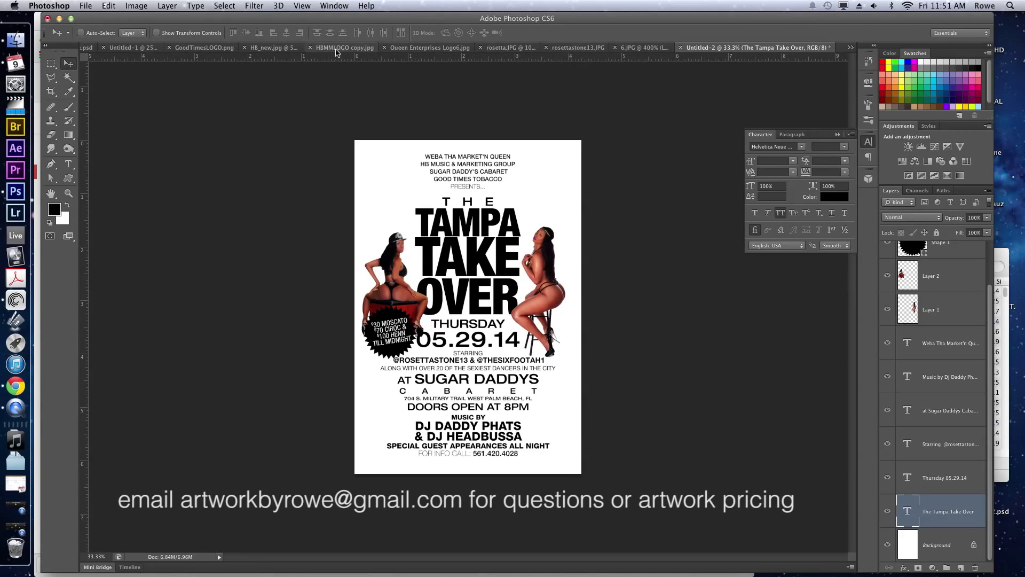
# Open HB_new.jpg, Magic Wand the grey backdrop, and invert the selection onto the man.
pyautogui.click(276, 49)
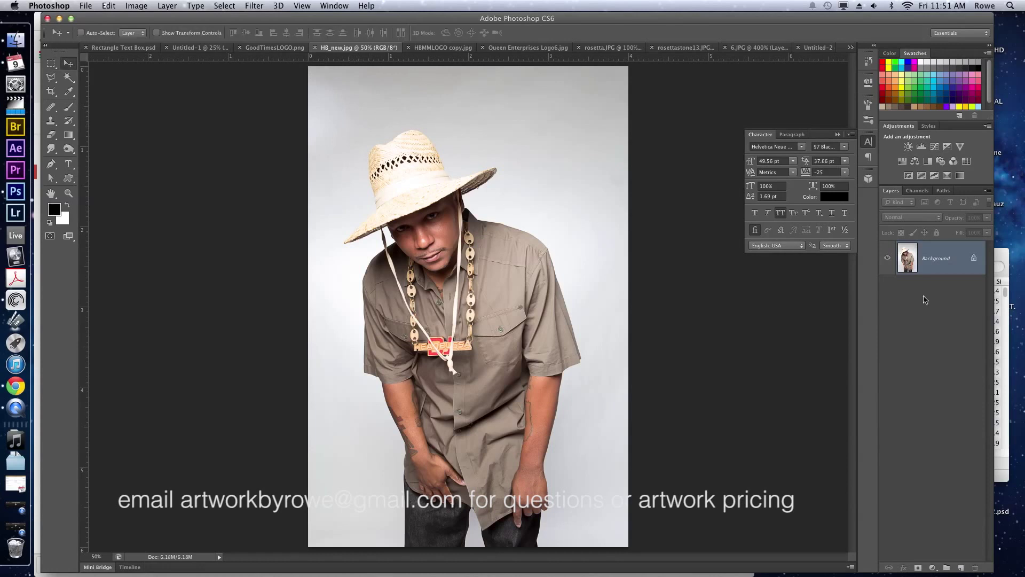
pyautogui.press('w')
pyautogui.click(523, 131)
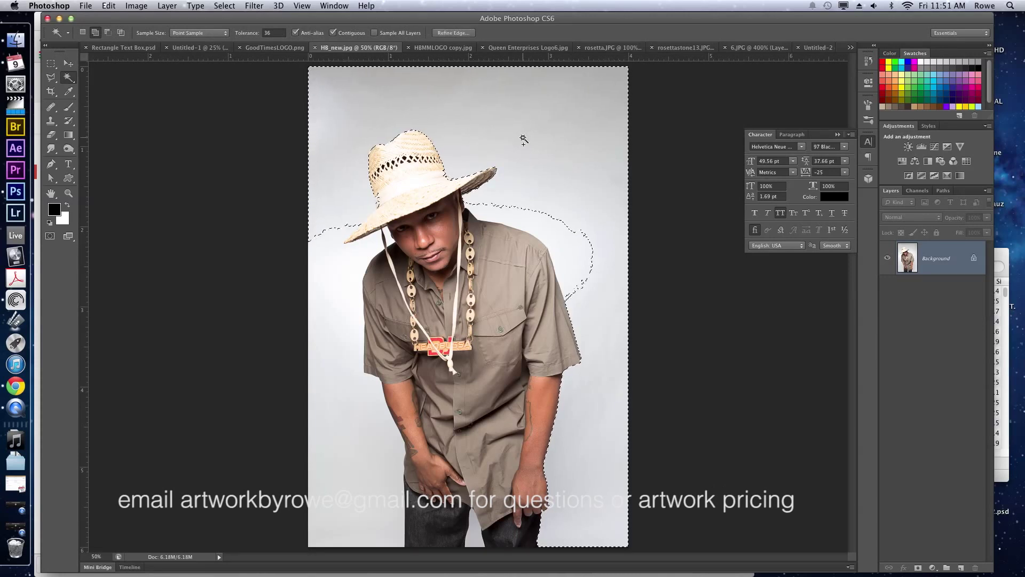
pyautogui.press('super+shift+i')
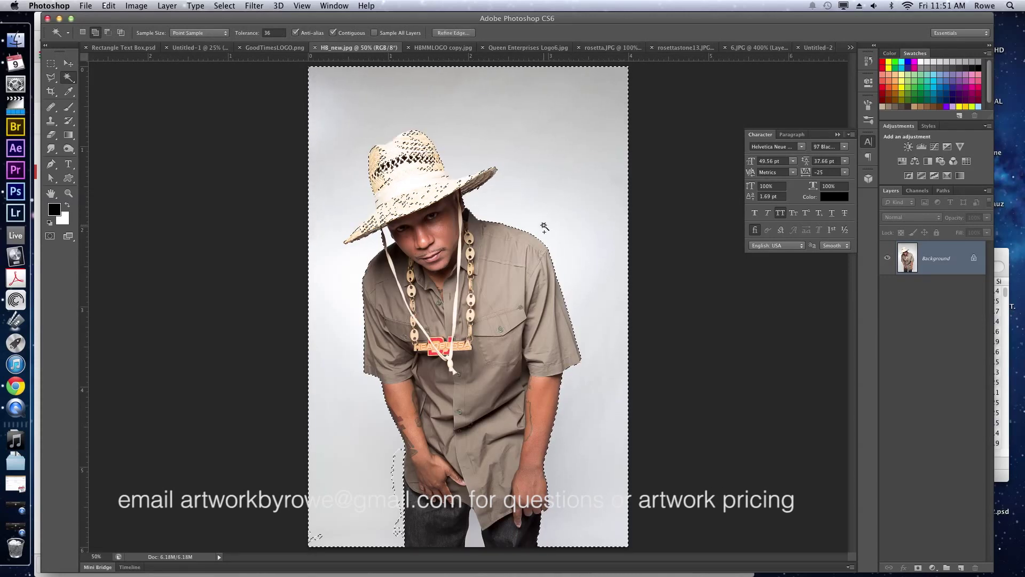
# Copy a rectangle of the man's hat, face and upper body to a new layer.
pyautogui.press('v')
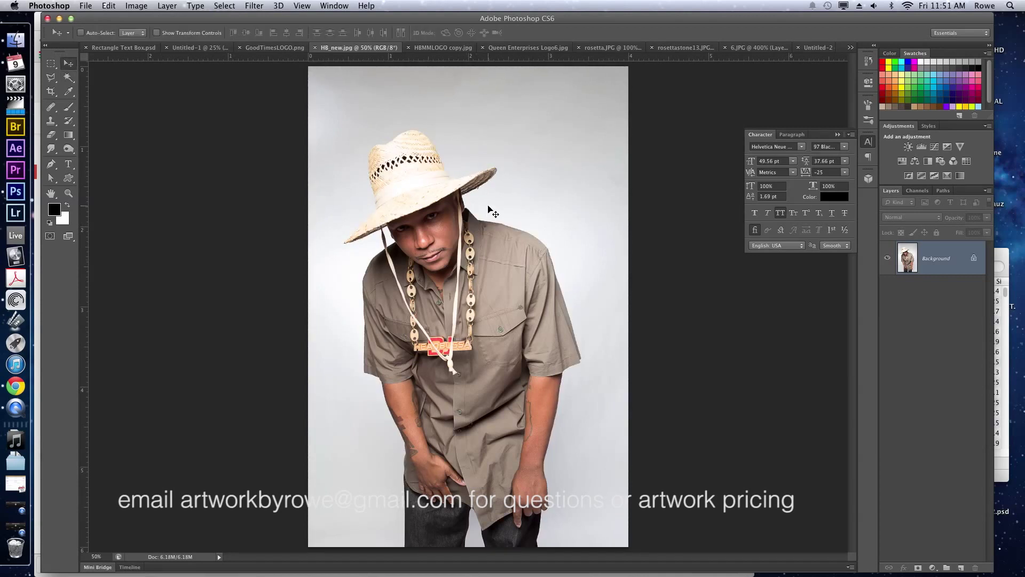
pyautogui.press('m')
pyautogui.moveTo(332, 114); pyautogui.dragTo(626, 195)
pyautogui.press('super+j')
pyautogui.press('v')
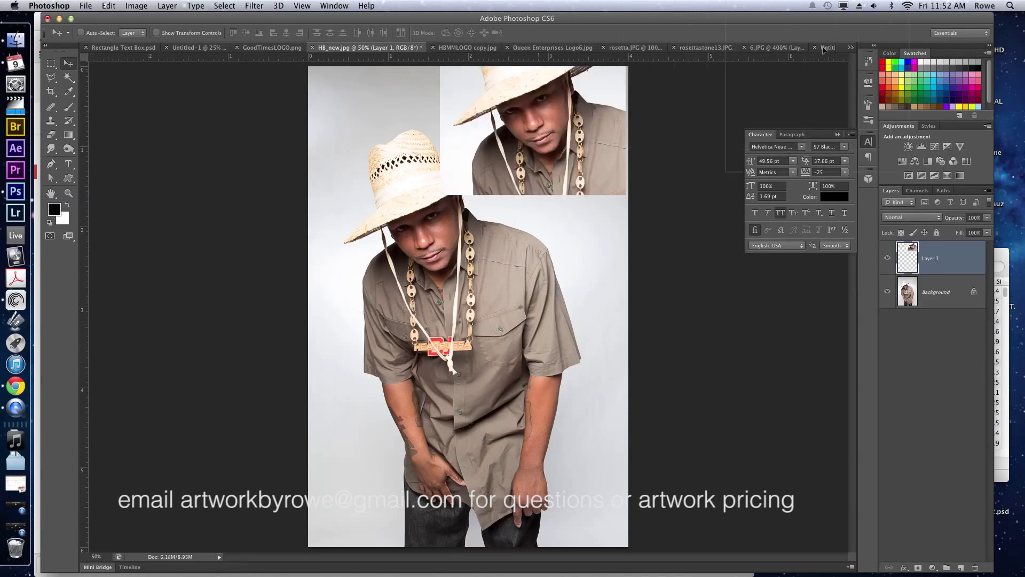
pyautogui.click(825, 48)
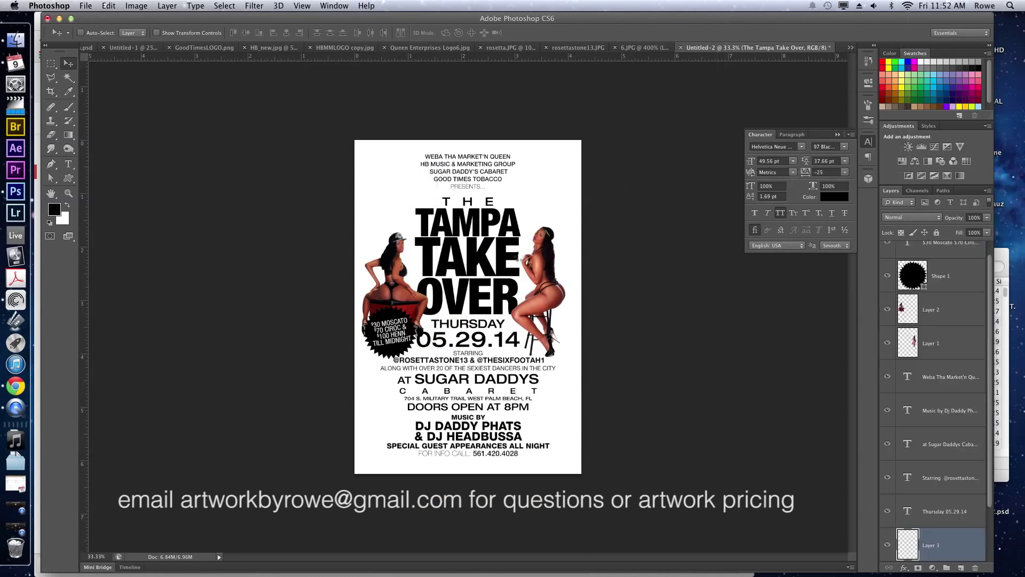
# Paste the straw-hat photo into the flyer, try scaling it down, then revert to full size.
pyautogui.press('super+v')
pyautogui.press('super+t')
pyautogui.moveTo(530, 239); pyautogui.dragTo(412, 394)
pyautogui.press('Return')
pyautogui.hotkey('ctrl', 't')
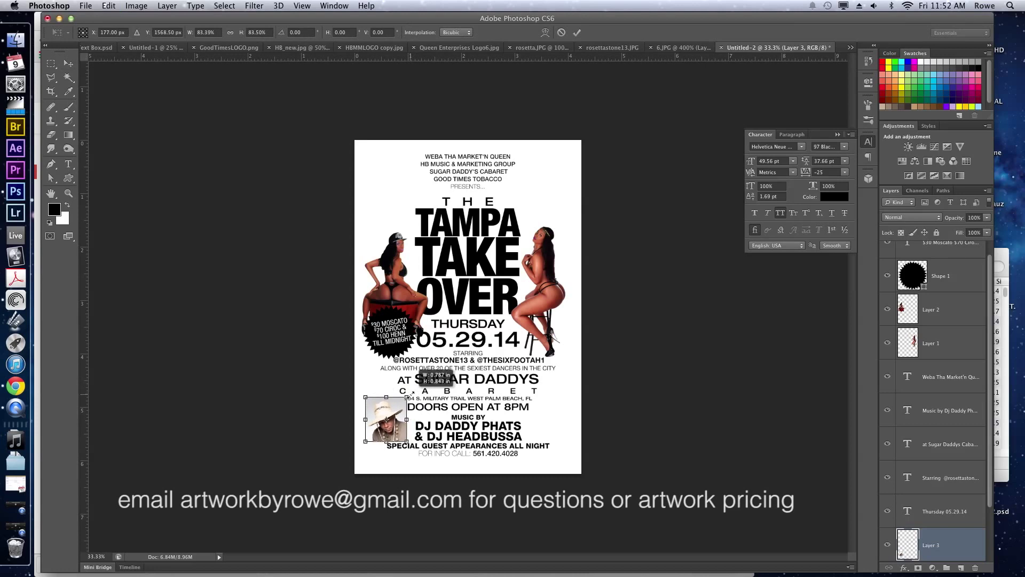
pyautogui.press('Return')
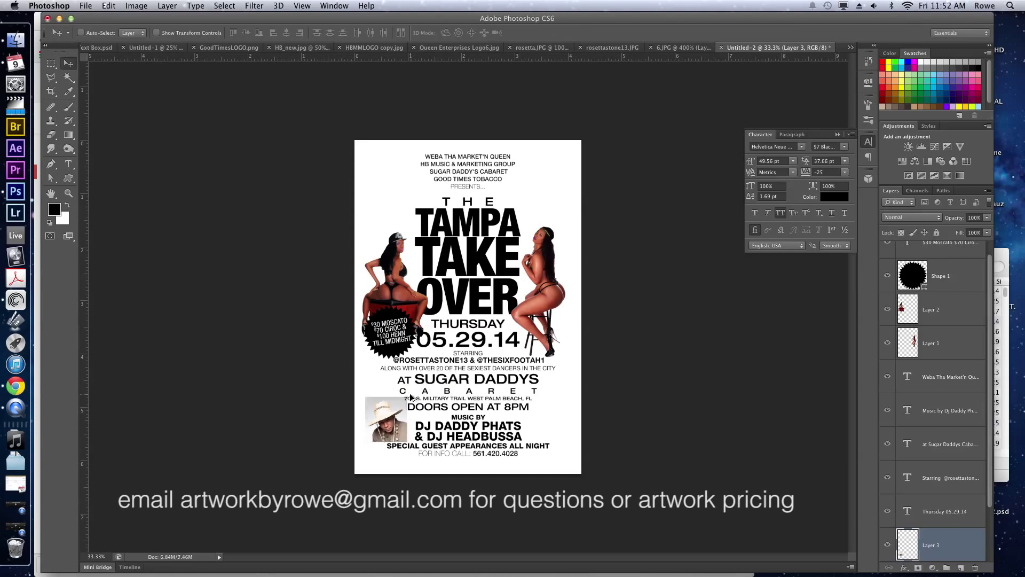
pyautogui.press('super+alt+z')
pyautogui.press('super+alt+z')
pyautogui.press('super+alt+z')
pyautogui.moveTo(461, 312); pyautogui.dragTo(462, 219)
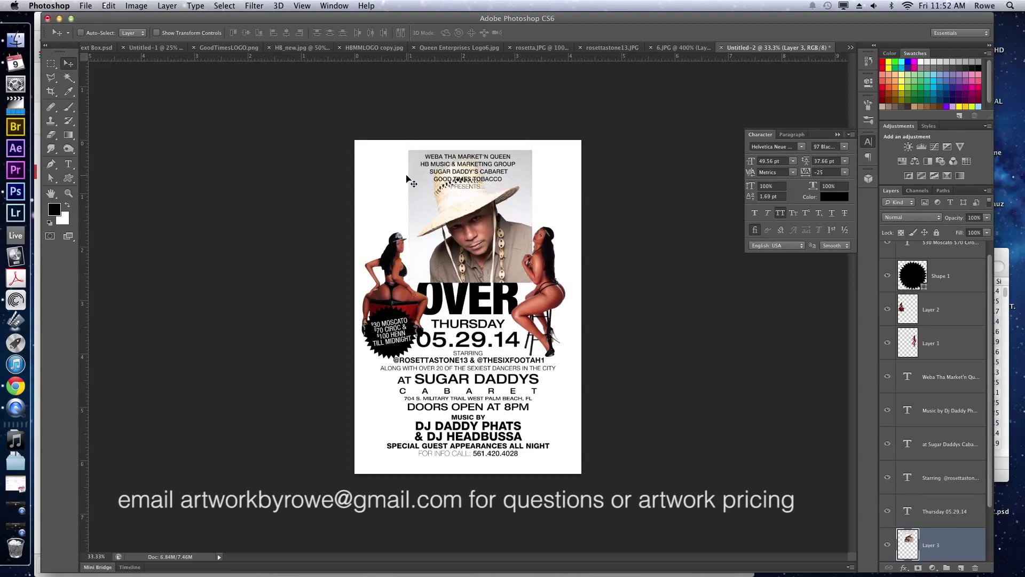
# Copy a square around the DJ's face onto a new layer and hide the original photo.
pyautogui.press('m')
pyautogui.moveTo(422, 161); pyautogui.dragTo(522, 278)
pyautogui.hotkey('ctrl', 'j')
pyautogui.press('v')
pyautogui.scroll(-3, 902, 496)
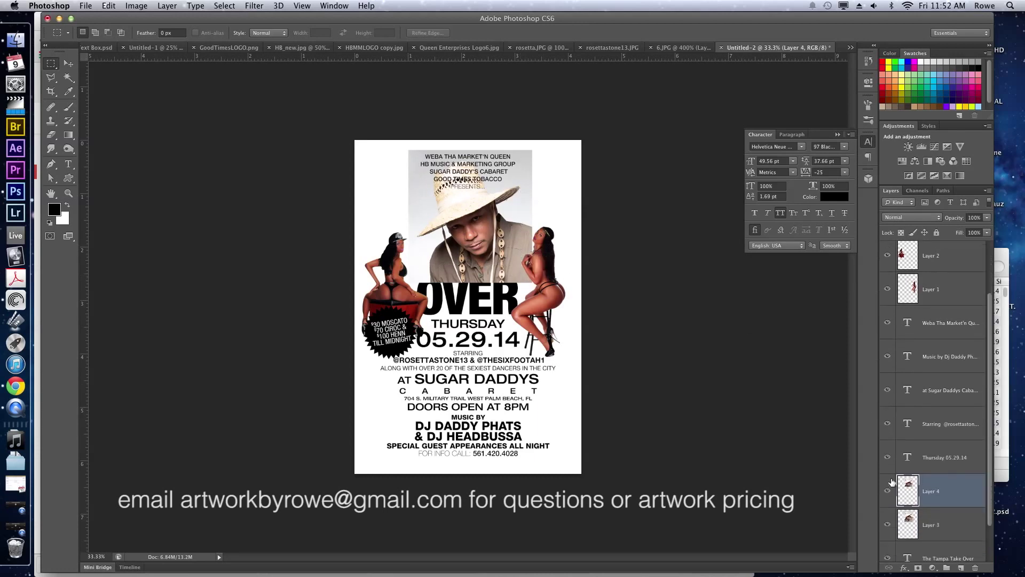
pyautogui.click(888, 479)
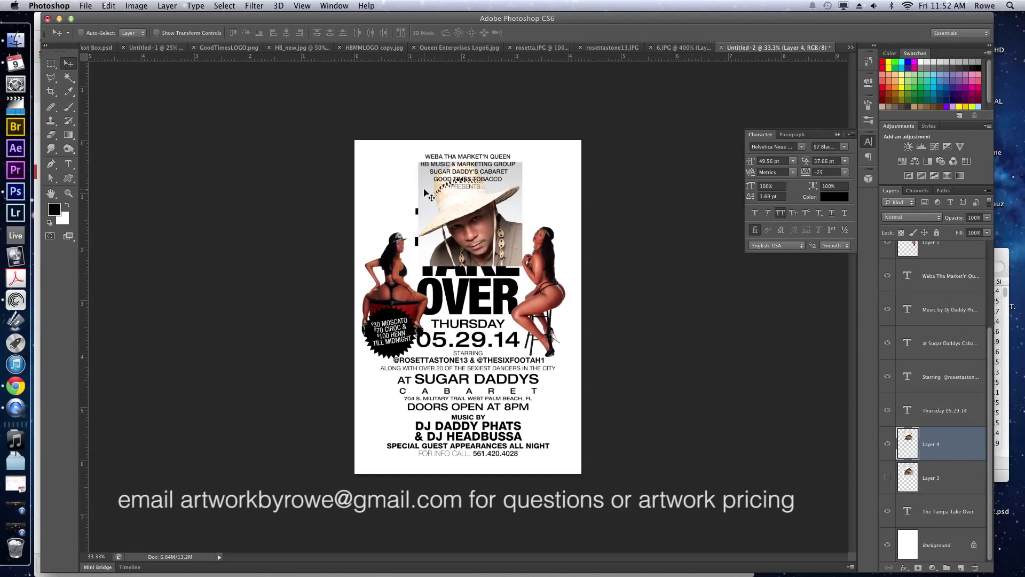
pyautogui.moveTo(427, 193); pyautogui.dragTo(390, 360)
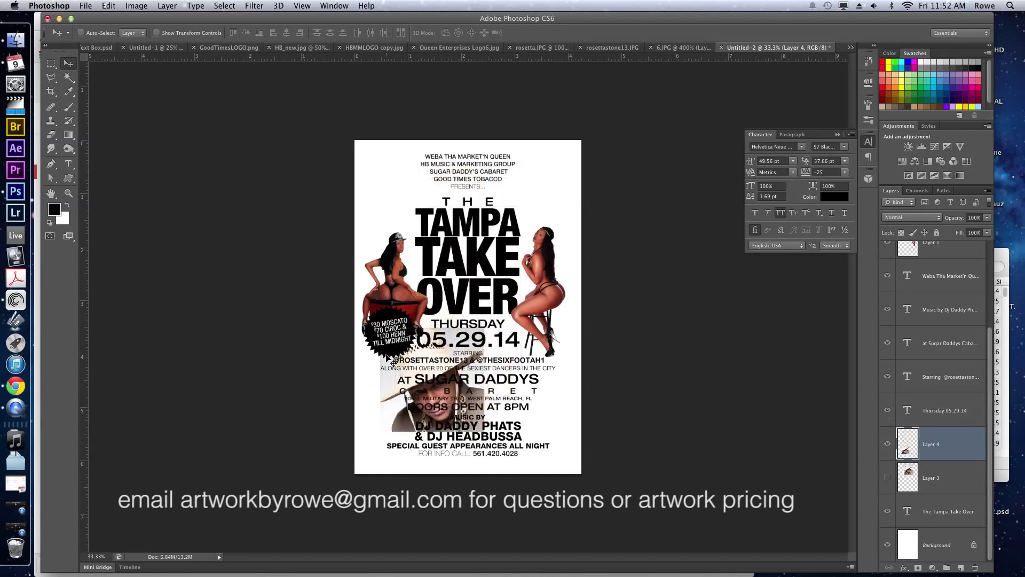
# Scale the DJ cutout down to about 61% and then smaller, beside MUSIC BY.
pyautogui.press('super+t')
pyautogui.moveTo(490, 327); pyautogui.dragTo(446, 381)
pyautogui.press('Return')
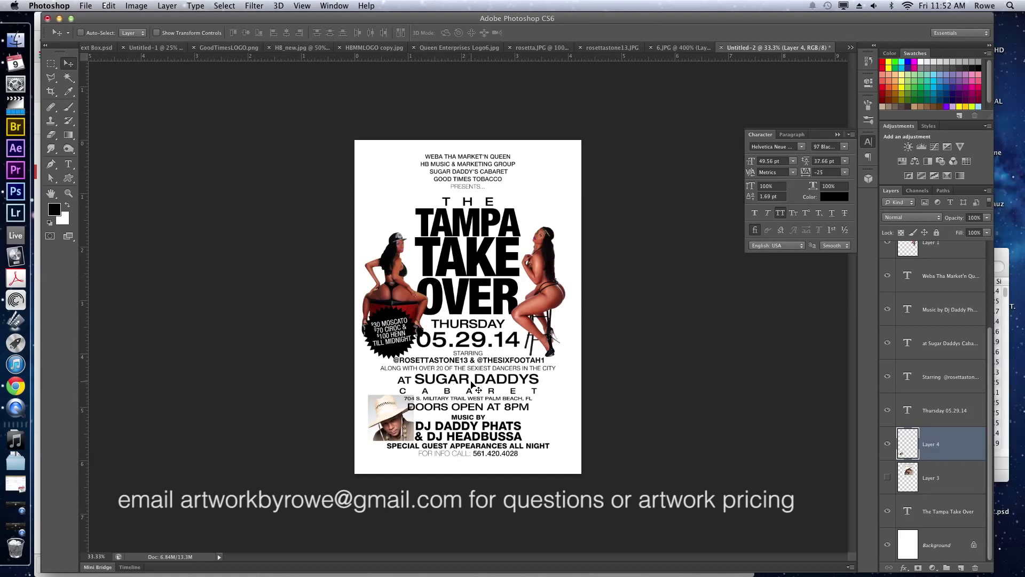
pyautogui.press('super+t')
pyautogui.moveTo(368, 395); pyautogui.dragTo(419, 390)
pyautogui.press('Return')
# Delete DJ HEADBUSSA from the MUSIC BY credit line.
pyautogui.press('t')
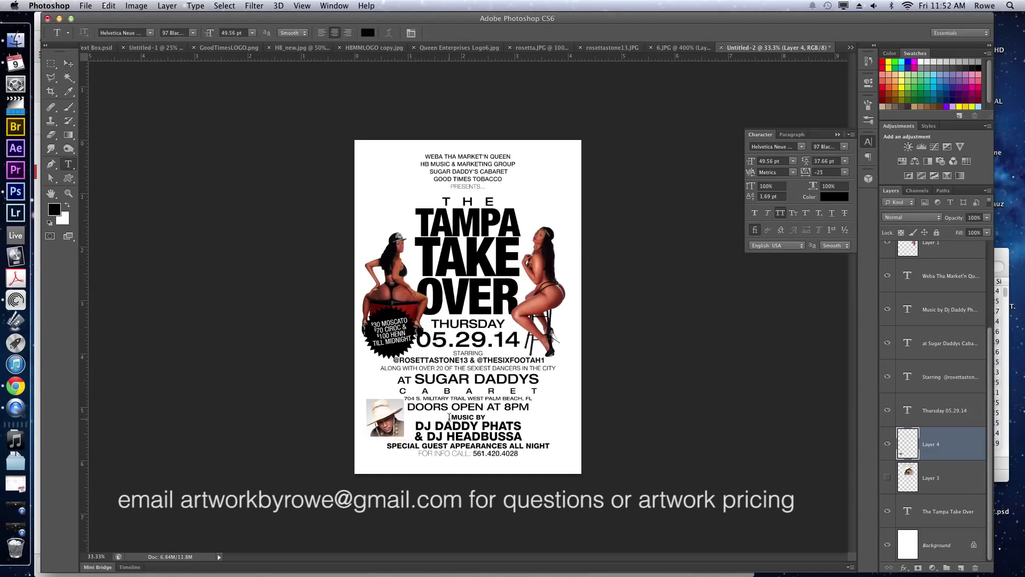
pyautogui.click(450, 419)
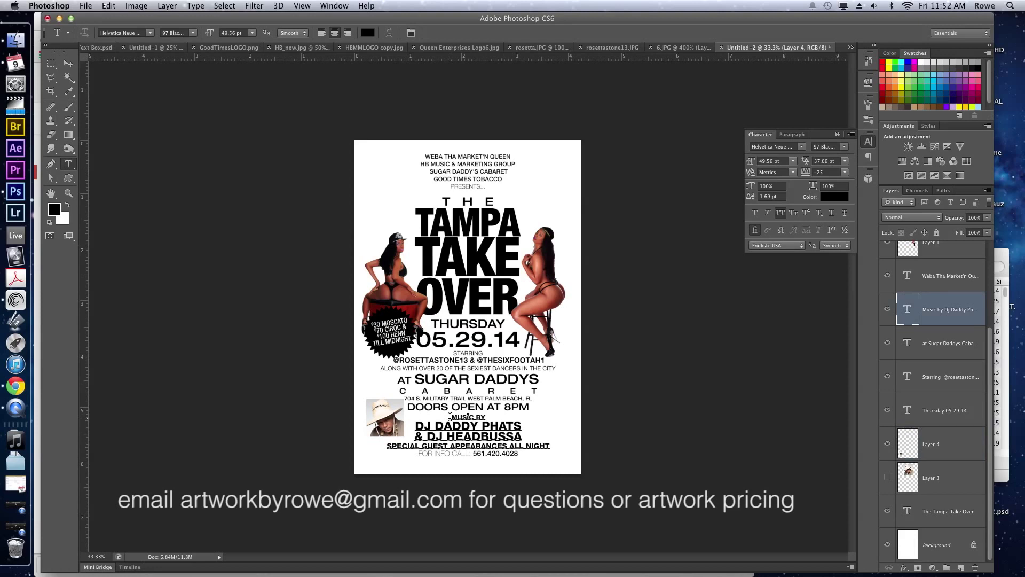
pyautogui.click(450, 419)
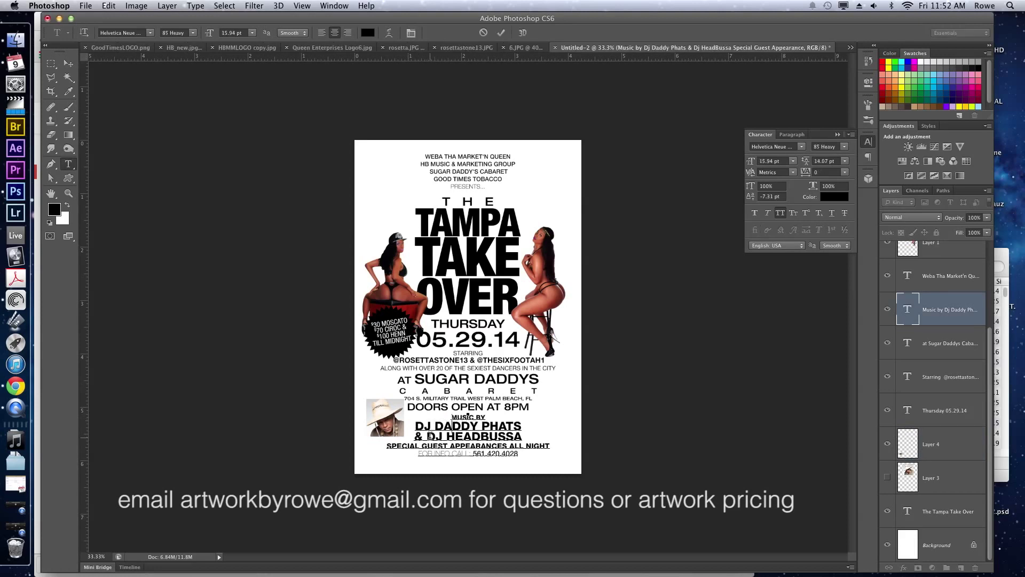
pyautogui.moveTo(430, 435); pyautogui.dragTo(522, 435)
pyautogui.click(522, 436)
pyautogui.press('BackSpace')
pyautogui.hotkey('ctrl', 'Return')
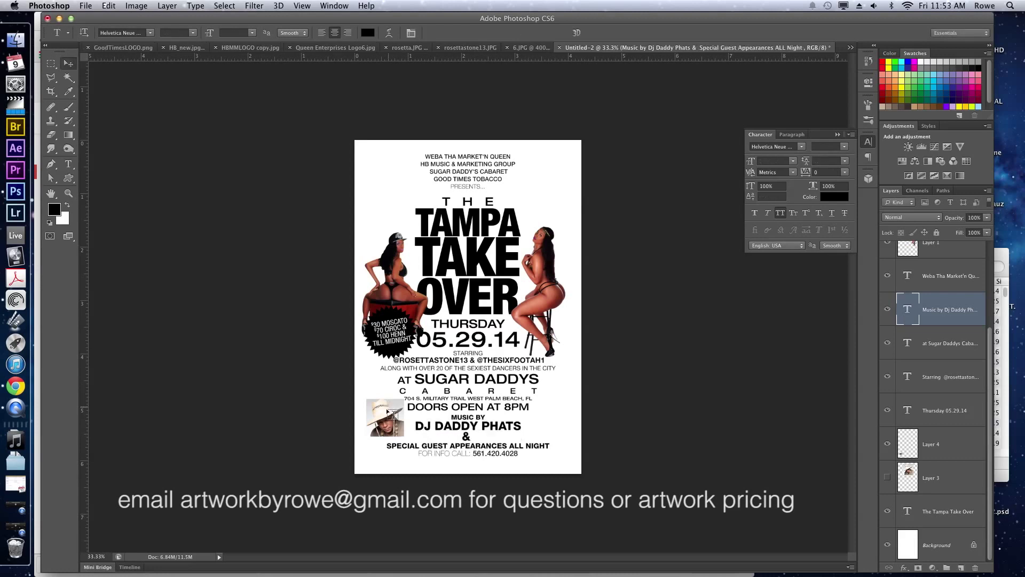
# Nudge the DJ photo up-left and add a pasted DJ HEADBUSSA text line at 9.94 pt.
pyautogui.press('v')
pyautogui.moveTo(388, 414); pyautogui.dragTo(383, 404)
pyautogui.press('t')
pyautogui.click(379, 428)
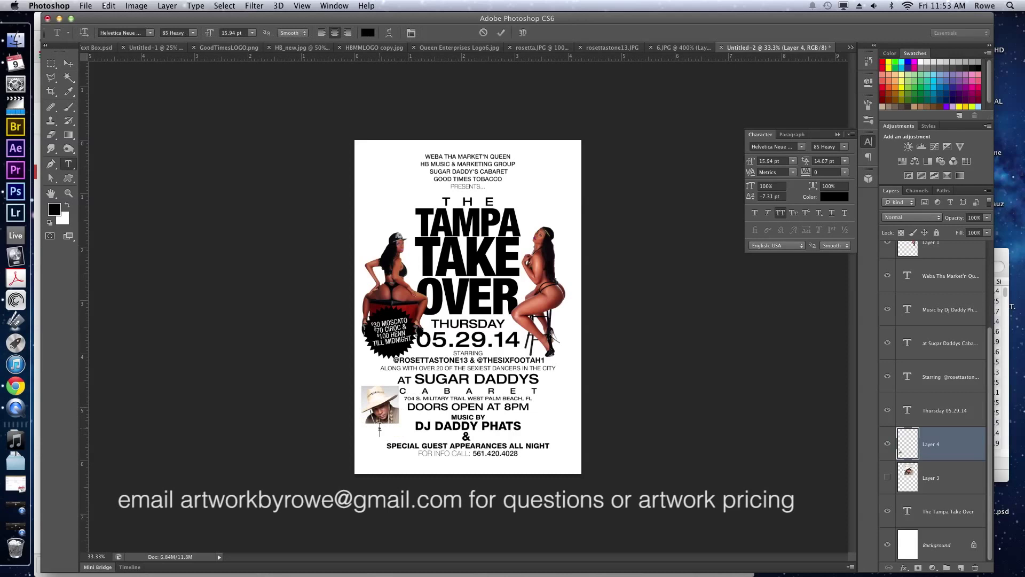
pyautogui.press('super+v')
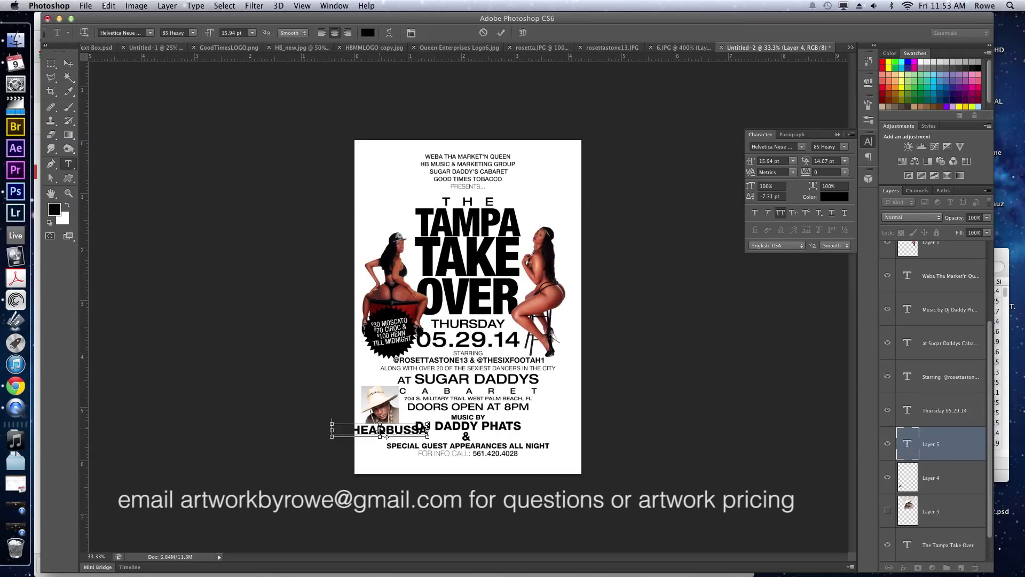
pyautogui.press('super+a')
pyautogui.click(764, 160)
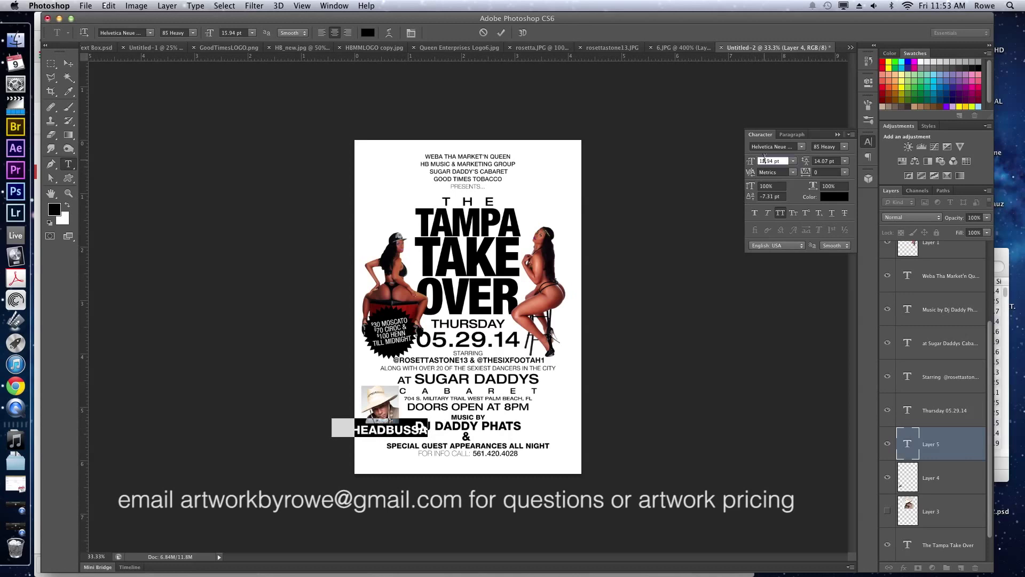
pyautogui.press('Down')
pyautogui.press('Down')
pyautogui.press('Down')
pyautogui.press('Down')
pyautogui.press('Down')
pyautogui.press('Down')
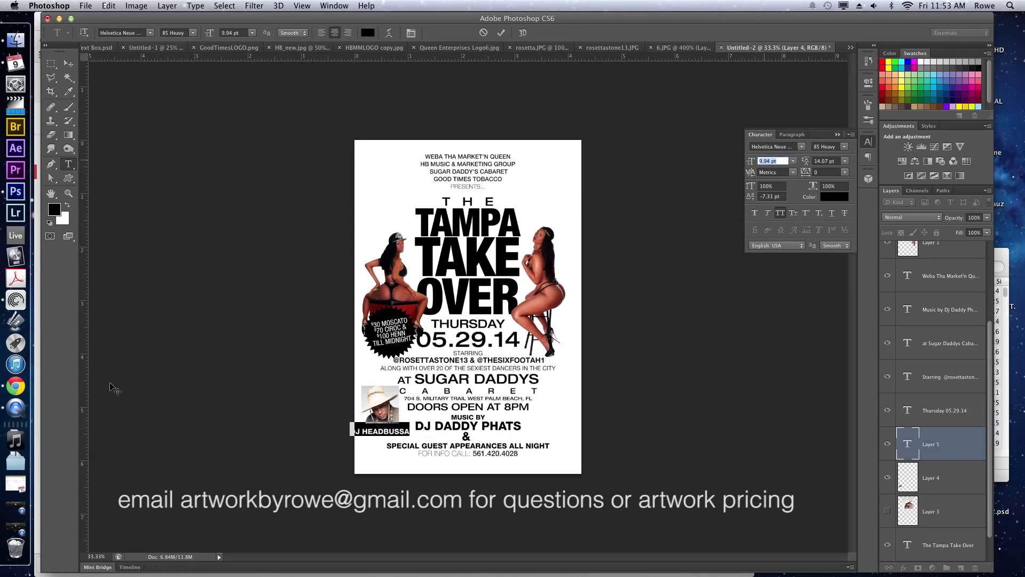
pyautogui.click(15, 385)
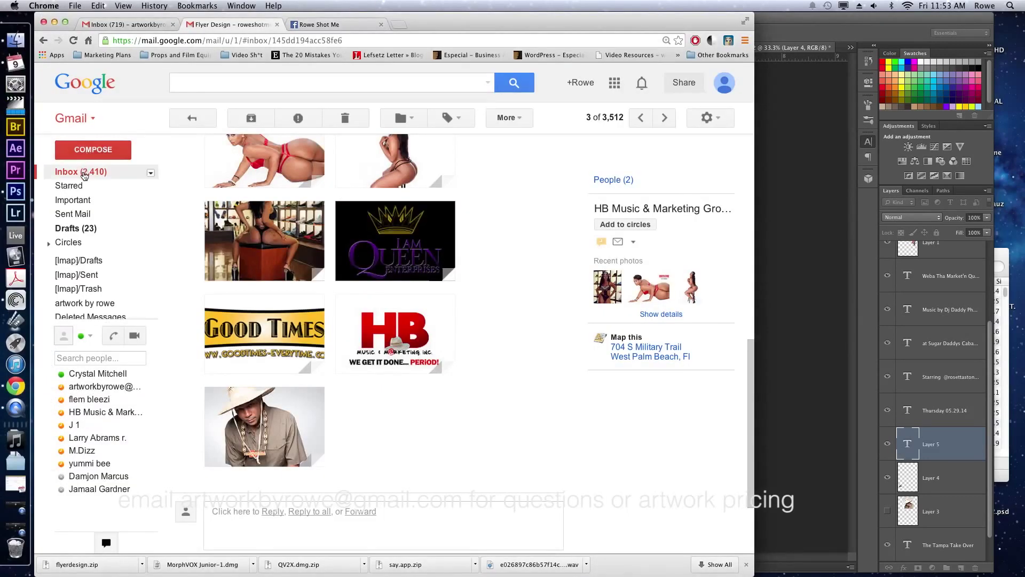
# Open the 'Additional pic for flyer' email from the Gmail inbox, then return to Photoshop.
pyautogui.click(82, 172)
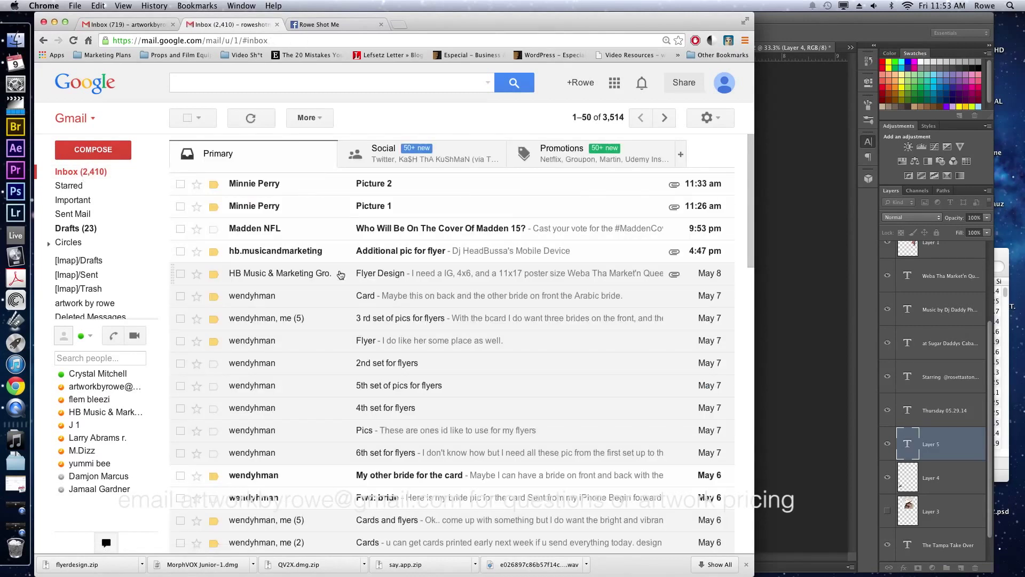
pyautogui.click(398, 252)
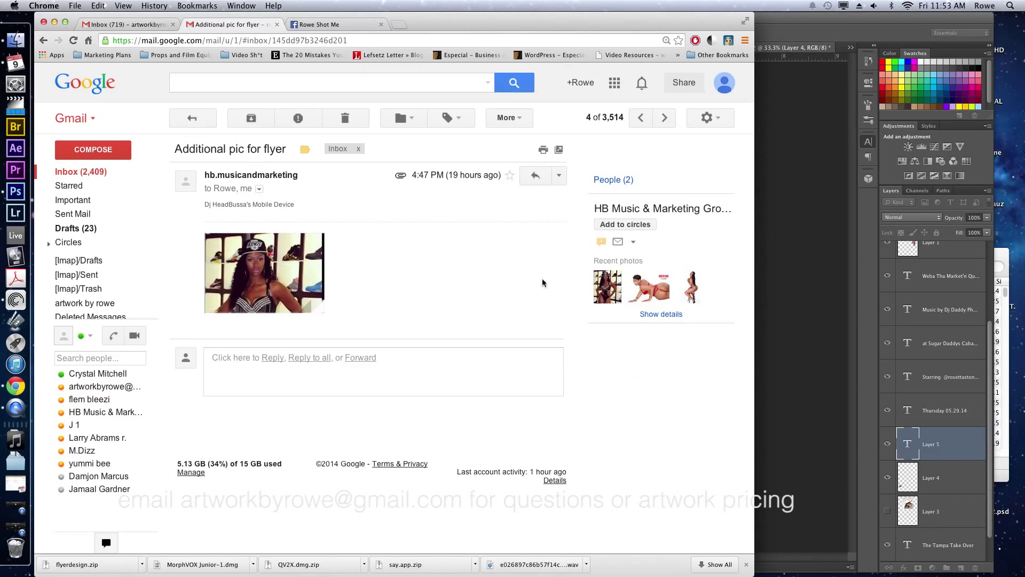
pyautogui.click(822, 331)
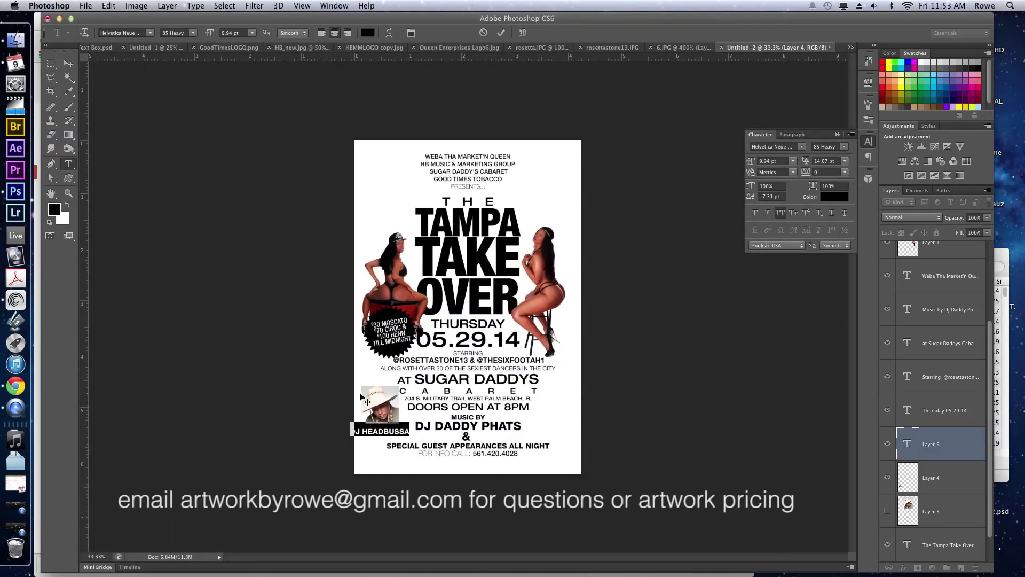
# Undo the separate HEADBUSSA line, restoring '& DJ HEADBUSSA' in the credit block.
pyautogui.moveTo(391, 399); pyautogui.dragTo(390, 400)
pyautogui.press('super+Return')
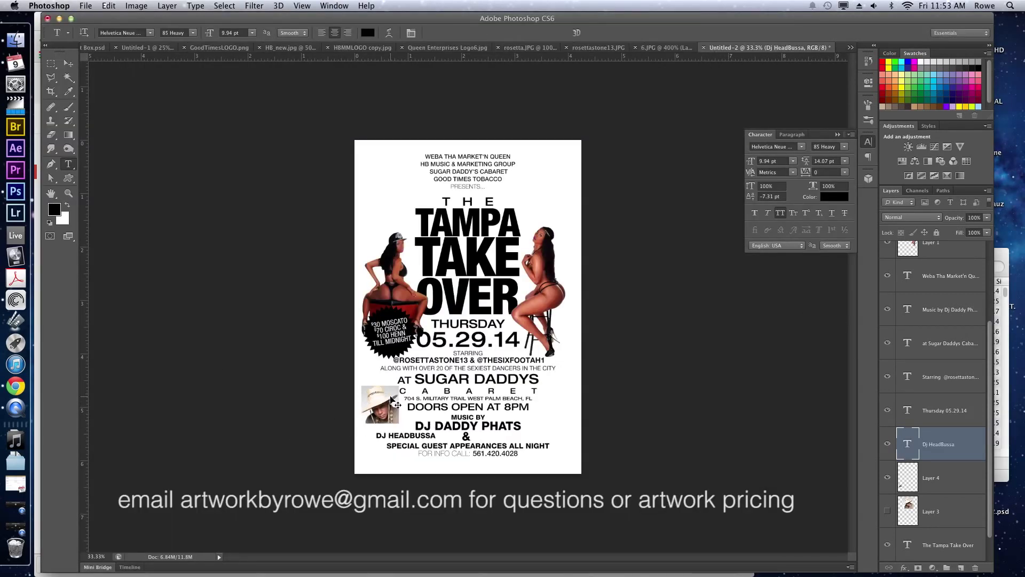
pyautogui.press('super+z')
pyautogui.press('super+z')
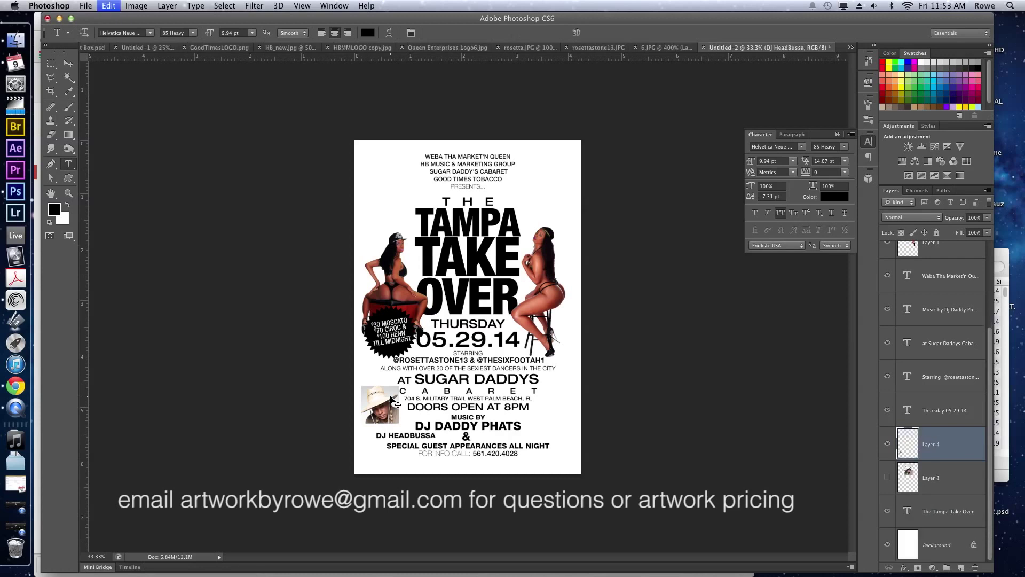
pyautogui.press('super+z')
pyautogui.press('super+shift+z')
pyautogui.press('super+shift+z')
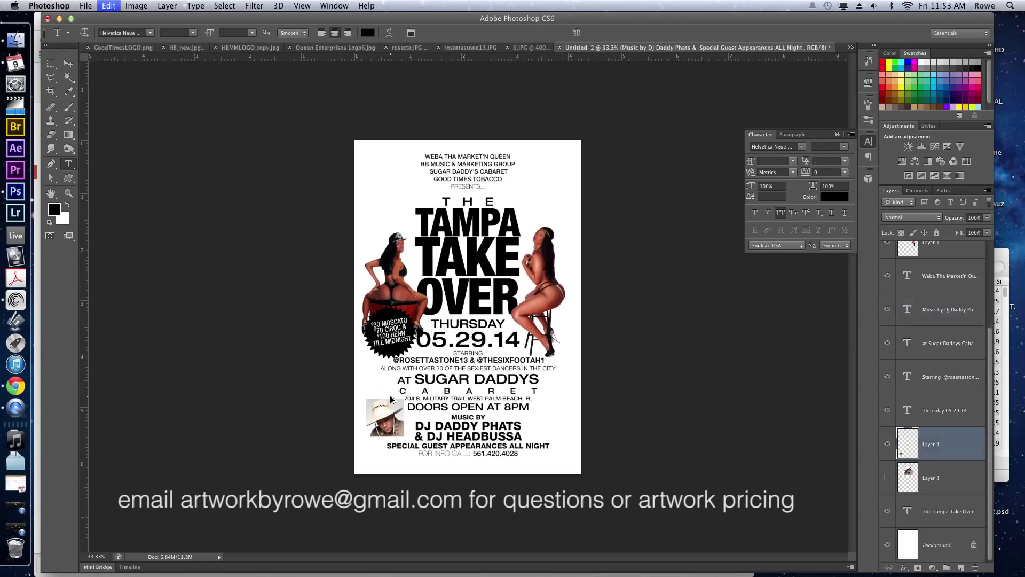
# Enlarge the DJ photo to about 116%.
pyautogui.press('v')
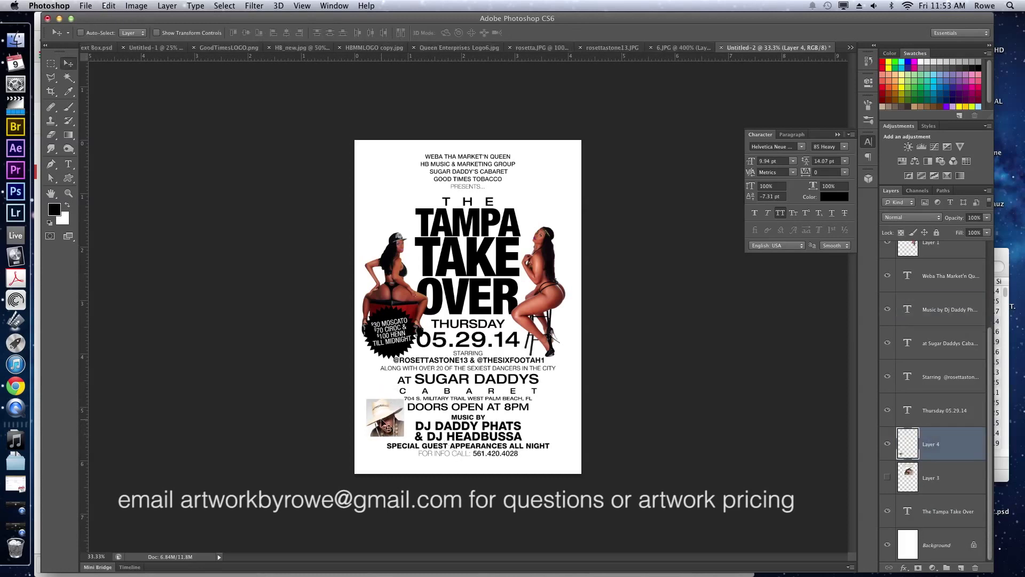
pyautogui.press('super+t')
pyautogui.moveTo(404, 399)
pyautogui.mouseDown()
pyautogui.moveTo(414, 392)
pyautogui.moveTo(401, 406)
pyautogui.mouseUp()
pyautogui.press('Return')
# Left-align all of the Sugar Daddys venue text and move the block back onto the page.
pyautogui.keyDown('super'); pyautogui.click(436, 381); pyautogui.keyUp('super')
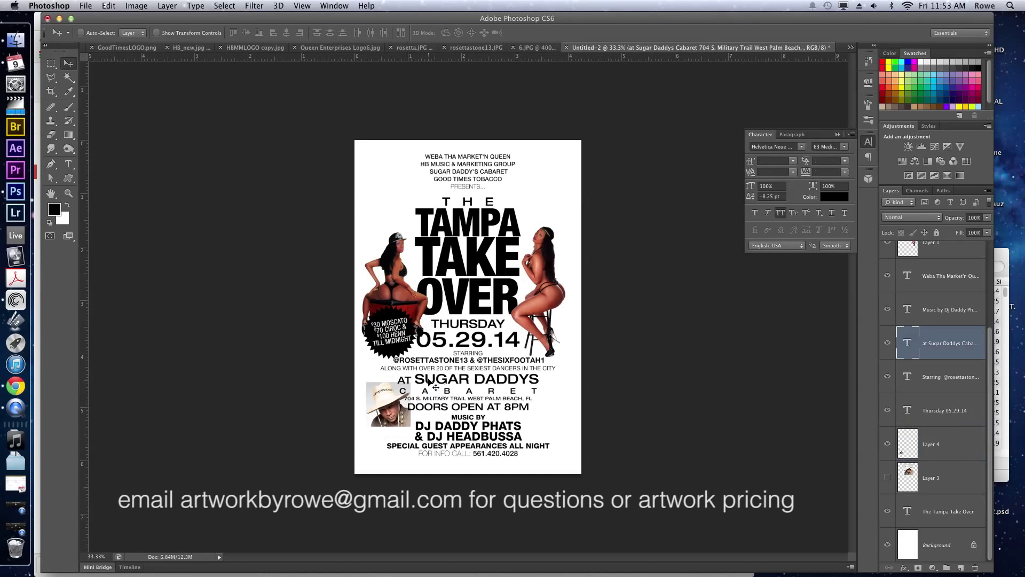
pyautogui.press('t')
pyautogui.click(427, 377)
pyautogui.press('super+a')
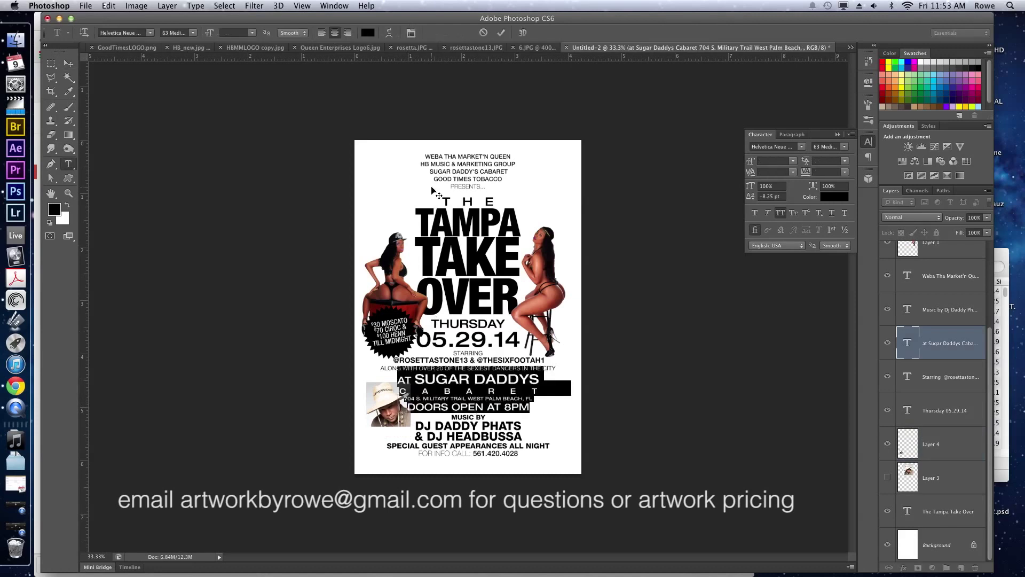
pyautogui.click(321, 34)
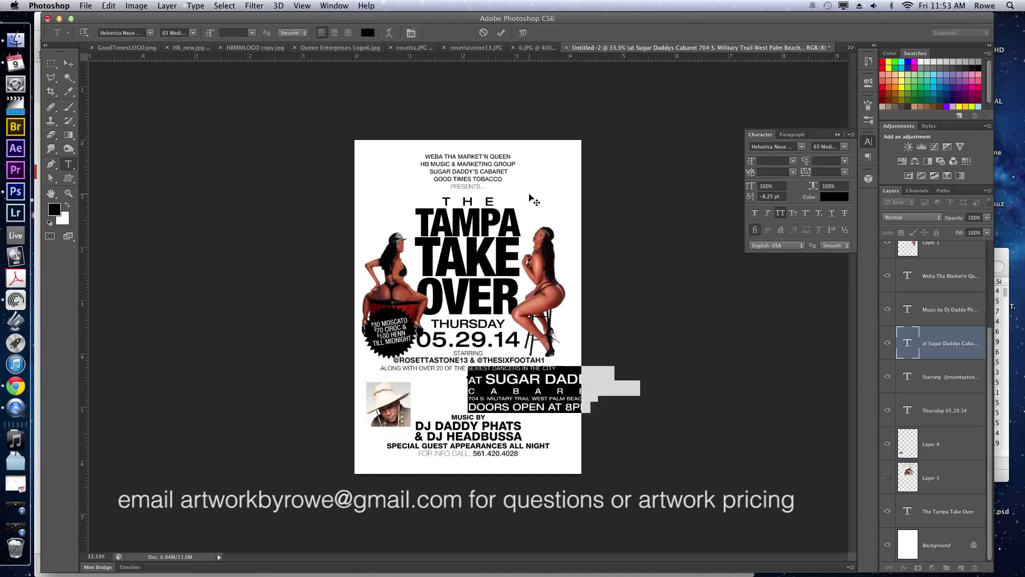
pyautogui.moveTo(579, 254)
pyautogui.mouseDown()
pyautogui.moveTo(534, 254)
pyautogui.moveTo(563, 252)
pyautogui.mouseUp()
# Nudge the venue block slightly right and select the CABARET and address lines for review.
pyautogui.moveTo(472, 387); pyautogui.dragTo(453, 384)
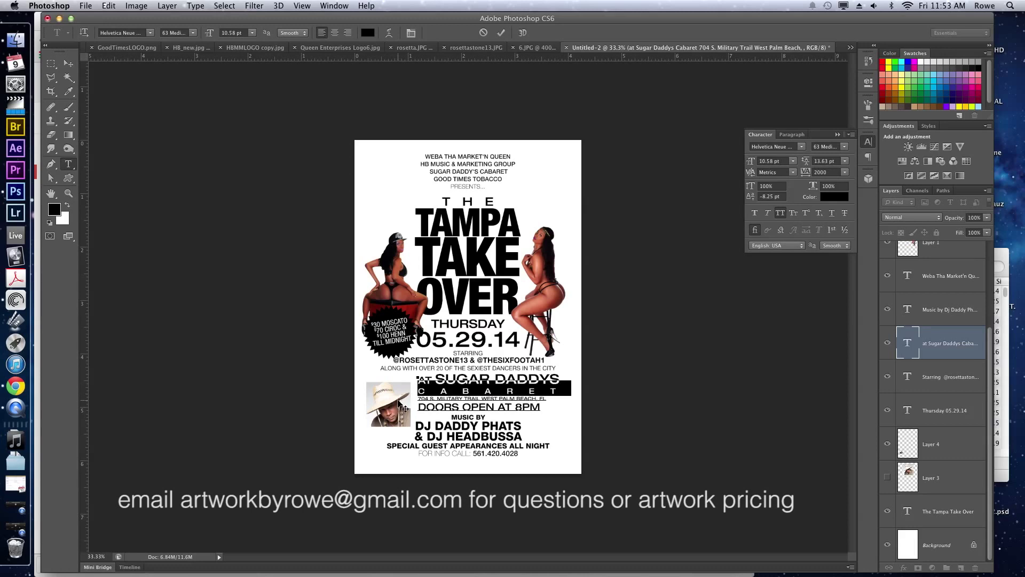
pyautogui.click(435, 374)
pyautogui.press('super+Return')
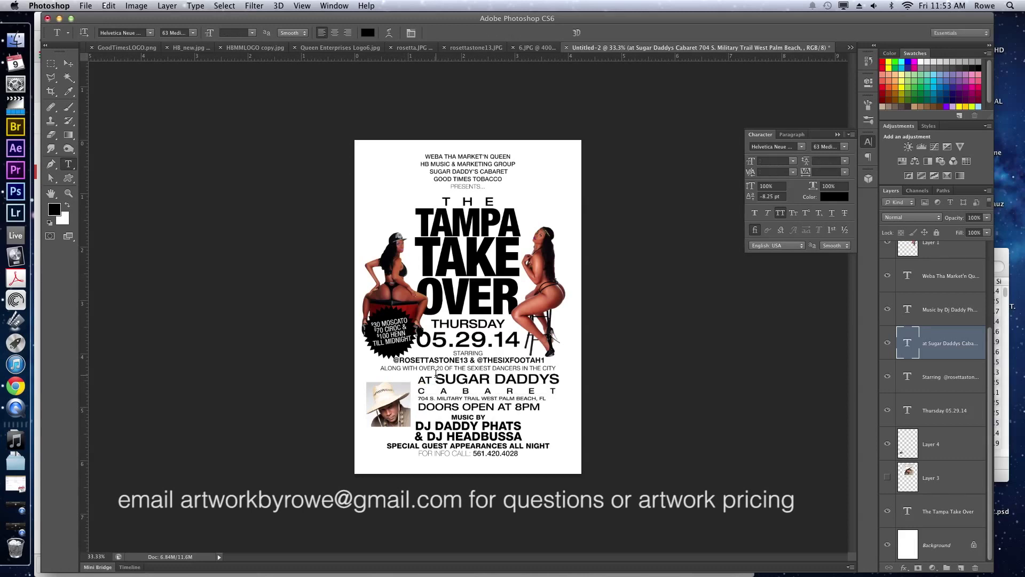
pyautogui.press('v')
pyautogui.moveTo(473, 399)
pyautogui.mouseDown()
pyautogui.moveTo(475, 447)
pyautogui.moveTo(473, 388)
pyautogui.mouseUp()
pyautogui.press('t')
pyautogui.click(479, 398)
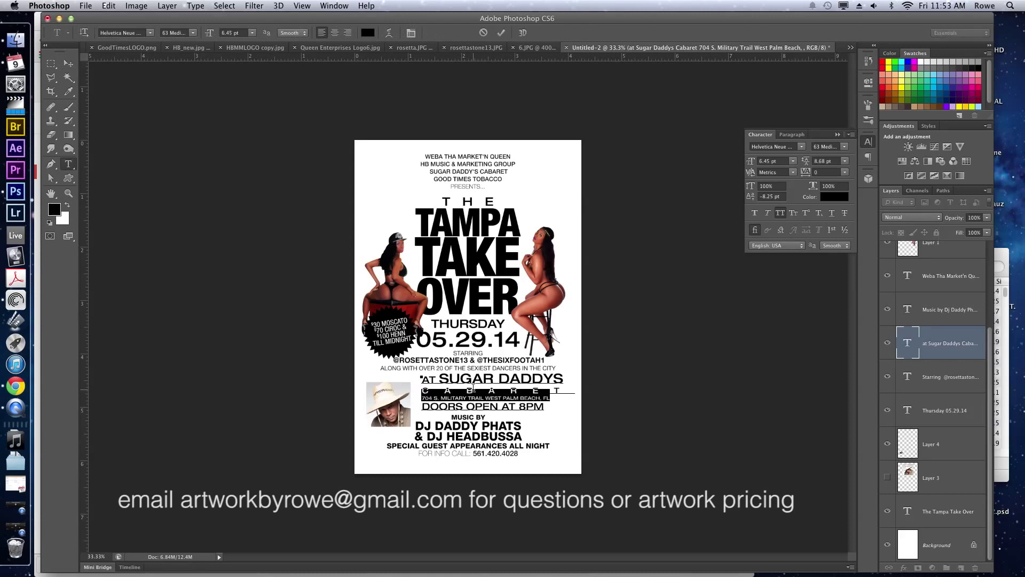
pyautogui.click(473, 385)
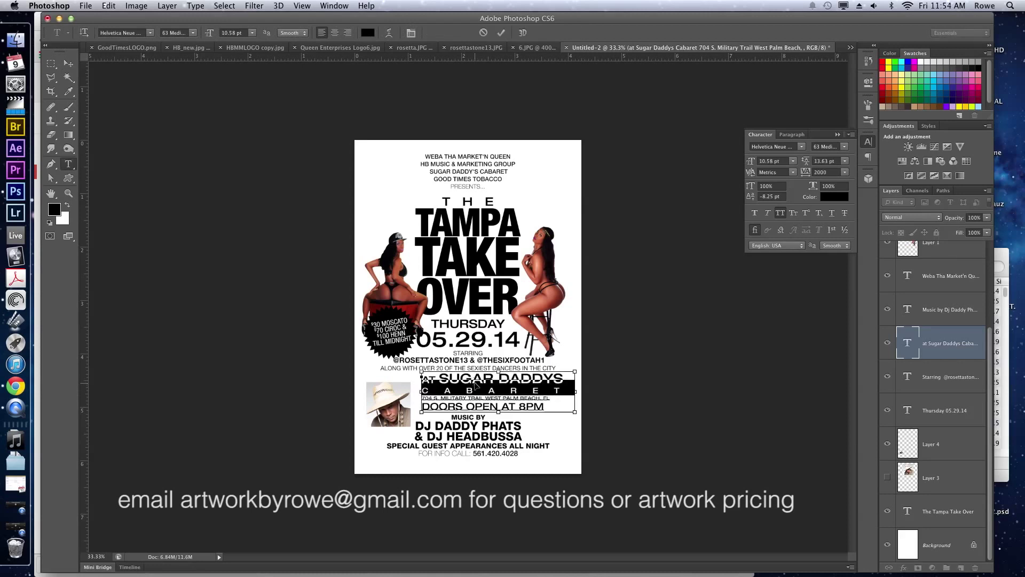
pyautogui.click(475, 380)
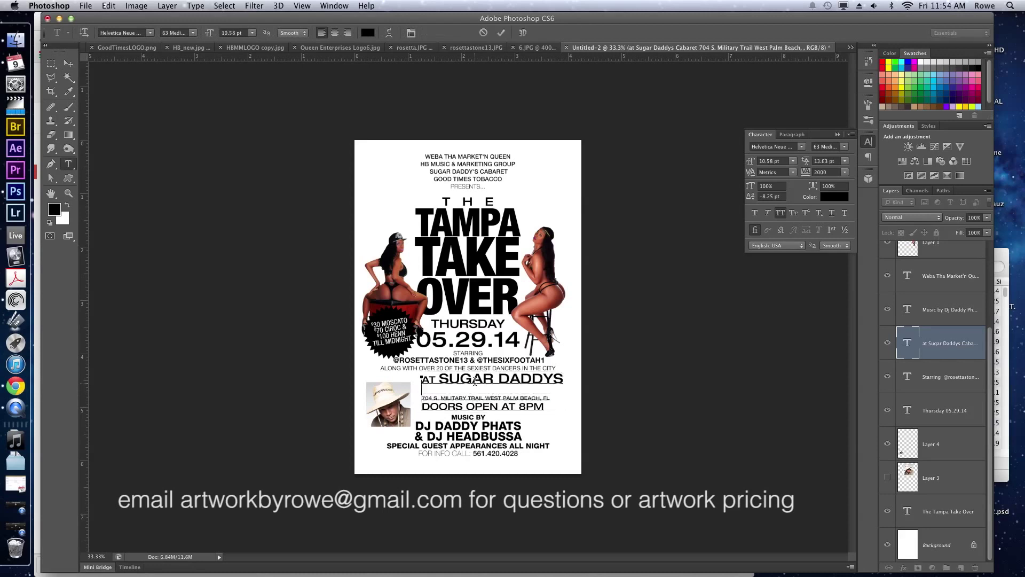
pyautogui.doubleClick(475, 380)
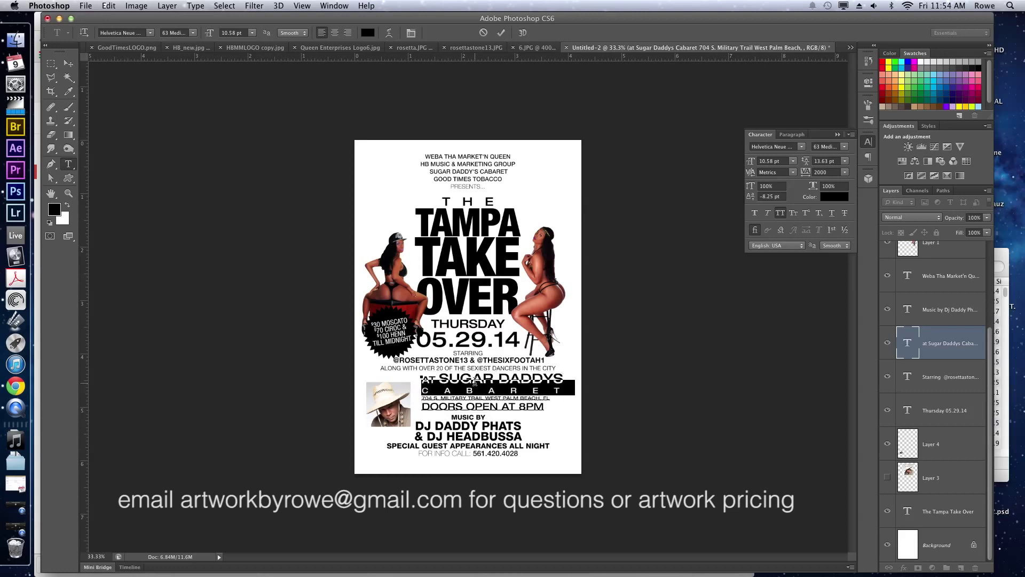
pyautogui.click(430, 392)
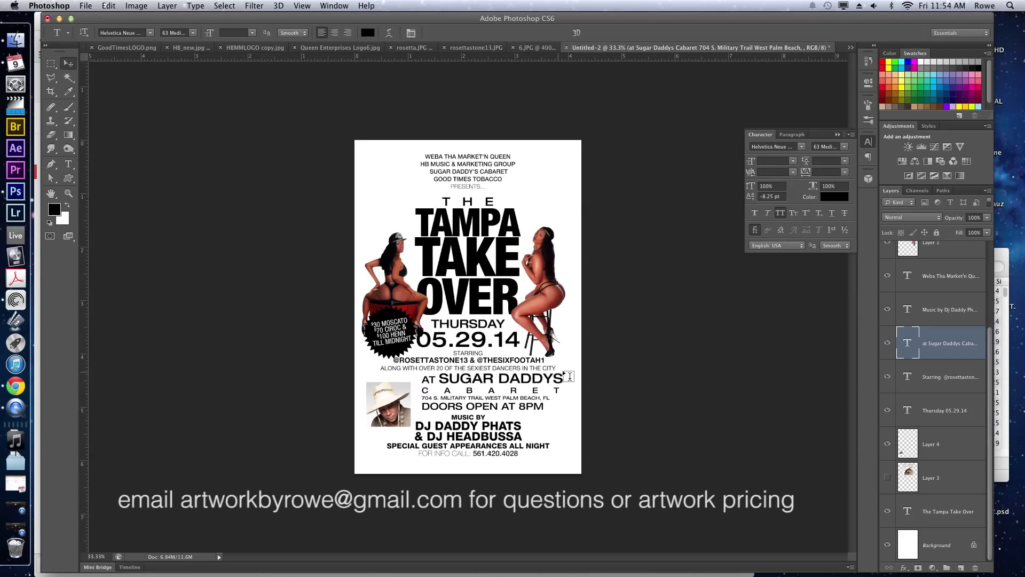
# Scale the venue block down and move it slightly right beside the DJ photo.
pyautogui.hotkey('ctrl', 't')
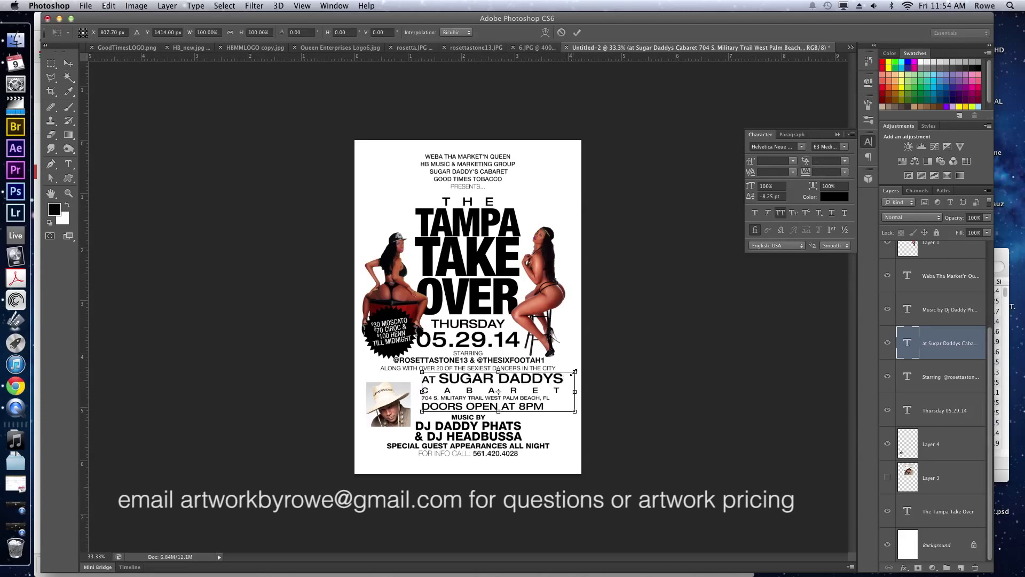
pyautogui.moveTo(573, 372)
pyautogui.mouseDown()
pyautogui.moveTo(586, 357)
pyautogui.moveTo(555, 380)
pyautogui.mouseUp()
pyautogui.press('Return')
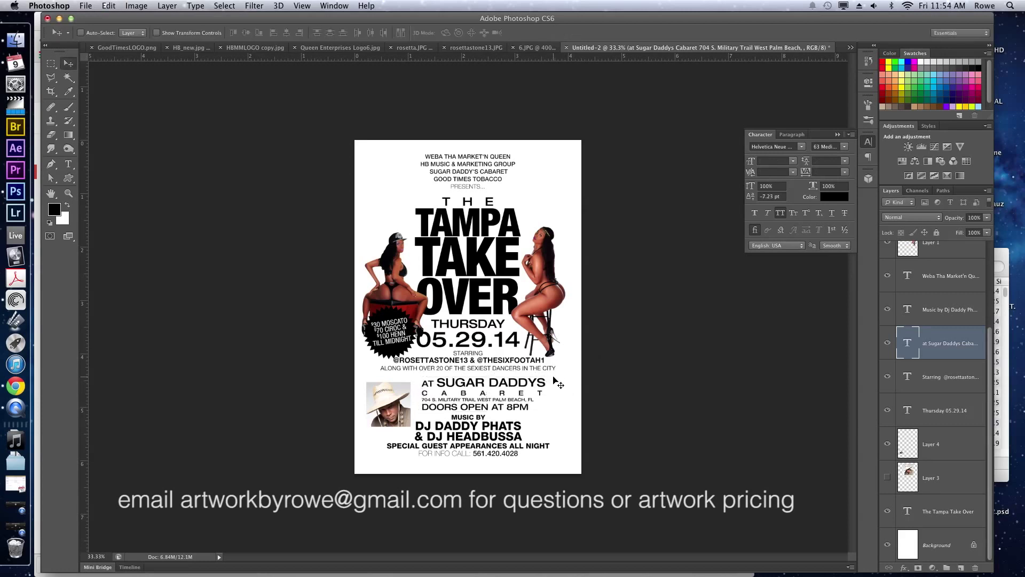
pyautogui.moveTo(448, 405); pyautogui.dragTo(502, 397)
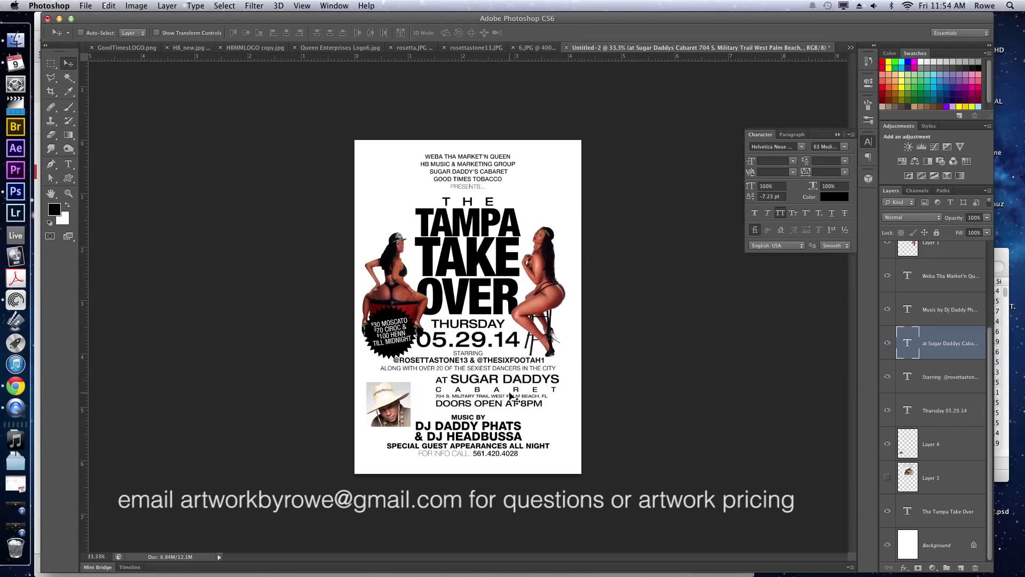
# Join CABARET onto the SUGAR DADDYS line and set its tracking to 0.
pyautogui.press('t')
pyautogui.click(438, 386)
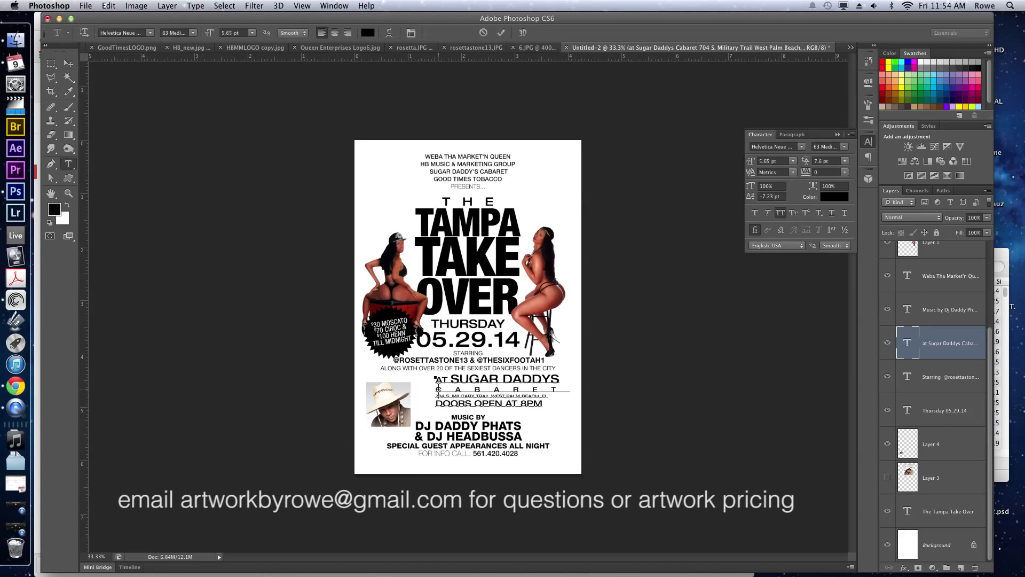
pyautogui.press('Left')
pyautogui.press('Delete')
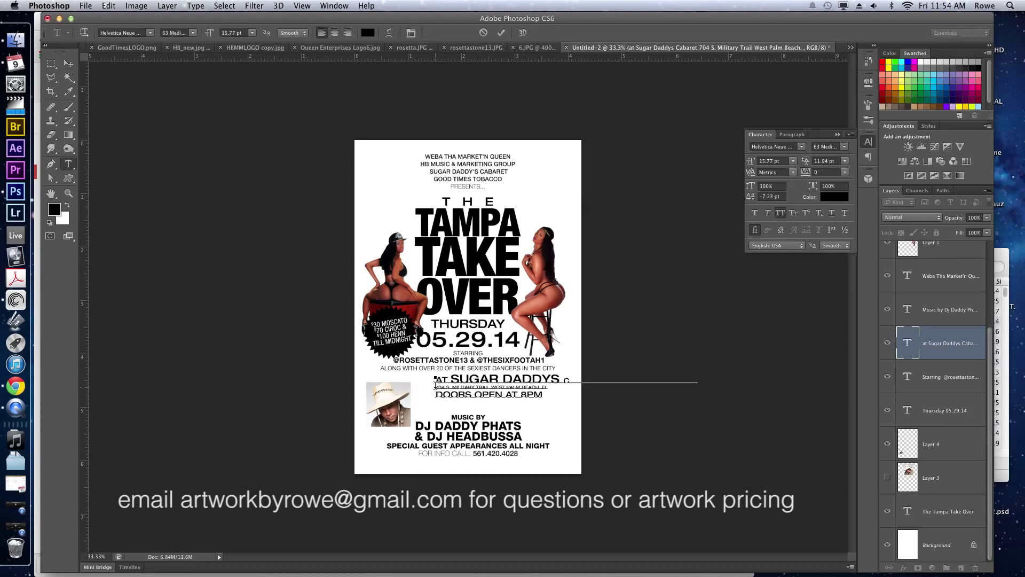
pyautogui.moveTo(451, 375); pyautogui.dragTo(730, 368)
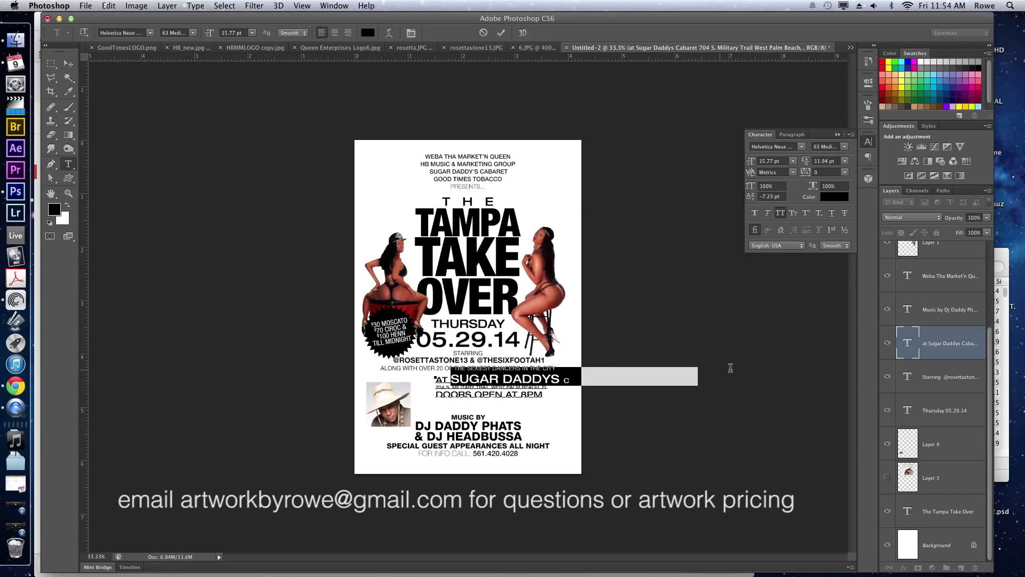
pyautogui.click(828, 172)
pyautogui.write('0')
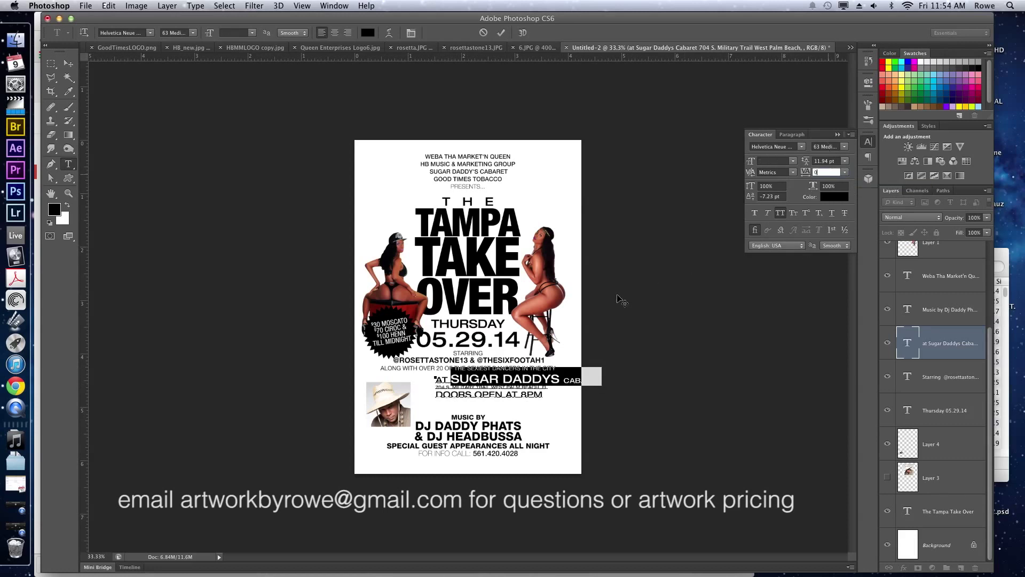
pyautogui.press('Return')
# Move the venue block left and resize SUGAR DADDYS CABARET to 12.56 pt.
pyautogui.moveTo(575, 312); pyautogui.dragTo(527, 349)
pyautogui.click(528, 379)
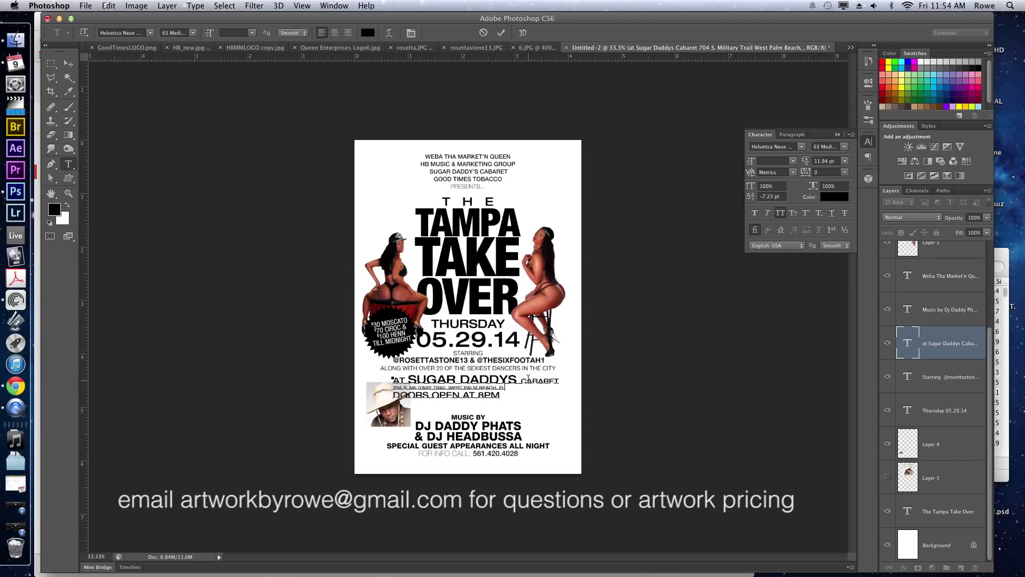
pyautogui.moveTo(408, 377); pyautogui.dragTo(585, 368)
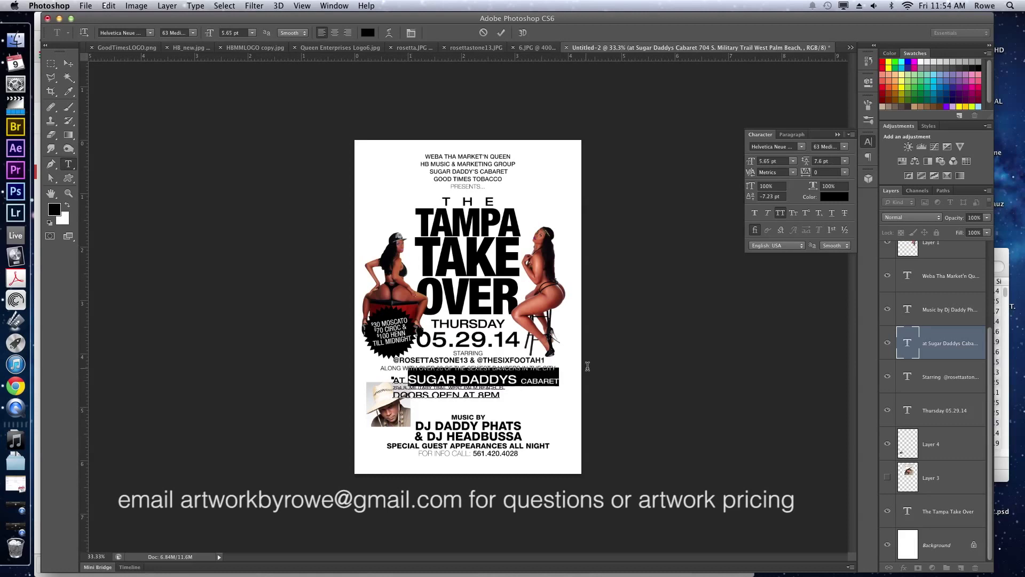
pyautogui.click(792, 161)
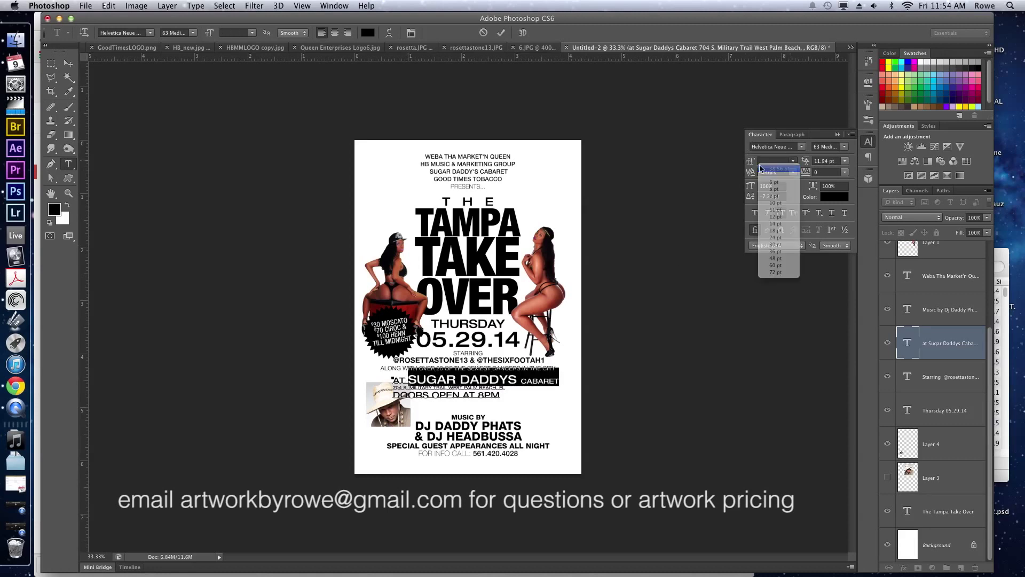
pyautogui.click(779, 249)
pyautogui.moveTo(748, 161); pyautogui.dragTo(738, 162)
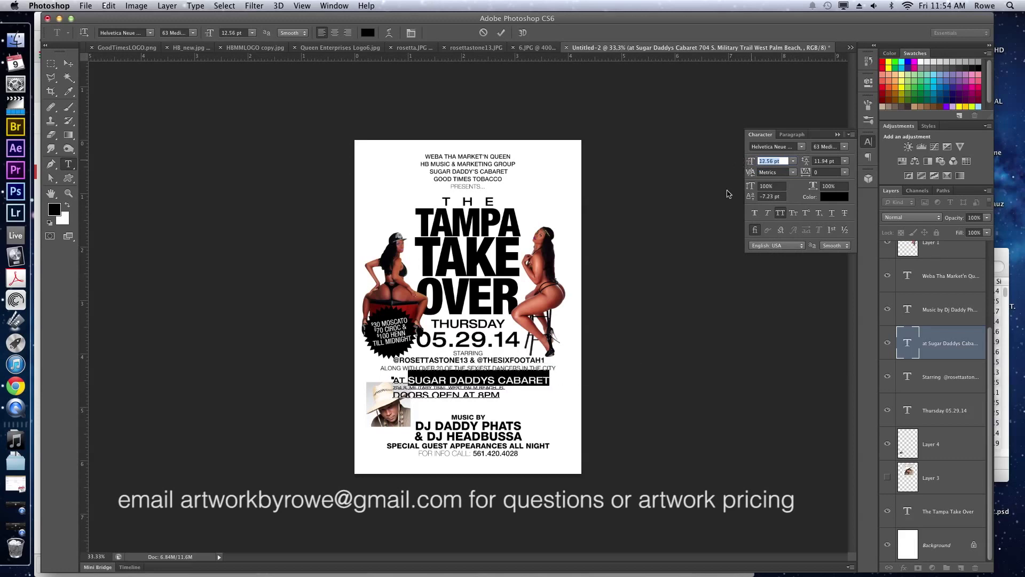
pyautogui.moveTo(673, 262); pyautogui.dragTo(675, 261)
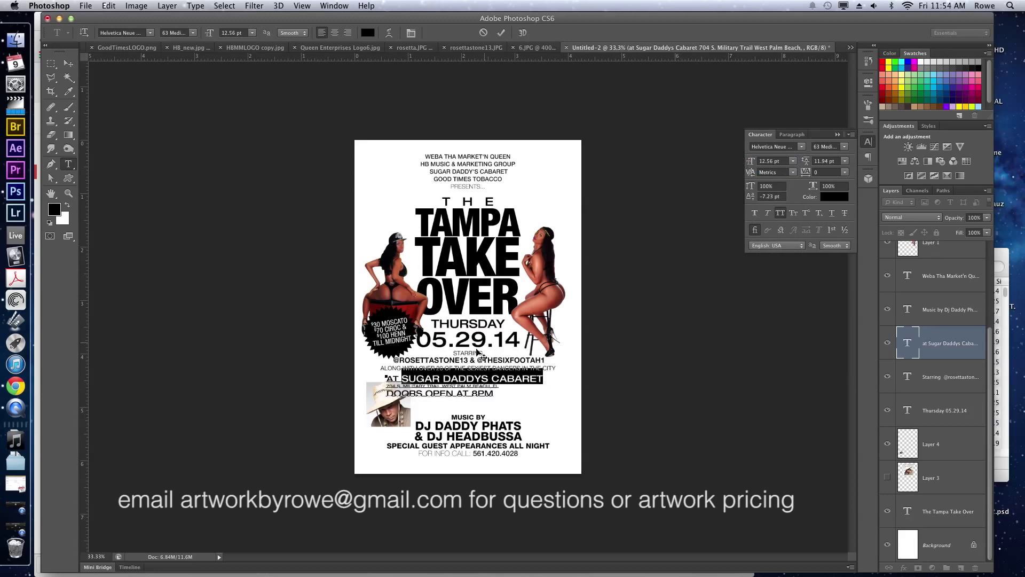
# Replace the word AT with @ and select the whole @ SUGAR DADDYS CABARET line.
pyautogui.click(400, 376)
pyautogui.moveTo(399, 376); pyautogui.dragTo(385, 376)
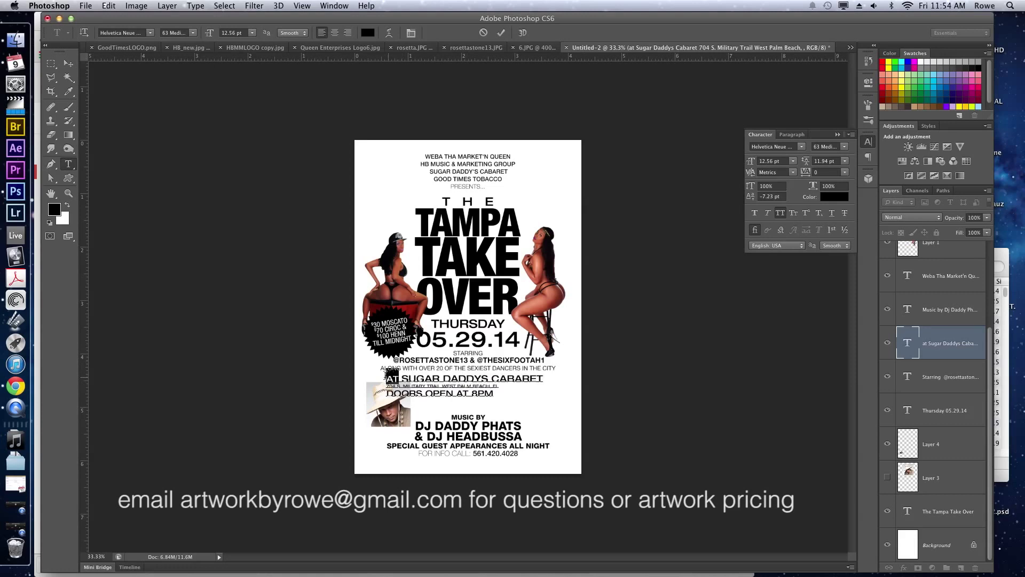
pyautogui.write('@')
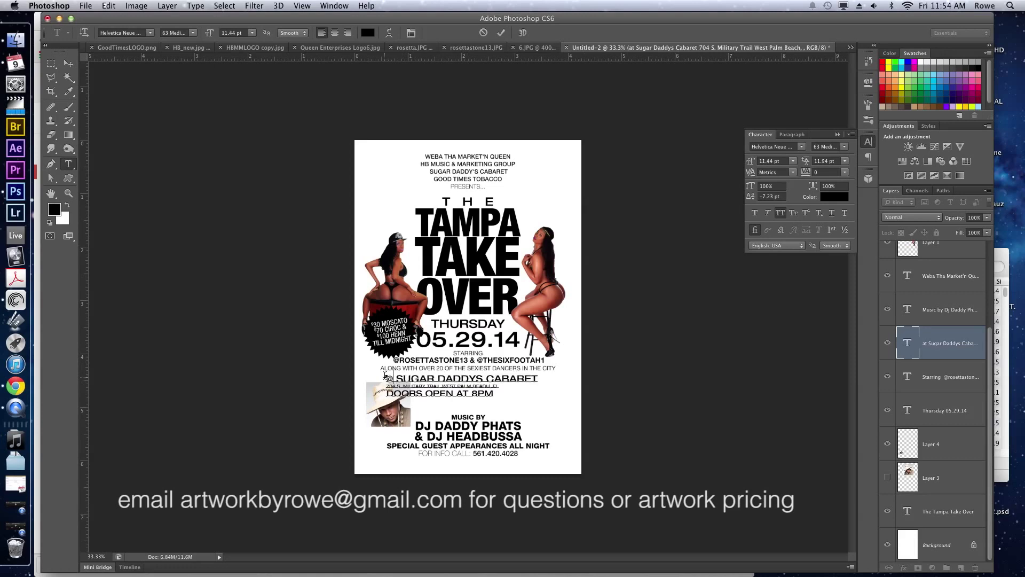
pyautogui.tripleClick(385, 375)
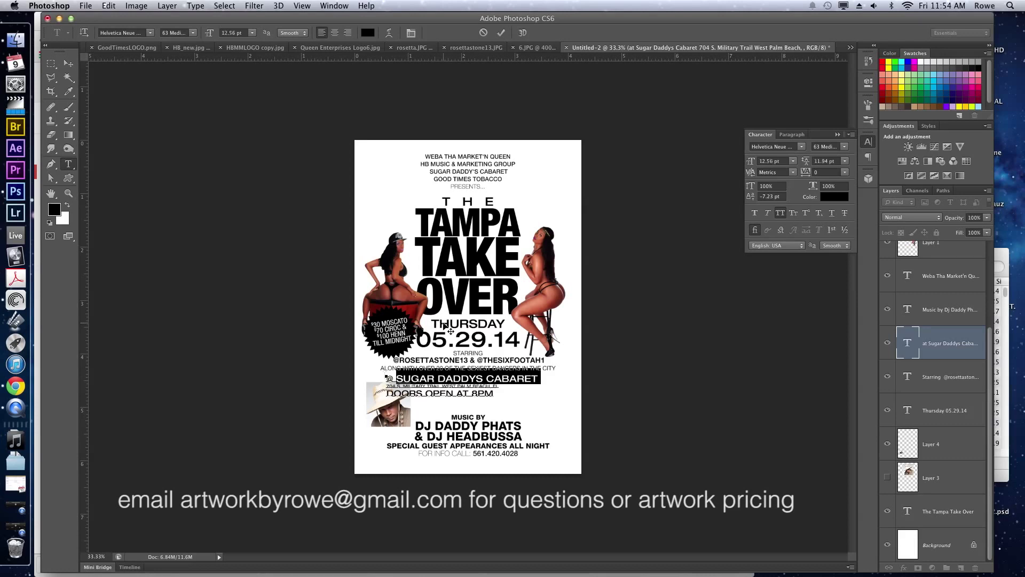
# Set the SUGAR DADDYS CABARET line to 15.56 pt in 75 Bold.
pyautogui.click(763, 160)
pyautogui.press('Up')
pyautogui.press('Up')
pyautogui.press('Up')
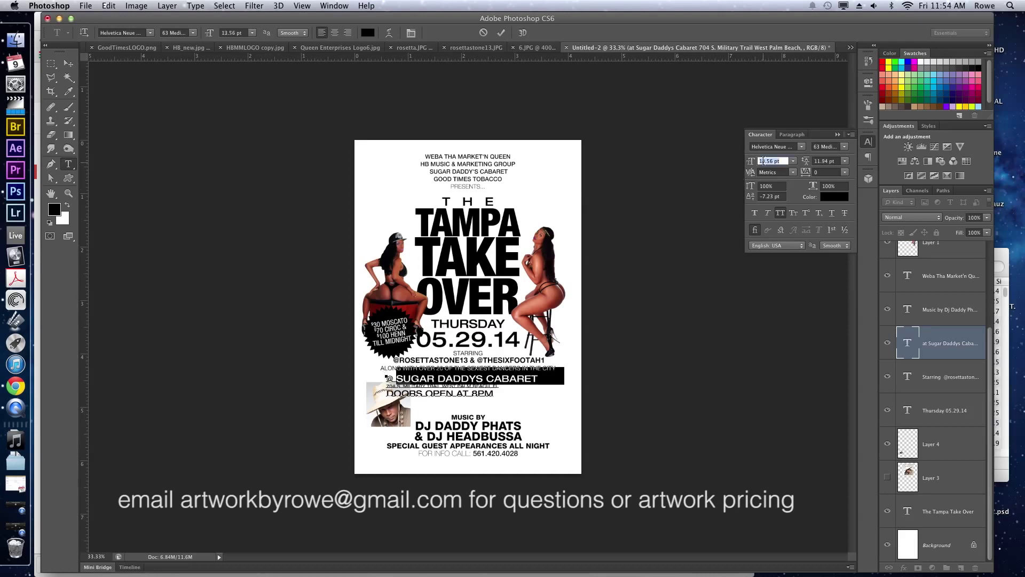
pyautogui.click(847, 147)
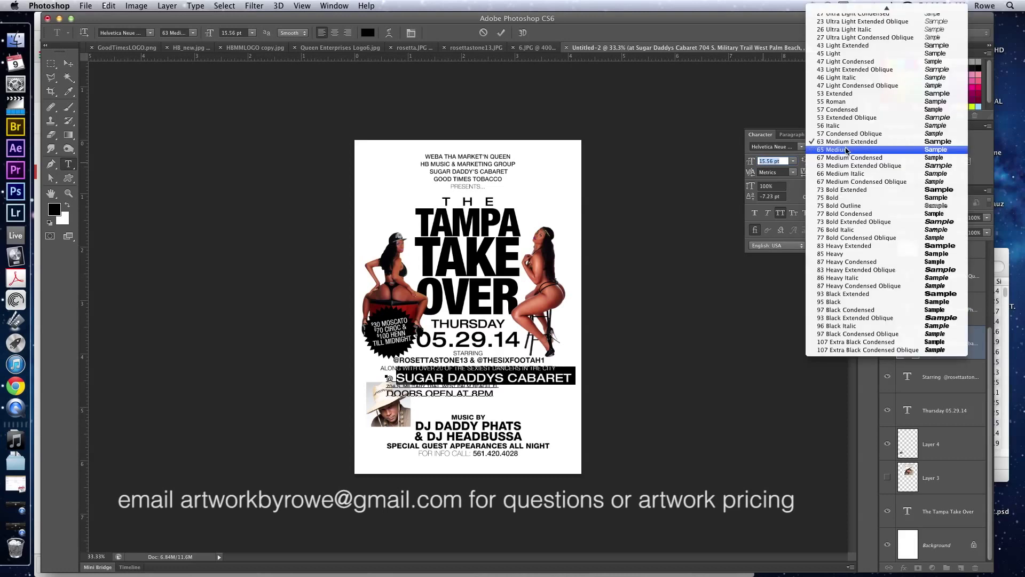
pyautogui.scroll(3, 847, 150)
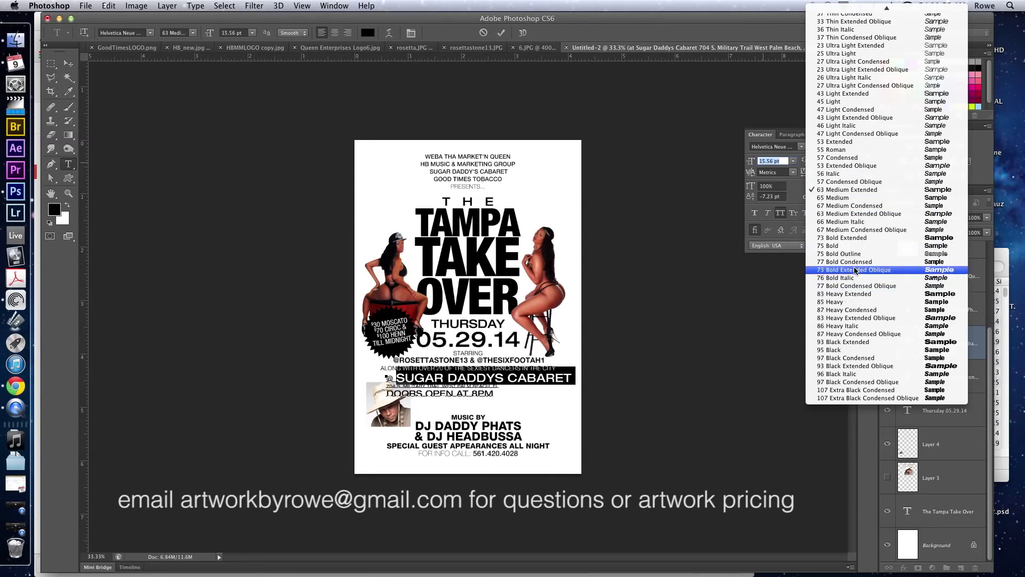
pyautogui.click(853, 246)
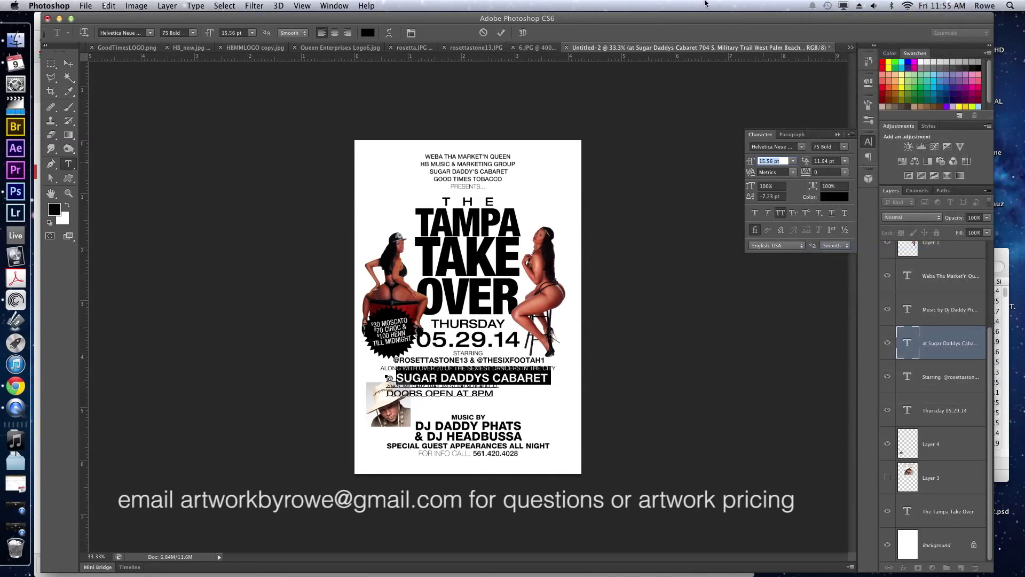
# Shift the venue block further right and select all its text to change the font weight.
pyautogui.moveTo(422, 337); pyautogui.dragTo(444, 348)
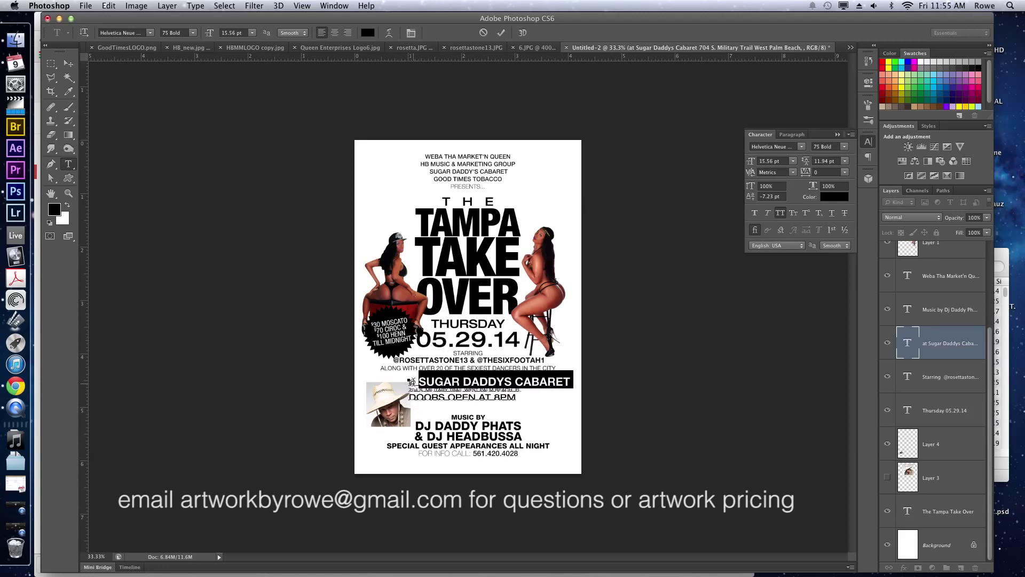
pyautogui.click(411, 381)
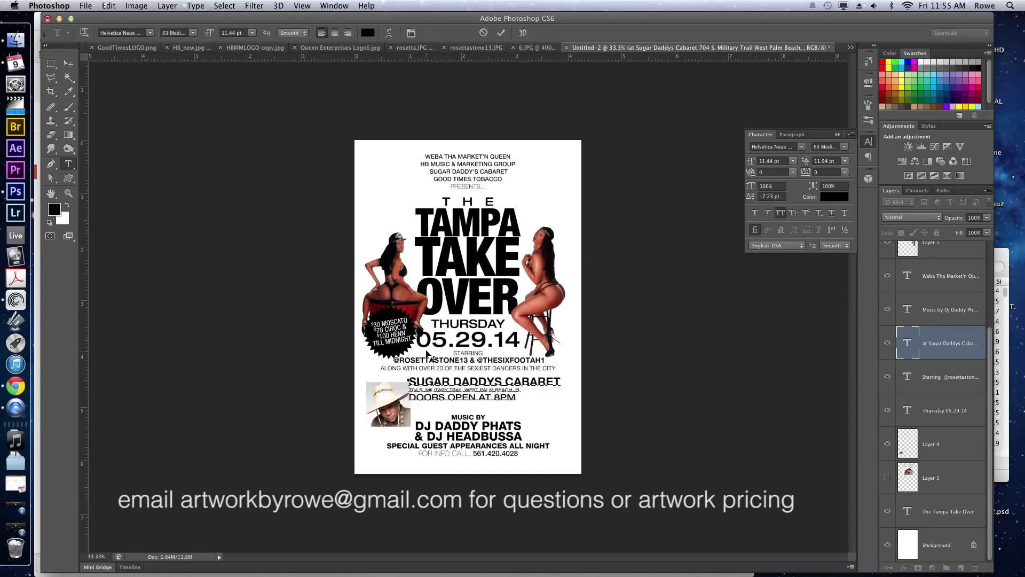
pyautogui.moveTo(426, 351); pyautogui.dragTo(436, 349)
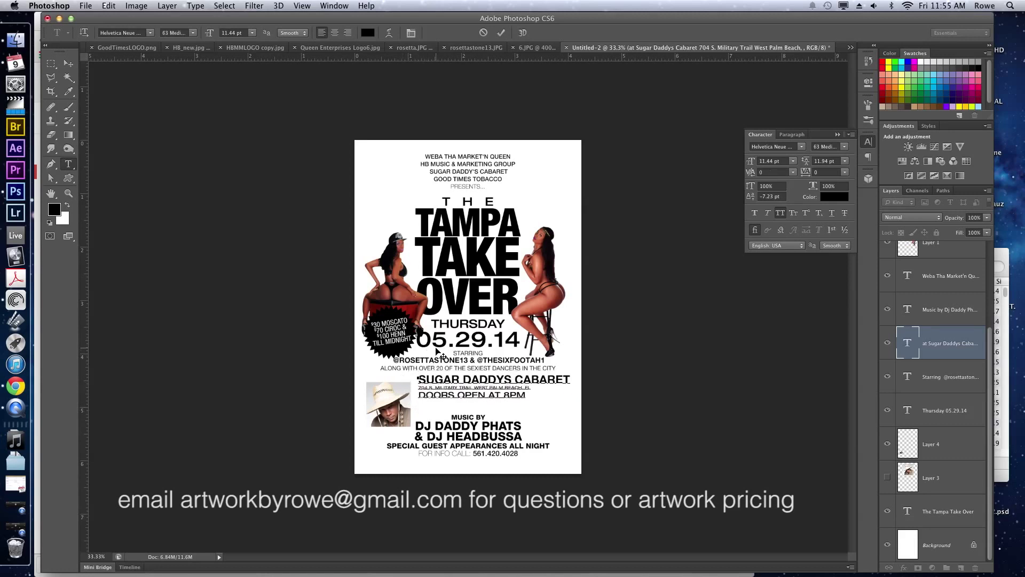
pyautogui.moveTo(418, 393); pyautogui.dragTo(535, 381)
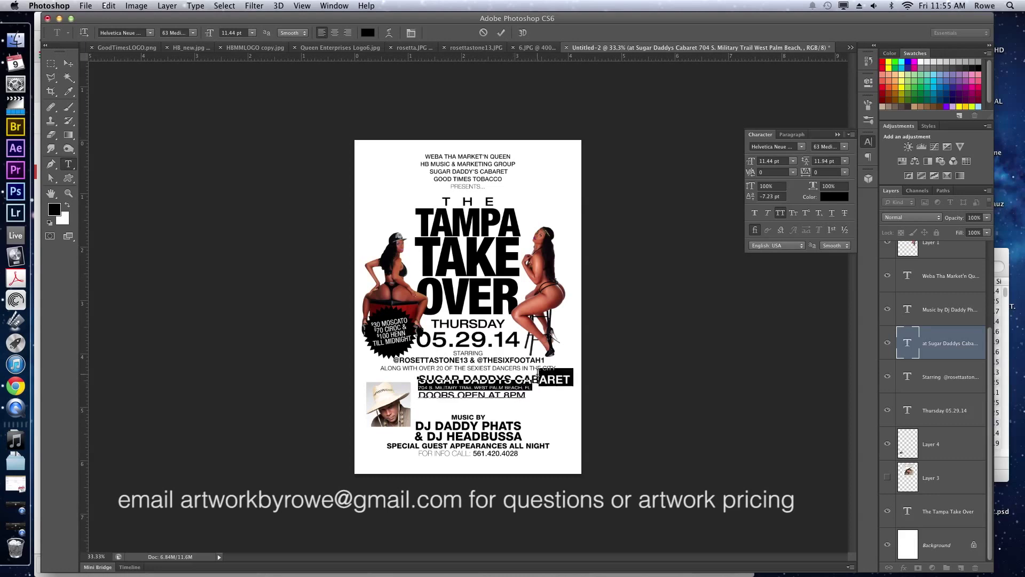
pyautogui.click(418, 385)
pyautogui.doubleClick(419, 386)
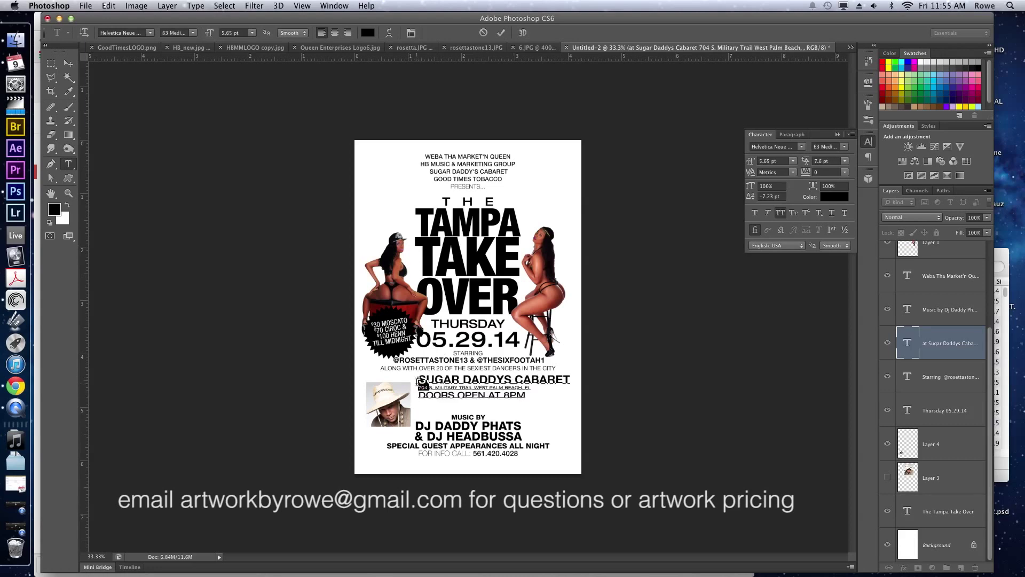
pyautogui.press('super+a')
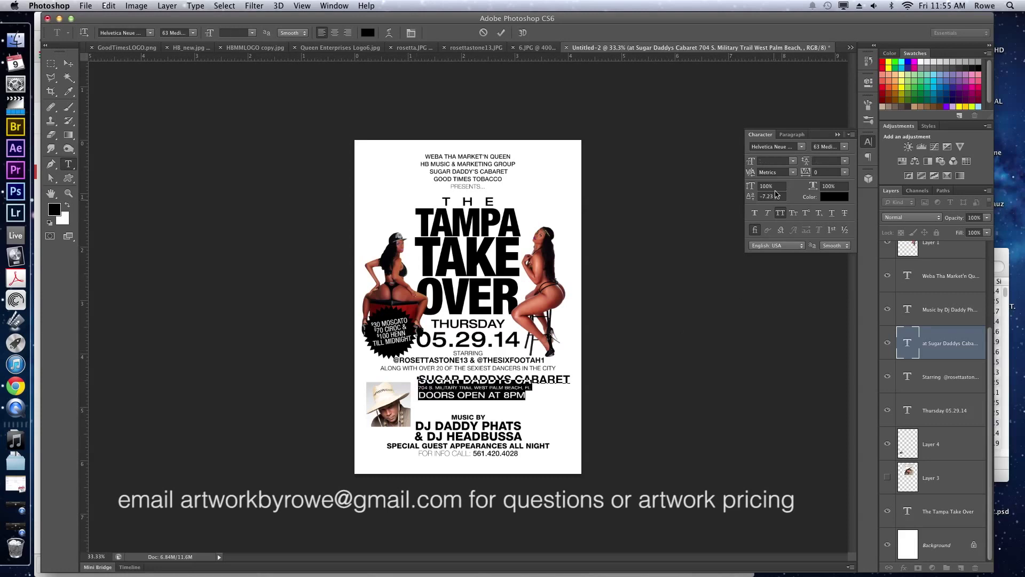
pyautogui.click(849, 147)
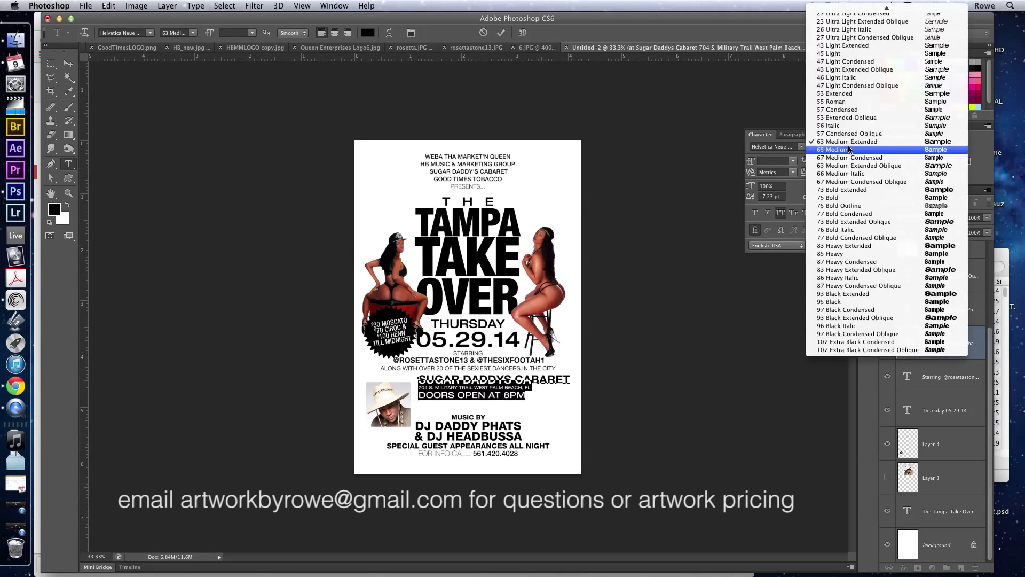
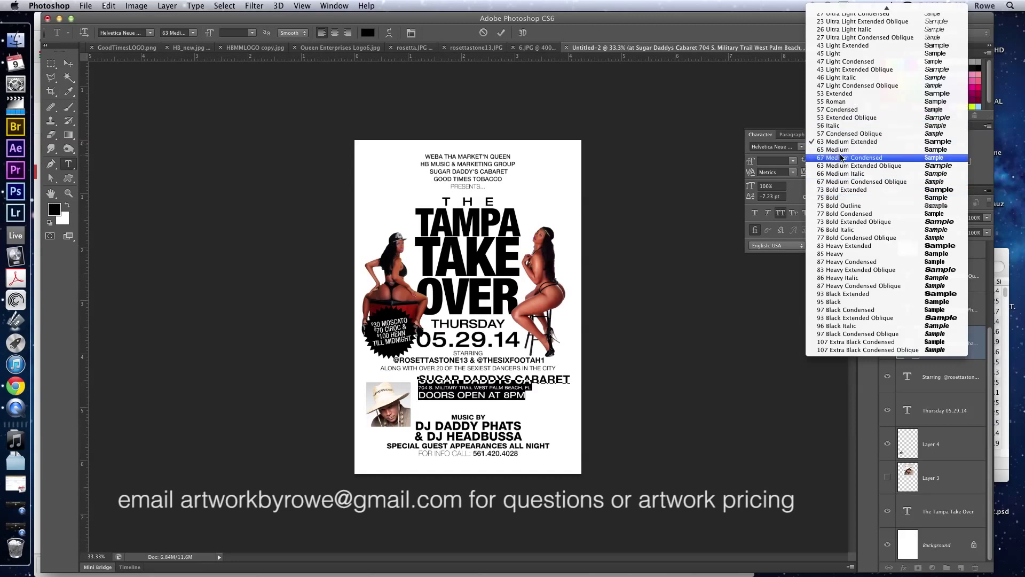
# Set the venue text to 55 Roman with 360 tracking.
pyautogui.click(838, 101)
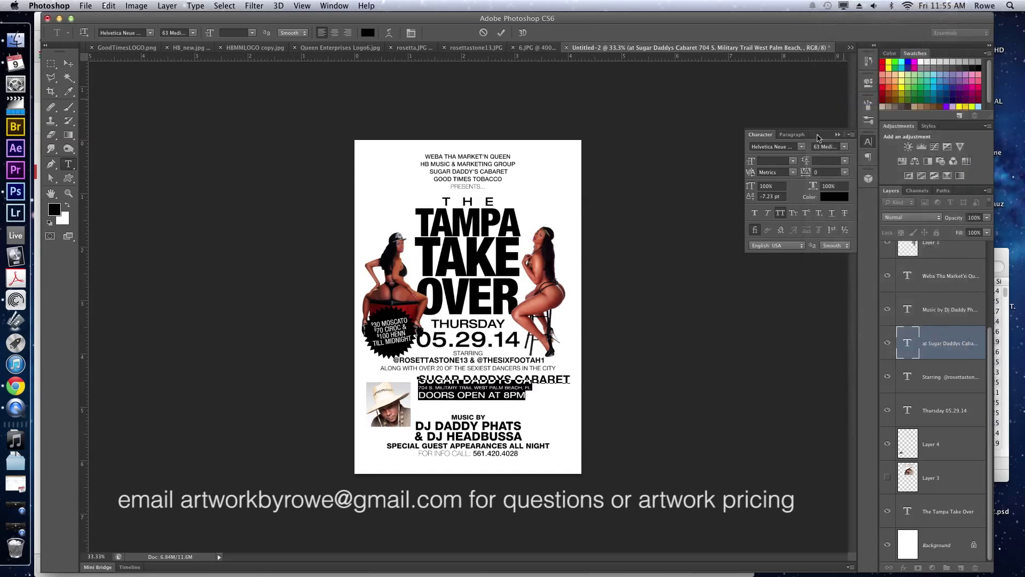
pyautogui.click(827, 171)
pyautogui.press('Up')
pyautogui.press('Up')
pyautogui.press('Up')
pyautogui.press('Up')
pyautogui.press('Up')
pyautogui.press('Up')
pyautogui.press('Up')
pyautogui.press('Up')
pyautogui.press('Up')
pyautogui.press('Up')
pyautogui.press('Up')
pyautogui.press('Up')
pyautogui.press('Up')
pyautogui.press('Up')
pyautogui.press('Up')
pyautogui.press('Up')
pyautogui.press('Up')
pyautogui.press('Up')
pyautogui.press('Up')
pyautogui.press('Up')
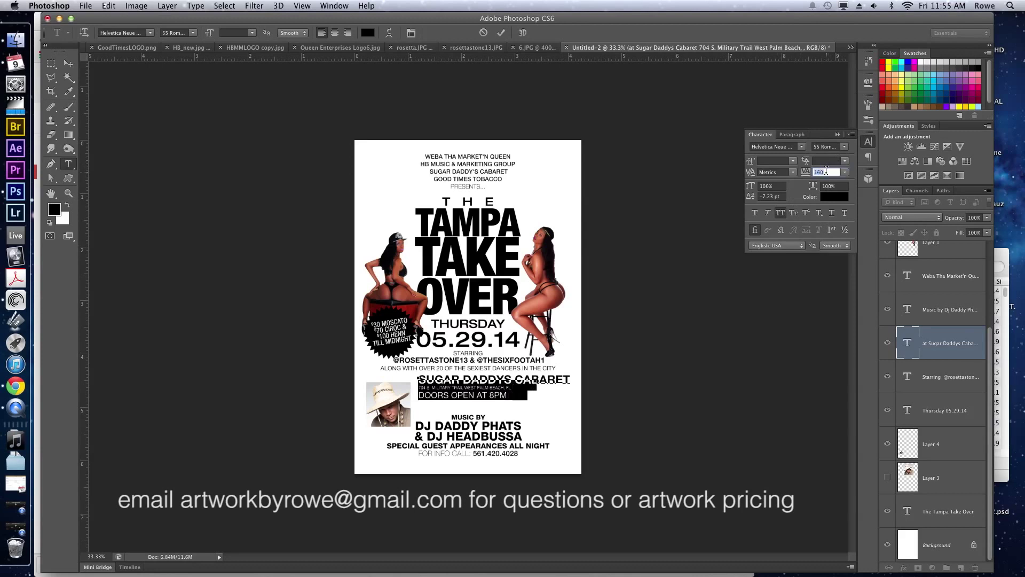
pyautogui.press('Up')
pyautogui.press('Up')
pyautogui.press('Up')
pyautogui.press('Up')
pyautogui.press('Up')
pyautogui.press('Up')
pyautogui.press('Up')
pyautogui.press('Up')
pyautogui.press('Up')
pyautogui.press('Up')
pyautogui.press('Up')
pyautogui.press('Up')
pyautogui.press('Up')
pyautogui.press('Up')
pyautogui.press('Up')
pyautogui.press('Up')
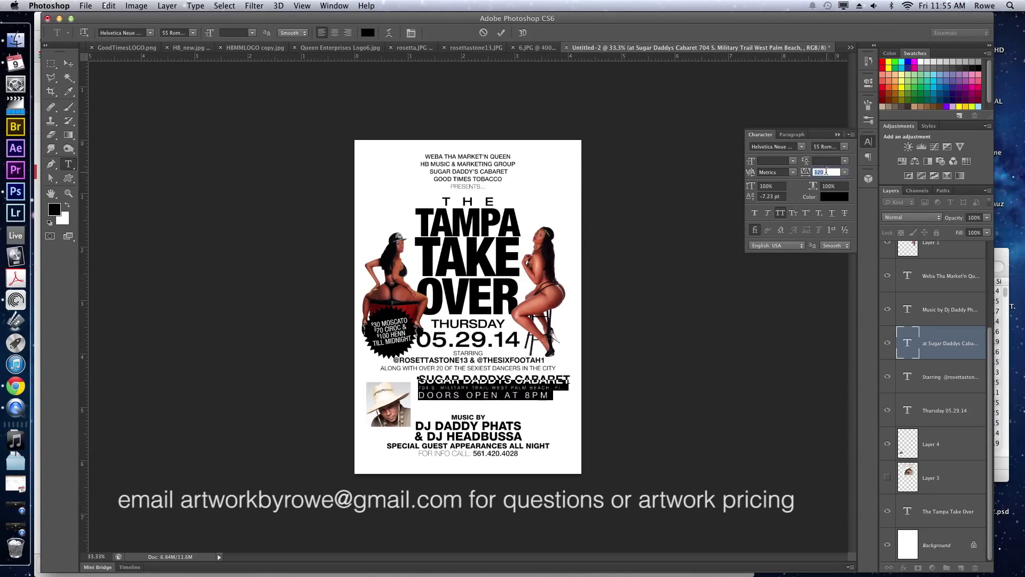
pyautogui.click(478, 394)
# Commit the edit and move the Sugar Daddys Cabaret text down to the flyer's bottom.
pyautogui.hotkey('ctrl', 'Return')
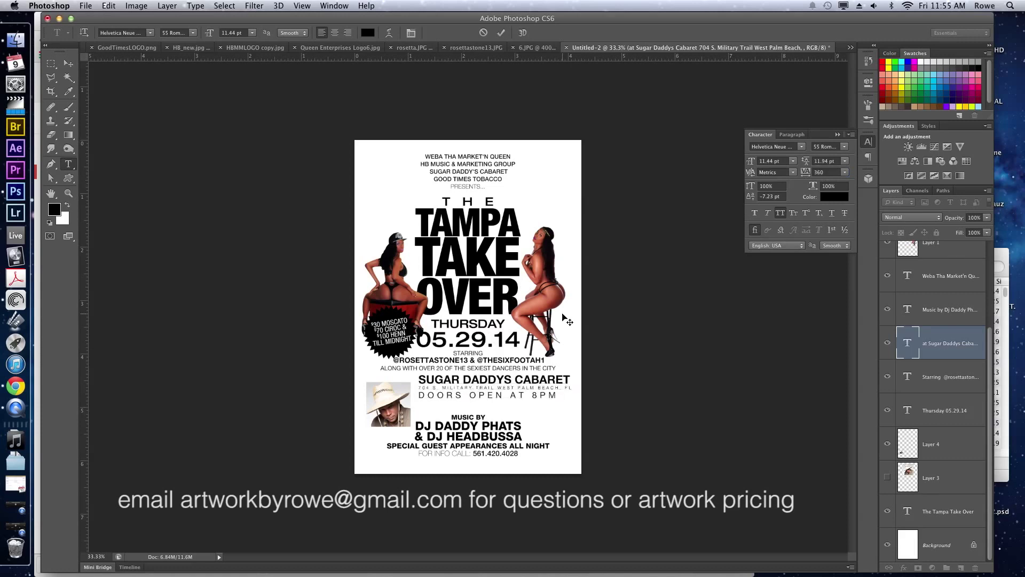
pyautogui.press('v')
pyautogui.moveTo(482, 356); pyautogui.dragTo(483, 389)
# Left-align the Music By text and move it beside the DJ photo.
pyautogui.keyDown('ctrl'); pyautogui.click(474, 415); pyautogui.keyUp('ctrl')
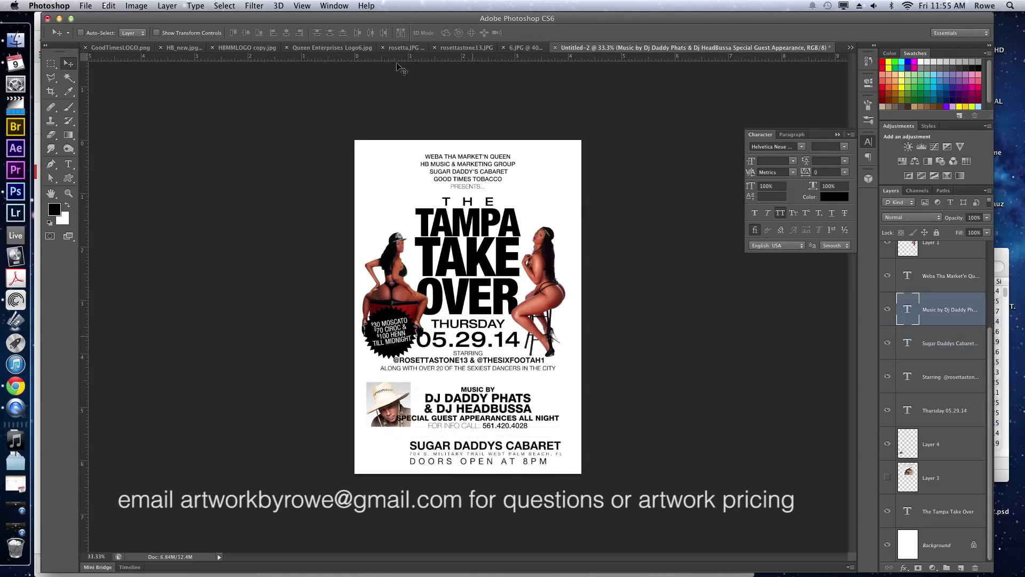
pyautogui.press('t')
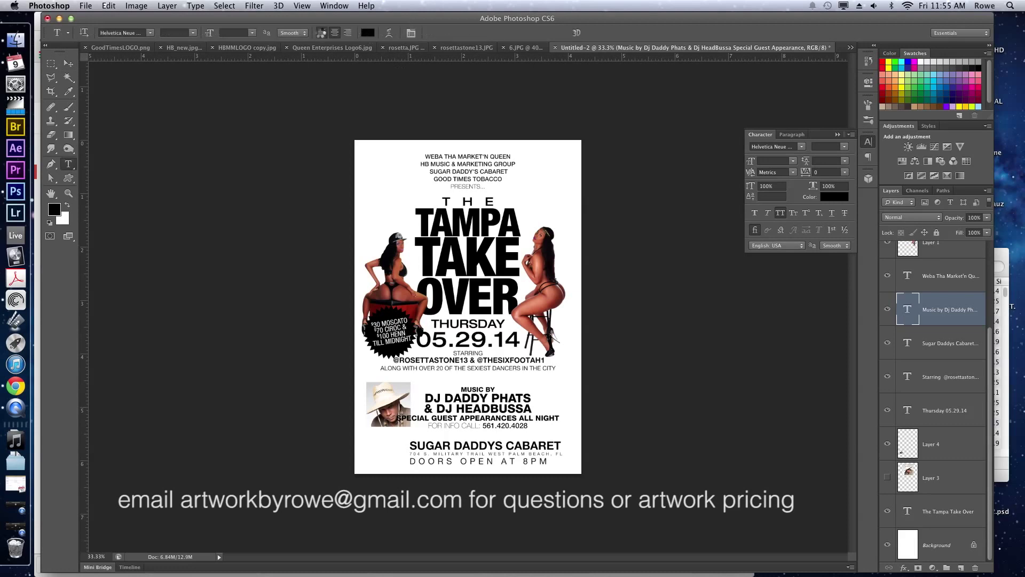
pyautogui.click(321, 33)
pyautogui.press('v')
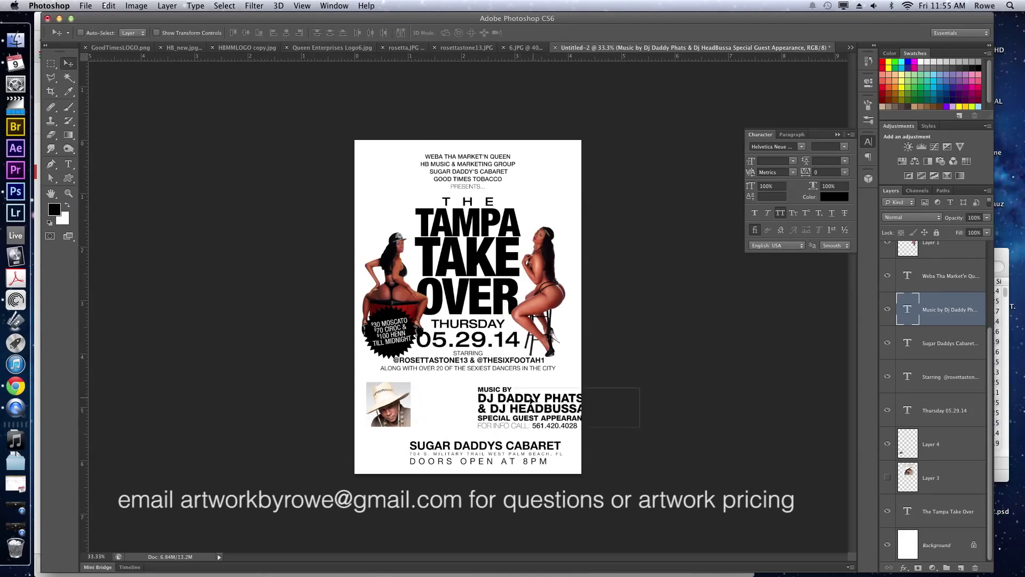
pyautogui.moveTo(530, 400); pyautogui.dragTo(484, 398)
# Break APPEARANCES ALL NIGHT onto its own line below SPECIAL GUEST.
pyautogui.press('t')
pyautogui.click(517, 414)
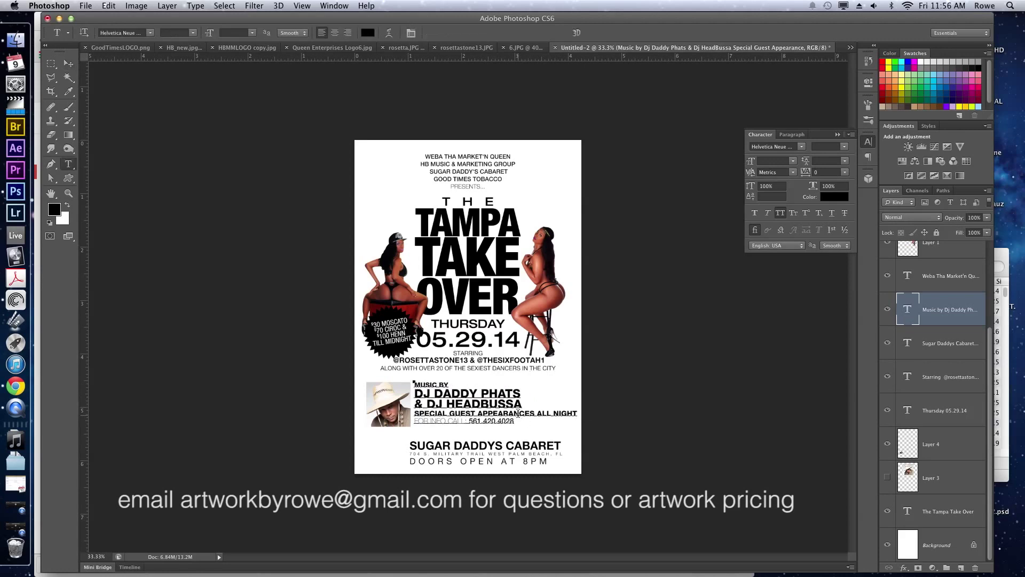
pyautogui.tripleClick(517, 413)
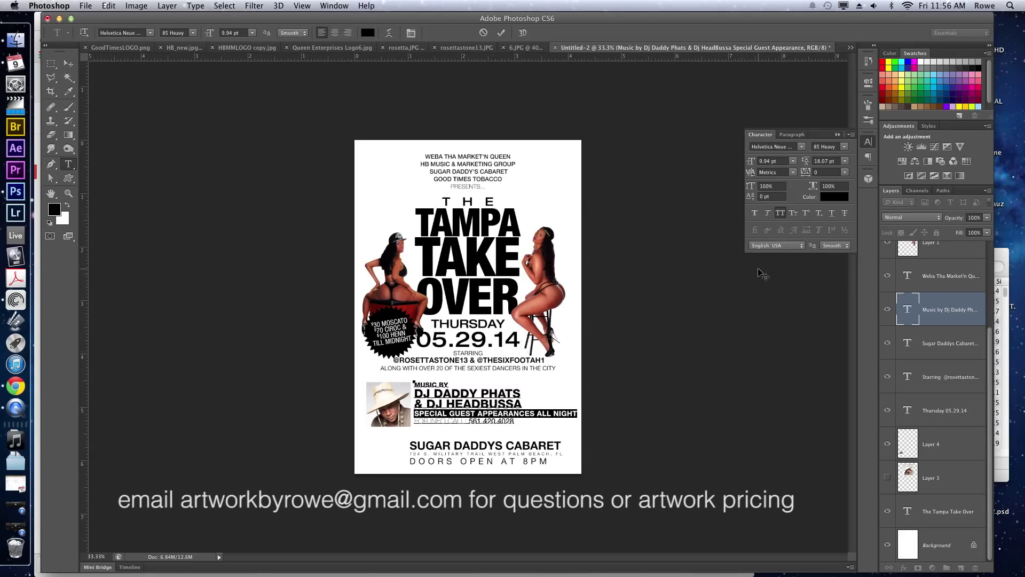
pyautogui.click(772, 160)
pyautogui.click(474, 415)
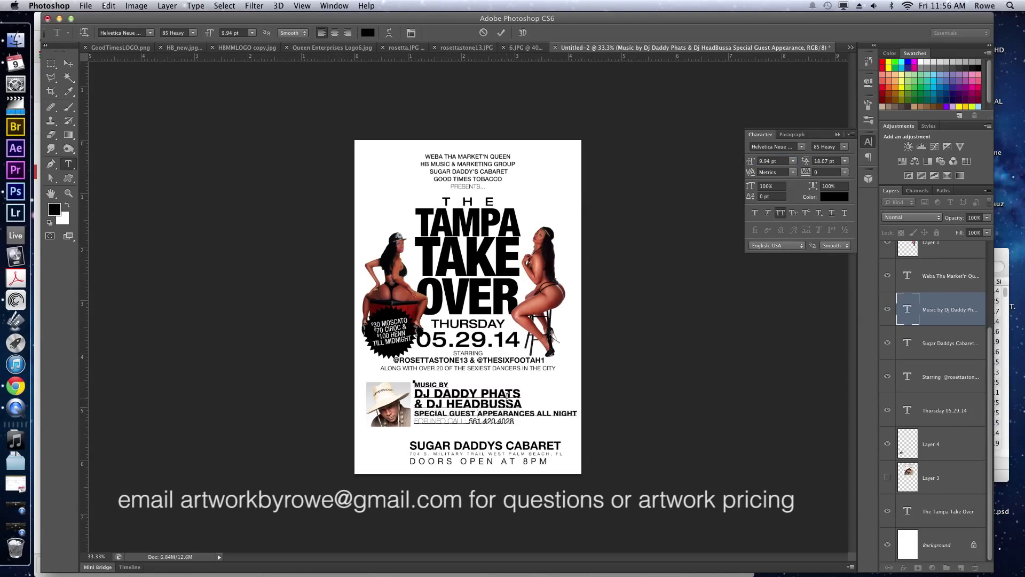
pyautogui.press('Return')
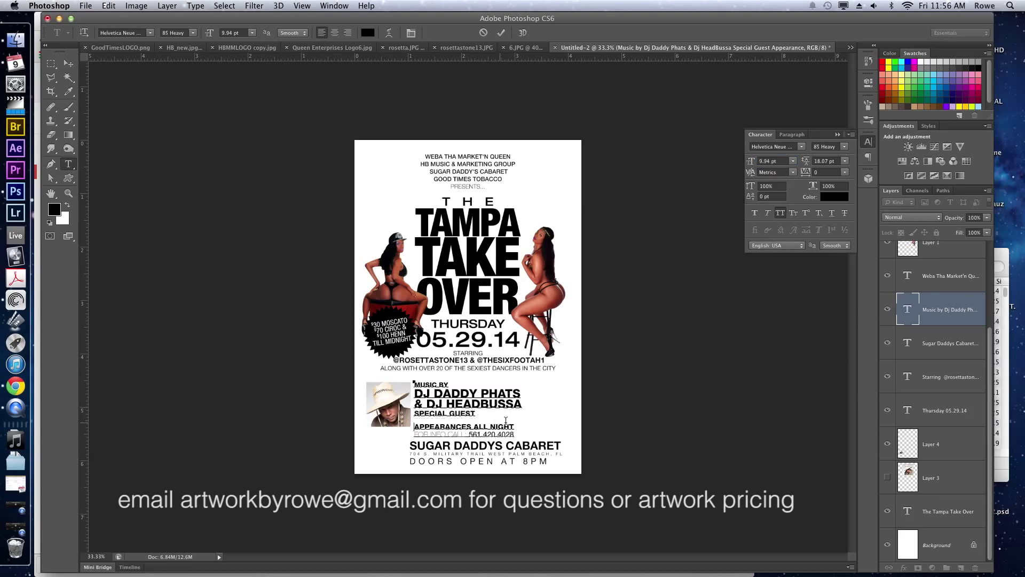
# Set the leading of the SPECIAL GUEST and APPEARANCES lines to Auto.
pyautogui.moveTo(515, 425); pyautogui.dragTo(408, 412)
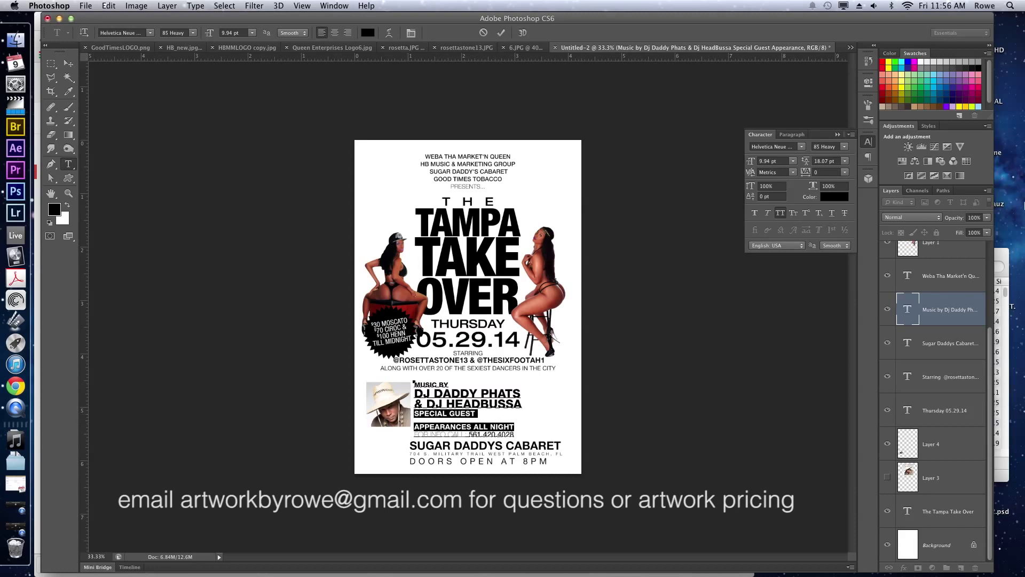
pyautogui.moveTo(810, 162); pyautogui.dragTo(816, 162)
pyautogui.click(467, 390)
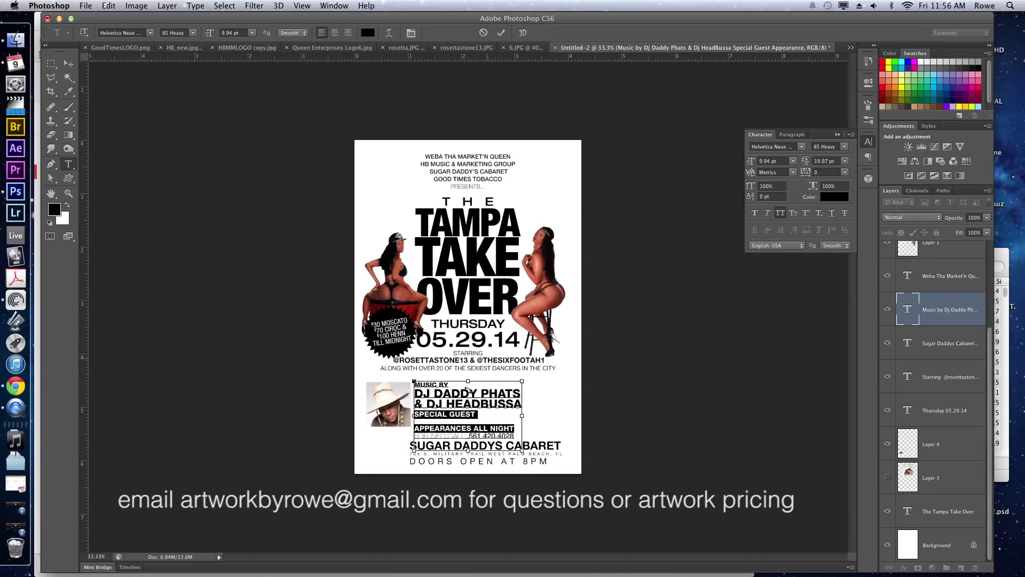
pyautogui.click(844, 161)
pyautogui.click(840, 168)
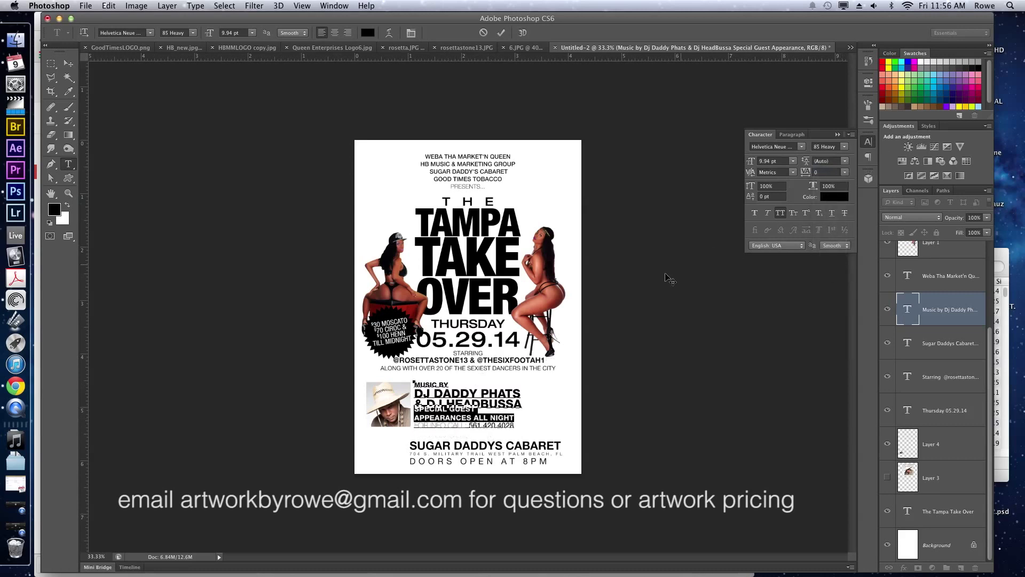
pyautogui.hotkey('ctrl', 'a')
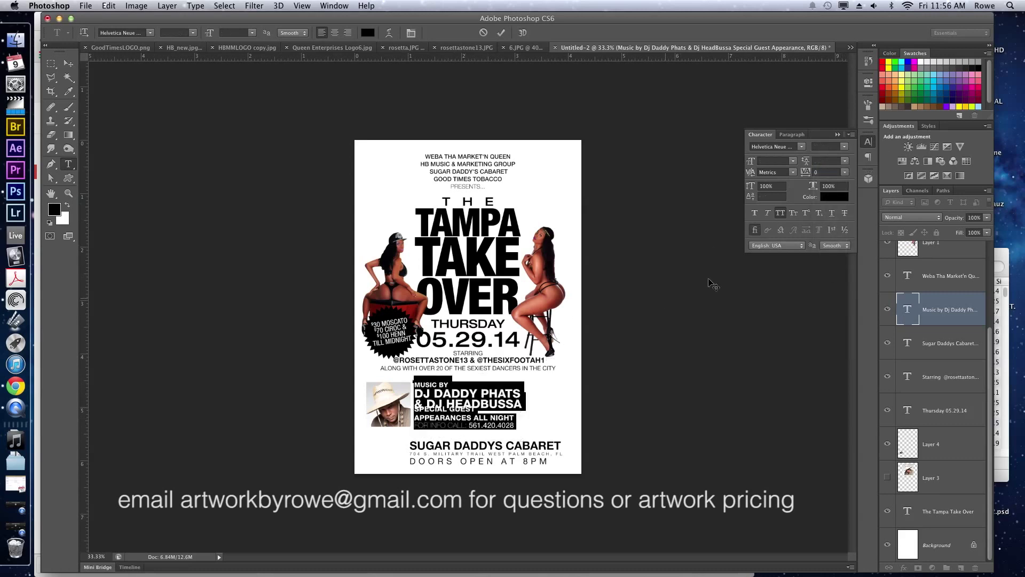
pyautogui.press('Left')
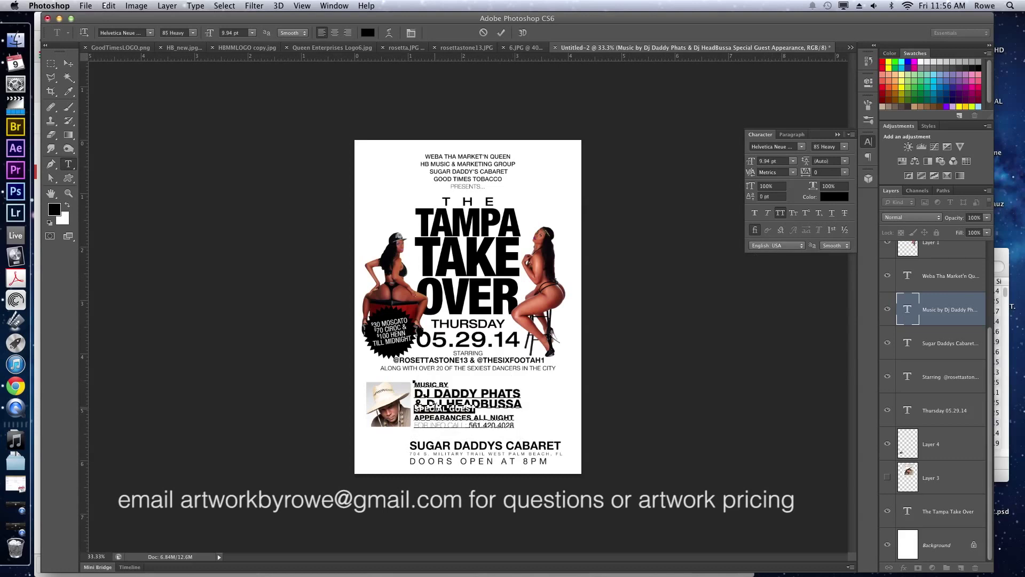
# Adjust the line spacing of the Music By block and the APPEARANCES ALL NIGHT line.
pyautogui.moveTo(809, 161); pyautogui.dragTo(816, 163)
pyautogui.moveTo(414, 422); pyautogui.dragTo(515, 422)
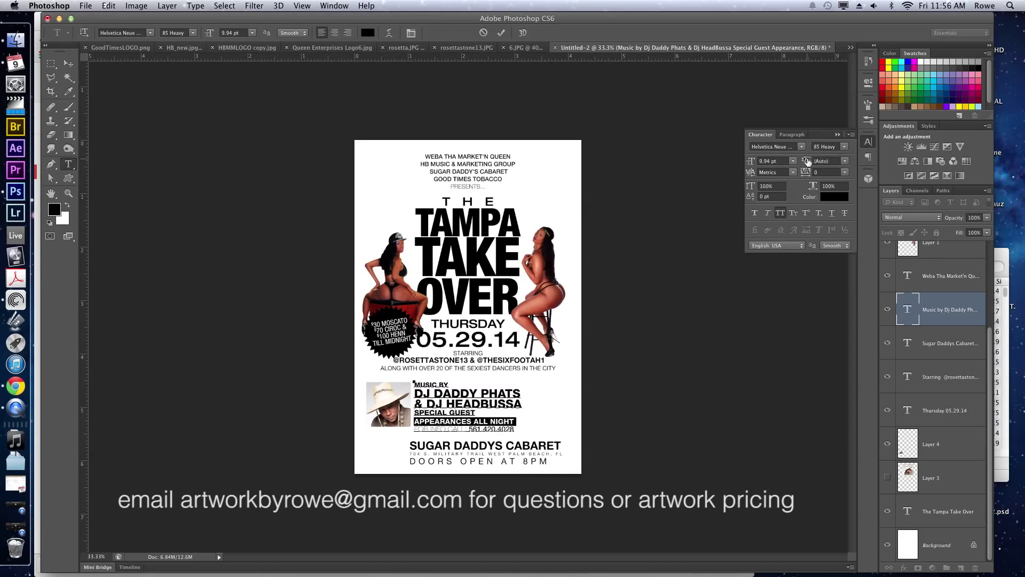
pyautogui.moveTo(809, 162); pyautogui.dragTo(817, 161)
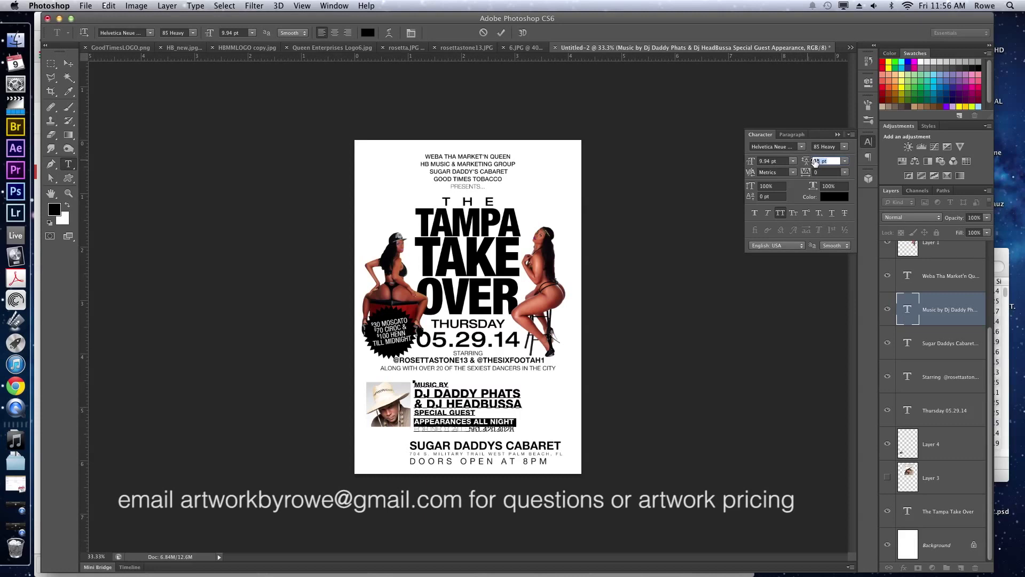
# Add the word AND before SPECIAL GUEST.
pyautogui.click(416, 412)
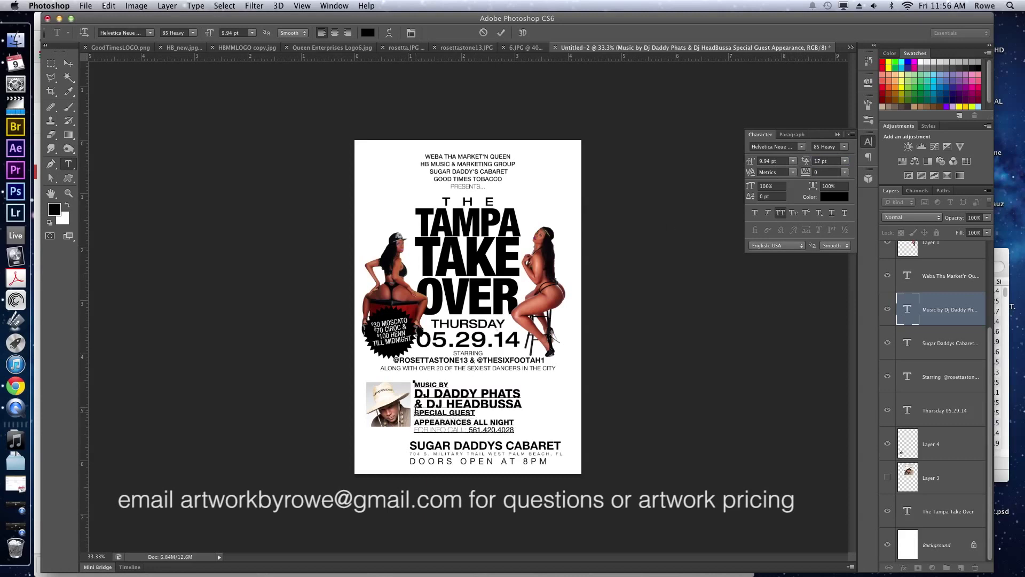
pyautogui.write('A')
pyautogui.press('BackSpace')
pyautogui.write('AND')
# Enlarge the AND SPECIAL GUEST line to 13.5 pt with 19 pt leading.
pyautogui.moveTo(469, 422); pyautogui.dragTo(498, 412)
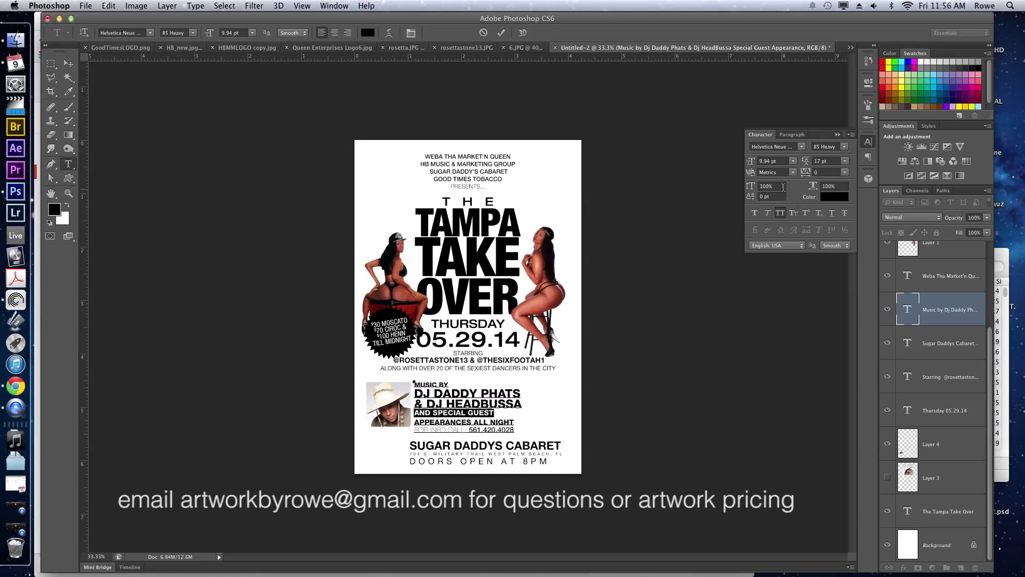
pyautogui.click(774, 161)
pyautogui.press('Up')
pyautogui.press('Up')
pyautogui.press('Up')
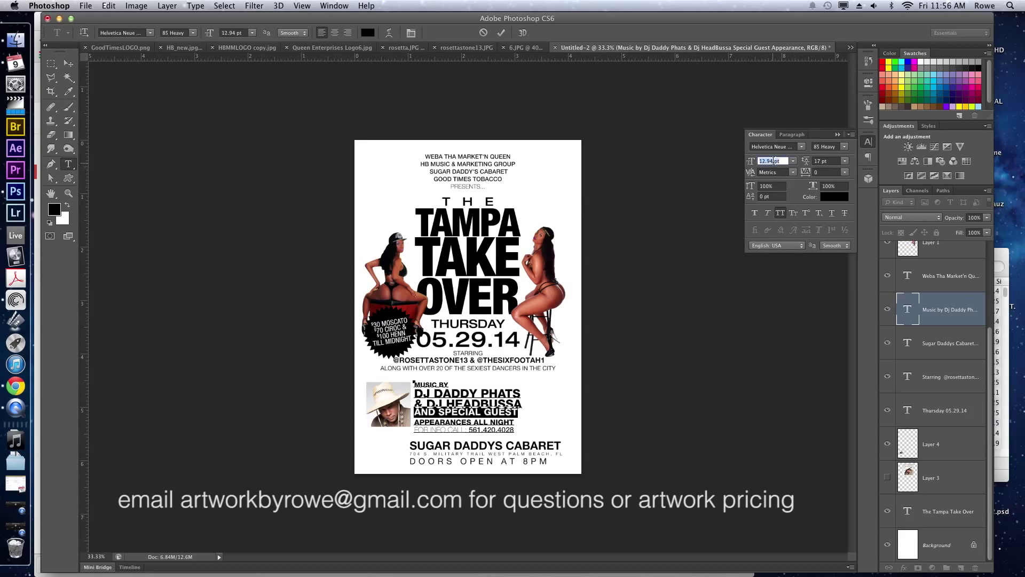
pyautogui.click(816, 161)
pyautogui.press('Up')
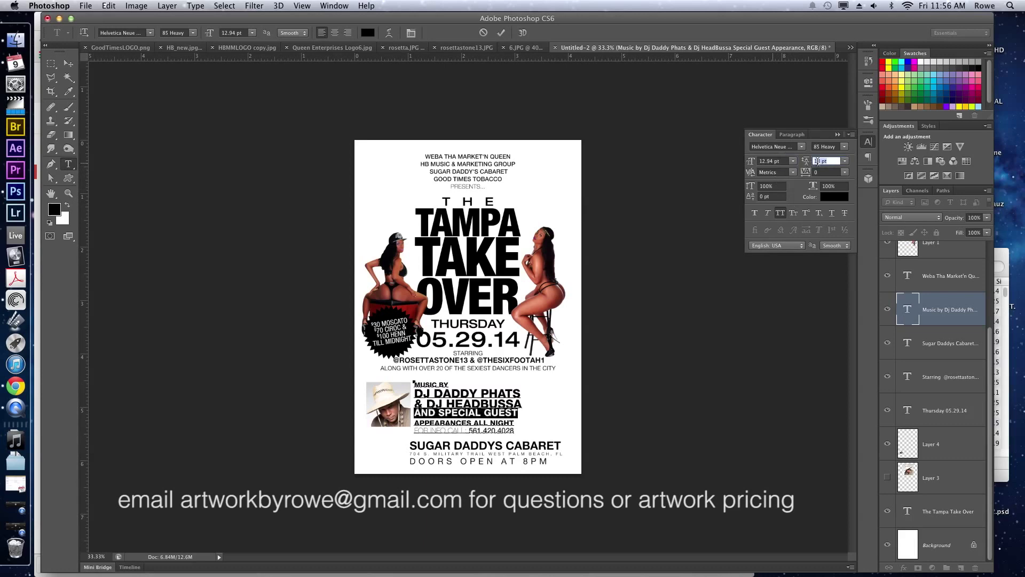
pyautogui.click(777, 160)
pyautogui.press('Up')
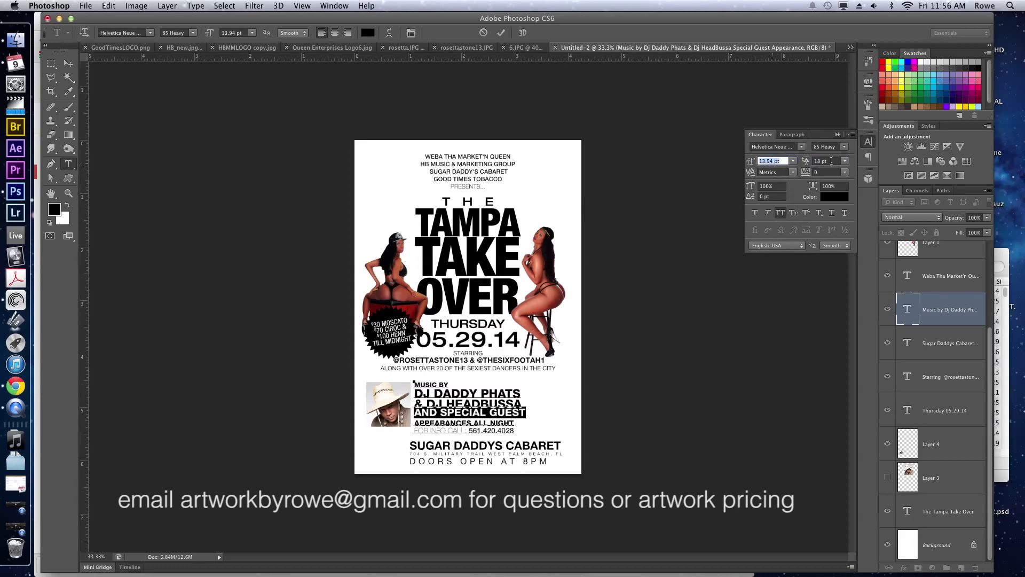
pyautogui.click(822, 161)
pyautogui.press('Up')
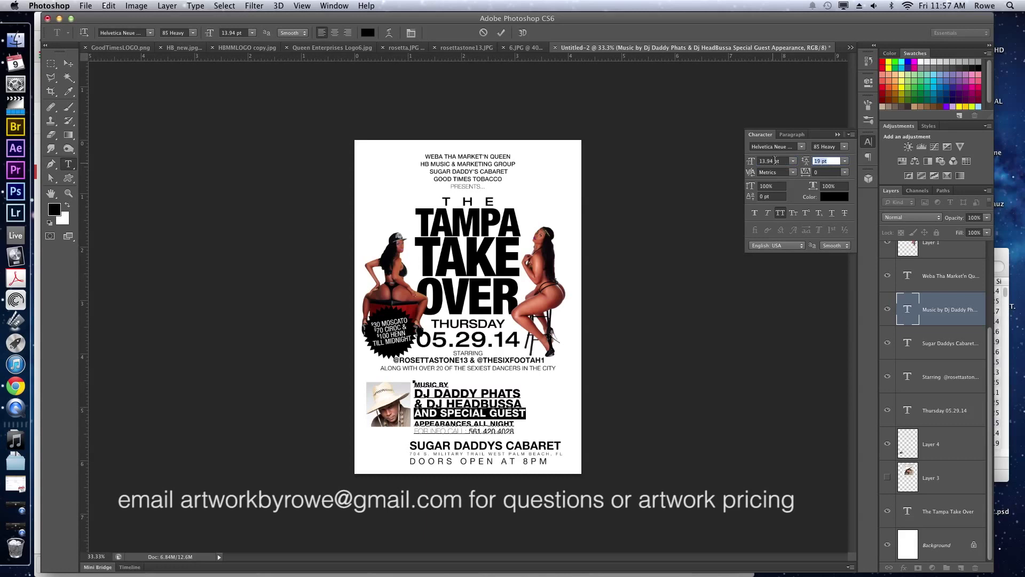
pyautogui.click(773, 160)
pyautogui.press('BackSpace')
pyautogui.press('BackSpace')
pyautogui.press('BackSpace')
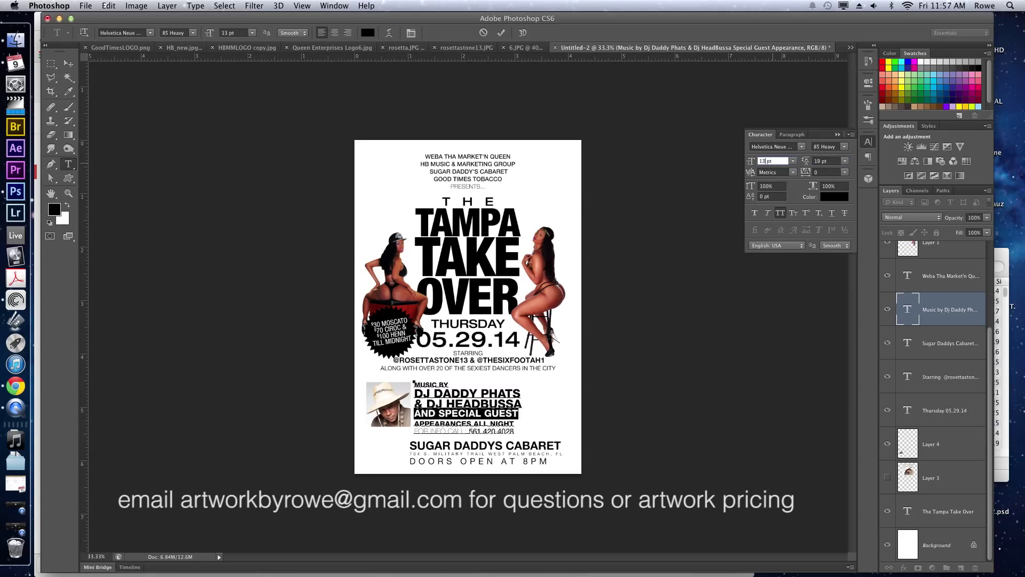
pyautogui.write('.5')
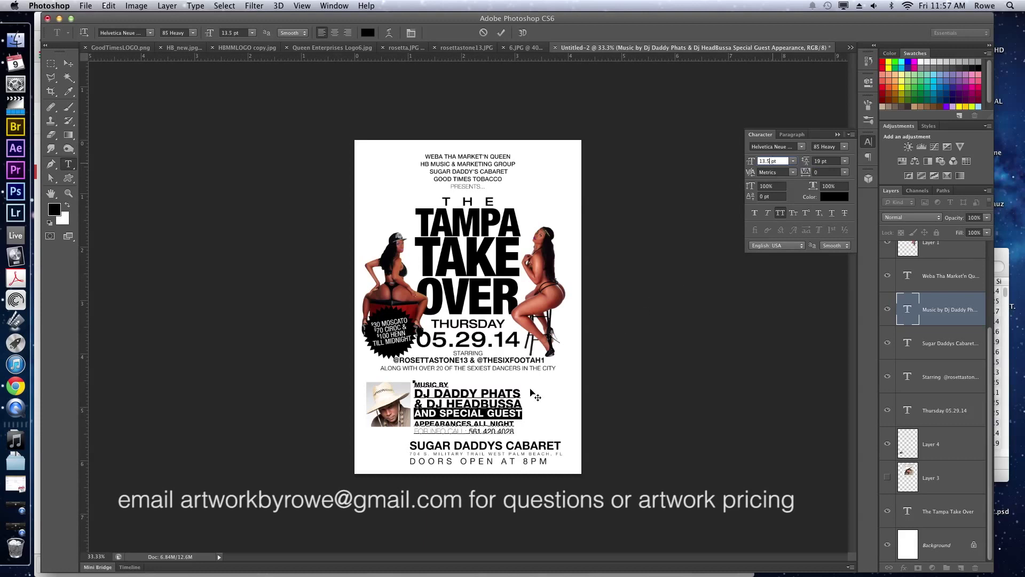
pyautogui.click(473, 431)
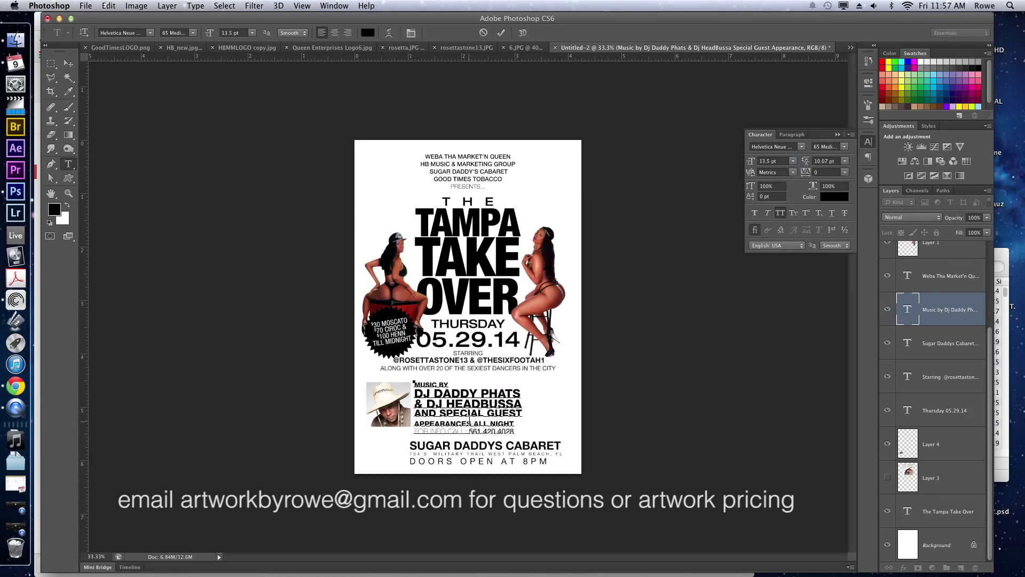
# Reduce the APPEARANCES ALL NIGHT line spacing to 10 pt.
pyautogui.tripleClick(473, 416)
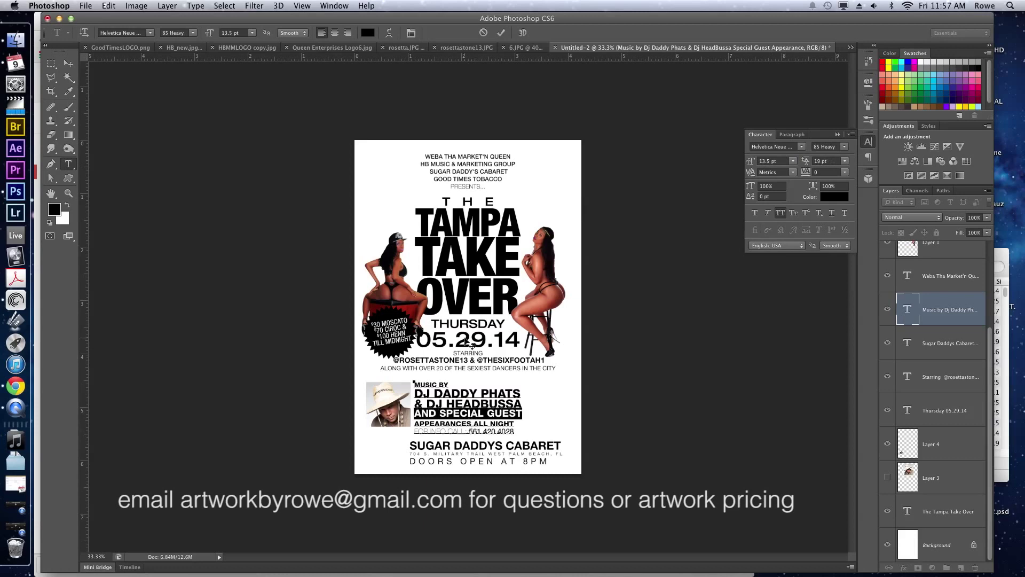
pyautogui.tripleClick(482, 423)
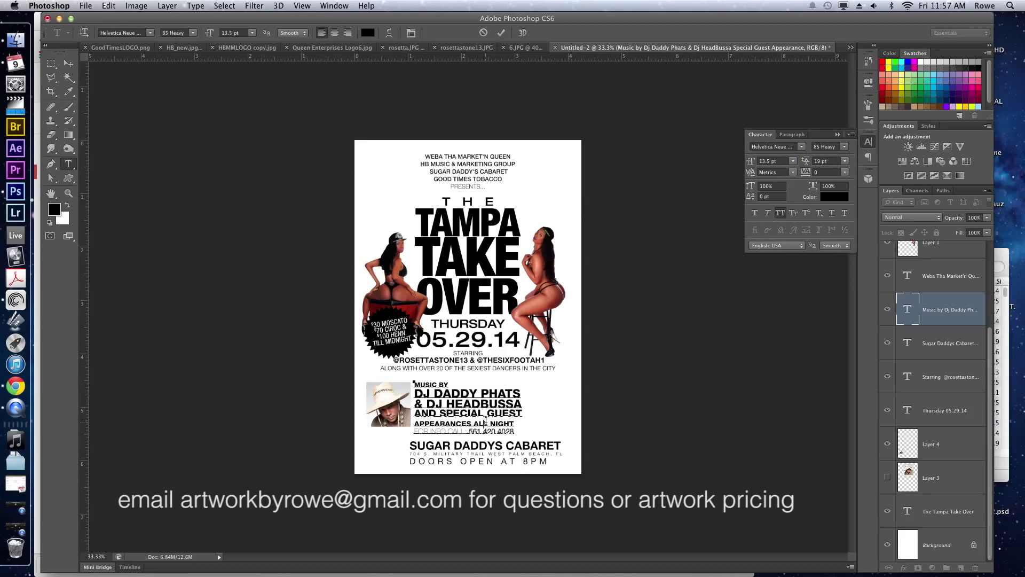
pyautogui.click(819, 160)
pyautogui.press('Down')
pyautogui.press('Down')
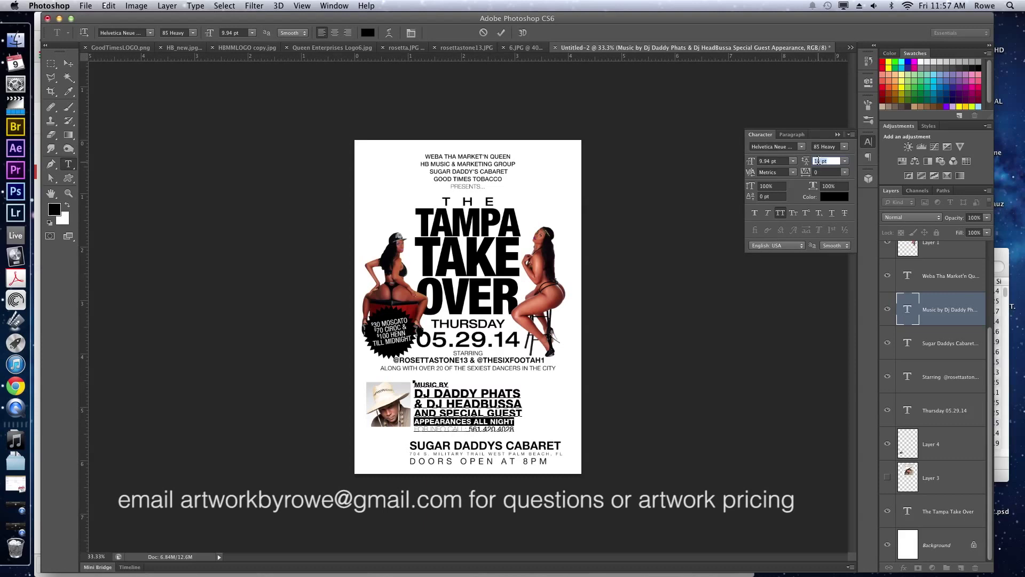
pyautogui.press('Down')
pyautogui.press('Up')
# Delete the phone-number line and commit the text edit.
pyautogui.tripleClick(430, 430)
pyautogui.press('BackSpace')
pyautogui.hotkey('ctrl', 'Return')
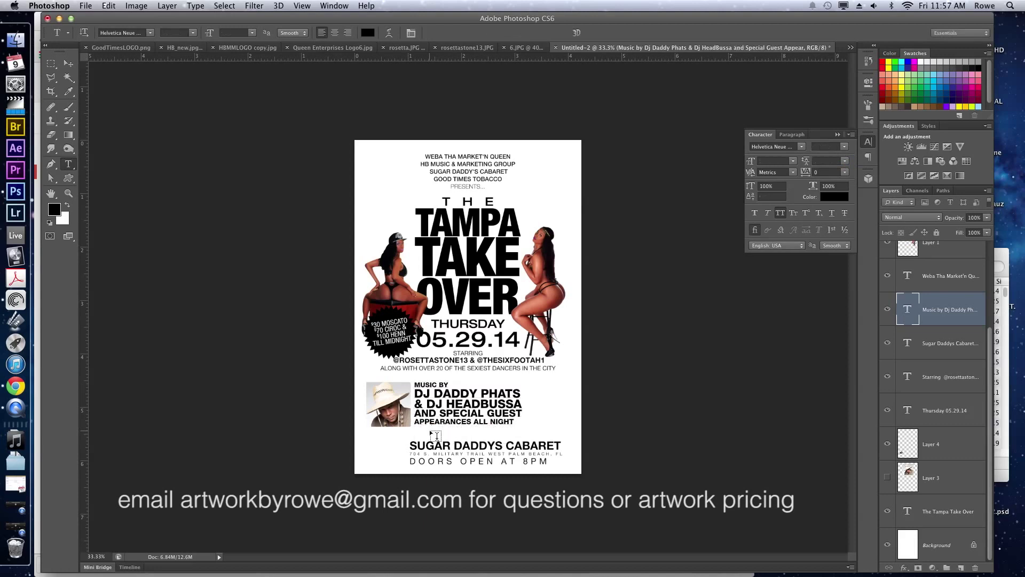
# Move the DJ photo and credits block right and up together.
pyautogui.press('v')
pyautogui.keyDown('ctrl'); pyautogui.keyDown('shift'); pyautogui.click(401, 410); pyautogui.keyUp('shift'); pyautogui.keyUp('ctrl')
pyautogui.moveTo(430, 416); pyautogui.dragTo(457, 409)
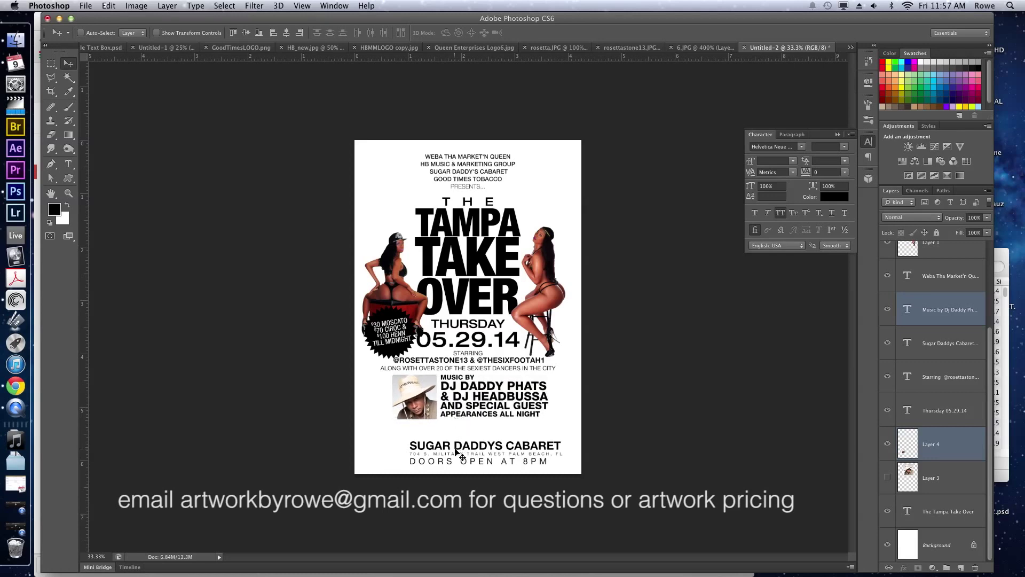
# Raise the Sugar Daddys Cabaret text, centre-align it and centre it on the page.
pyautogui.keyDown('super'); pyautogui.click(453, 445); pyautogui.keyUp('super')
pyautogui.moveTo(453, 445); pyautogui.dragTo(456, 438)
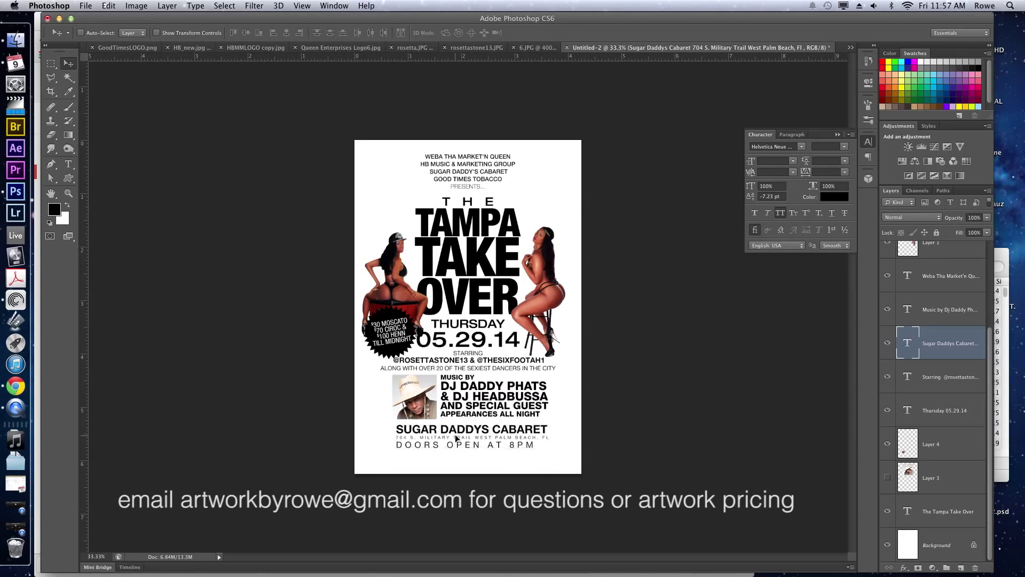
pyautogui.press('t')
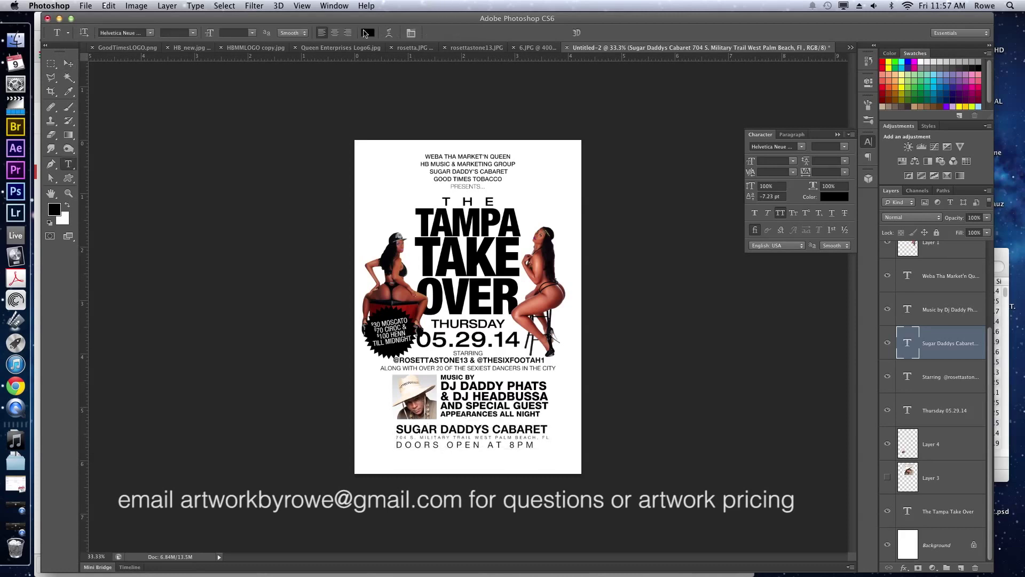
pyautogui.click(336, 34)
pyautogui.press('v')
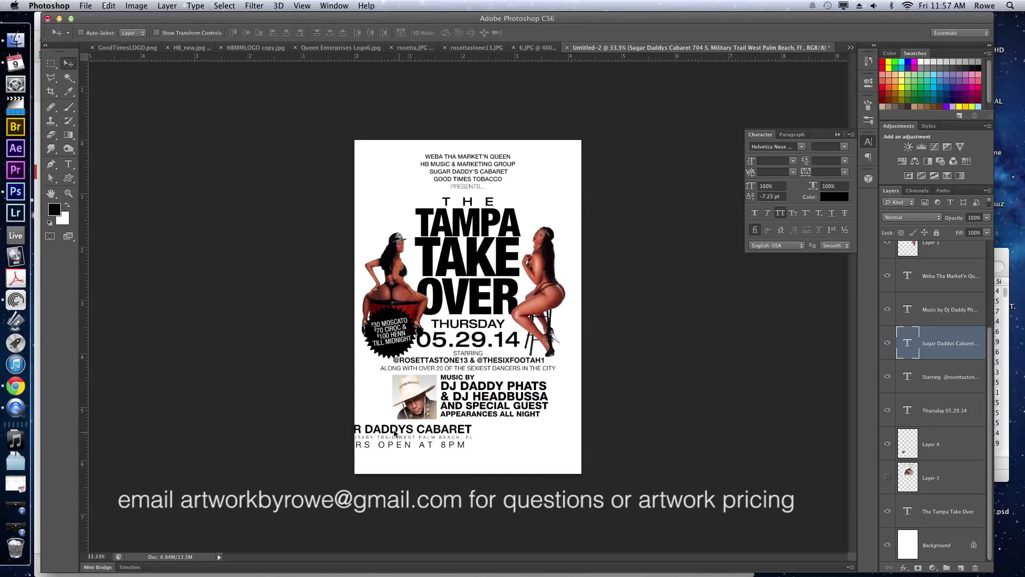
pyautogui.moveTo(420, 432); pyautogui.dragTo(468, 436)
# Raise the DJ photo's contrast to 23 and lower its brightness slightly.
pyautogui.keyDown('super'); pyautogui.click(406, 441); pyautogui.keyUp('super')
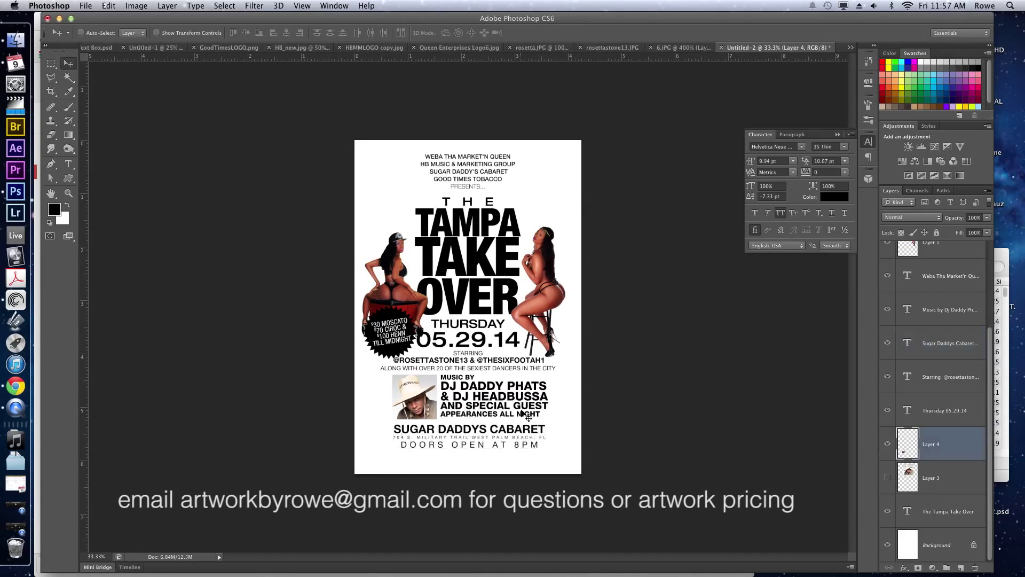
pyautogui.press('super+shift+b')
pyautogui.moveTo(569, 129); pyautogui.dragTo(609, 132)
pyautogui.moveTo(567, 92); pyautogui.dragTo(556, 92)
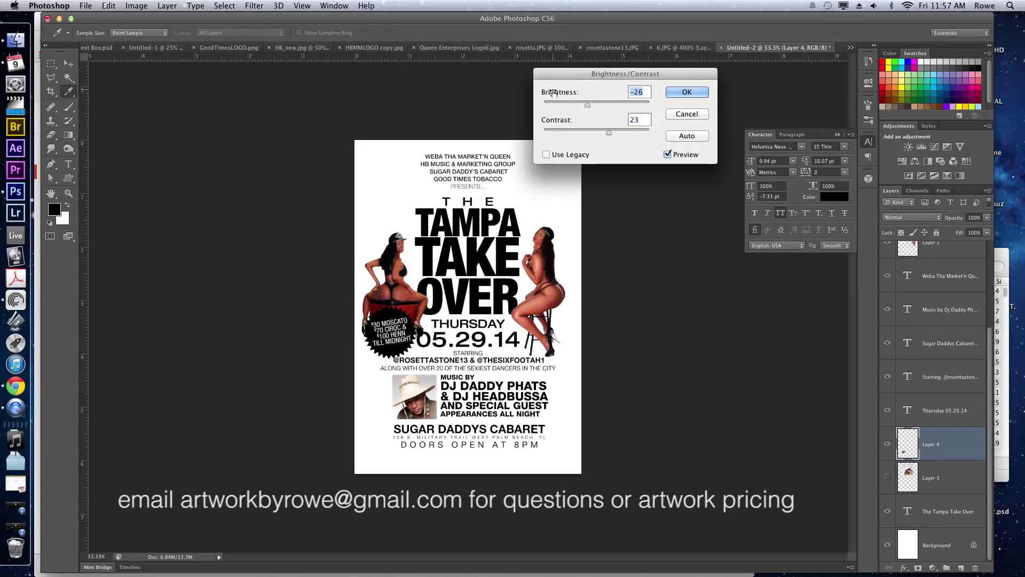
# Apply the brightness change and give the DJ photo a 3 px pink (ff4dc2) inside stroke.
pyautogui.press('Return')
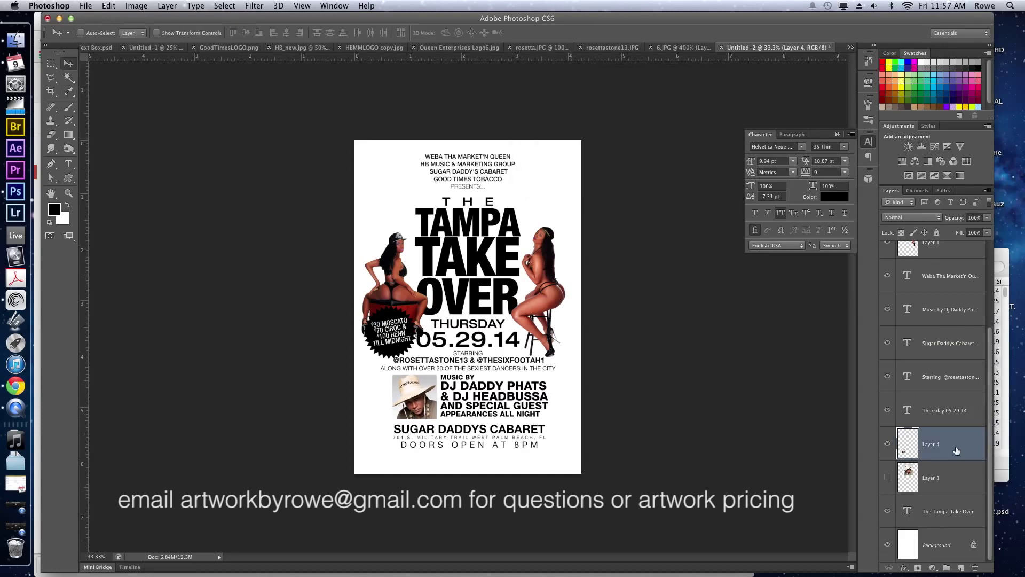
pyautogui.doubleClick(956, 450)
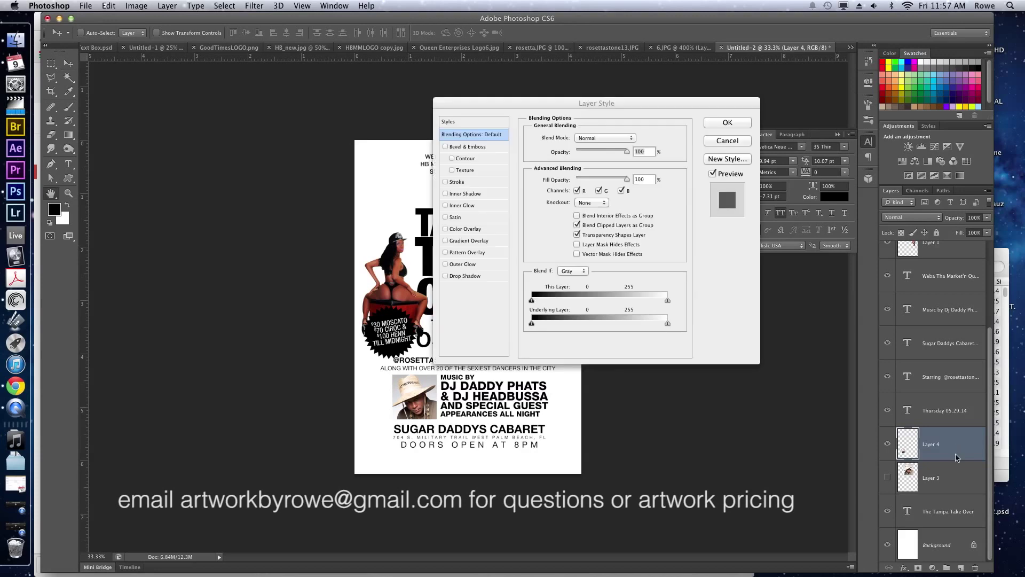
pyautogui.click(456, 182)
pyautogui.click(565, 150)
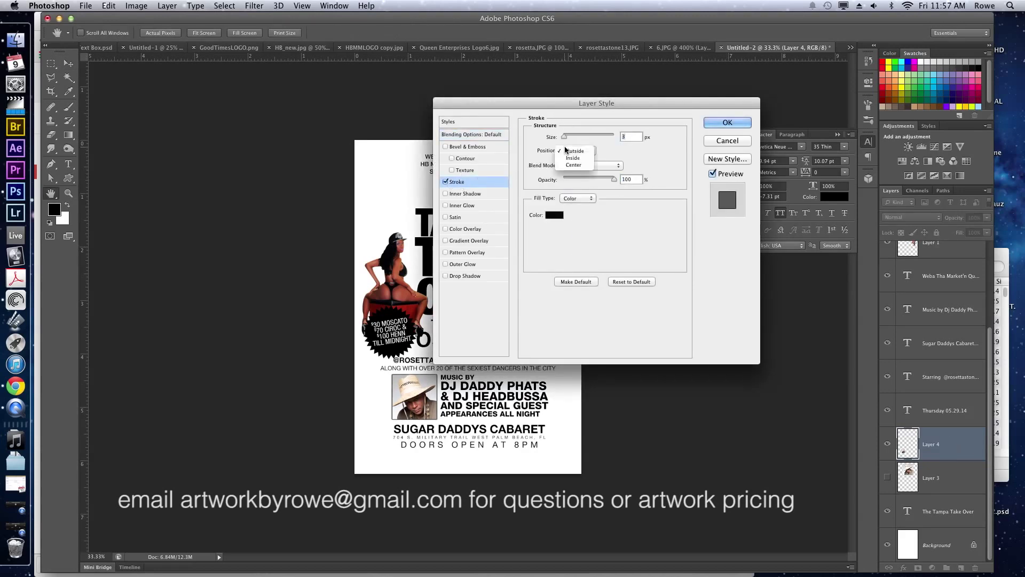
pyautogui.click(572, 158)
pyautogui.click(554, 215)
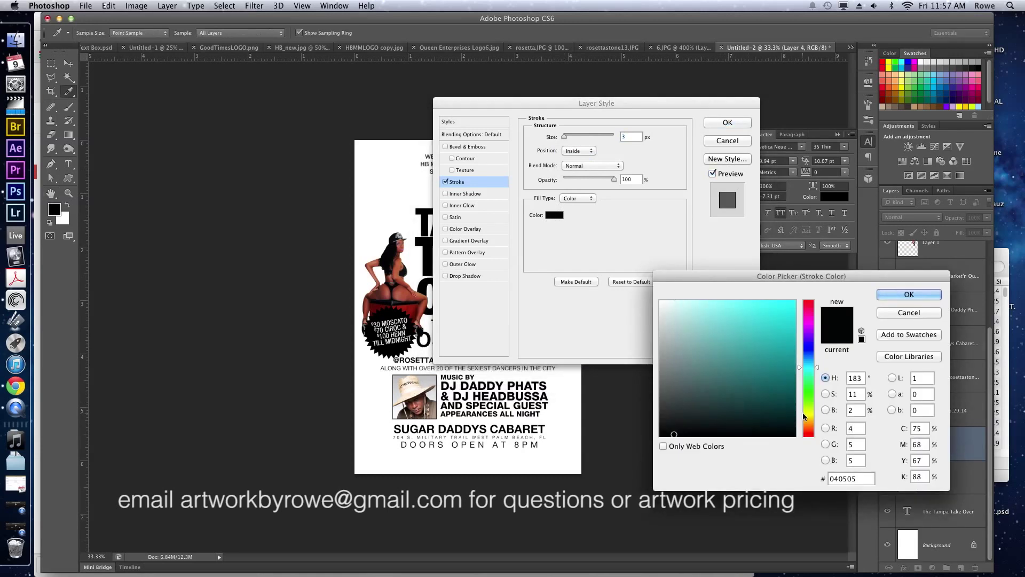
pyautogui.moveTo(807, 368); pyautogui.dragTo(811, 316)
pyautogui.moveTo(759, 340); pyautogui.dragTo(755, 299)
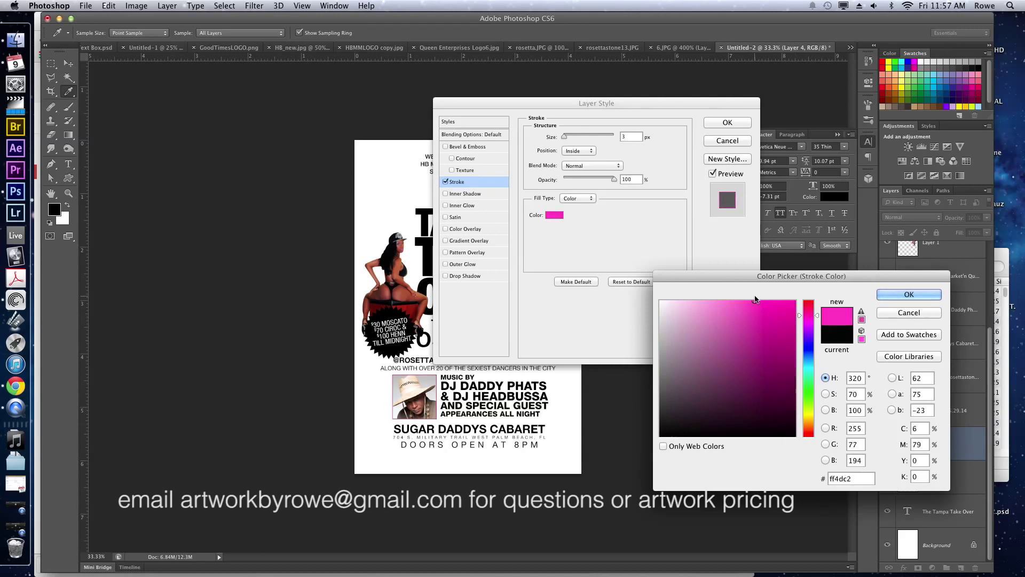
pyautogui.click(908, 294)
pyautogui.click(727, 122)
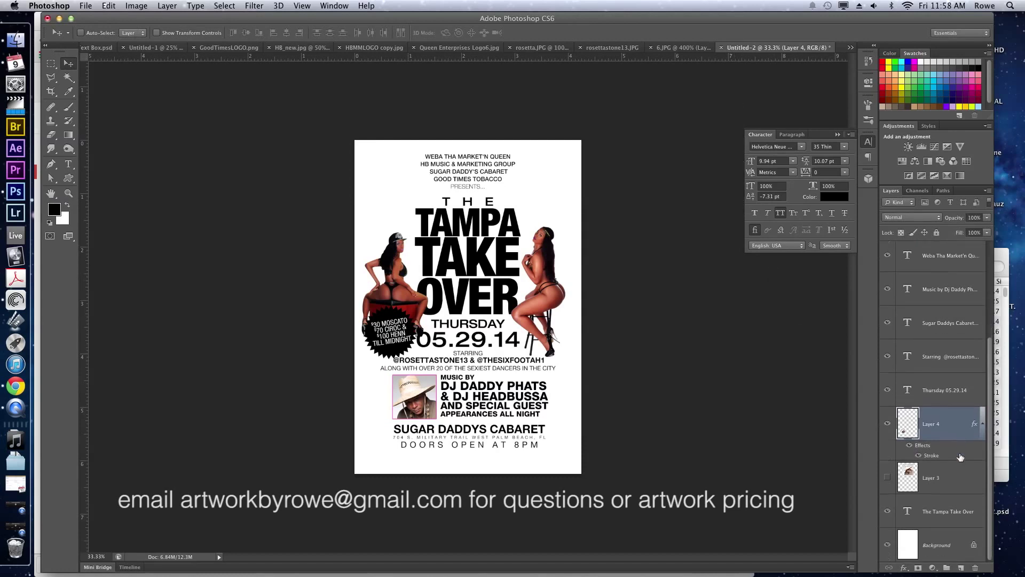
# Fill the Background layer with Pure Green.
pyautogui.click(938, 549)
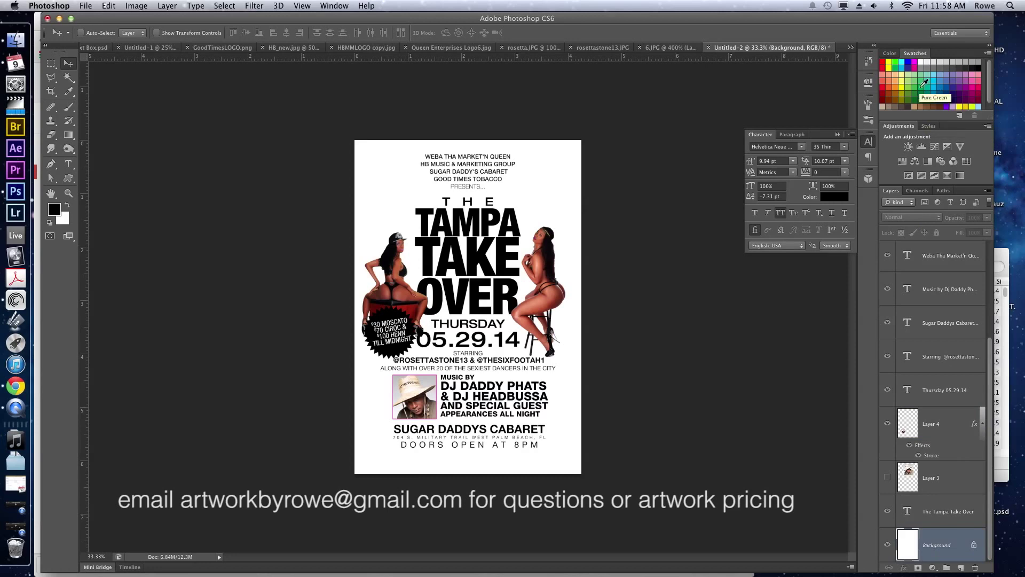
pyautogui.click(927, 85)
pyautogui.press('x')
pyautogui.press('super+BackSpace')
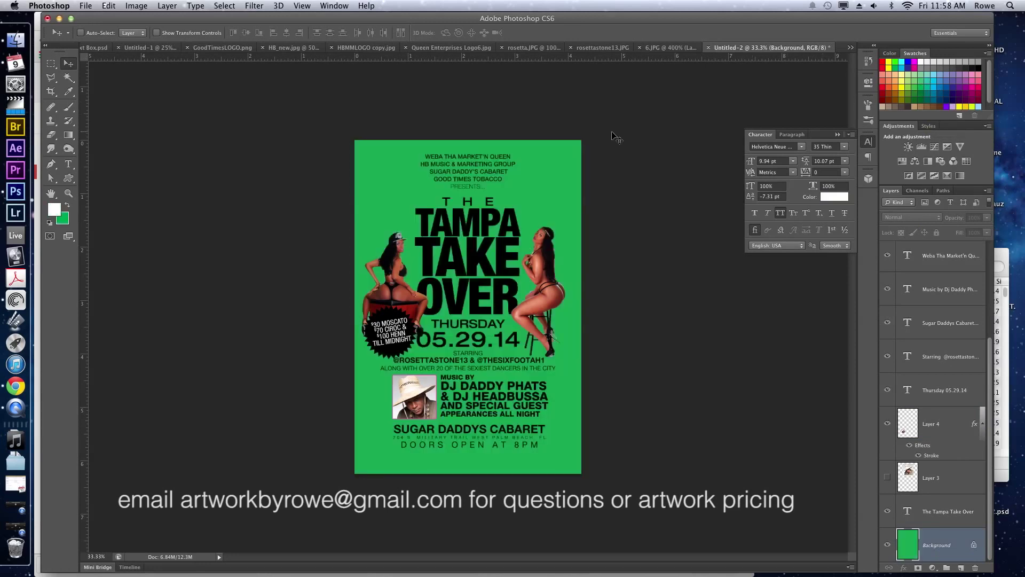
# Fill the Tampa Take Over title with white.
pyautogui.keyDown('super'); pyautogui.click(476, 230); pyautogui.keyUp('super')
pyautogui.press('x')
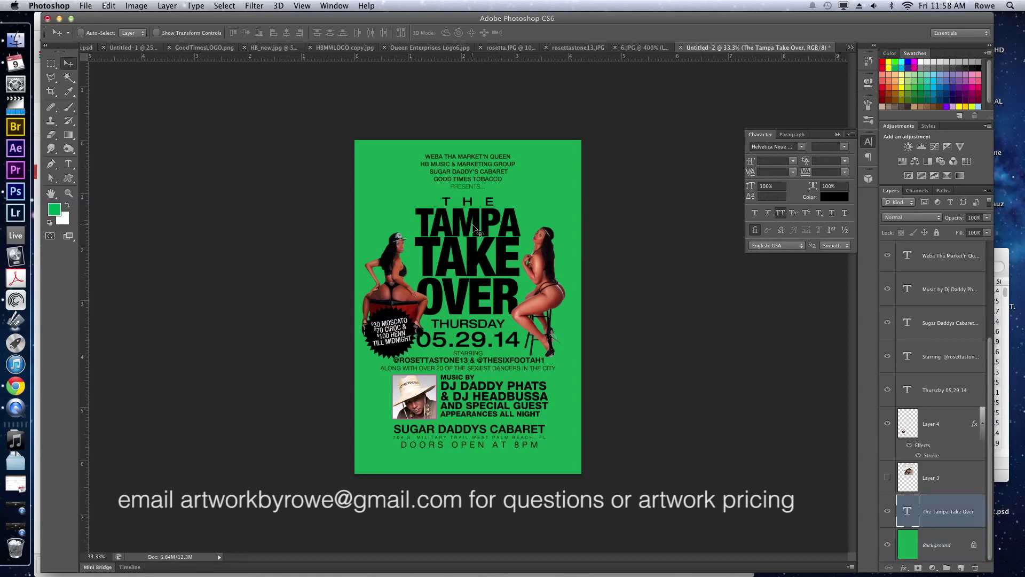
pyautogui.press('super+BackSpace')
# Colour the THURSDAY 05.29.14 date text yellow-green.
pyautogui.press('t')
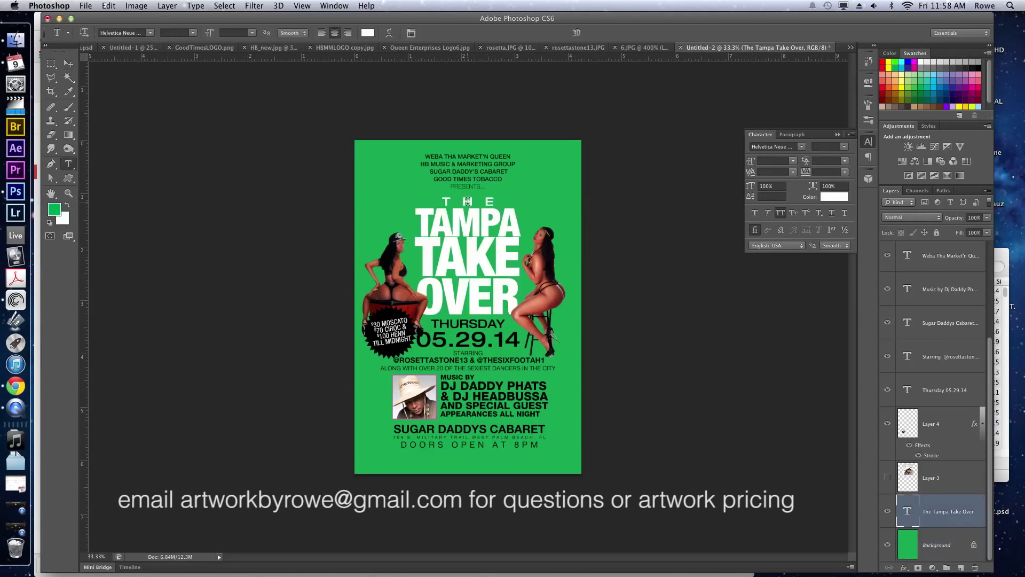
pyautogui.doubleClick(463, 319)
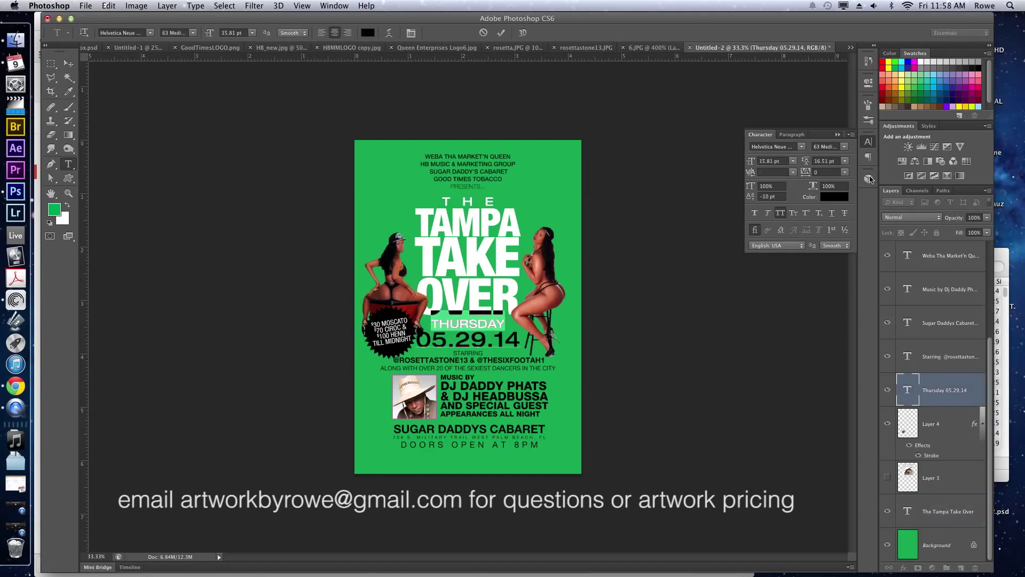
pyautogui.click(975, 105)
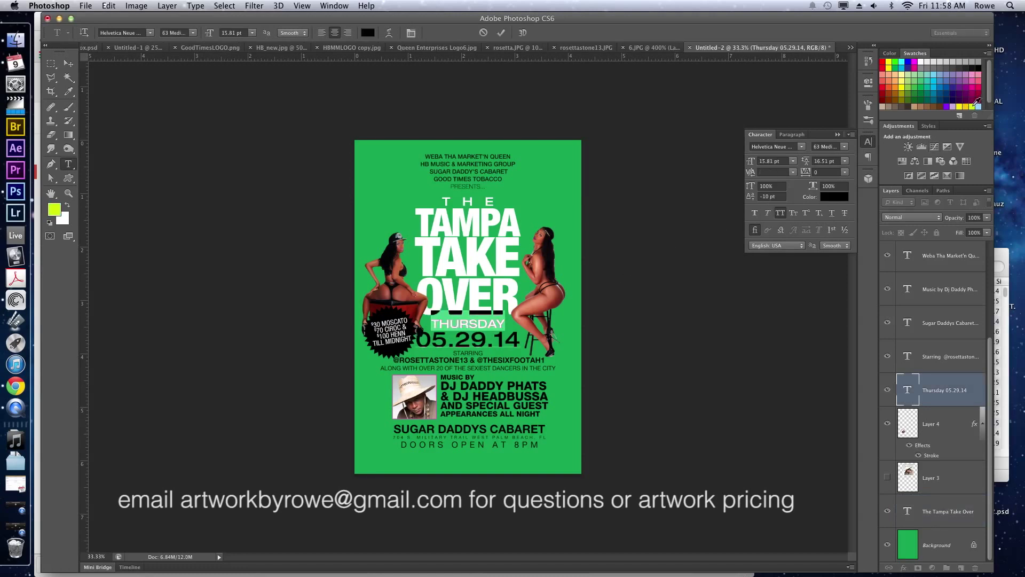
pyautogui.click(494, 339)
pyautogui.press('super+a')
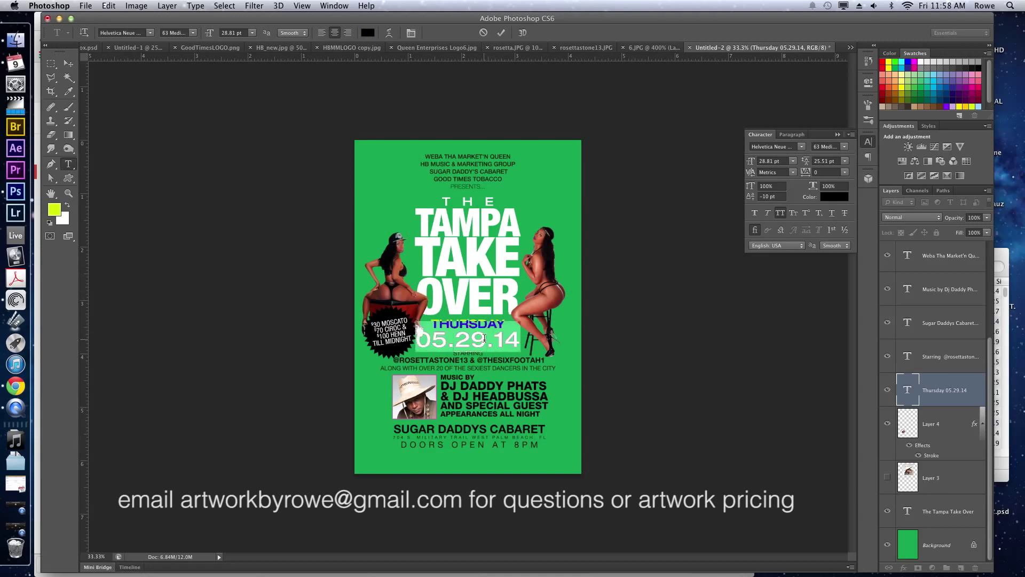
pyautogui.click(66, 206)
pyautogui.click(66, 206)
# Set the date to 75 Bold, 33.81 pt, -40 tracking, and nudge it slightly right.
pyautogui.click(843, 146)
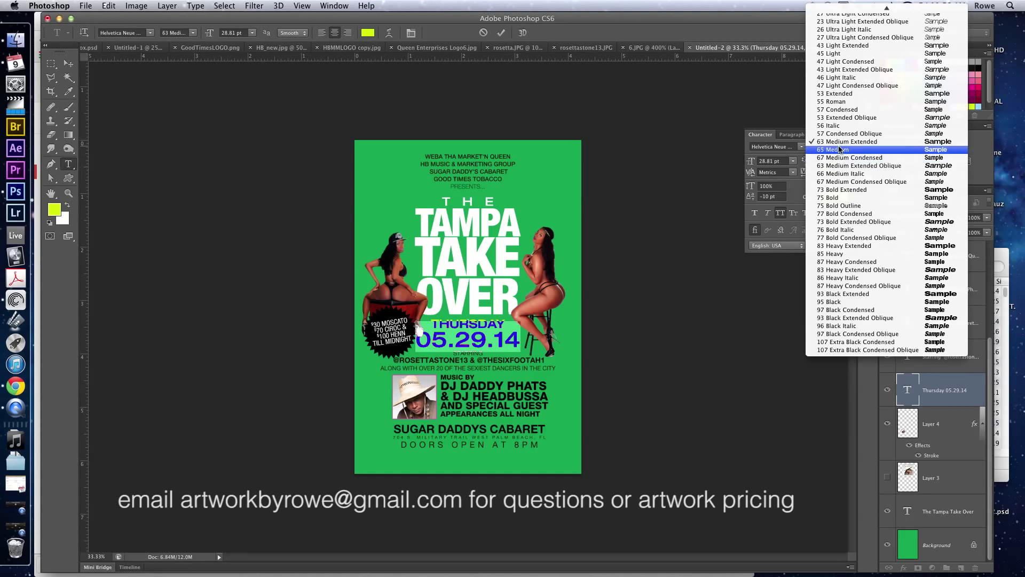
pyautogui.click(841, 198)
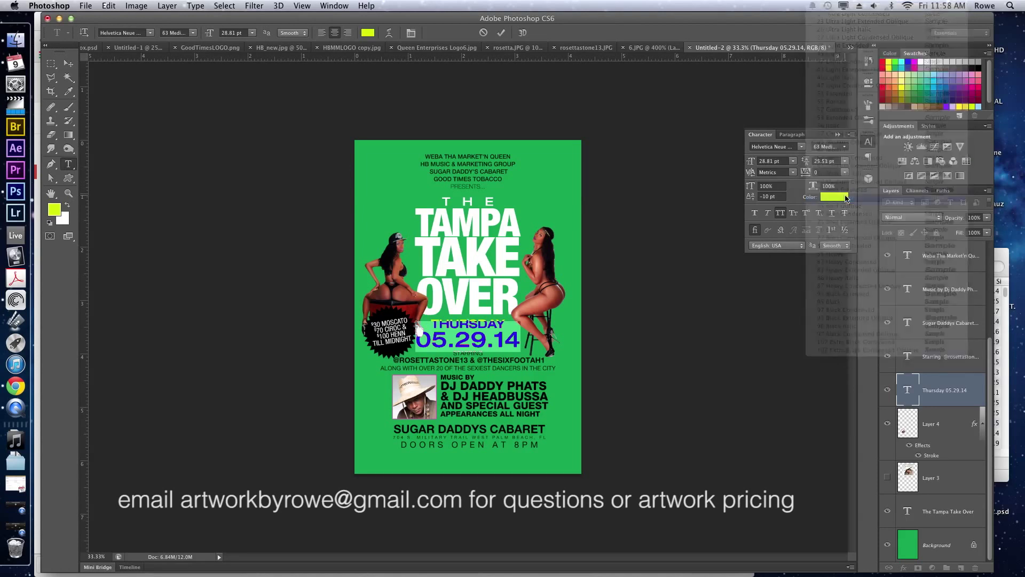
pyautogui.click(772, 161)
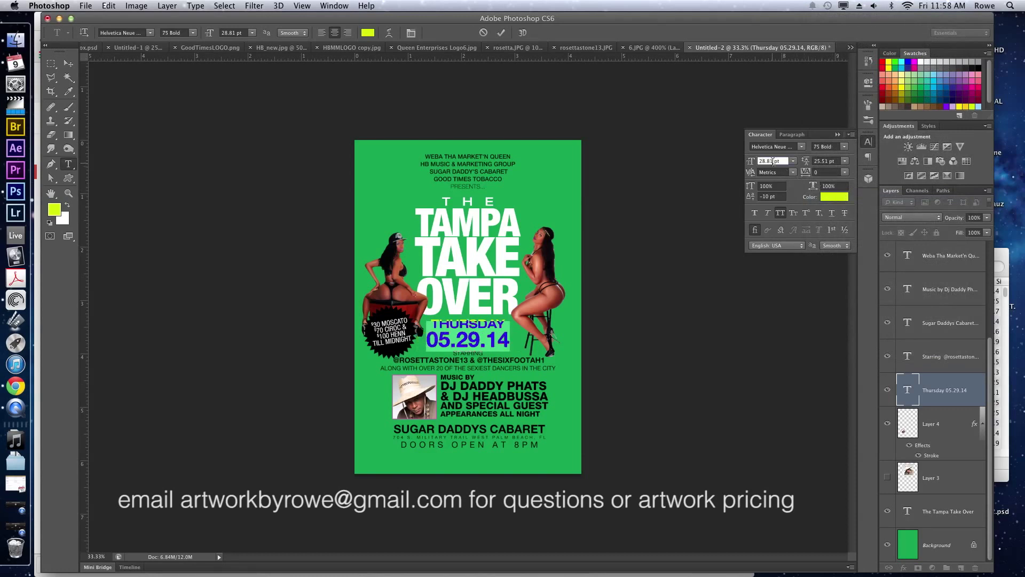
pyautogui.press('Up')
pyautogui.press('Up')
pyautogui.press('Up')
pyautogui.press('Up')
pyautogui.press('Up')
pyautogui.press('Up')
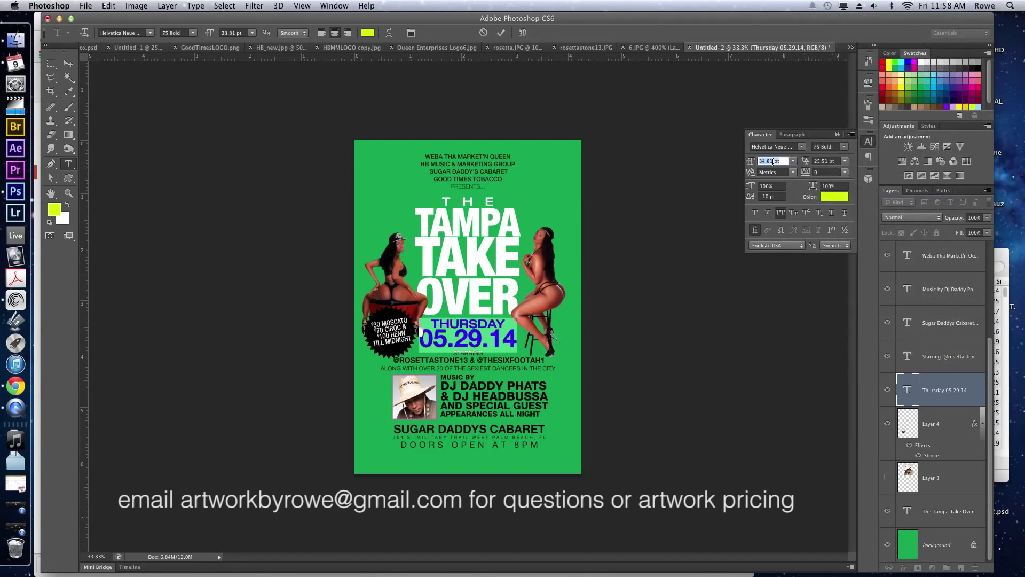
pyautogui.click(820, 170)
pyautogui.press('Down')
pyautogui.press('Down')
pyautogui.press('Down')
pyautogui.press('Down')
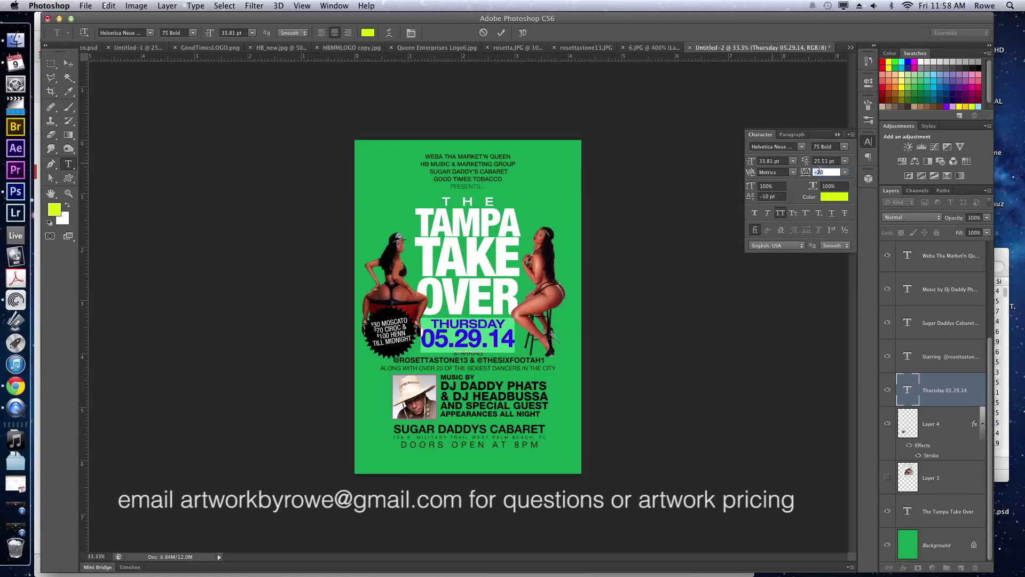
pyautogui.click(502, 326)
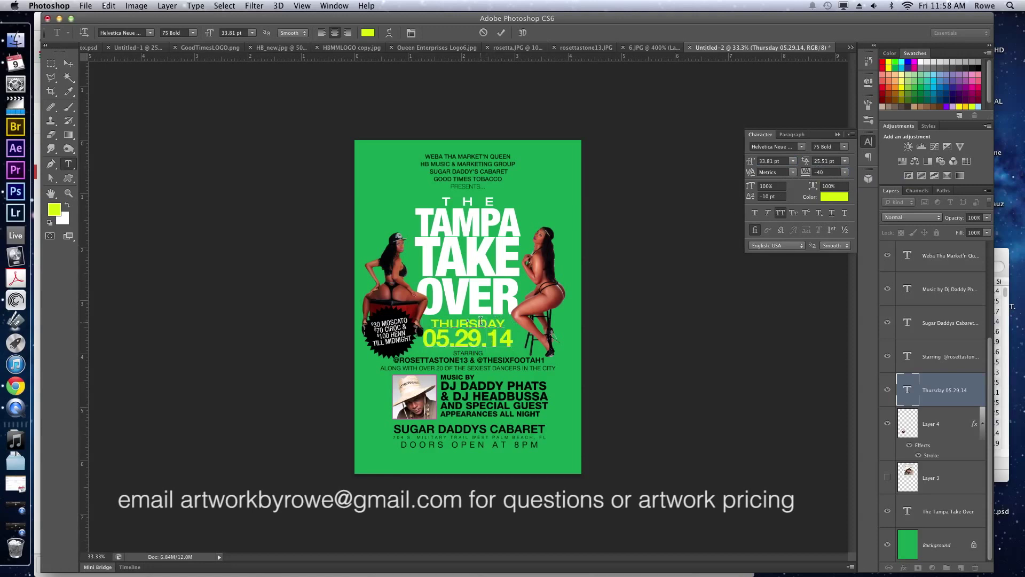
pyautogui.moveTo(481, 322); pyautogui.dragTo(482, 325)
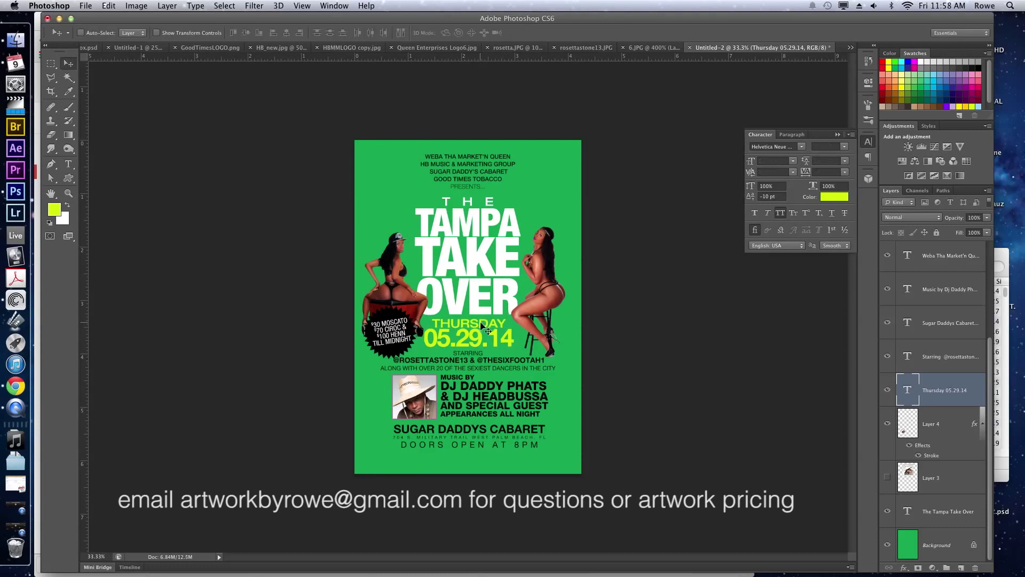
pyautogui.keyDown('super'); pyautogui.click(472, 363); pyautogui.keyUp('super')
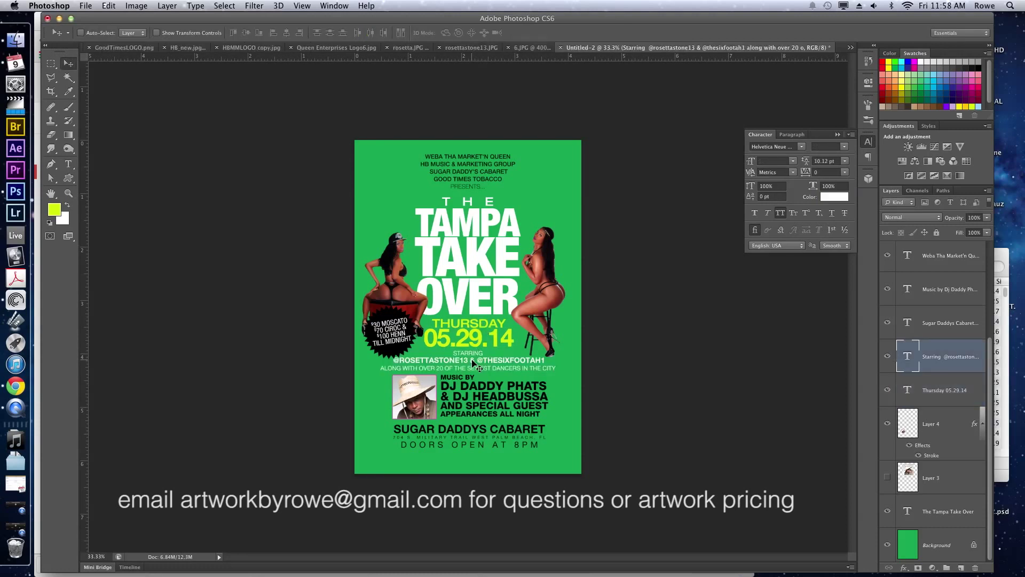
# Colour the performer handles line yellow-green and commit.
pyautogui.press('t')
pyautogui.tripleClick(468, 360)
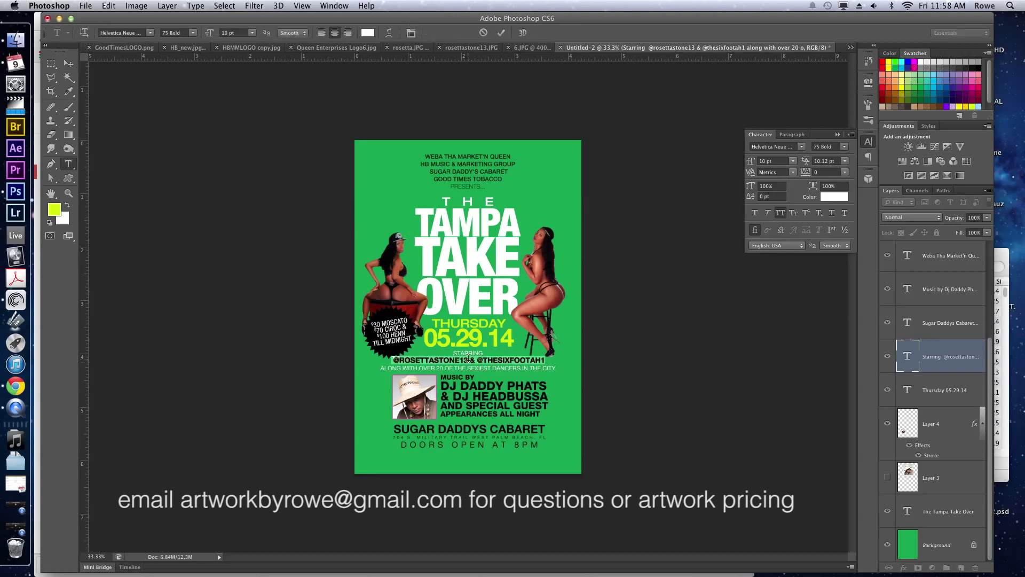
pyautogui.click(67, 207)
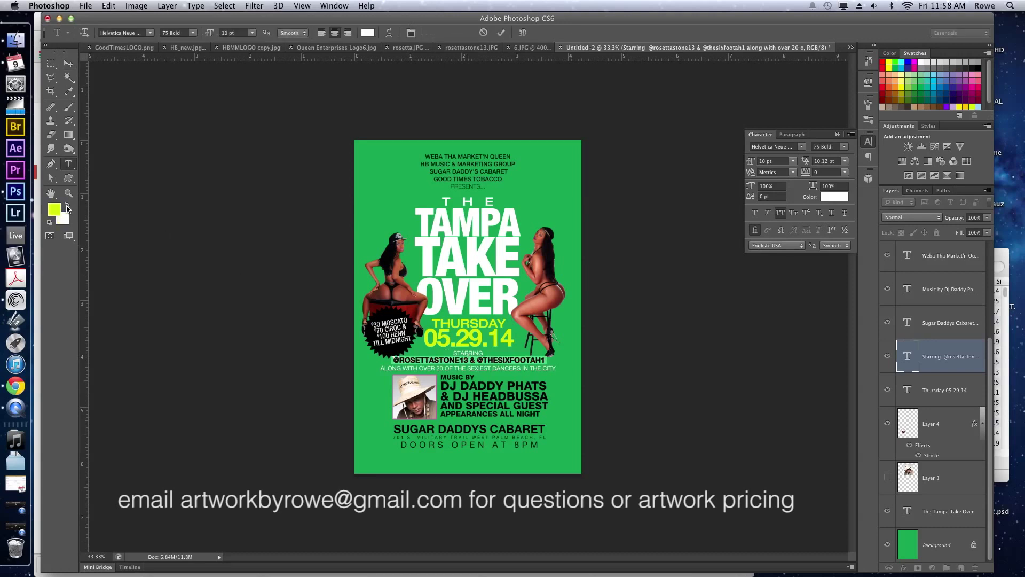
pyautogui.click(421, 351)
pyautogui.press('super+Return')
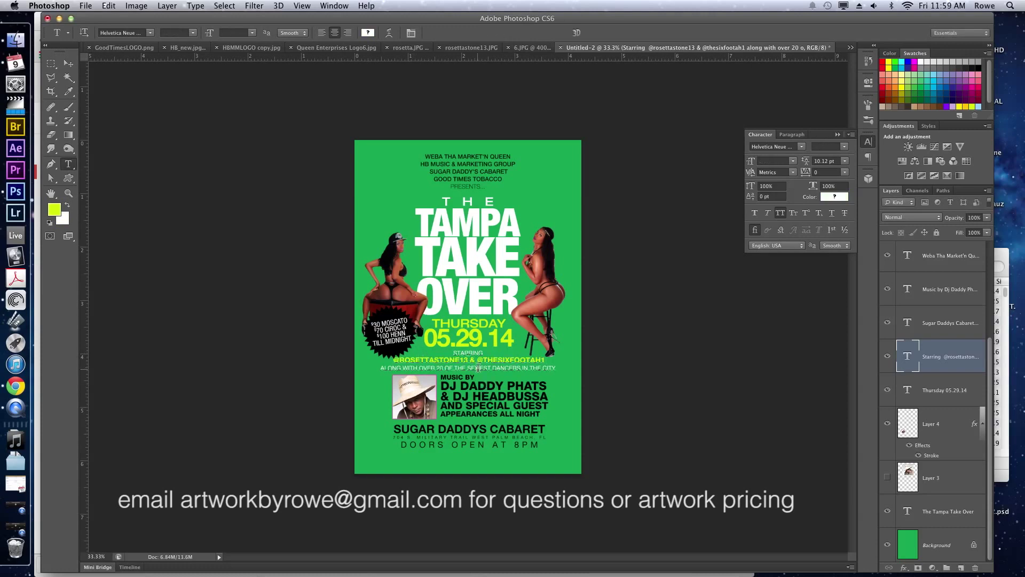
# Set the word SEXIEST to 95 Black and commit the dancers line.
pyautogui.doubleClick(478, 367)
pyautogui.click(834, 146)
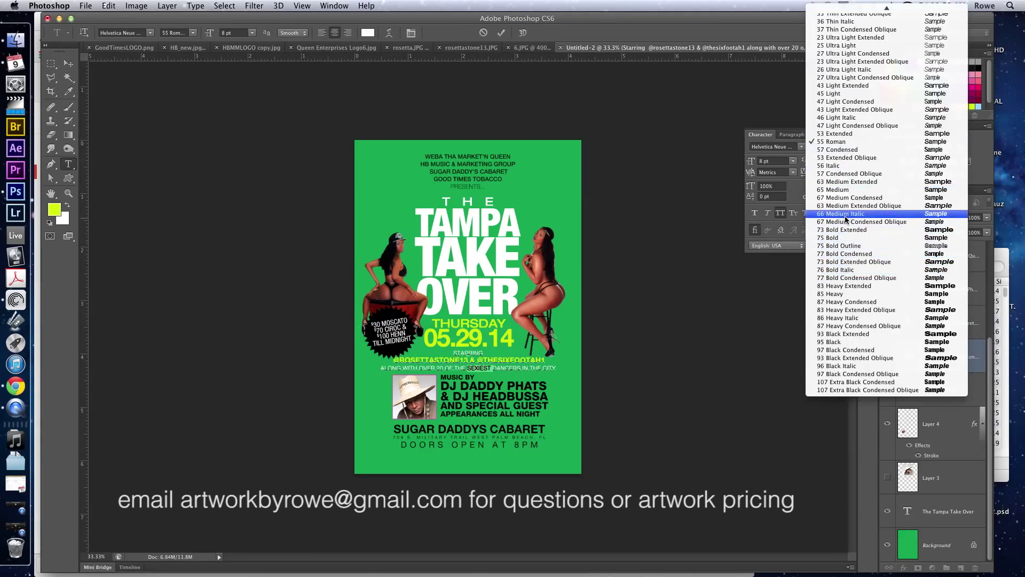
pyautogui.click(842, 189)
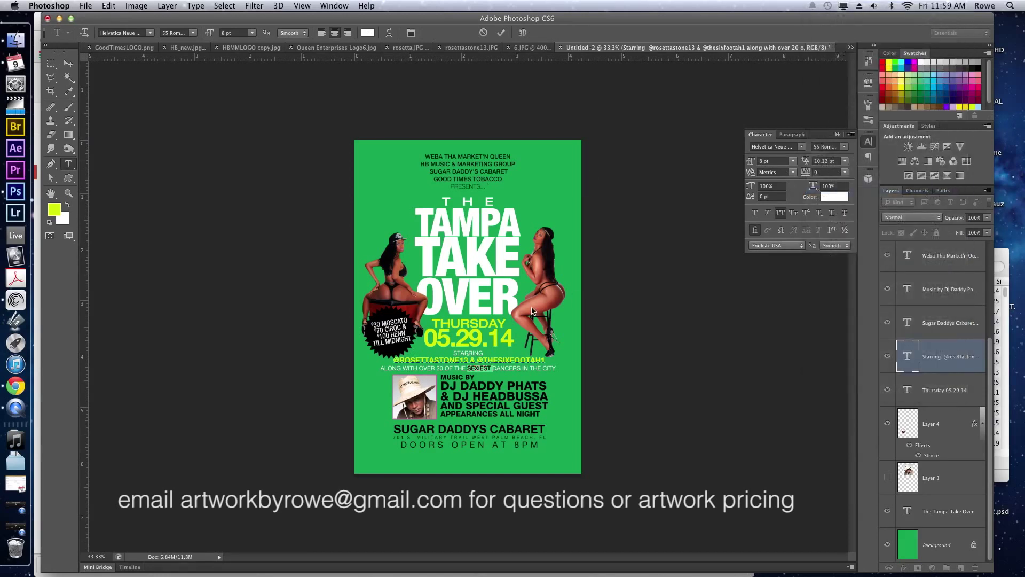
pyautogui.click(843, 147)
pyautogui.click(629, 369)
pyautogui.click(469, 363)
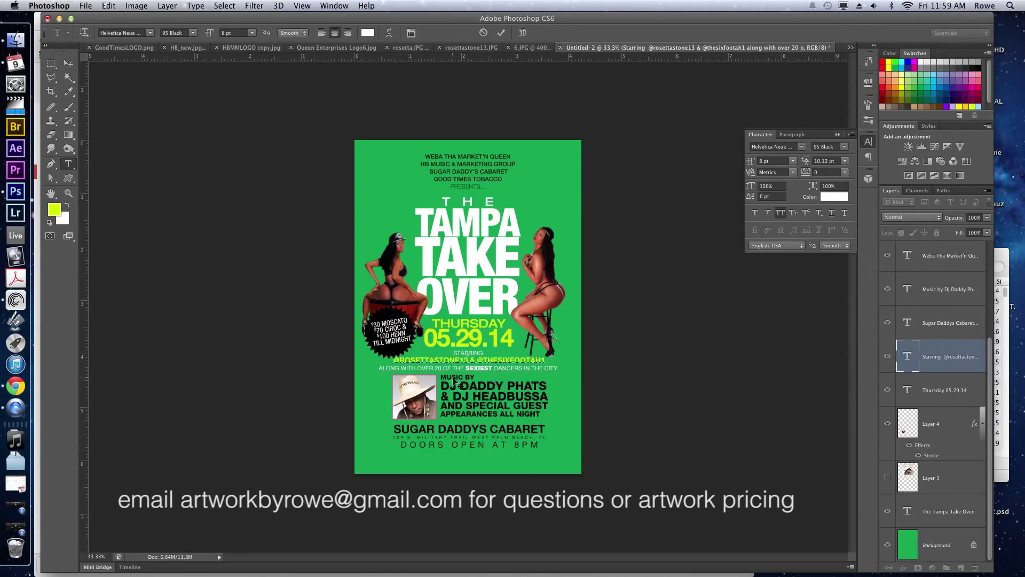
pyautogui.press('super+Return')
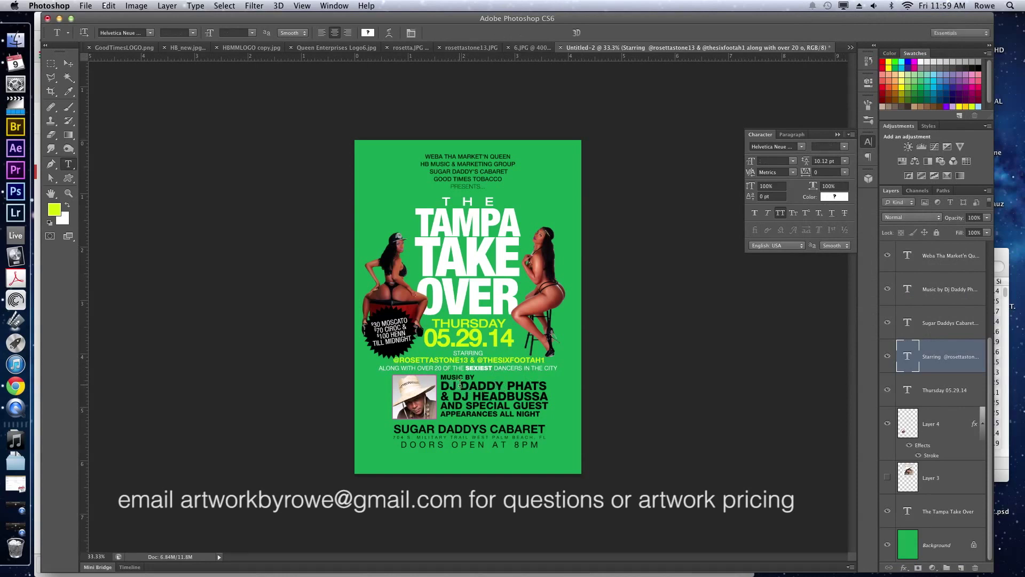
pyautogui.click(460, 383)
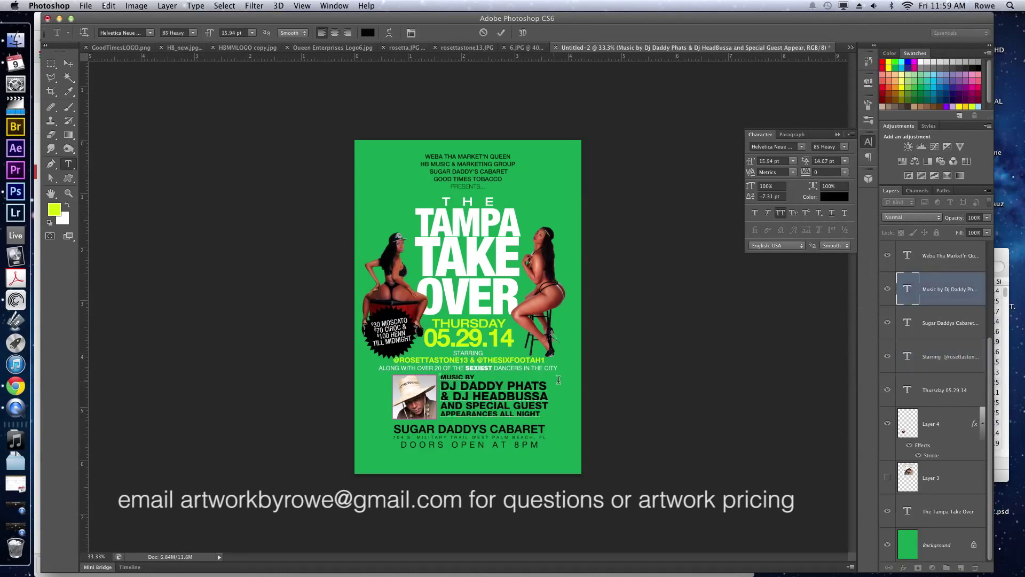
# Make the & DJ HEADBUSSA line white, with DJ HEADBUSSA in yellow-green.
pyautogui.moveTo(558, 379); pyautogui.dragTo(430, 381)
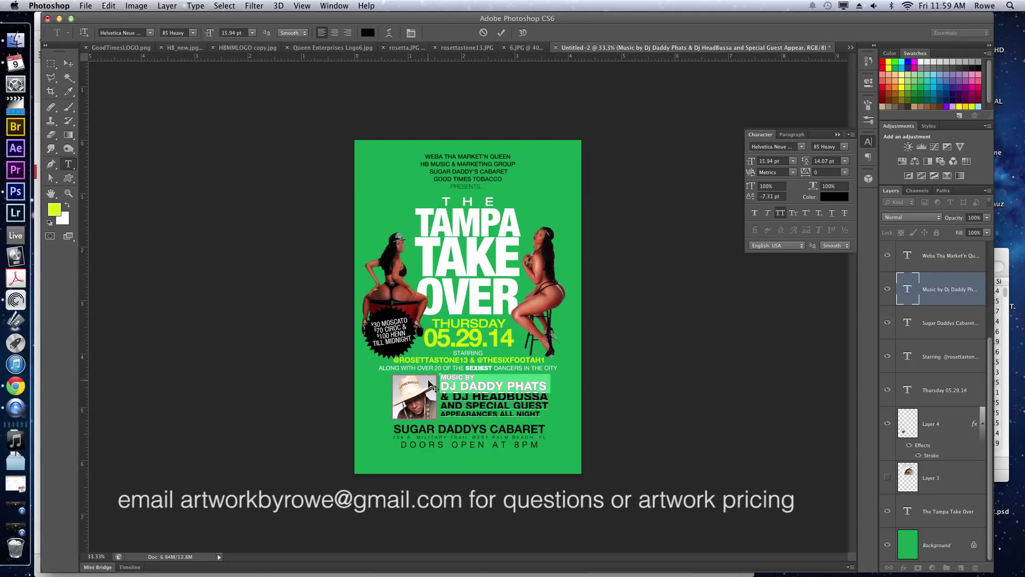
pyautogui.click(68, 205)
pyautogui.click(459, 396)
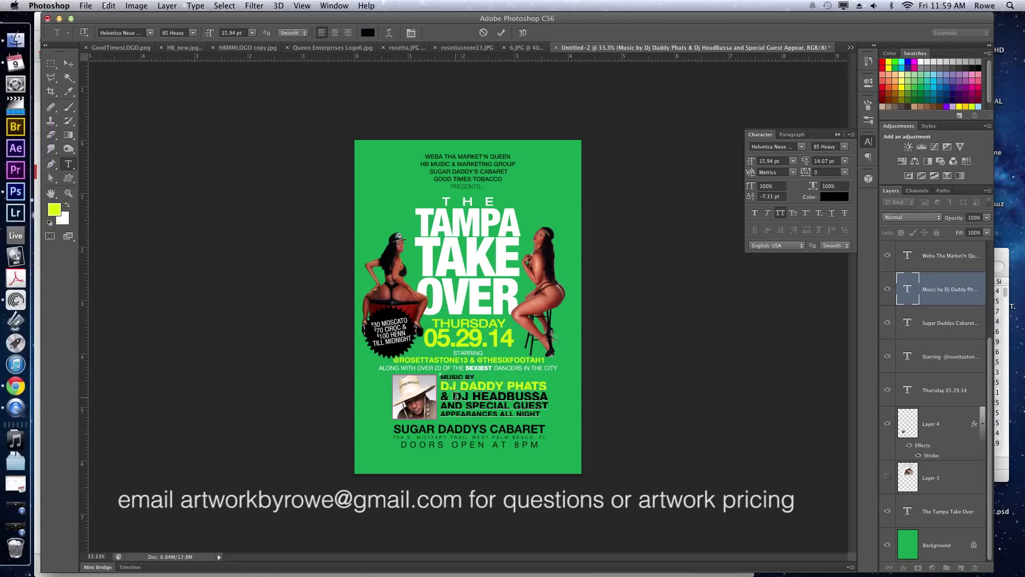
pyautogui.moveTo(455, 396); pyautogui.dragTo(565, 394)
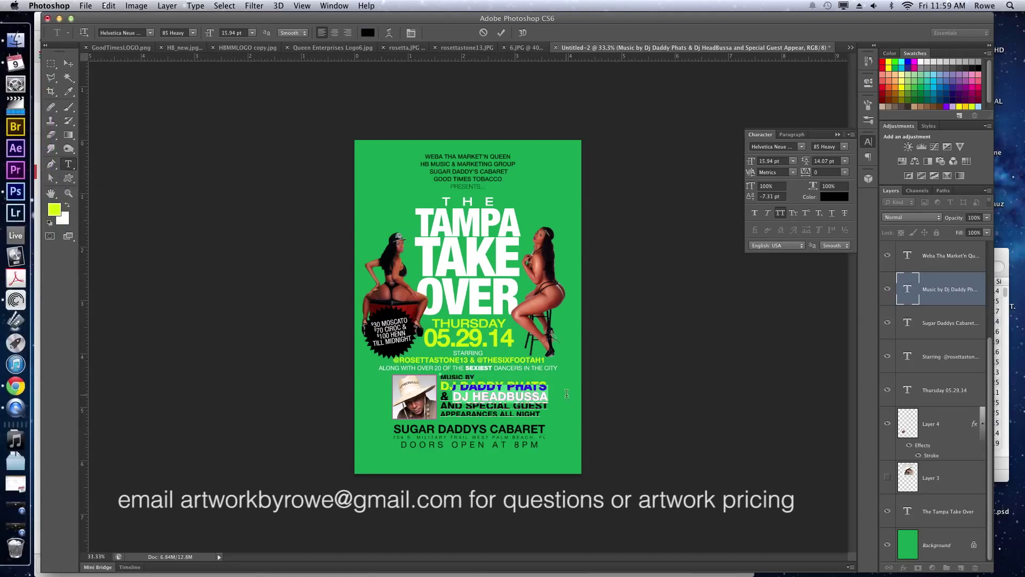
pyautogui.click(67, 205)
pyautogui.click(67, 205)
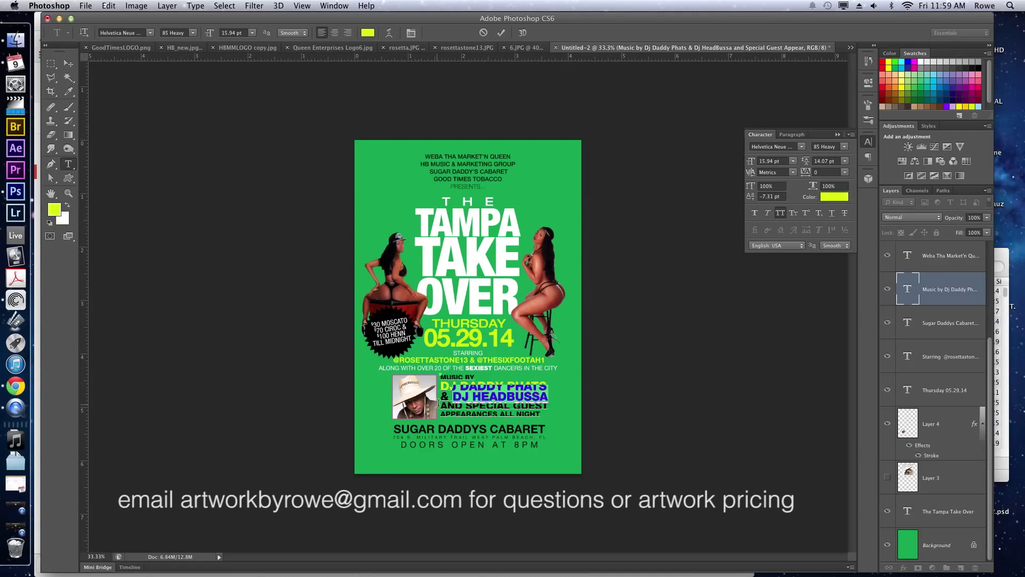
# Make the special guest lines and the ampersand white.
pyautogui.moveTo(439, 405); pyautogui.dragTo(551, 414)
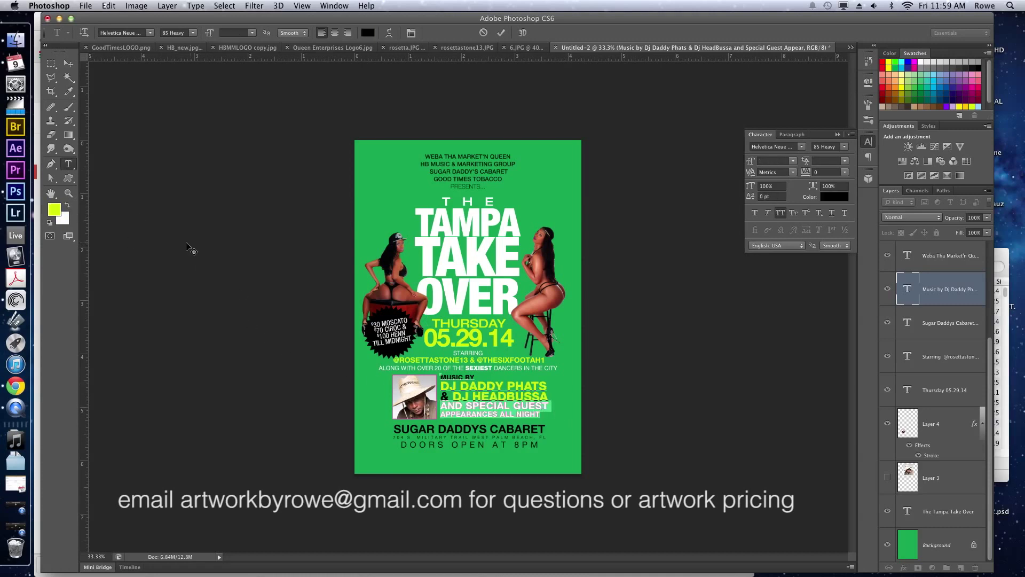
pyautogui.click(68, 205)
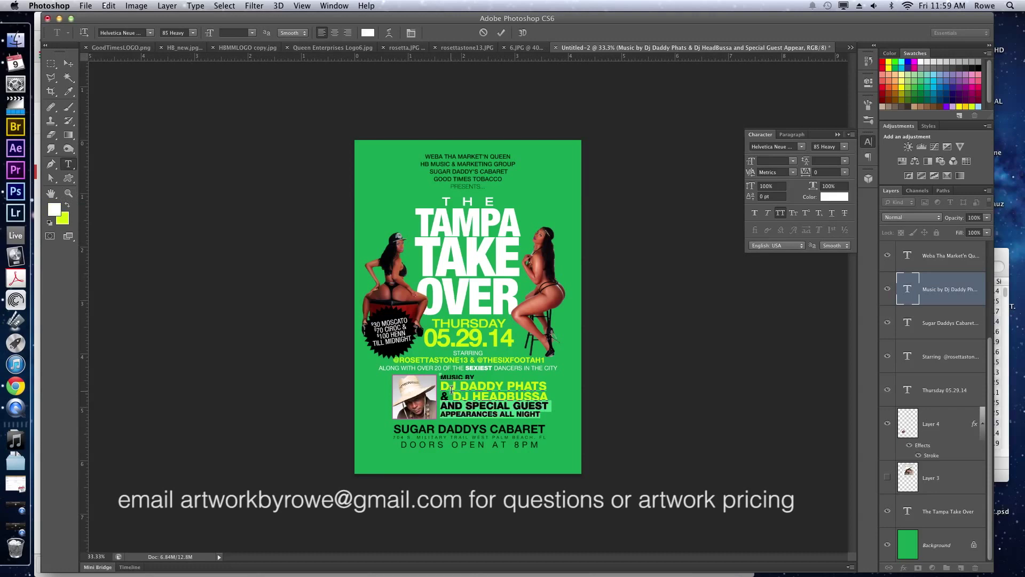
pyautogui.moveTo(452, 397); pyautogui.dragTo(440, 397)
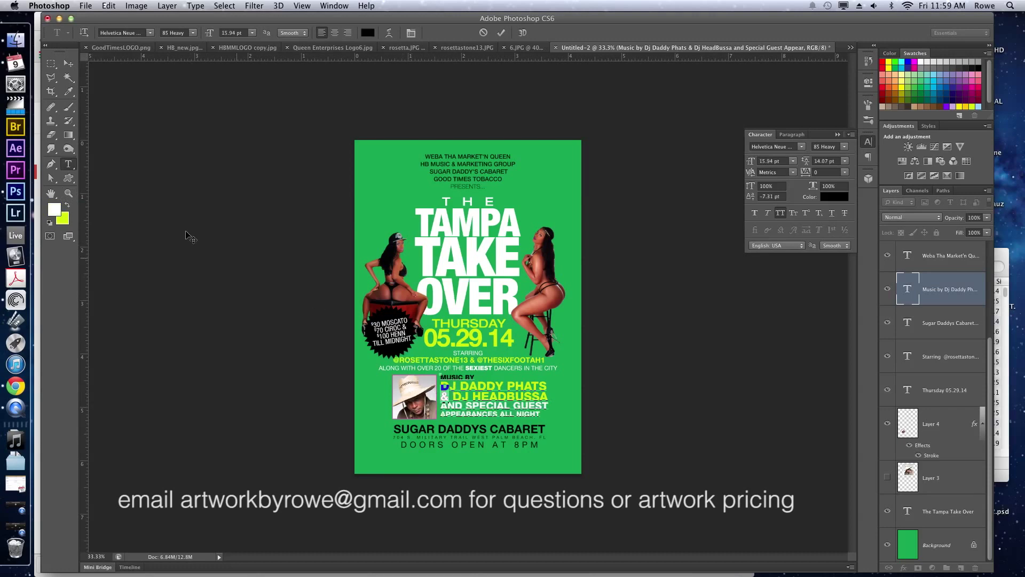
pyautogui.click(67, 205)
pyautogui.click(68, 205)
pyautogui.moveTo(463, 374)
pyautogui.mouseDown()
pyautogui.moveTo(547, 376)
pyautogui.moveTo(462, 374)
pyautogui.mouseUp()
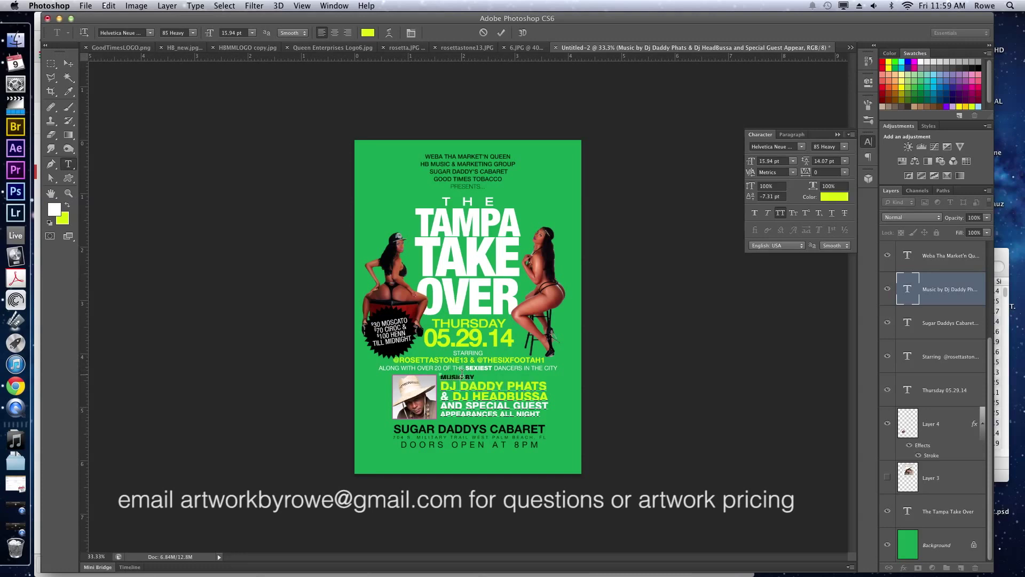
pyautogui.tripleClick(462, 375)
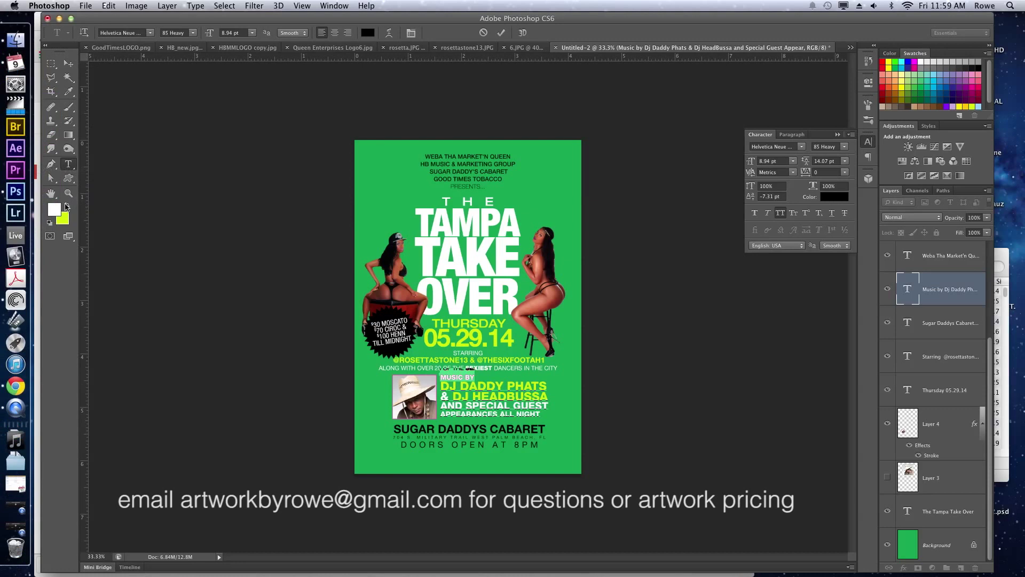
# Reset the whole credits block's baseline shift to 0.
pyautogui.press('super+a')
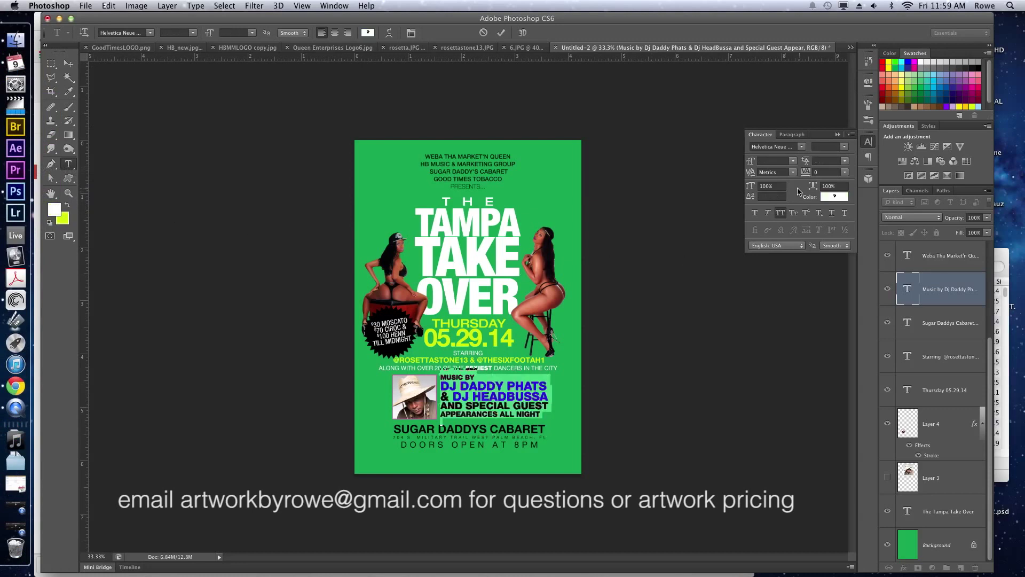
pyautogui.click(769, 195)
pyautogui.write('0')
pyautogui.press('Return')
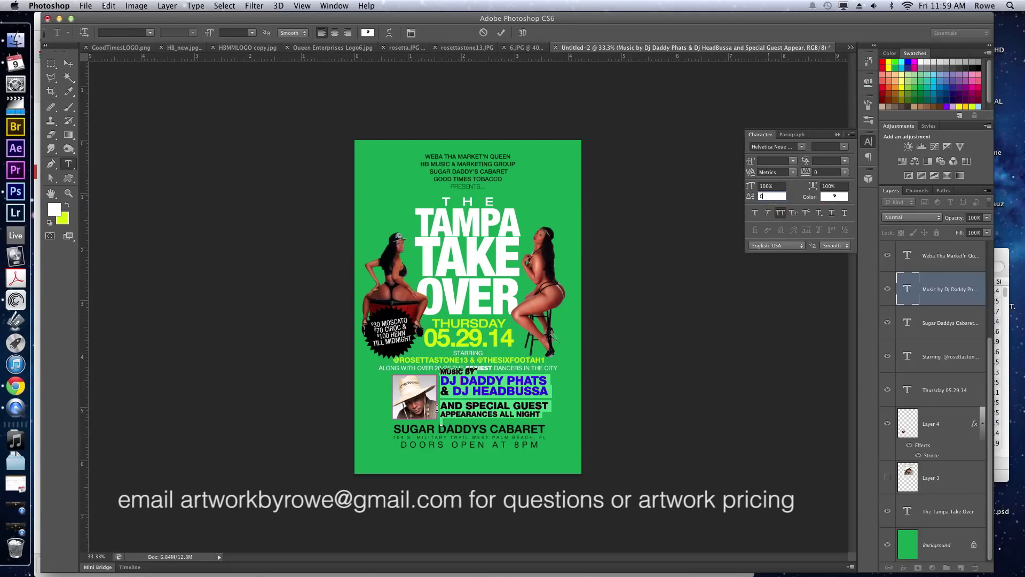
# Tighten the special guest lines' leading to 12 pt and nudge the block down.
pyautogui.moveTo(441, 404); pyautogui.dragTo(549, 407)
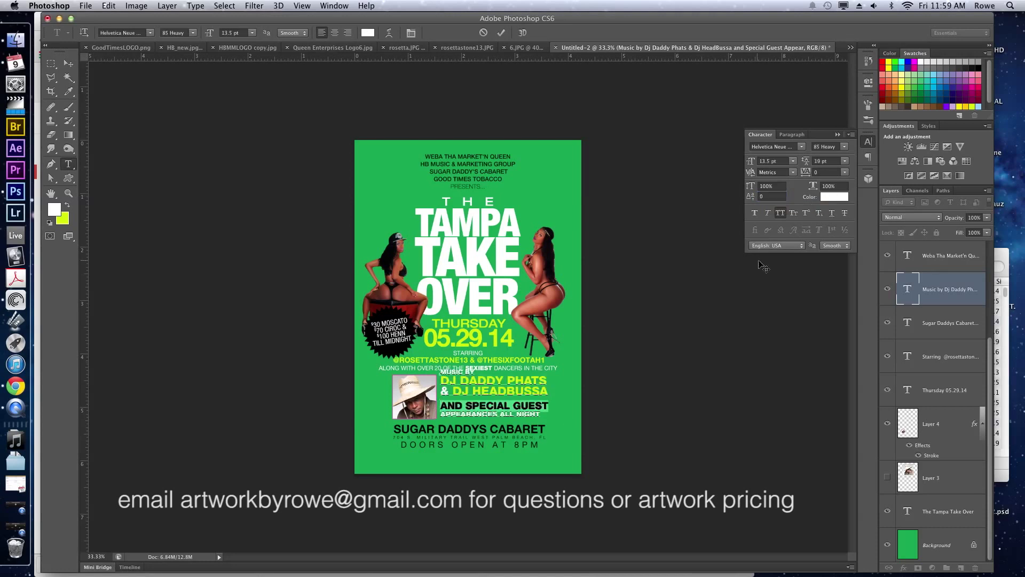
pyautogui.click(824, 160)
pyautogui.press('Down')
pyautogui.press('Down')
pyautogui.press('Down')
pyautogui.press('Down')
pyautogui.press('Down')
pyautogui.press('Down')
pyautogui.press('Down')
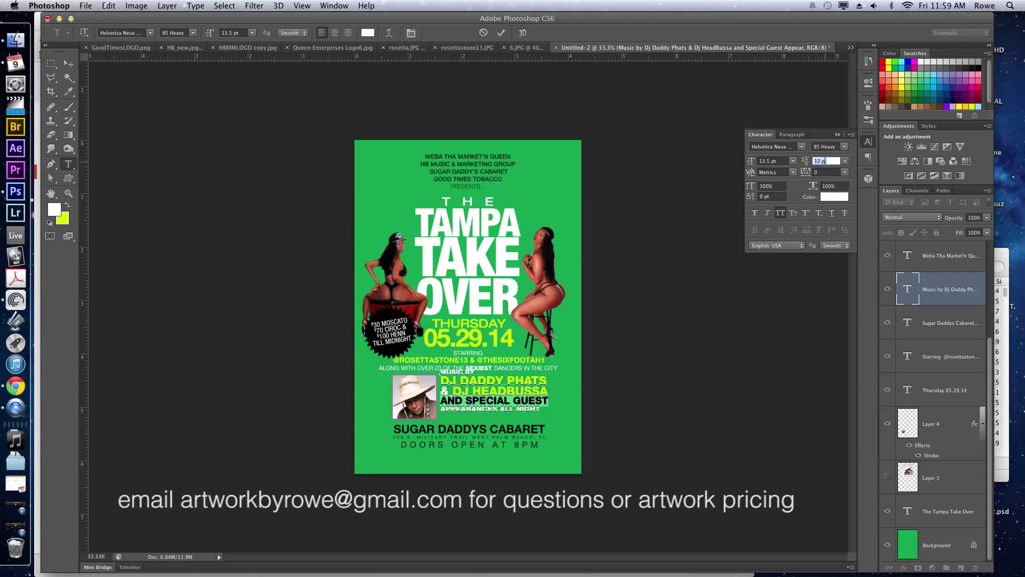
pyautogui.press('Return')
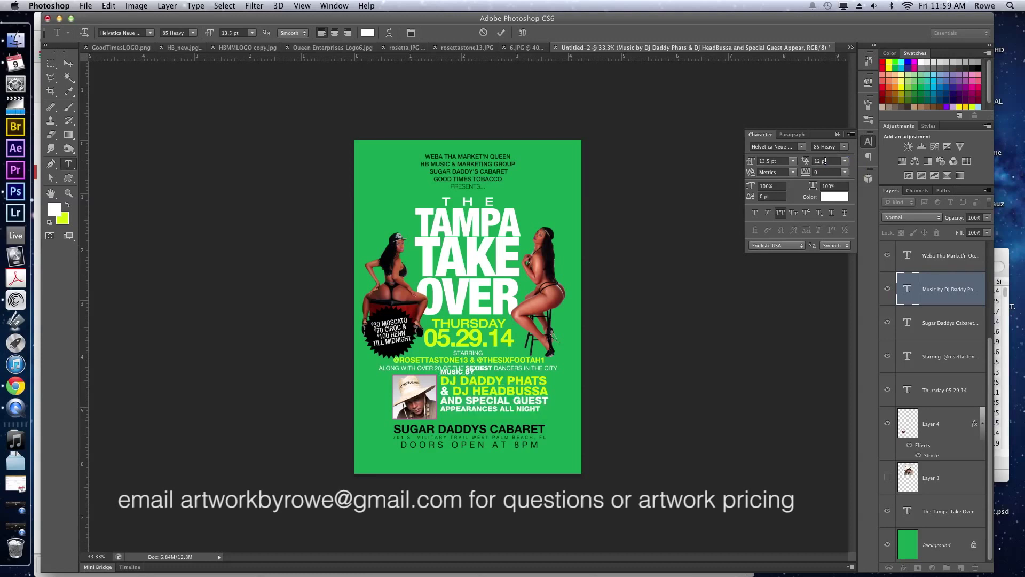
pyautogui.press('v')
pyautogui.hotkey('shift', 'Down')
pyautogui.hotkey('shift', 'Down')
pyautogui.hotkey('shift', 'Down')
pyautogui.hotkey('shift', 'Down')
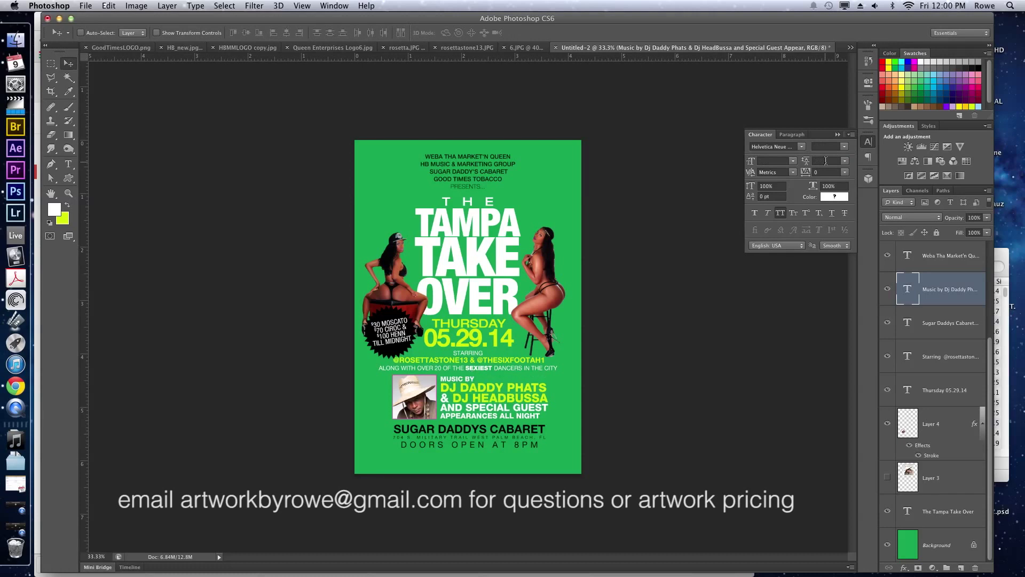
# Set the credits' tracking to -40.
pyautogui.click(825, 171)
pyautogui.write('-40')
pyautogui.press('Return')
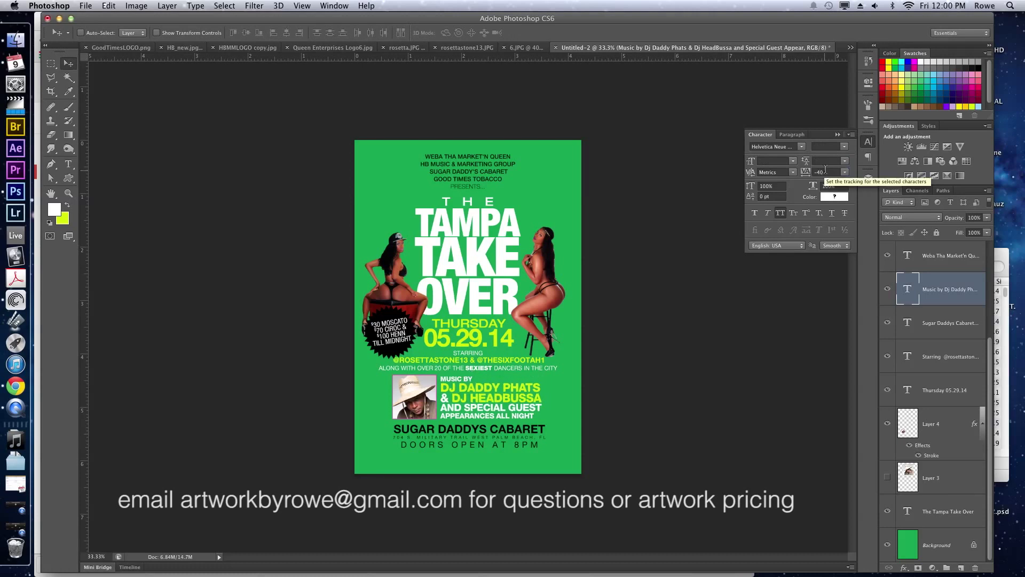
pyautogui.keyDown('super'); pyautogui.click(432, 404); pyautogui.keyUp('super')
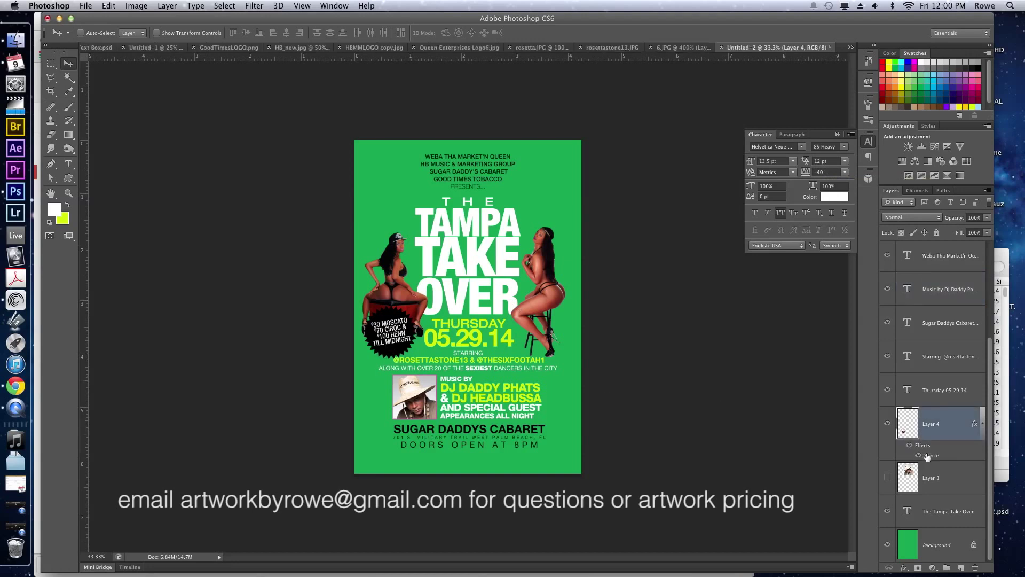
# Change Layer 4's Stroke colour from pink to yellow-green and add an 18 px Drop Shadow.
pyautogui.doubleClick(927, 456)
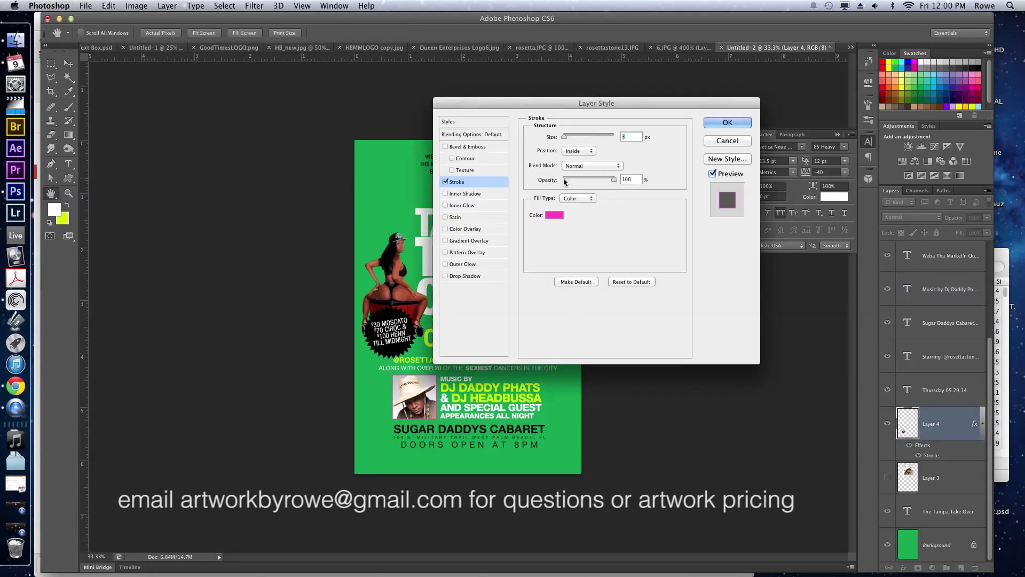
pyautogui.click(553, 216)
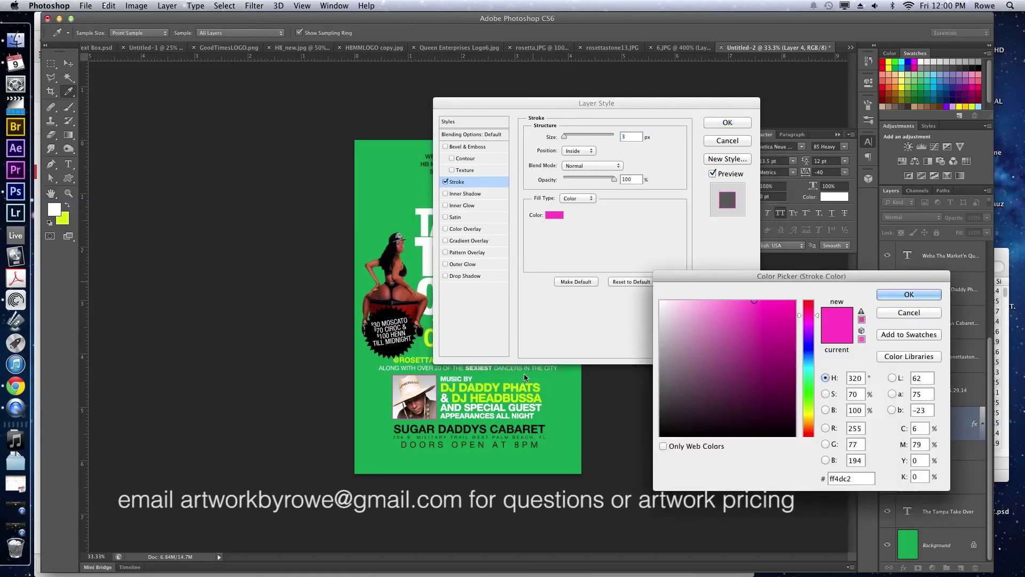
pyautogui.click(64, 220)
pyautogui.press('Return')
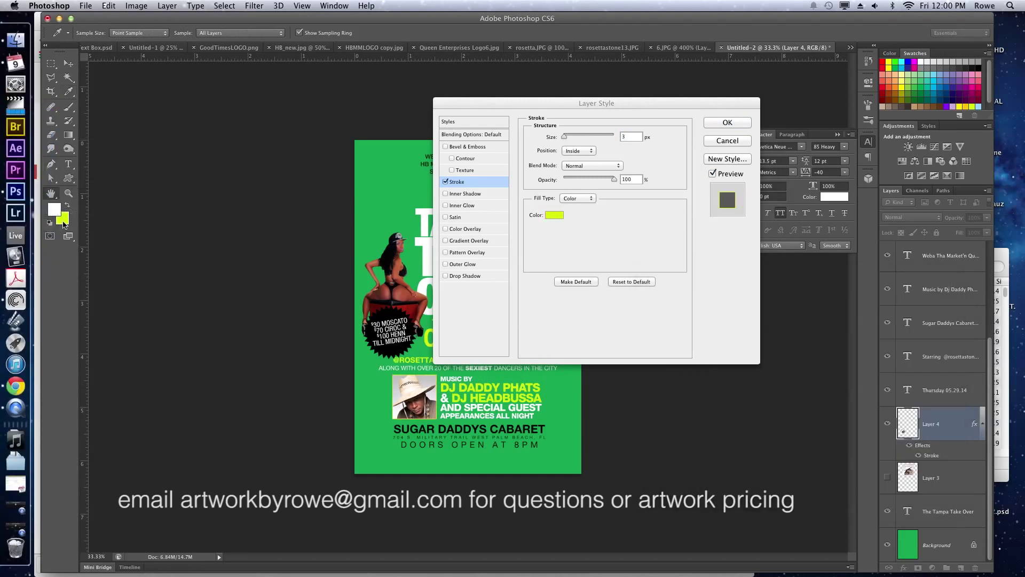
pyautogui.click(462, 276)
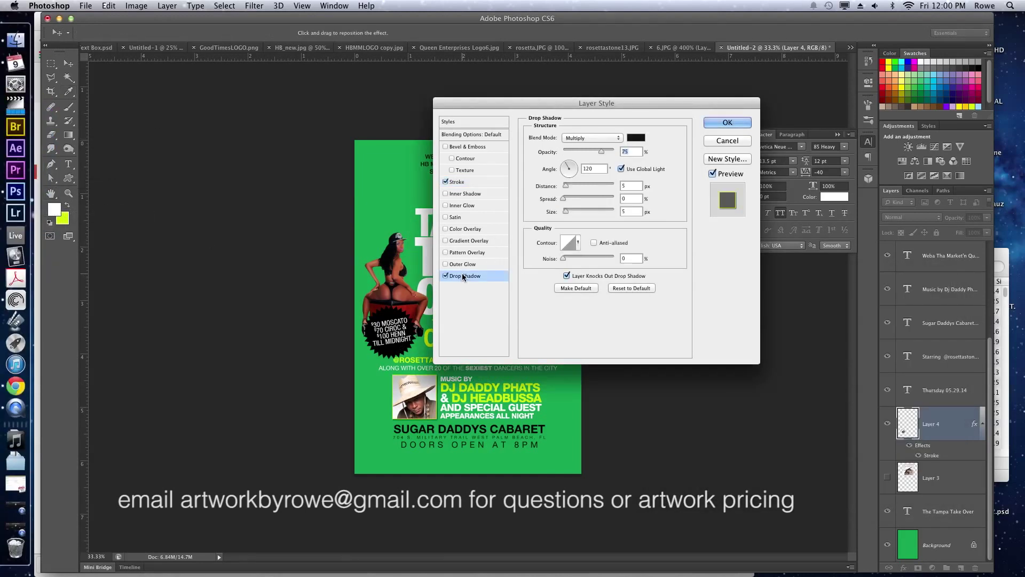
pyautogui.moveTo(566, 211); pyautogui.dragTo(570, 214)
pyautogui.press('Return')
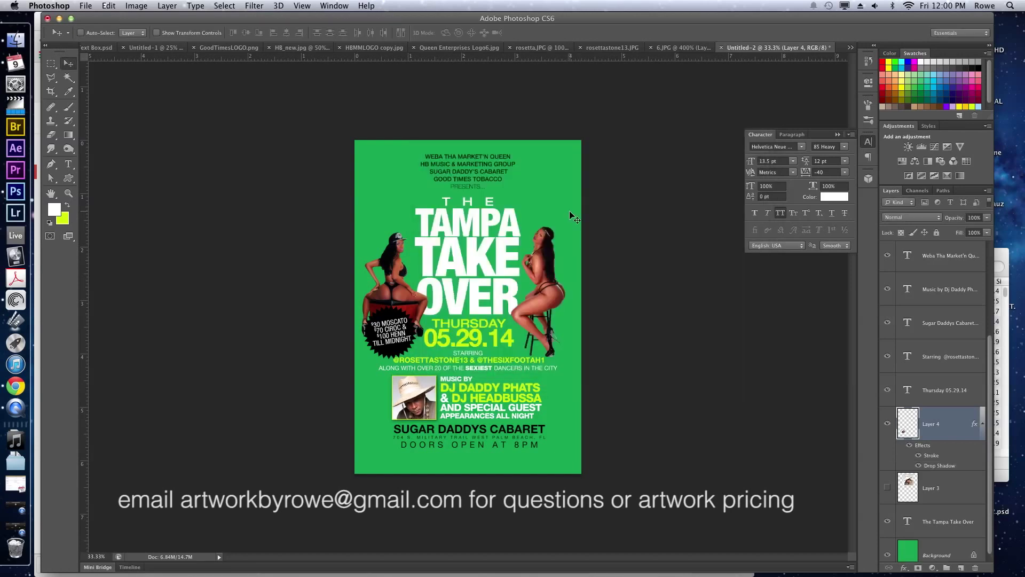
# Fill the top promoters text and the SUGAR DADDYS CABARET text with white.
pyautogui.keyDown('super'); pyautogui.click(483, 173); pyautogui.keyUp('super')
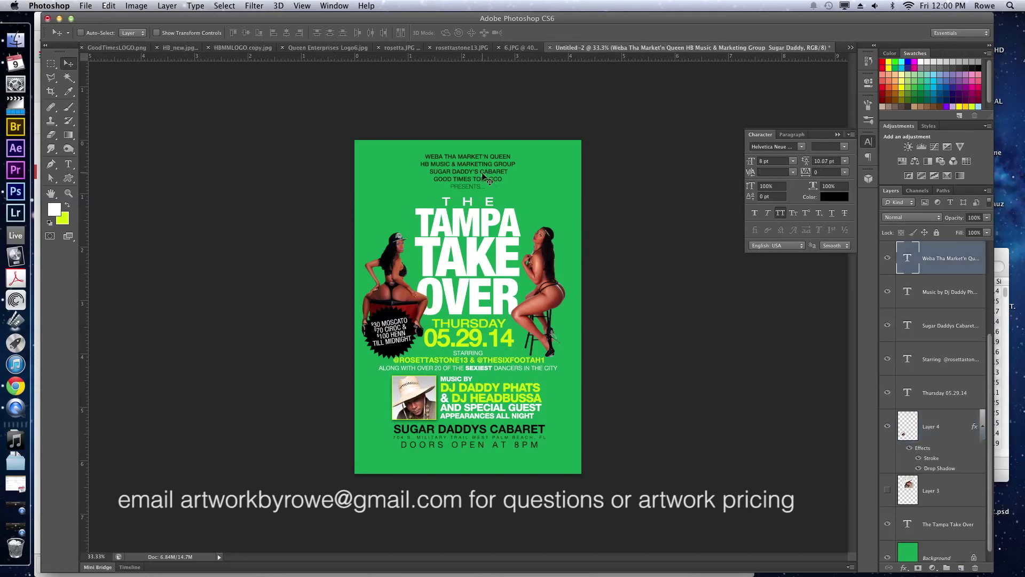
pyautogui.press('x')
pyautogui.press('super+BackSpace')
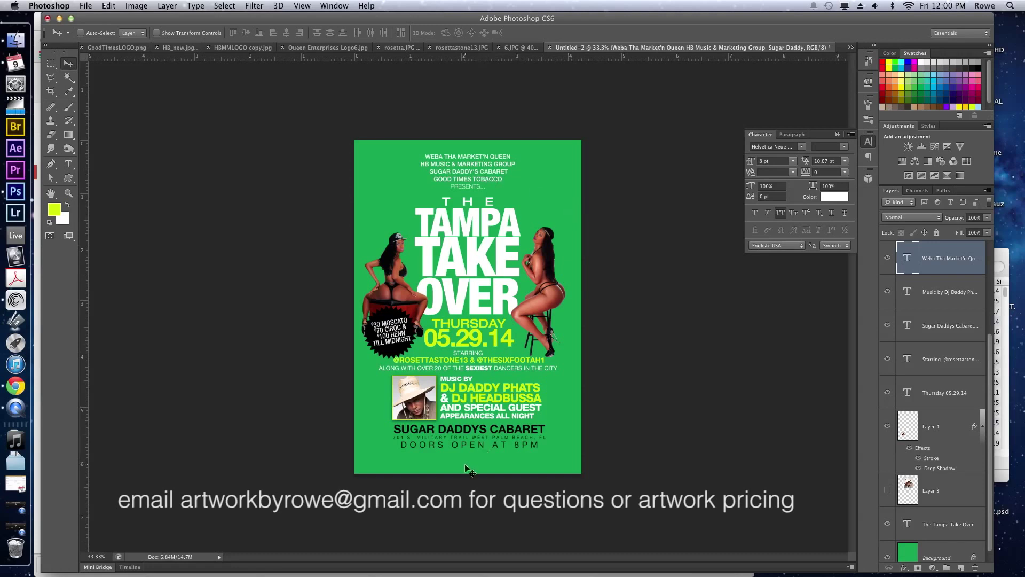
pyautogui.keyDown('super'); pyautogui.click(469, 432); pyautogui.keyUp('super')
pyautogui.press('super+BackSpace')
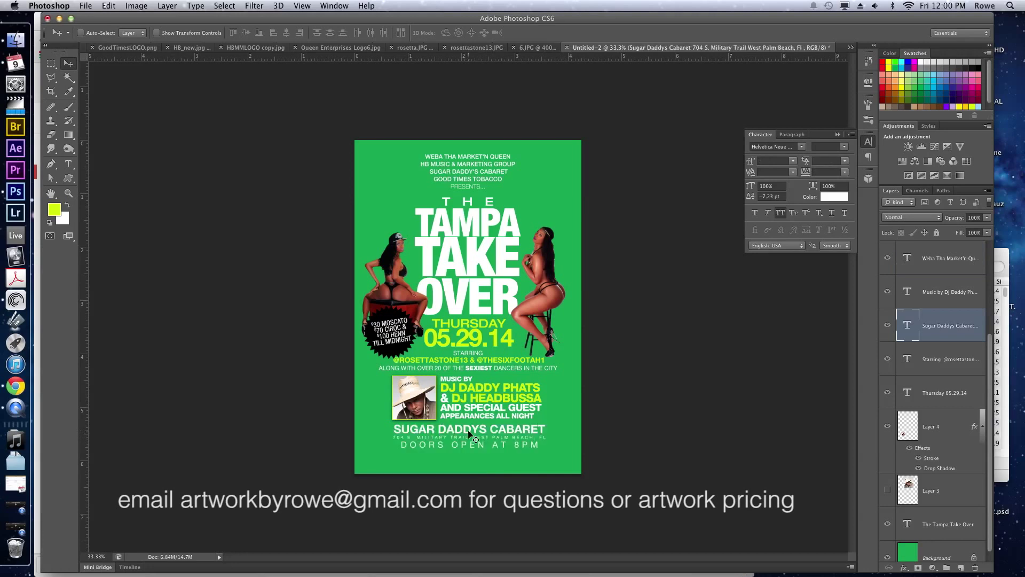
# Recolour the whole SUGAR DADDYS CABARET line yellow-green, commit it, and bring Gmail forward.
pyautogui.press('t')
pyautogui.click(469, 429)
pyautogui.press('super+a')
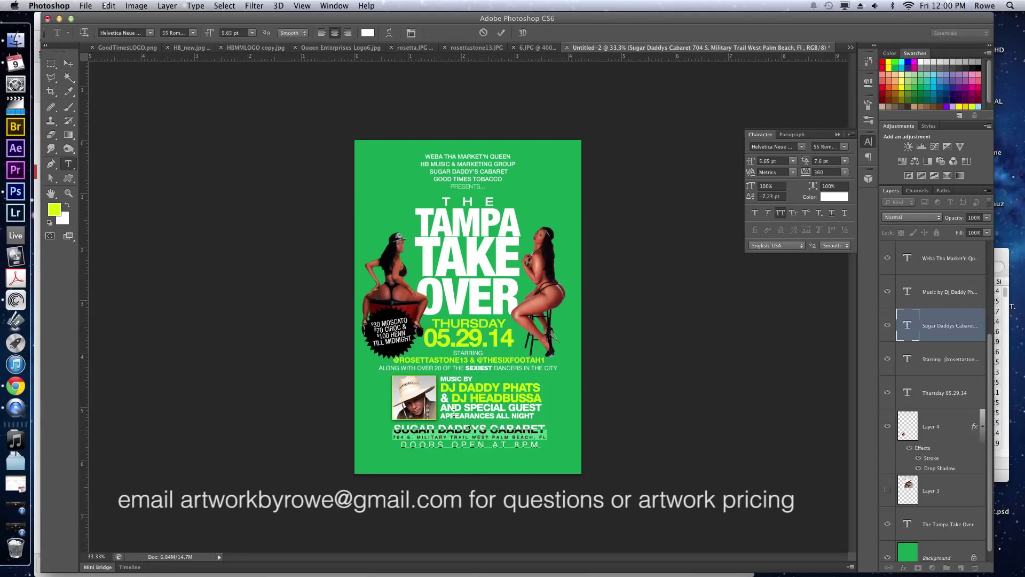
pyautogui.tripleClick(454, 424)
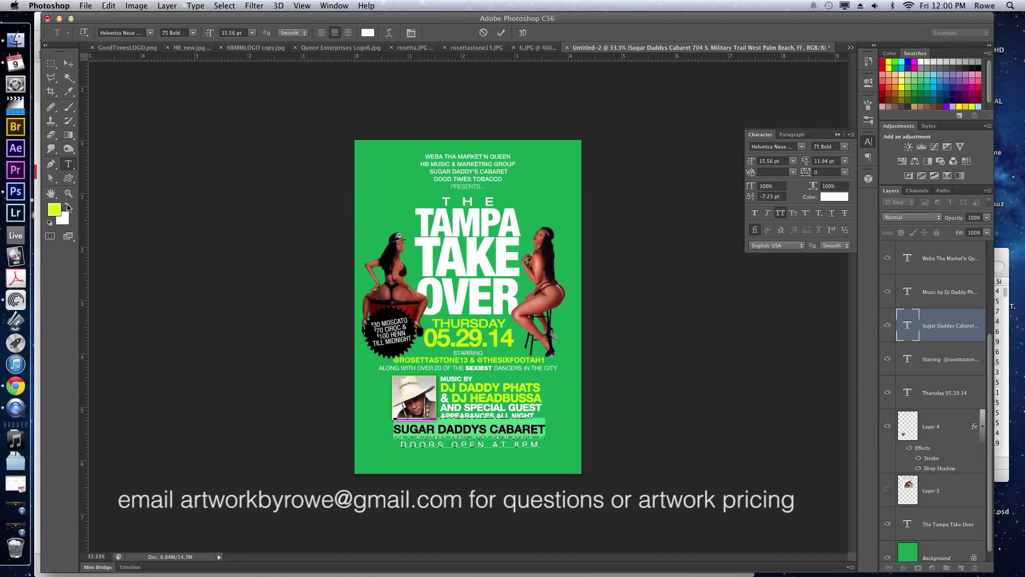
pyautogui.hotkey('alt', 'BackSpace')
pyautogui.press('super+Return')
pyautogui.press('v')
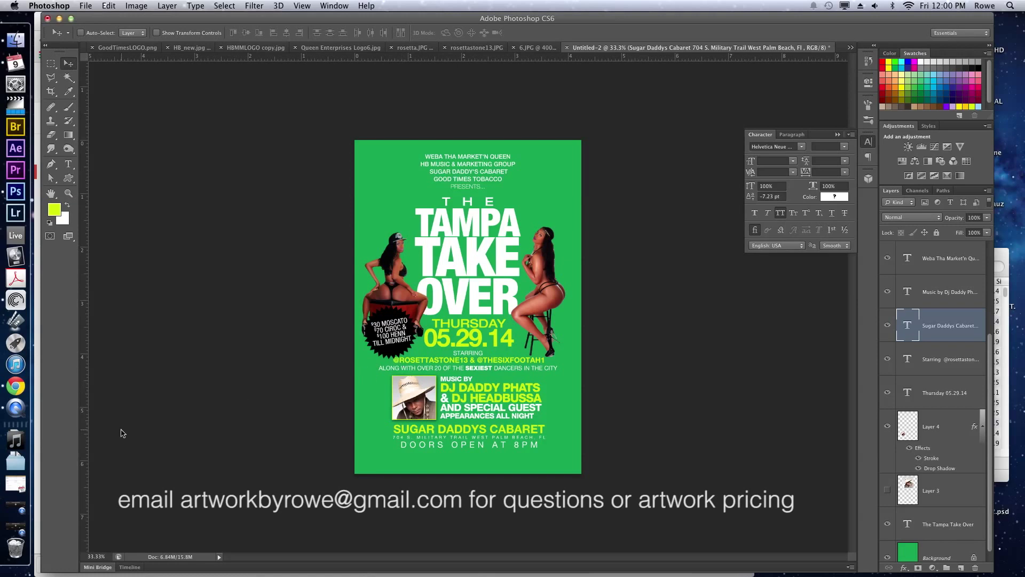
pyautogui.click(33, 390)
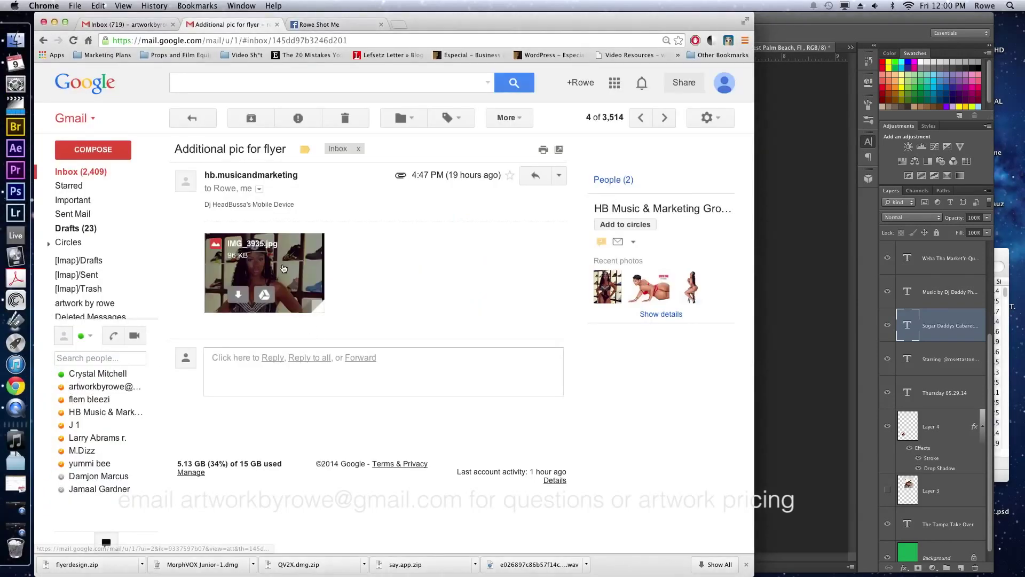
# Read through the Flyer Design email's text and attachments in Gmail, then return to Photoshop.
pyautogui.click(119, 172)
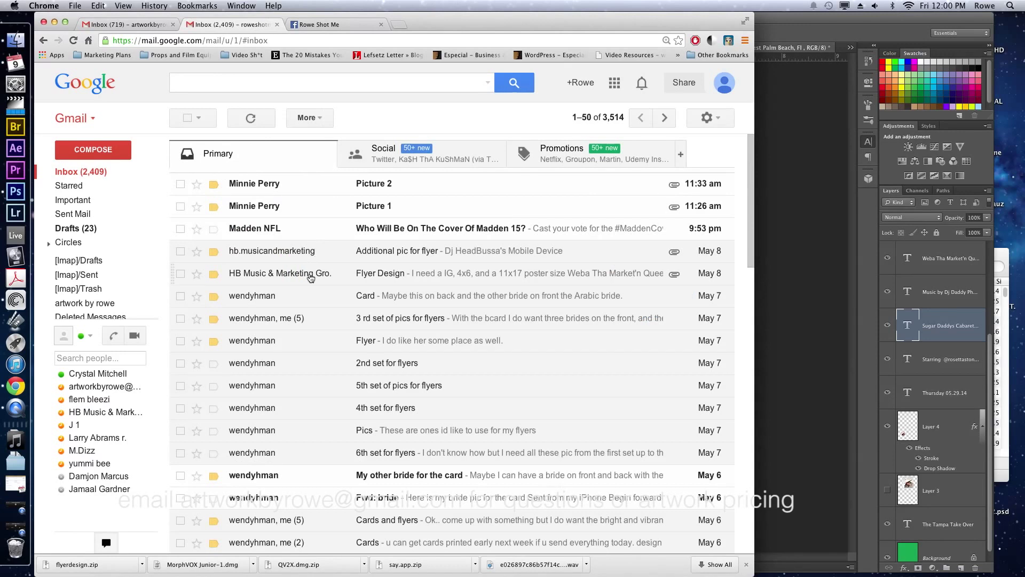
pyautogui.click(310, 277)
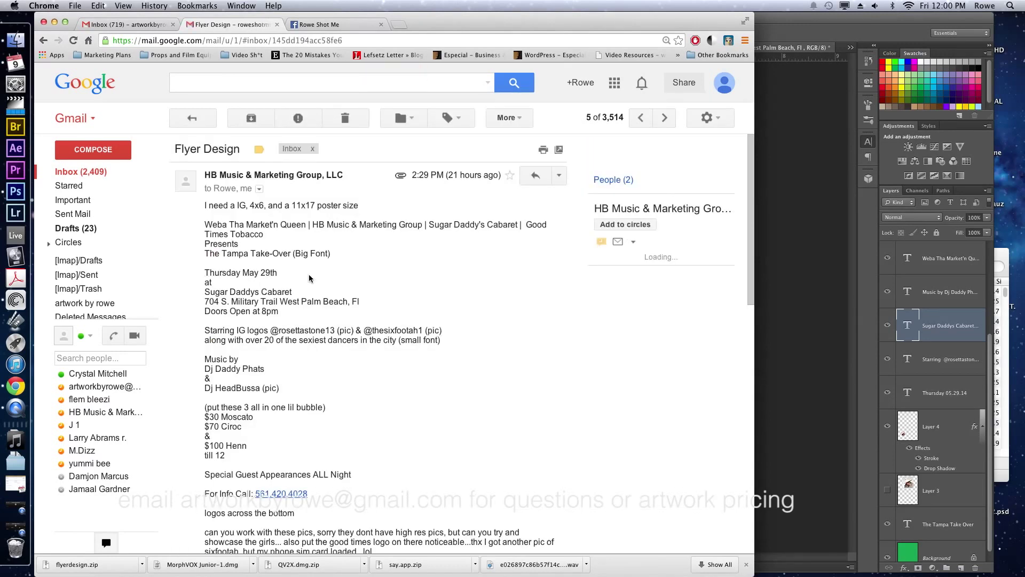
pyautogui.scroll(-5, 310, 278)
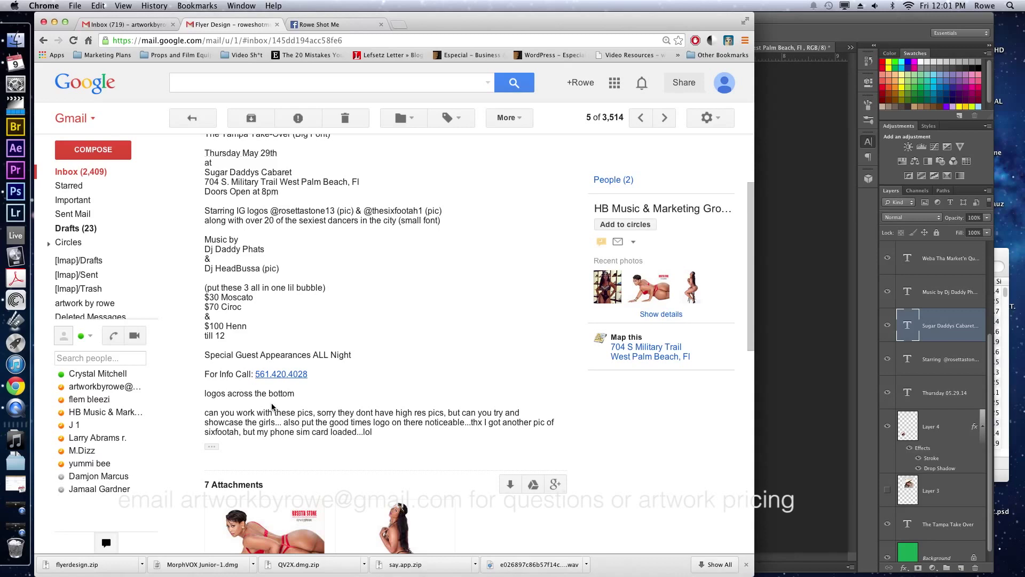
pyautogui.scroll(3, 271, 407)
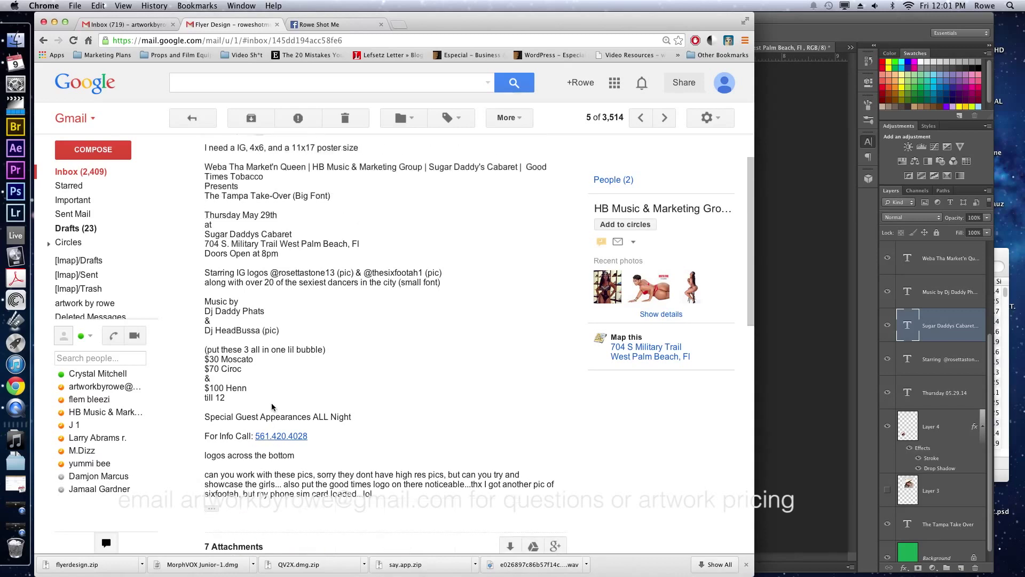
pyautogui.scroll(-15, 272, 407)
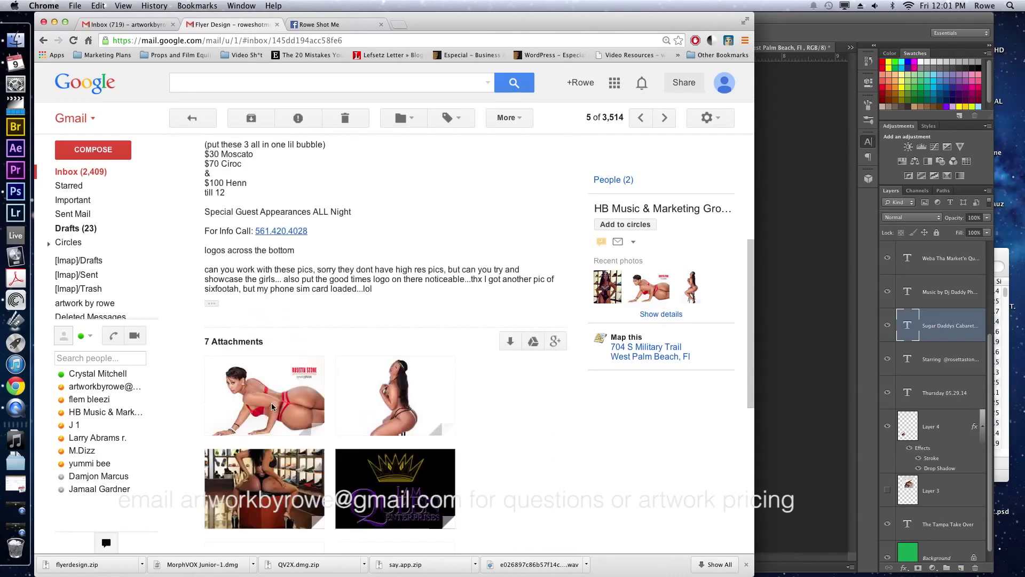
pyautogui.scroll(-3, 272, 407)
pyautogui.press('super+Tab')
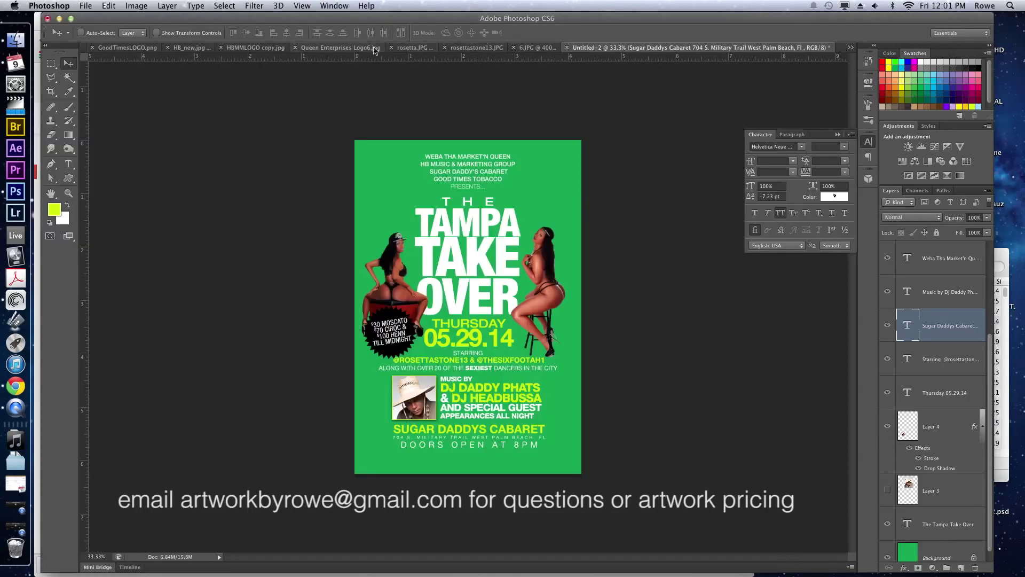
# Review the Queen Enterprises and HB_new.jpg documents, then drag the Good Times logo onto the flyer.
pyautogui.click(337, 49)
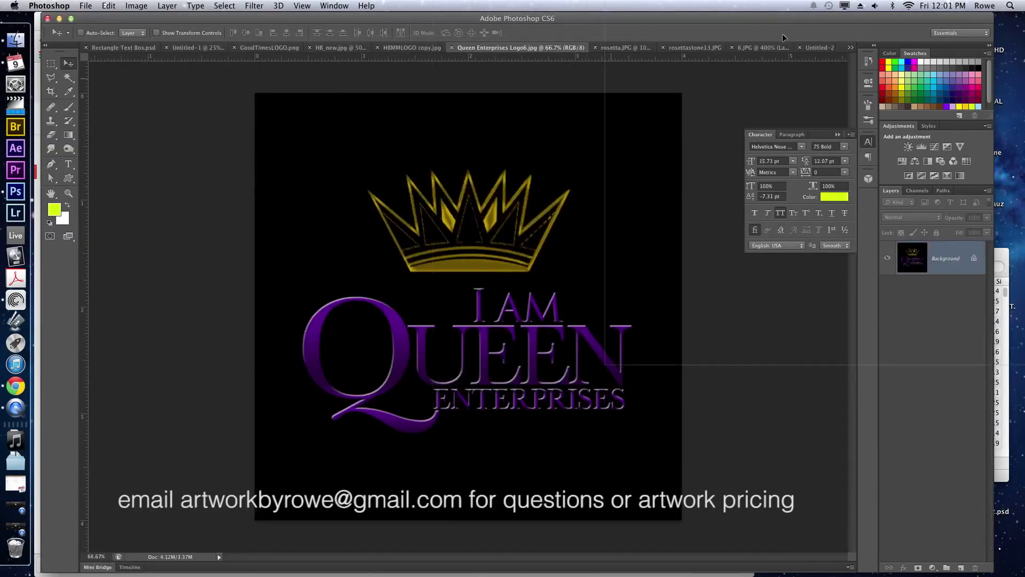
pyautogui.click(820, 48)
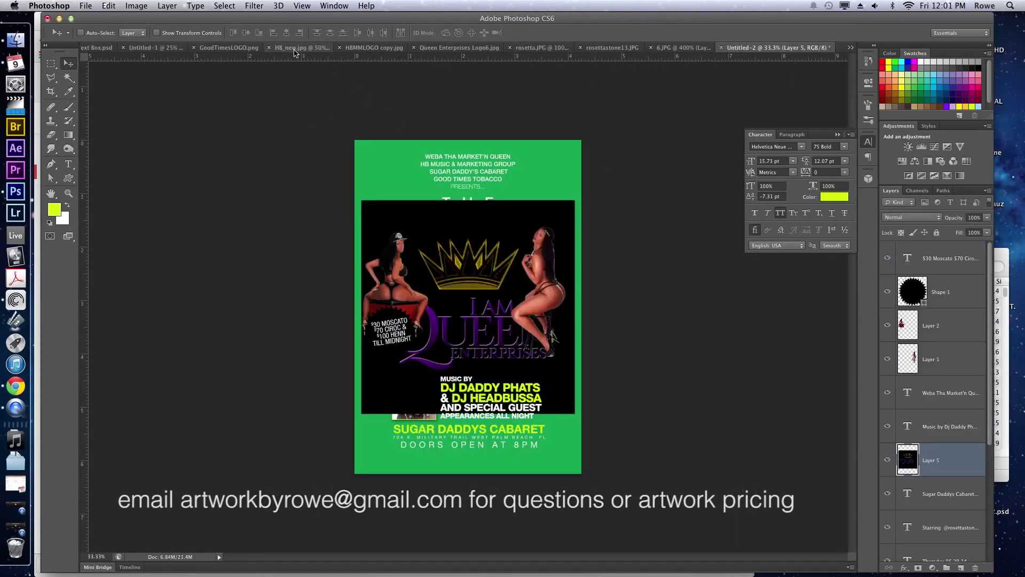
pyautogui.click(293, 50)
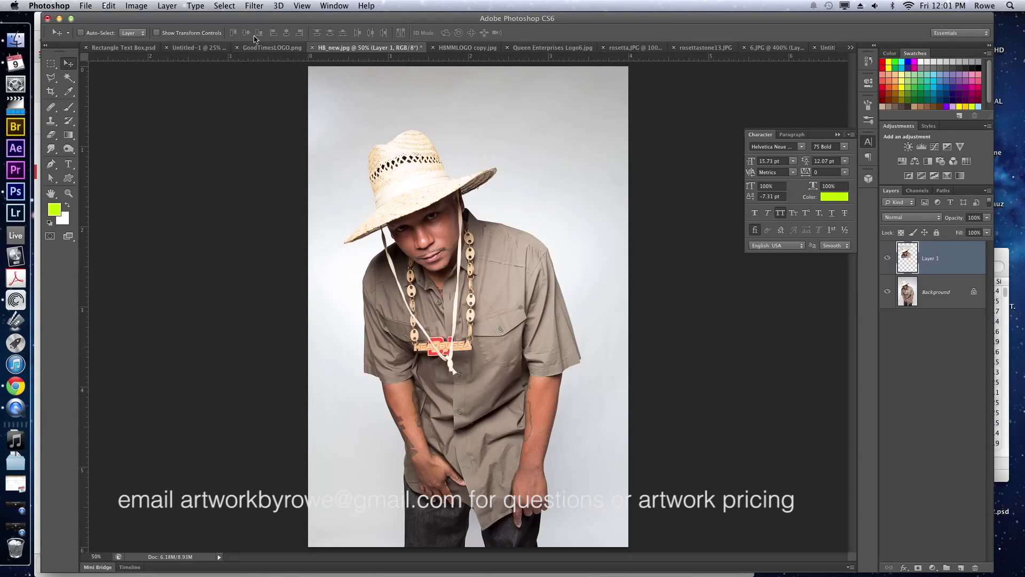
pyautogui.click(260, 46)
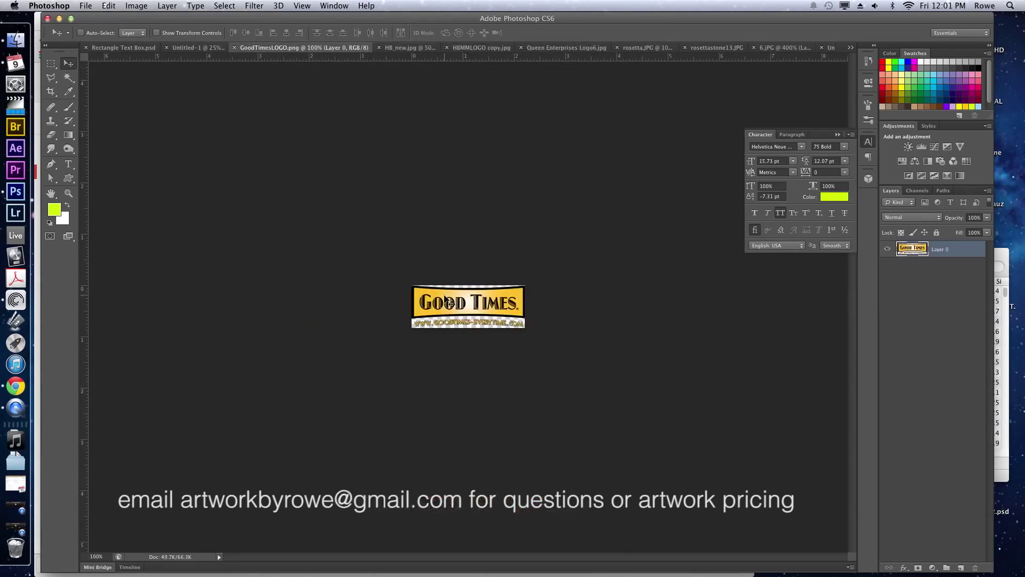
pyautogui.moveTo(448, 300); pyautogui.dragTo(440, 210)
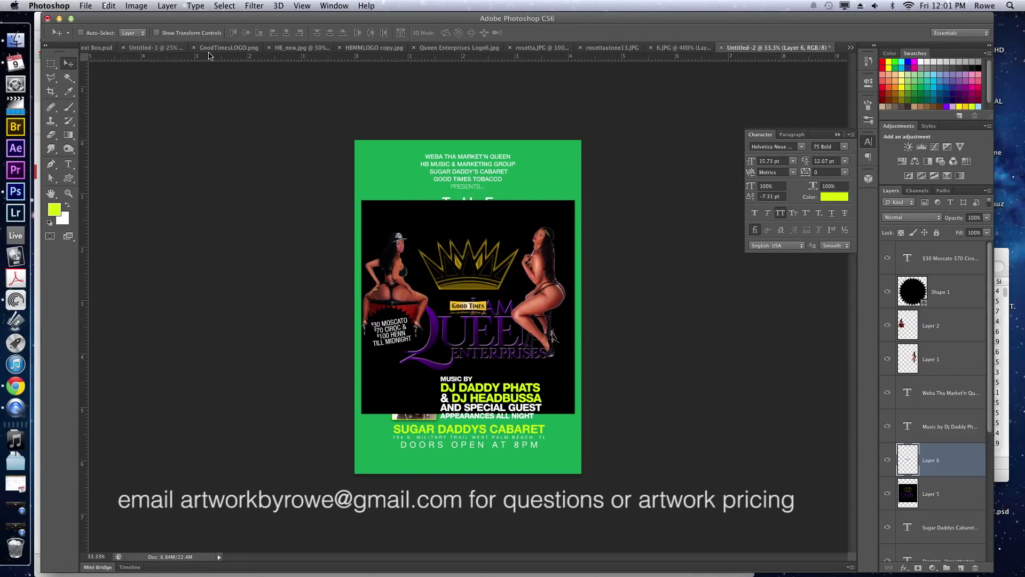
# Paste the HB Music & Marketing logo from HBMMLOGO copy.jpg into the flyer.
pyautogui.click(373, 47)
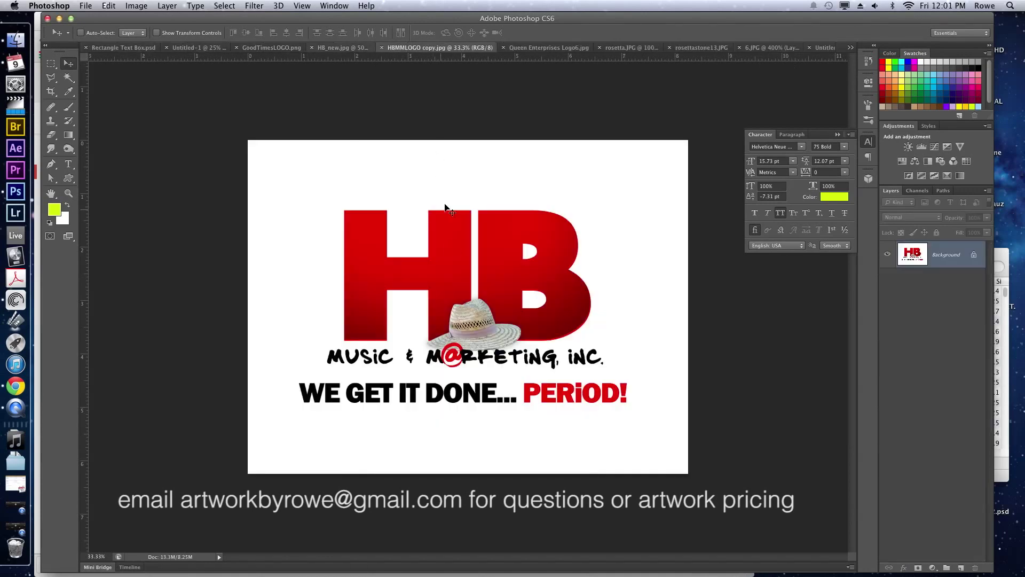
pyautogui.click(816, 48)
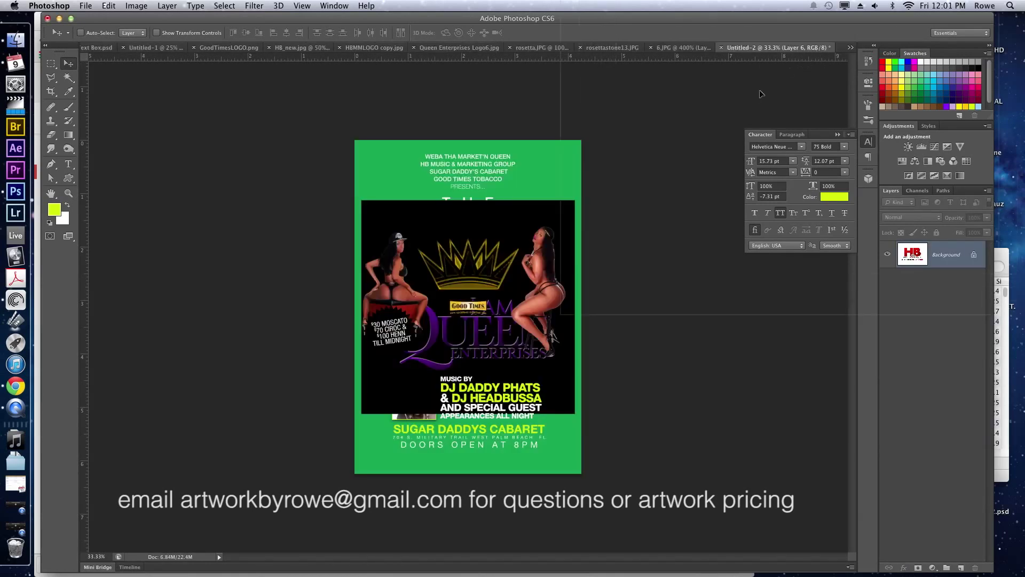
pyautogui.hotkey('ctrl', 'v')
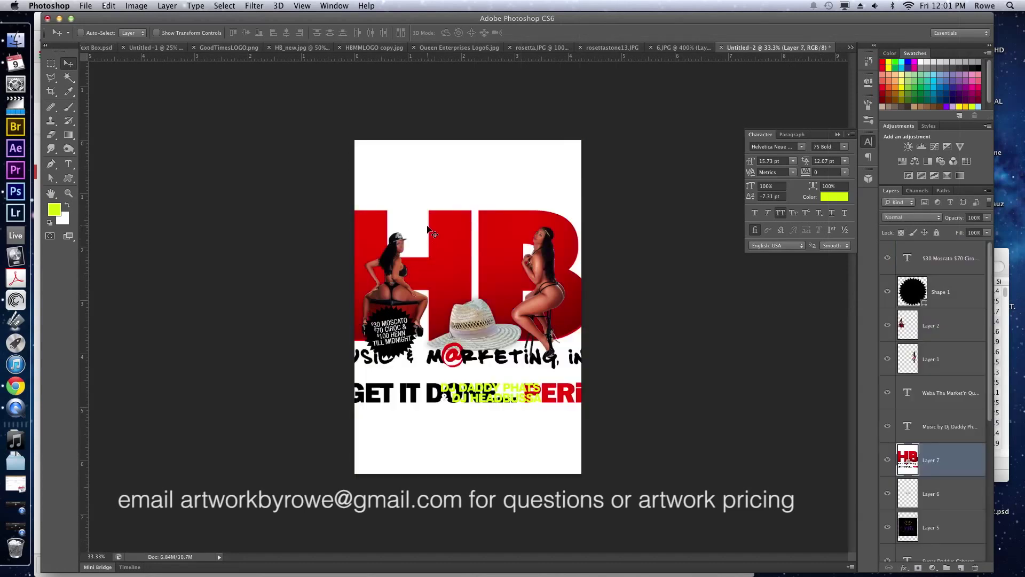
# Hide the HB and Good Times logo layers, raise the Queen logo to the top, and set Screen.
pyautogui.click(887, 460)
pyautogui.click(888, 493)
pyautogui.click(950, 517)
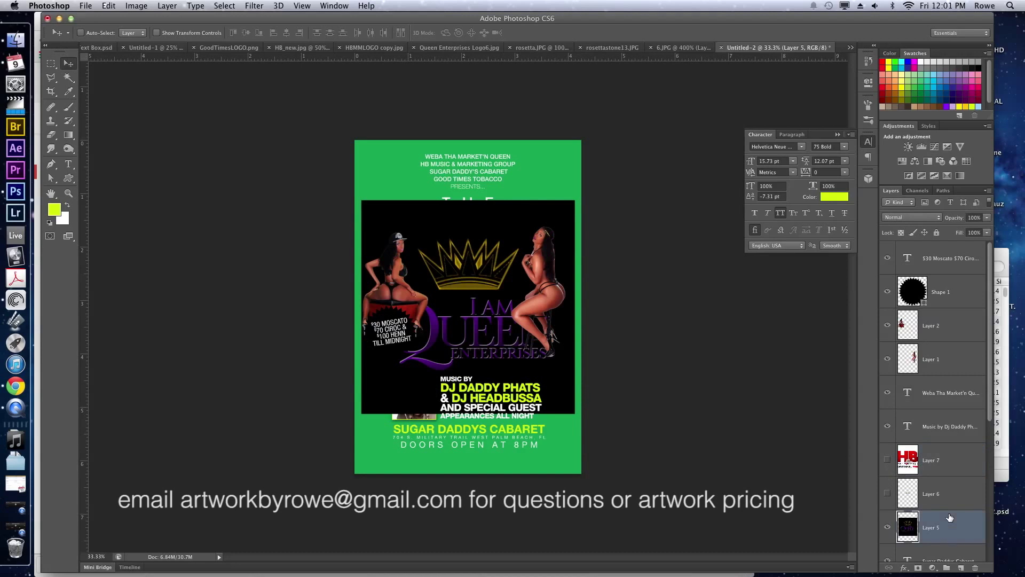
pyautogui.press('super+bracketright')
pyautogui.press('super+bracketright')
pyautogui.press('super+bracketright')
pyautogui.press('super+bracketright')
pyautogui.press('super+bracketright')
pyautogui.press('super+bracketright')
pyautogui.press('super+bracketright')
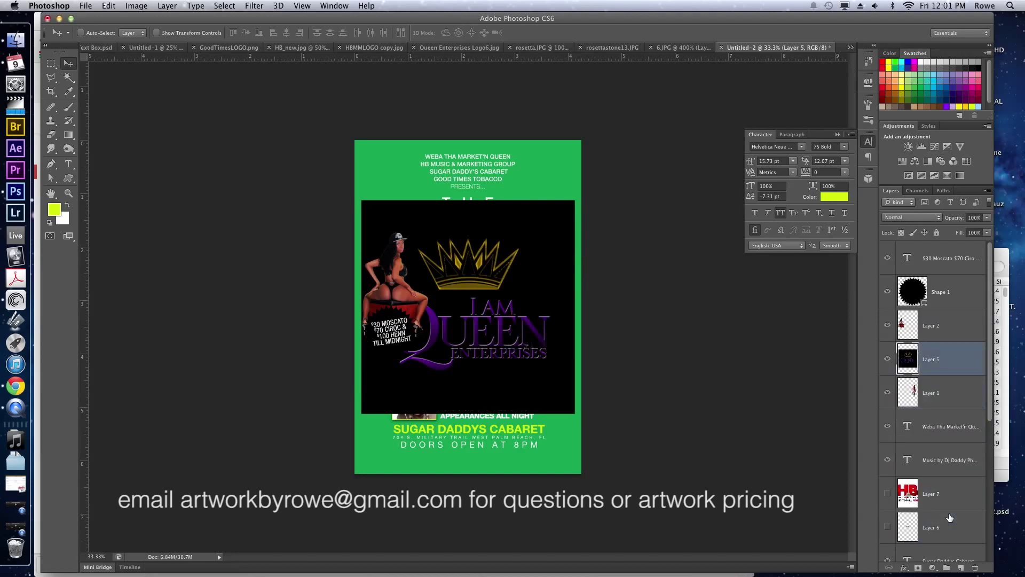
pyautogui.press('super+bracketright')
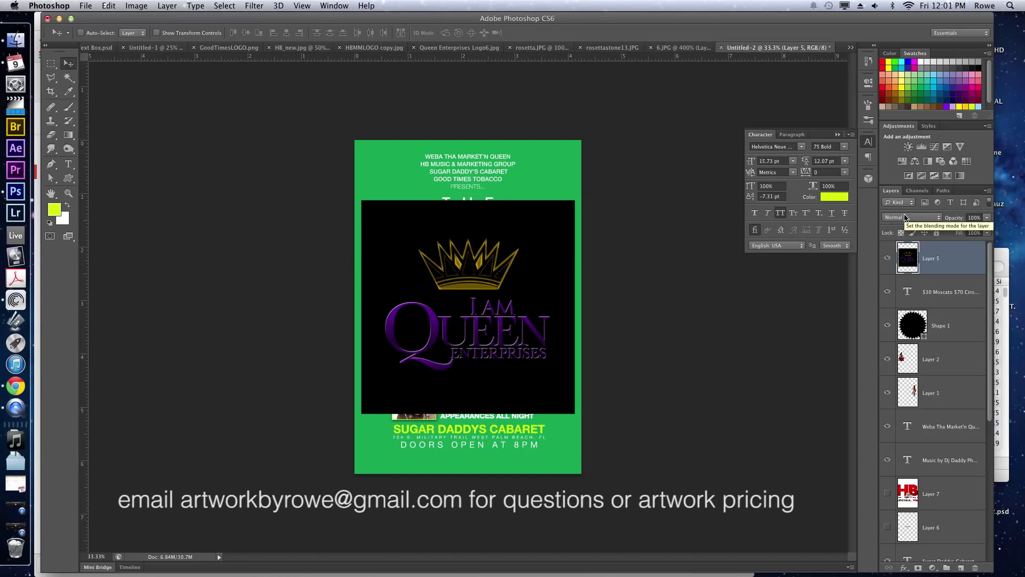
pyautogui.click(905, 218)
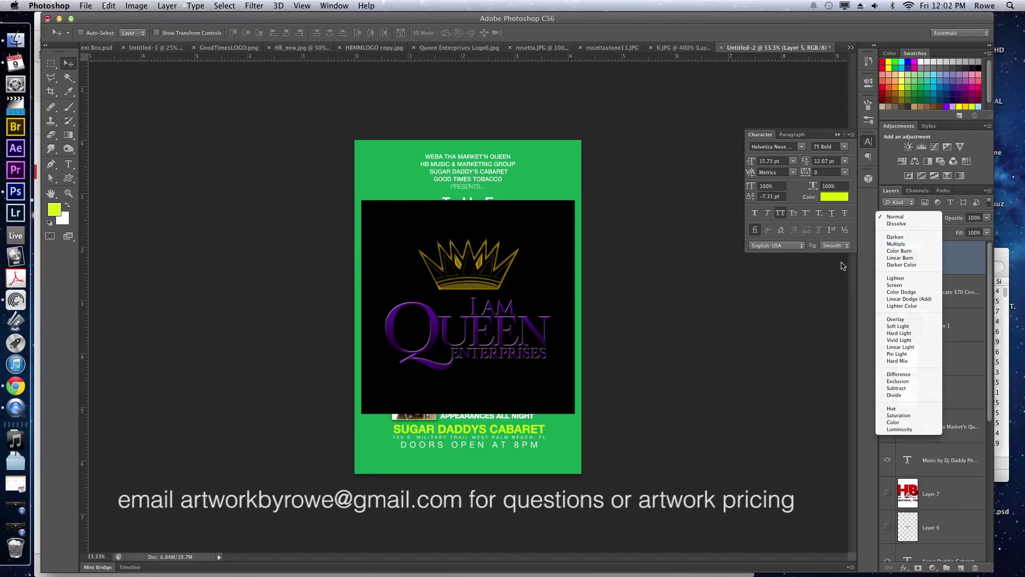
pyautogui.click(925, 283)
pyautogui.click(903, 217)
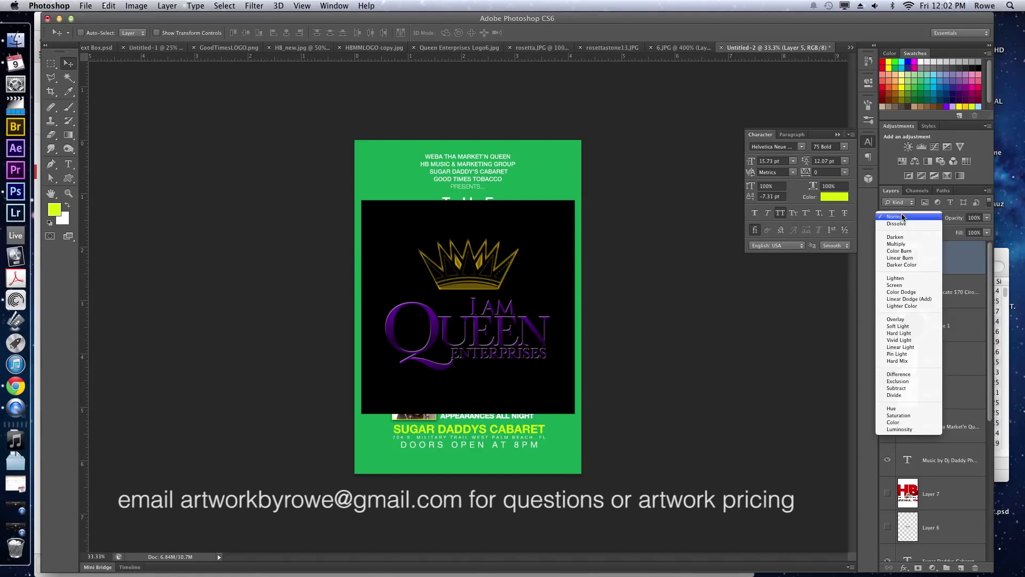
pyautogui.click(902, 286)
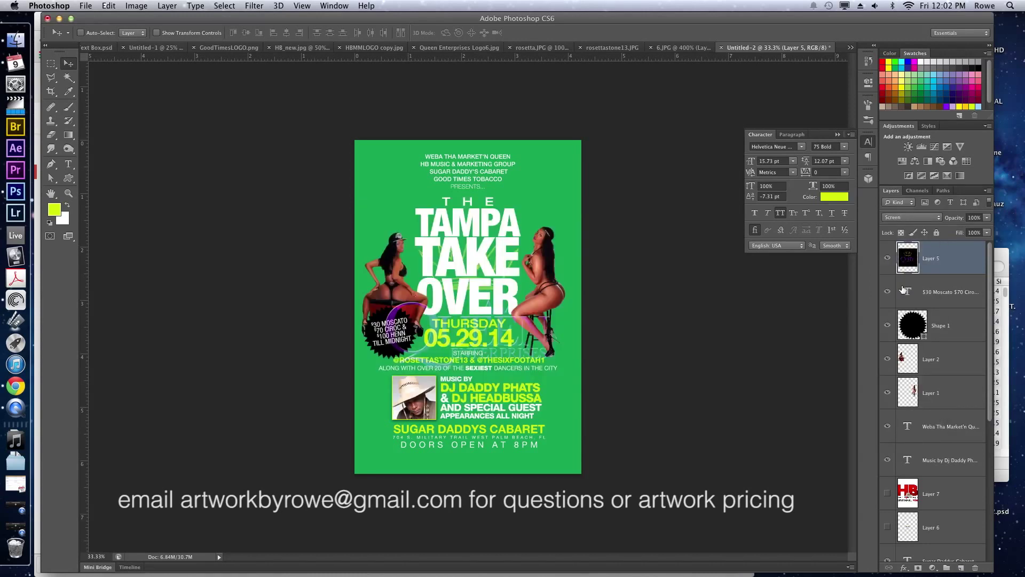
# Shrink the Queen Enterprises logo to about 24% and place it beneath DOORS OPEN AT 8PM.
pyautogui.moveTo(404, 339); pyautogui.dragTo(415, 315)
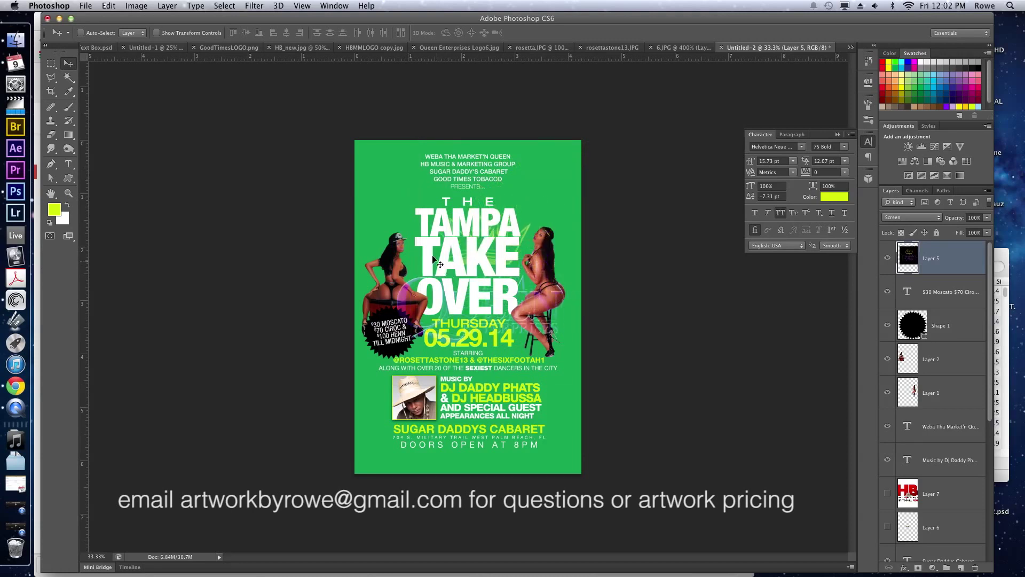
pyautogui.hotkey('ctrl', 't')
pyautogui.moveTo(390, 204); pyautogui.dragTo(529, 466)
pyautogui.press('Return')
pyautogui.hotkey('ctrl', 't')
pyautogui.press('Return')
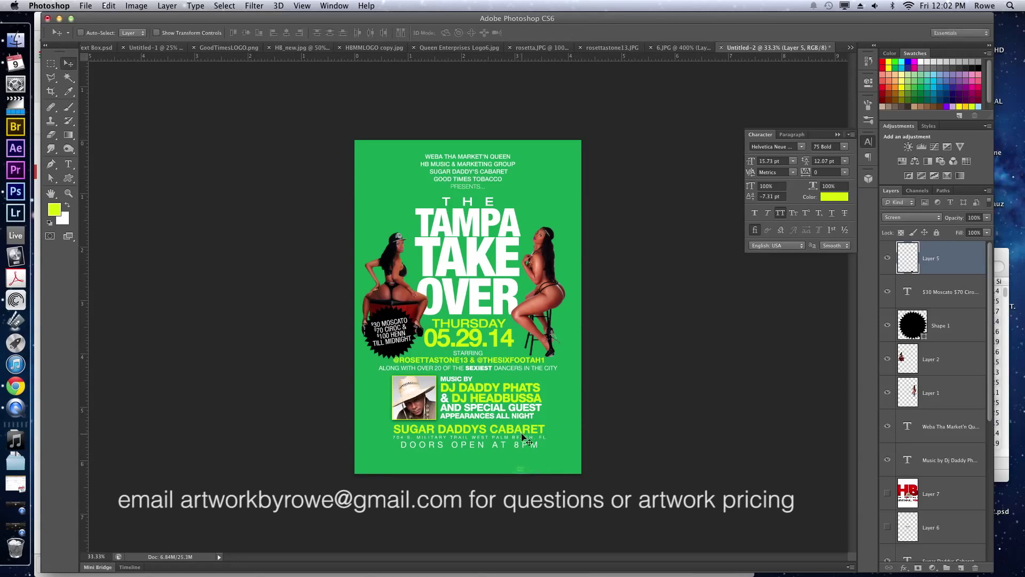
pyautogui.moveTo(517, 418); pyautogui.dragTo(470, 420)
# Raise the HB and Good Times logo layers to the top and move the Good Times logo bottom-left.
pyautogui.scroll(-2, 941, 406)
pyautogui.click(943, 435)
pyautogui.keyDown('shift'); pyautogui.click(956, 460); pyautogui.keyUp('shift')
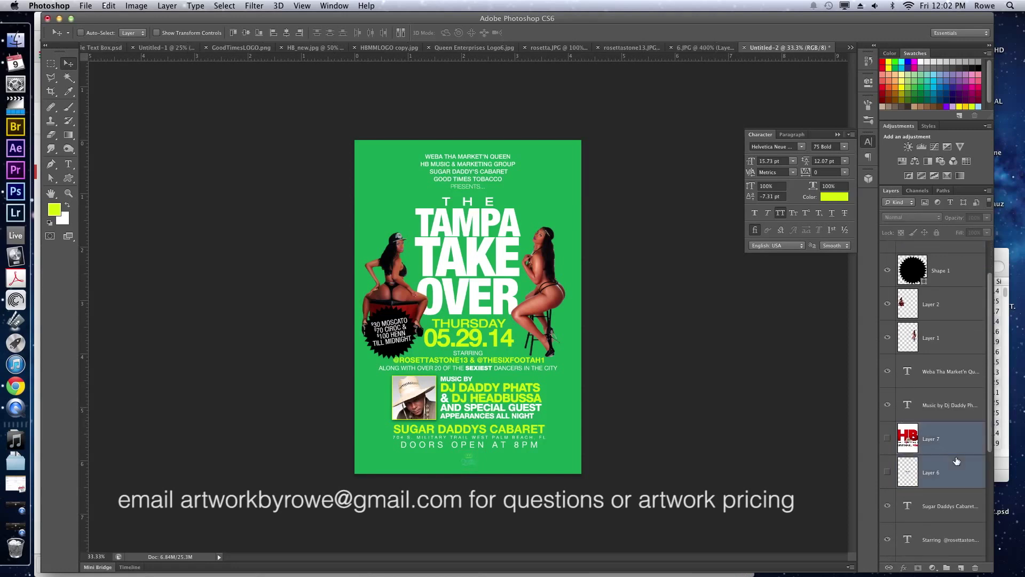
pyautogui.press('super+bracketright')
pyautogui.press('super+bracketright')
pyautogui.press('super+bracketright')
pyautogui.press('super+bracketright')
pyautogui.press('super+bracketright')
pyautogui.press('super+bracketright')
pyautogui.press('super+bracketright')
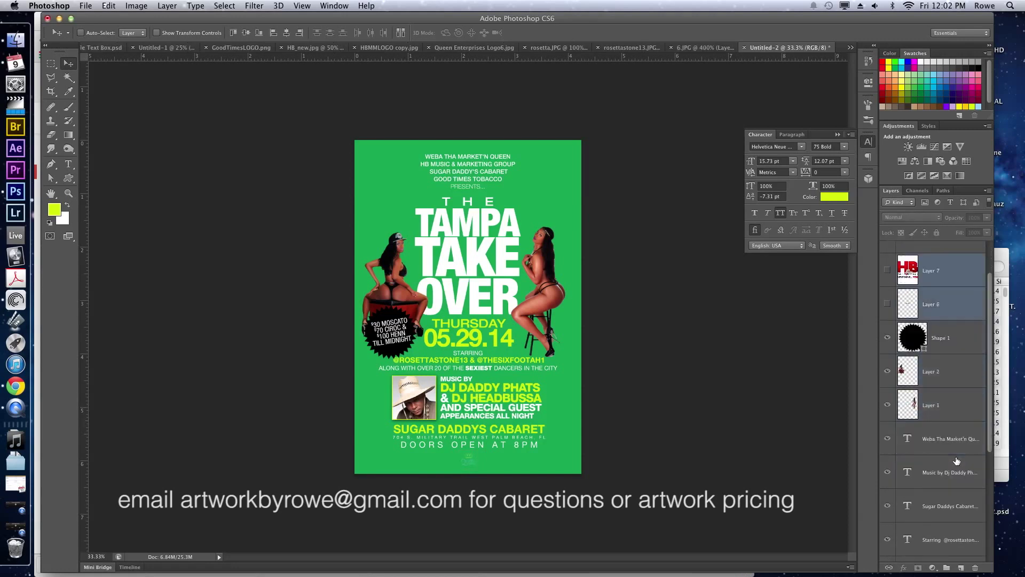
pyautogui.click(920, 290)
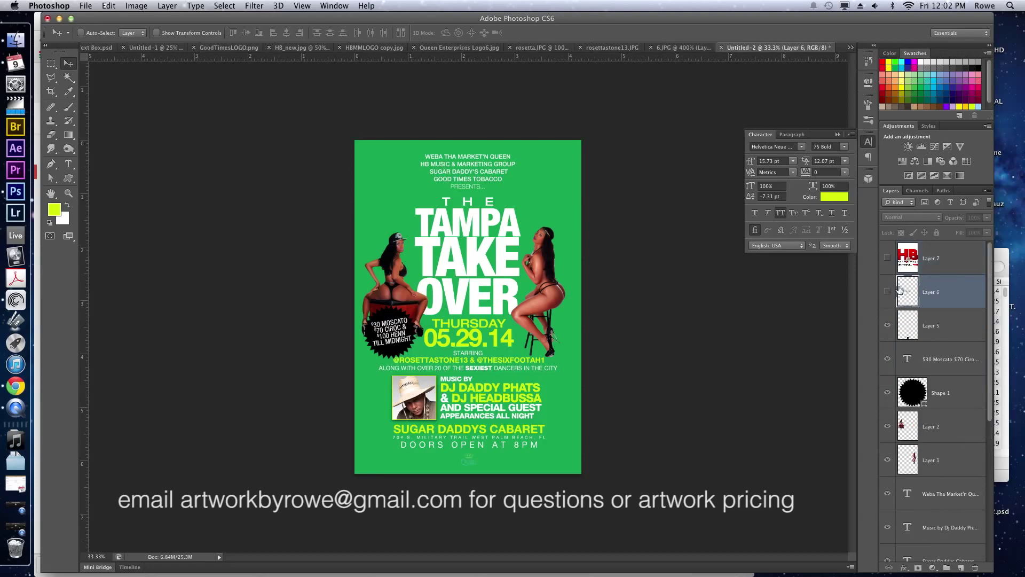
pyautogui.click(888, 292)
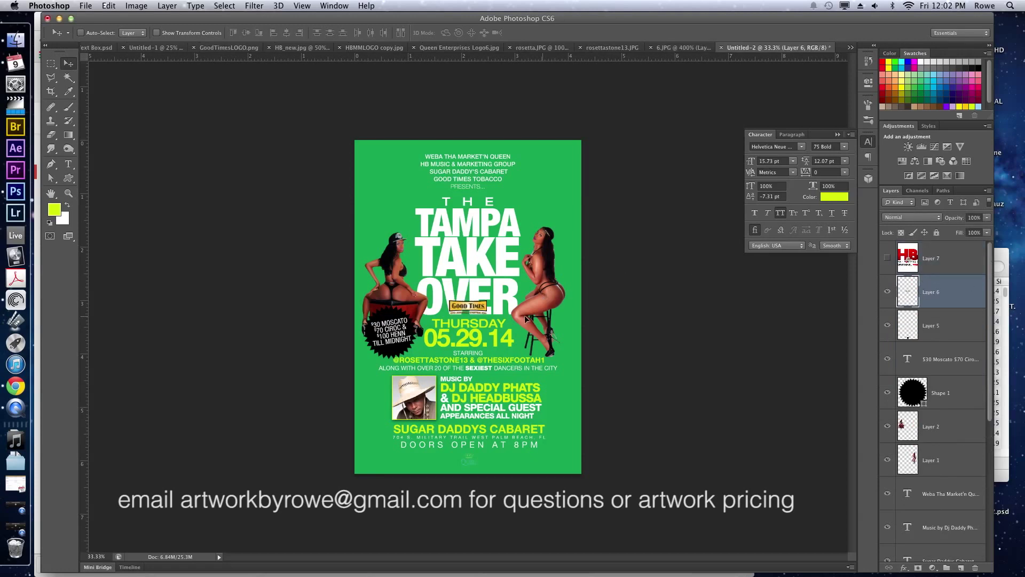
pyautogui.moveTo(556, 292); pyautogui.dragTo(504, 437)
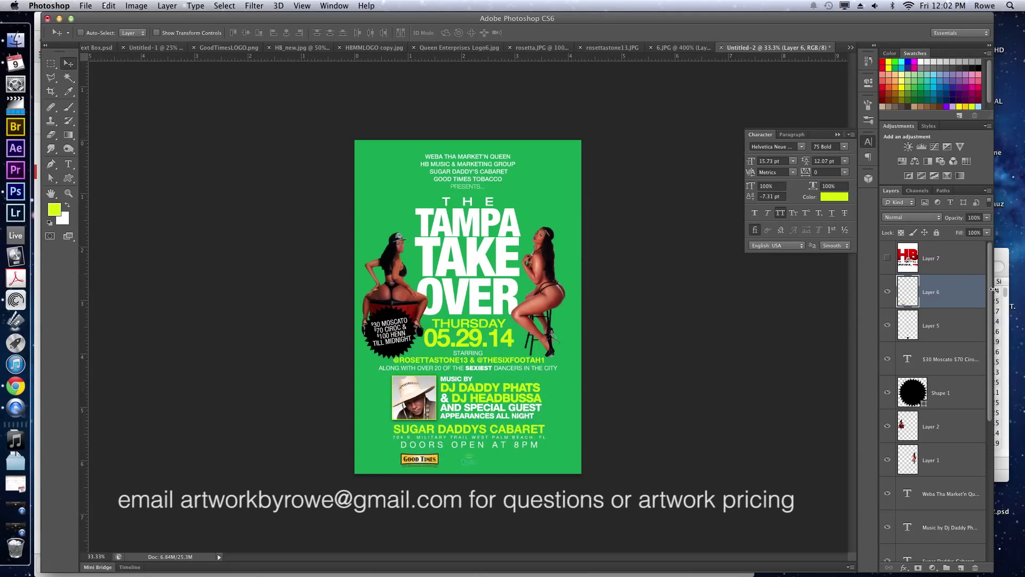
# Invert the small crown logo to white and blend it into the green with Multiply.
pyautogui.click(941, 337)
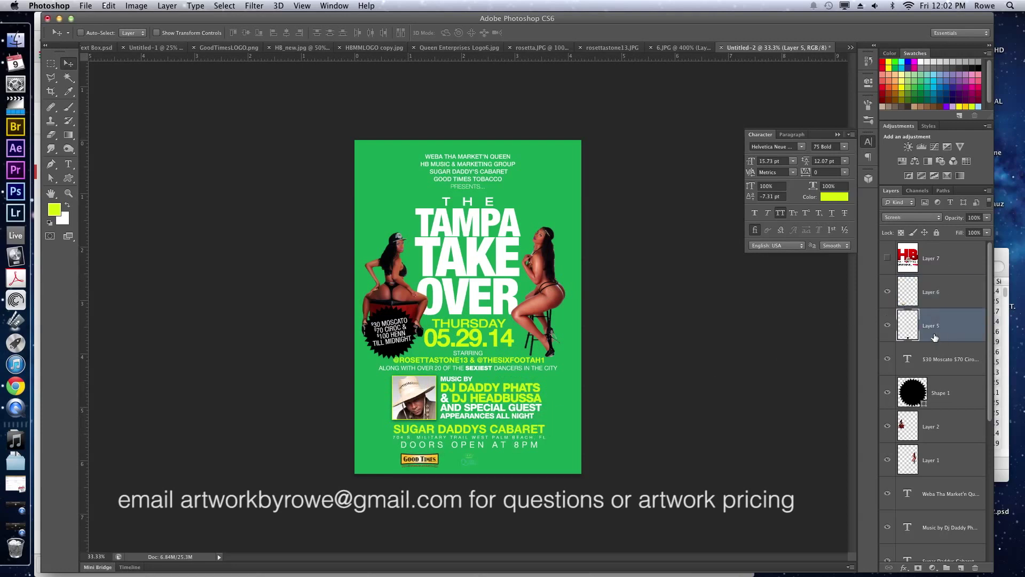
pyautogui.click(927, 218)
pyautogui.click(911, 155)
pyautogui.press('super+i')
pyautogui.click(900, 219)
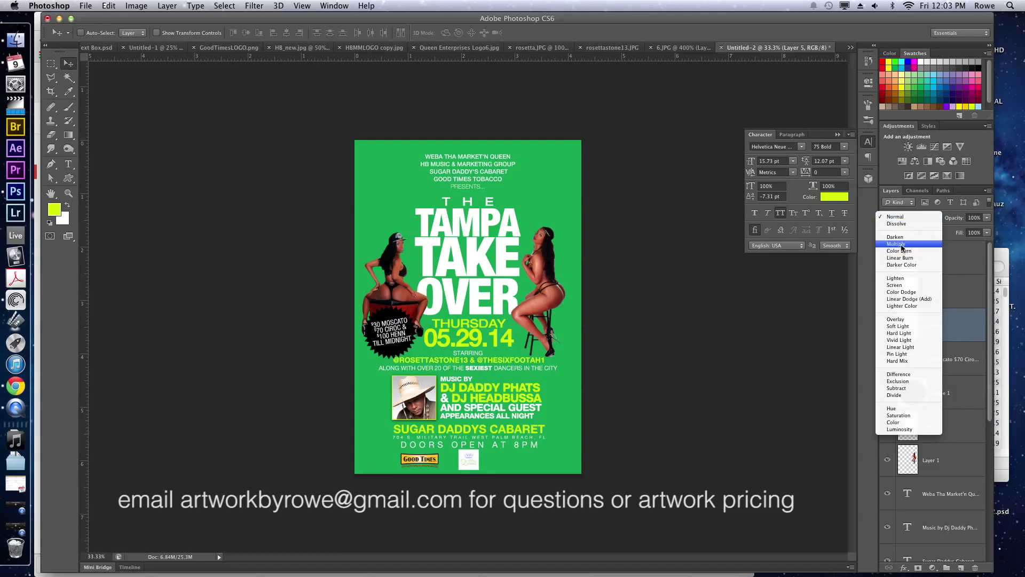
pyautogui.click(901, 245)
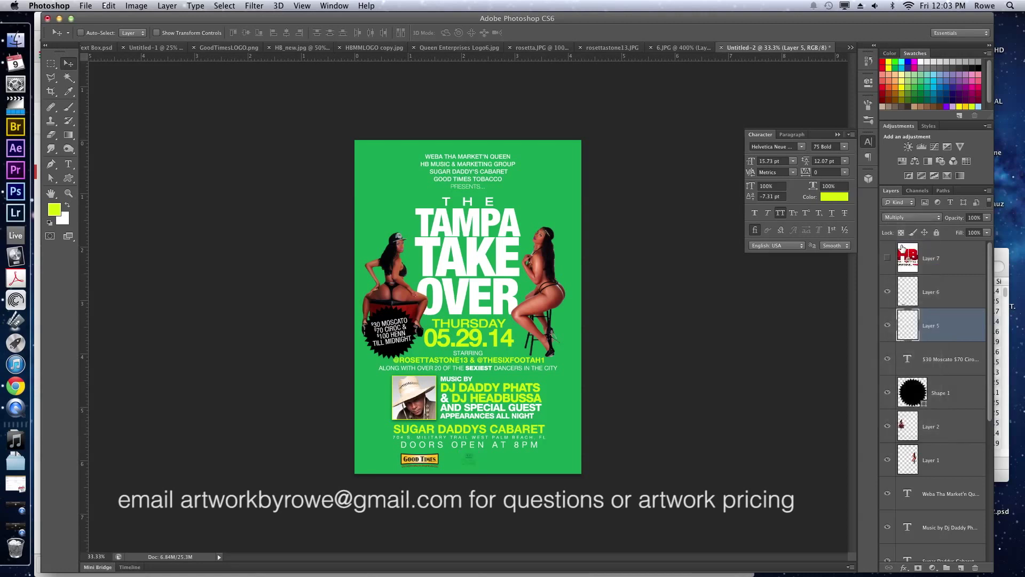
# Duplicate the crown logo several times, group the copies as Group 1, and nudge it left.
pyautogui.press('super+j')
pyautogui.press('super+j')
pyautogui.press('super+j')
pyautogui.press('super+j')
pyautogui.press('super+j')
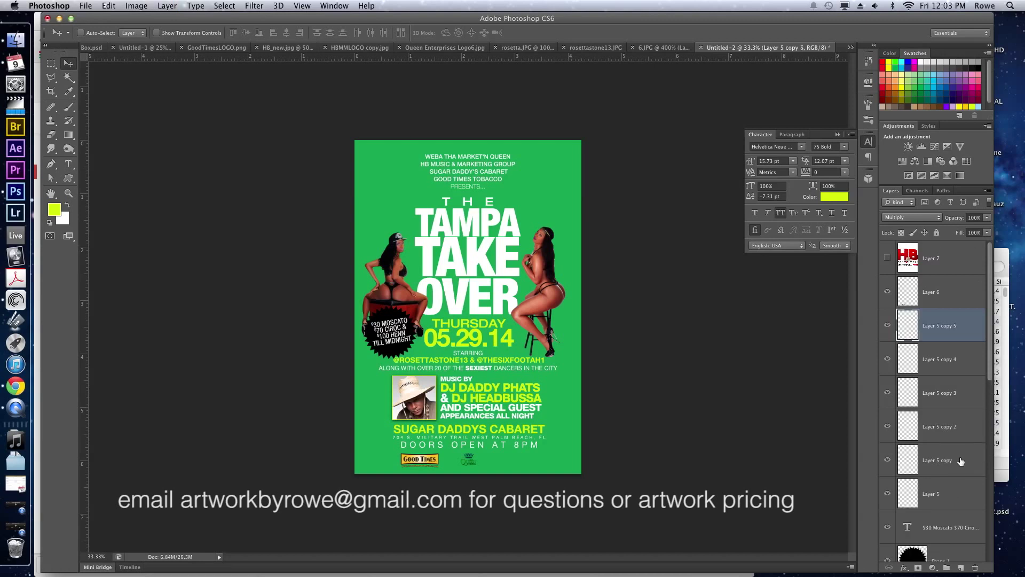
pyautogui.keyDown('shift'); pyautogui.click(955, 483); pyautogui.keyUp('shift')
pyautogui.press('super+g')
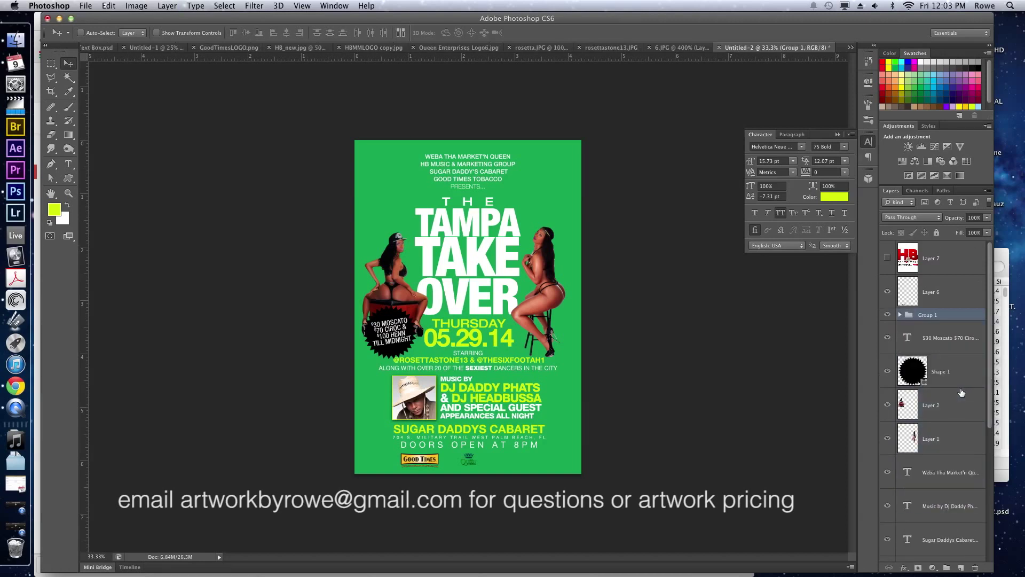
pyautogui.hotkey('shift', 'Left')
pyautogui.hotkey('shift', 'Left')
pyautogui.hotkey('shift', 'Left')
pyautogui.hotkey('shift', 'Left')
pyautogui.hotkey('shift', 'Left')
pyautogui.hotkey('shift', 'Left')
pyautogui.hotkey('shift', 'Left')
pyautogui.hotkey('shift', 'Left')
pyautogui.hotkey('shift', 'Left')
# Show the HB logo layer, set it to Multiply, and shrink it to about a quarter size.
pyautogui.click(952, 267)
pyautogui.click(886, 259)
pyautogui.click(915, 217)
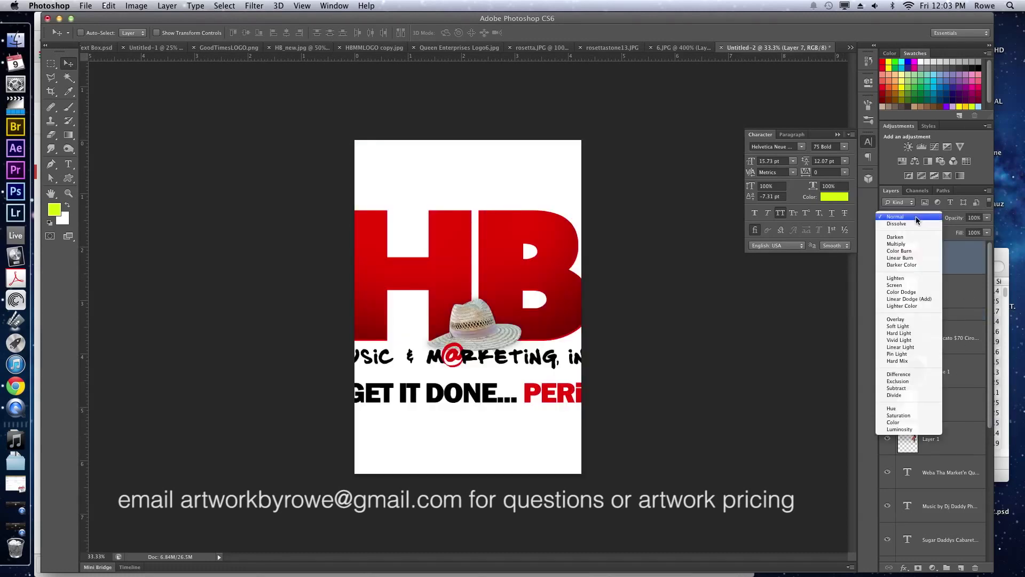
pyautogui.click(913, 244)
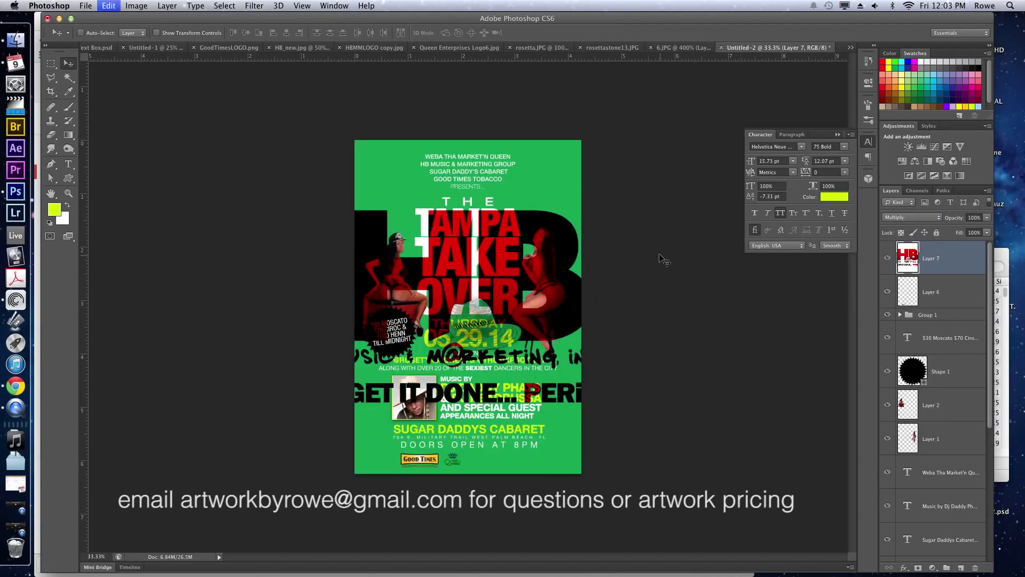
pyautogui.press('super+t')
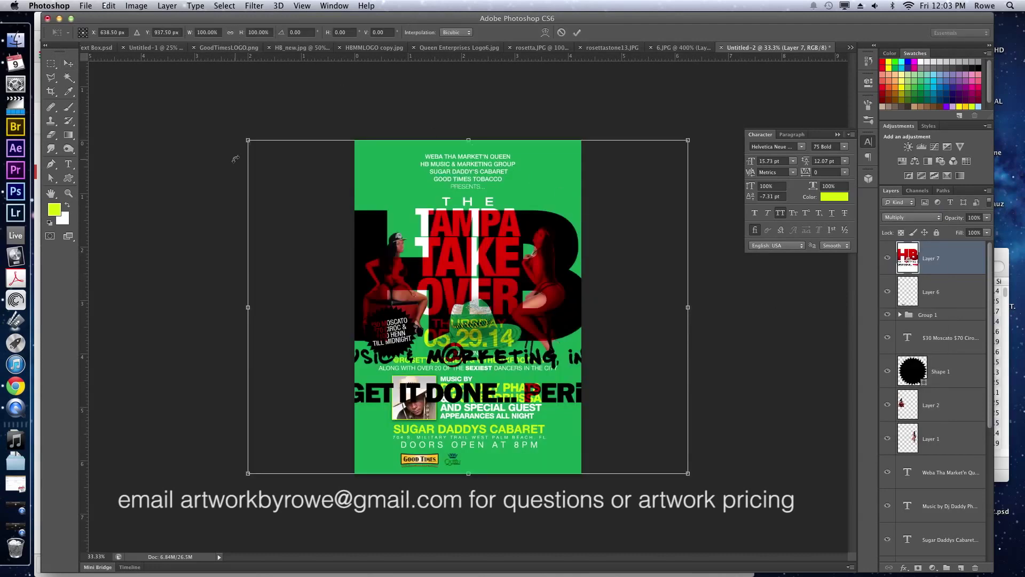
pyautogui.moveTo(246, 142); pyautogui.dragTo(636, 441)
pyautogui.press('Return')
# Move the HB logo to the flyer's bottom, invert its colours, and switch it to Screen blending.
pyautogui.moveTo(713, 460); pyautogui.dragTo(484, 454)
pyautogui.press('super+t')
pyautogui.press('Return')
pyautogui.press('super+i')
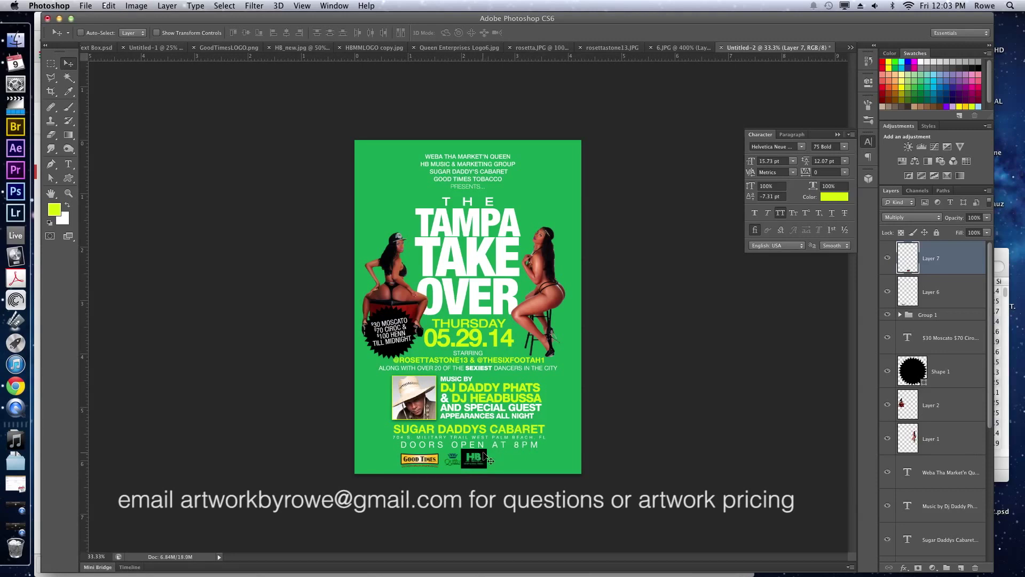
pyautogui.click(911, 217)
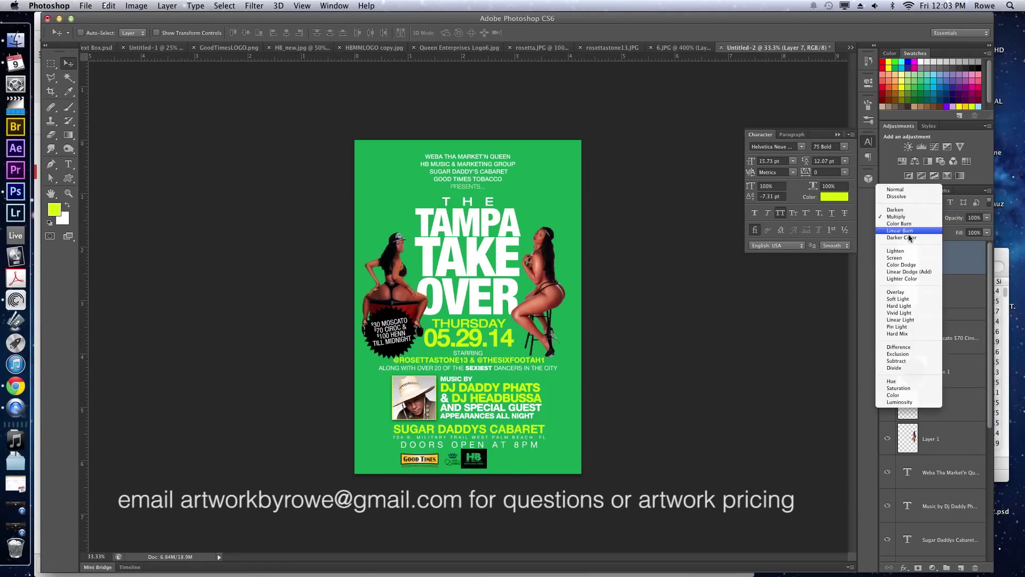
pyautogui.click(907, 258)
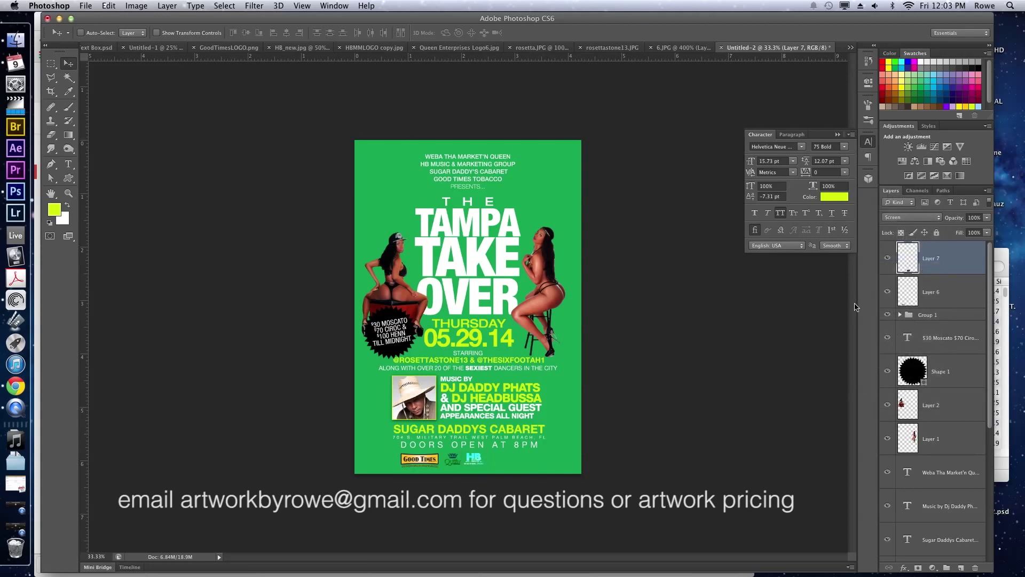
# Open Image > Adjustments > Hue/Saturation for the HB logo and drag Hue to +180.
pyautogui.click(136, 5)
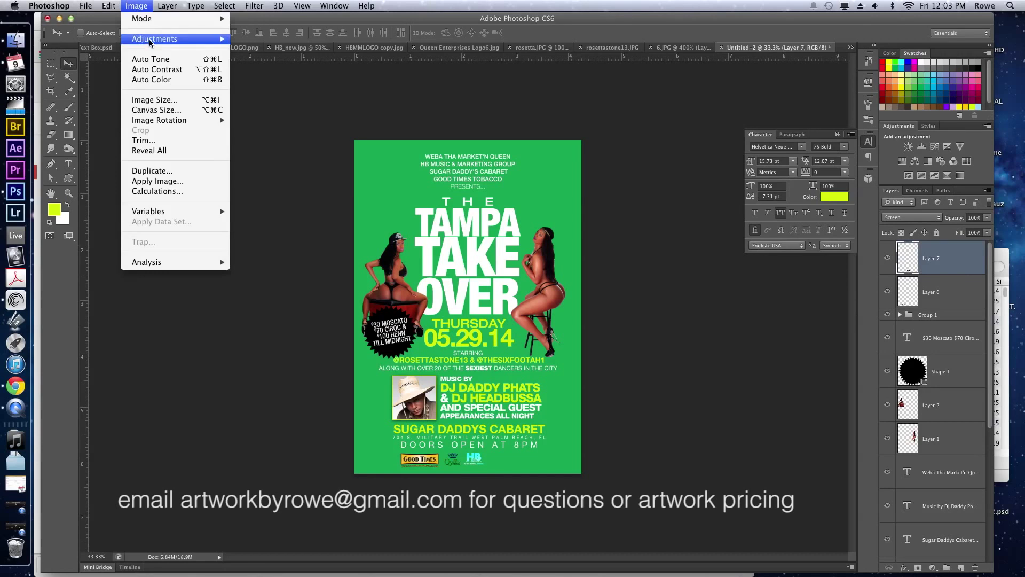
pyautogui.moveTo(160, 39)
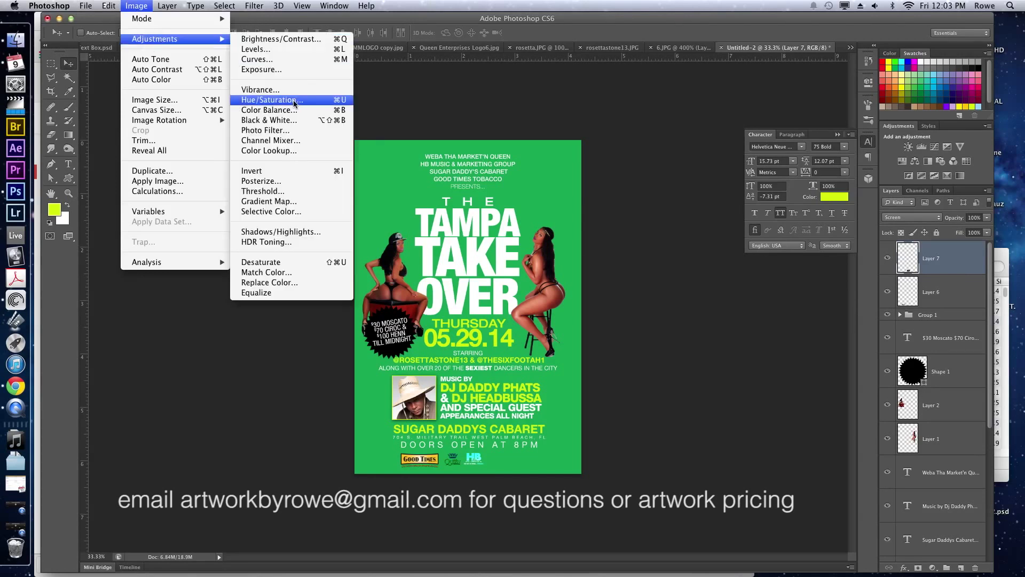
pyautogui.click(294, 101)
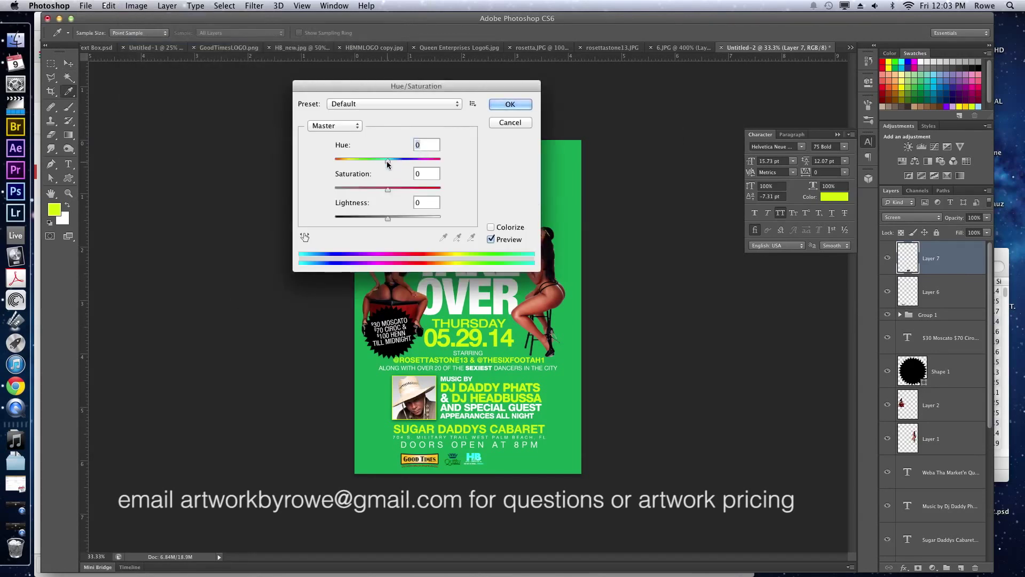
pyautogui.moveTo(387, 161); pyautogui.dragTo(446, 160)
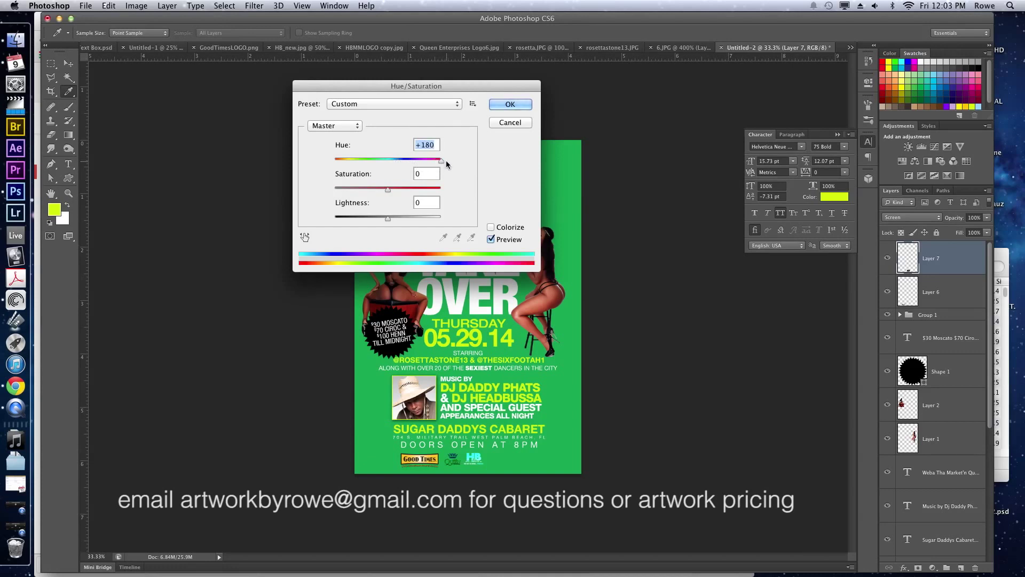
# Apply the +180 hue shift and move the HB logo slightly right and down.
pyautogui.press('Return')
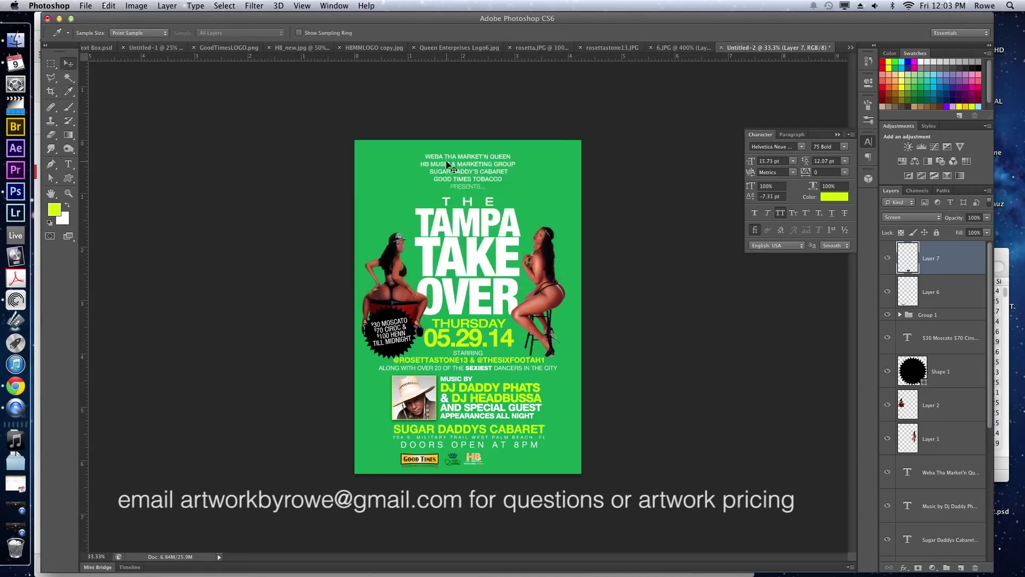
pyautogui.press('v')
pyautogui.moveTo(470, 419); pyautogui.dragTo(512, 460)
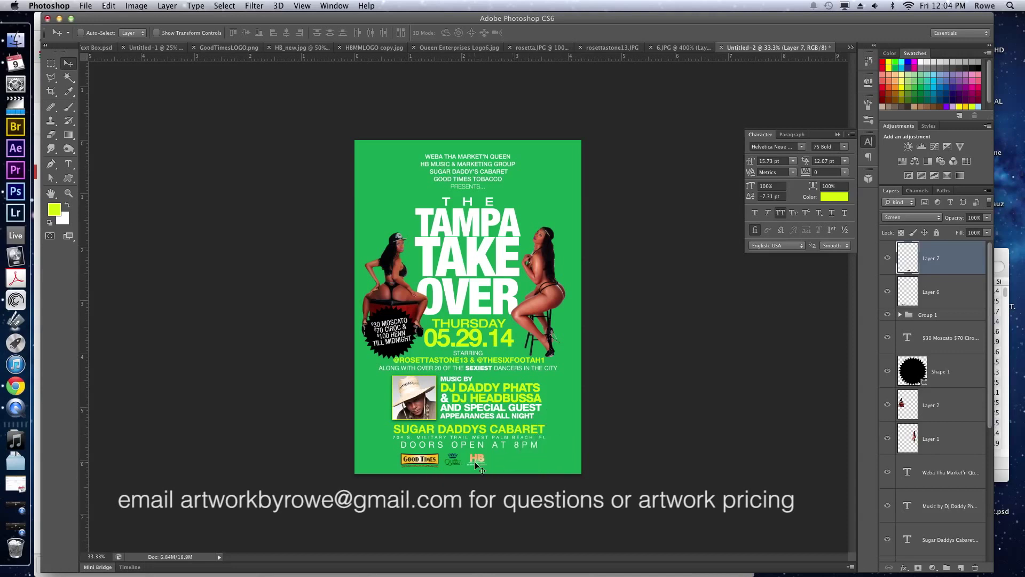
# Select both bottom logo layers, nudge them right, and scale them to about 90%.
pyautogui.keyDown('shift'); pyautogui.click(955, 292); pyautogui.keyUp('shift')
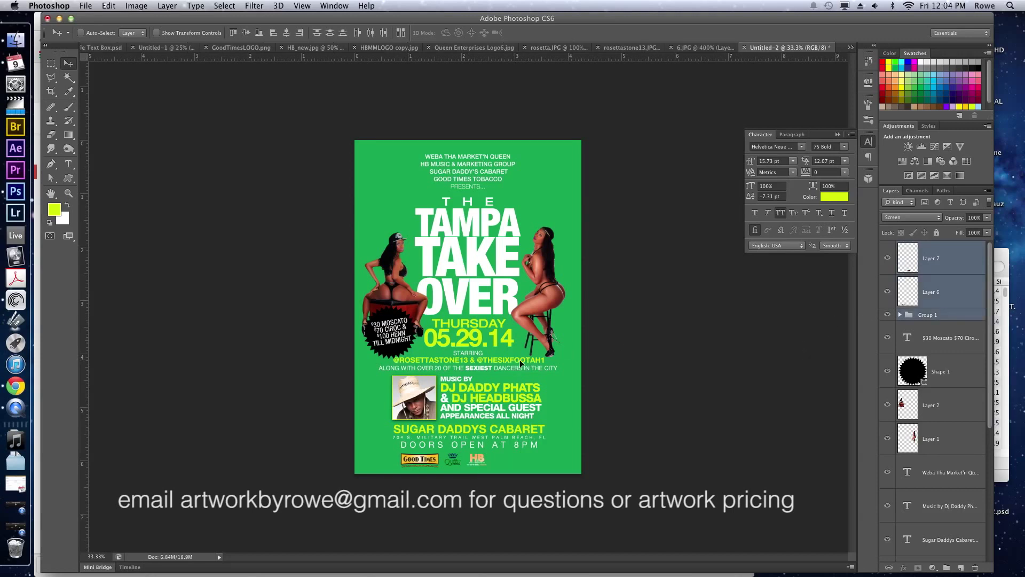
pyautogui.hotkey('shift', 'Right')
pyautogui.hotkey('shift', 'Right')
pyautogui.hotkey('shift', 'Right')
pyautogui.hotkey('shift', 'Right')
pyautogui.hotkey('shift', 'Right')
pyautogui.hotkey('shift', 'Right')
pyautogui.hotkey('shift', 'Right')
pyautogui.hotkey('shift', 'Right')
pyautogui.hotkey('shift', 'Right')
pyautogui.hotkey('shift', 'Right')
pyautogui.hotkey('shift', 'Right')
pyautogui.hotkey('shift', 'Right')
pyautogui.hotkey('shift', 'Right')
pyautogui.hotkey('shift', 'Right')
pyautogui.hotkey('shift', 'Right')
pyautogui.hotkey('shift', 'Right')
pyautogui.hotkey('shift', 'Right')
pyautogui.hotkey('ctrl', 't')
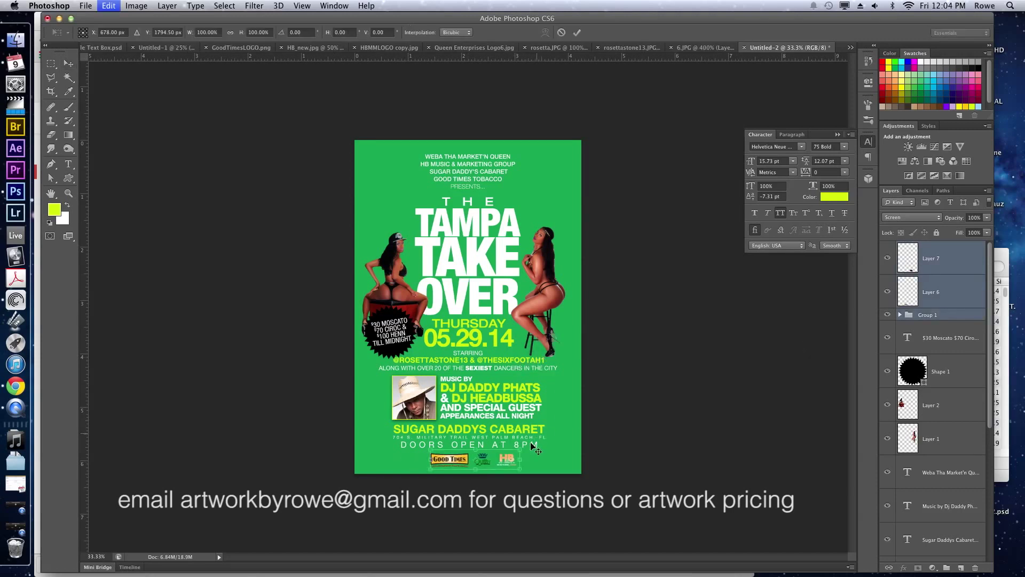
pyautogui.moveTo(519, 469); pyautogui.dragTo(513, 465)
pyautogui.press('Return')
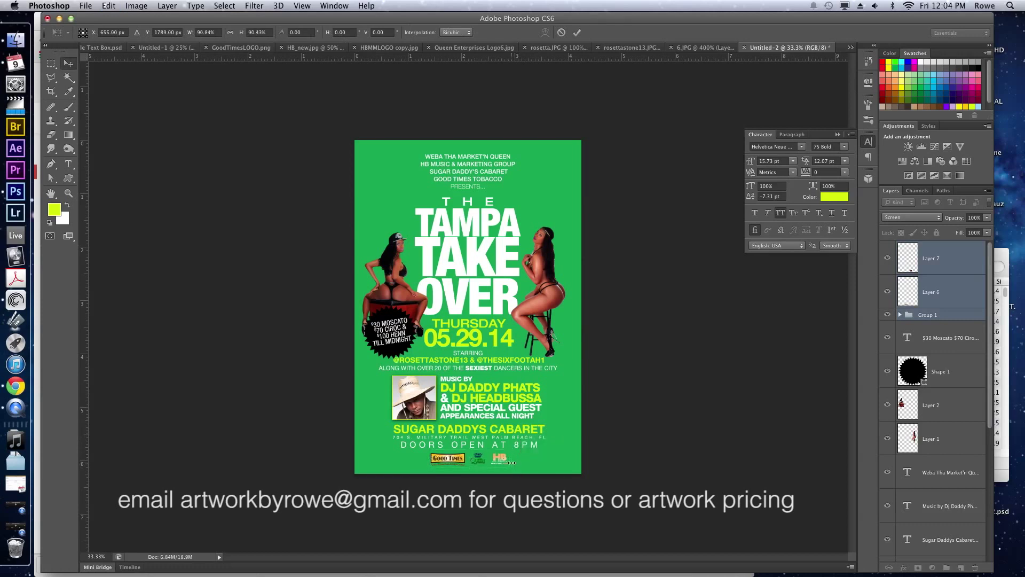
pyautogui.scroll(-5, 945, 459)
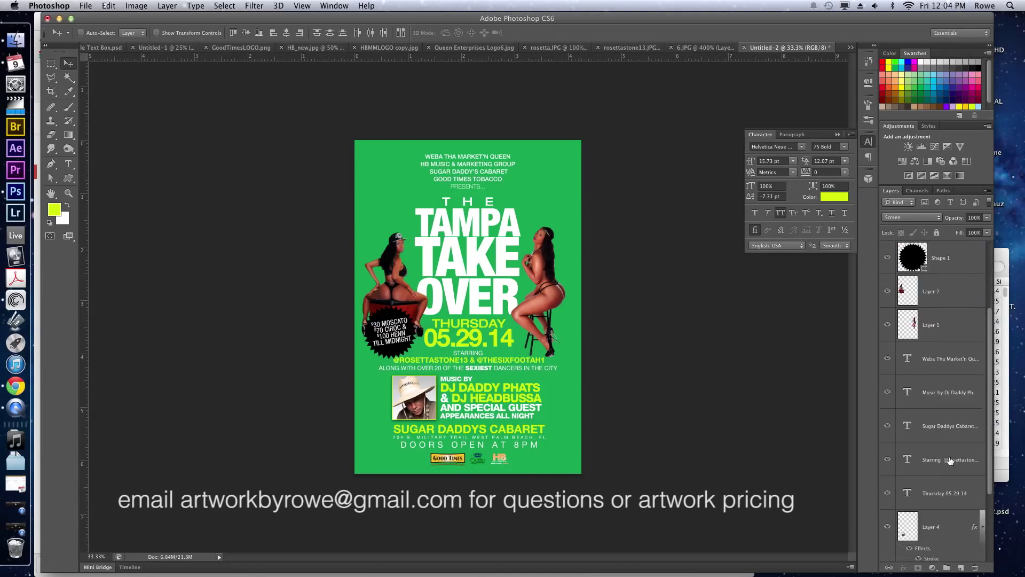
# Convert the green Background into a normal layer and open its Layer Style.
pyautogui.click(940, 540)
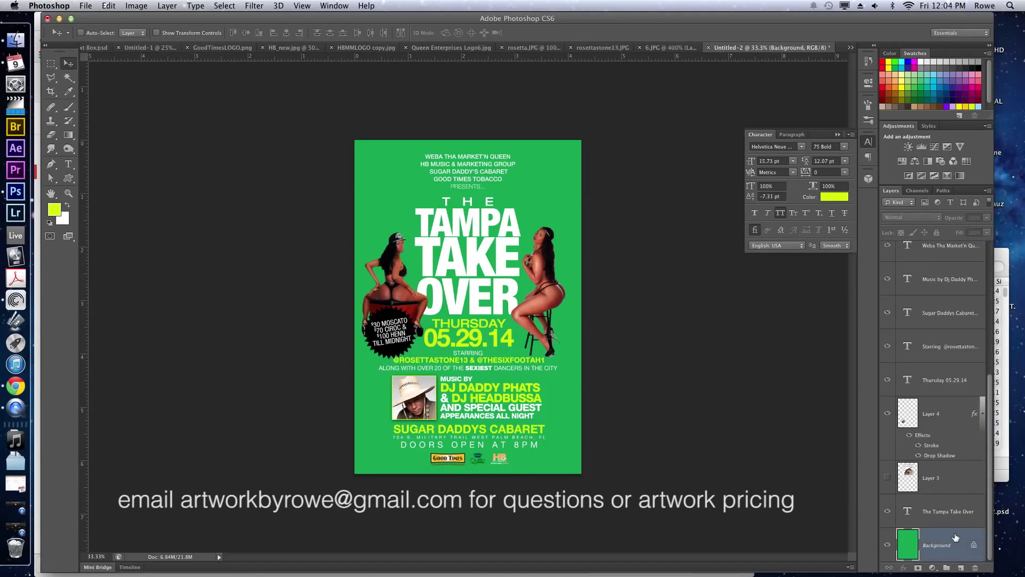
pyautogui.doubleClick(956, 537)
pyautogui.press('Return')
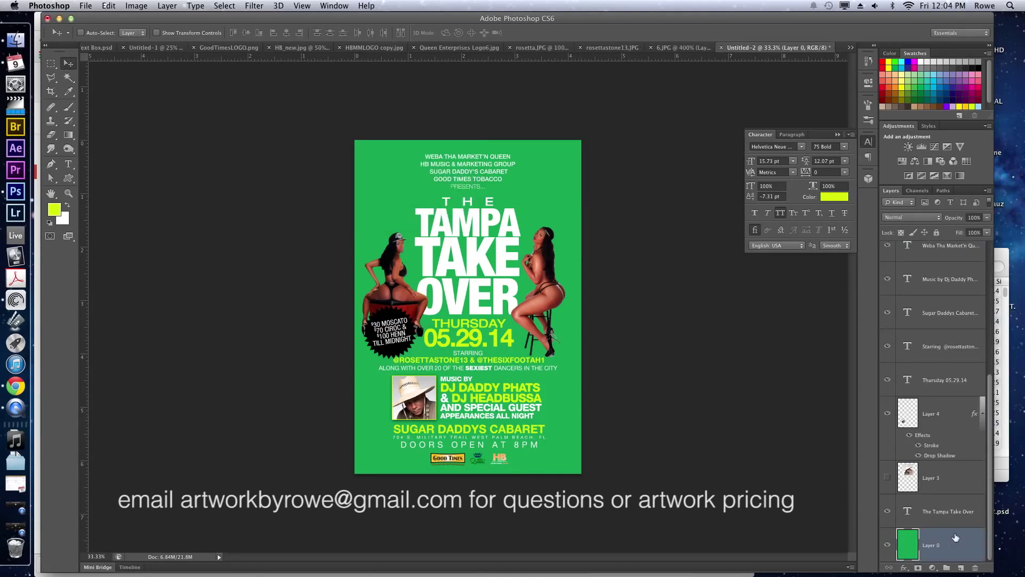
pyautogui.doubleClick(956, 536)
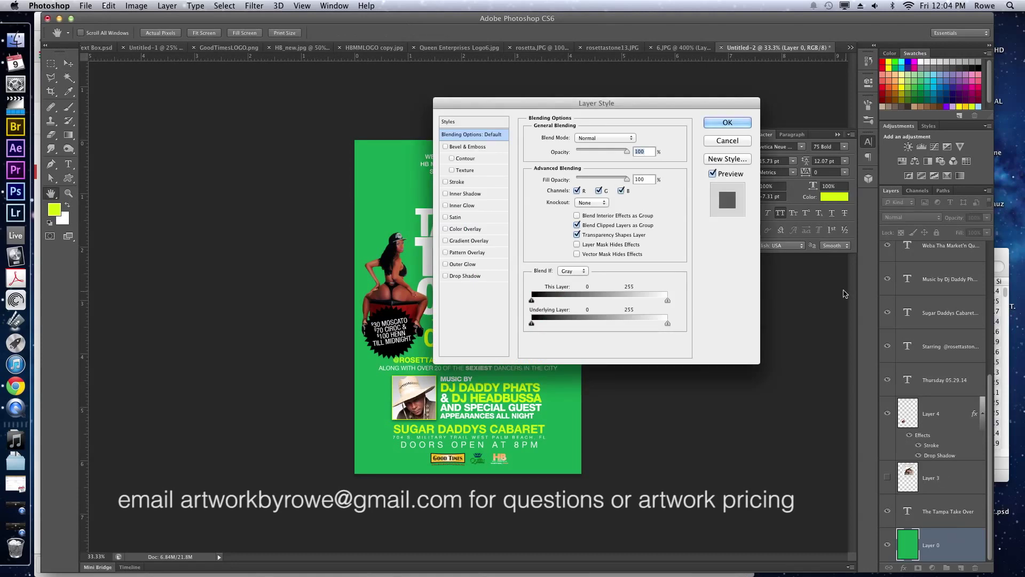
# Enable a Gradient Overlay on the background layer with Soft Light blend mode.
pyautogui.moveTo(554, 97); pyautogui.dragTo(729, 58)
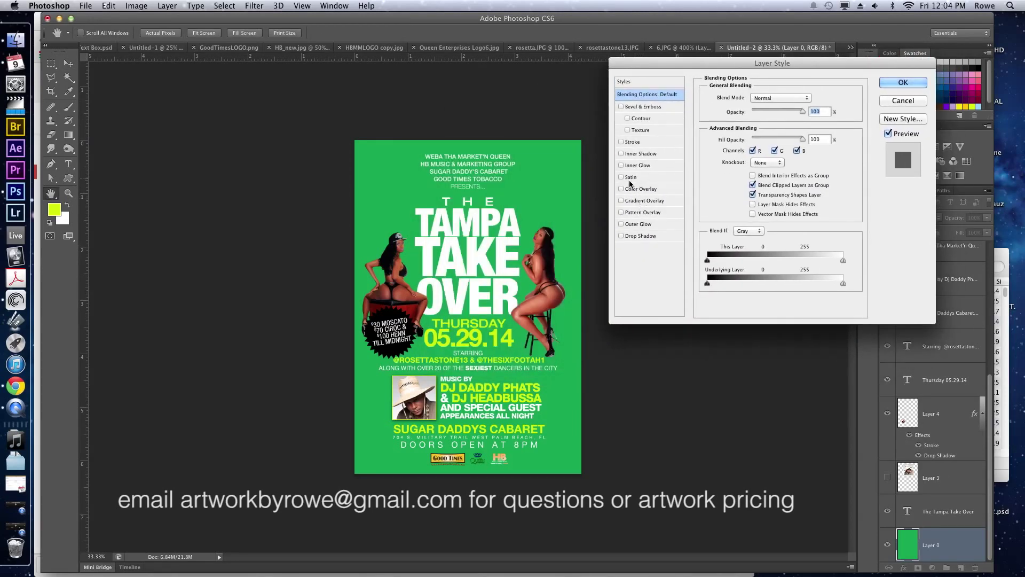
pyautogui.click(621, 201)
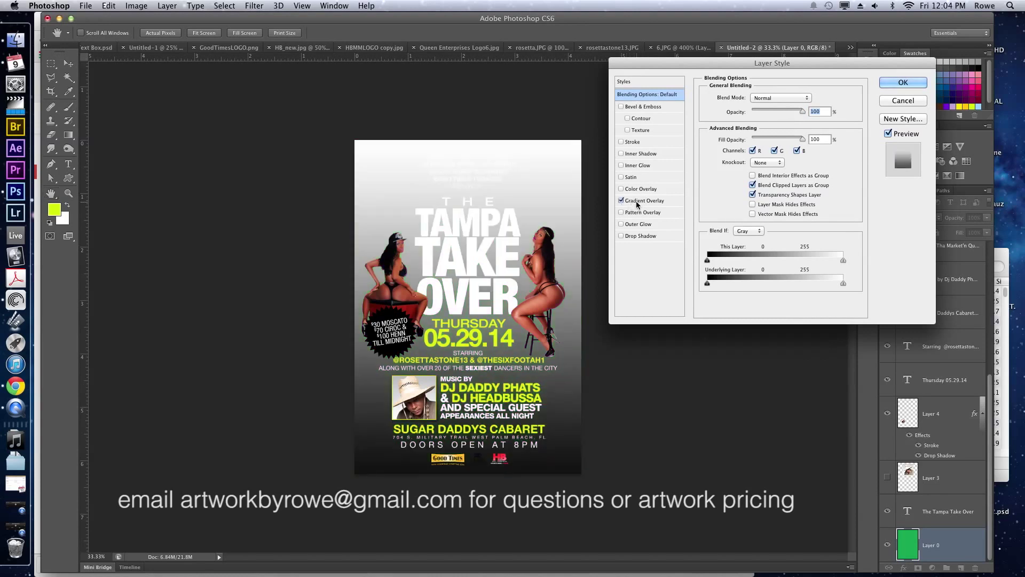
pyautogui.click(638, 205)
pyautogui.click(769, 98)
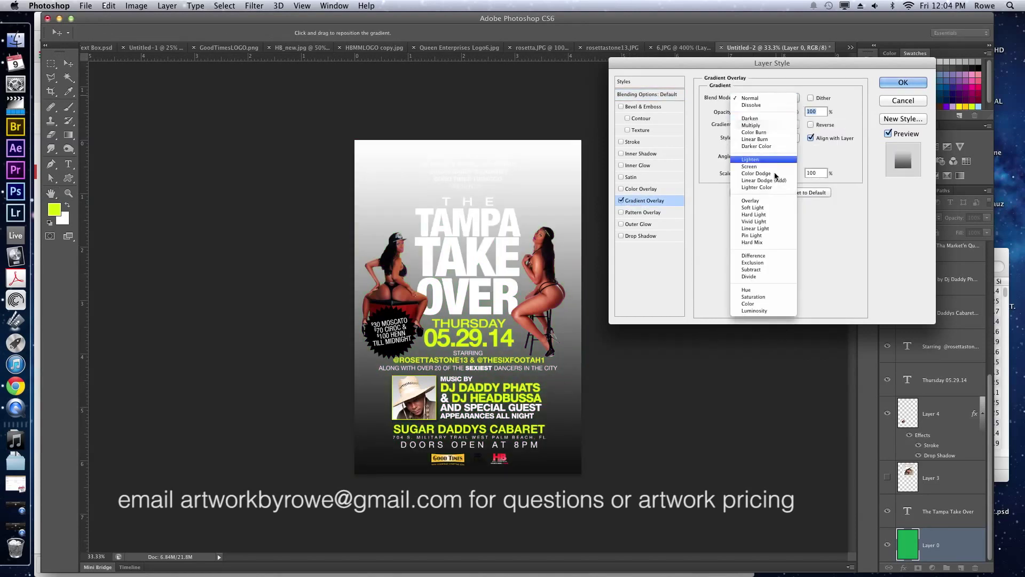
pyautogui.click(893, 260)
pyautogui.click(775, 99)
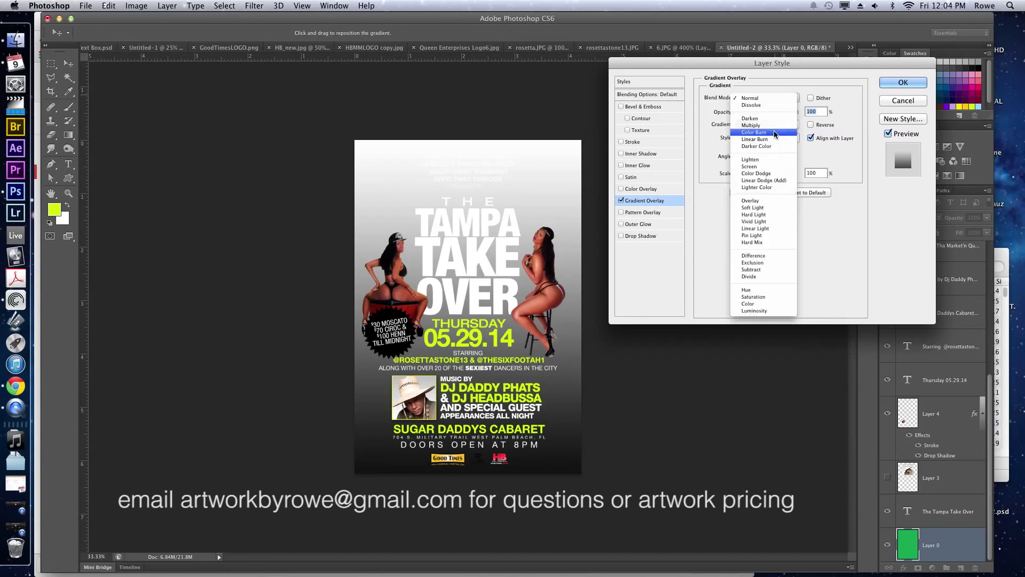
pyautogui.click(760, 207)
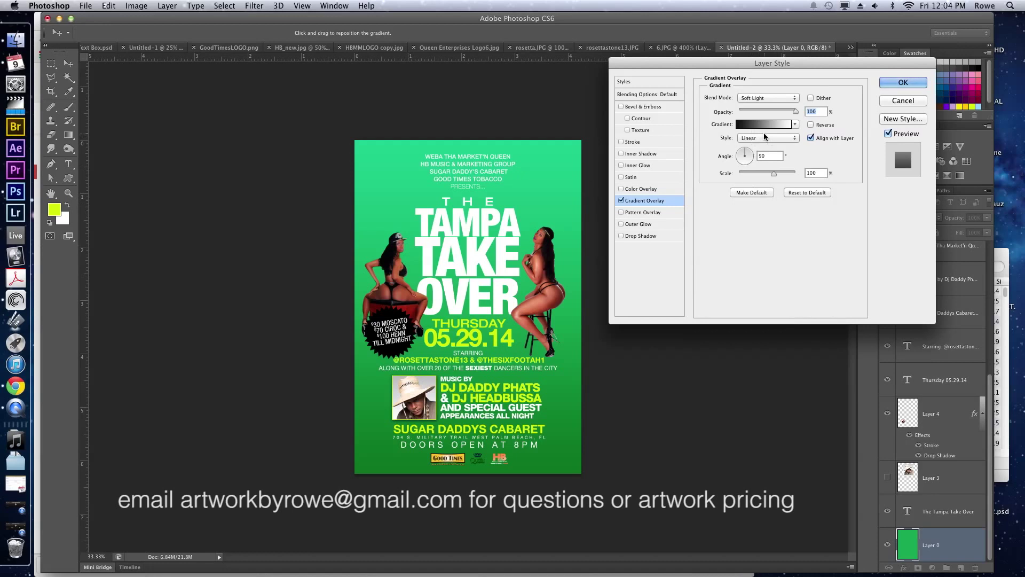
# Make the gradient Radial and reversed at 134% scale, position it on the poster, and apply.
pyautogui.click(765, 138)
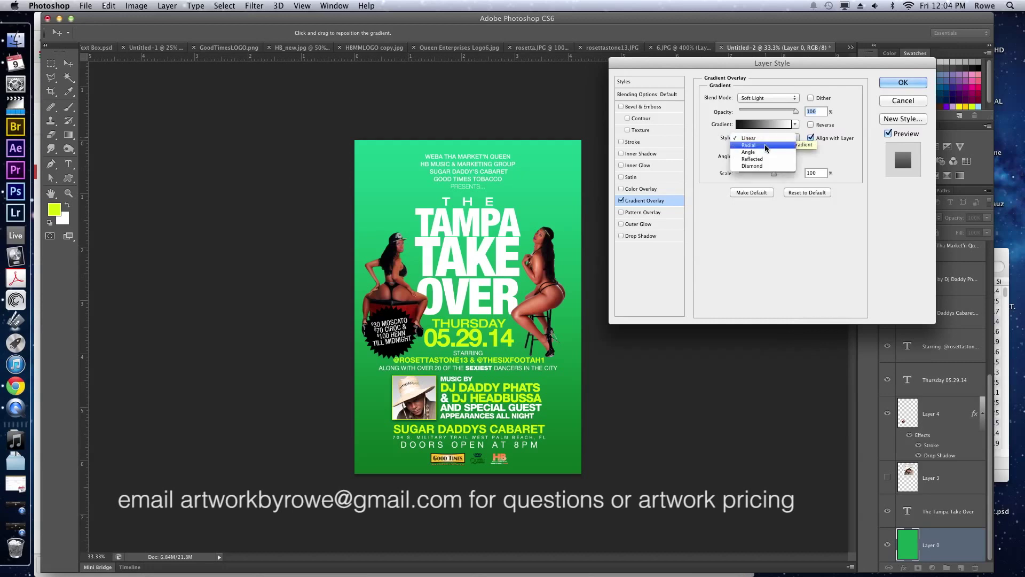
pyautogui.click(748, 137)
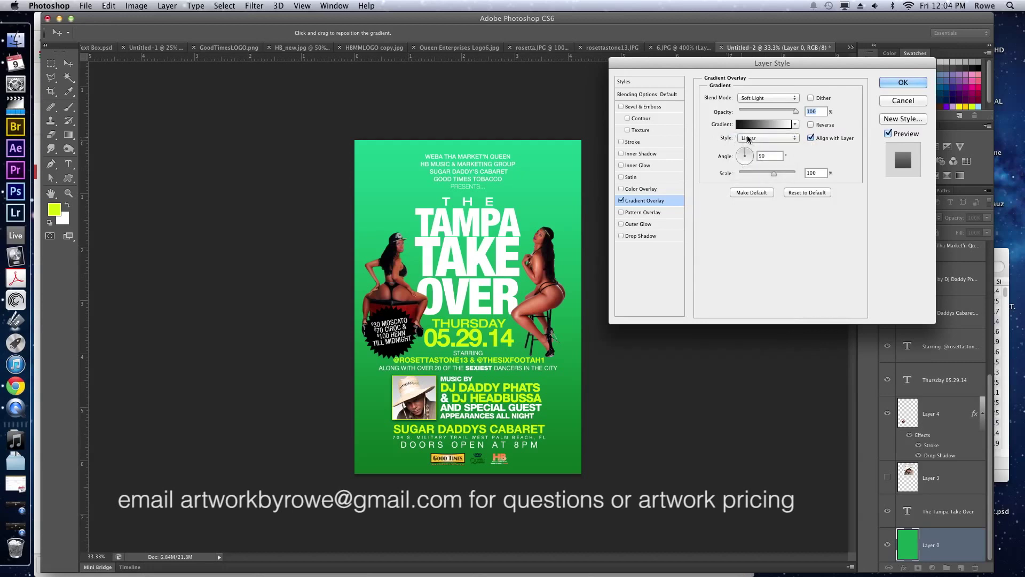
pyautogui.click(747, 138)
pyautogui.click(755, 147)
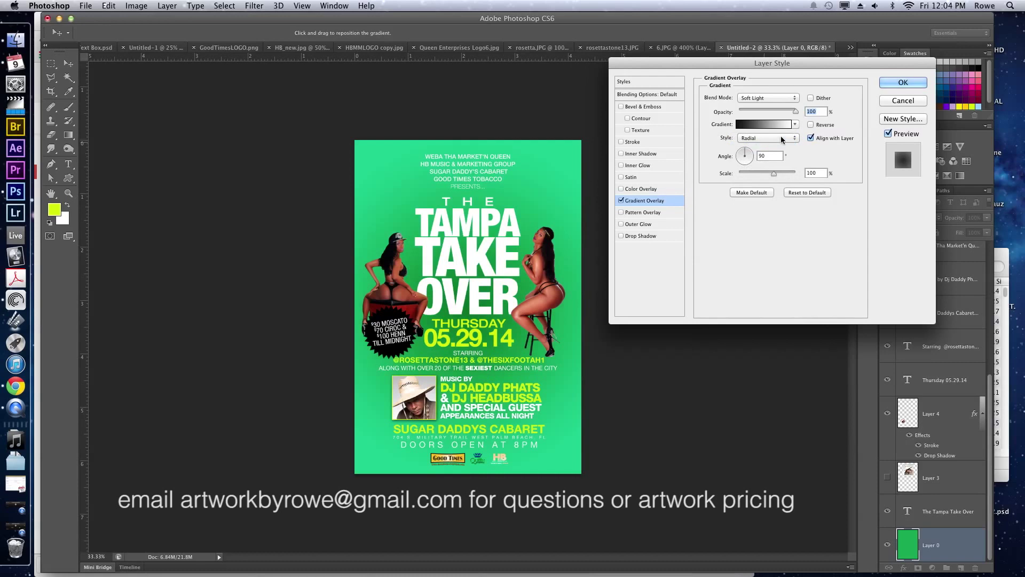
pyautogui.click(811, 124)
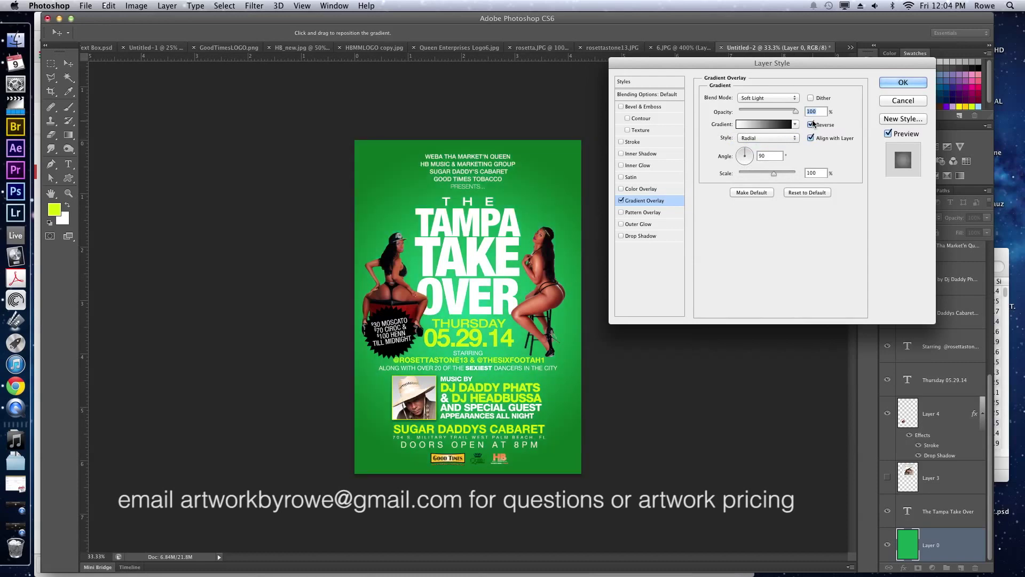
pyautogui.click(790, 173)
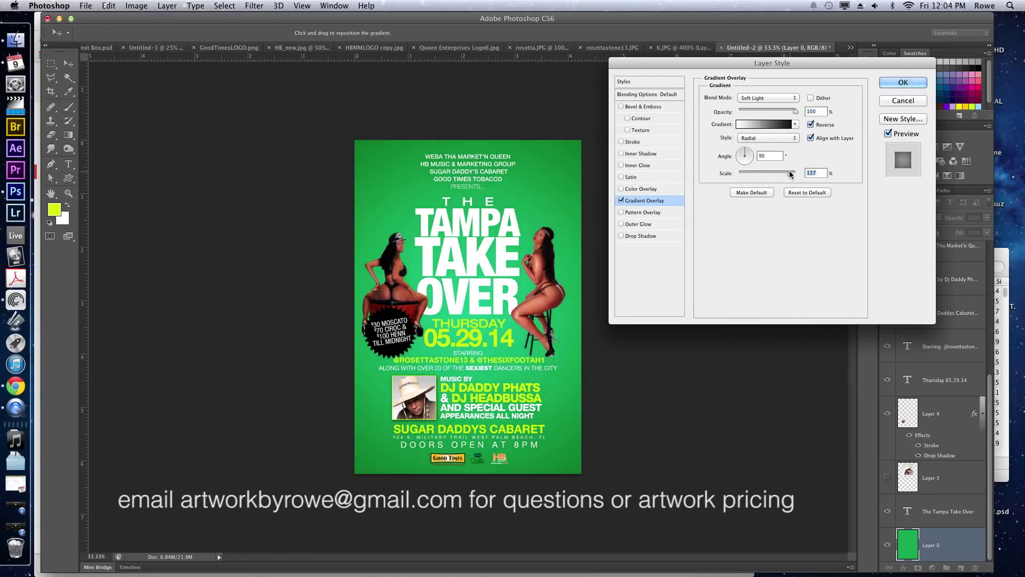
pyautogui.moveTo(789, 172); pyautogui.dragTo(788, 172)
pyautogui.moveTo(465, 351)
pyautogui.mouseDown()
pyautogui.moveTo(463, 247)
pyautogui.moveTo(463, 334)
pyautogui.mouseUp()
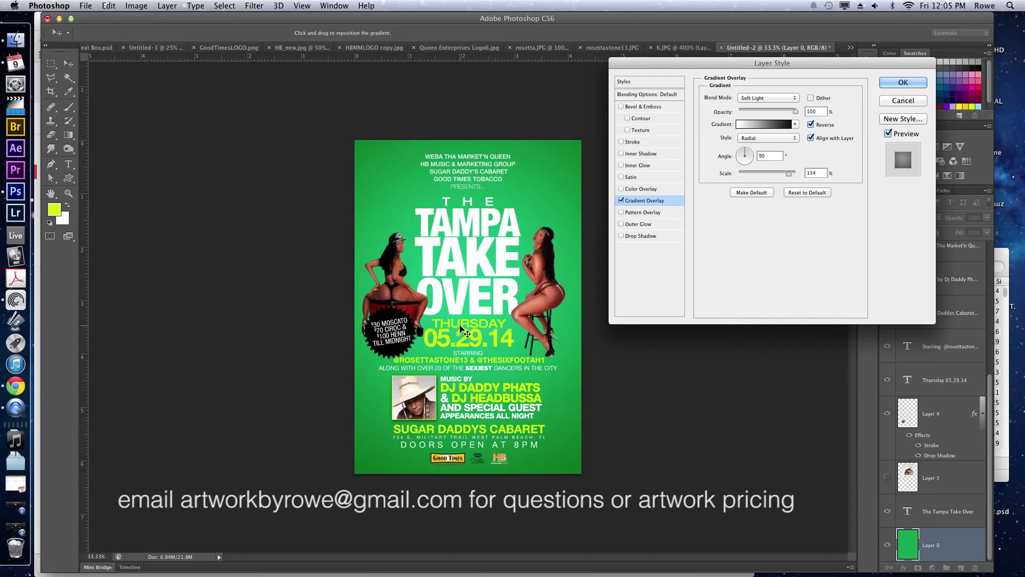
pyautogui.press('Return')
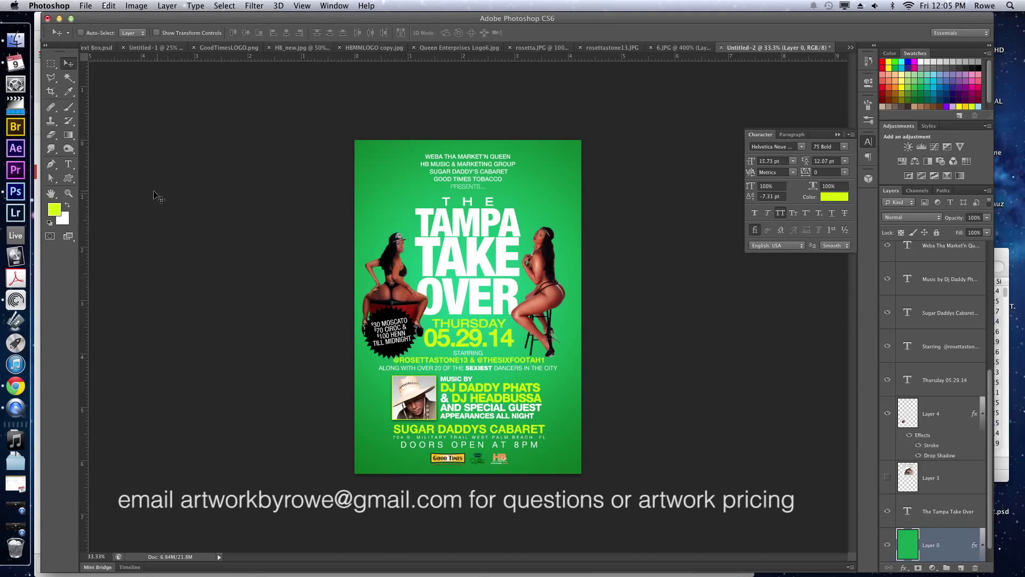
pyautogui.click(23, 31)
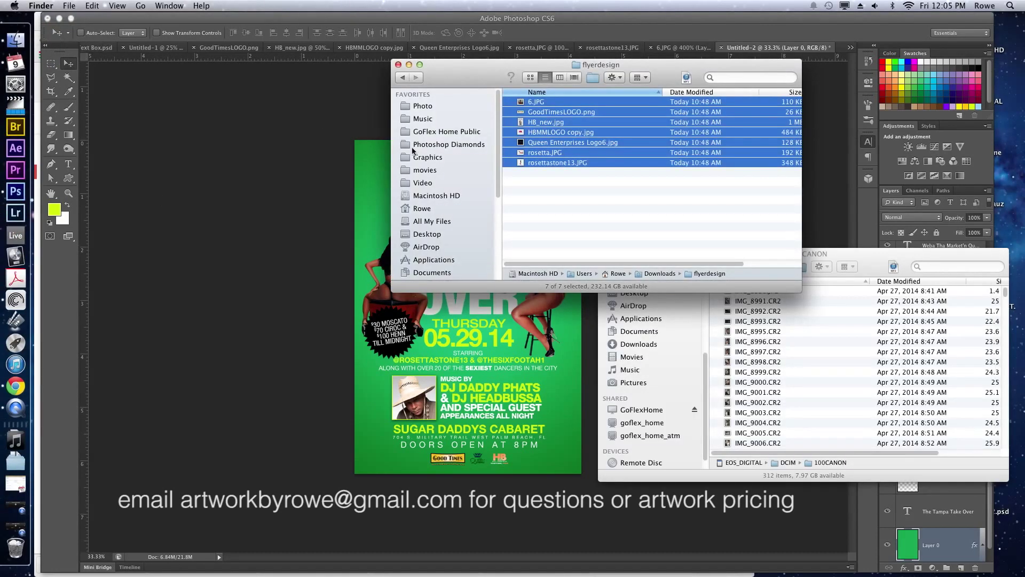
# Browse the GoFlexHome share through GoFlex Home Public into the Resources folder.
pyautogui.moveTo(448, 73); pyautogui.dragTo(363, 112)
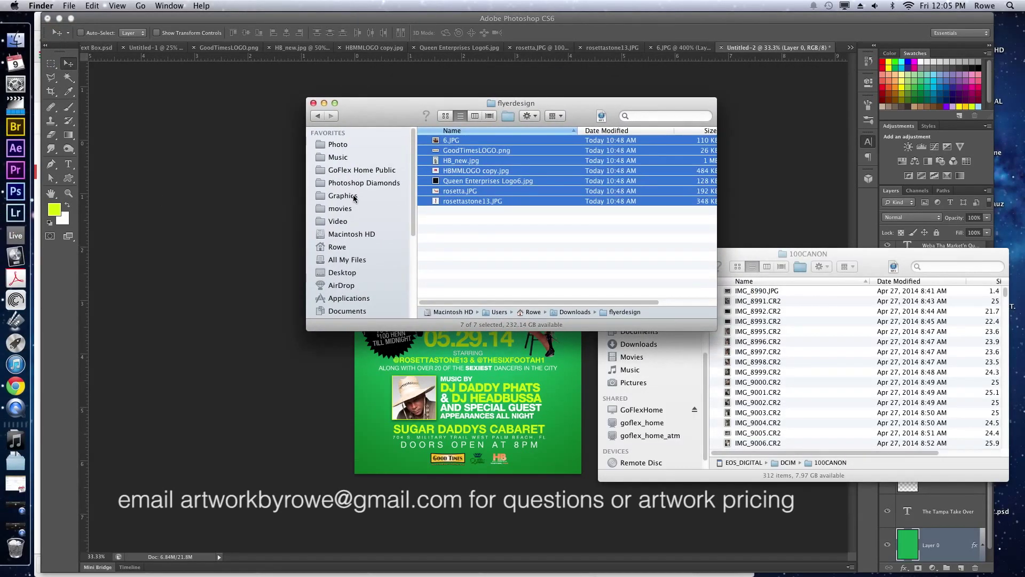
pyautogui.scroll(-6, 353, 230)
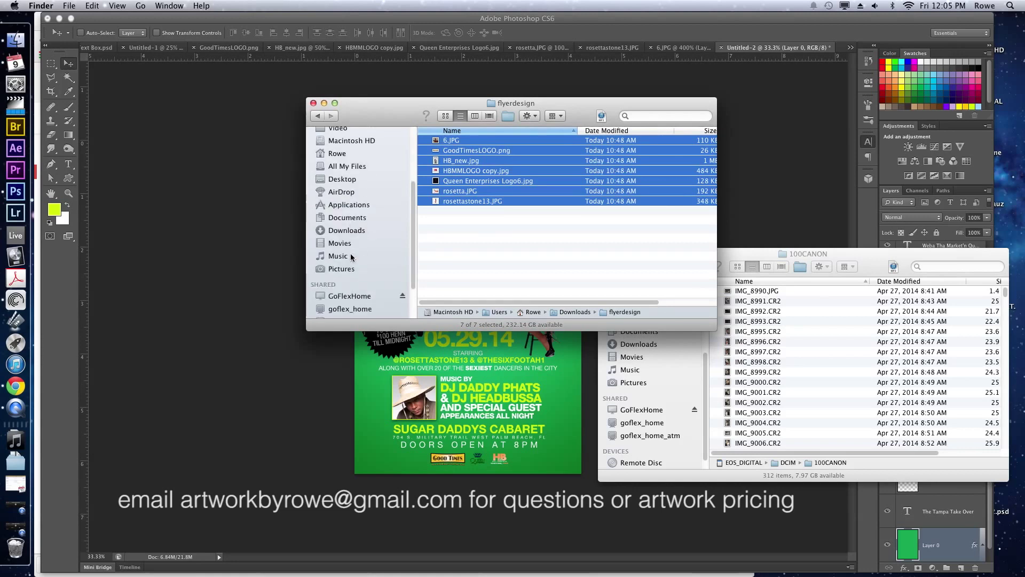
pyautogui.click(350, 246)
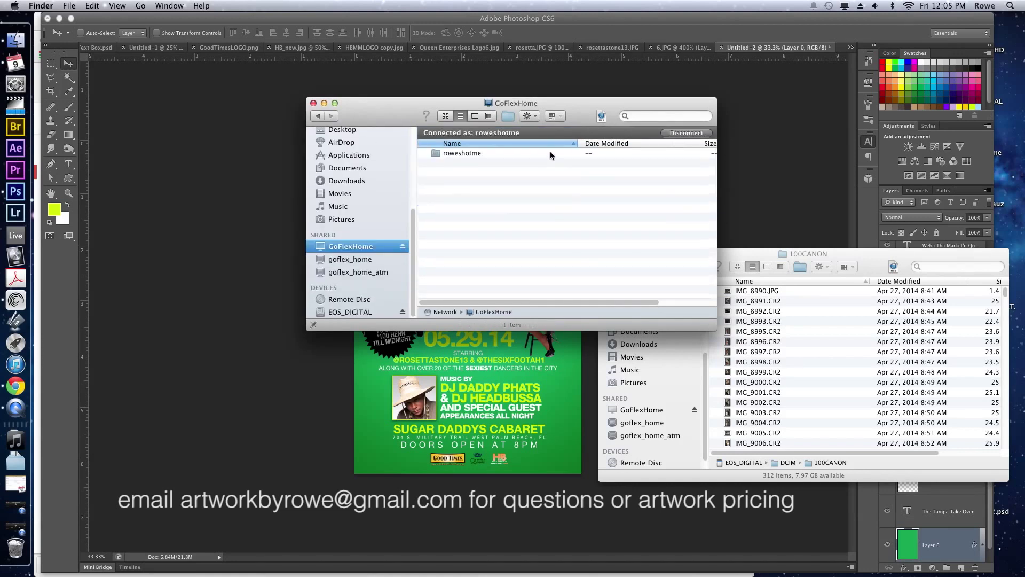
pyautogui.doubleClick(549, 153)
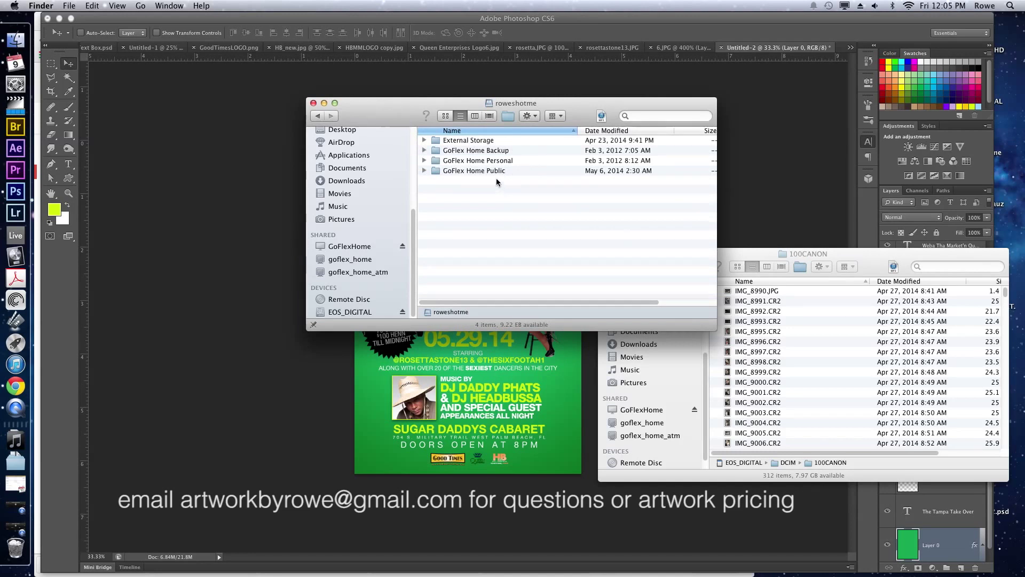
pyautogui.doubleClick(496, 171)
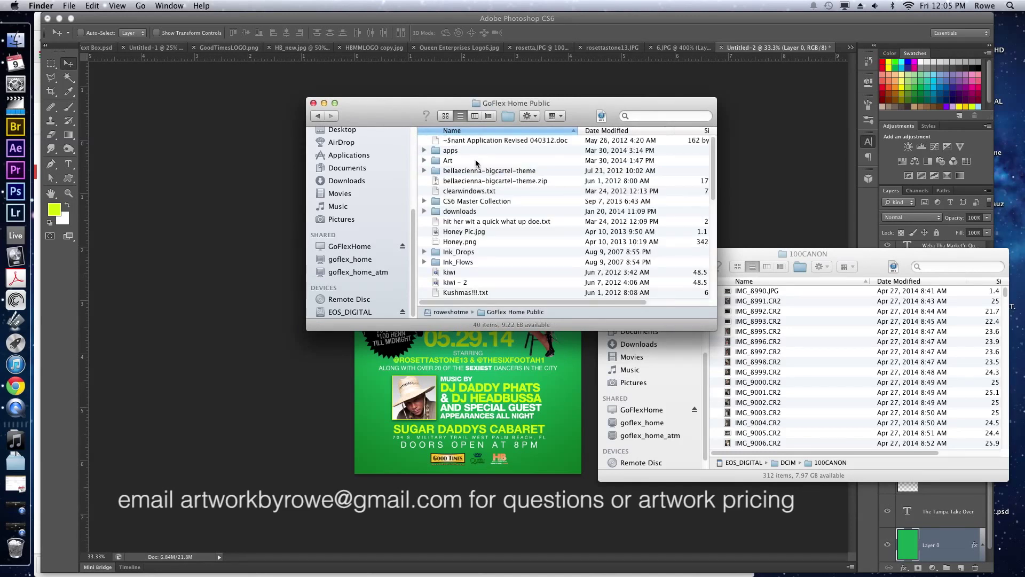
pyautogui.doubleClick(476, 161)
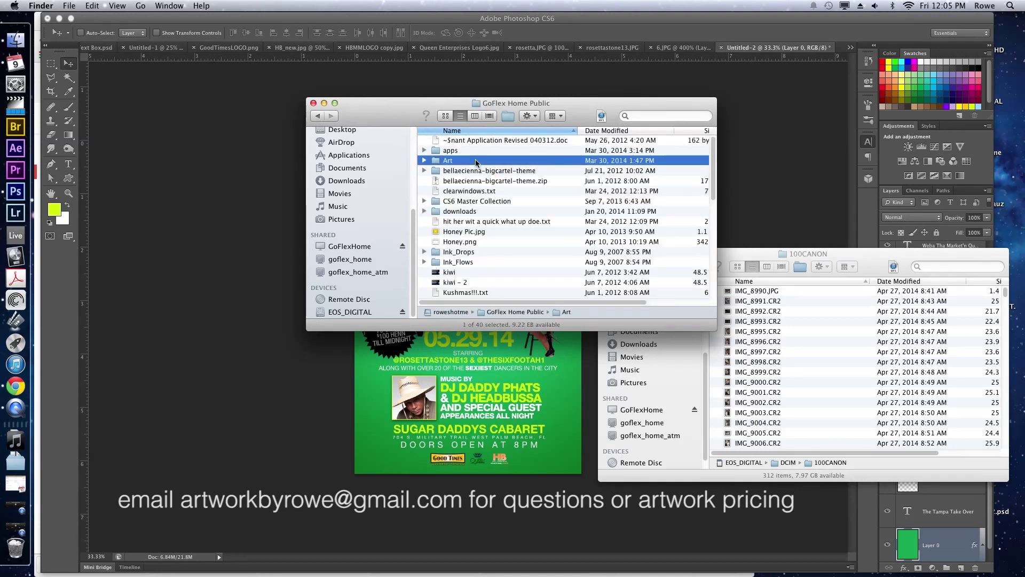
pyautogui.scroll(-3, 475, 213)
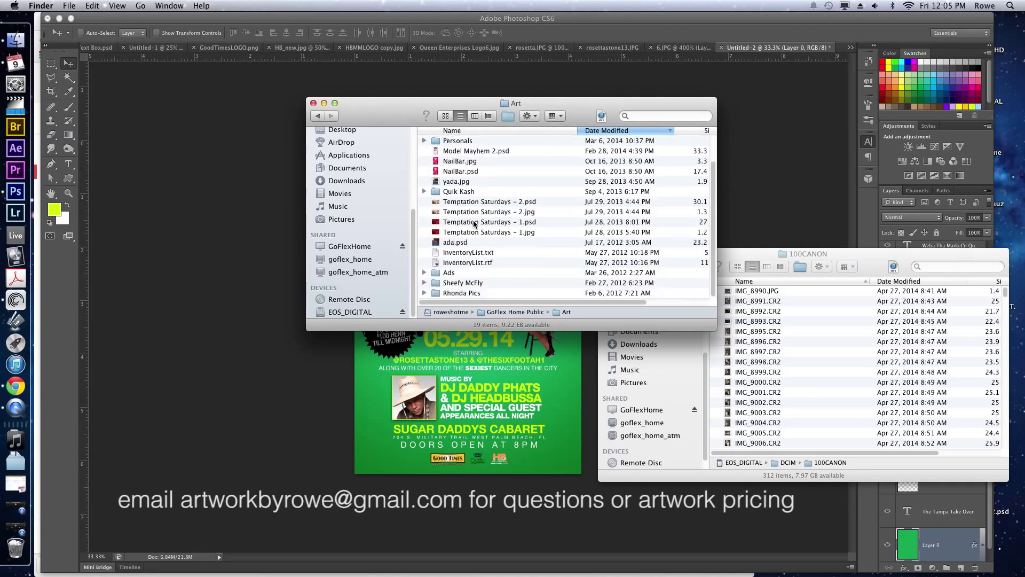
pyautogui.scroll(3, 486, 248)
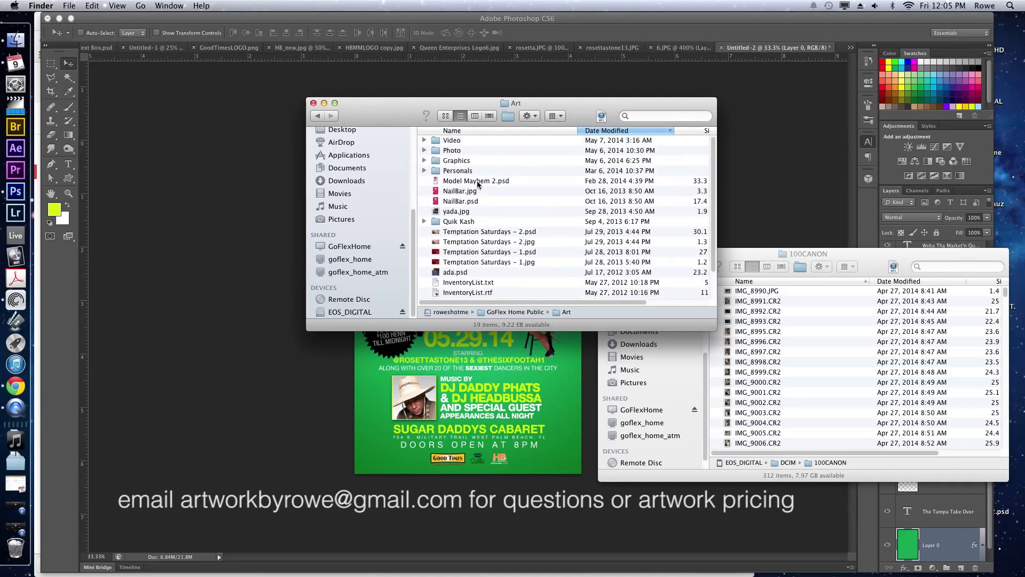
pyautogui.scroll(-3, 472, 179)
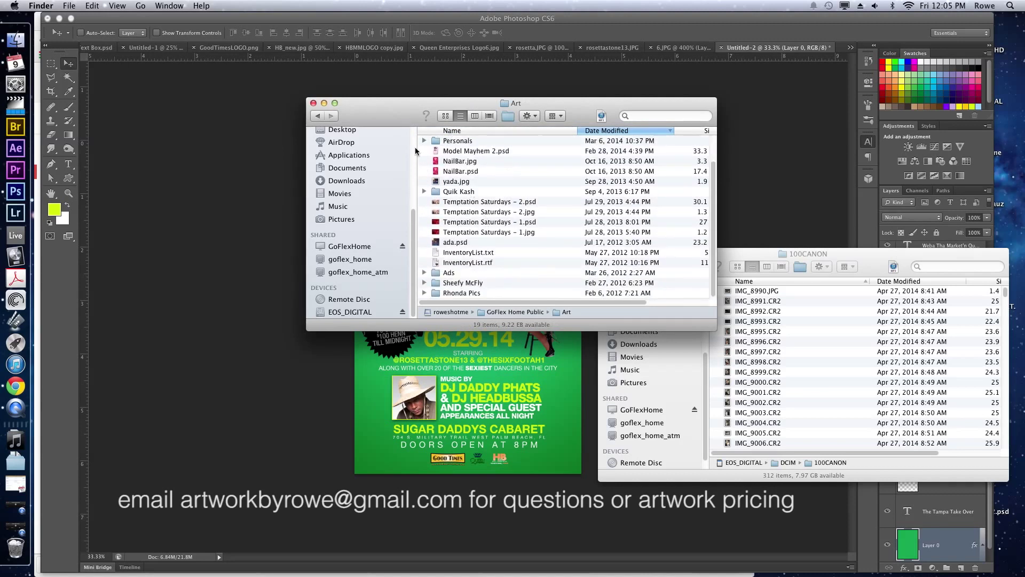
pyautogui.click(318, 116)
pyautogui.scroll(-5, 494, 256)
pyautogui.scroll(-5, 494, 257)
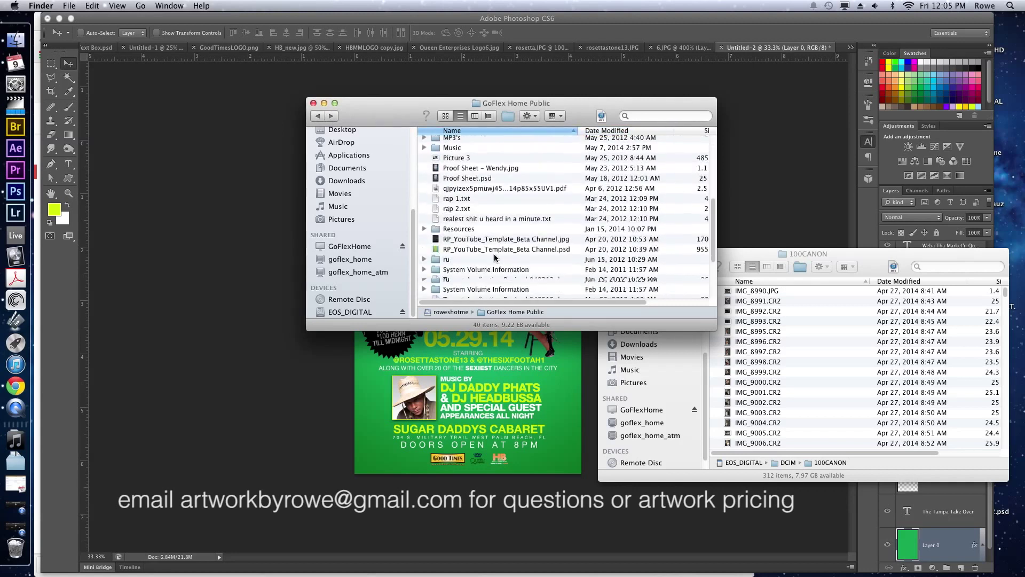
pyautogui.doubleClick(465, 192)
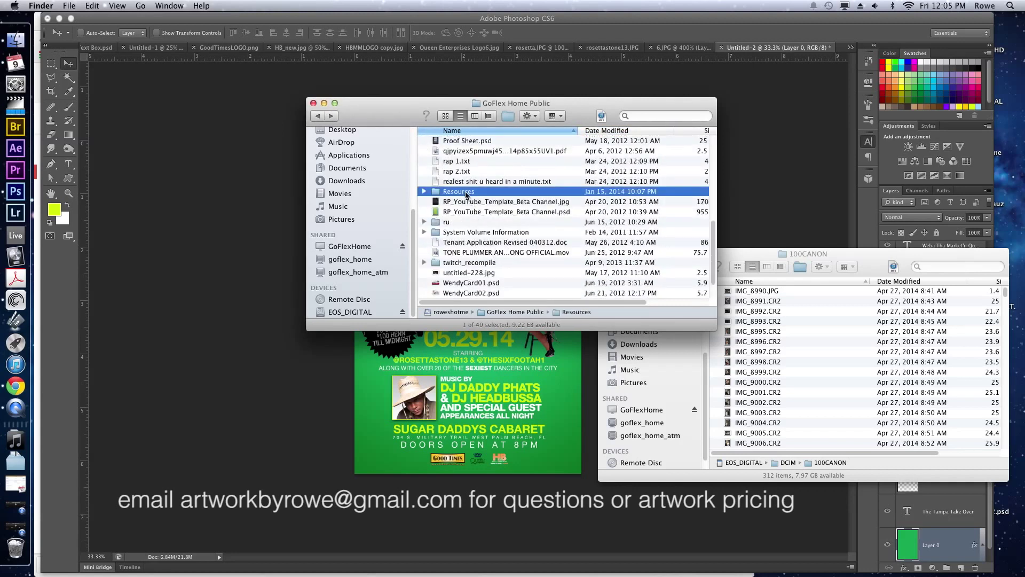
pyautogui.scroll(20, 468, 197)
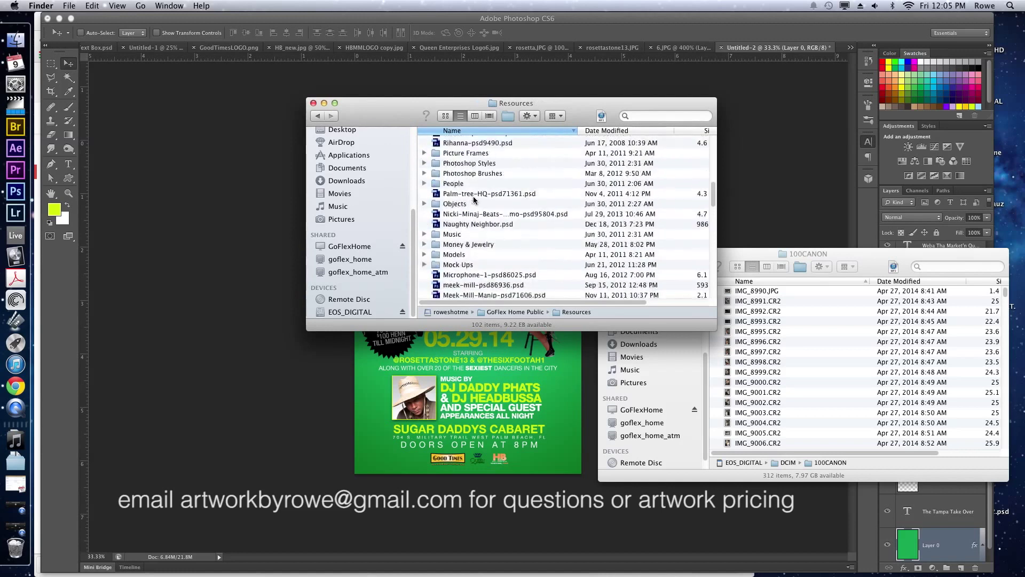
# Quick Look BOKEHLIGHTS.jpg in the Textures folder, then return to Resources.
pyautogui.doubleClick(451, 263)
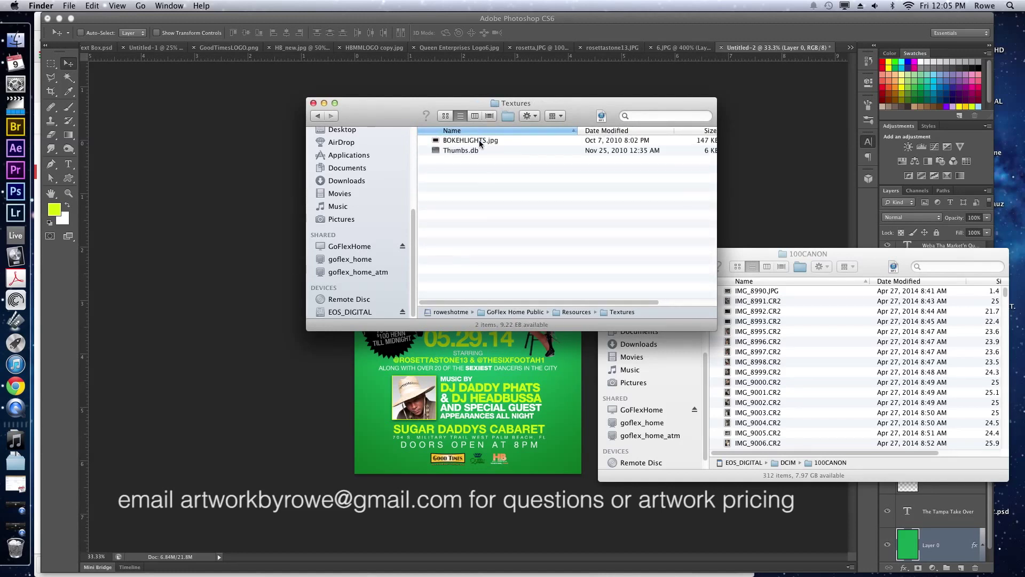
pyautogui.click(479, 140)
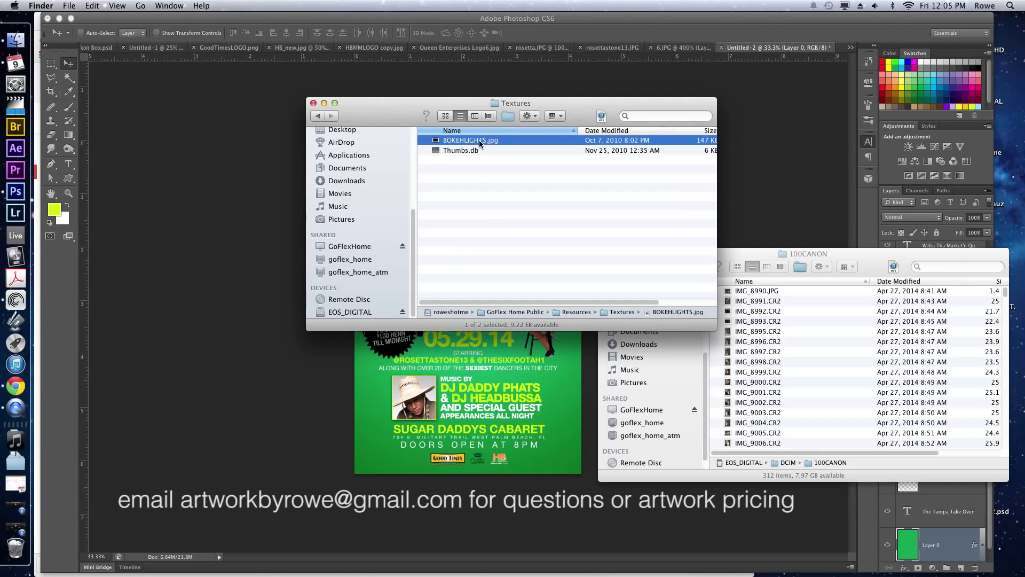
pyautogui.press('space')
pyautogui.press('space')
pyautogui.press('super+bracketleft')
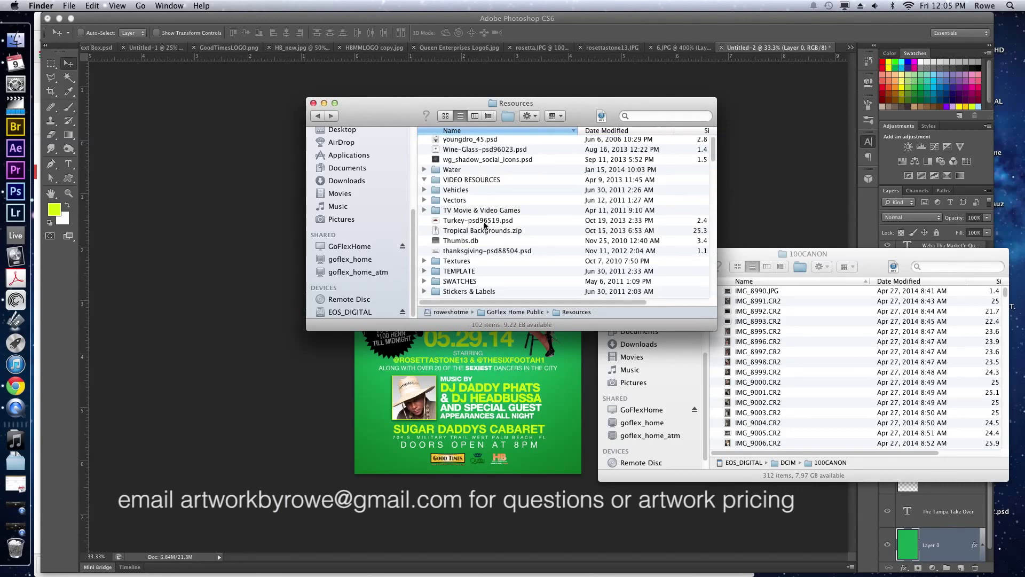
# Preview Palm-tree-HQ-psd71361.psd and open it in Photoshop.
pyautogui.scroll(-5, 485, 225)
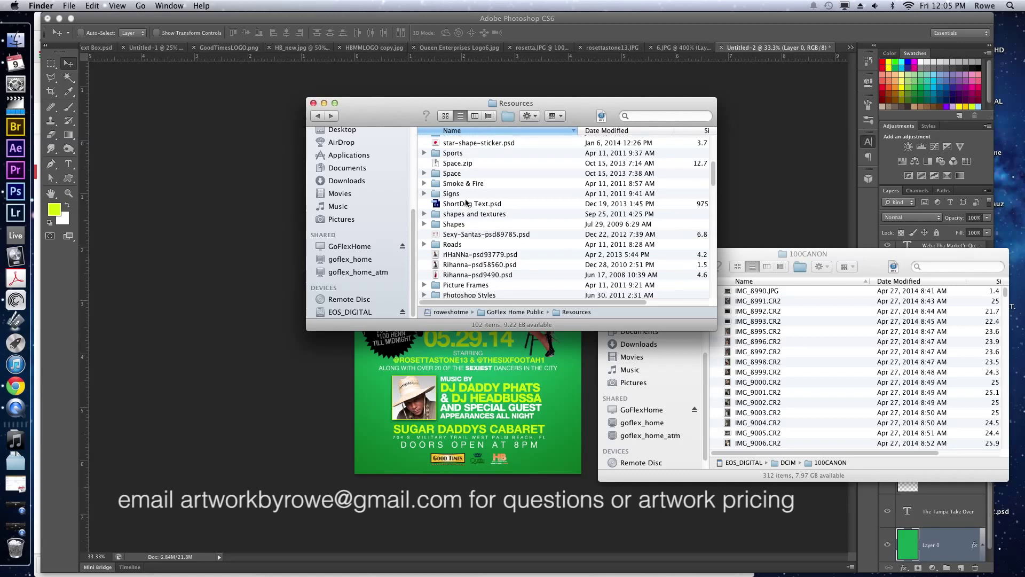
pyautogui.scroll(-3, 455, 193)
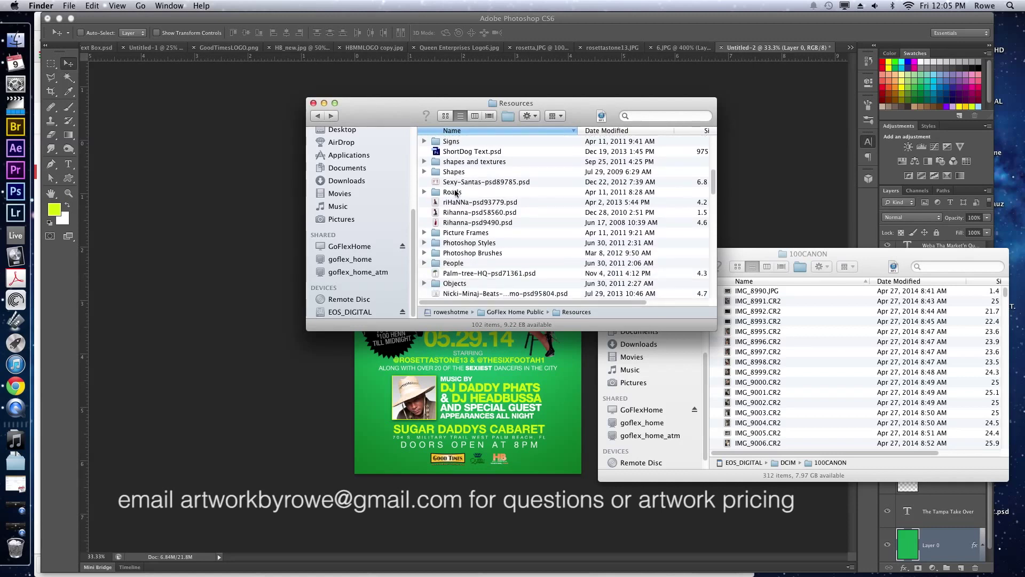
pyautogui.scroll(-3, 455, 193)
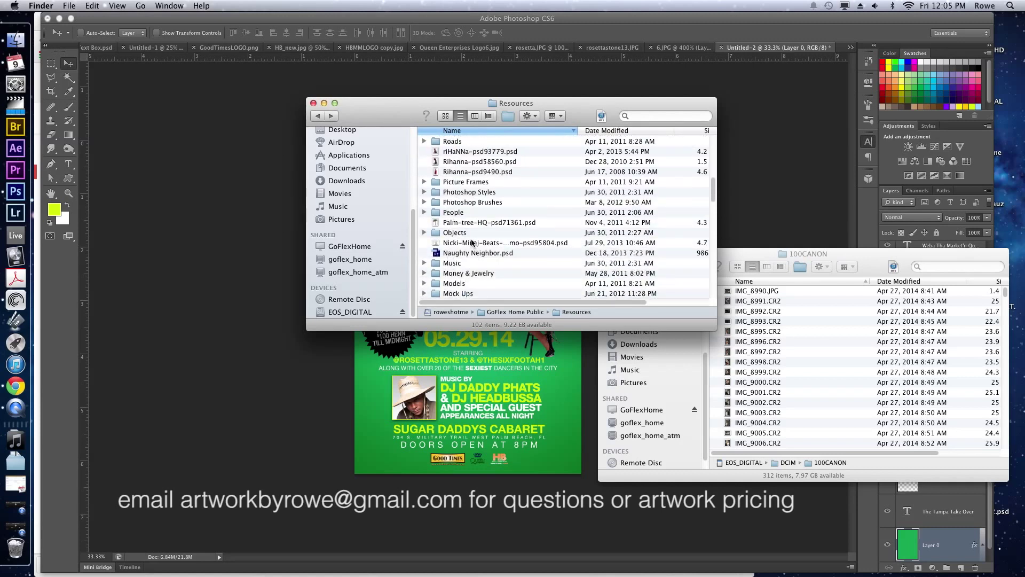
pyautogui.click(464, 224)
pyautogui.press('space')
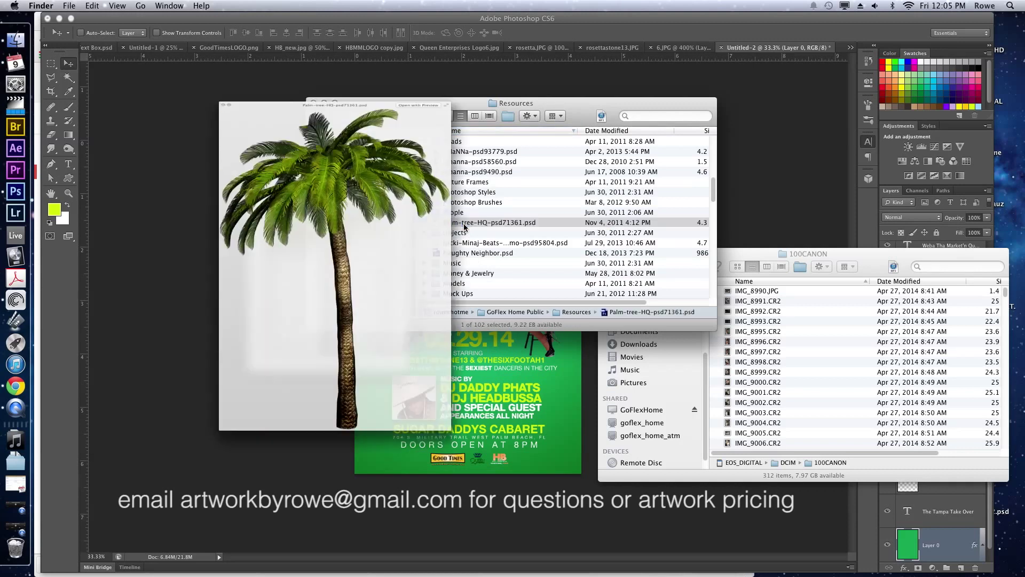
pyautogui.press('space')
pyautogui.doubleClick(471, 221)
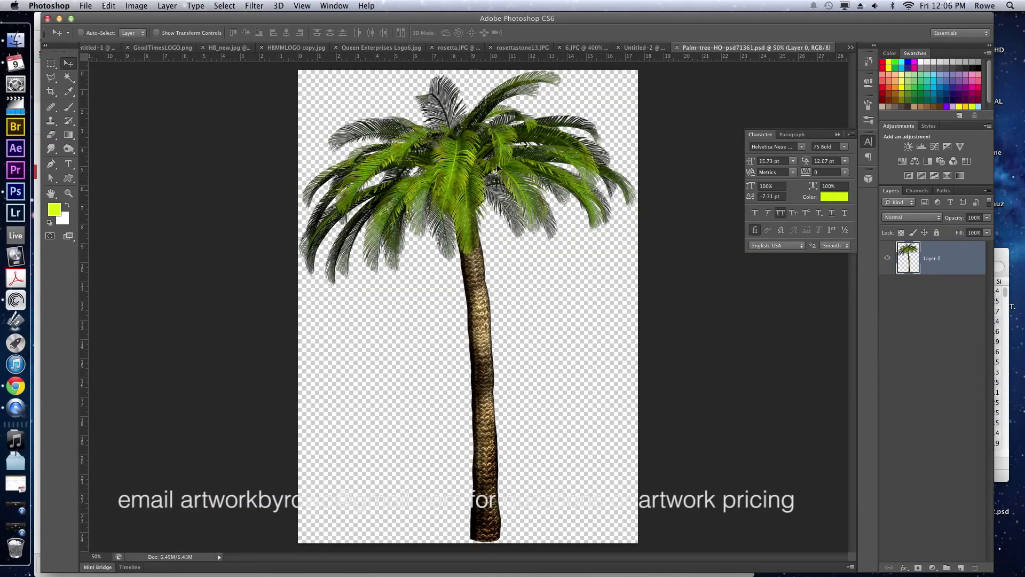
# Bring the palm tree into the flyer's top-left corner, put a copy top-right, and mask the copy.
pyautogui.moveTo(497, 164); pyautogui.dragTo(443, 278)
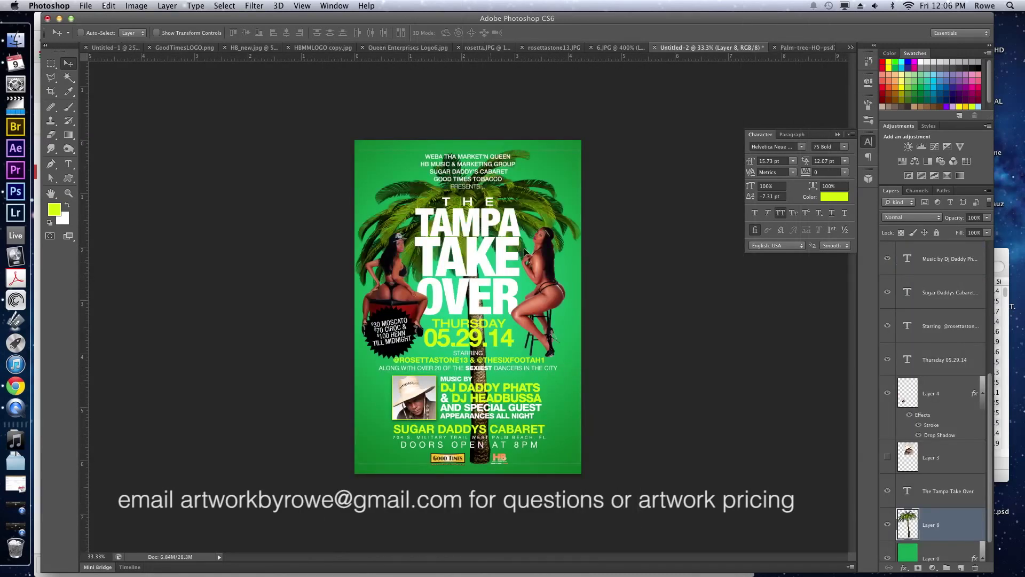
pyautogui.moveTo(525, 252); pyautogui.dragTo(375, 410)
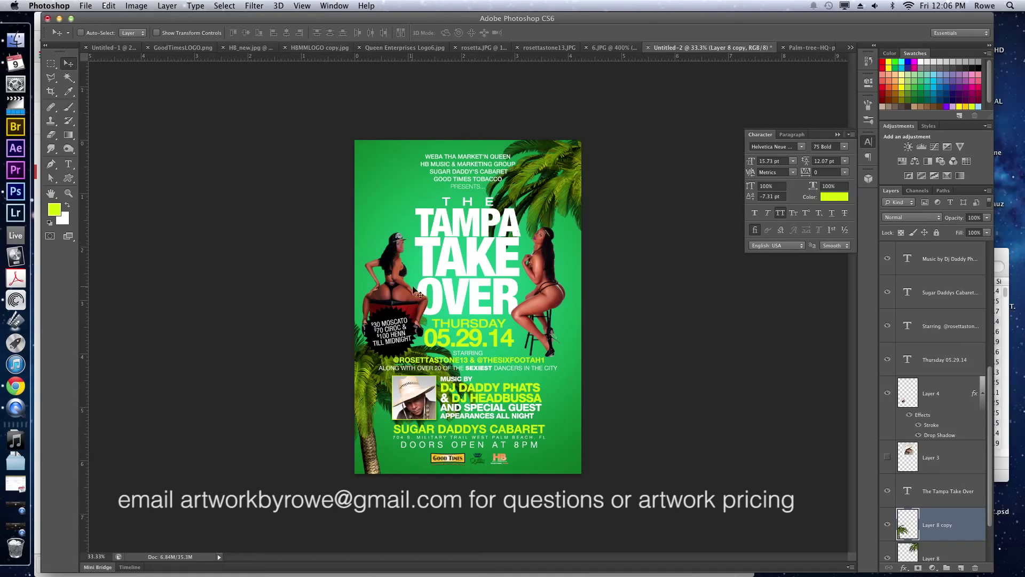
pyautogui.moveTo(448, 381); pyautogui.dragTo(430, 167)
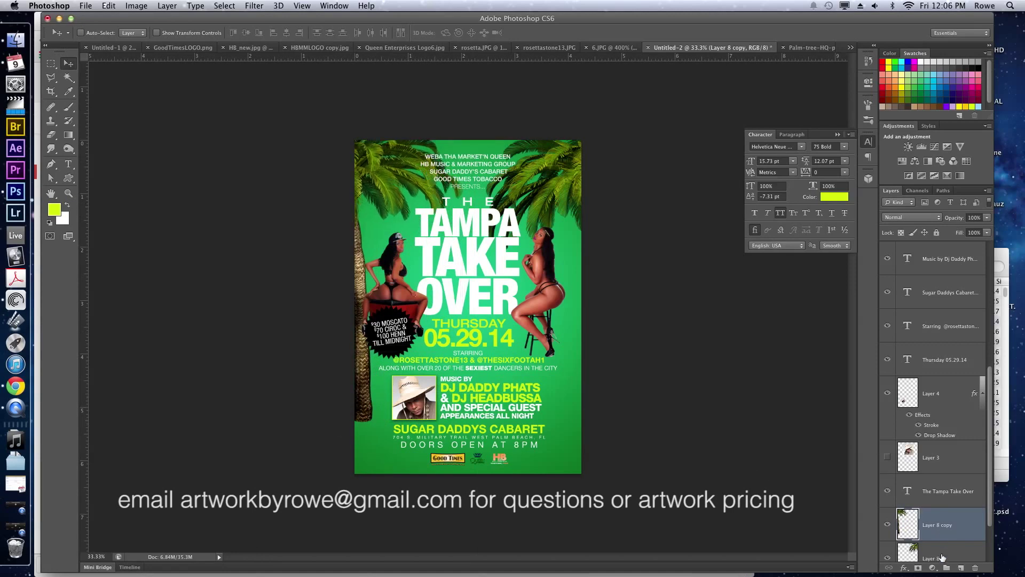
pyautogui.click(919, 568)
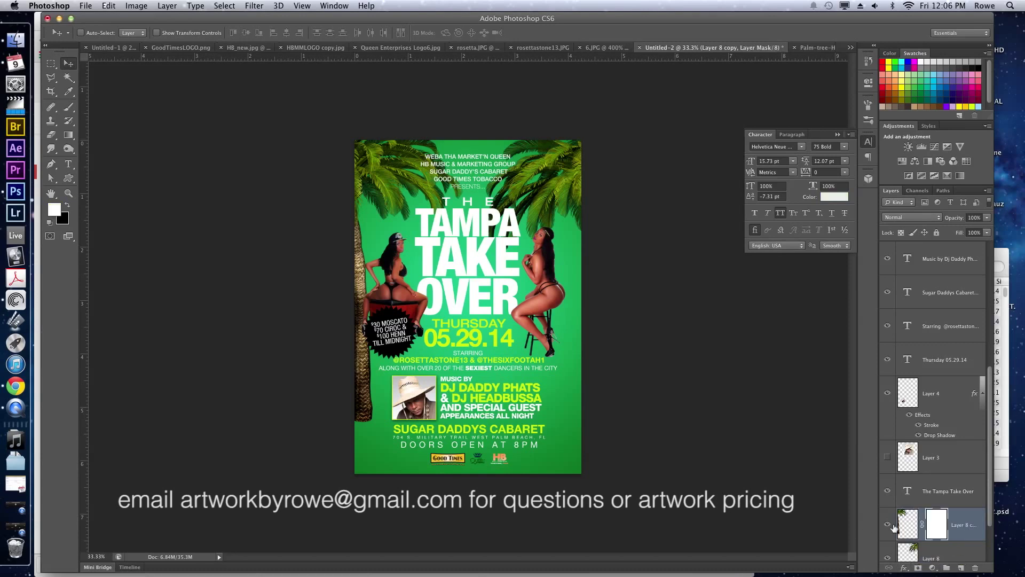
# Draw a black gradient on the palm copy's mask so the left trunk fades toward the bottom.
pyautogui.click(70, 135)
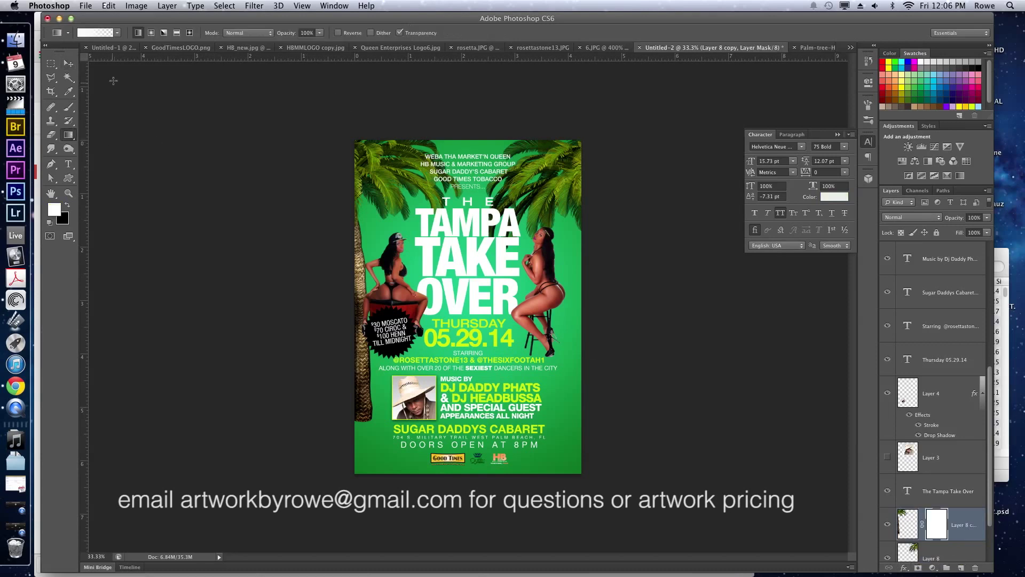
pyautogui.click(119, 33)
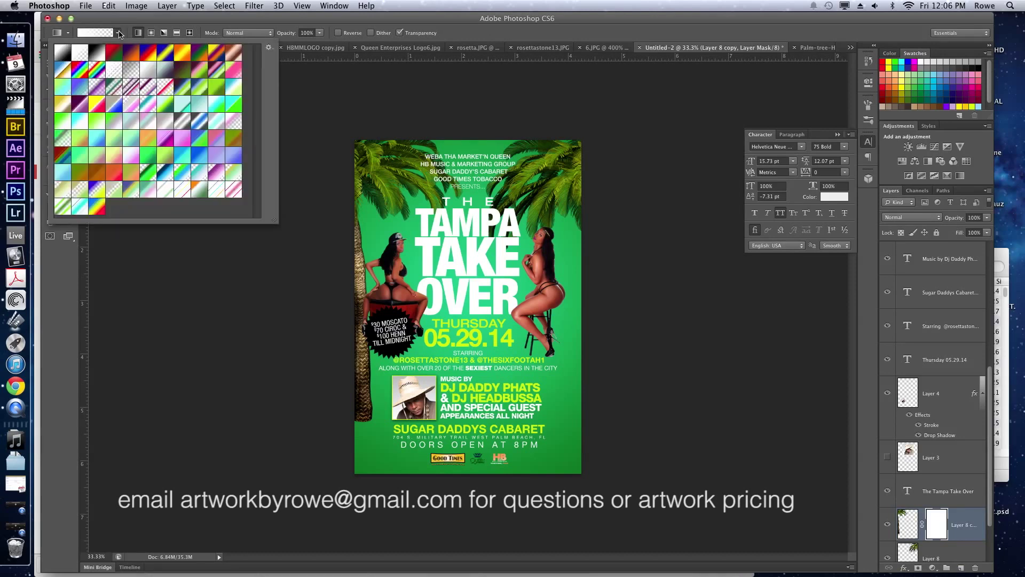
pyautogui.click(119, 34)
pyautogui.click(67, 205)
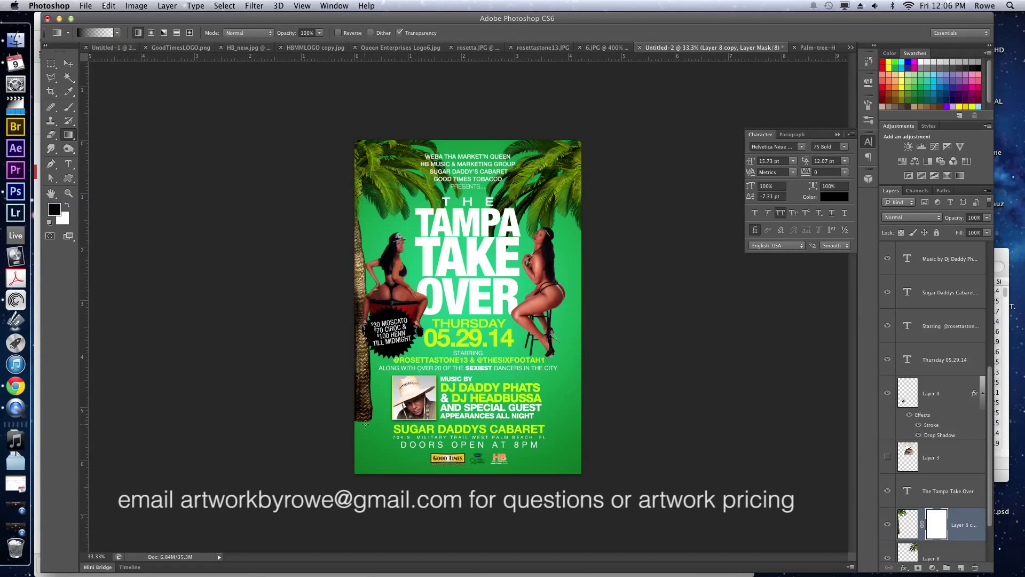
pyautogui.moveTo(365, 411); pyautogui.dragTo(364, 323)
pyautogui.moveTo(365, 224); pyautogui.dragTo(365, 221)
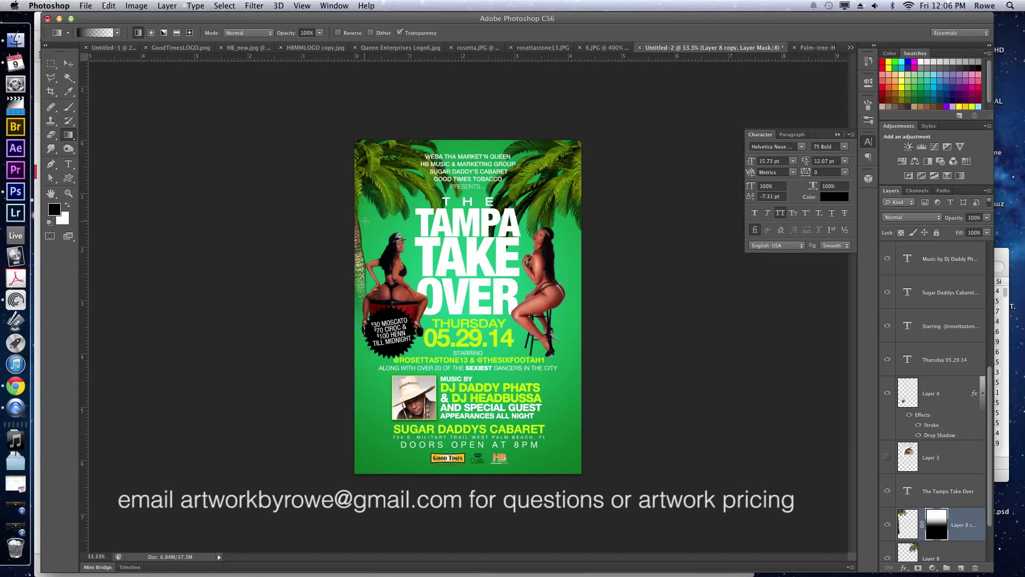
pyautogui.press('v')
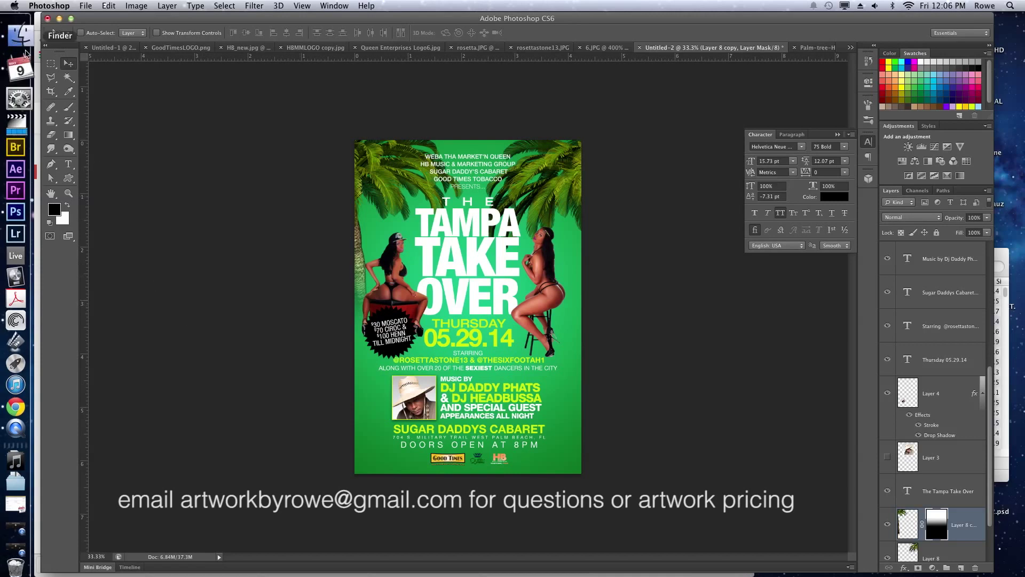
# Unzip Tropical Backgrounds.zip and open its Beaches 2 folder.
pyautogui.click(16, 41)
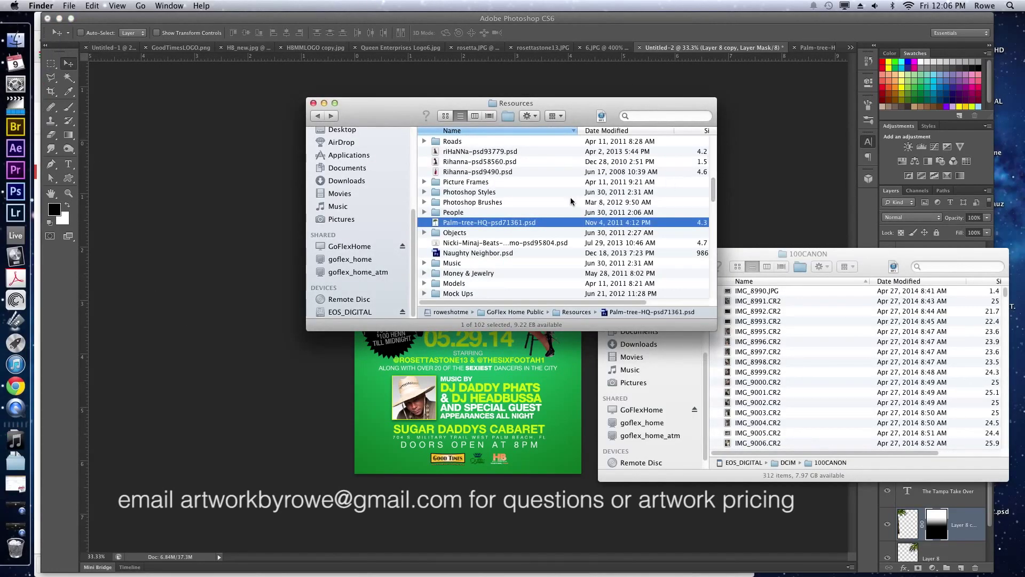
pyautogui.scroll(-2, 570, 202)
pyautogui.scroll(7, 496, 239)
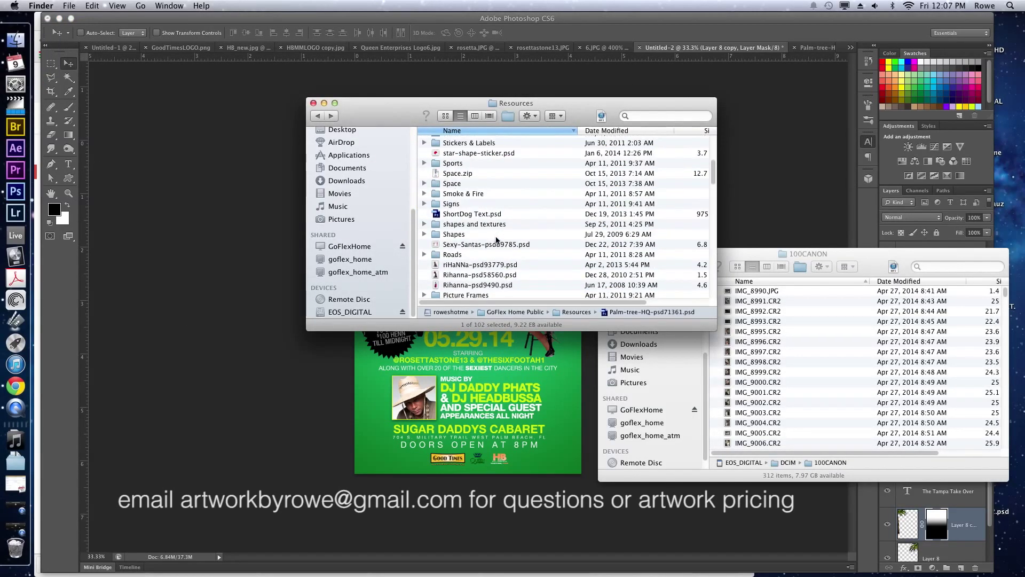
pyautogui.scroll(5, 496, 240)
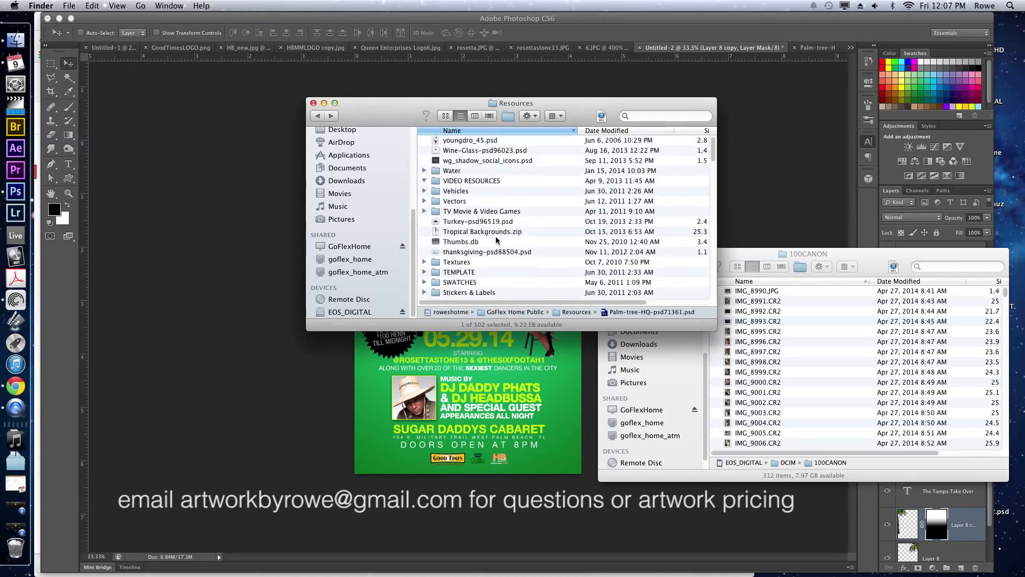
pyautogui.scroll(-1, 496, 239)
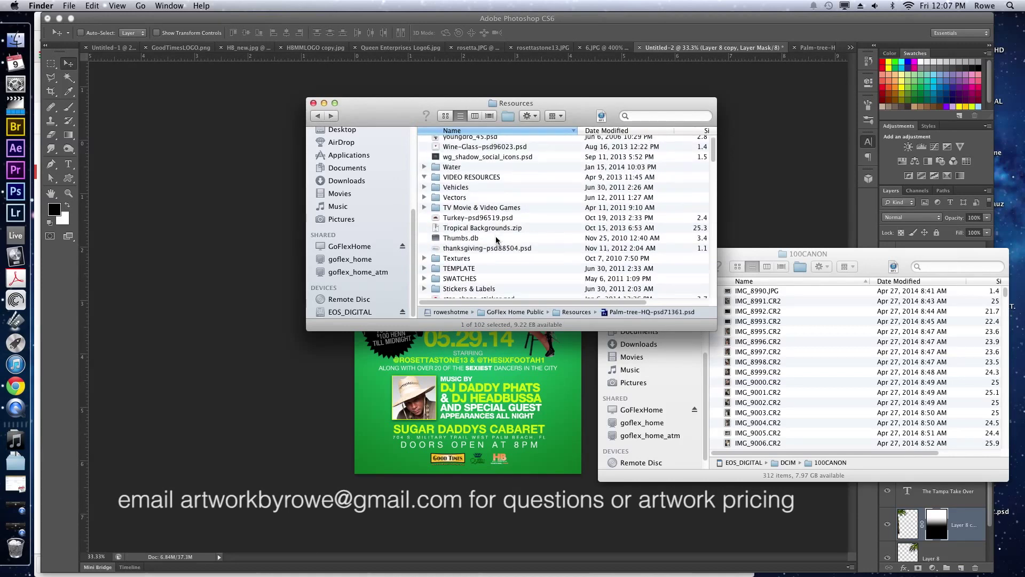
pyautogui.doubleClick(497, 231)
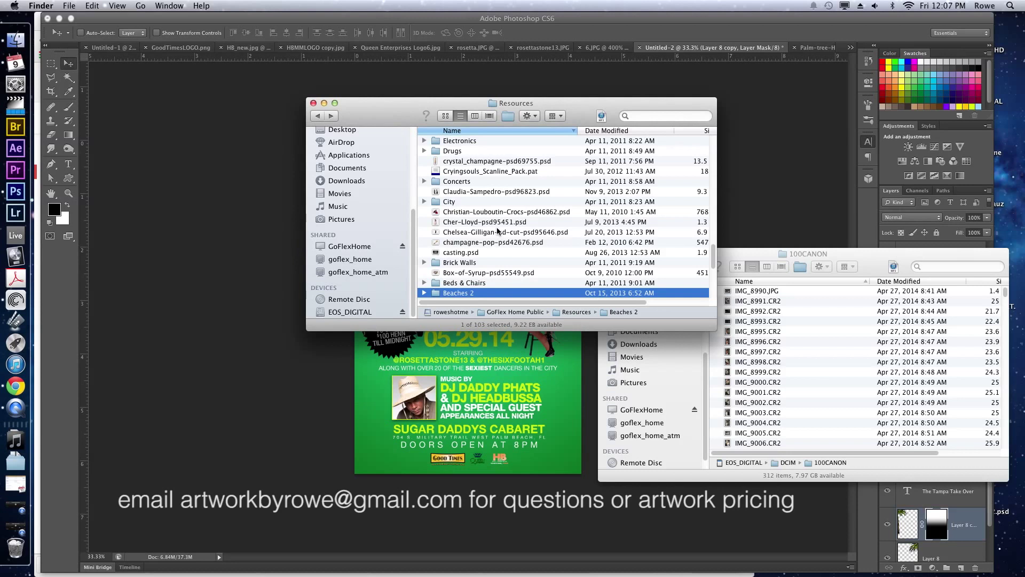
pyautogui.scroll(-5, 497, 231)
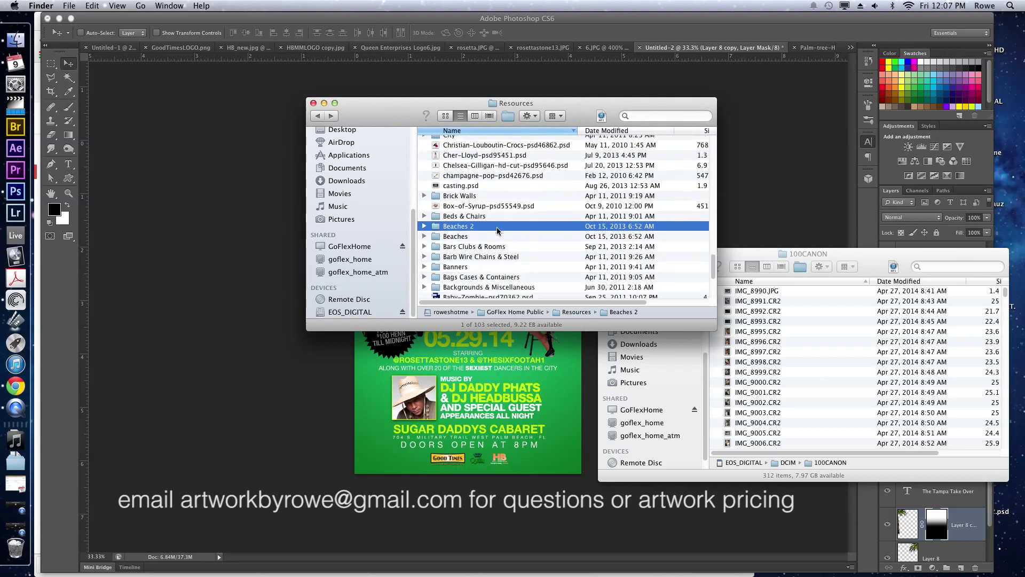
pyautogui.doubleClick(496, 230)
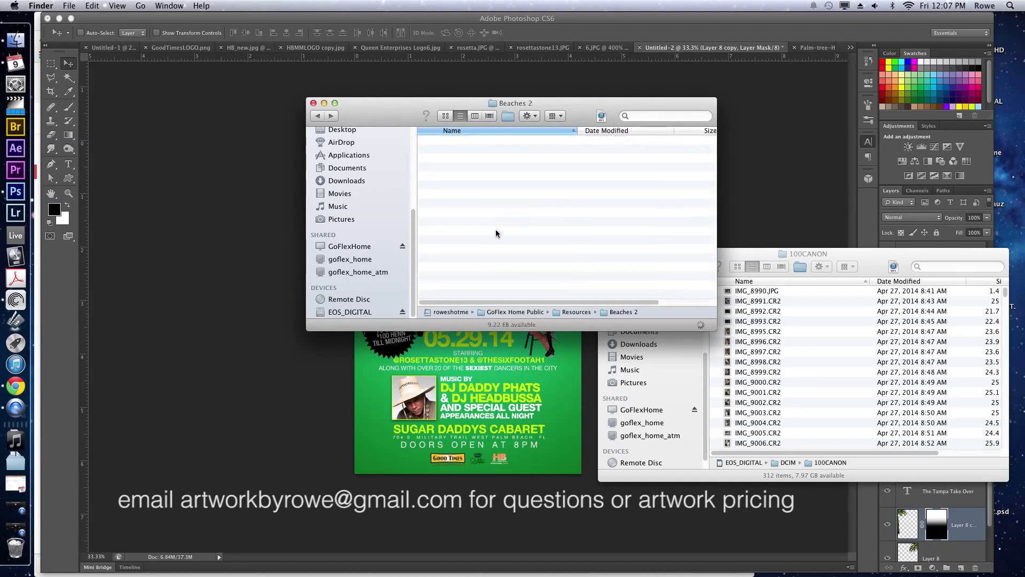
# Quick Look through the beach images, stopping at the beachimg17.jpg sunset.
pyautogui.click(477, 140)
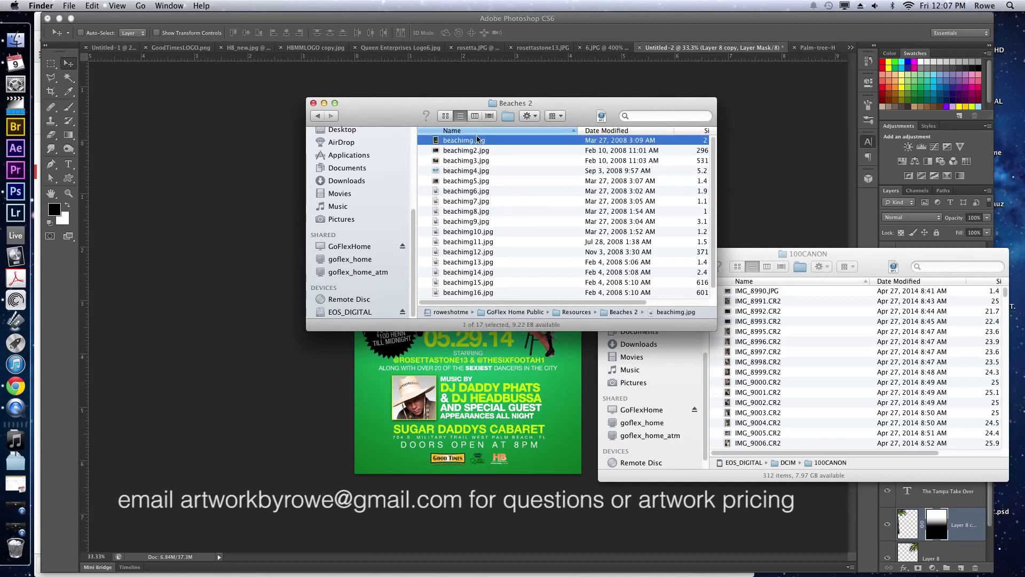
pyautogui.press('space')
pyautogui.press('Down')
pyautogui.press('Down')
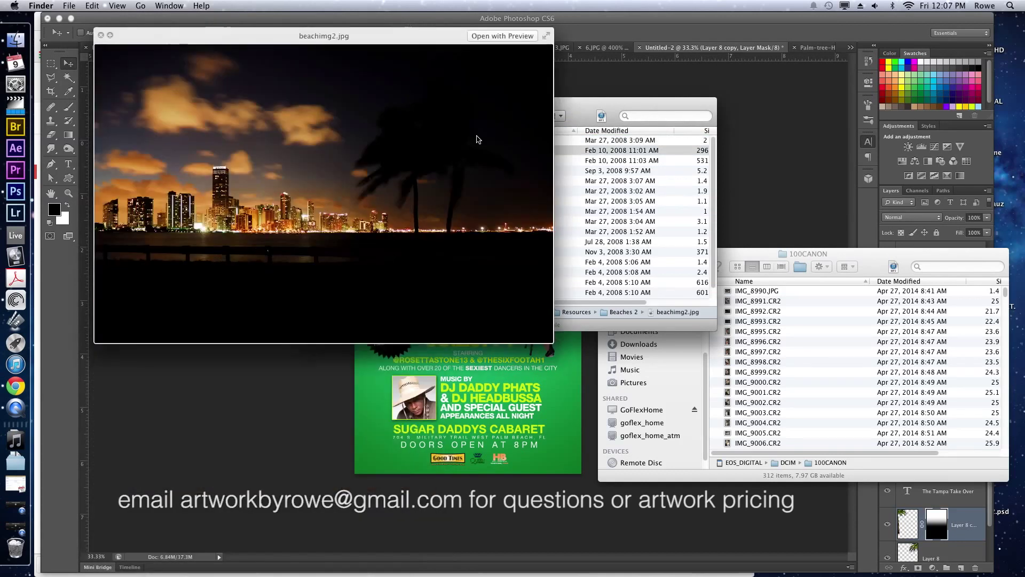
pyautogui.press('Down')
pyautogui.press('Down')
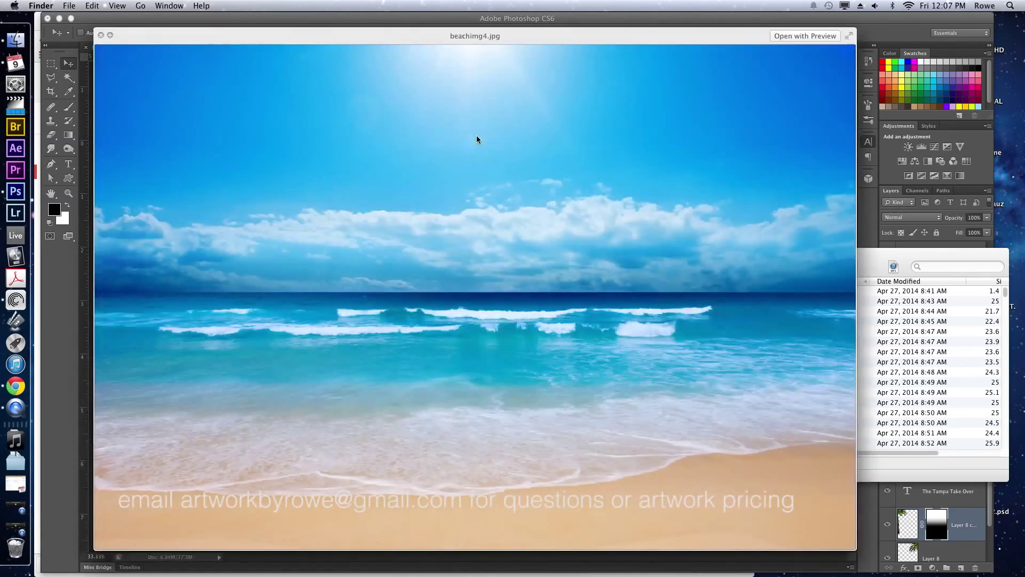
pyautogui.press('Down')
pyautogui.press('Down')
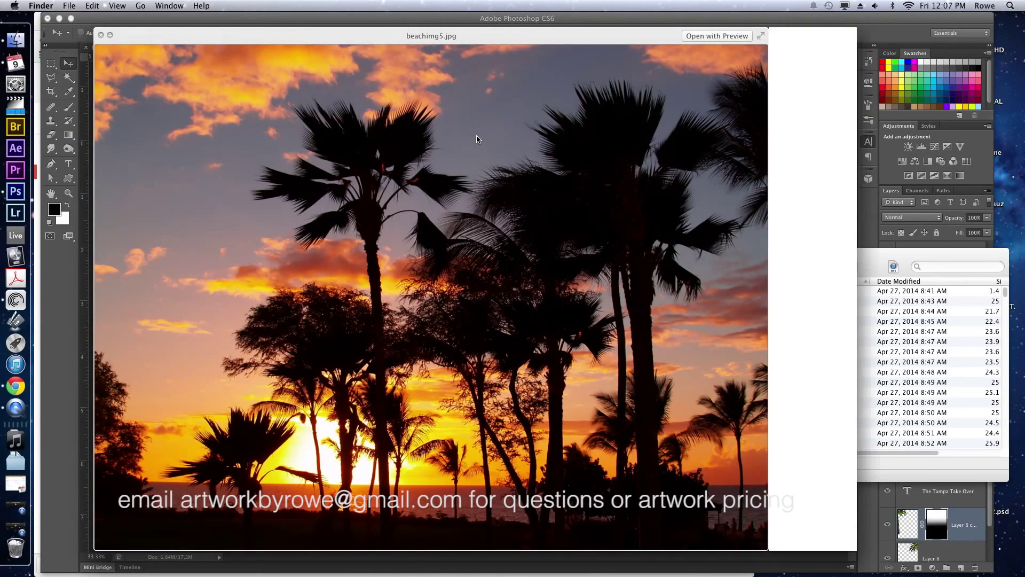
pyautogui.press('Down')
pyautogui.press('Down')
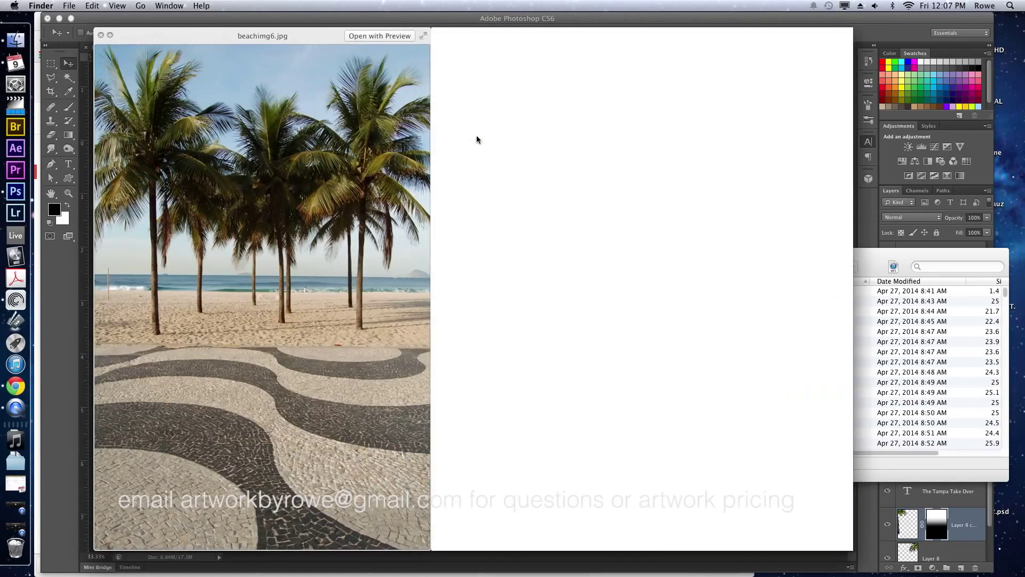
pyautogui.press('Down')
pyautogui.press('Down')
pyautogui.press('Down')
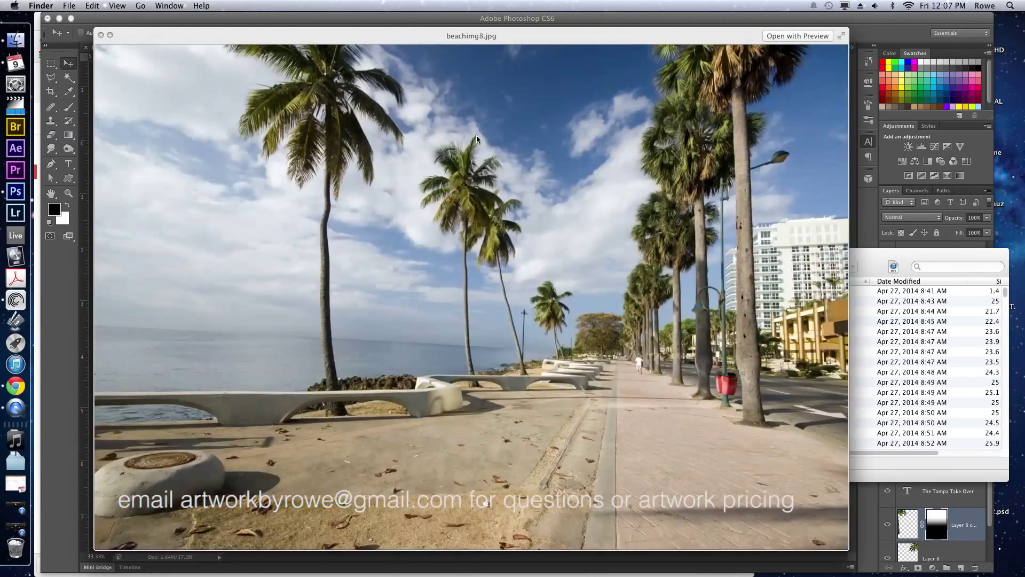
pyautogui.press('Down')
pyautogui.press('Down')
pyautogui.press('Down')
pyautogui.press('Down')
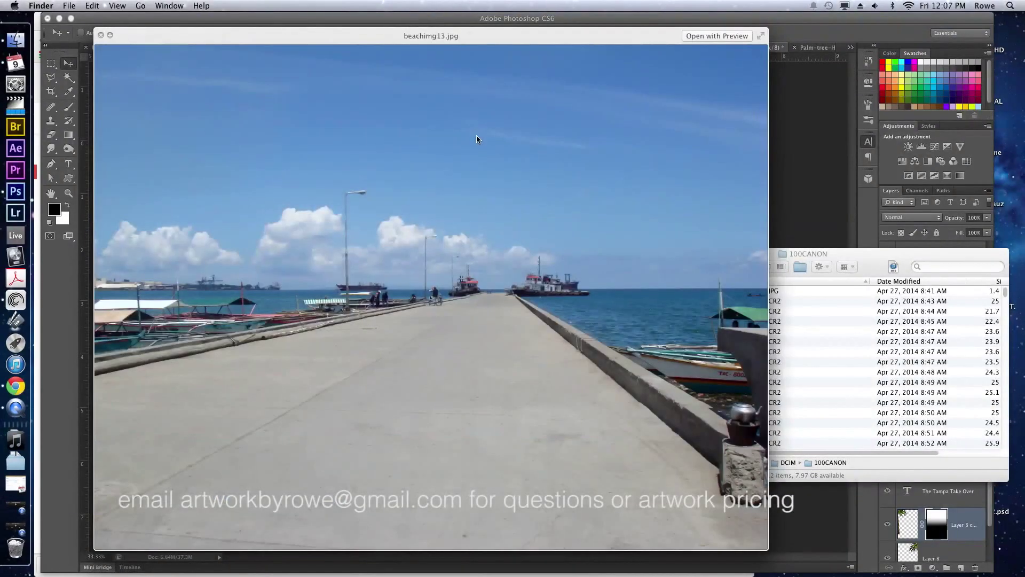
pyautogui.press('Down')
pyautogui.press('Down')
pyautogui.press('Down')
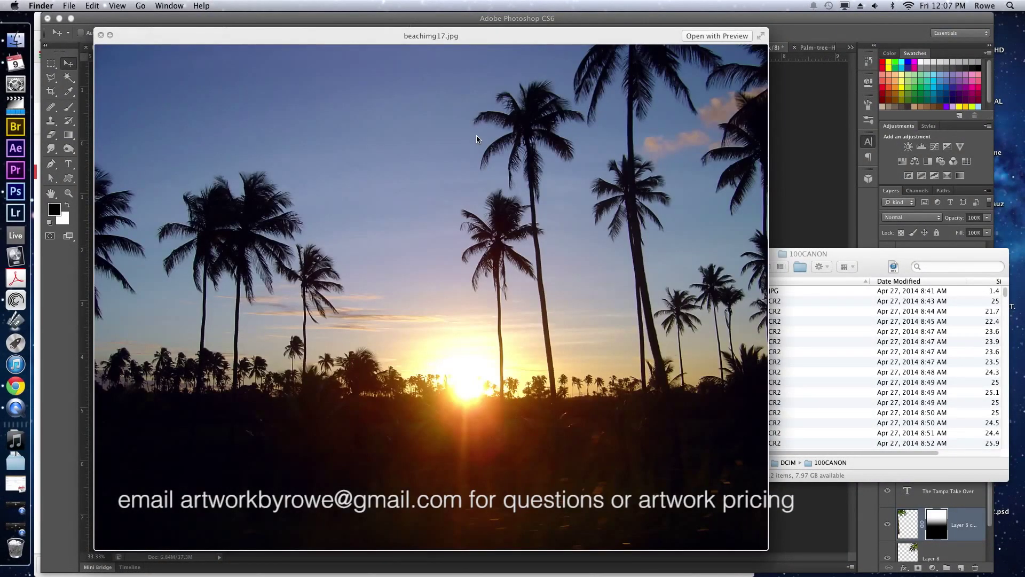
pyautogui.press('space')
# Place beachimg17.jpg onto the flyer and stack its layer just above Layer 0.
pyautogui.moveTo(482, 293); pyautogui.dragTo(476, 369)
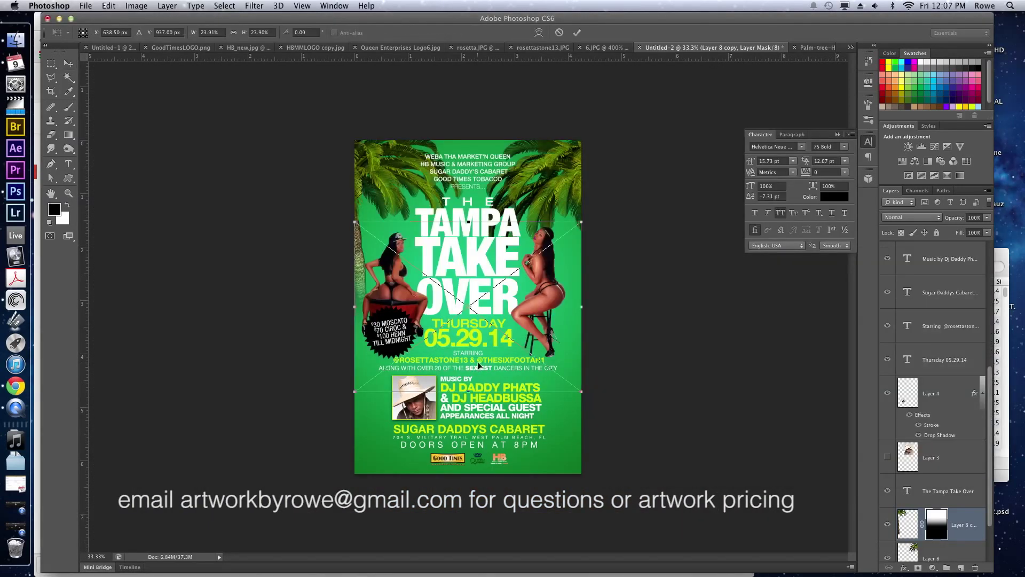
pyautogui.press('Return')
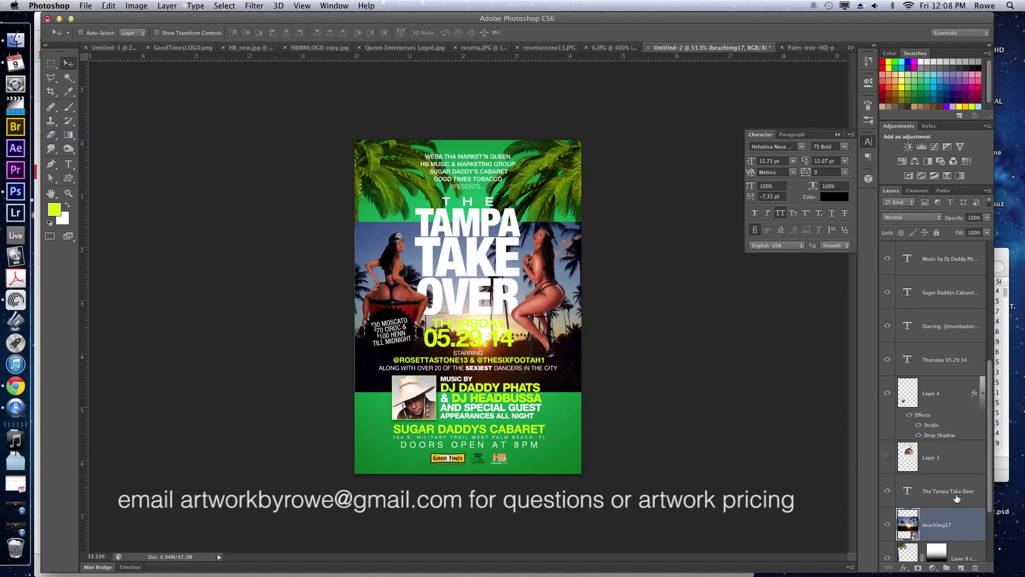
pyautogui.scroll(-3, 953, 497)
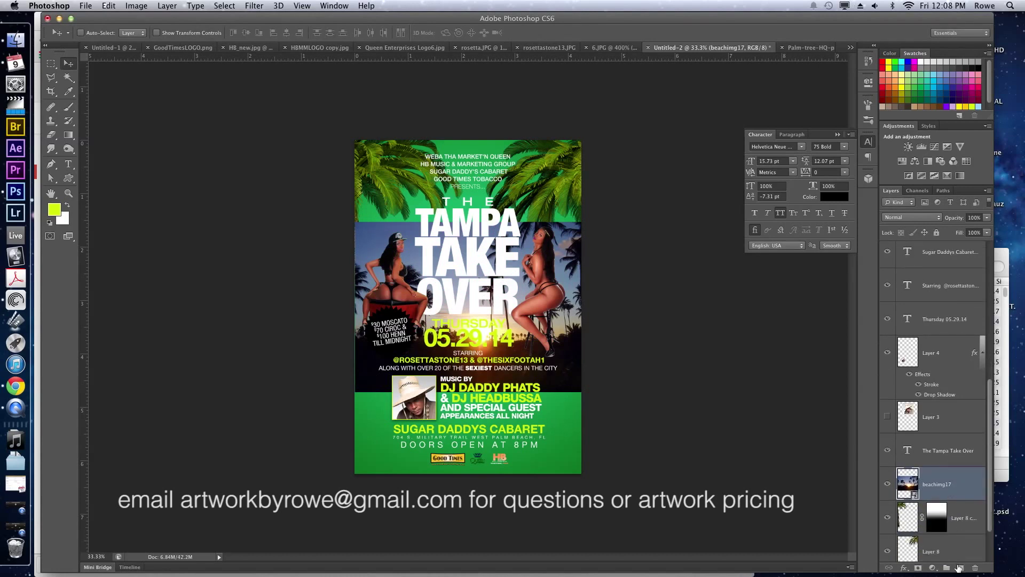
pyautogui.moveTo(959, 567); pyautogui.dragTo(953, 558)
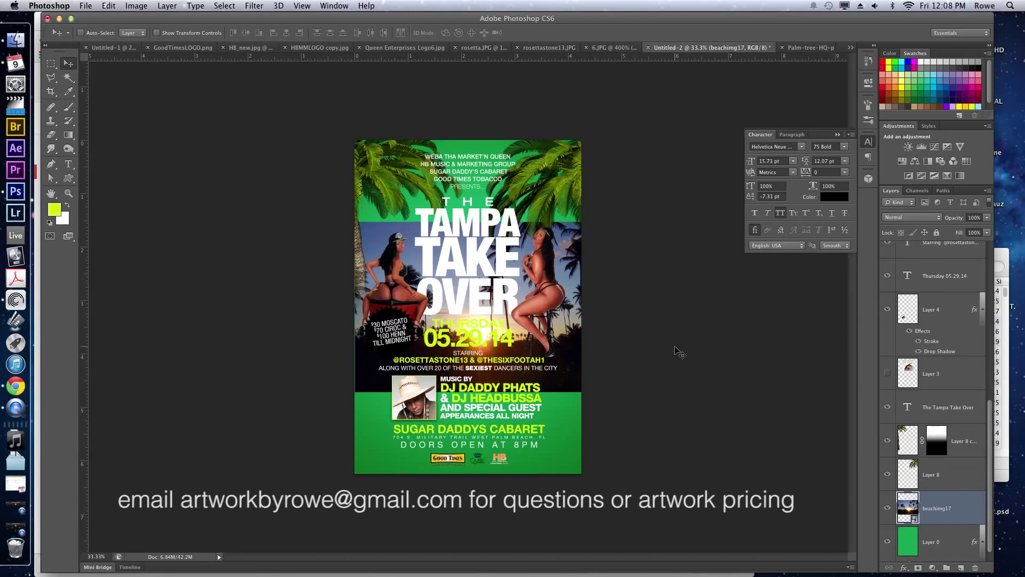
pyautogui.moveTo(659, 367); pyautogui.dragTo(658, 244)
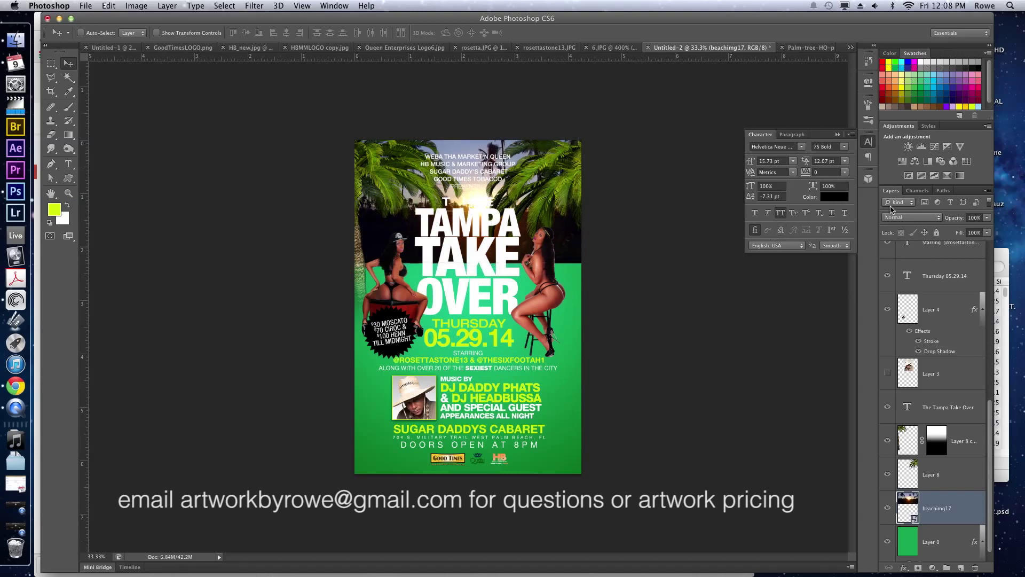
# Blend the beach photo with Multiply and move it toward the flyer's bottom.
pyautogui.click(917, 218)
pyautogui.click(912, 243)
pyautogui.moveTo(614, 254); pyautogui.dragTo(604, 480)
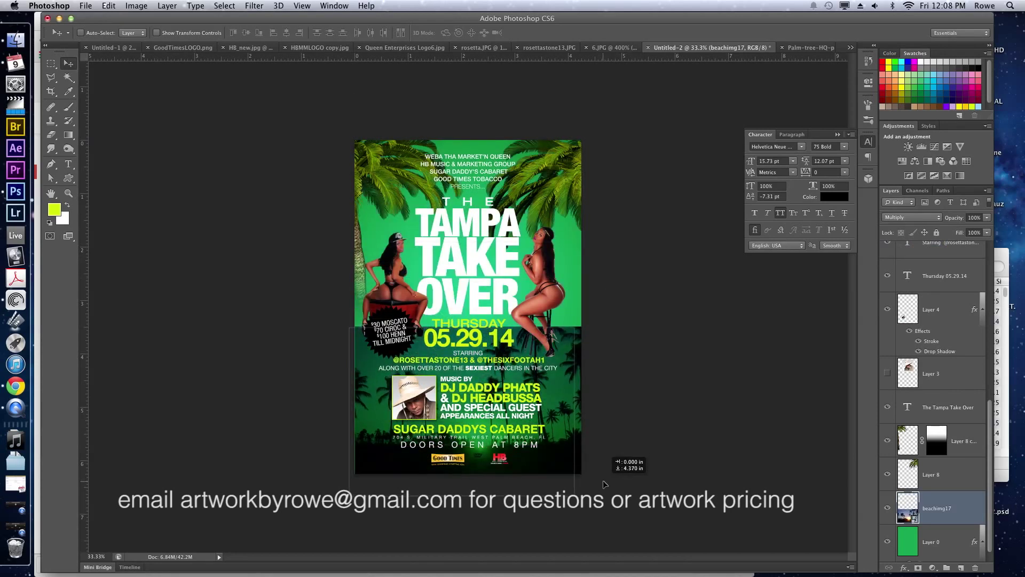
# Add a gradient layer mask fading the beach photo in at the flyer's bottom.
pyautogui.click(917, 568)
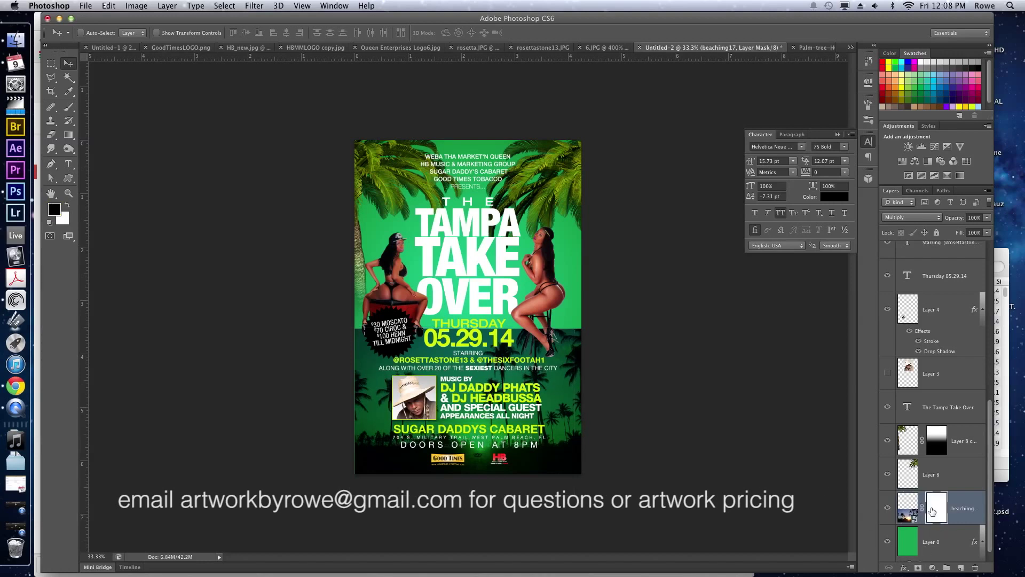
pyautogui.press('g')
pyautogui.moveTo(492, 329); pyautogui.dragTo(492, 392)
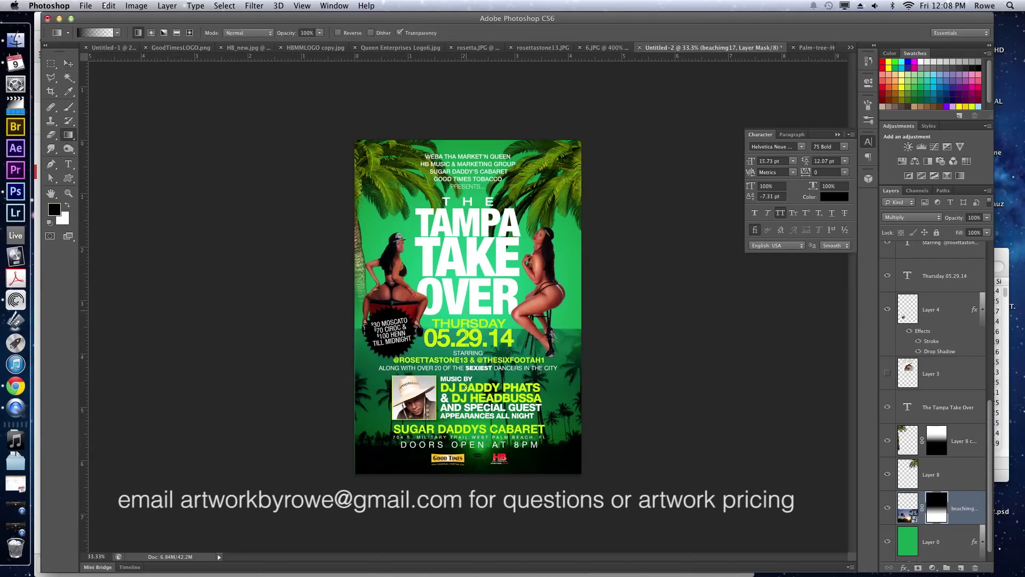
pyautogui.press('v')
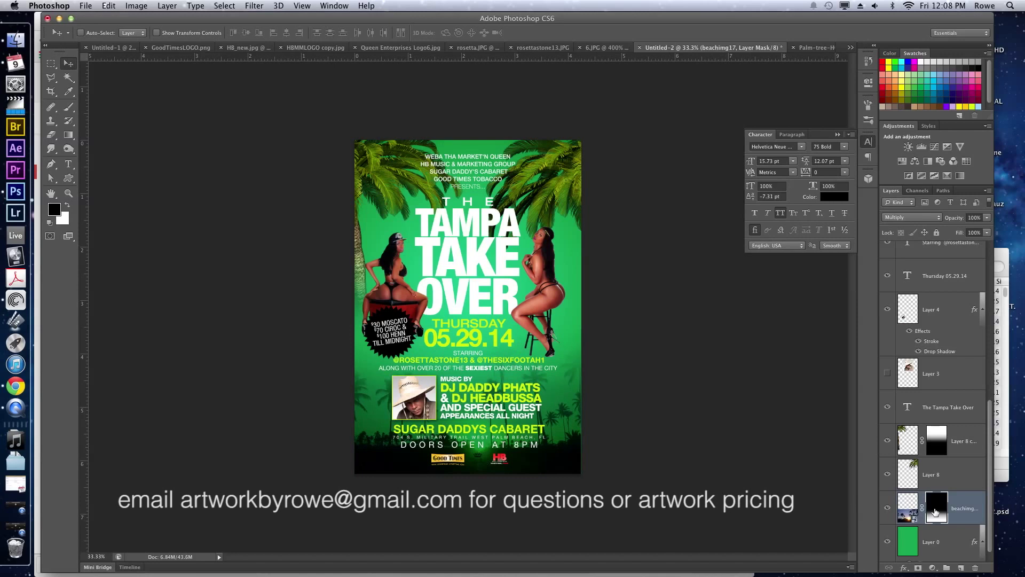
# Scale the beach photo proportionally to 67.91%, raise it, and delete its layer mask.
pyautogui.click(911, 510)
pyautogui.press('super+t')
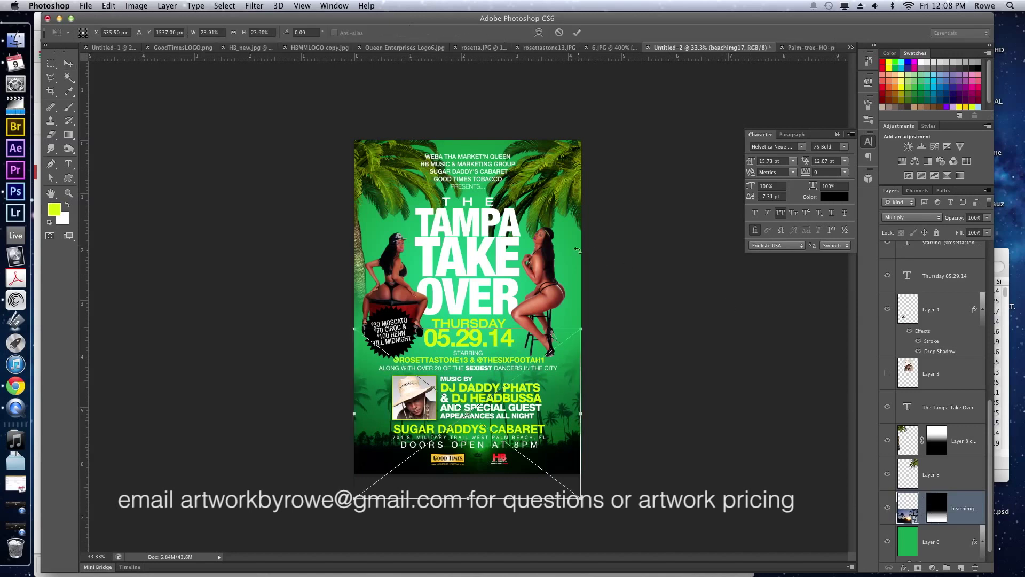
pyautogui.click(233, 32)
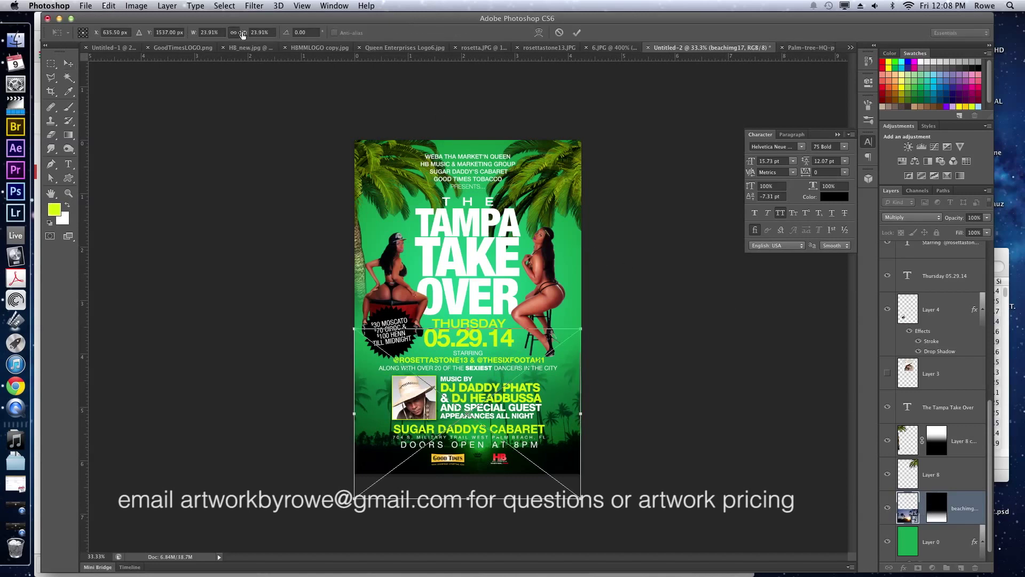
pyautogui.moveTo(245, 33); pyautogui.dragTo(270, 44)
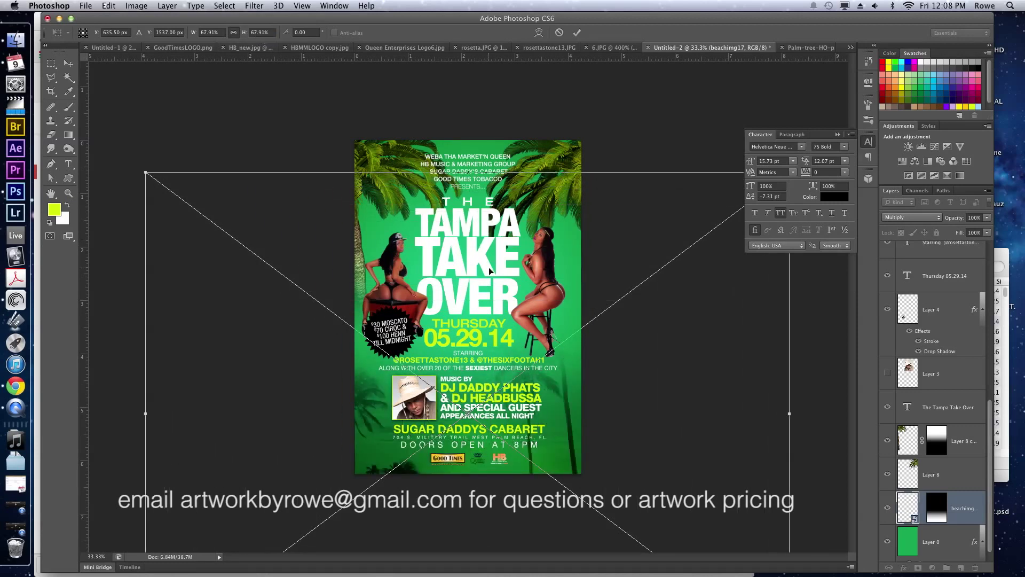
pyautogui.moveTo(499, 289); pyautogui.dragTo(497, 191)
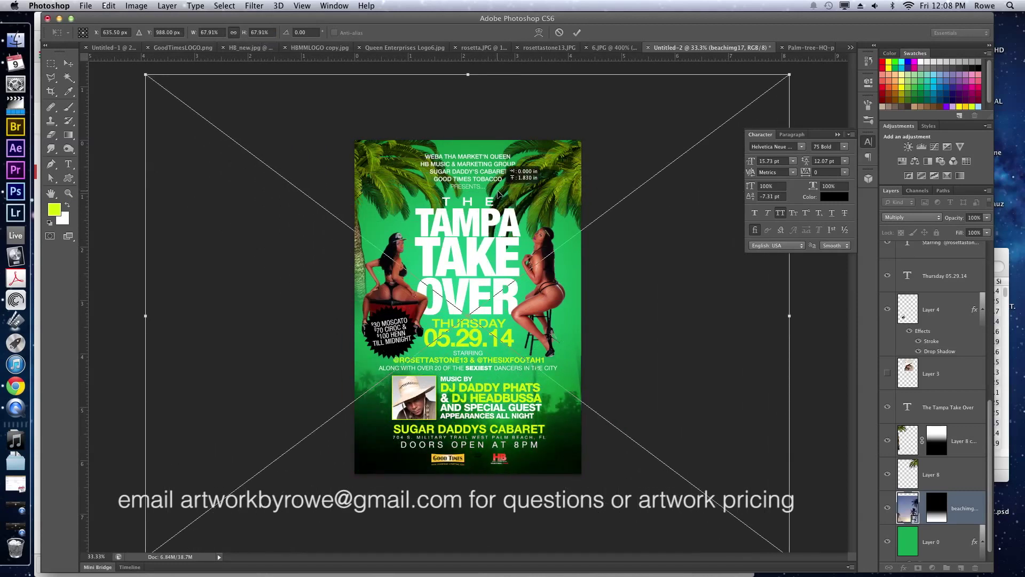
pyautogui.press('Return')
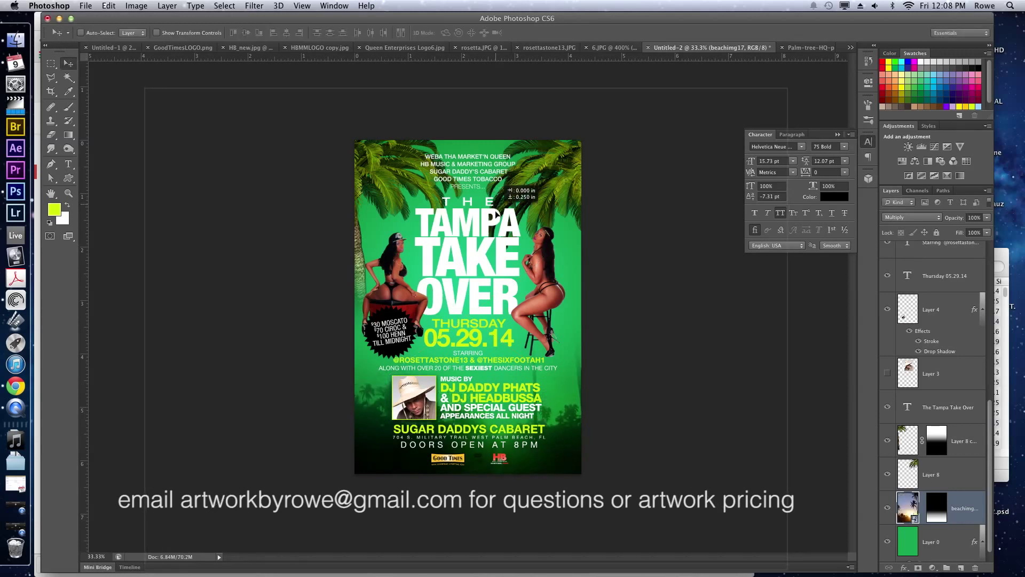
pyautogui.rightClick(940, 515)
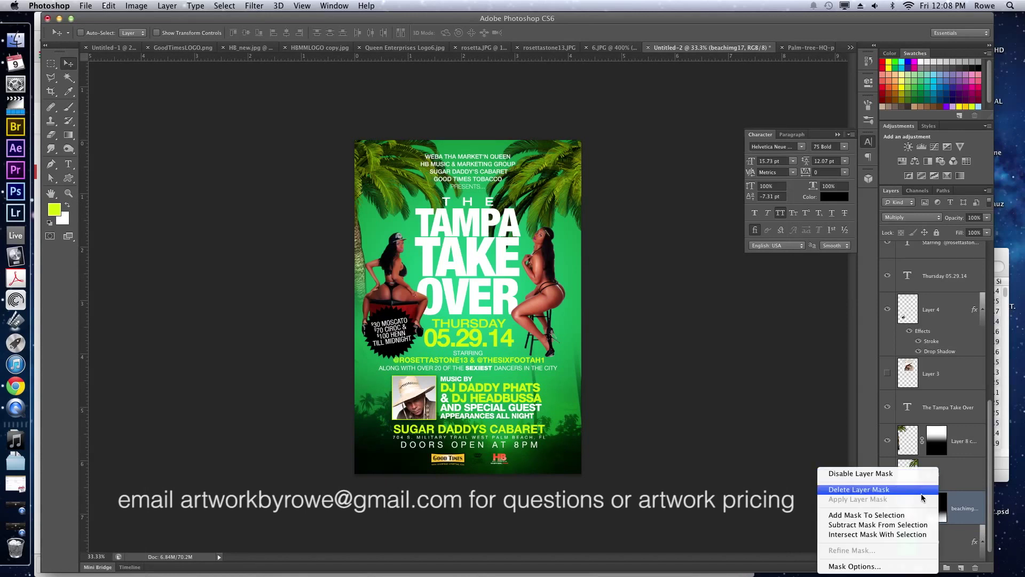
pyautogui.click(923, 489)
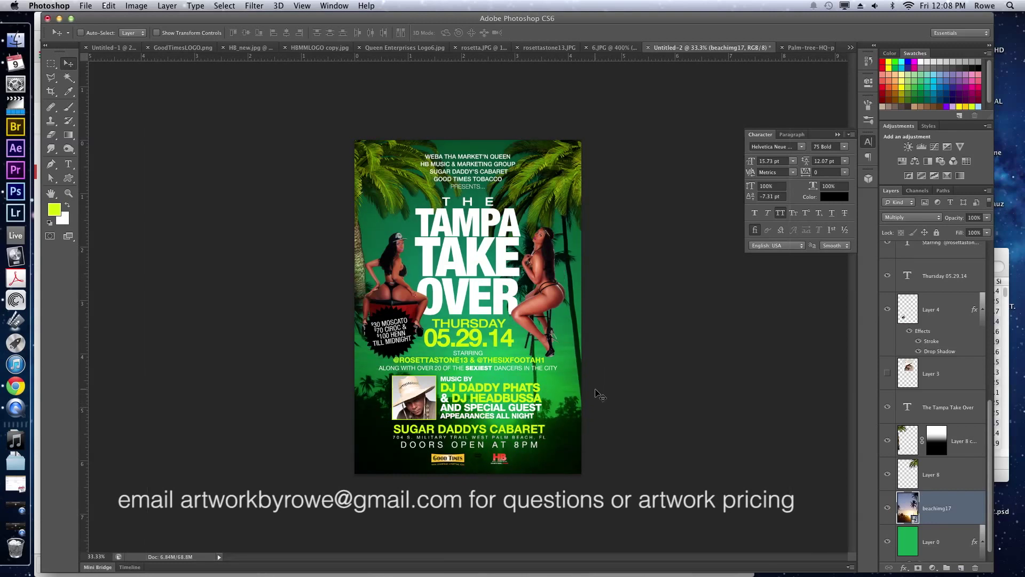
# Select TAMPA in the title and set it in the ManusTrial script font.
pyautogui.press('t')
pyautogui.click(465, 224)
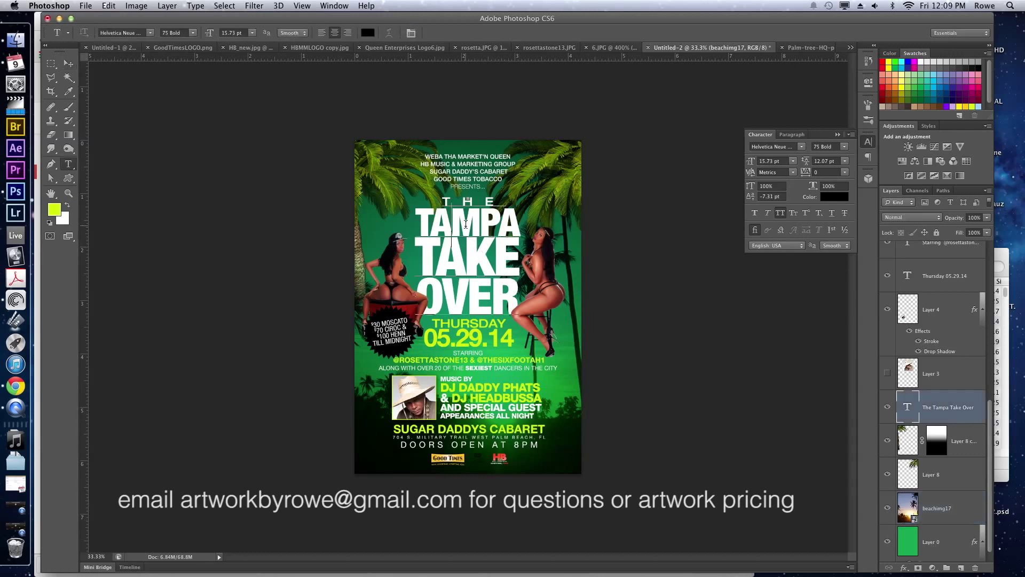
pyautogui.press('super+a')
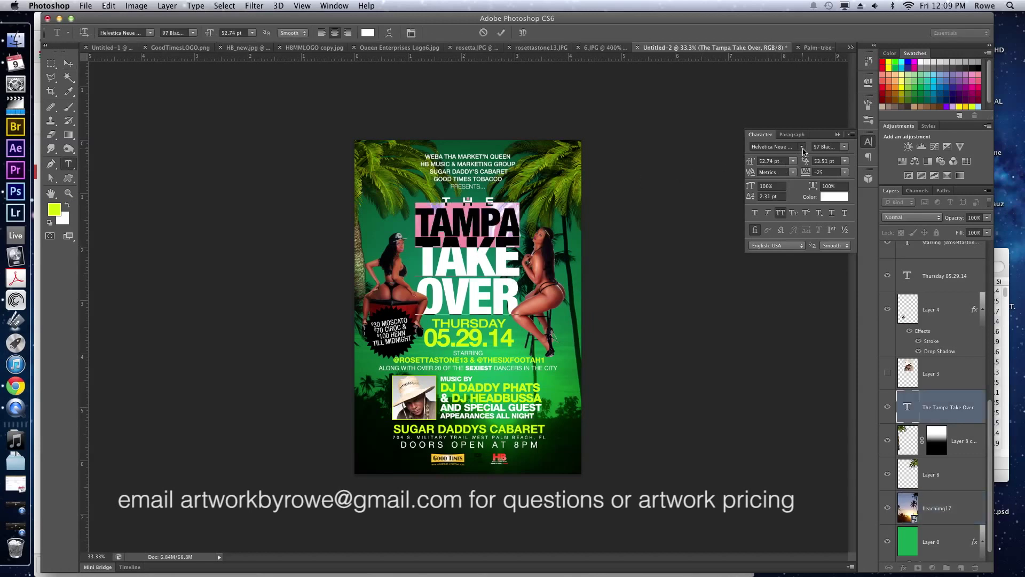
pyautogui.click(801, 146)
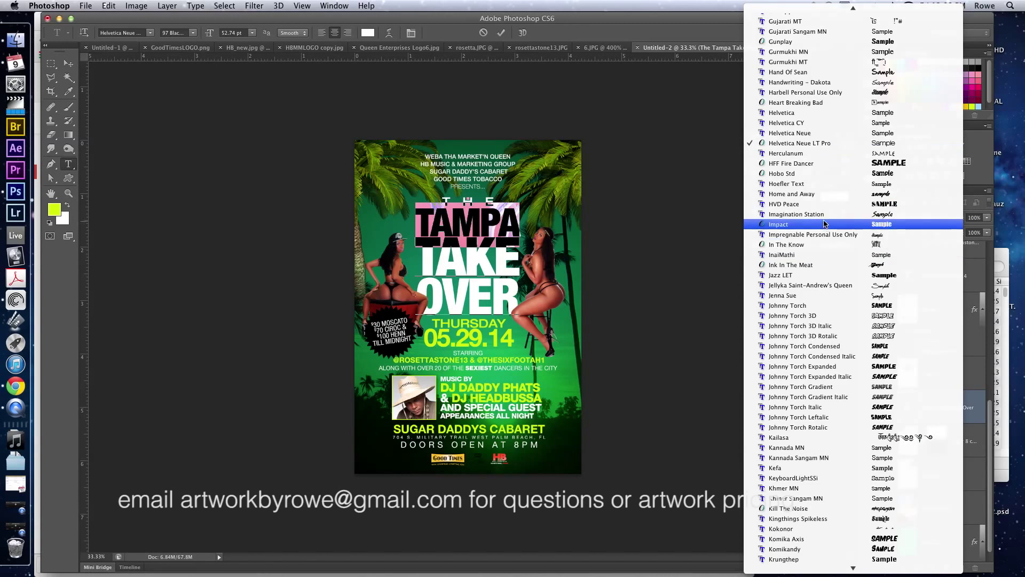
pyautogui.press('Escape')
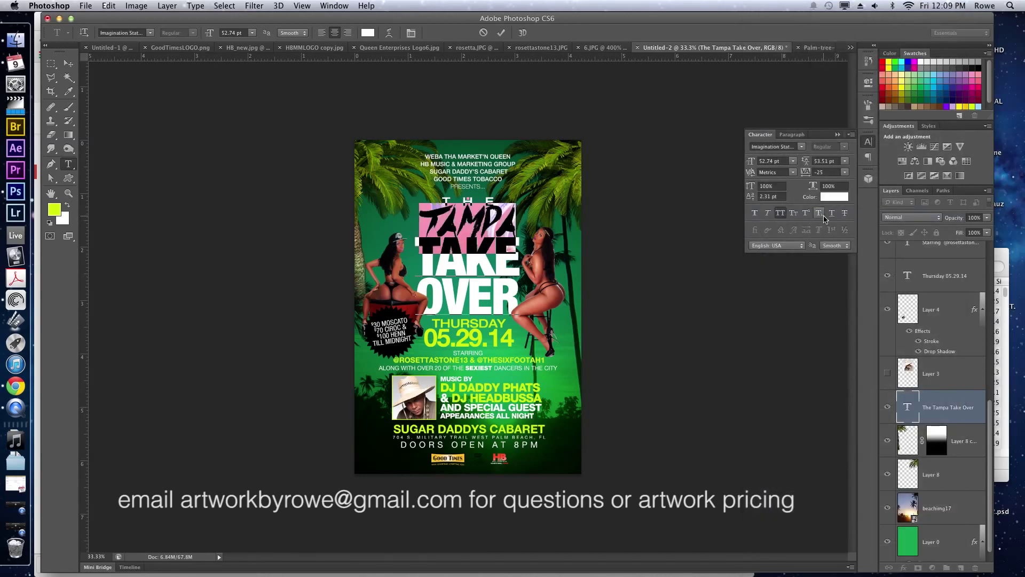
pyautogui.click(800, 147)
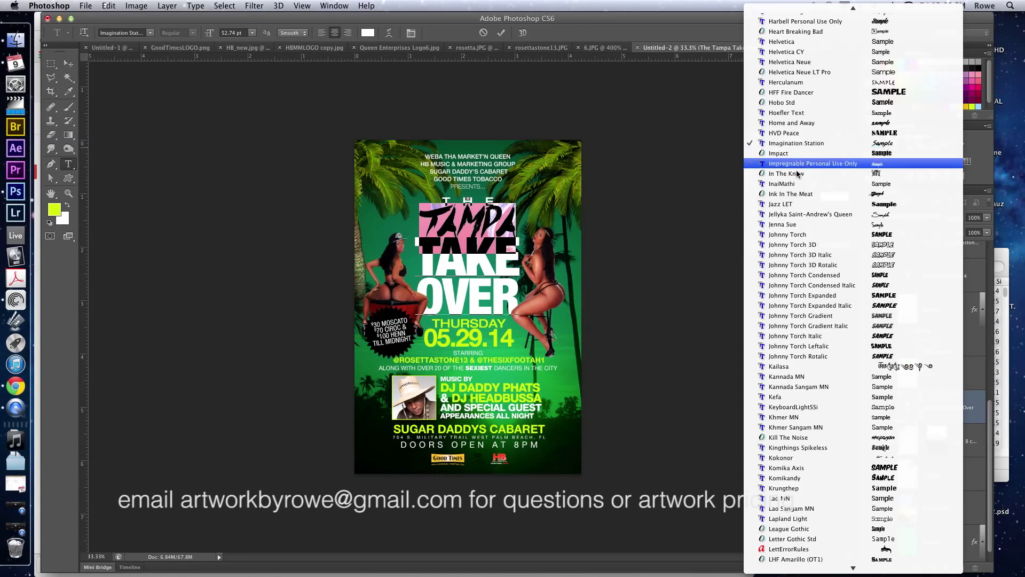
pyautogui.scroll(-10, 816, 228)
pyautogui.scroll(-7, 815, 229)
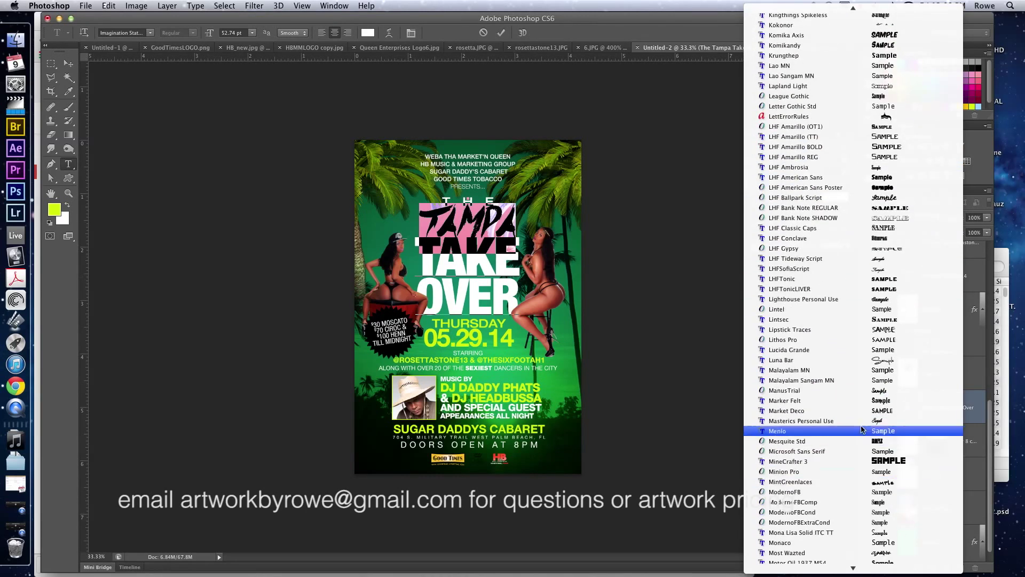
pyautogui.press('Escape')
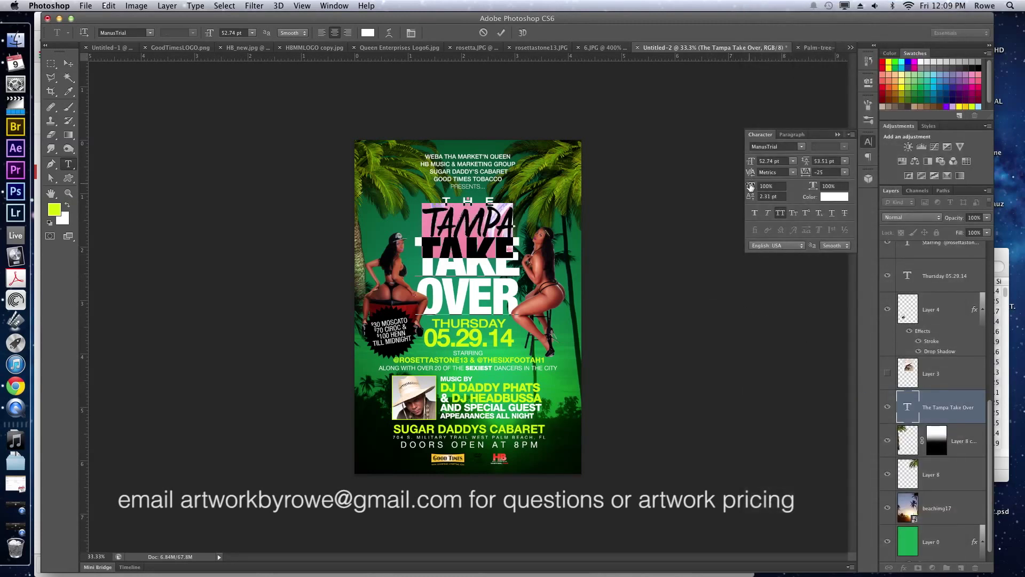
# Enlarge TAMPA to 64.74 pt and colour it the date's yellow-green (d2ff00).
pyautogui.moveTo(753, 165); pyautogui.dragTo(759, 167)
pyautogui.click(834, 197)
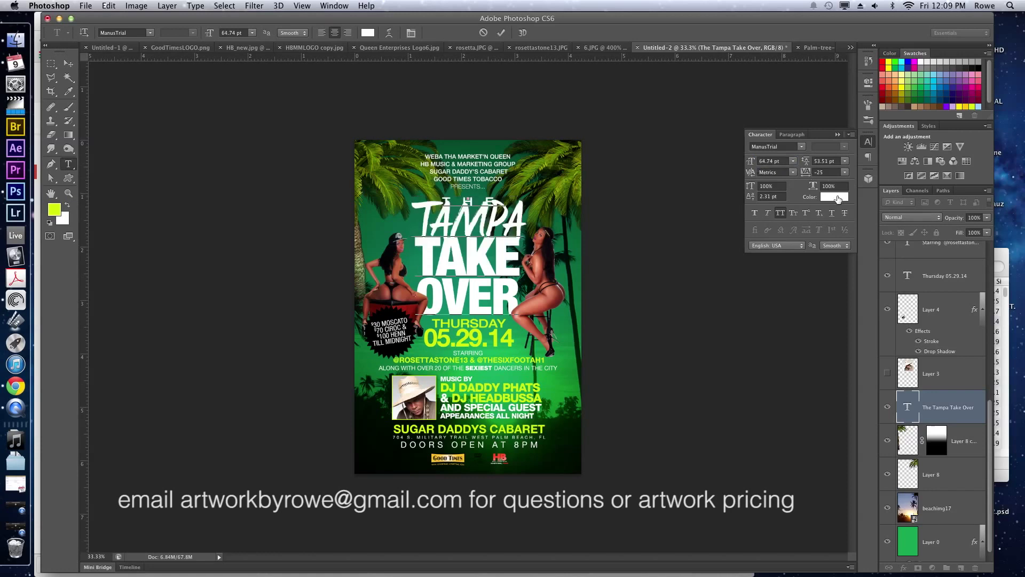
pyautogui.click(480, 334)
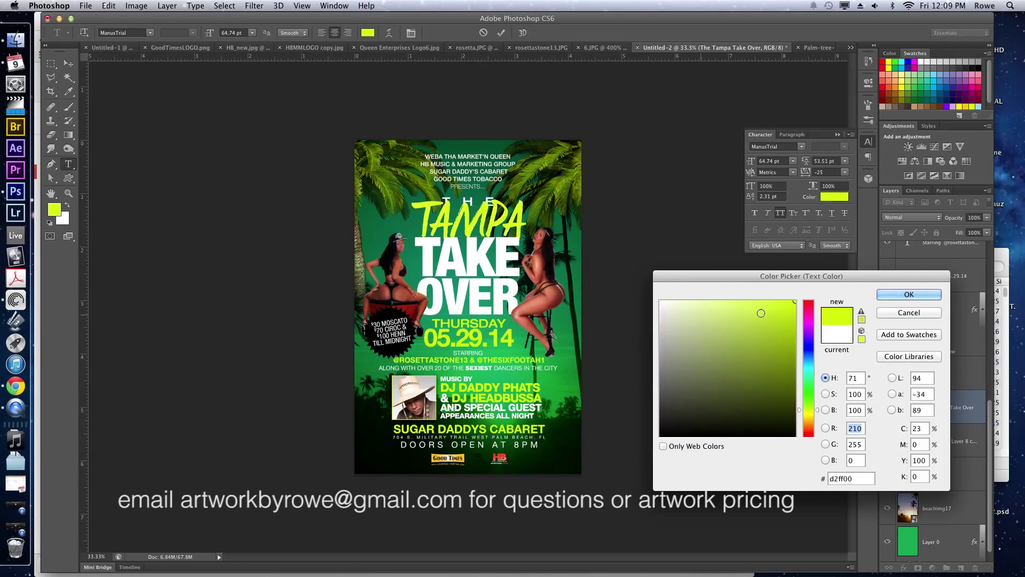
pyautogui.click(910, 294)
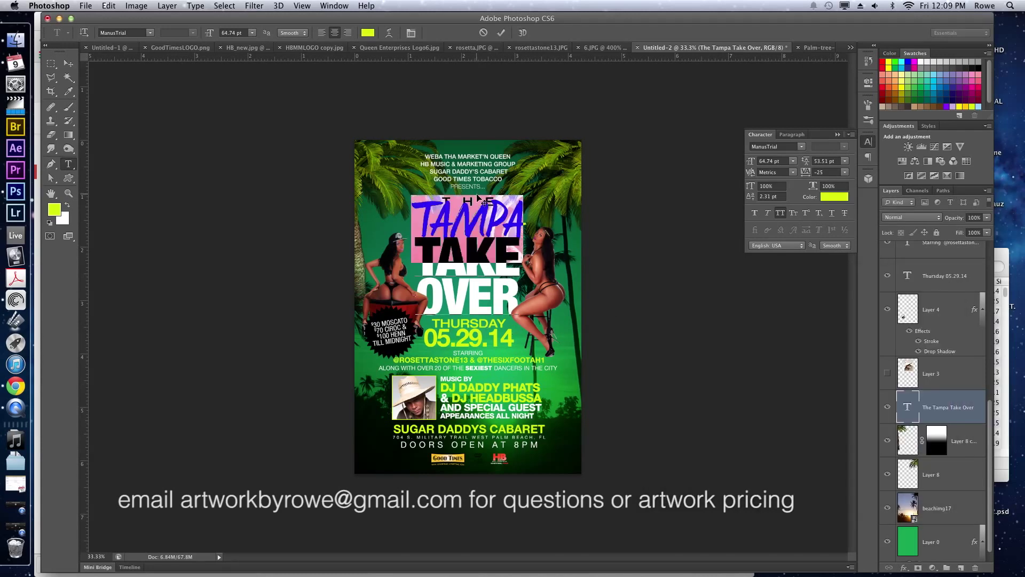
pyautogui.click(478, 197)
# Select the word THE and adjust its baseline shift to raise it.
pyautogui.press('super+a')
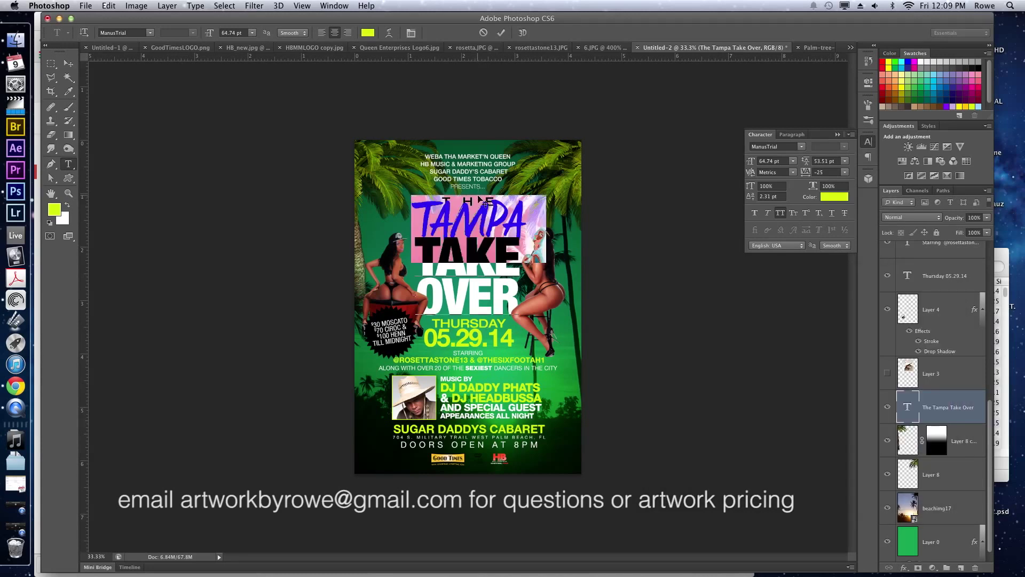
pyautogui.press('Left')
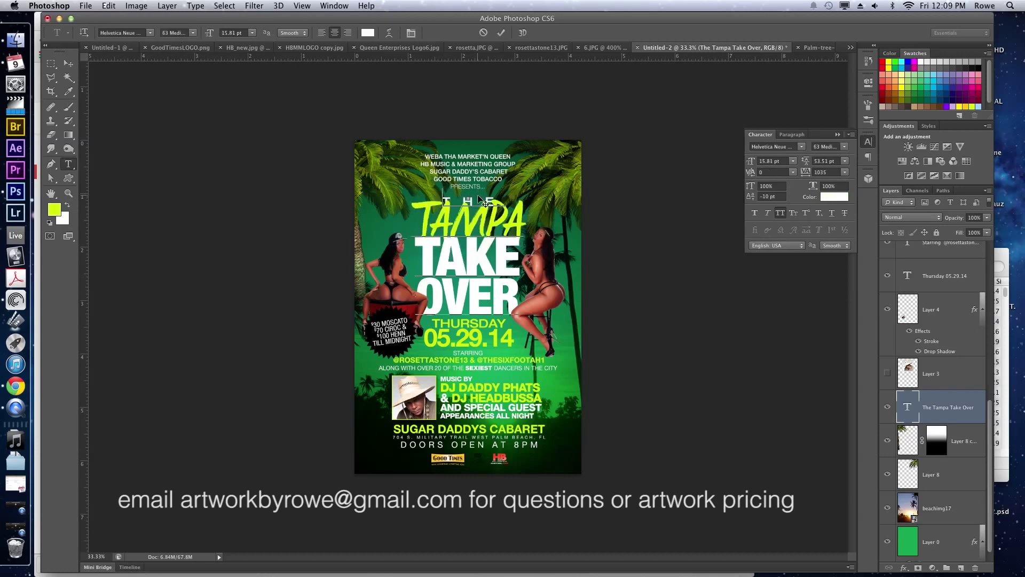
pyautogui.hotkey('shift', 'Right')
pyautogui.hotkey('shift', 'Right')
pyautogui.hotkey('shift', 'Right')
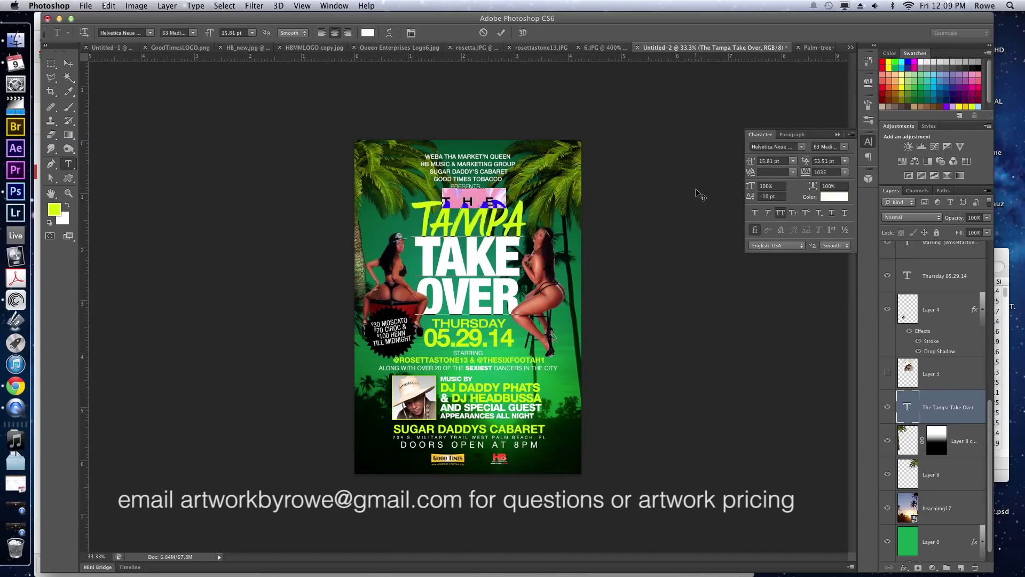
pyautogui.click(763, 196)
pyautogui.write('-5')
pyautogui.press('Return')
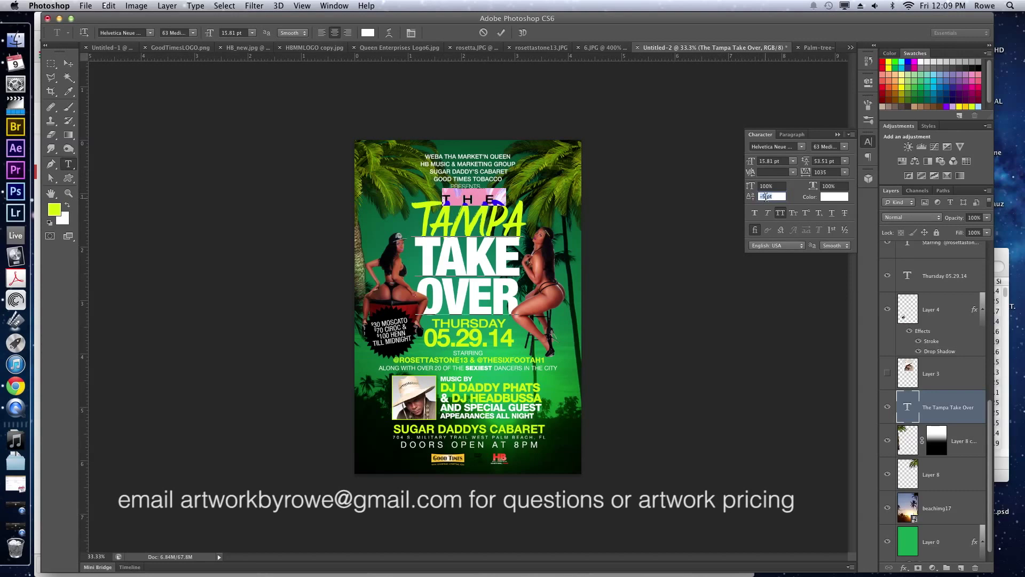
pyautogui.press('Up')
# Shrink THE to 9.81 pt with a -2 pt baseline shift and commit the title.
pyautogui.click(822, 172)
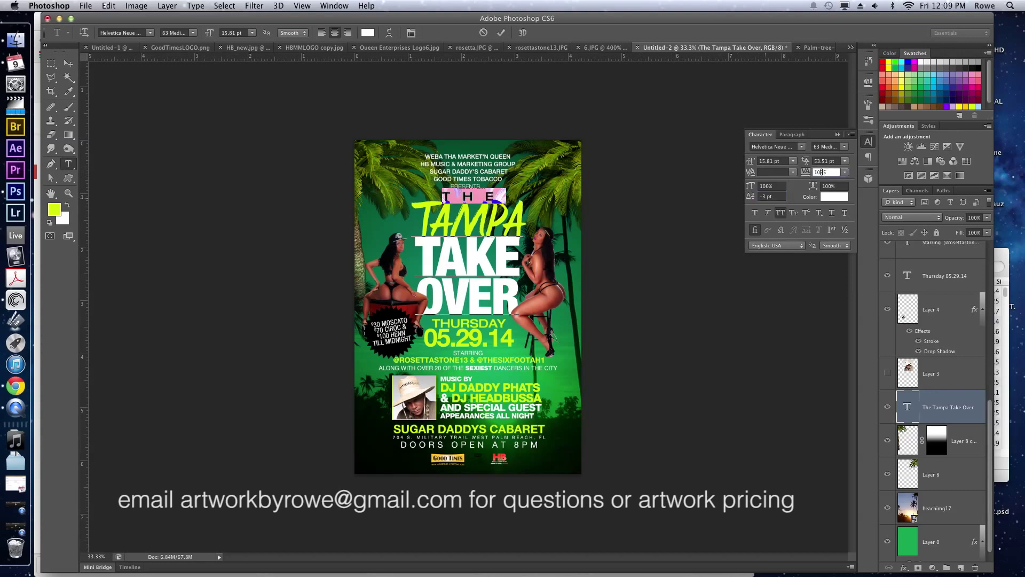
pyautogui.click(762, 162)
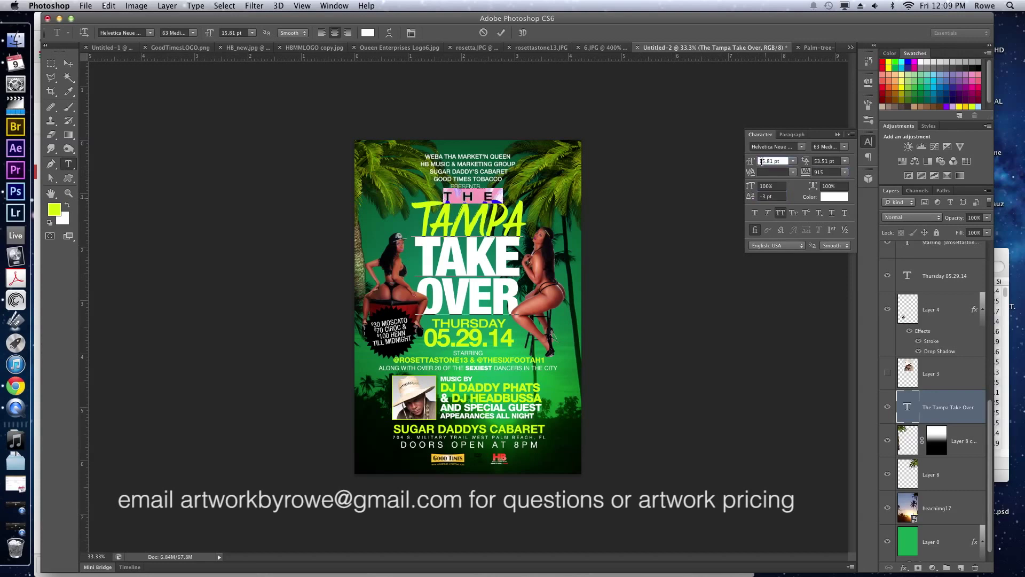
pyautogui.press('Down')
pyautogui.press('Down')
pyautogui.press('Down')
pyautogui.press('Down')
pyautogui.press('Down')
pyautogui.press('Down')
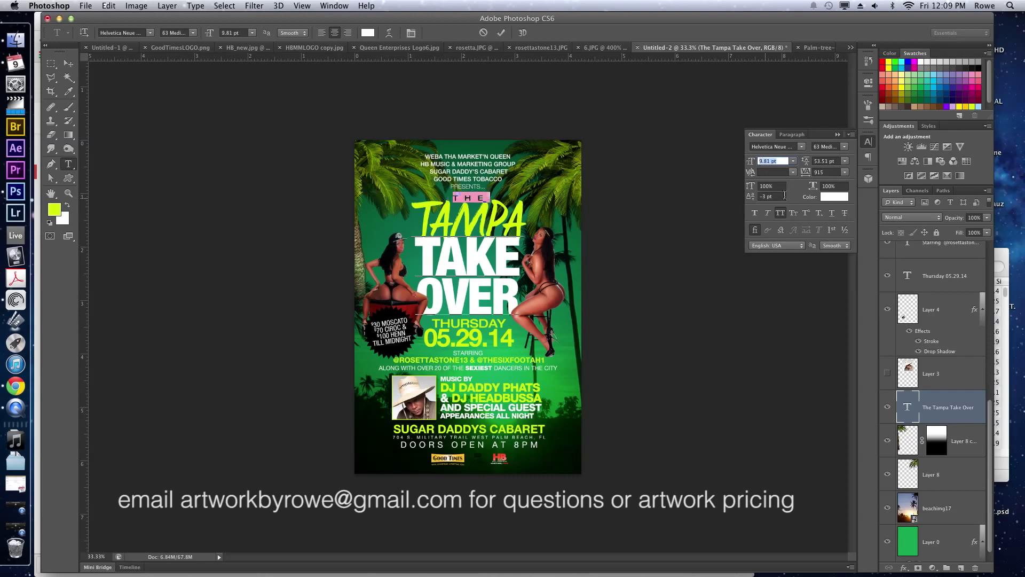
pyautogui.click(783, 196)
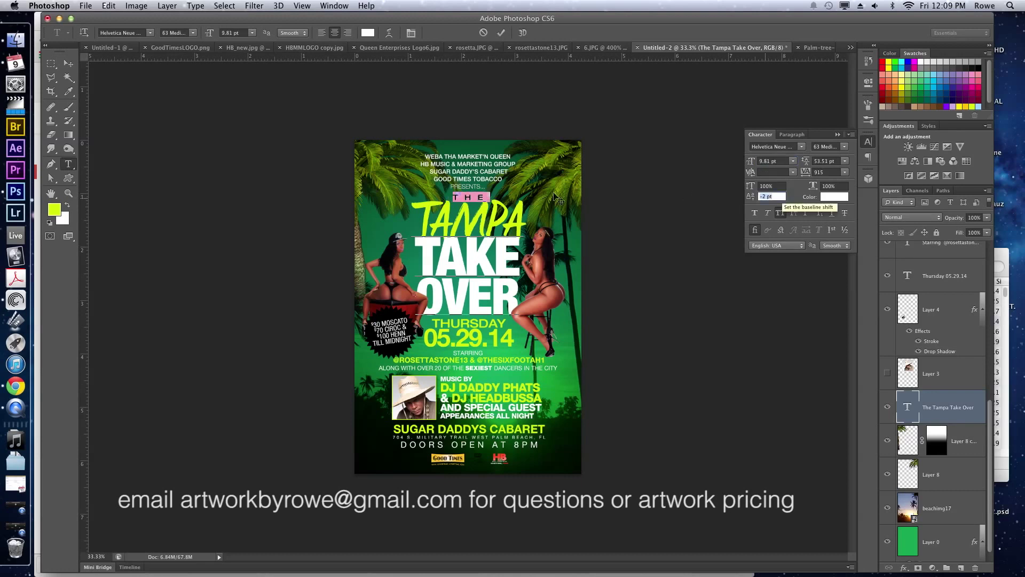
pyautogui.click(485, 212)
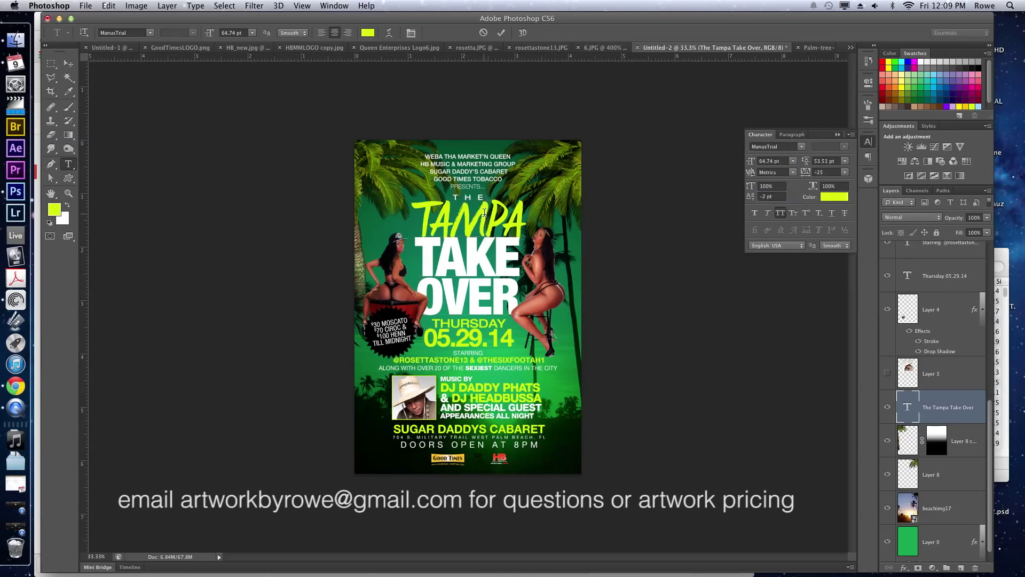
pyautogui.click(945, 396)
# Open the title layer's styles and add a drop shadow with increased size.
pyautogui.press('v')
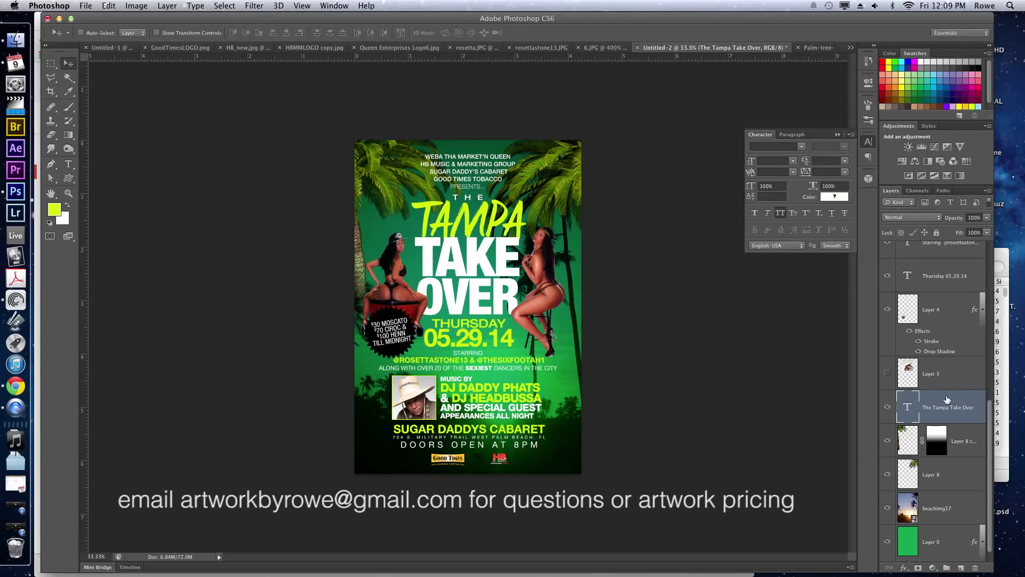
pyautogui.doubleClick(946, 400)
pyautogui.click(639, 236)
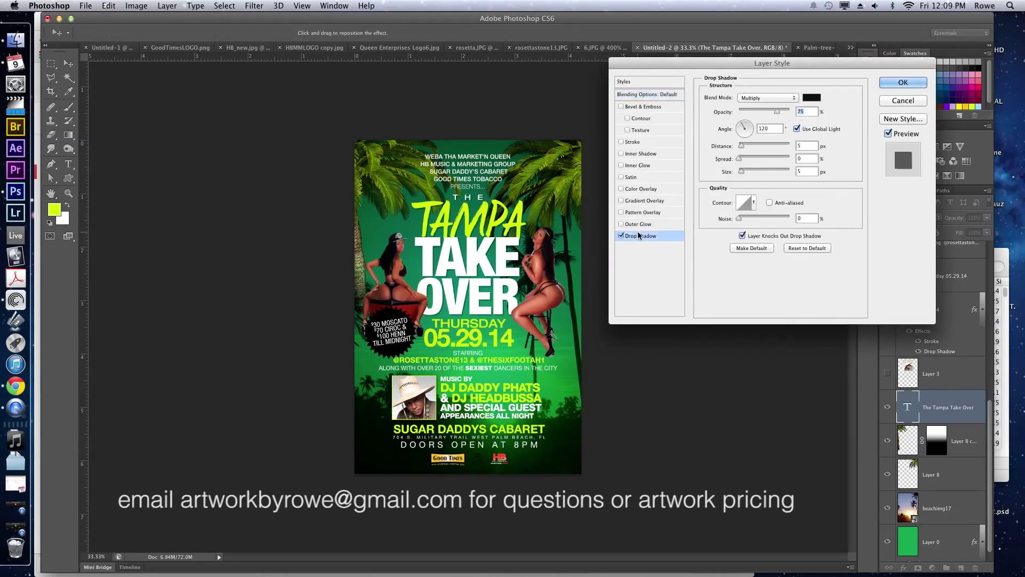
pyautogui.moveTo(742, 171); pyautogui.dragTo(748, 168)
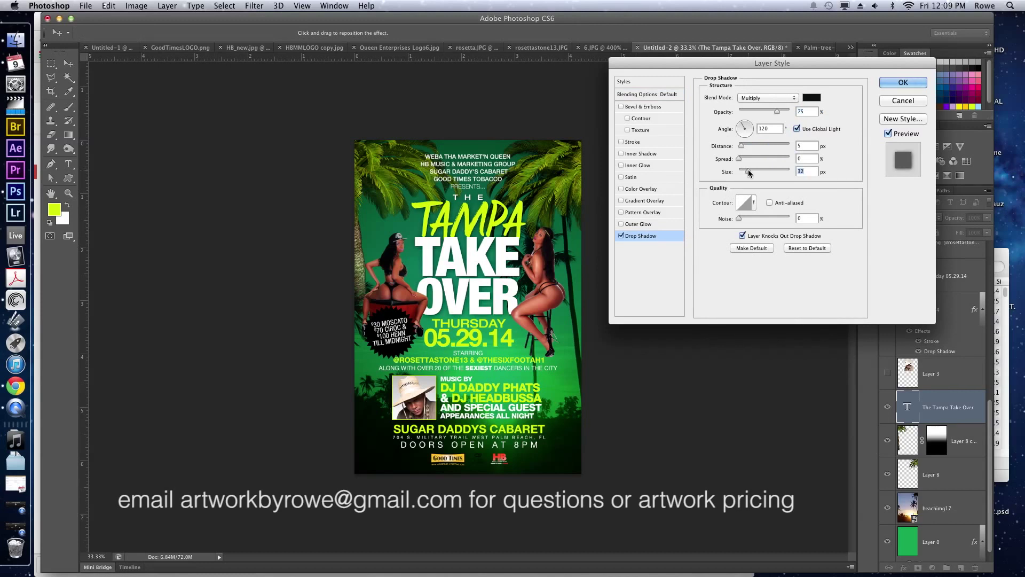
# Add a gradient overlay to the title, trying Screen blend and repositioning the gradient.
pyautogui.click(632, 200)
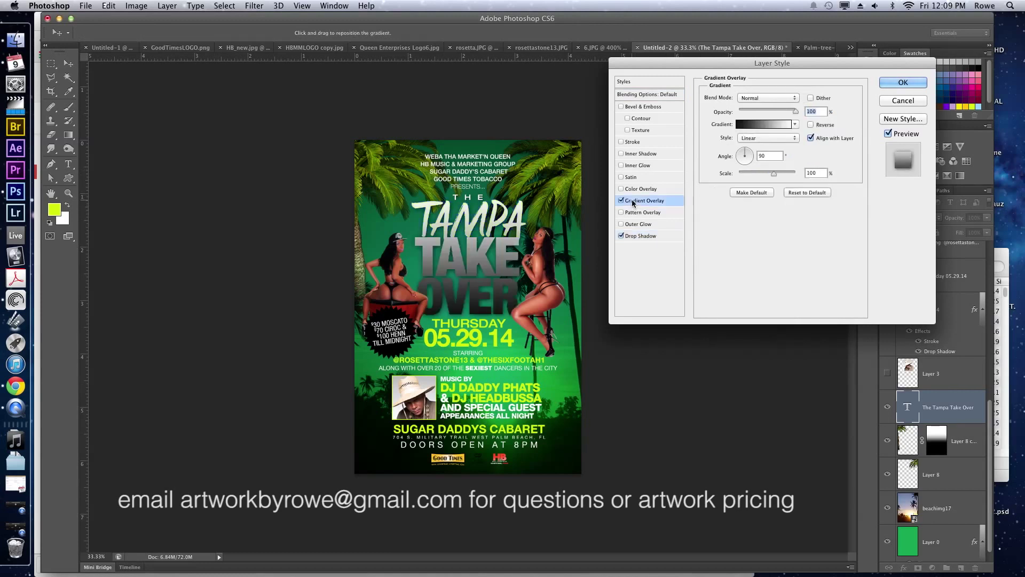
pyautogui.click(771, 99)
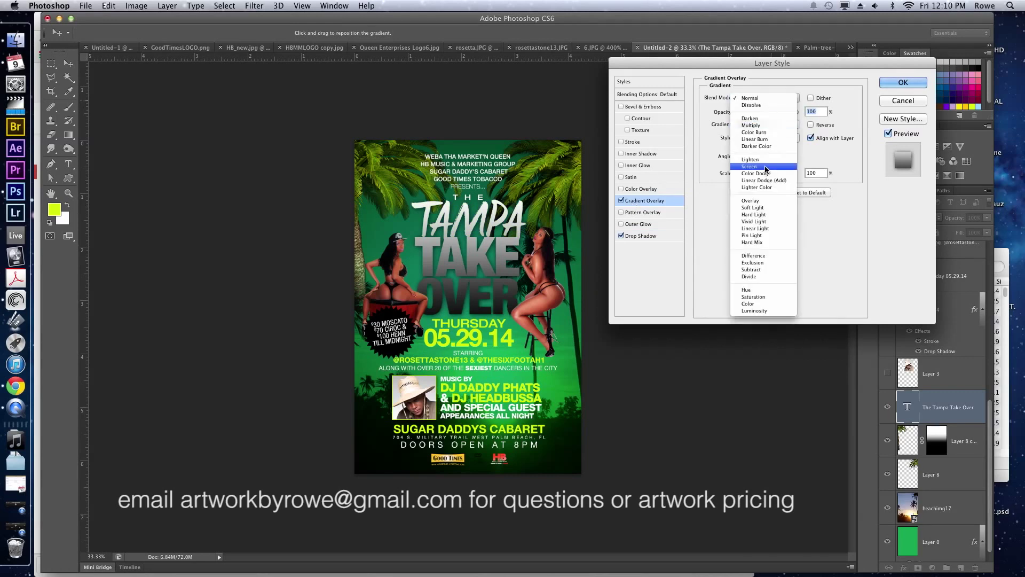
pyautogui.click(765, 167)
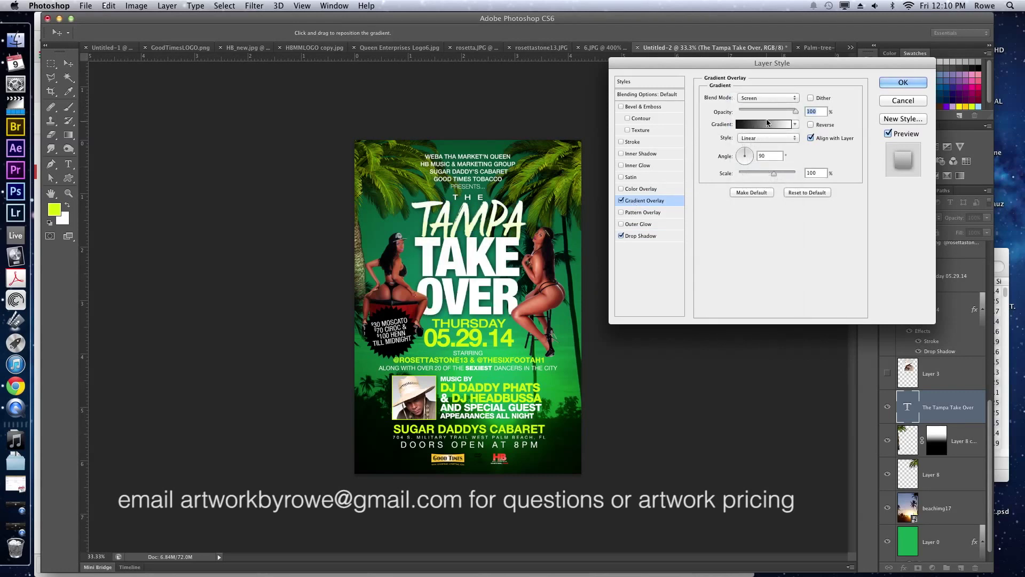
pyautogui.click(769, 97)
pyautogui.press('Escape')
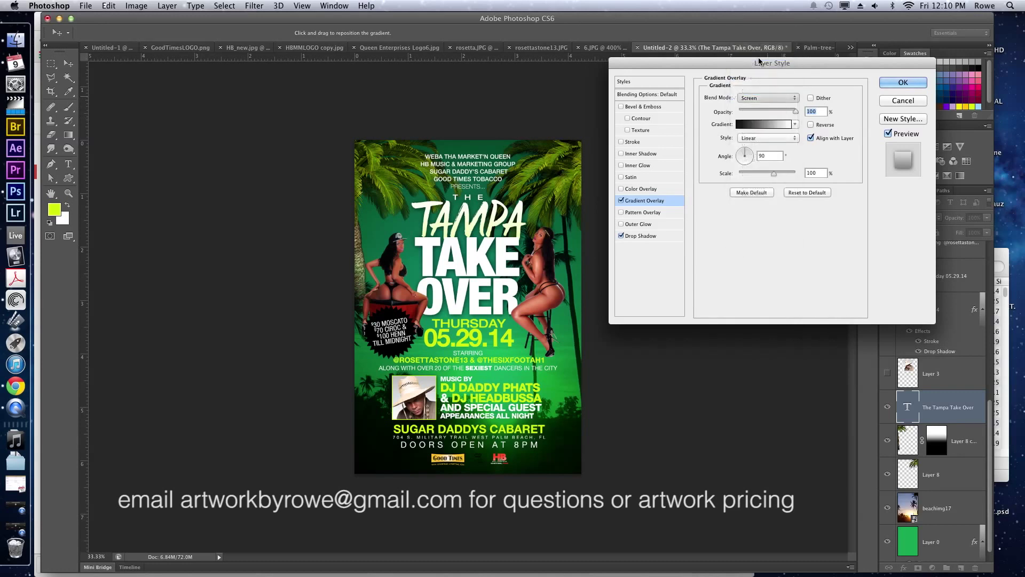
pyautogui.moveTo(523, 176); pyautogui.dragTo(523, 203)
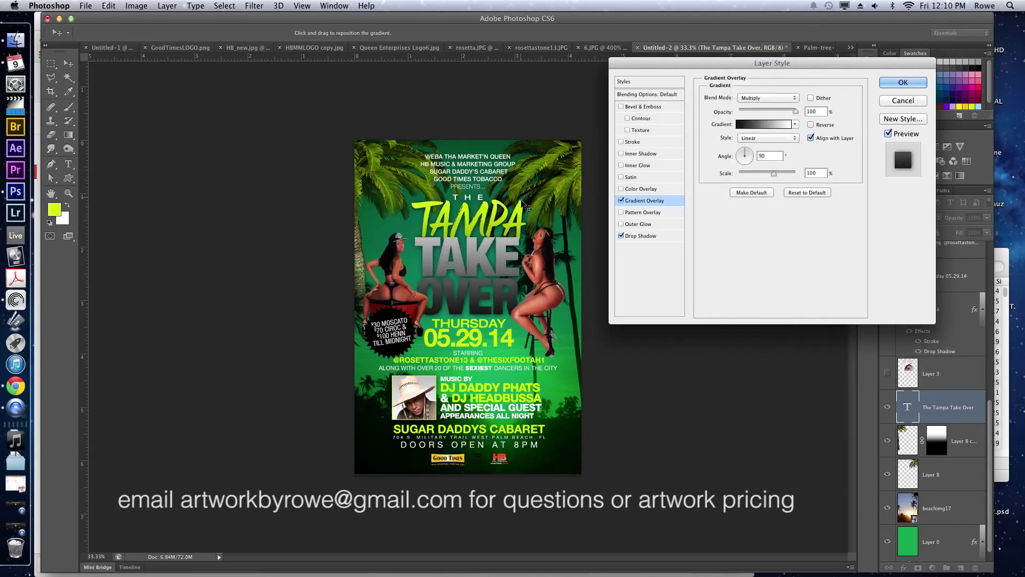
# Make the gradient radial and reversed, 128% scale, 73% opacity, blended as Overlay.
pyautogui.click(788, 137)
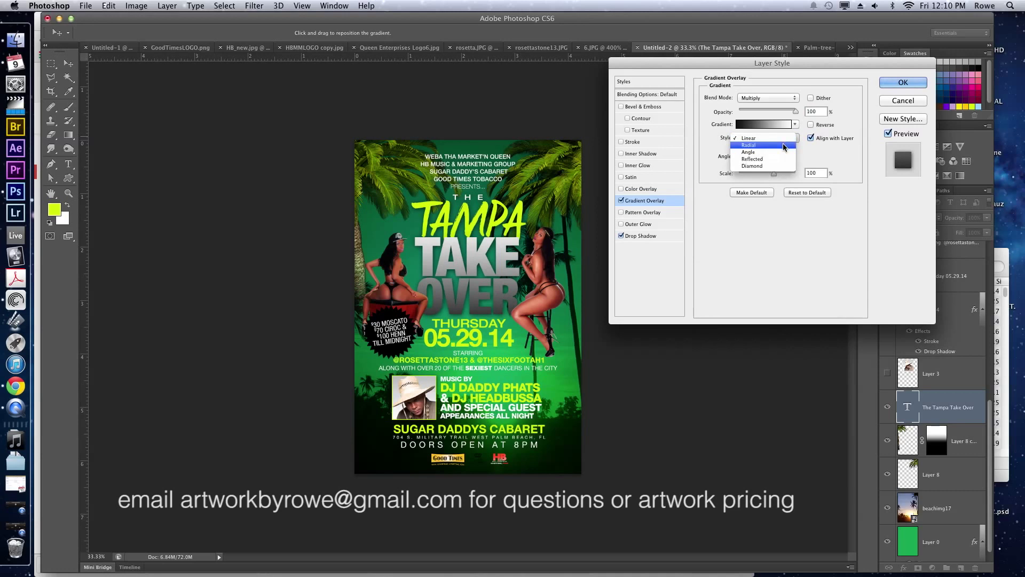
pyautogui.click(783, 143)
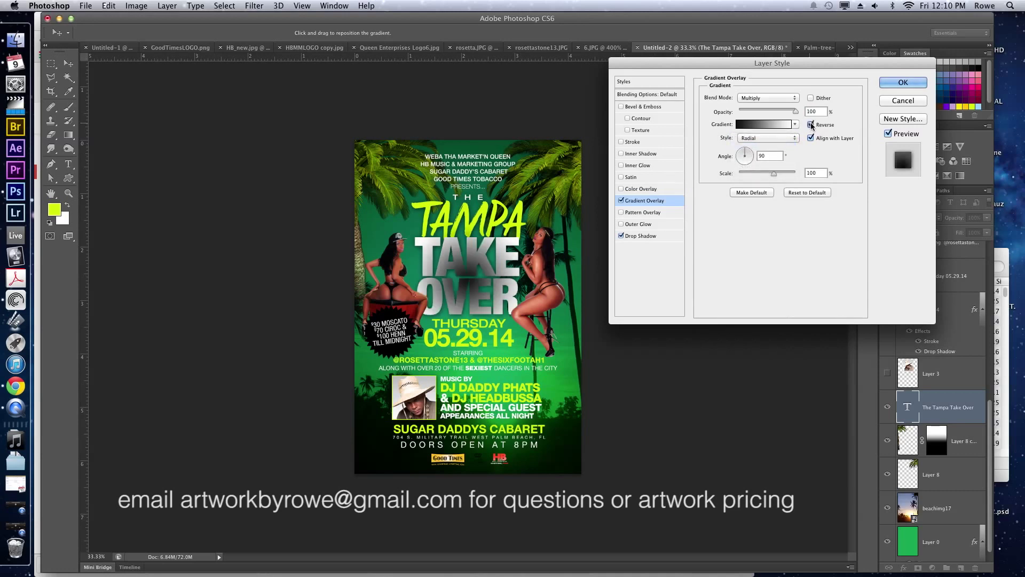
pyautogui.click(811, 125)
pyautogui.moveTo(780, 172); pyautogui.dragTo(784, 172)
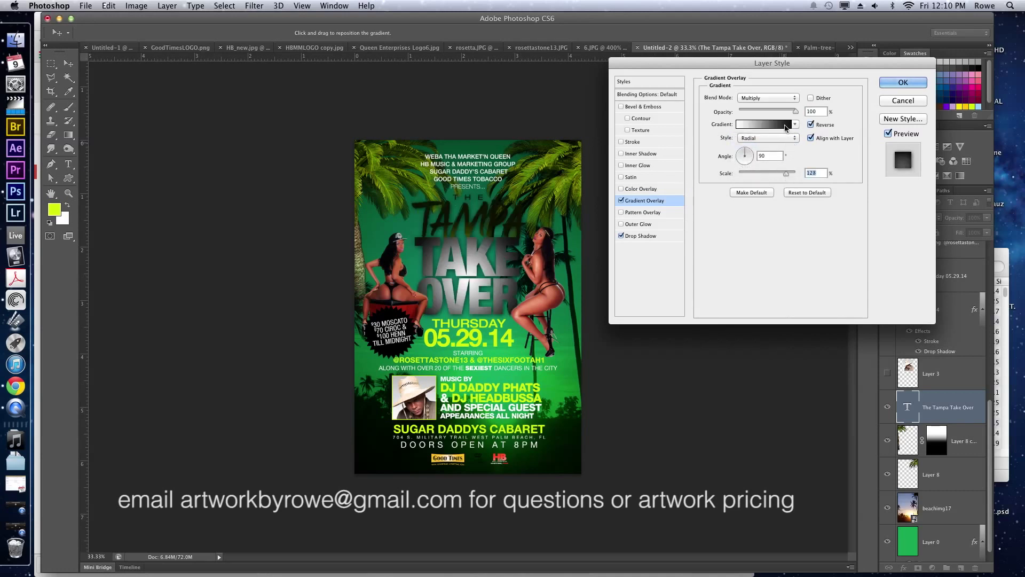
pyautogui.moveTo(796, 111); pyautogui.dragTo(780, 110)
pyautogui.click(772, 97)
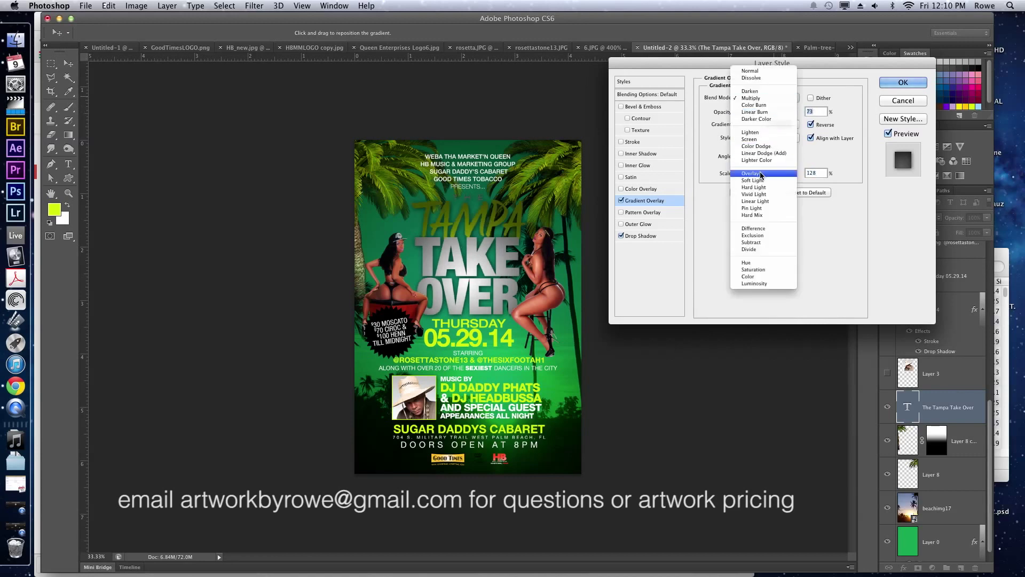
pyautogui.click(760, 173)
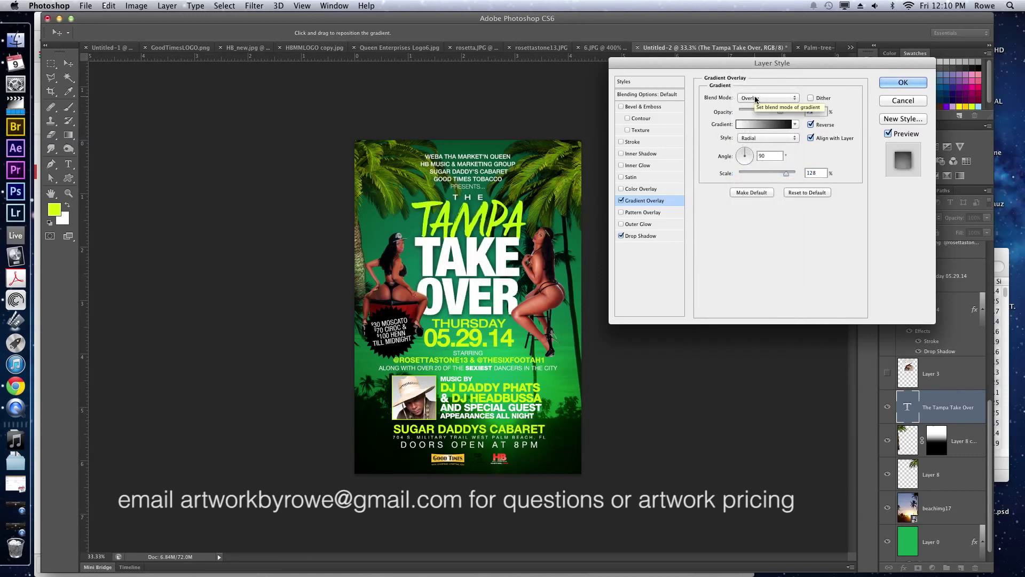
# Replace the gradient overlay with a 5 px Inner Bevel whose white shadow blends Screen at 56%.
pyautogui.click(621, 201)
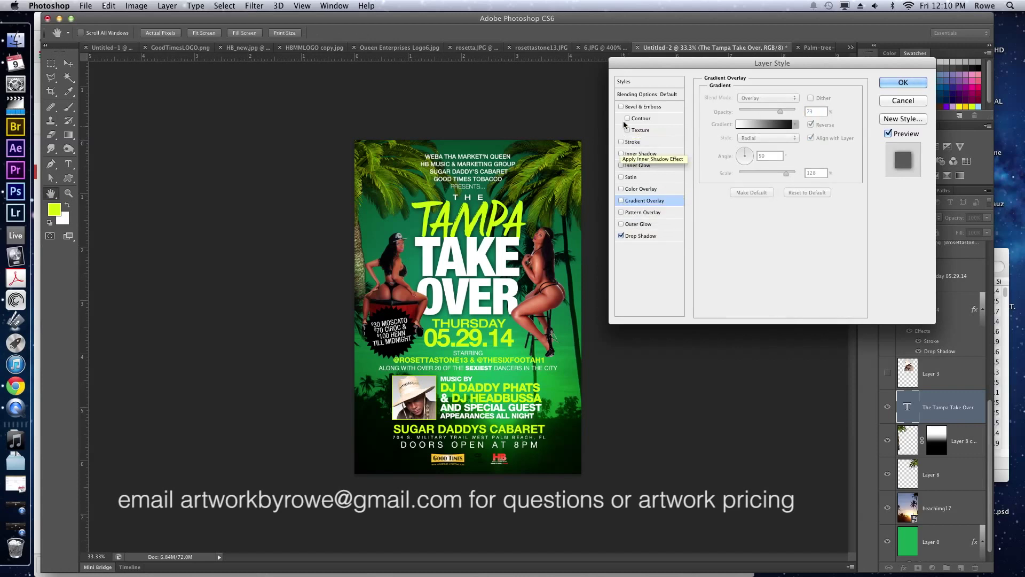
pyautogui.click(651, 108)
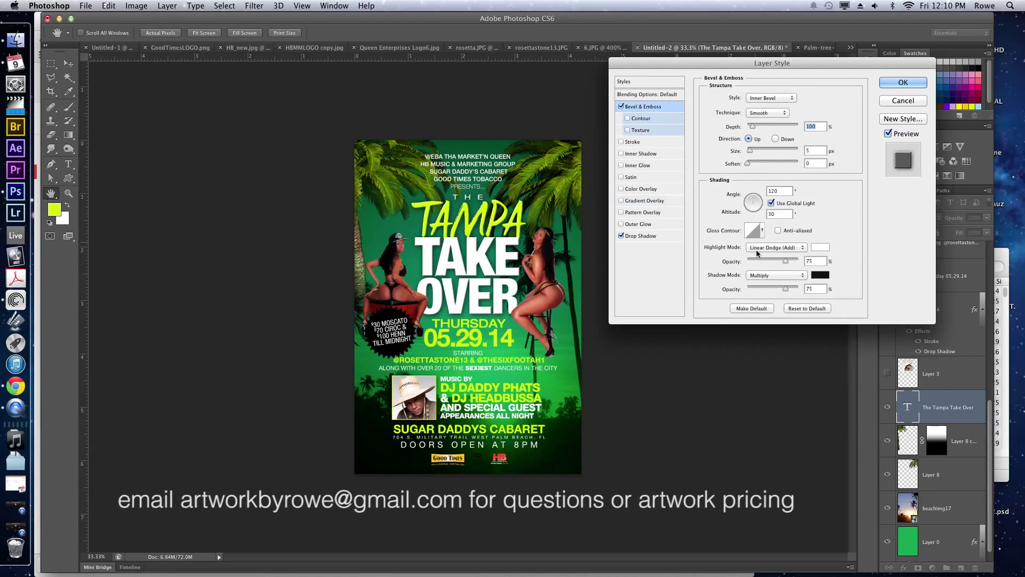
pyautogui.moveTo(760, 288)
pyautogui.mouseDown()
pyautogui.moveTo(742, 289)
pyautogui.moveTo(777, 286)
pyautogui.mouseUp()
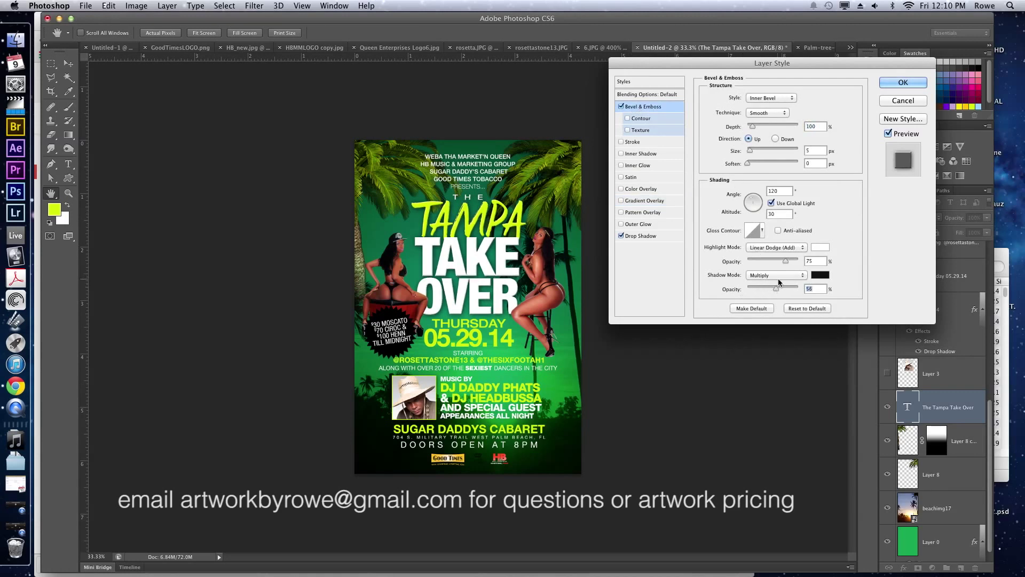
pyautogui.click(777, 276)
pyautogui.click(775, 317)
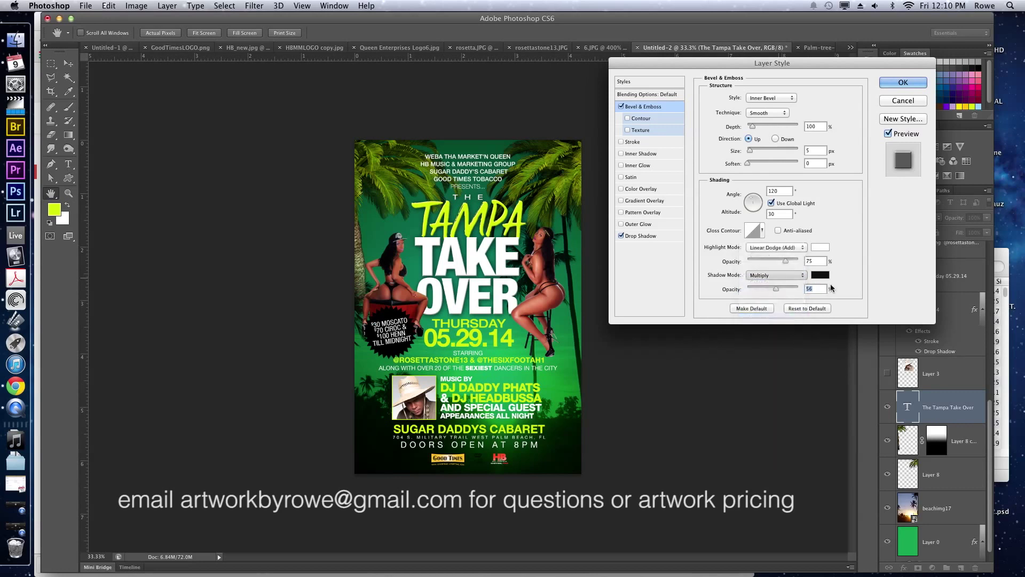
pyautogui.click(820, 275)
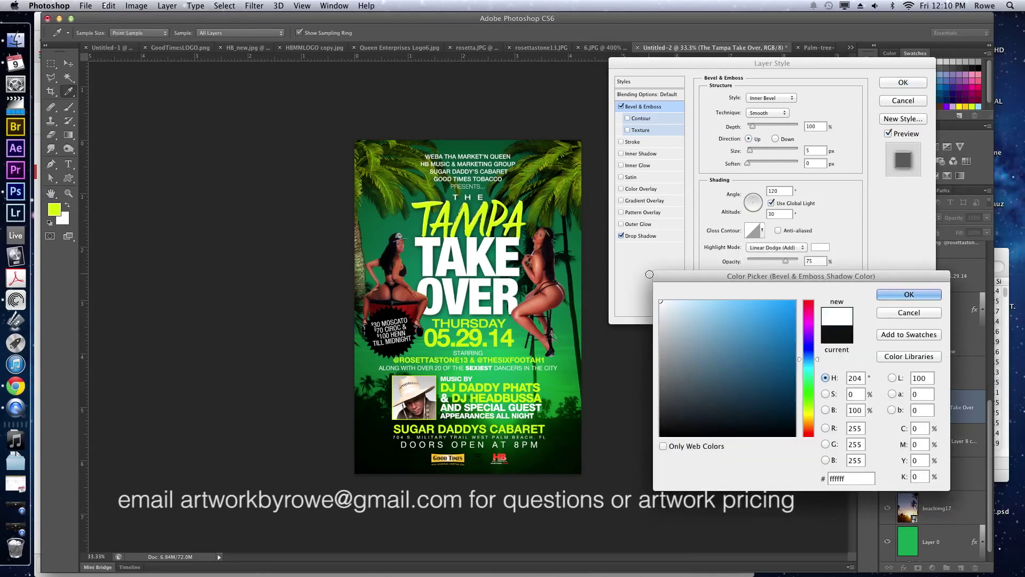
pyautogui.press('Return')
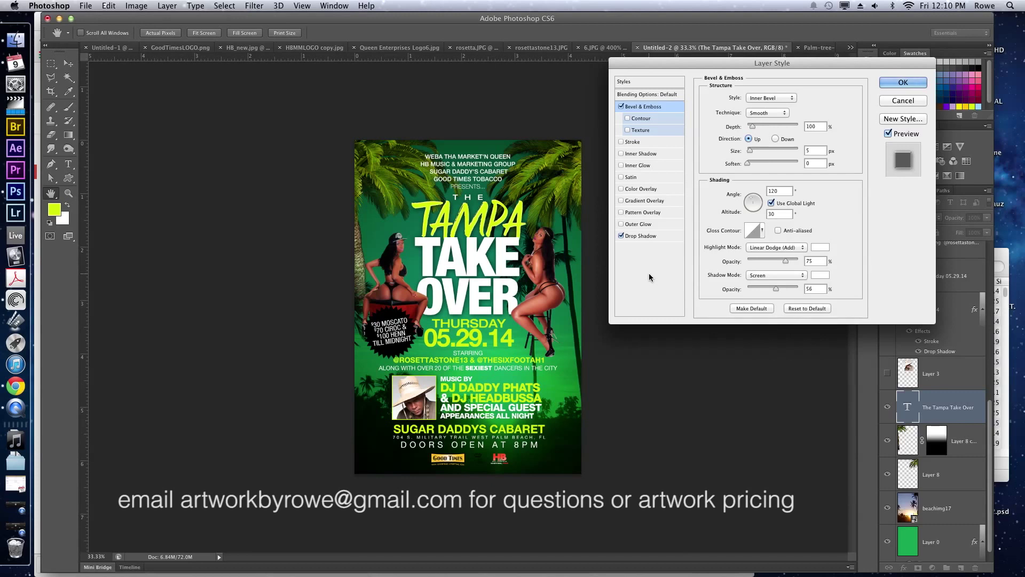
pyautogui.press('Return')
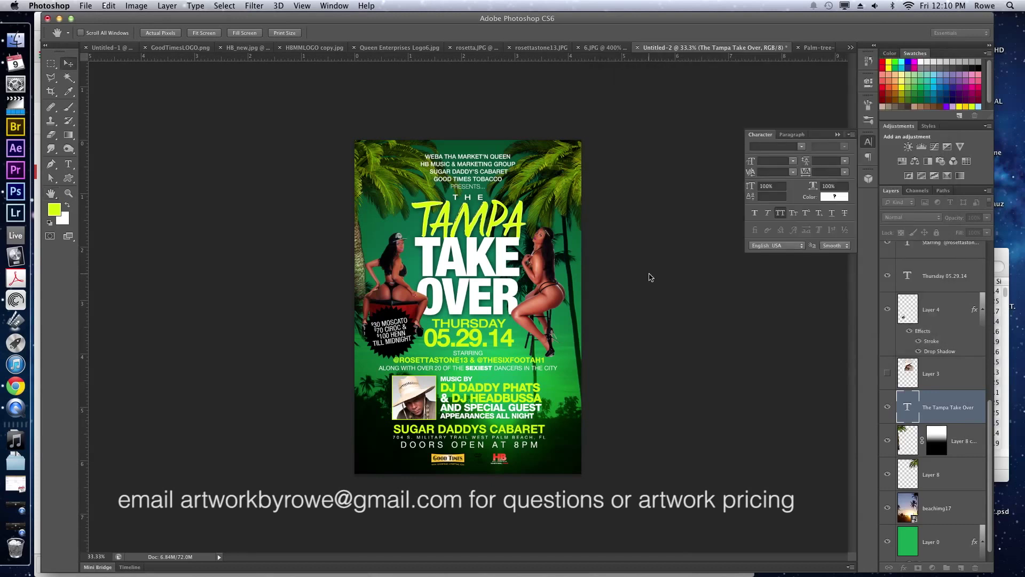
# Give Layer 0 a diagonal-stripe Pattern Overlay with Overlay blend mode at 70% opacity.
pyautogui.press('v')
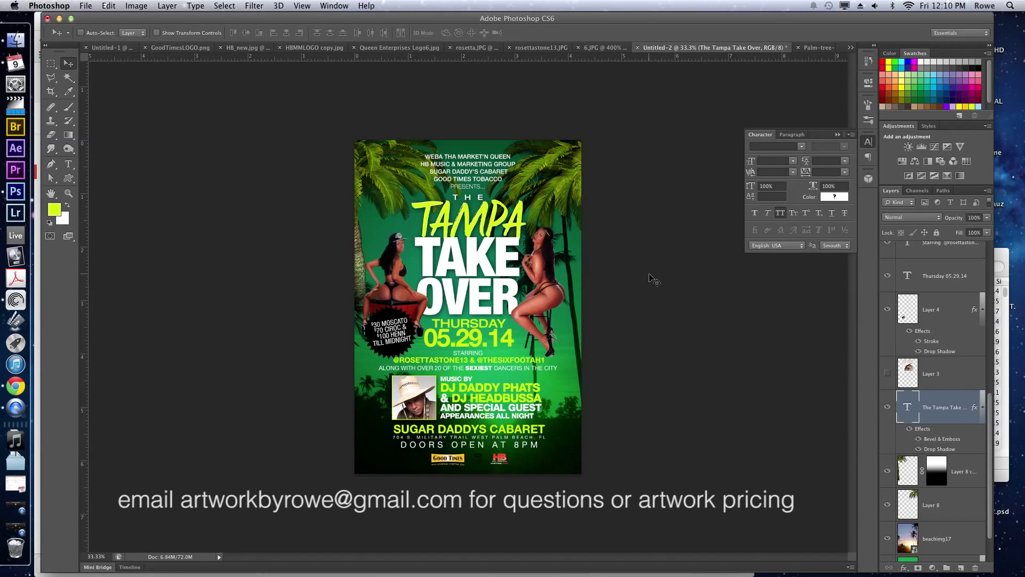
pyautogui.scroll(-3, 913, 457)
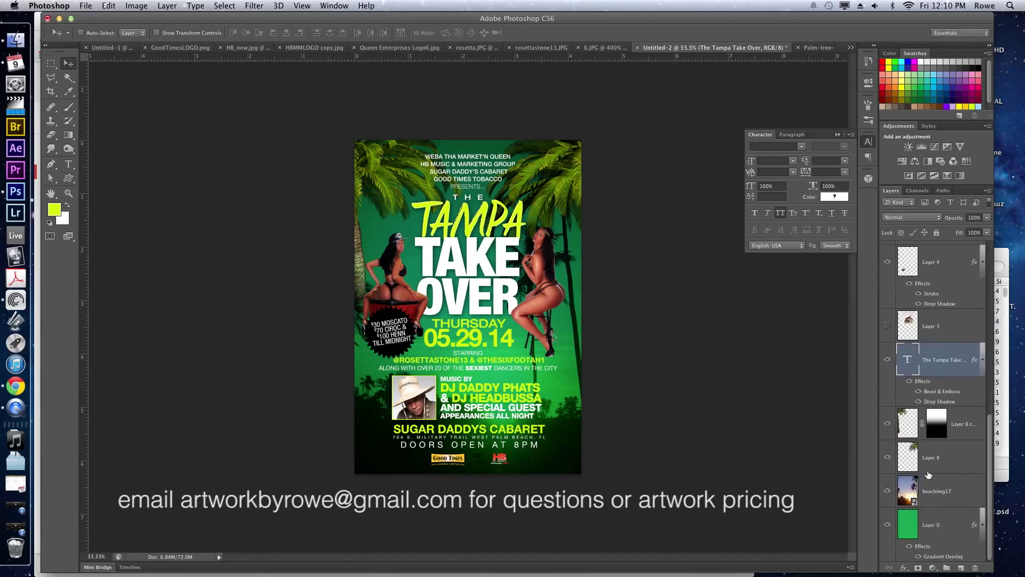
pyautogui.doubleClick(960, 523)
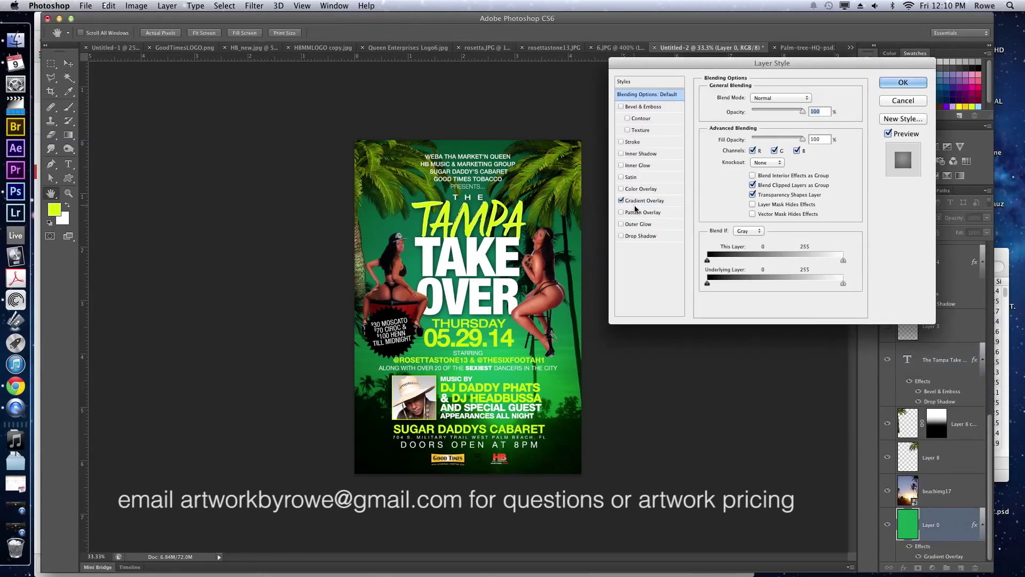
pyautogui.click(641, 212)
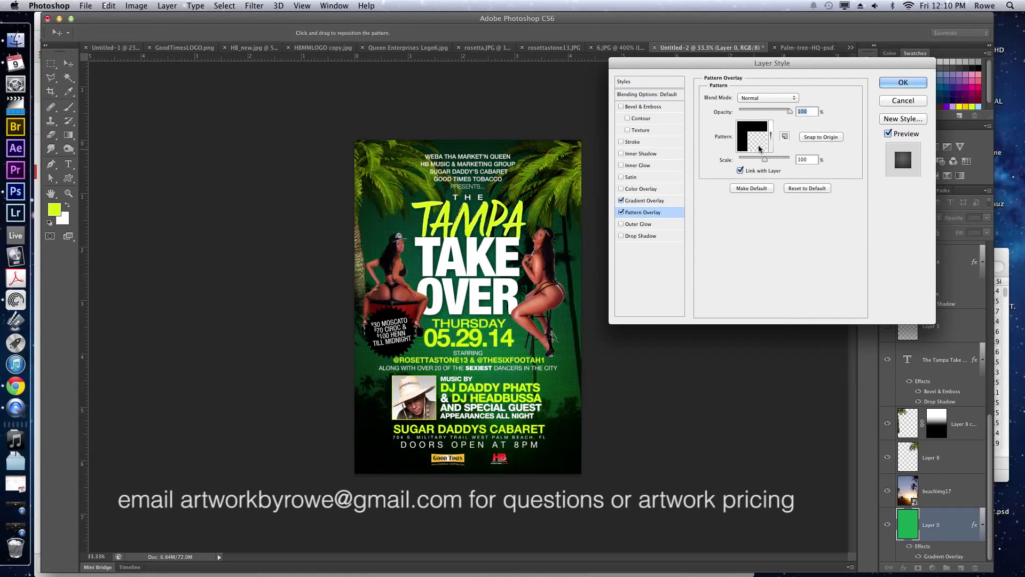
pyautogui.click(769, 139)
pyautogui.scroll(-3, 781, 190)
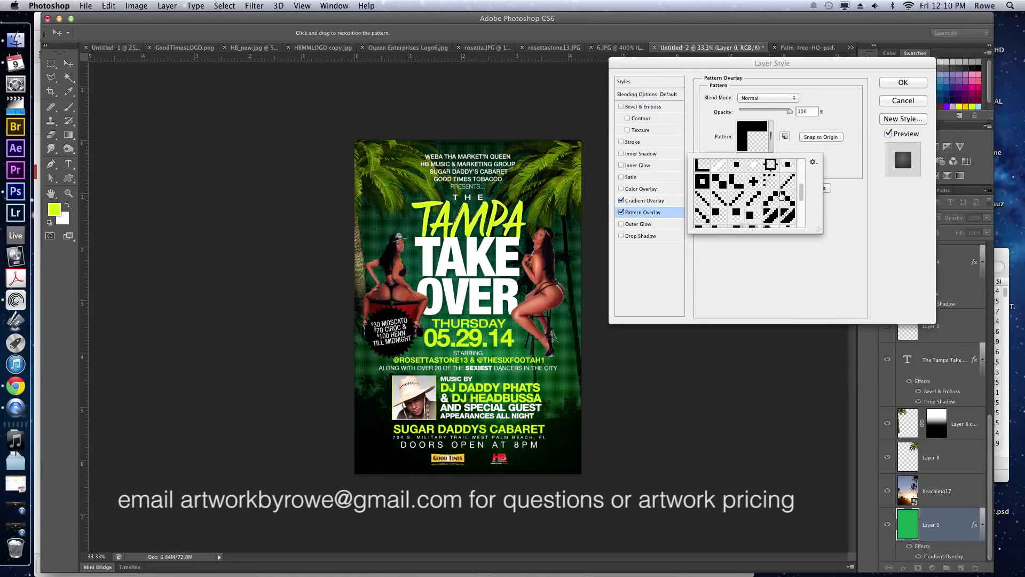
pyautogui.click(787, 216)
pyautogui.click(773, 263)
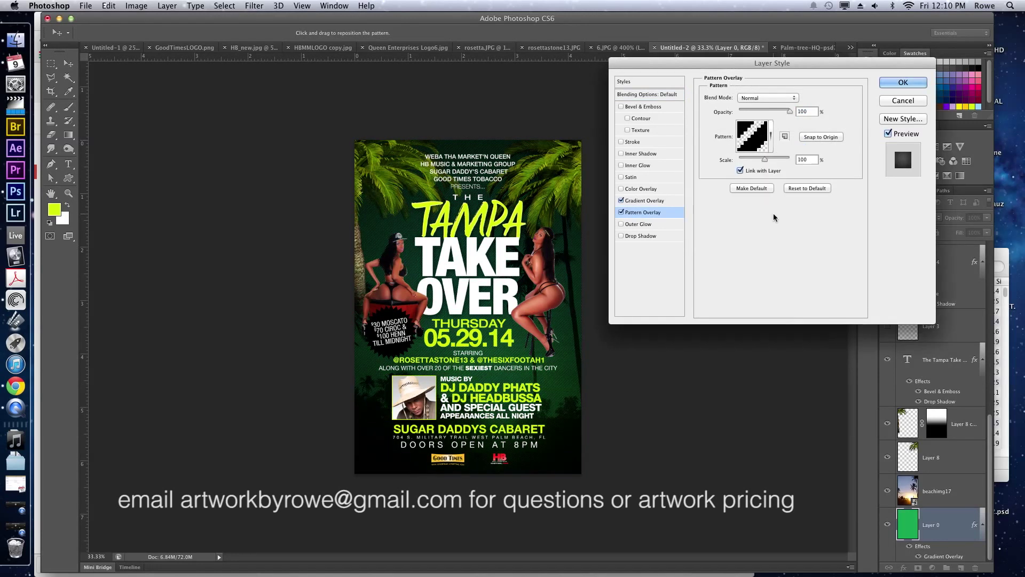
pyautogui.click(771, 112)
pyautogui.click(767, 98)
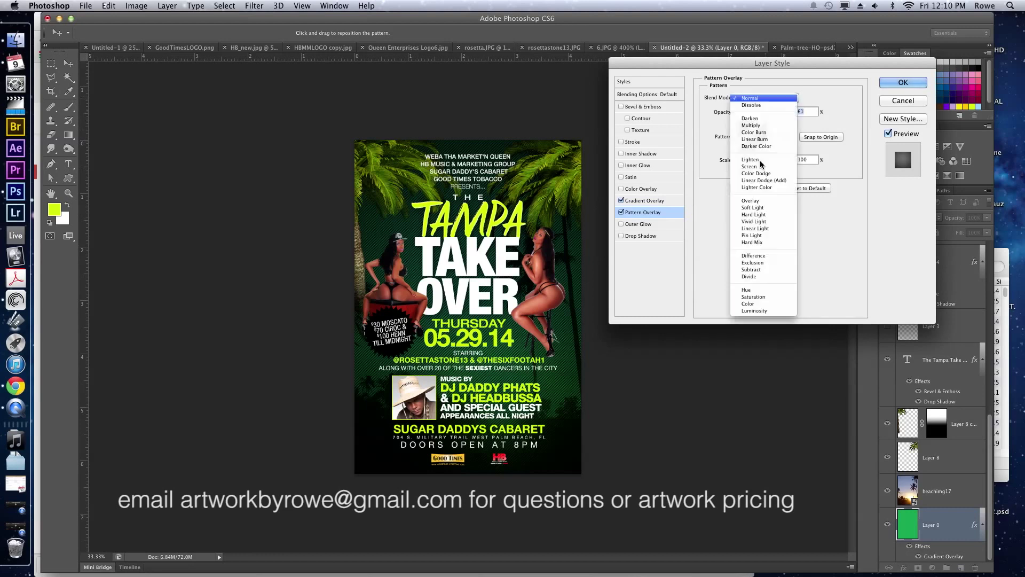
pyautogui.click(758, 201)
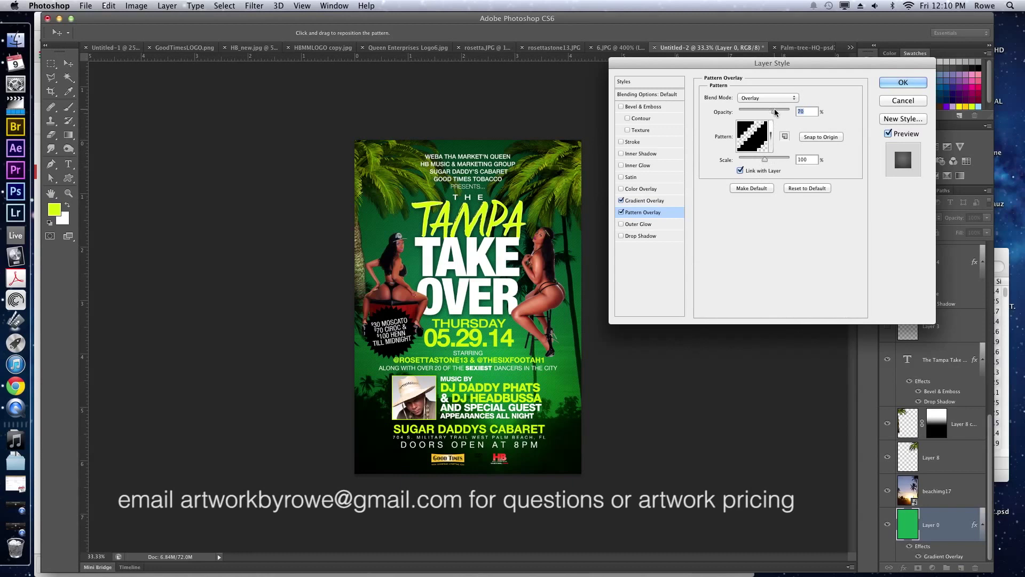
pyautogui.press('Return')
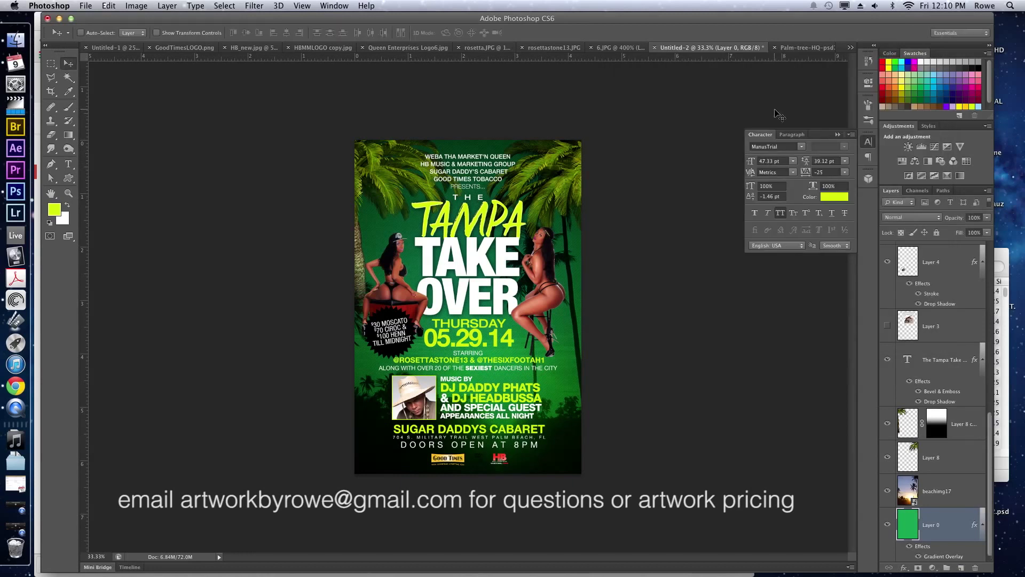
# Duplicate dancer Layer 1 into Layer 1 copy and start Free Transform on it.
pyautogui.keyDown('super'); pyautogui.click(538, 298); pyautogui.keyUp('super')
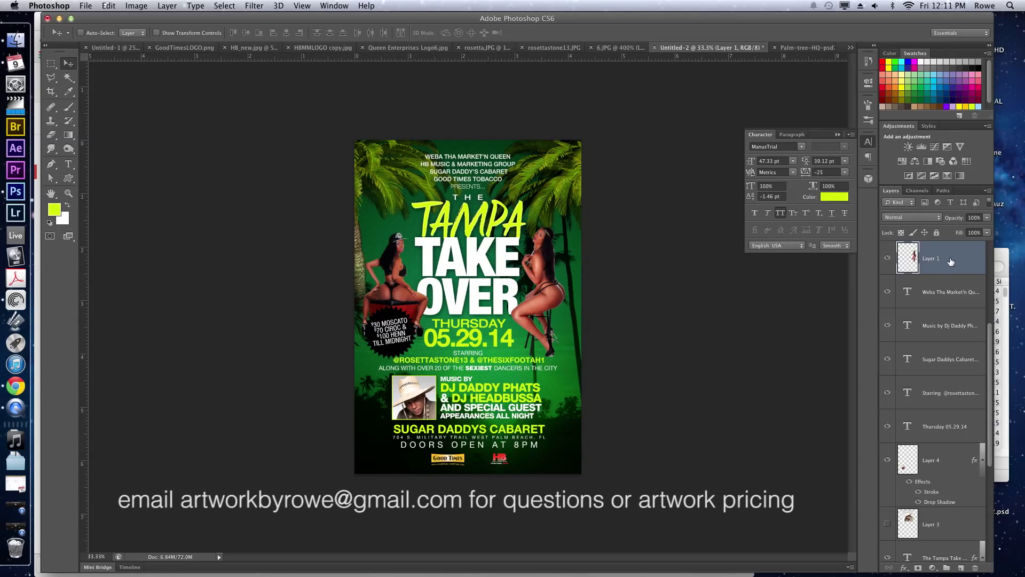
pyautogui.moveTo(950, 260); pyautogui.dragTo(961, 567)
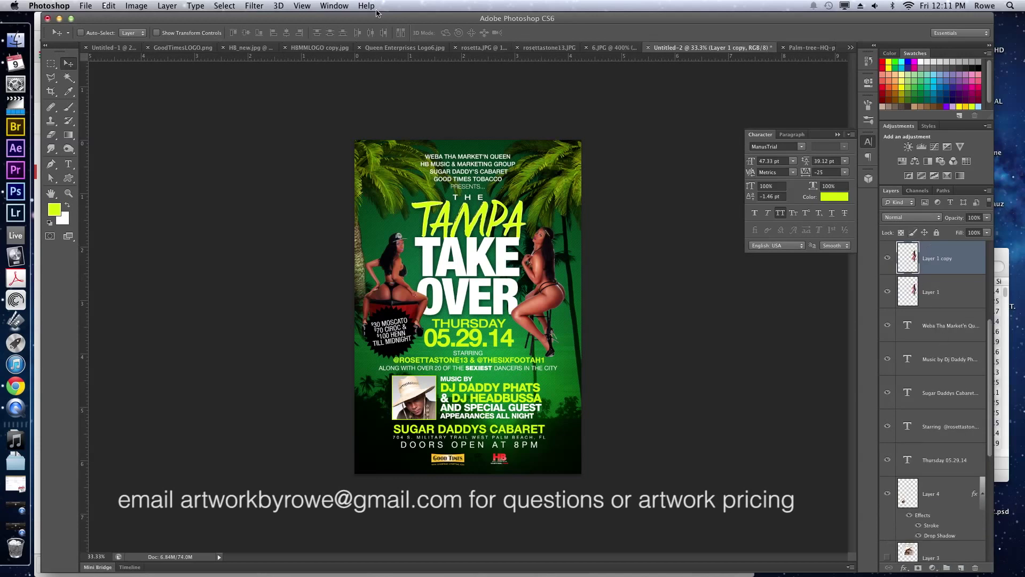
pyautogui.click(103, 6)
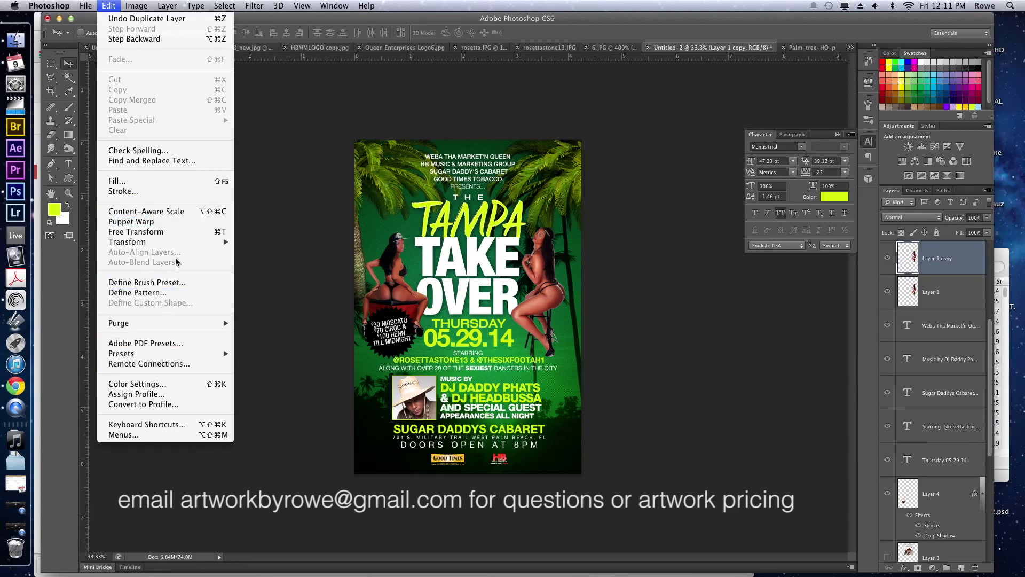
pyautogui.press('Escape')
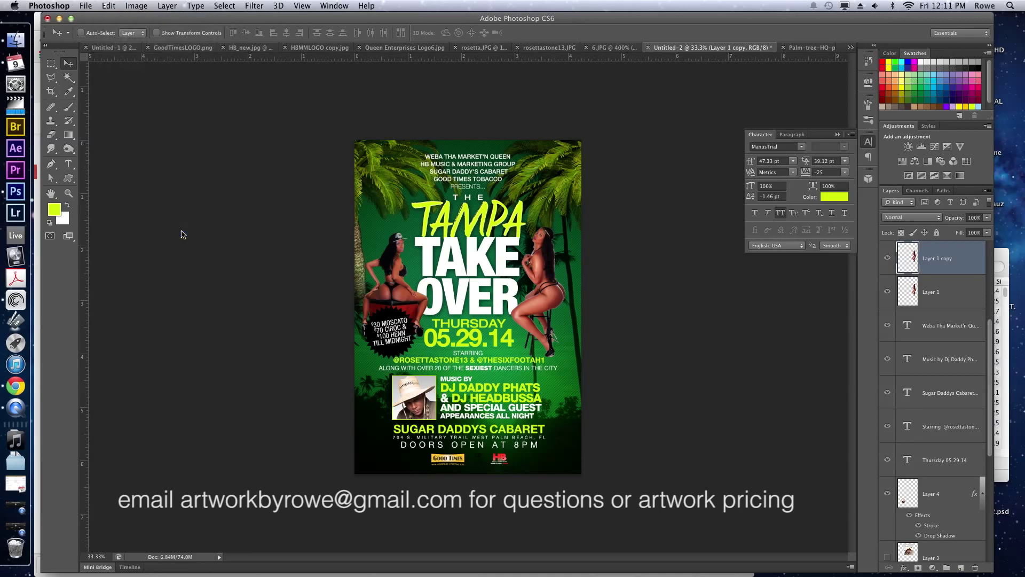
pyautogui.press('super+t')
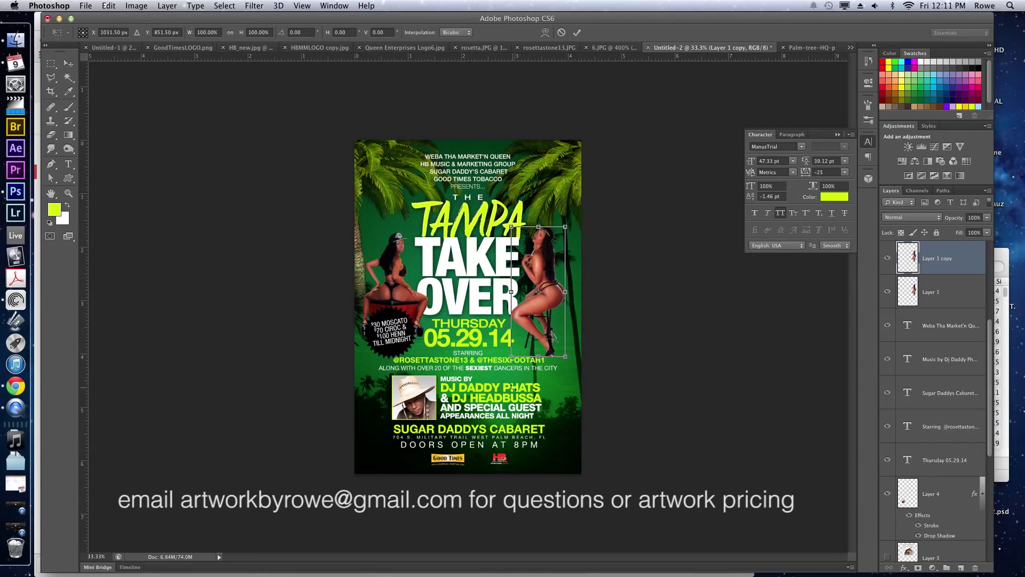
# Flip the dancer copy vertically and move it down beneath the right dancer.
pyautogui.rightClick(545, 267)
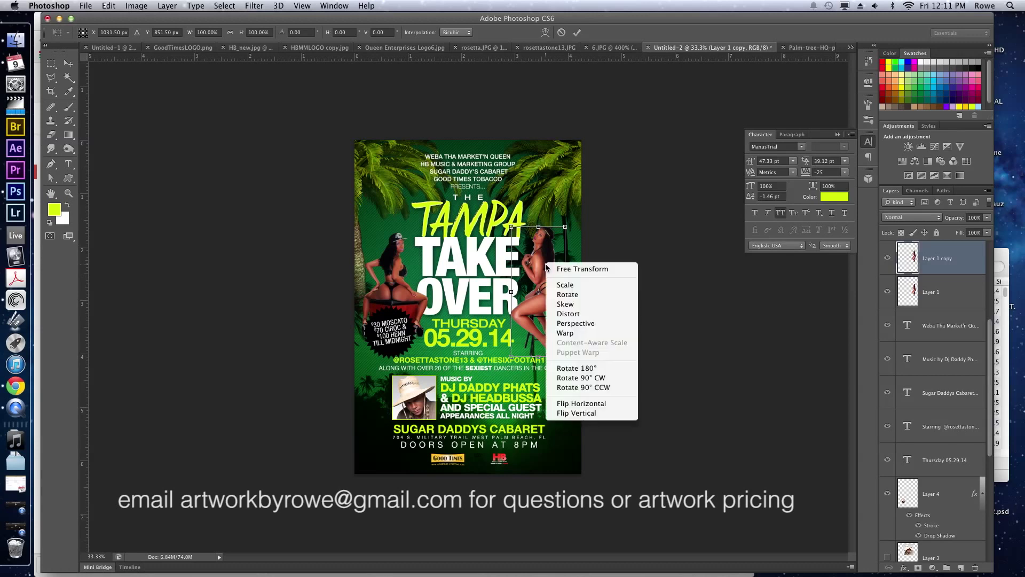
pyautogui.click(576, 413)
pyautogui.press('Return')
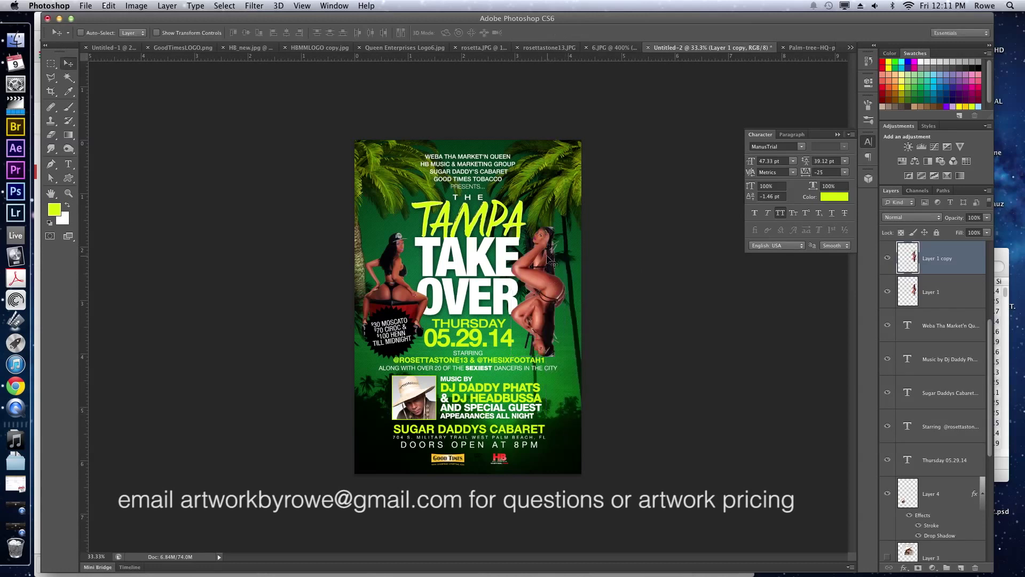
pyautogui.moveTo(542, 266); pyautogui.dragTo(543, 356)
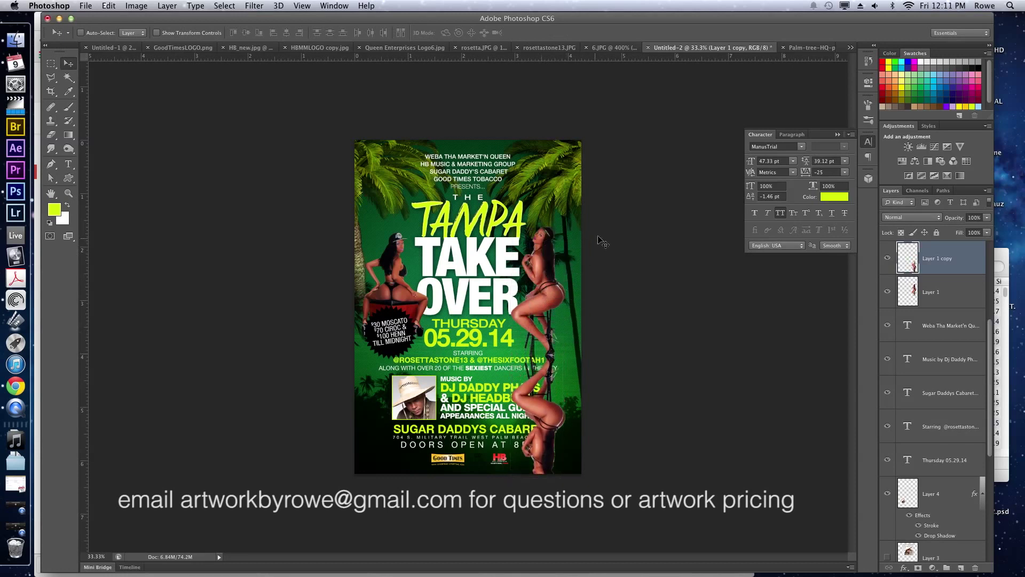
# Fade the reflection with a gradient layer mask and send it below the text layers.
pyautogui.click(918, 567)
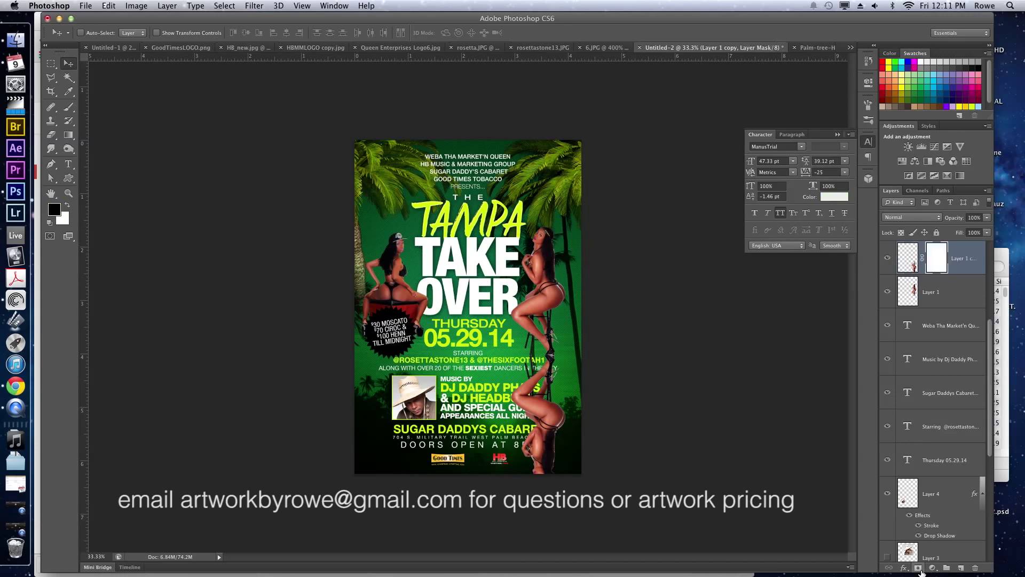
pyautogui.click(71, 134)
pyautogui.moveTo(537, 488); pyautogui.dragTo(546, 374)
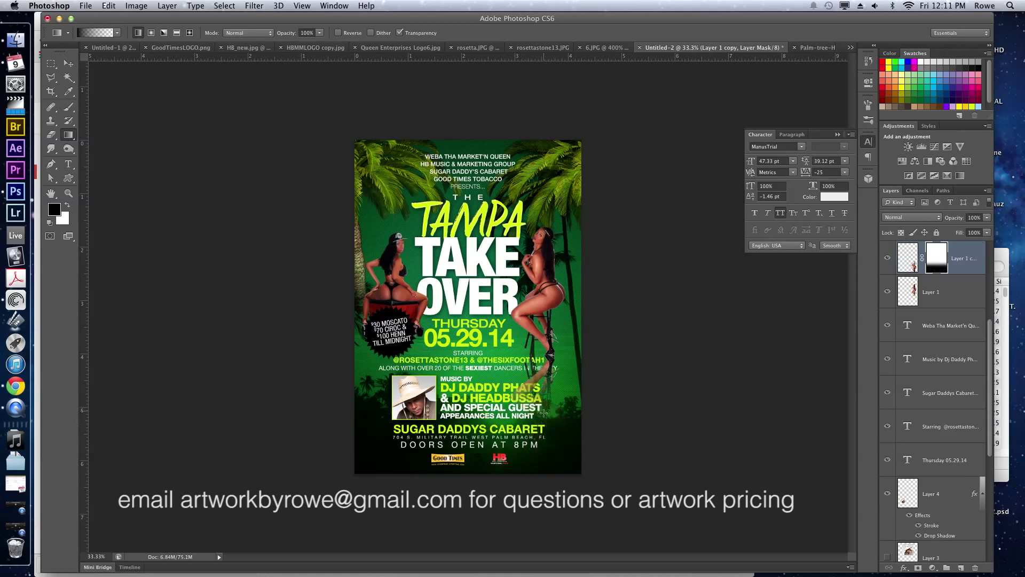
pyautogui.moveTo(544, 411); pyautogui.dragTo(544, 365)
pyautogui.press('v')
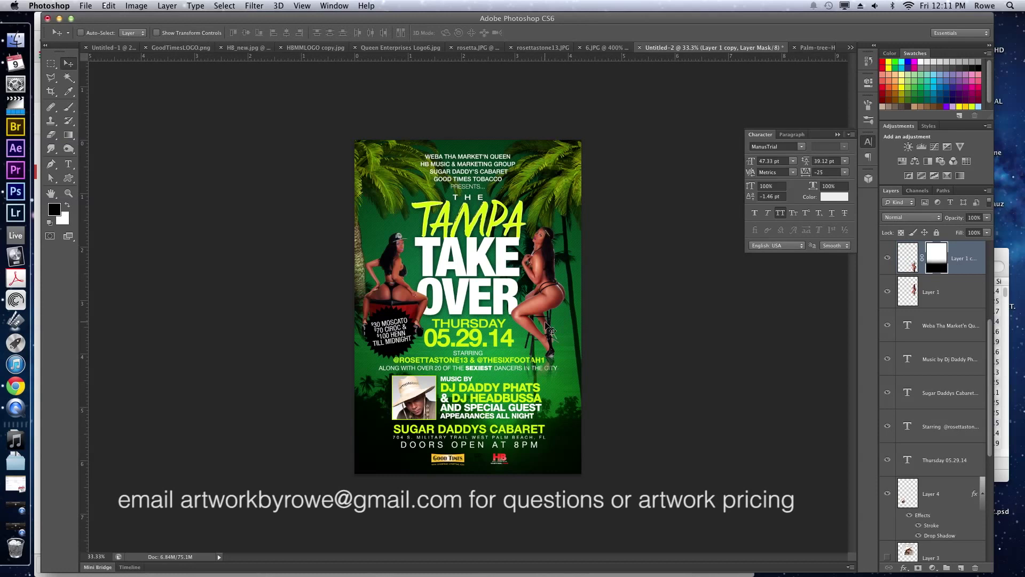
pyautogui.press('super+bracketleft')
pyautogui.press('super+bracketleft')
pyautogui.press('super+bracketleft')
pyautogui.press('super+bracketleft')
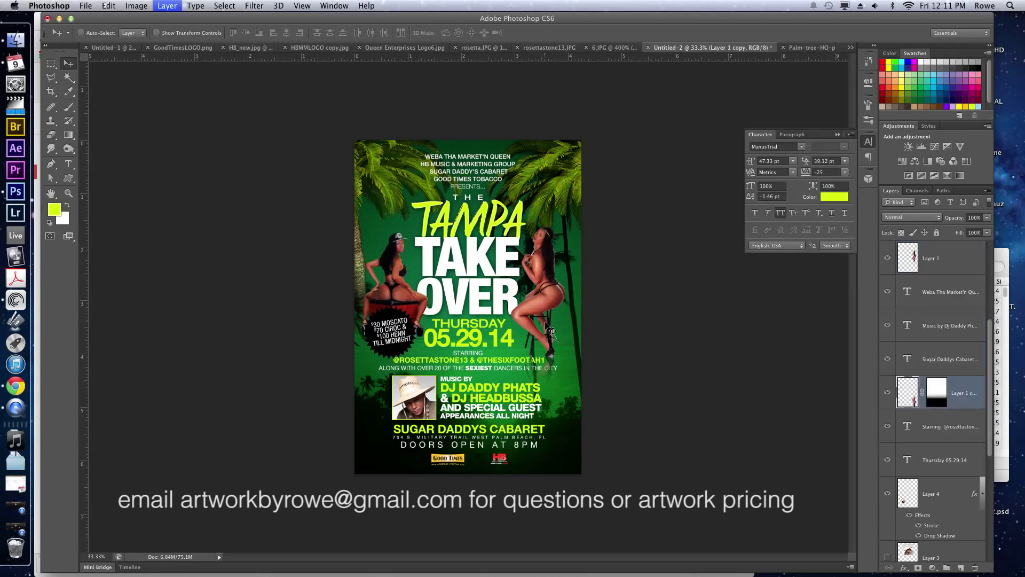
# Push the right reflection further down, then duplicate the left dancer's Layer 2.
pyautogui.press('super+bracketleft')
pyautogui.press('super+bracketleft')
pyautogui.press('super+bracketleft')
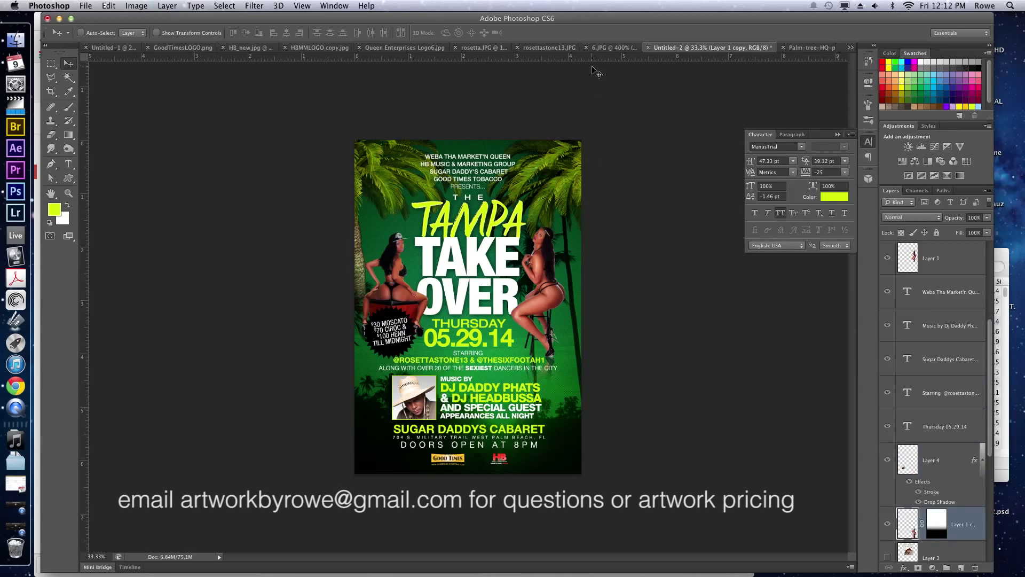
pyautogui.press('super+j')
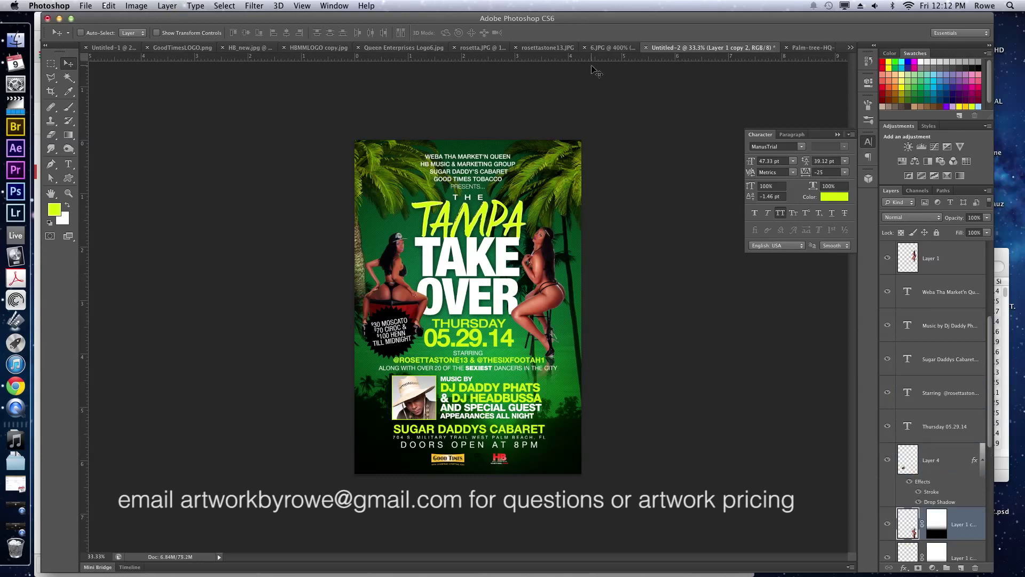
pyautogui.press('super+z')
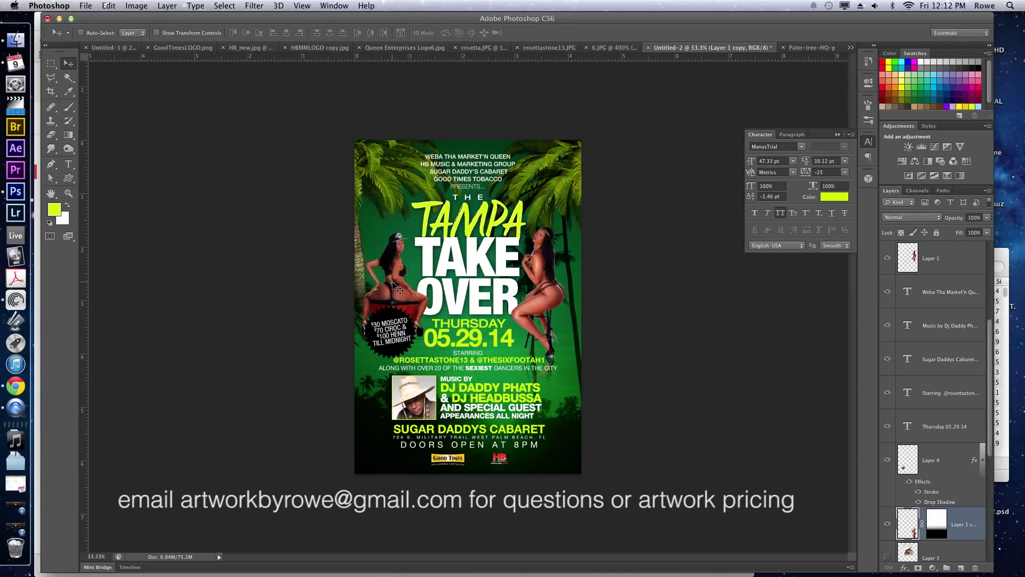
pyautogui.press('alt+super+z')
pyautogui.press('alt+super+z')
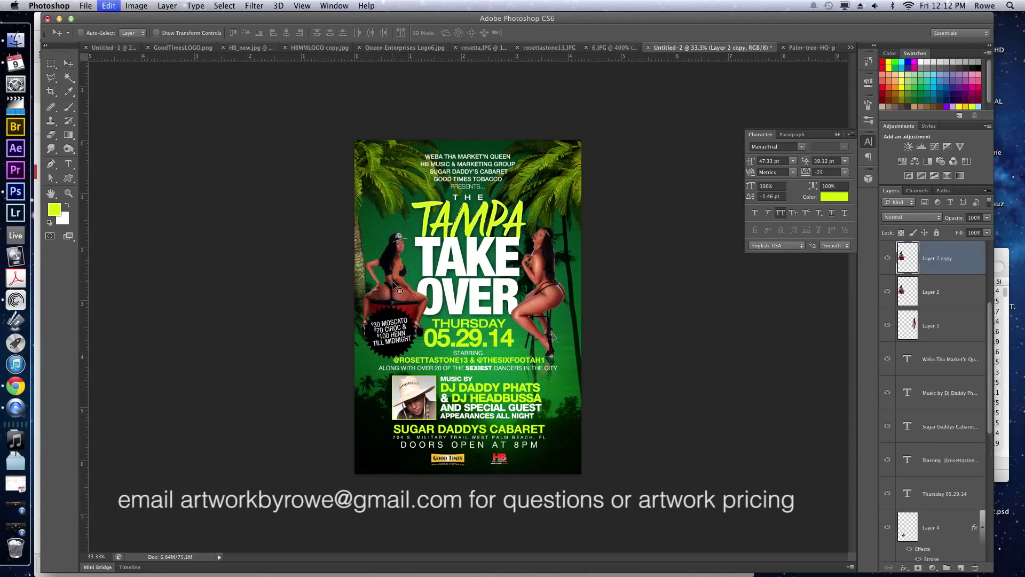
# Flip the left dancer copy vertically and move it down below her.
pyautogui.press('super+t')
pyautogui.rightClick(393, 282)
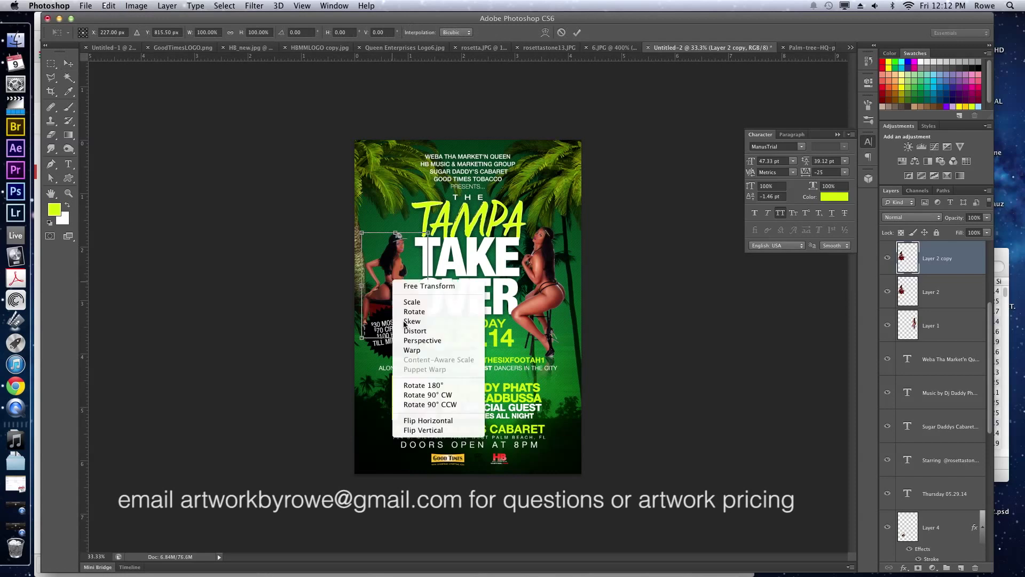
pyautogui.click(423, 430)
pyautogui.press('Return')
pyautogui.moveTo(385, 211); pyautogui.dragTo(392, 260)
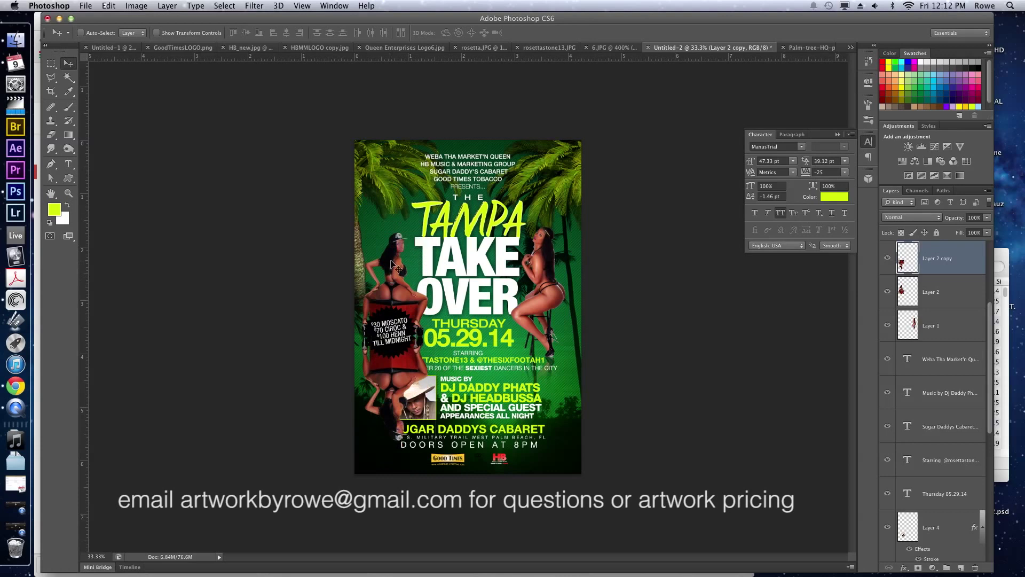
# Add a layer mask with a gradient fading the reflection toward the bottom.
pyautogui.click(919, 568)
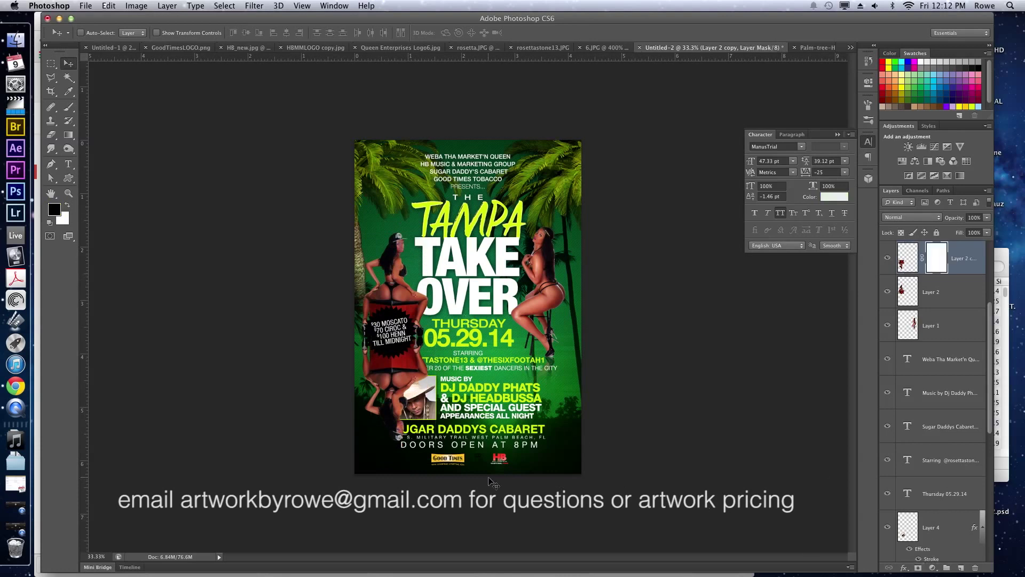
pyautogui.press('g')
pyautogui.moveTo(399, 452); pyautogui.dragTo(398, 345)
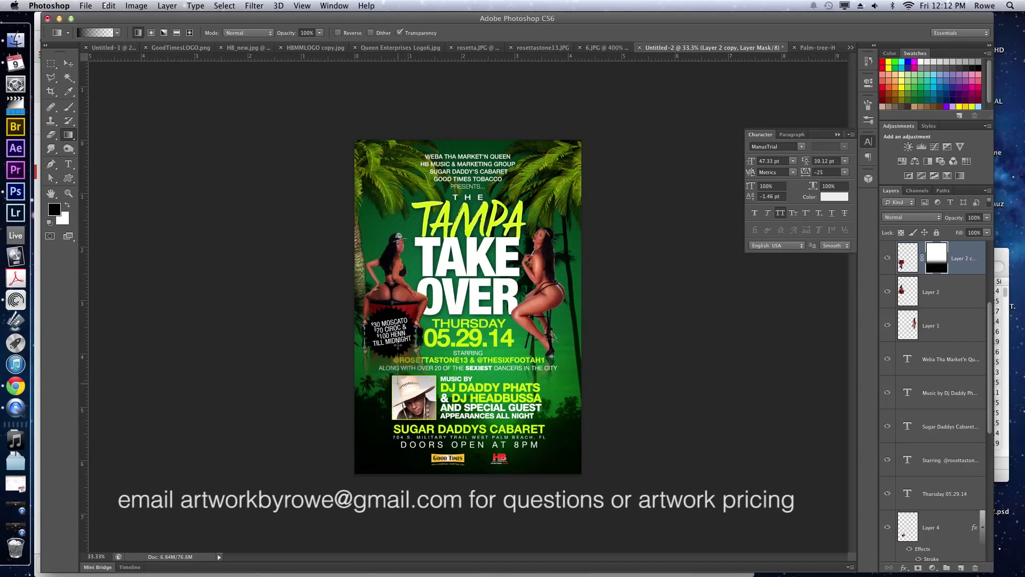
# Move the reflection layer down the stack to sit below Thursday 05.29.14.
pyautogui.press('v')
pyautogui.press('super+bracketleft')
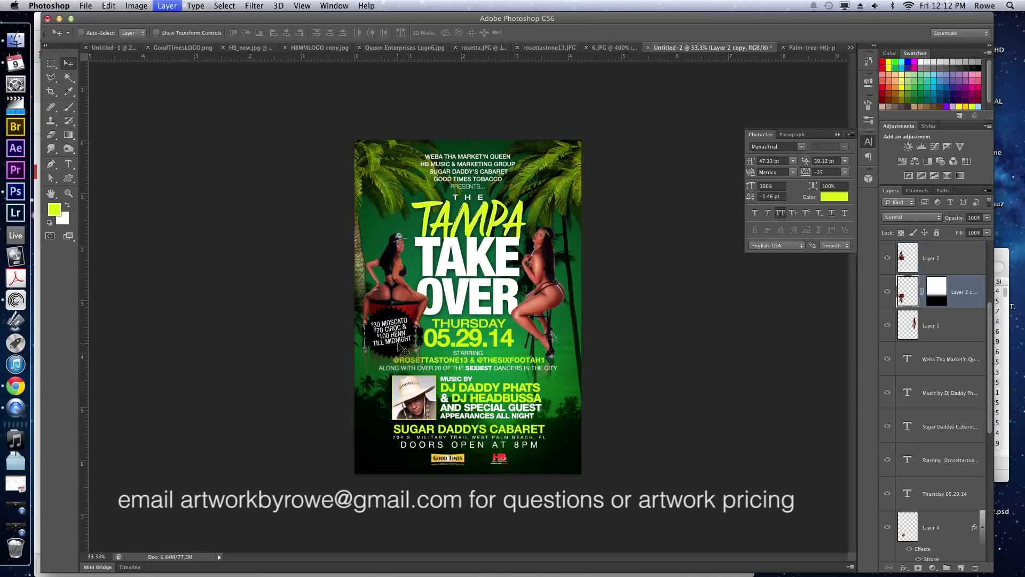
pyautogui.press('super+bracketleft')
pyautogui.press('super+bracketleft')
pyautogui.press('super+bracketleft')
pyautogui.press('super+bracketleft')
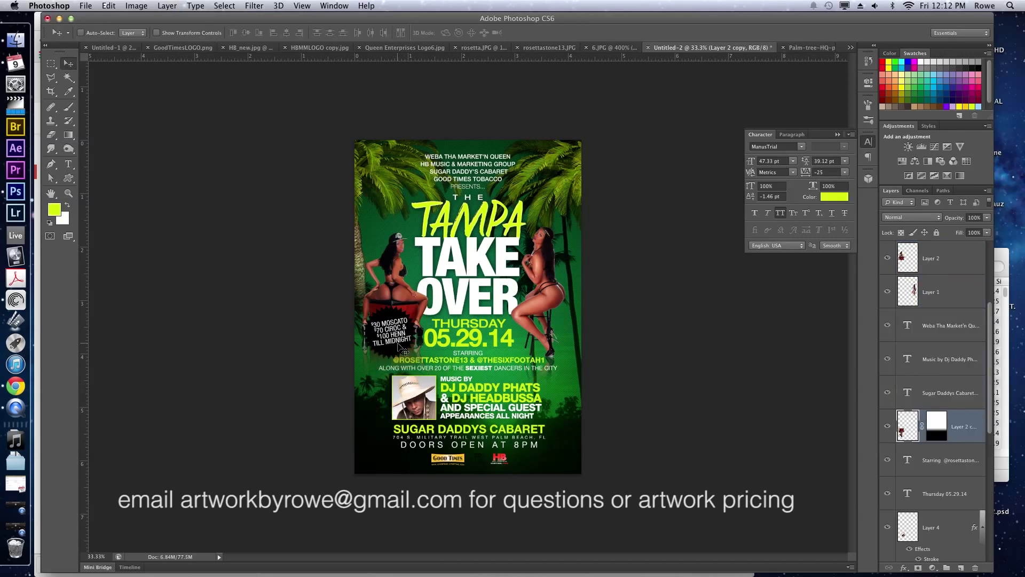
pyautogui.press('super+bracketright')
pyautogui.press('super+bracketleft')
pyautogui.press('super+bracketleft')
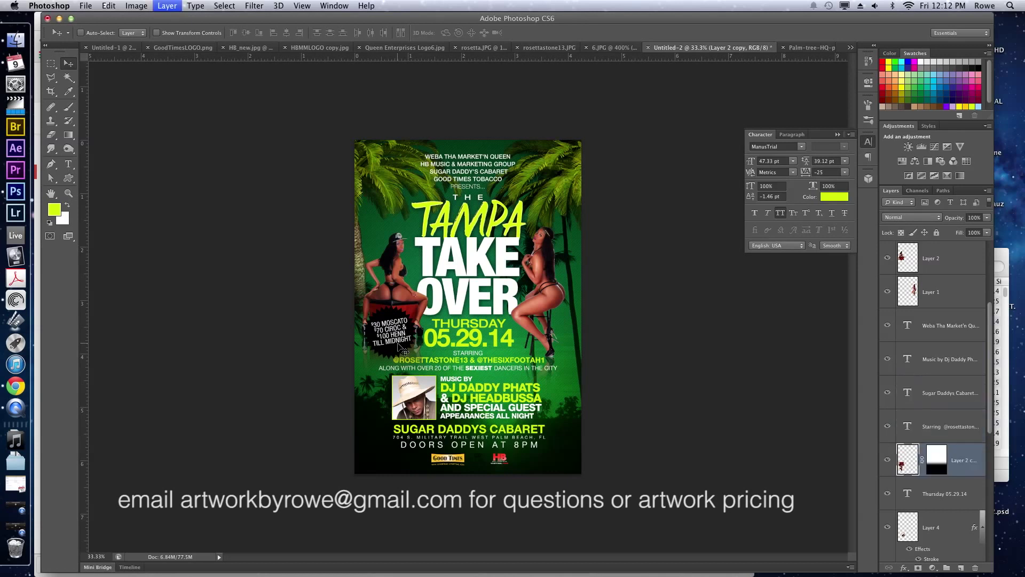
pyautogui.press('super+bracketleft')
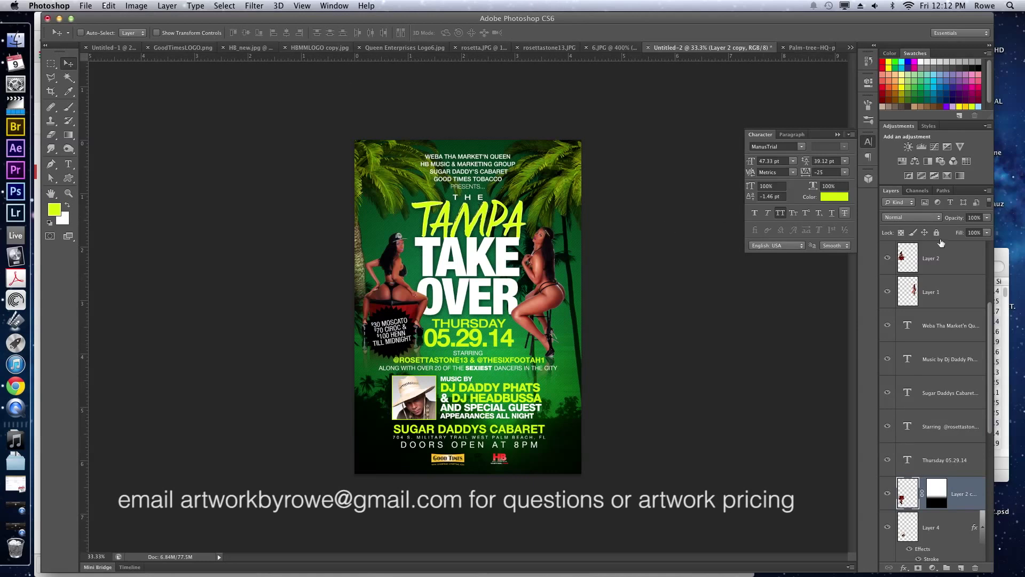
pyautogui.scroll(5, 941, 291)
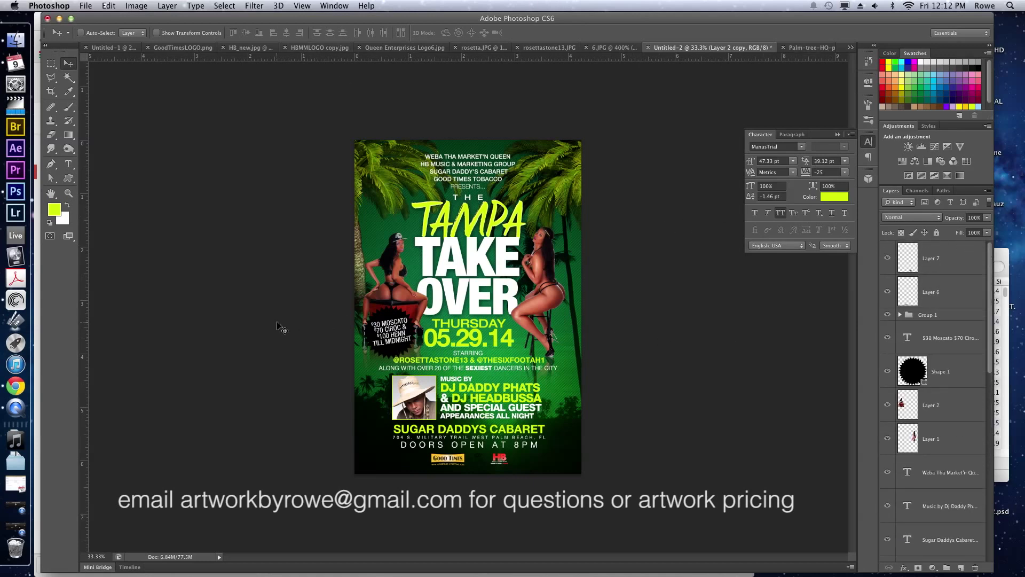
# Fill the starburst shape with yellow.
pyautogui.click(420, 371)
pyautogui.keyDown('super'); pyautogui.click(400, 359); pyautogui.keyUp('super')
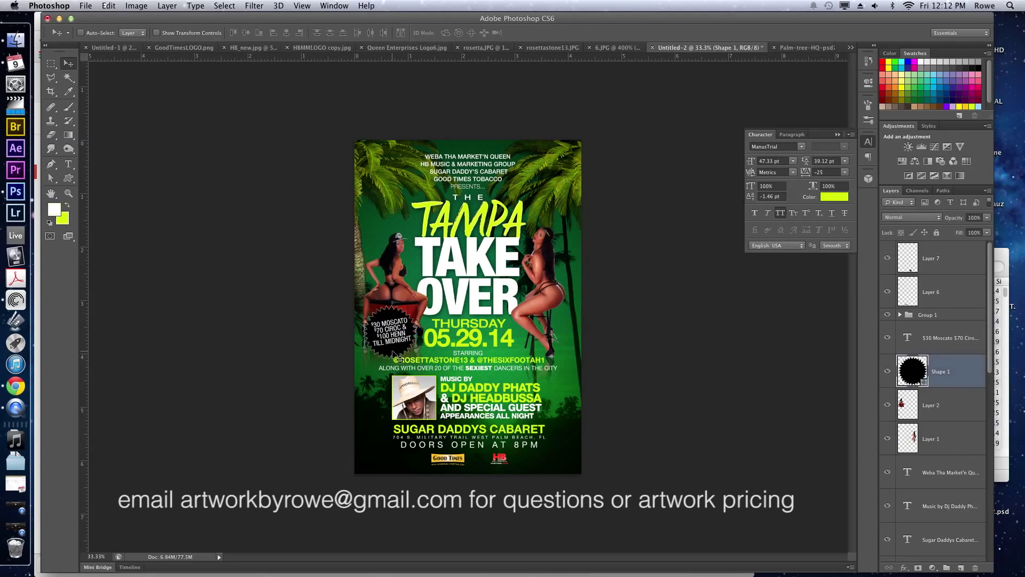
pyautogui.press('x')
pyautogui.press('super+BackSpace')
# Turn the $30 Moscato price text inside the starburst black.
pyautogui.keyDown('super'); pyautogui.click(395, 337); pyautogui.keyUp('super')
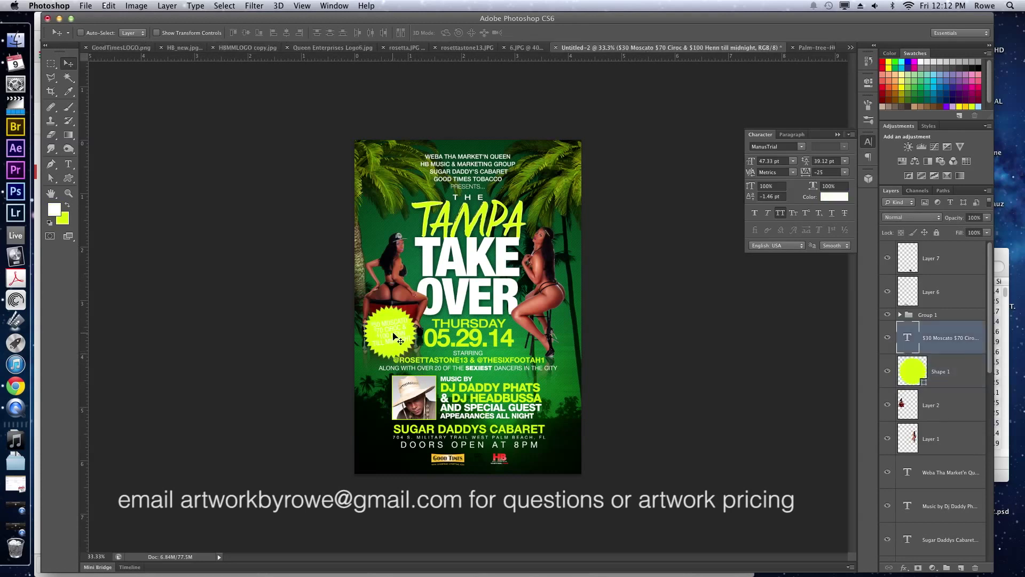
pyautogui.press('d')
pyautogui.press('x')
pyautogui.press('super+BackSpace')
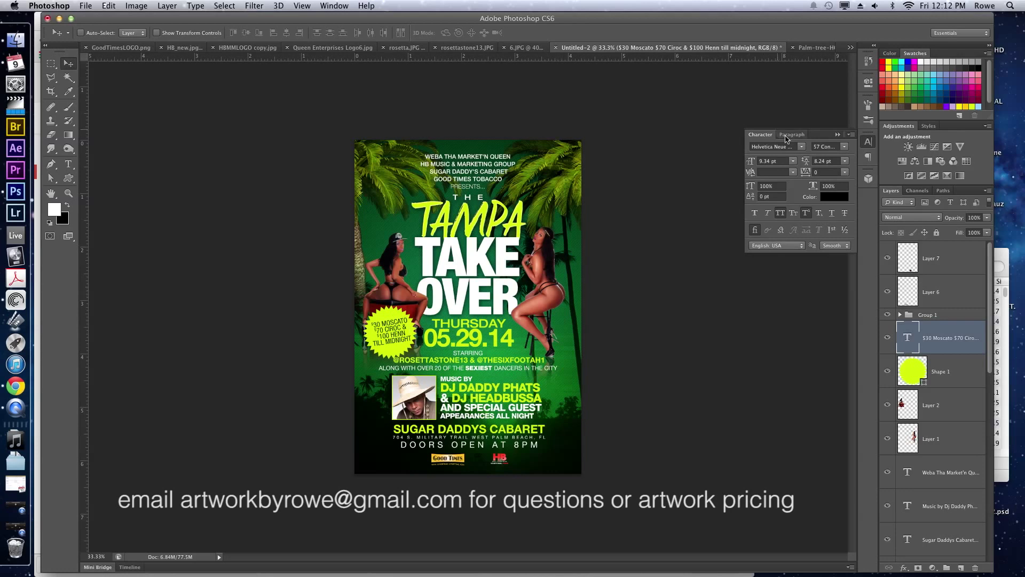
# Set the price text's font style to 77 Bold Condensed.
pyautogui.click(847, 147)
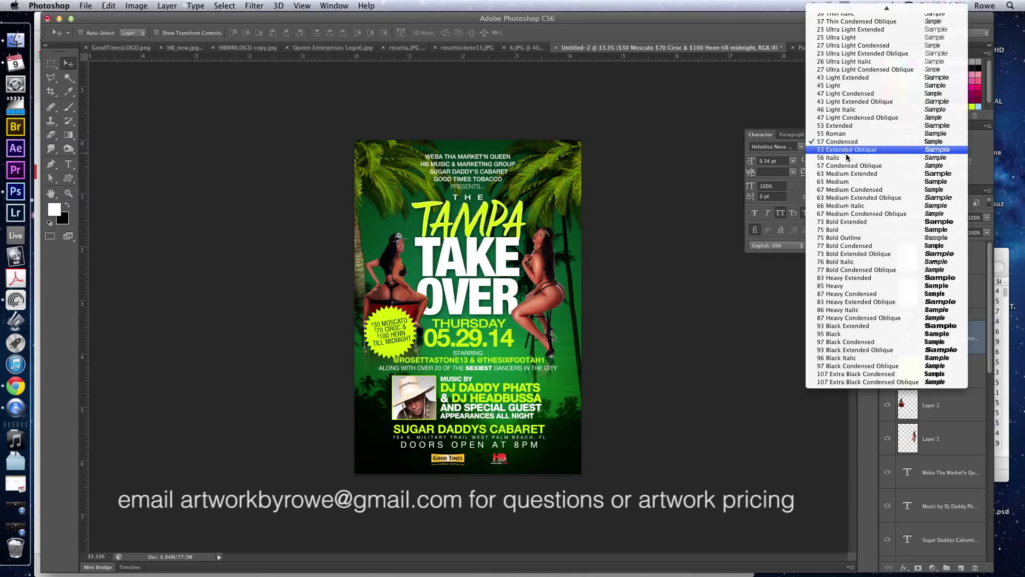
pyautogui.press('Escape')
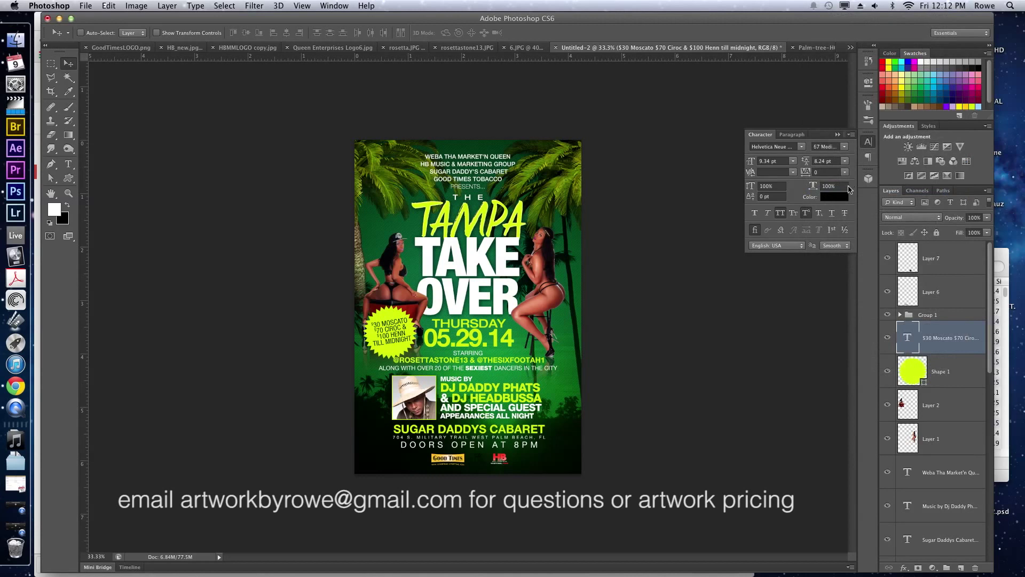
pyautogui.click(848, 147)
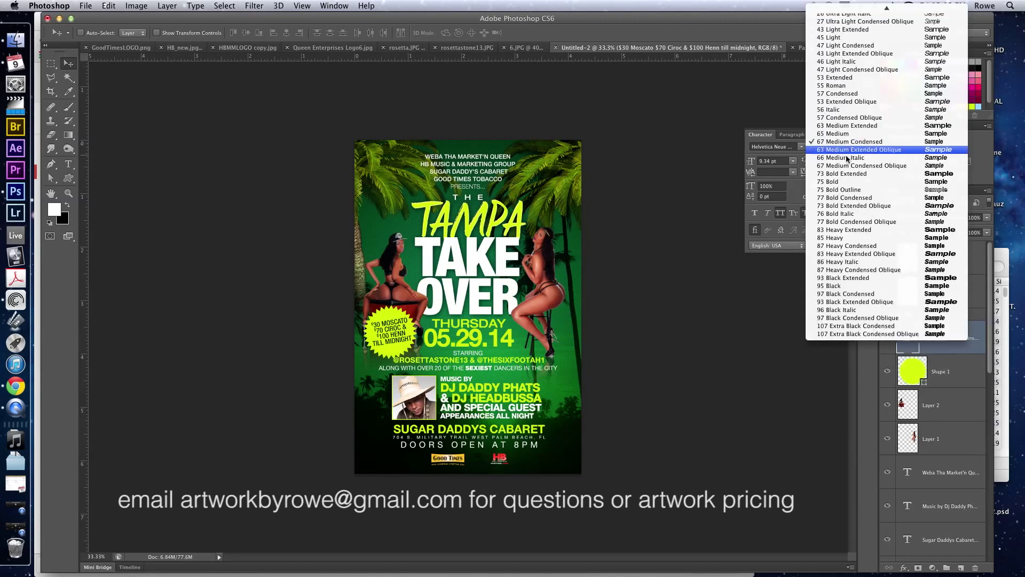
pyautogui.click(852, 198)
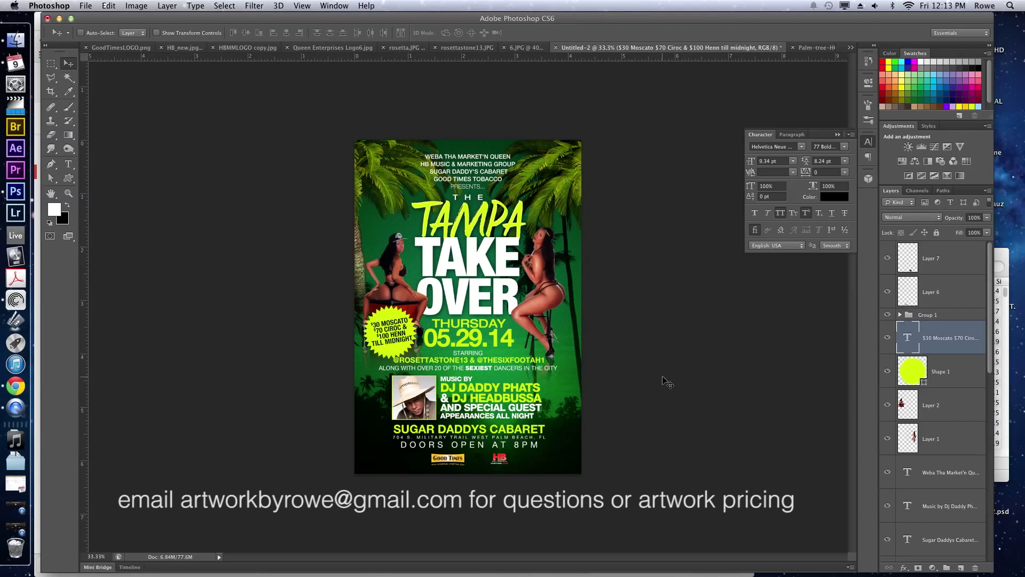
# Merge the Layer 5 copies in Group 1 into one layer and invert the Queen logo.
pyautogui.keyDown('super'); pyautogui.click(483, 464); pyautogui.keyUp('super')
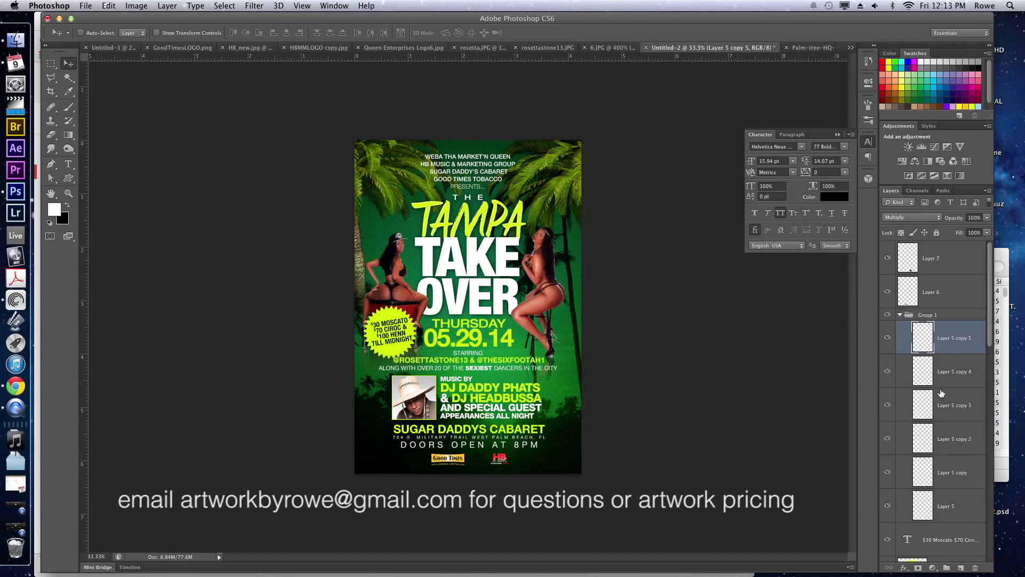
pyautogui.keyDown('shift'); pyautogui.click(946, 496); pyautogui.keyUp('shift')
pyautogui.press('super+e')
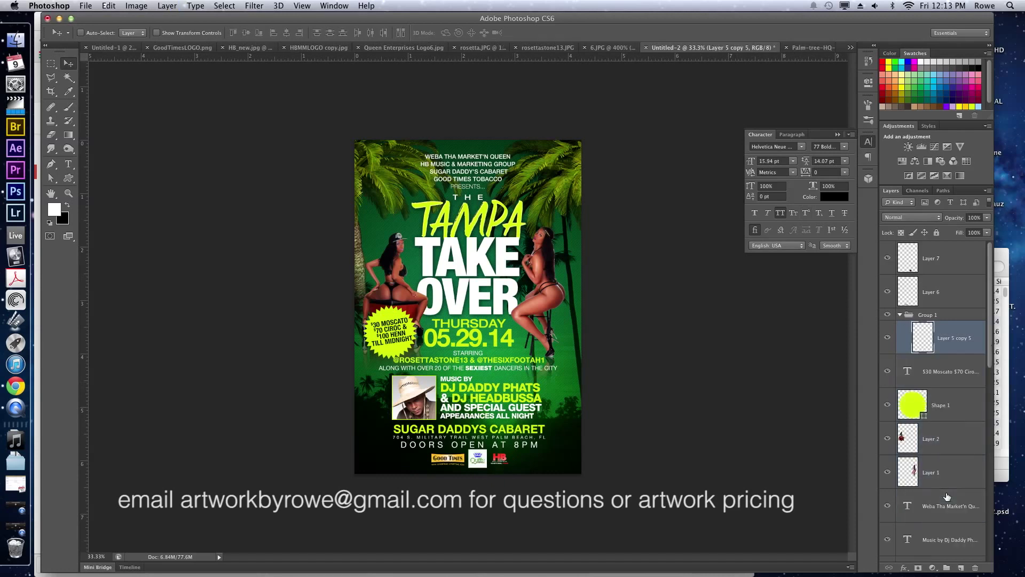
pyautogui.press('super+i')
# Set the logo layer to Screen blend mode and open Save As.
pyautogui.click(939, 218)
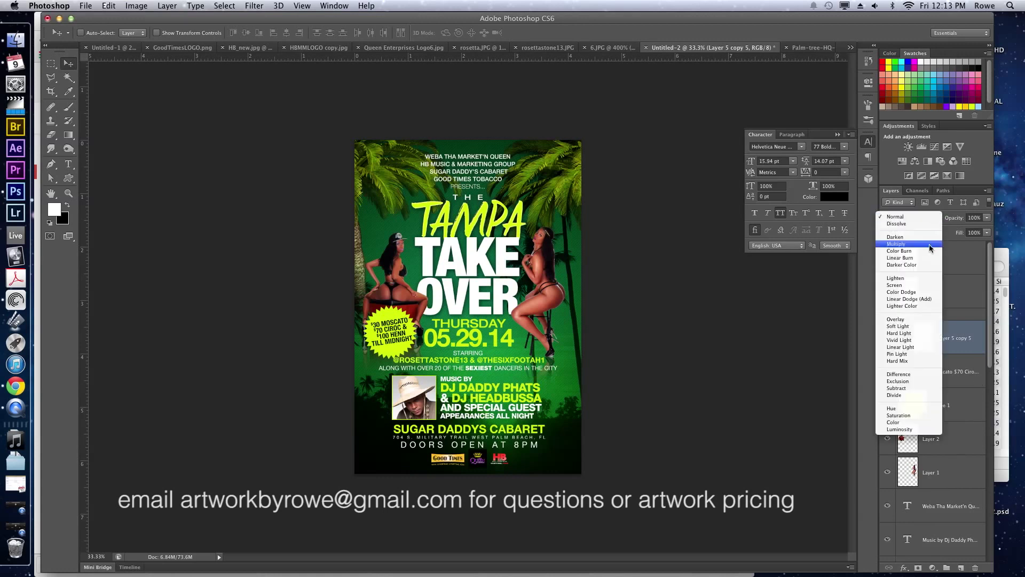
pyautogui.click(921, 285)
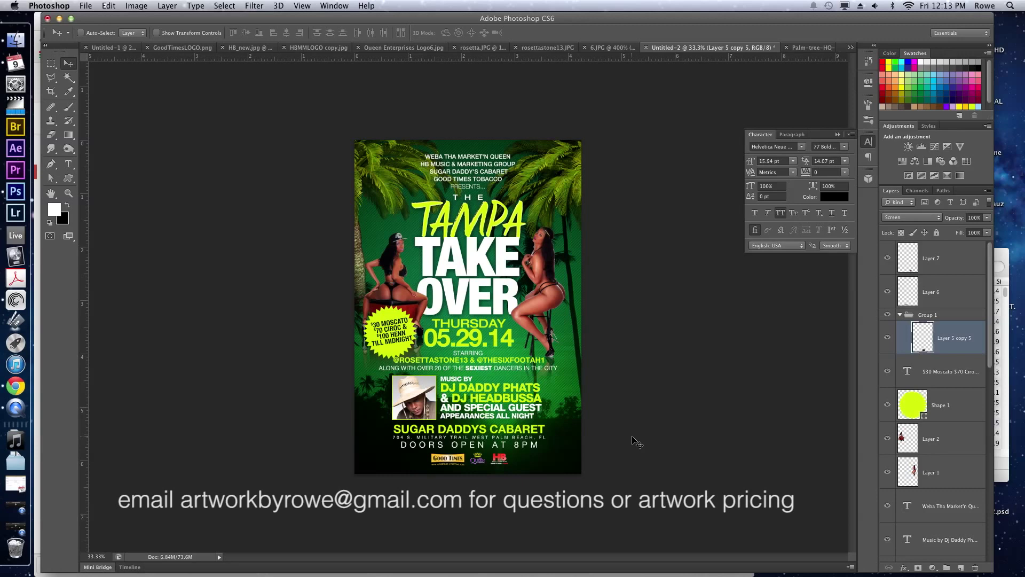
pyautogui.press('super+shift+s')
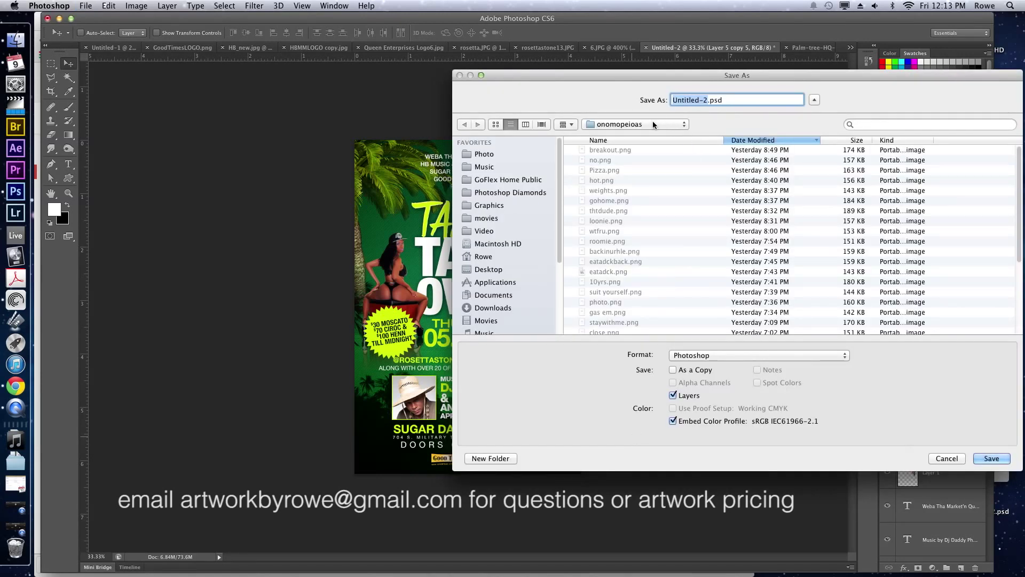
# Save the flyer as TampaTakeover-1 in the Graphics folder.
pyautogui.click(490, 205)
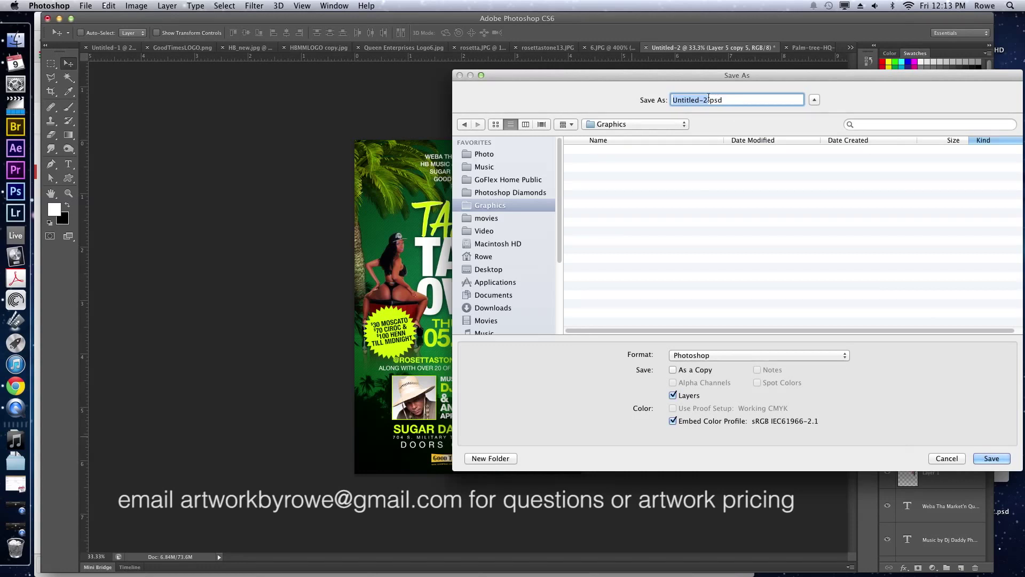
pyautogui.write('TampaTakeover-1')
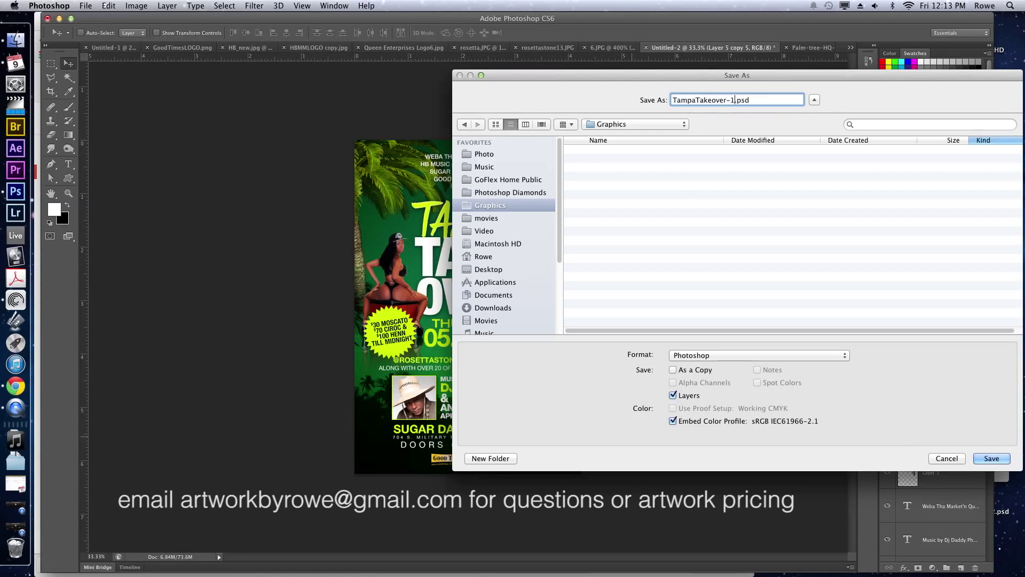
pyautogui.press('Return')
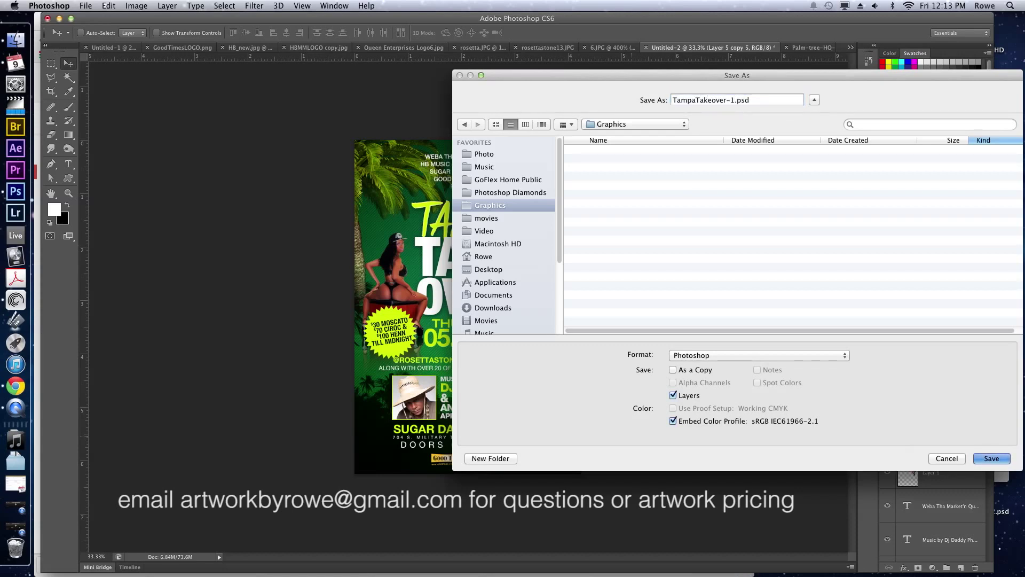
pyautogui.press('Return')
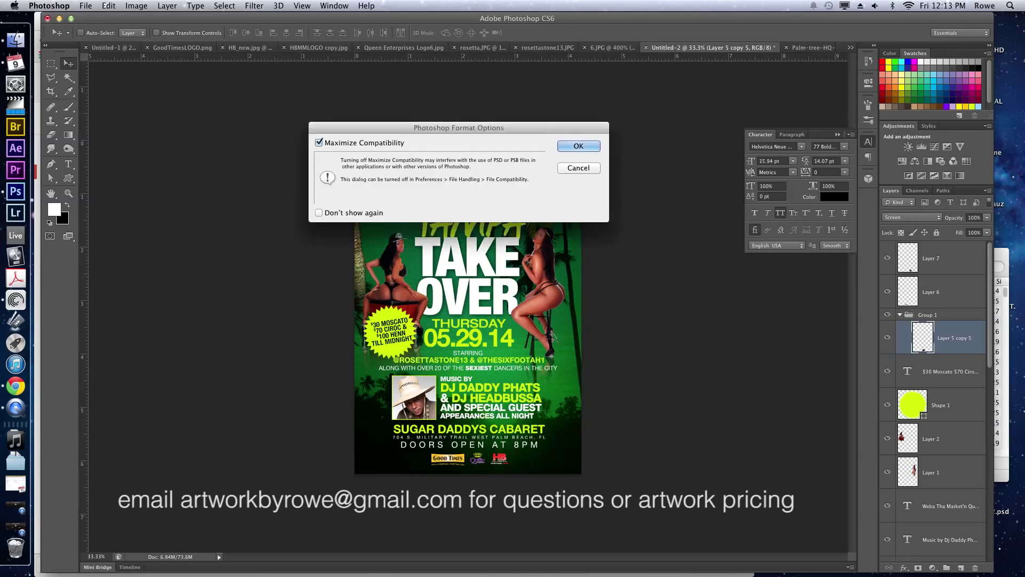
# Accept the Photoshop Format Options with Maximize Compatibility left on.
pyautogui.press('Return')
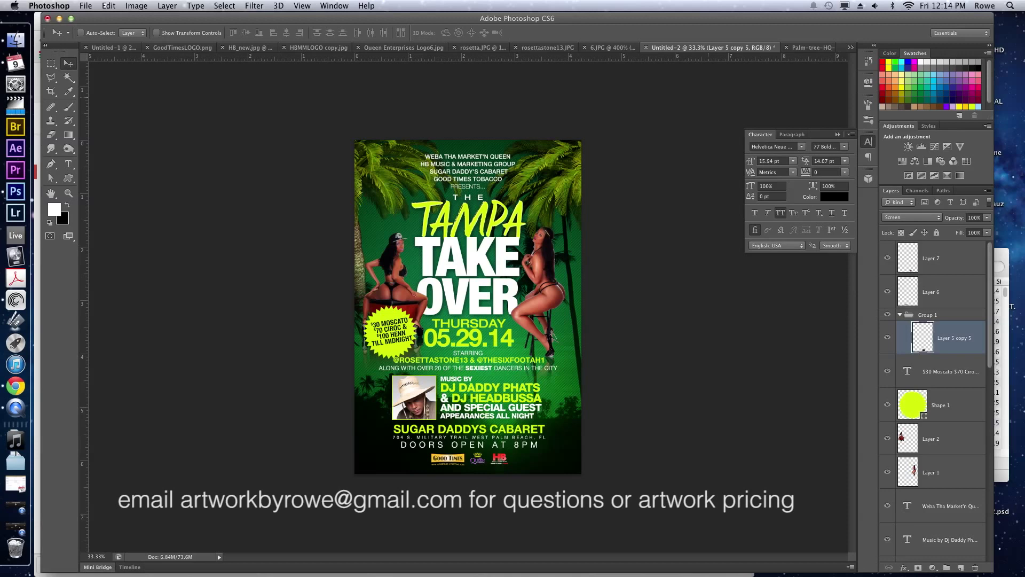
# Let the save finish so the document becomes TampaTakeover-1.psd.
pyautogui.press('super+s')
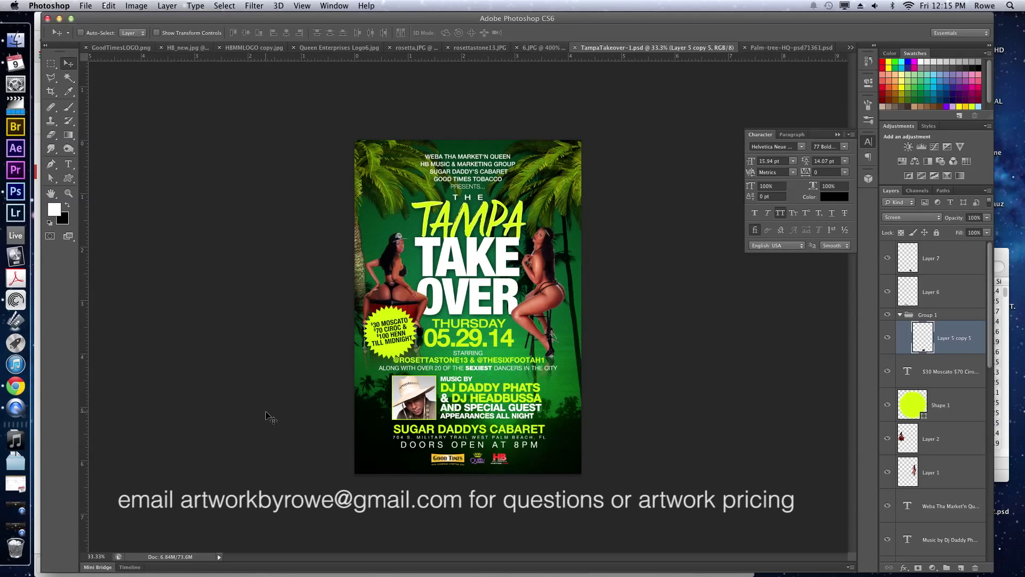
# Search Google in Chrome for 'instagram icon'.
pyautogui.click(15, 387)
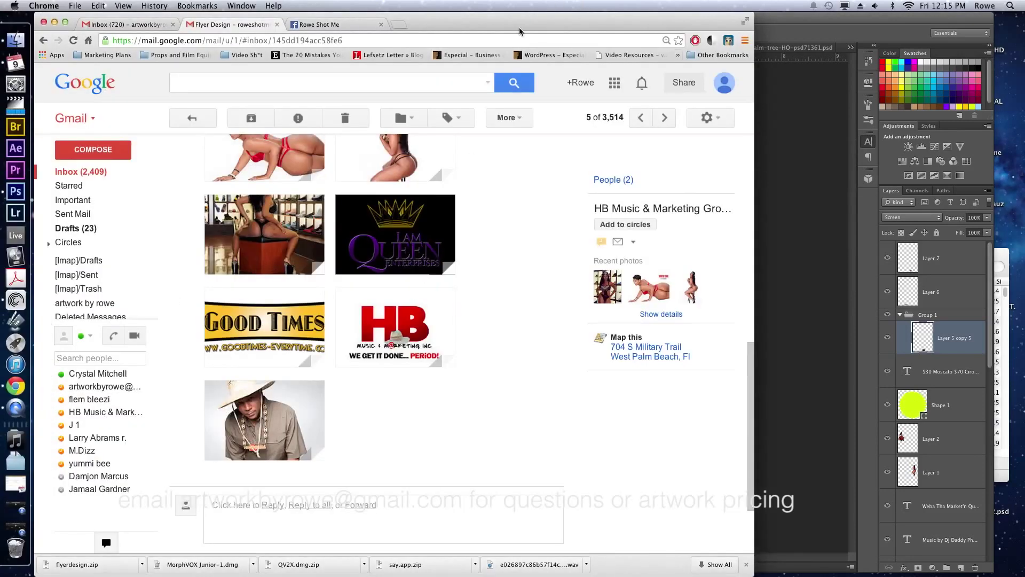
pyautogui.press('super+t')
pyautogui.write('instagram icon')
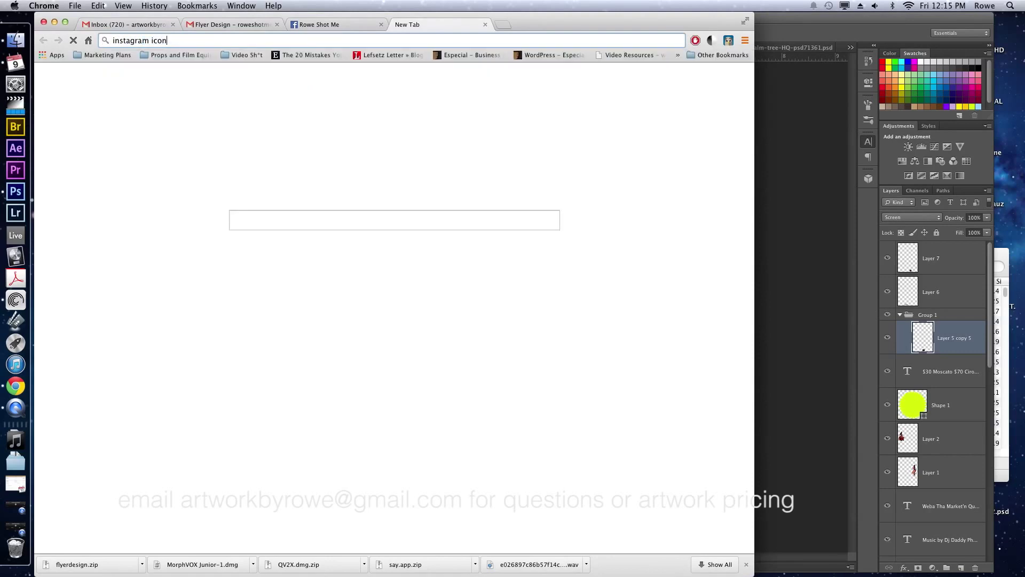
pyautogui.press('Return')
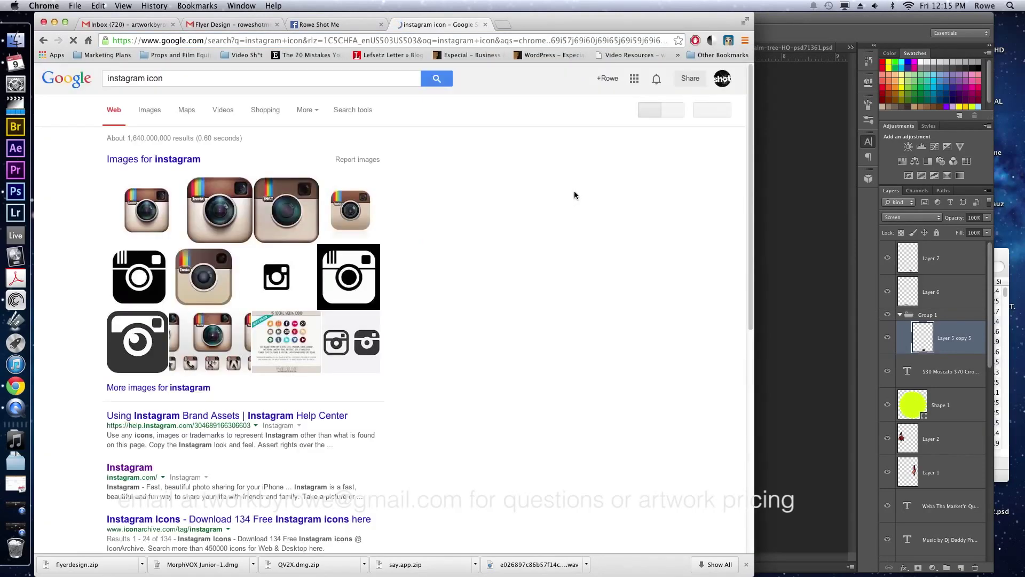
# Copy the first Instagram icon image and paste it onto the flyer as Layer 9.
pyautogui.rightClick(154, 212)
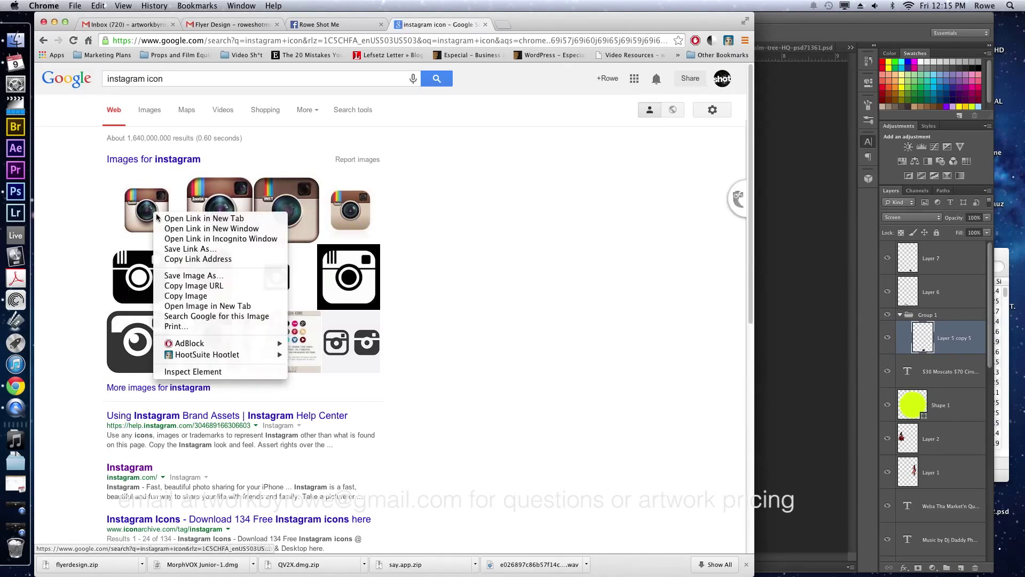
pyautogui.click(205, 296)
pyautogui.press('super+Tab')
pyautogui.press('super+v')
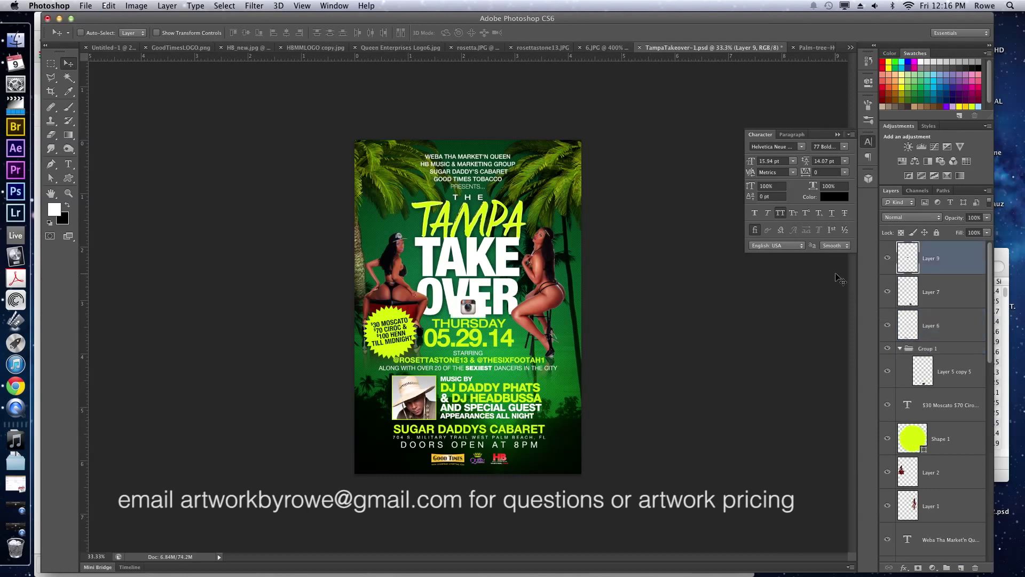
# Delete the Instagram icon's white background with the Magic Wand.
pyautogui.press('w')
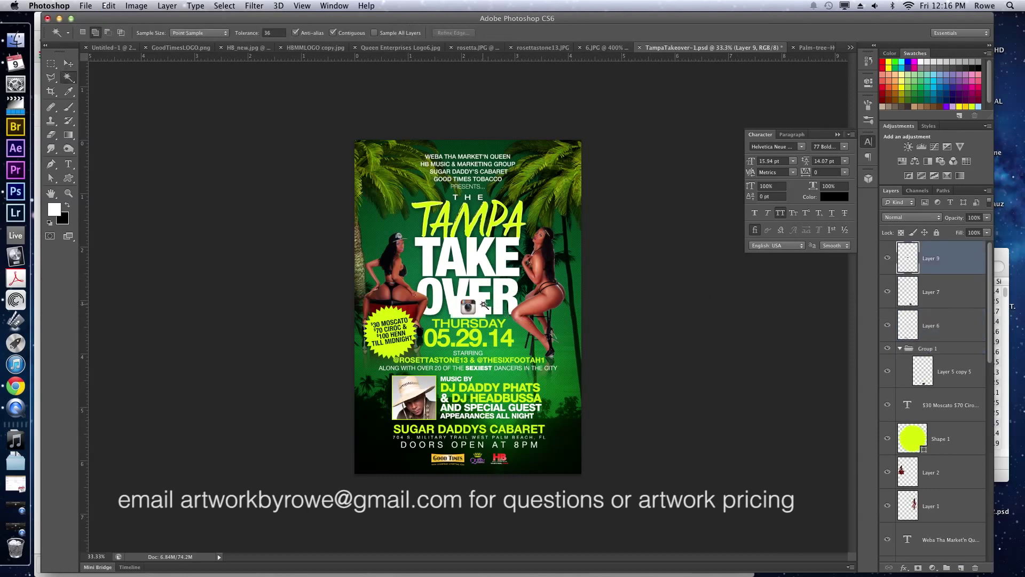
pyautogui.click(482, 305)
pyautogui.press('Delete')
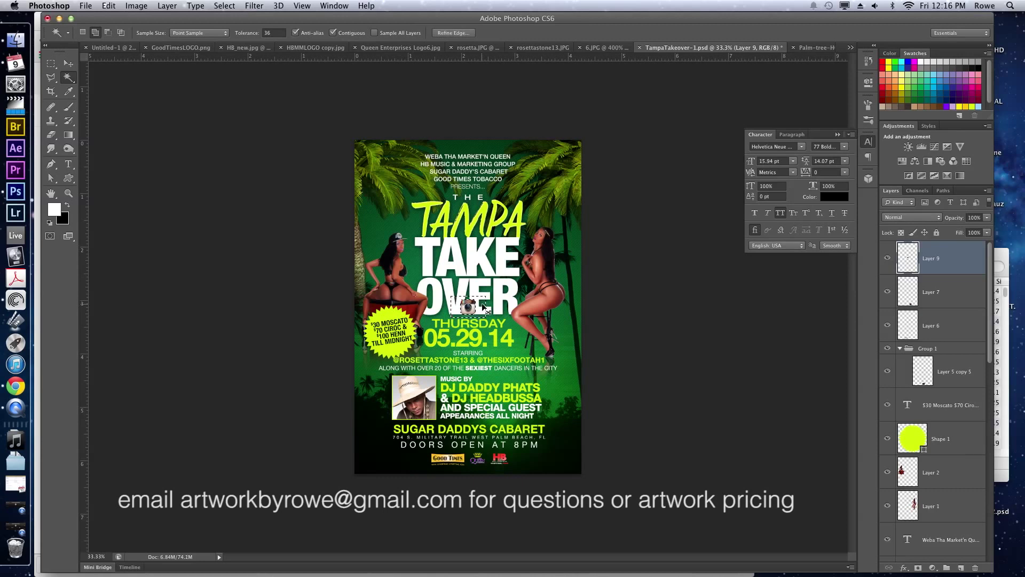
pyautogui.hotkey('ctrl', 'd')
# Move the icon beside the second handle under STARRING and scale it smaller.
pyautogui.press('v')
pyautogui.moveTo(475, 302); pyautogui.dragTo(549, 347)
pyautogui.hotkey('ctrl', 't')
pyautogui.press('Return')
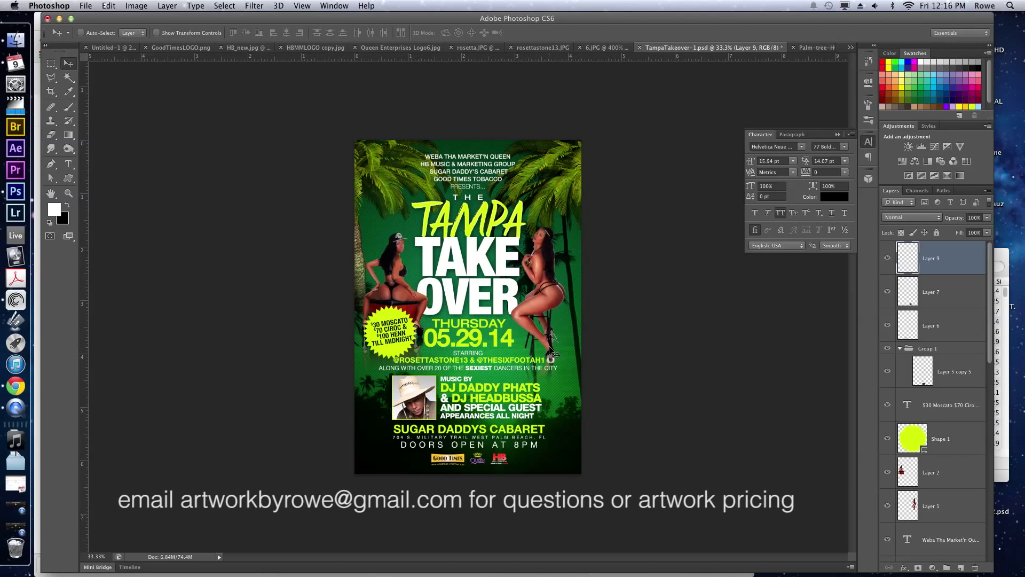
# Place a duplicate icon beside the first handle and save the flyer.
pyautogui.press('super+j')
pyautogui.moveTo(534, 376); pyautogui.dragTo(448, 378)
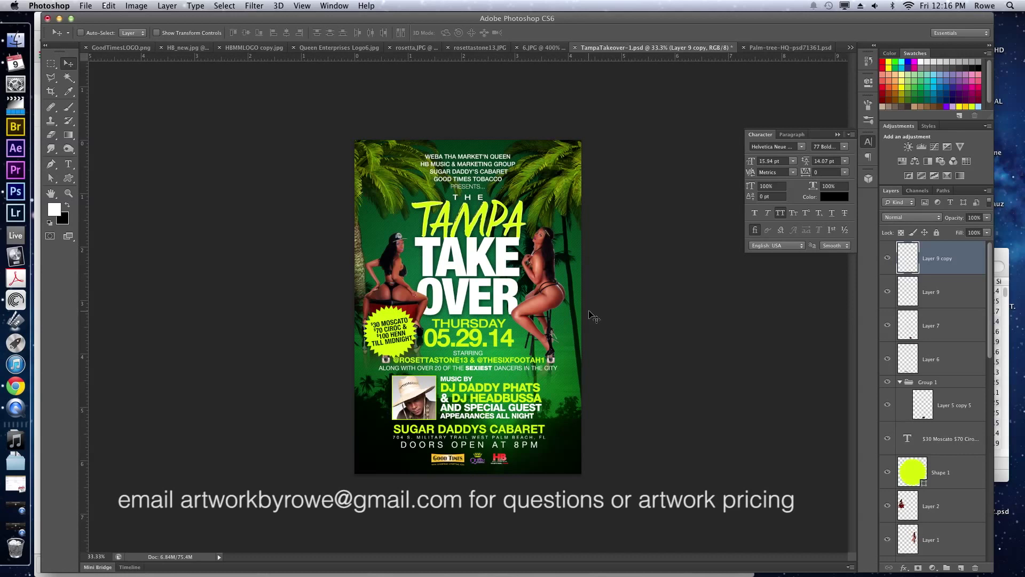
pyautogui.press('super+s')
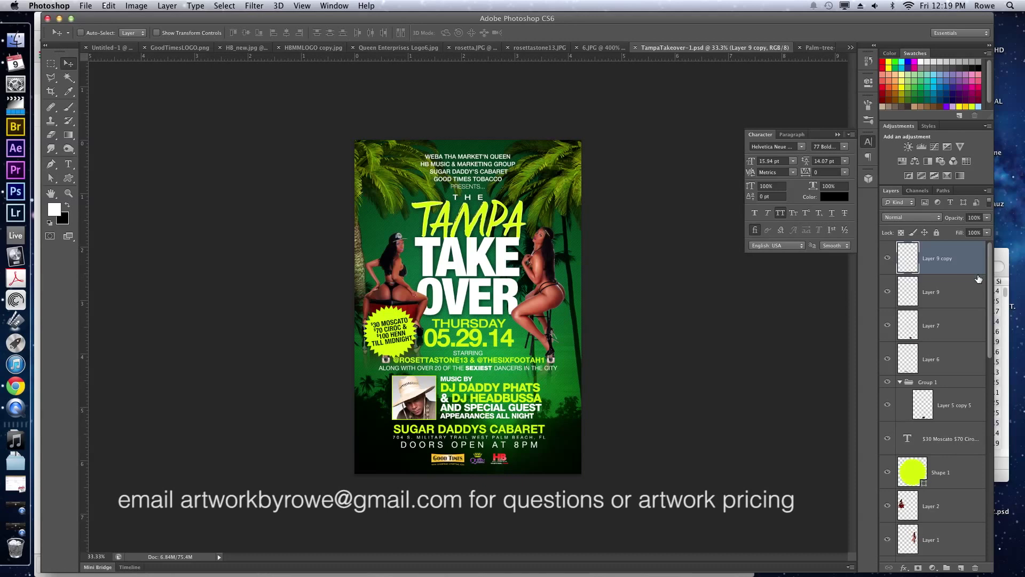
pyautogui.press('super+alt+i')
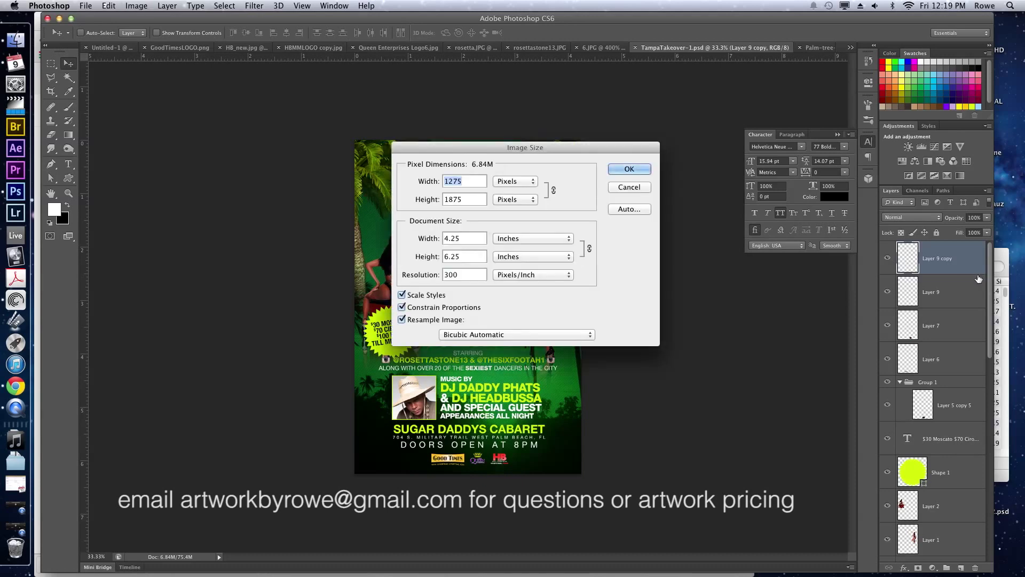
pyautogui.click(140, 5)
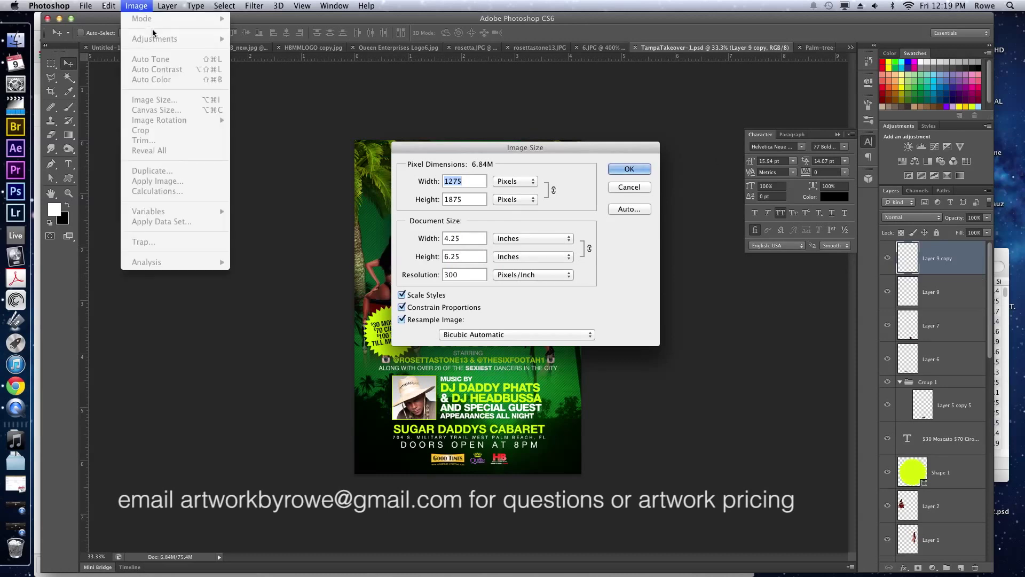
pyautogui.click(465, 142)
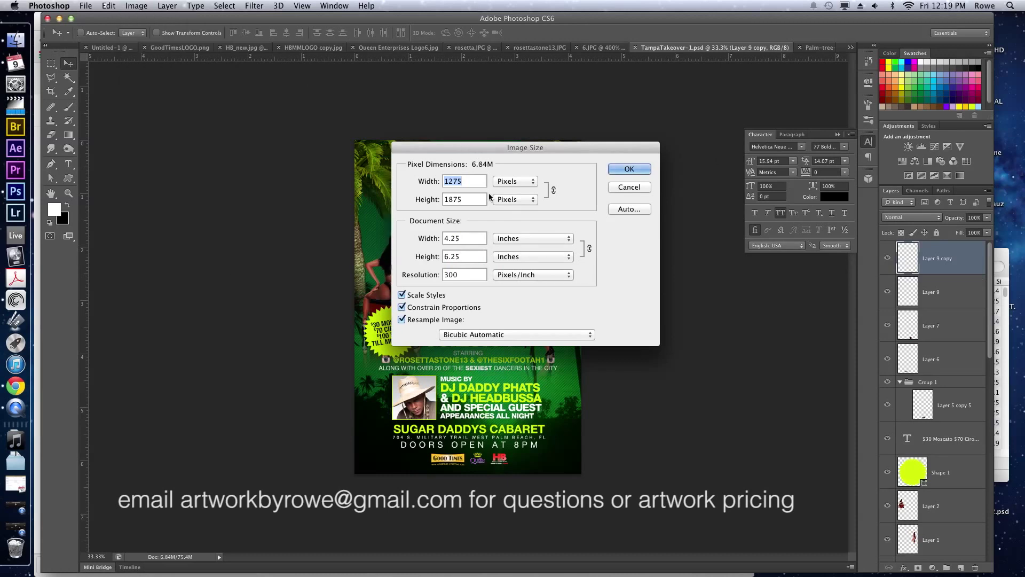
pyautogui.click(476, 238)
pyautogui.write('11')
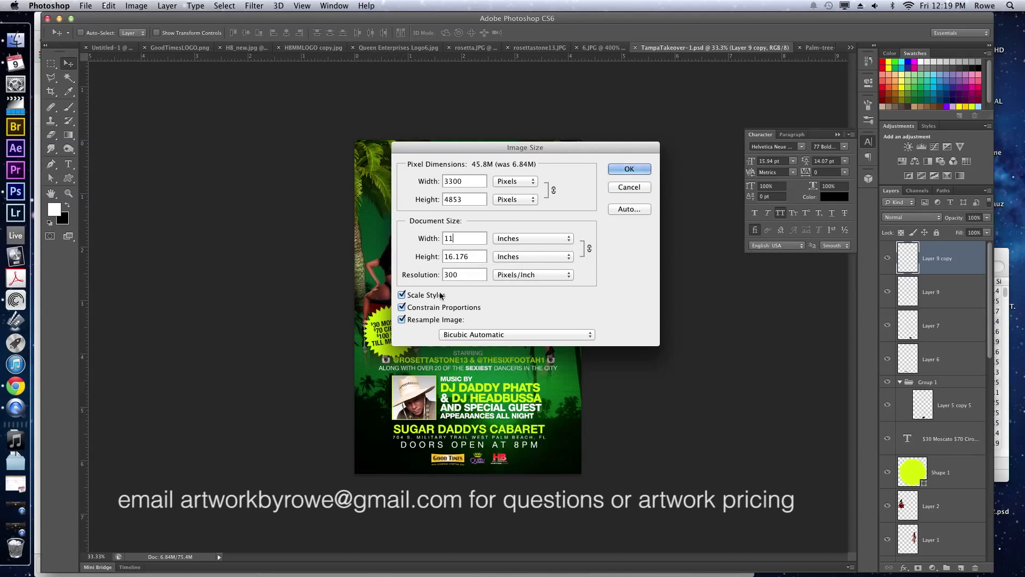
pyautogui.click(430, 308)
pyautogui.moveTo(468, 256); pyautogui.dragTo(443, 256)
pyautogui.write('17')
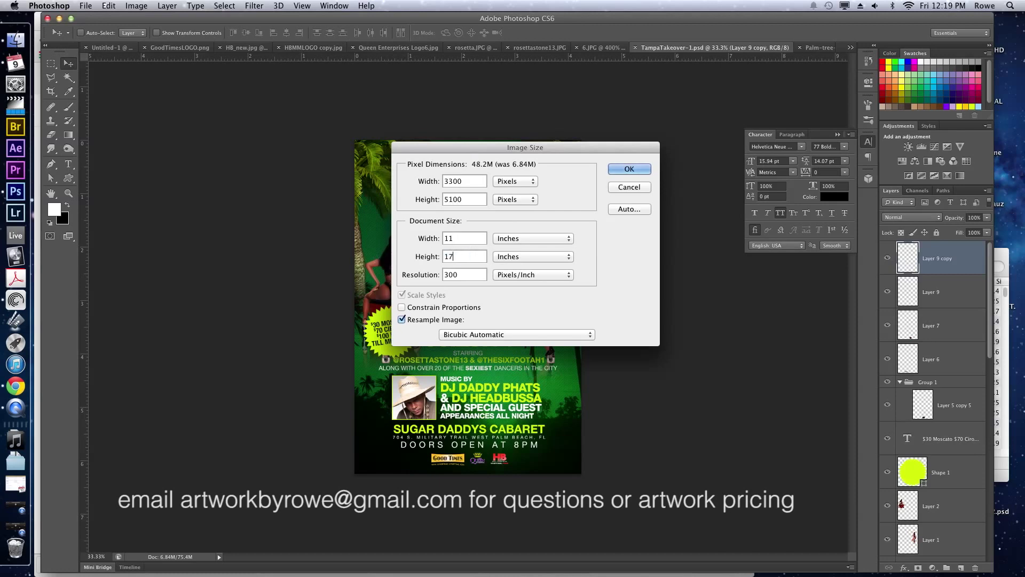
pyautogui.click(631, 188)
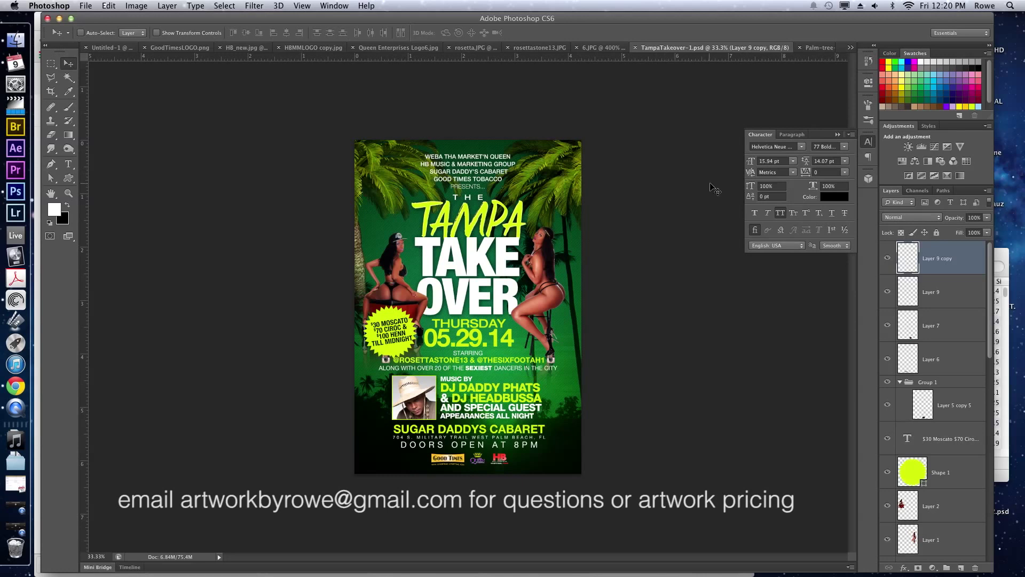
# Switch to the Crop Tool so a crop frame surrounds the whole flyer canvas.
pyautogui.press('c')
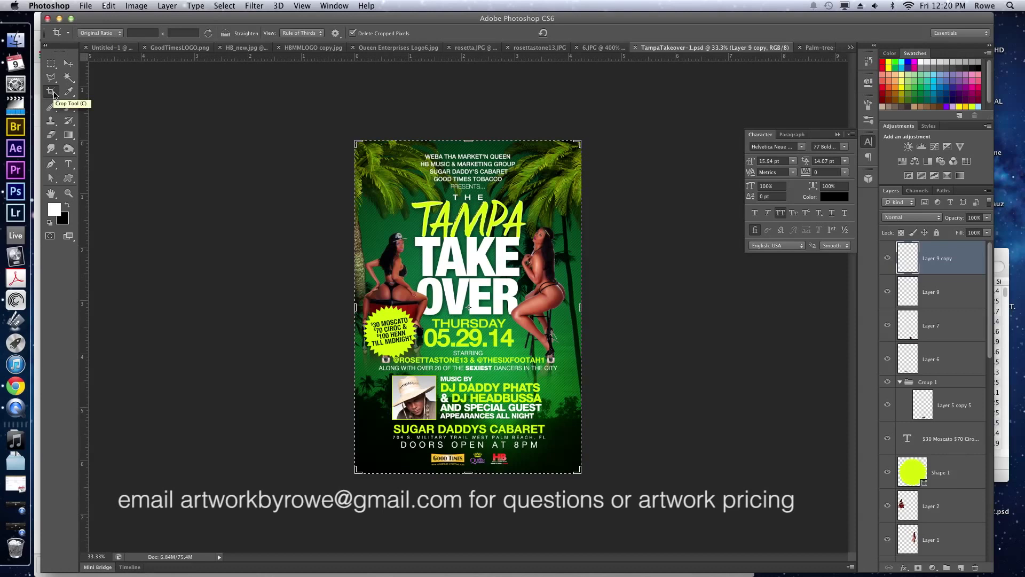
# Set the crop ratio to 1 x 1 (Square) and extend the frame past both sides.
pyautogui.click(90, 34)
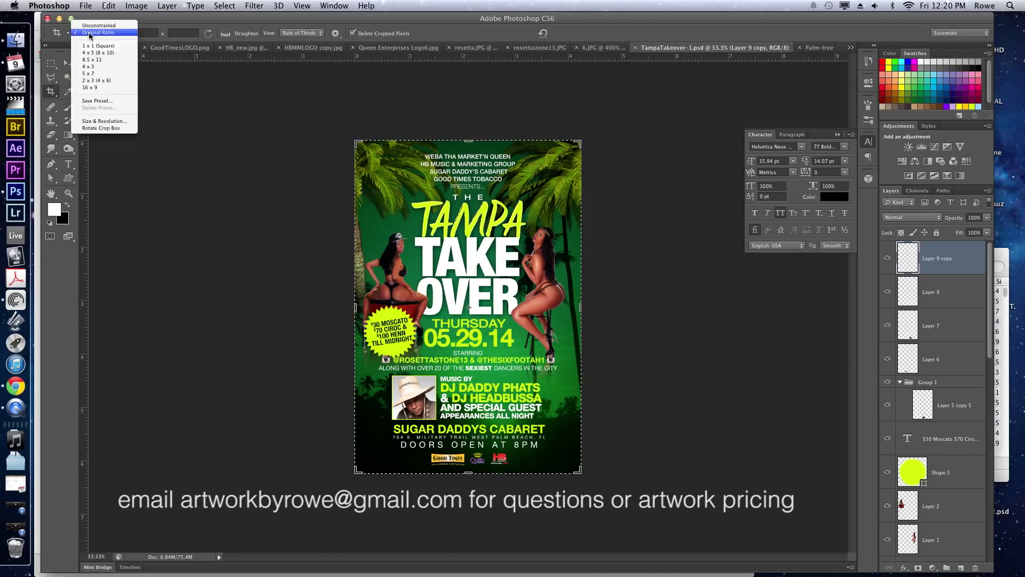
pyautogui.click(92, 47)
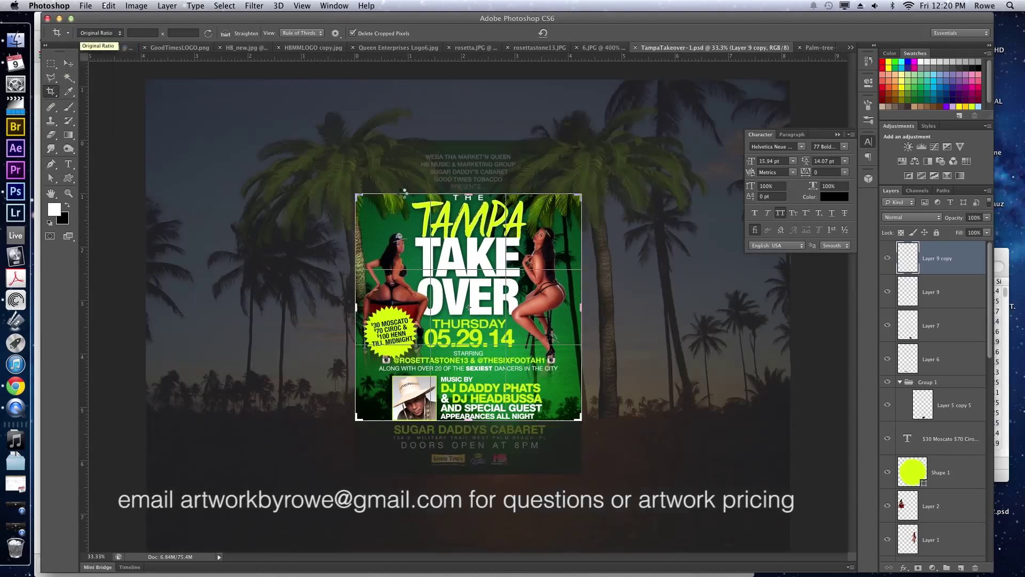
pyautogui.moveTo(584, 191); pyautogui.dragTo(609, 181)
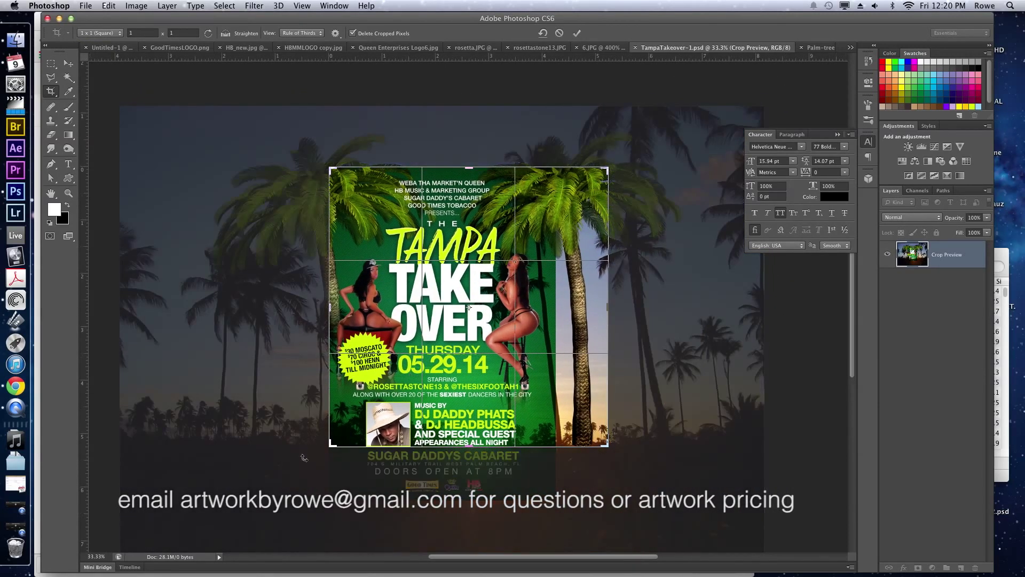
pyautogui.moveTo(331, 445); pyautogui.dragTo(307, 471)
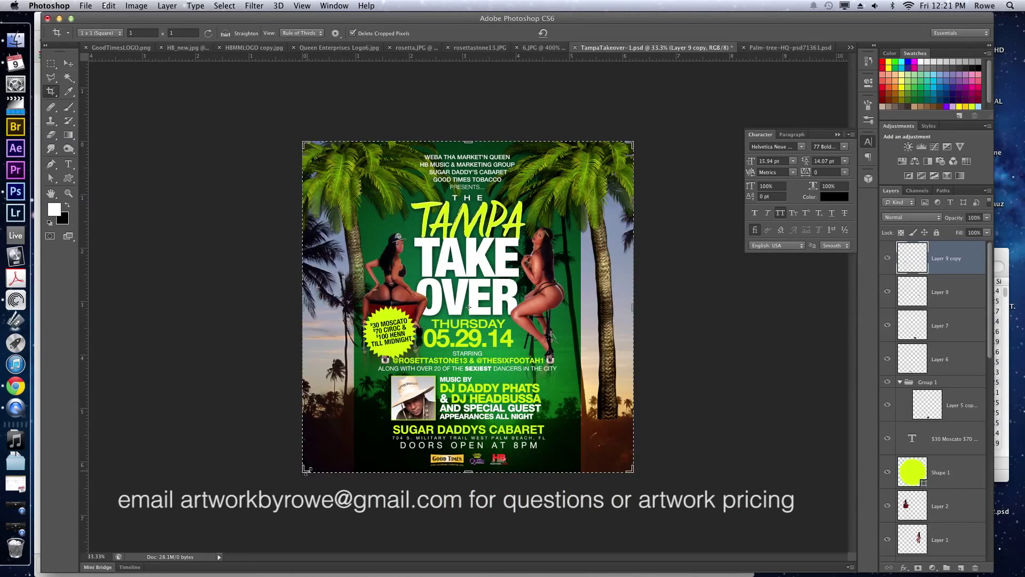
# Commit the square crop and stretch green Layer 0 sideways to both canvas edges.
pyautogui.press('v')
pyautogui.scroll(-15, 908, 513)
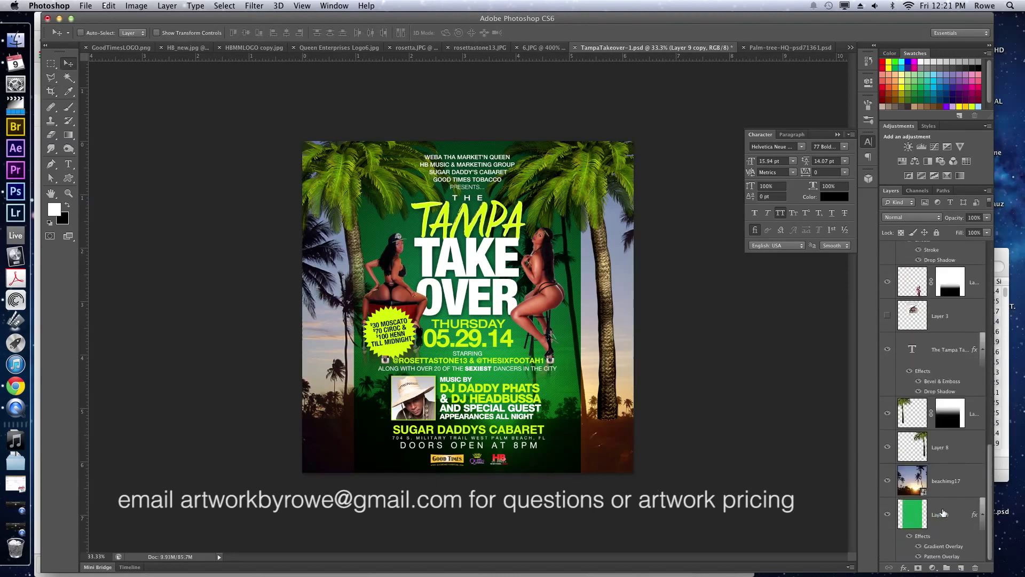
pyautogui.click(942, 513)
pyautogui.hotkey('ctrl', 't')
pyautogui.moveTo(586, 307); pyautogui.dragTo(636, 300)
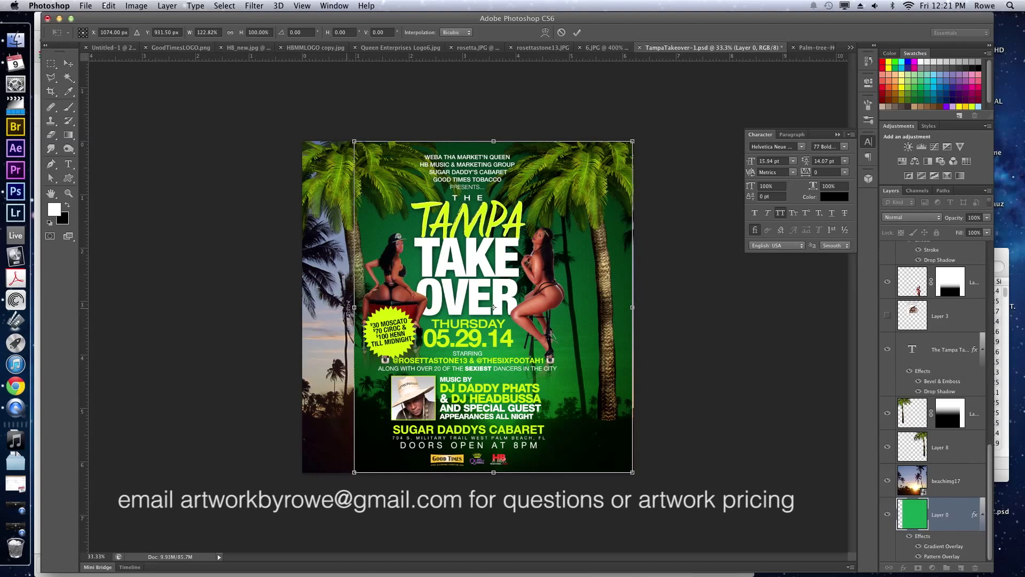
pyautogui.moveTo(303, 304); pyautogui.dragTo(296, 304)
pyautogui.press('Return')
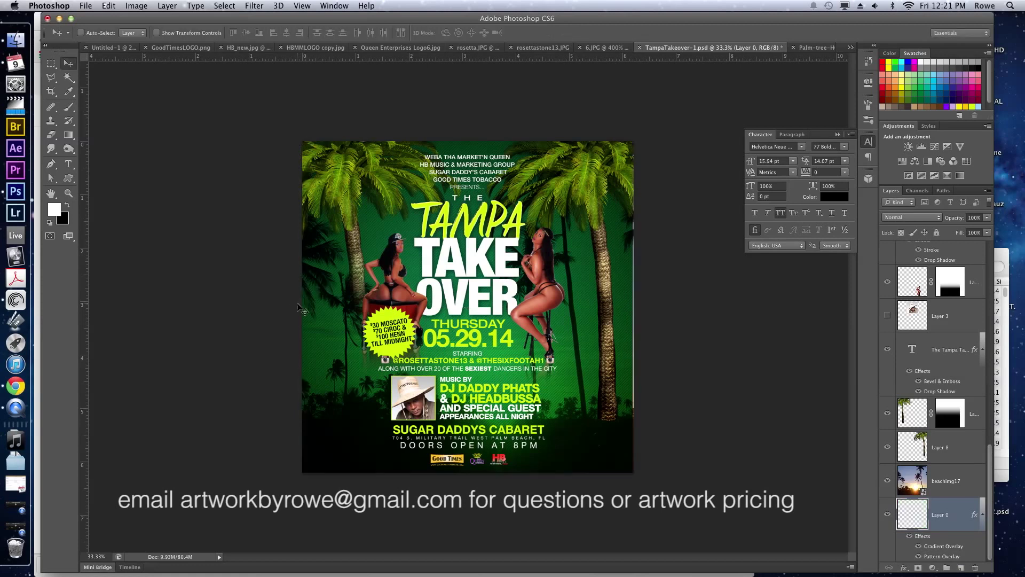
pyautogui.keyDown('ctrl'); pyautogui.click(558, 298); pyautogui.keyUp('ctrl')
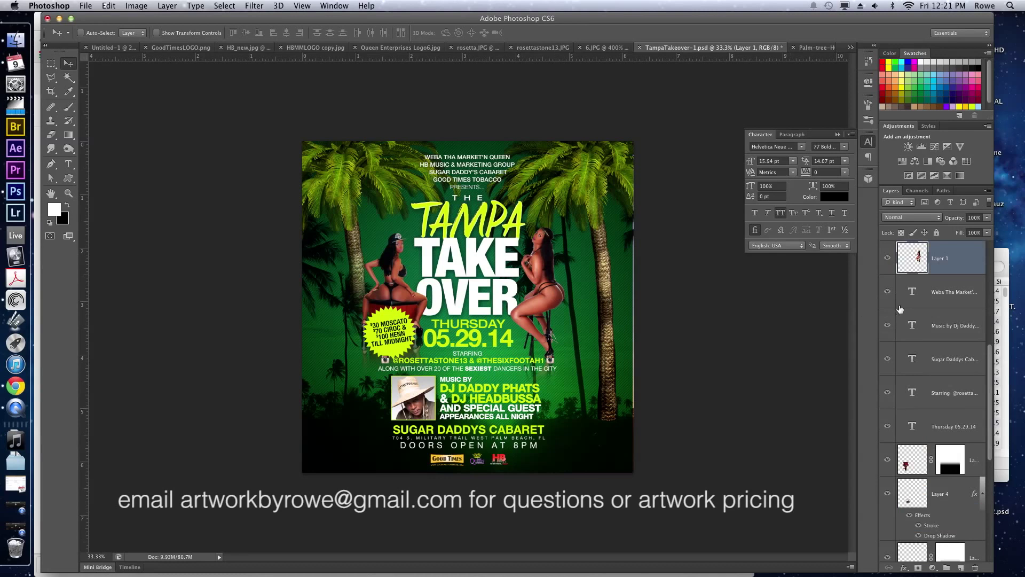
# Enlarge the right-hand dancer to about 130% and move her down and right.
pyautogui.scroll(4, 900, 308)
pyautogui.scroll(-5, 955, 342)
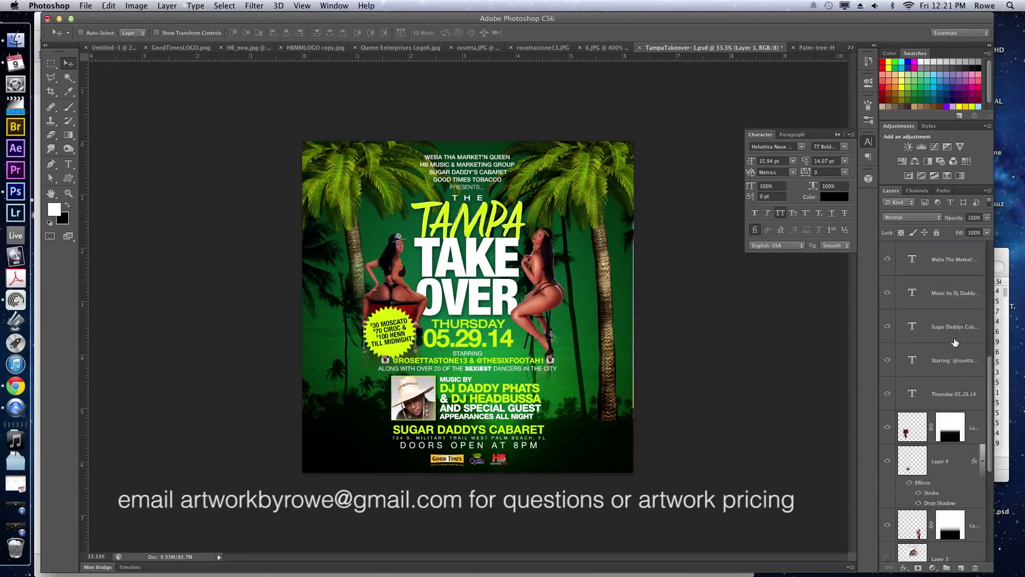
pyautogui.scroll(-1, 955, 470)
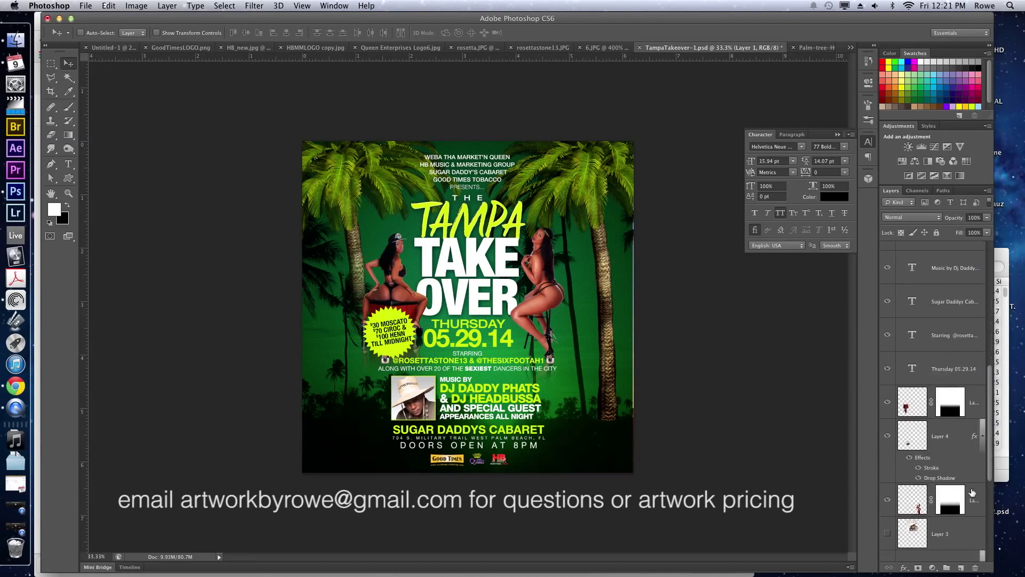
pyautogui.click(972, 493)
pyautogui.press('super+t')
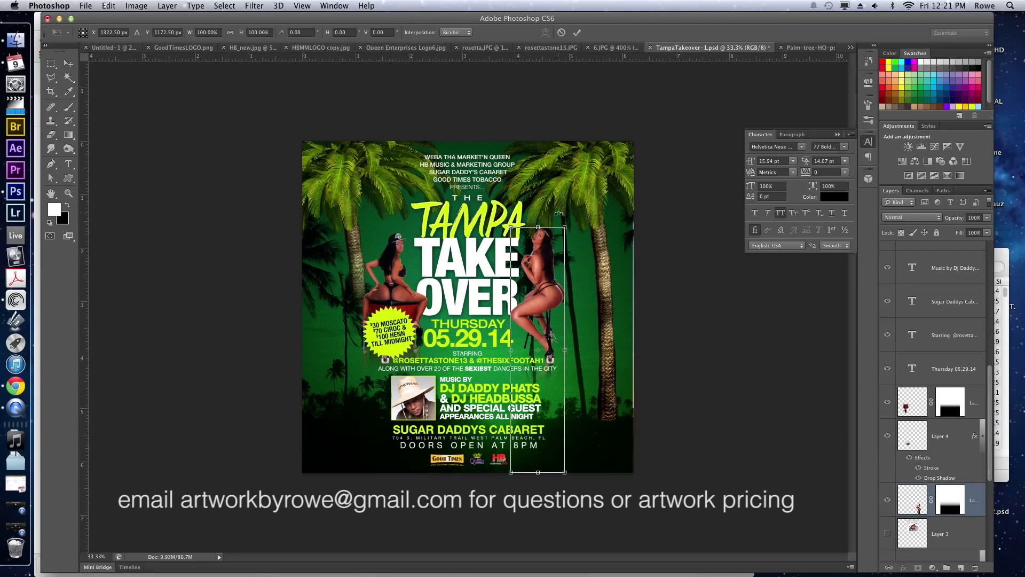
pyautogui.moveTo(565, 227); pyautogui.dragTo(617, 171)
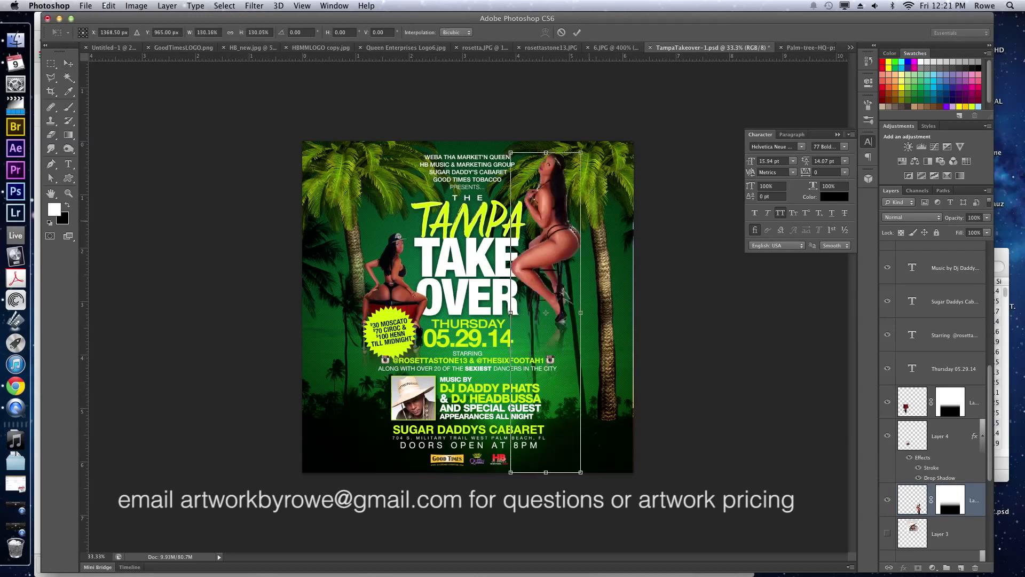
pyautogui.press('Return')
pyautogui.moveTo(553, 237); pyautogui.dragTo(578, 317)
# Scale the right-hand dancer up a bit more, set her lower, and paste onto a new layer.
pyautogui.hotkey('ctrl', 't')
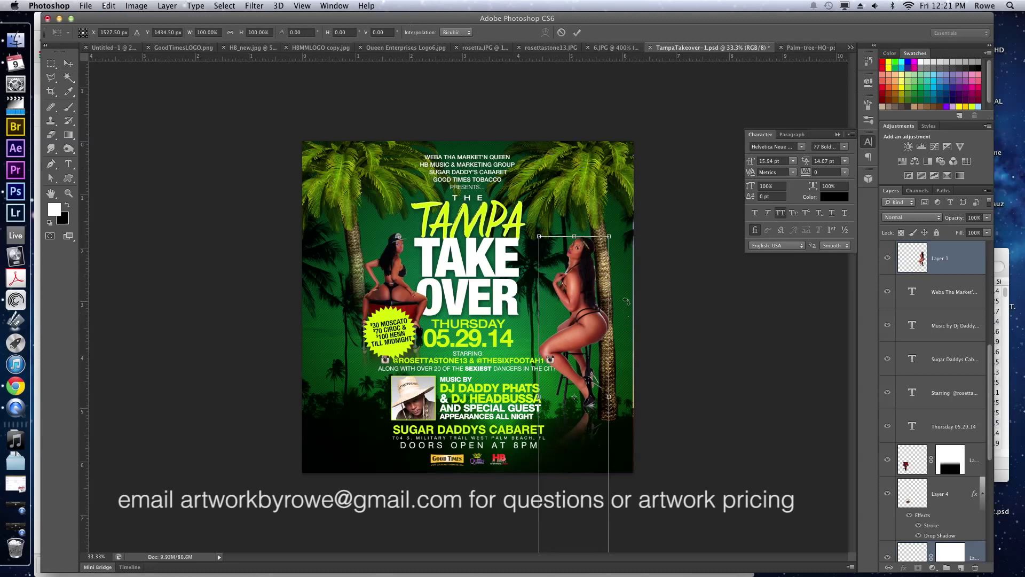
pyautogui.moveTo(610, 230); pyautogui.dragTo(623, 178)
pyautogui.press('Return')
pyautogui.moveTo(594, 226); pyautogui.dragTo(596, 271)
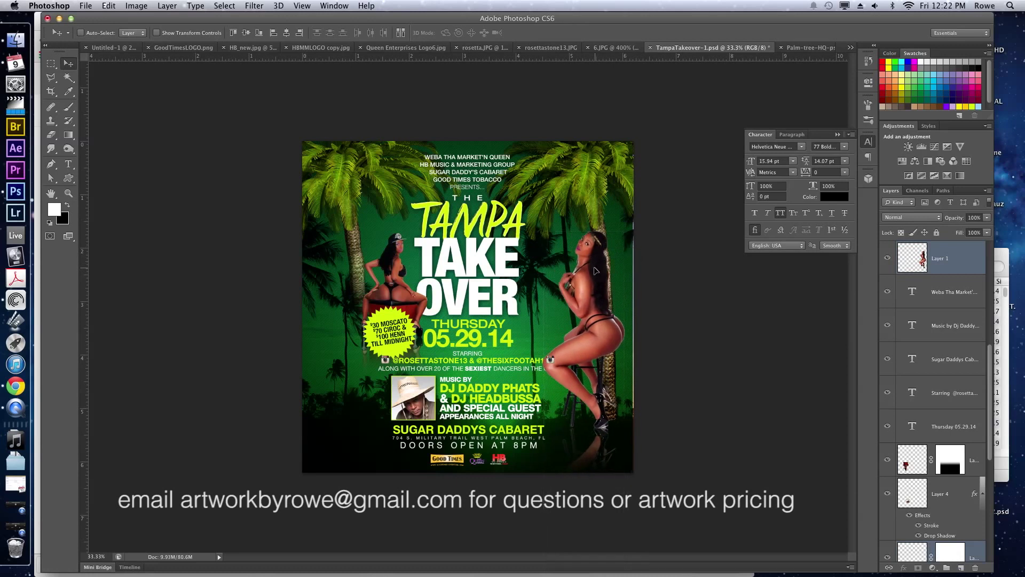
pyautogui.press('super+v')
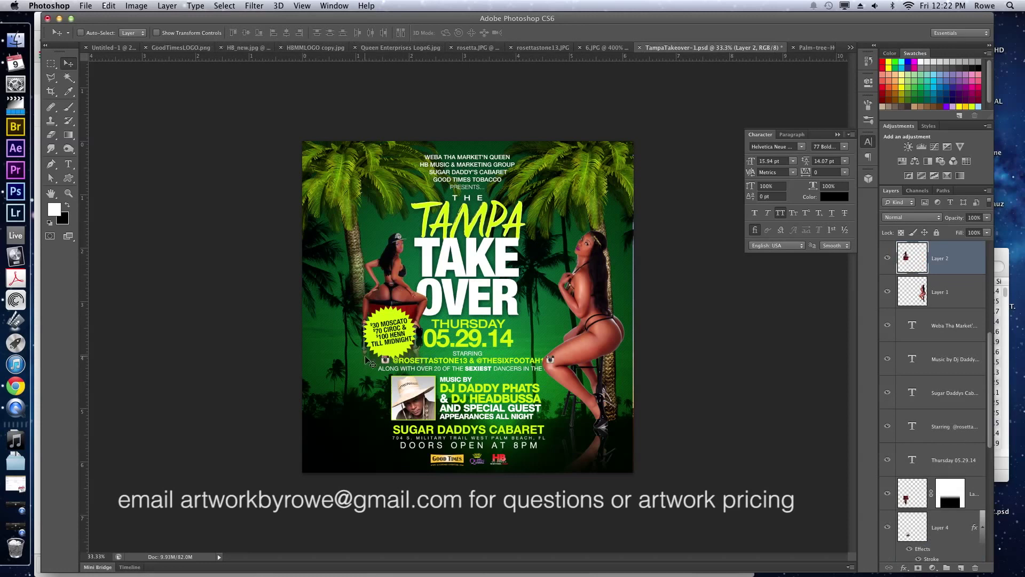
# Restore the larger left dancer on the red cube and move her down the left side.
pyautogui.press('super+z')
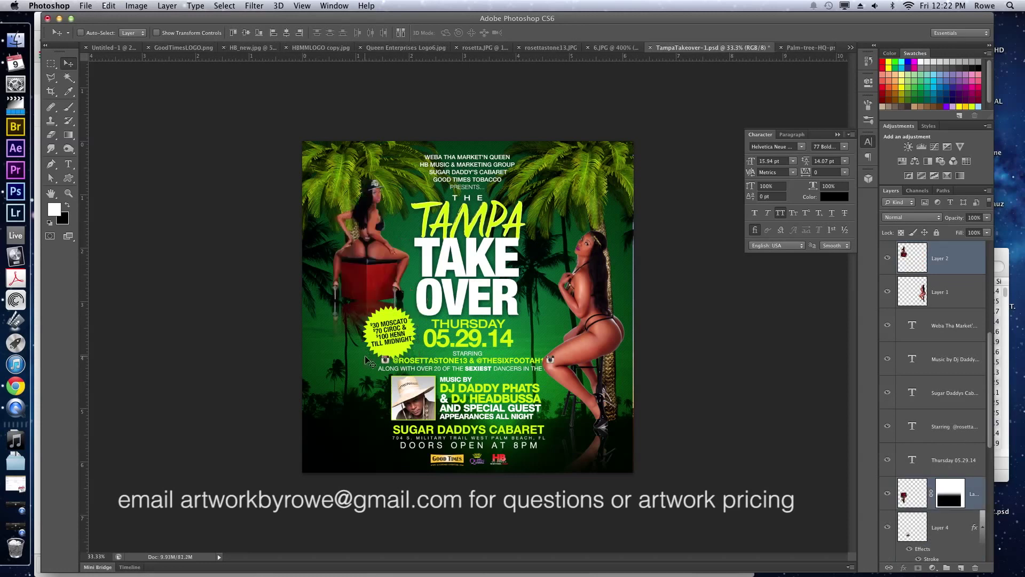
pyautogui.moveTo(366, 361); pyautogui.dragTo(364, 316)
pyautogui.moveTo(361, 281); pyautogui.dragTo(396, 312)
# Move the $30 Moscato text and starburst together onto the red cube's front.
pyautogui.keyDown('super'); pyautogui.click(396, 336); pyautogui.keyUp('super')
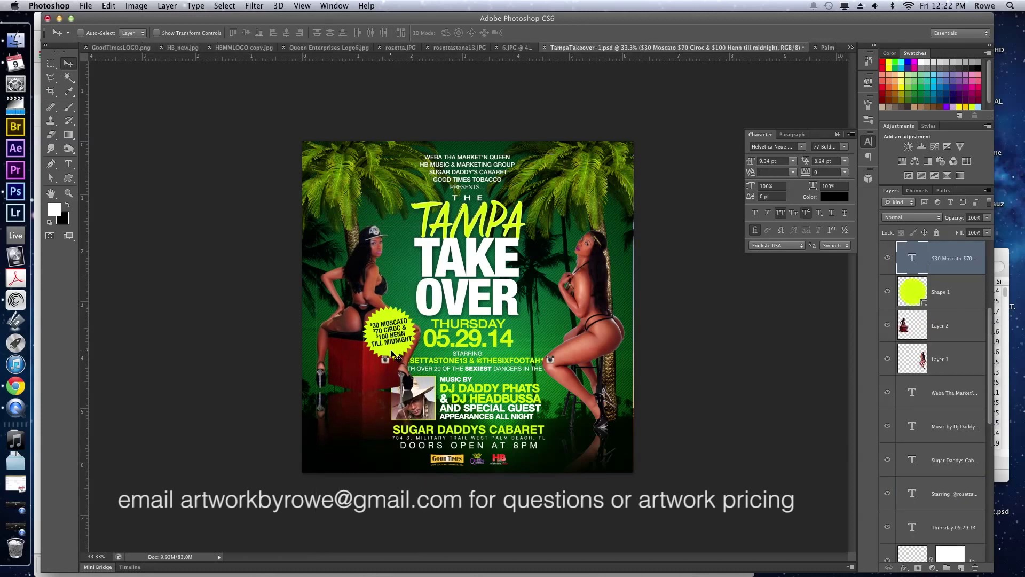
pyautogui.keyDown('shift'); pyautogui.keyDown('super'); pyautogui.click(405, 321); pyautogui.keyUp('super'); pyautogui.keyUp('shift')
pyautogui.moveTo(390, 341); pyautogui.dragTo(412, 362)
pyautogui.keyDown('super'); pyautogui.click(388, 363); pyautogui.keyUp('super')
pyautogui.press('super+z')
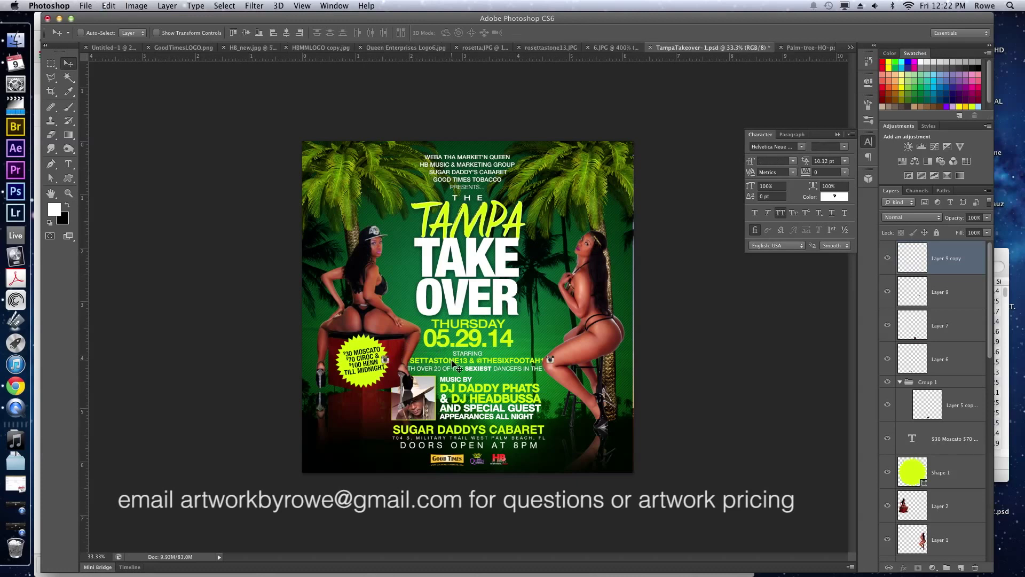
# Raise the Starring text and the DJ photo in front of the dancer in the layer stack.
pyautogui.press('super+bracketright')
pyautogui.press('super+bracketright')
pyautogui.press('super+bracketright')
pyautogui.press('super+bracketright')
pyautogui.press('super+bracketright')
pyautogui.press('super+bracketright')
pyautogui.press('super+bracketright')
pyautogui.press('super+bracketright')
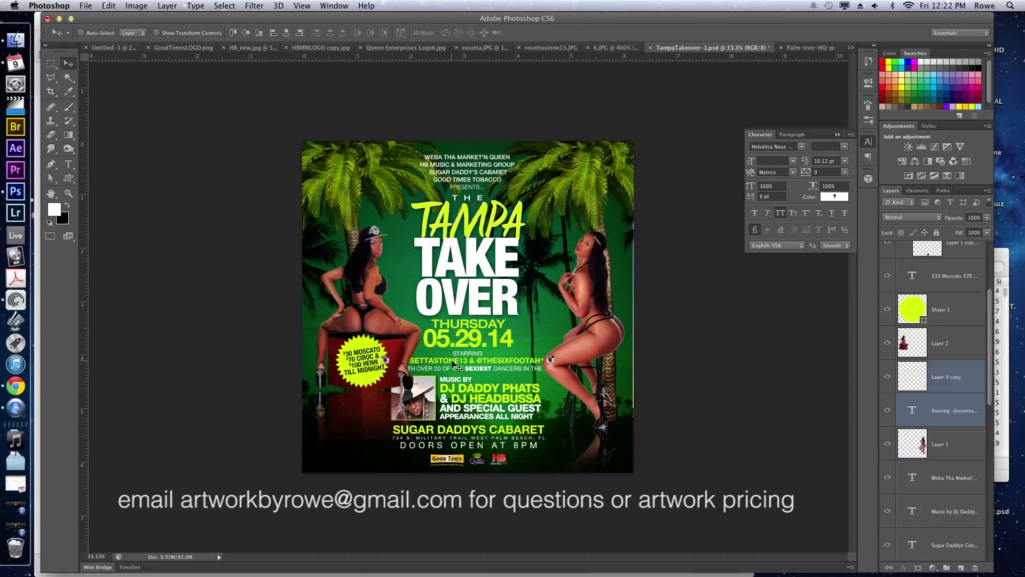
pyautogui.press('super+bracketright')
pyautogui.press('super+bracketright')
pyautogui.press('super+bracketright')
pyautogui.press('super+bracketright')
pyautogui.press('super+bracketright')
pyautogui.press('super+bracketright')
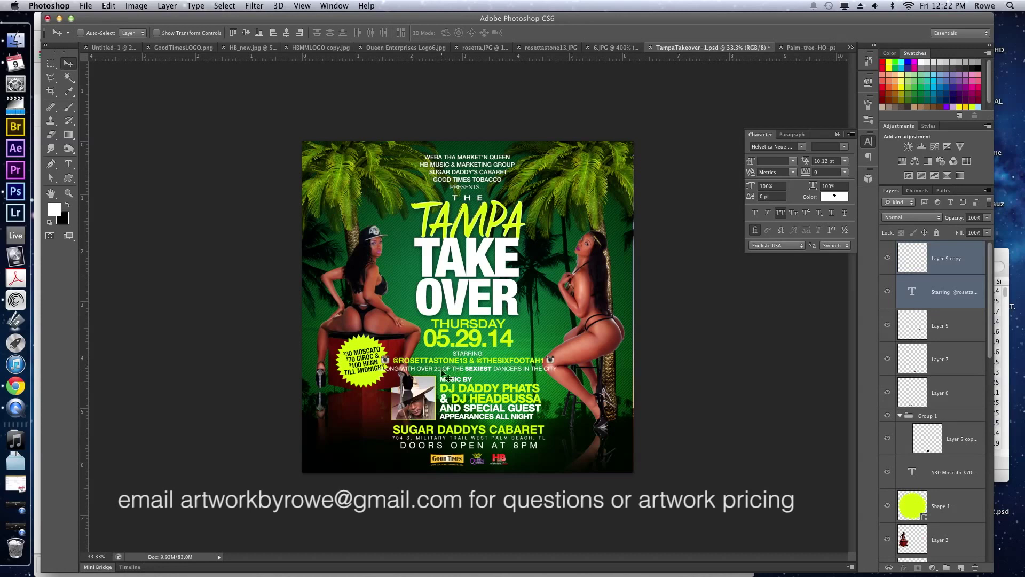
pyautogui.keyDown('super'); pyautogui.click(428, 399); pyautogui.keyUp('super')
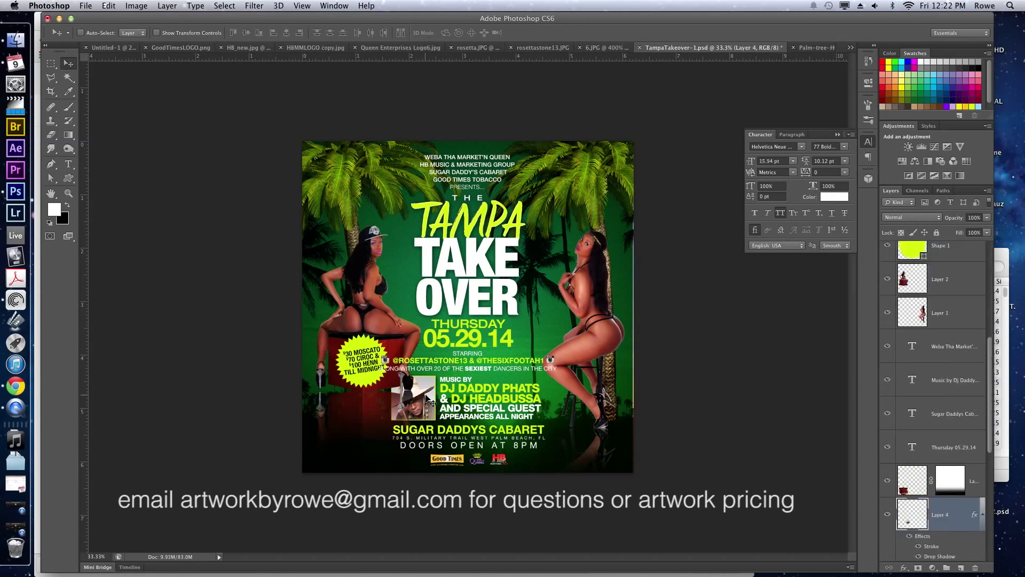
pyautogui.press('super+bracketright')
pyautogui.press('super+bracketright')
pyautogui.press('super+bracketright')
pyautogui.press('super+bracketright')
pyautogui.press('super+bracketright')
pyautogui.press('super+bracketright')
pyautogui.press('super+bracketright')
pyautogui.press('super+bracketright')
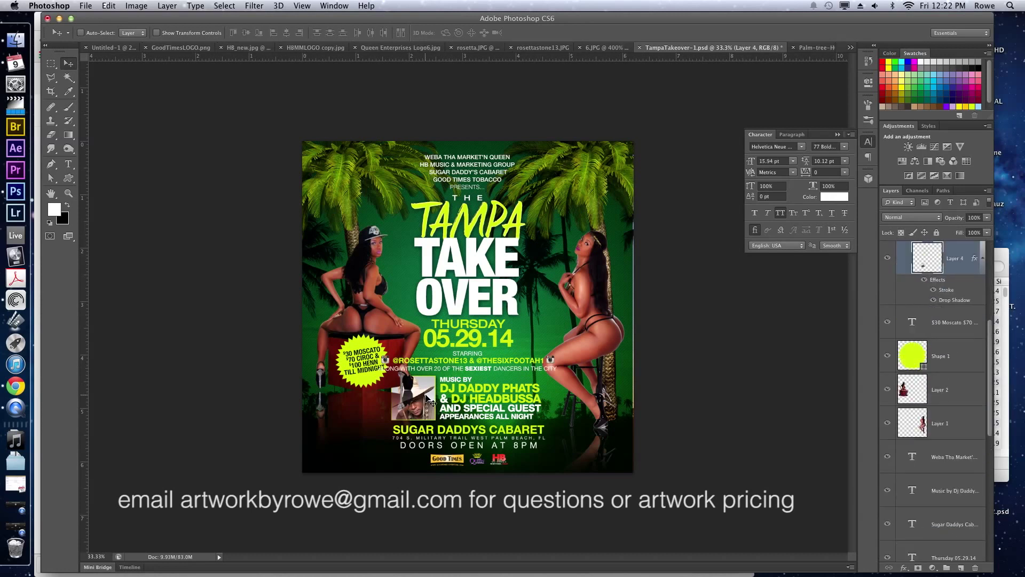
pyautogui.press('super+bracketright')
pyautogui.press('super+bracketright')
pyautogui.press('super+bracketright')
pyautogui.press('super+bracketright')
pyautogui.press('super+bracketright')
pyautogui.press('super+bracketright')
pyautogui.press('super+bracketright')
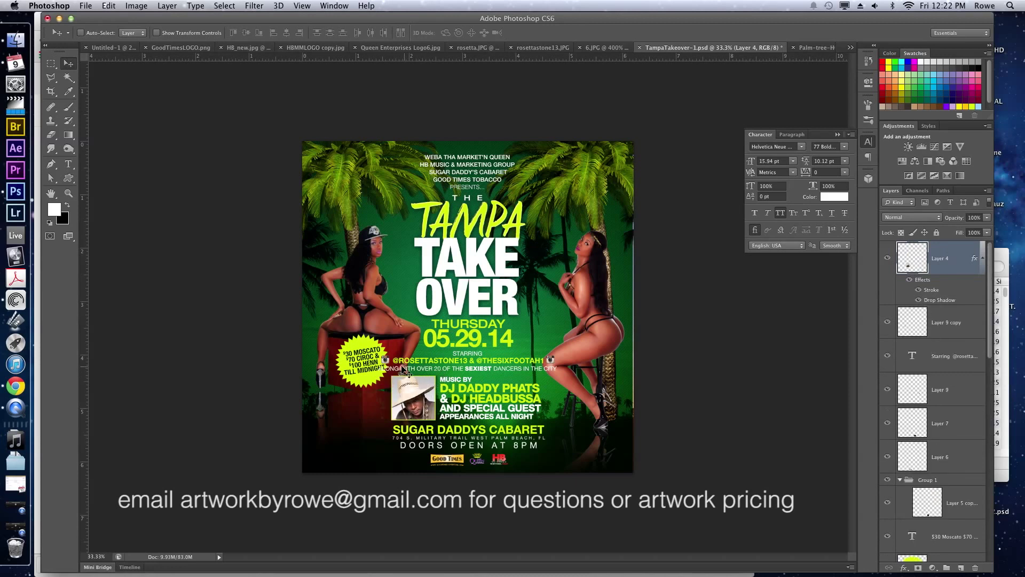
# Reselect the $30 Moscato starburst, nudge it slightly, then deselect all layers.
pyautogui.keyDown('super'); pyautogui.click(370, 370); pyautogui.keyUp('super')
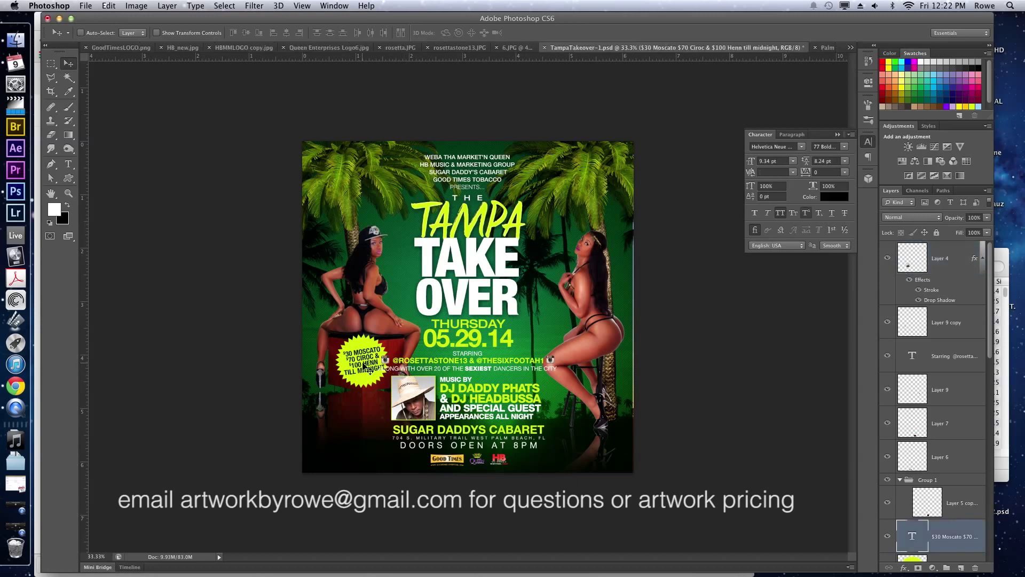
pyautogui.keyDown('super'); pyautogui.click(370, 369); pyautogui.keyUp('super')
pyautogui.press('Return')
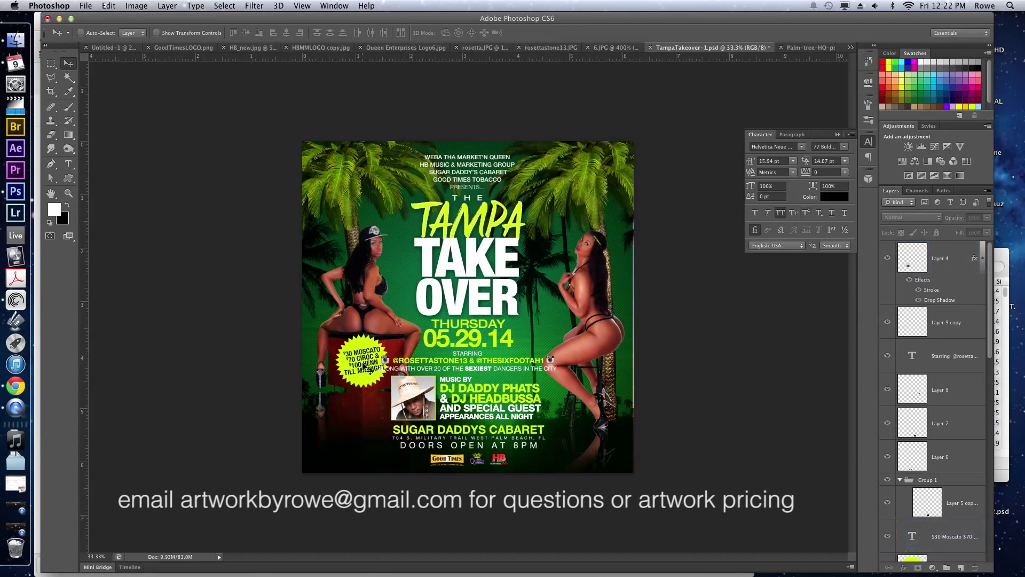
pyautogui.keyDown('super'); pyautogui.click(363, 365); pyautogui.keyUp('super')
pyautogui.keyDown('super'); pyautogui.click(356, 381); pyautogui.keyUp('super')
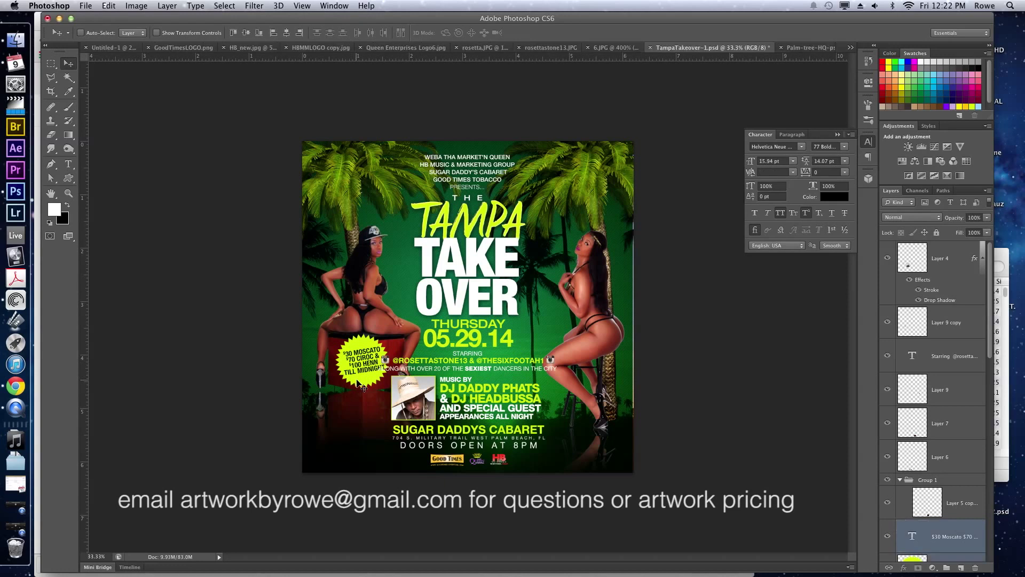
pyautogui.moveTo(357, 381); pyautogui.dragTo(363, 400)
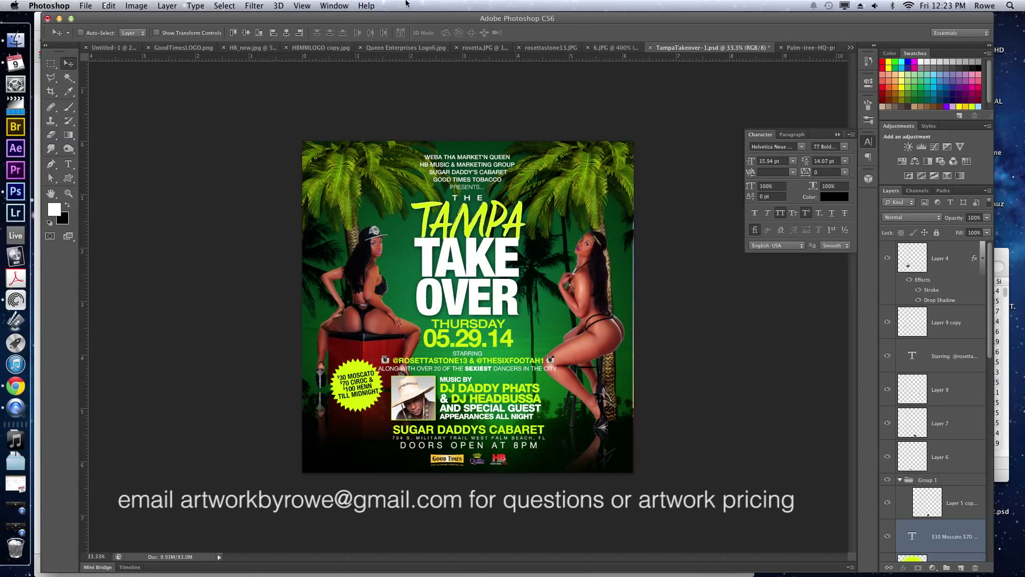
pyautogui.press('super+alt+a')
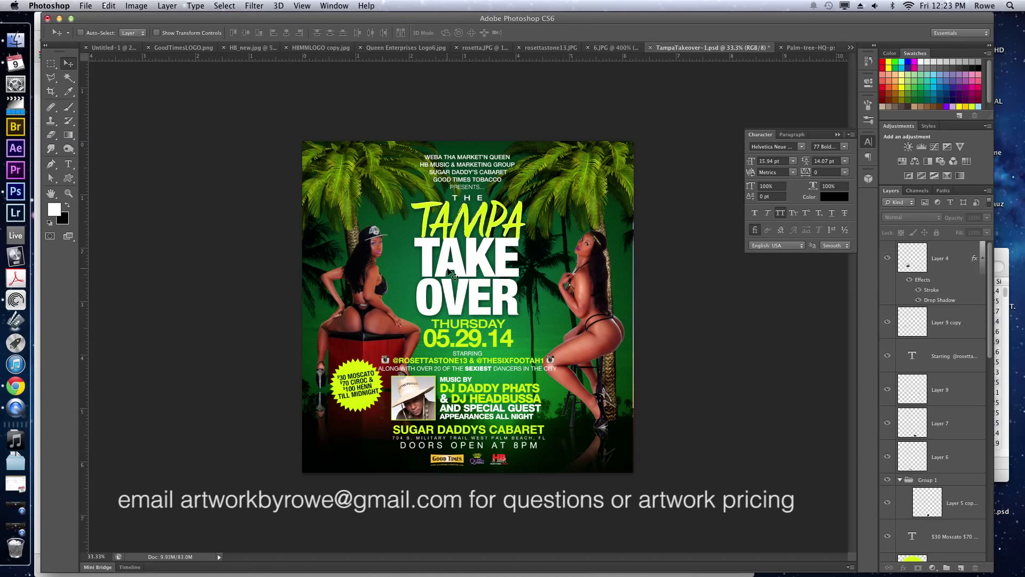
pyautogui.keyDown('super'); pyautogui.click(593, 304); pyautogui.keyUp('super')
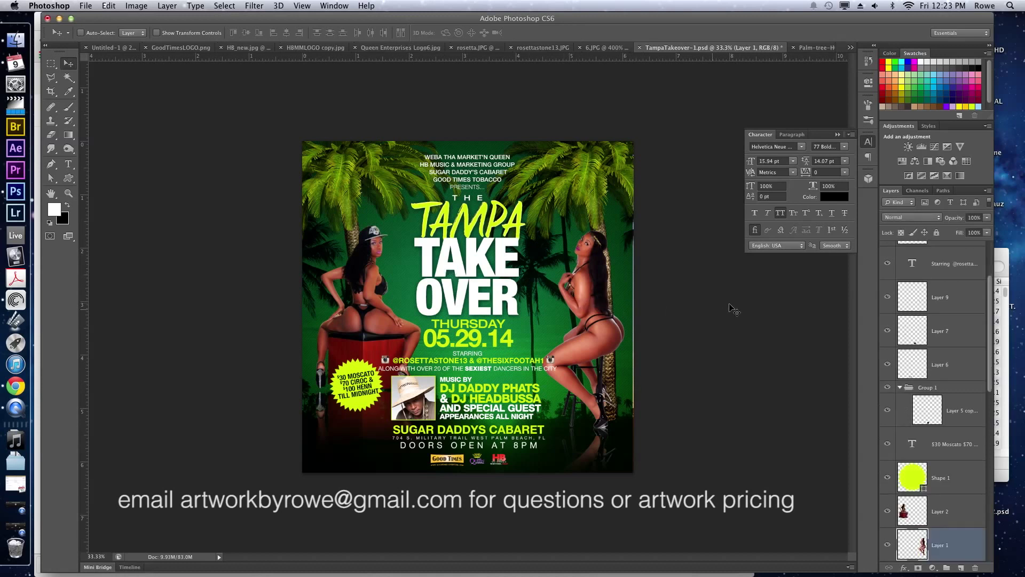
# Stretch the green background layer to about 101% width so it reaches the right edge.
pyautogui.keyDown('super'); pyautogui.click(628, 276); pyautogui.keyUp('super')
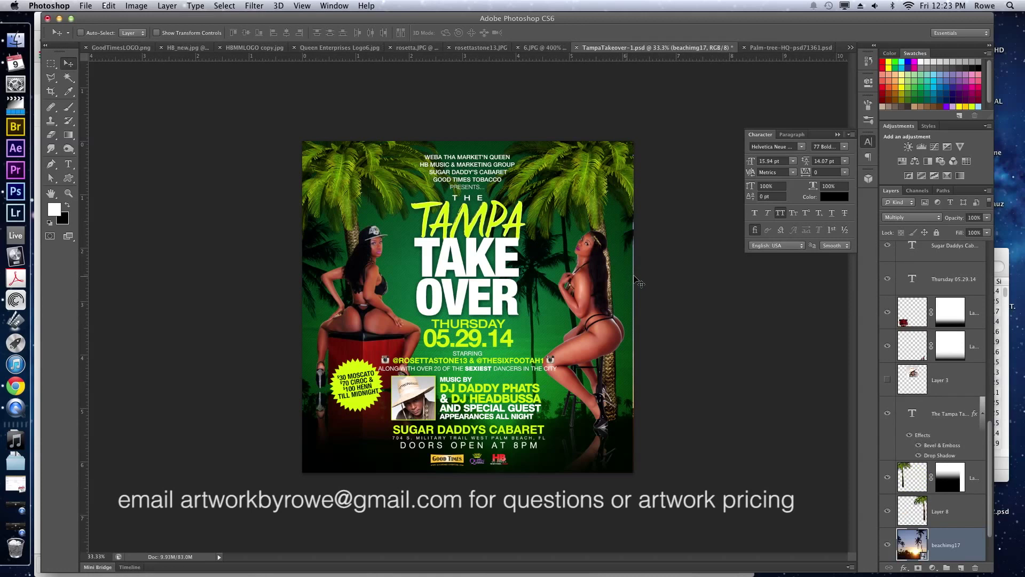
pyautogui.press('super+t')
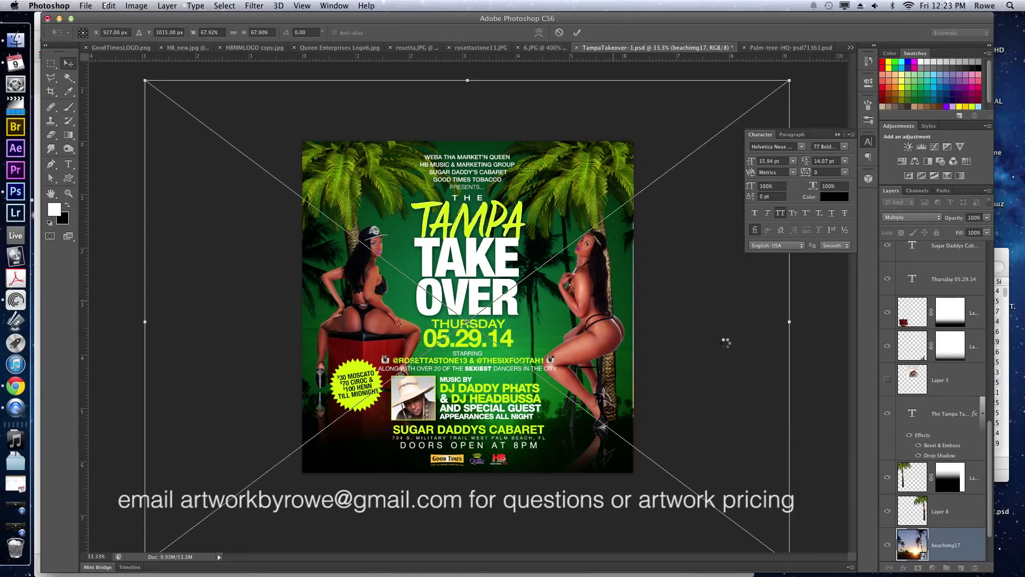
pyautogui.press('Return')
pyautogui.scroll(-2, 930, 508)
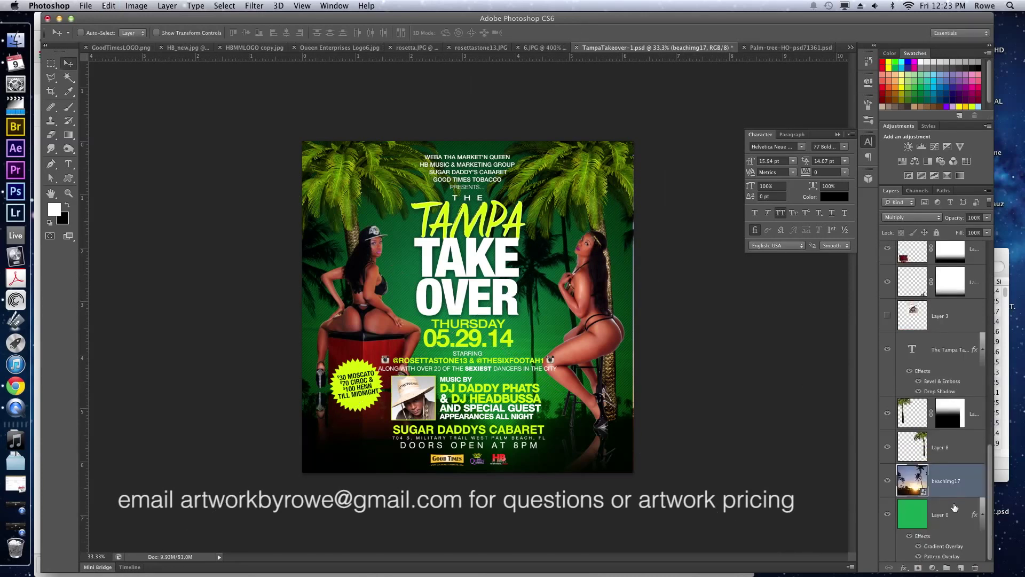
pyautogui.click(954, 507)
pyautogui.press('super+t')
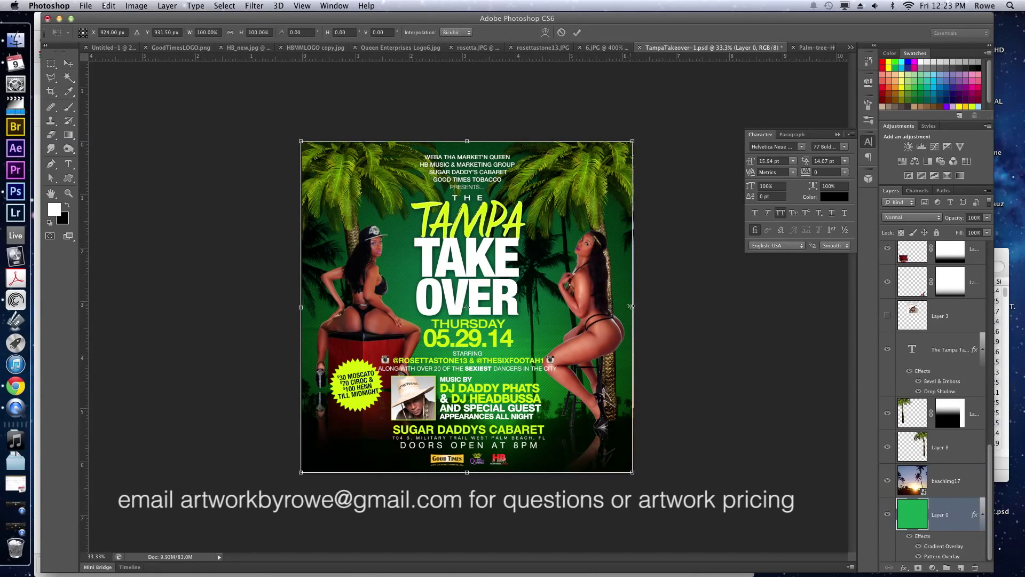
pyautogui.press('Return')
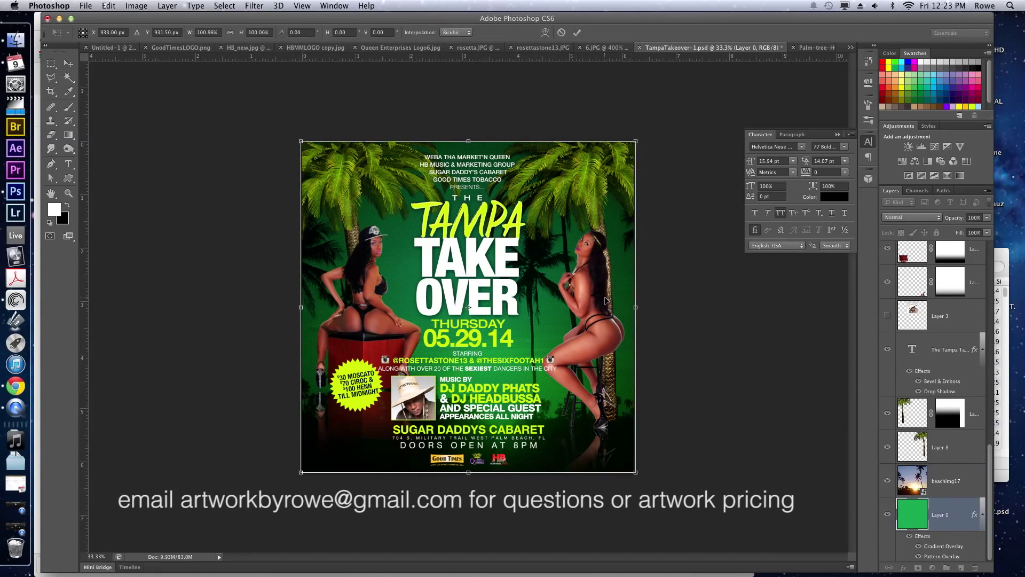
pyautogui.keyDown('super'); pyautogui.click(605, 334); pyautogui.keyUp('super')
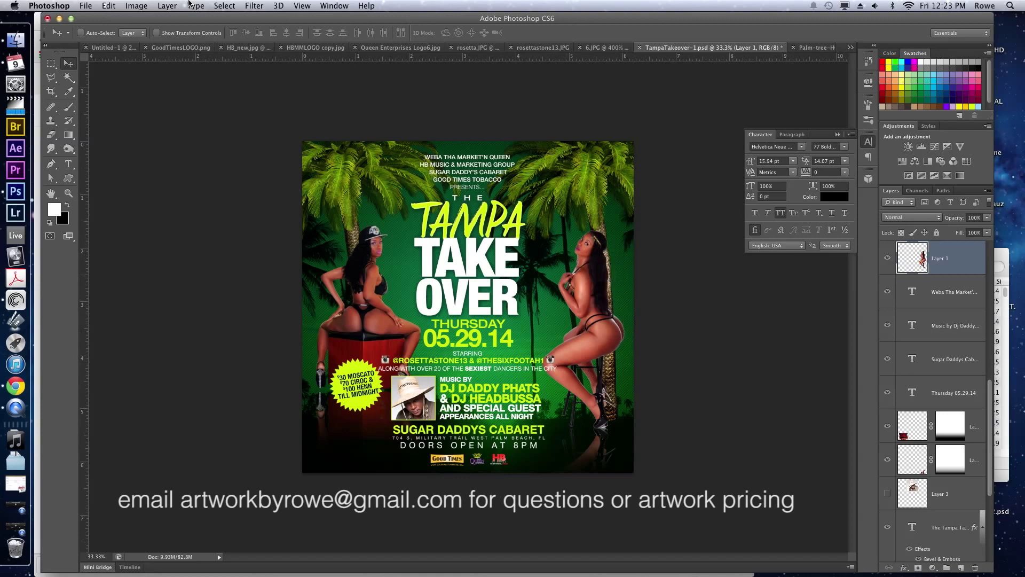
# Defringe the right dancer's layer by 1 pixel and the left dancer's layer by 2 pixels.
pyautogui.click(167, 6)
pyautogui.moveTo(212, 439)
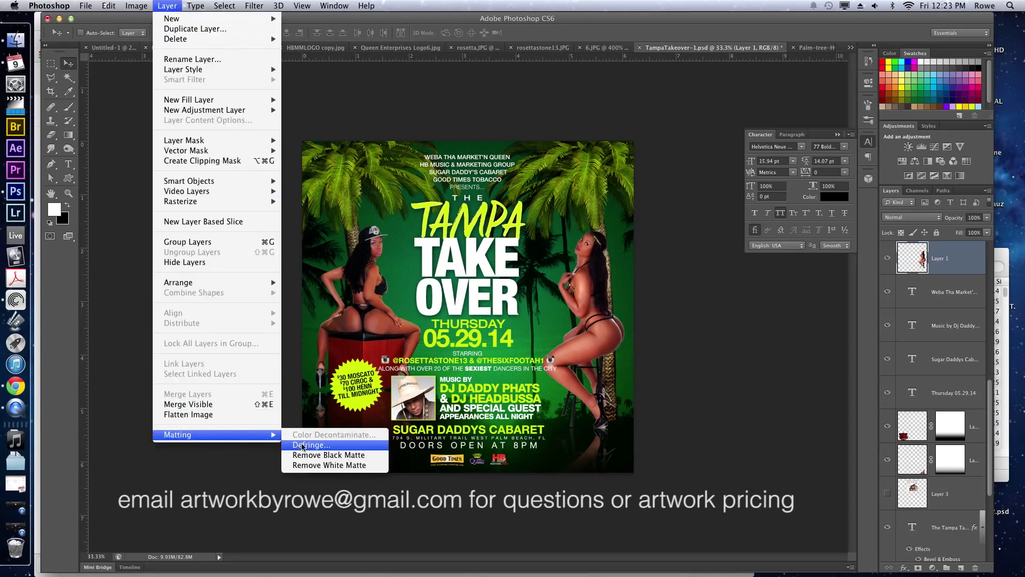
pyautogui.click(303, 445)
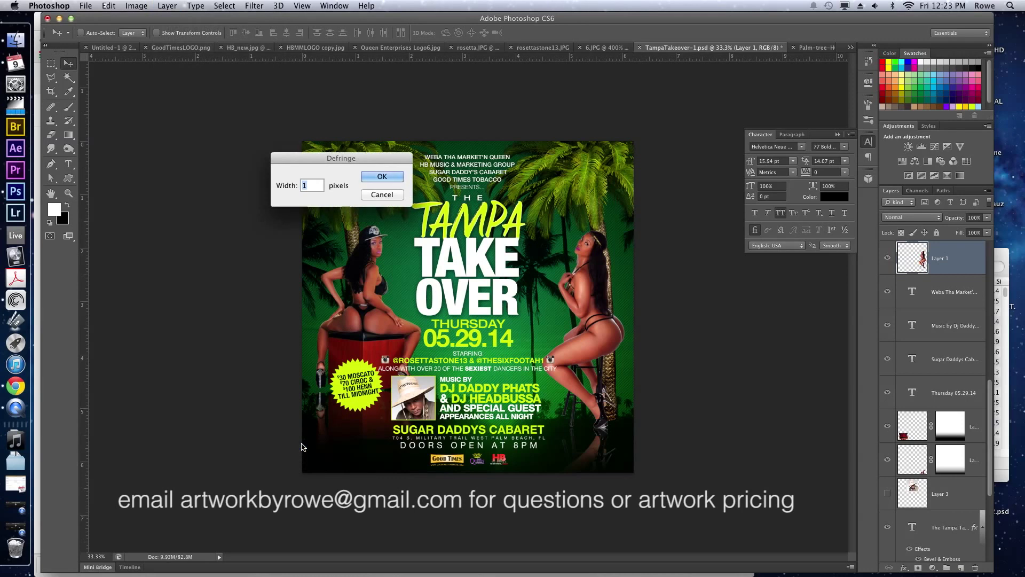
pyautogui.press('Return')
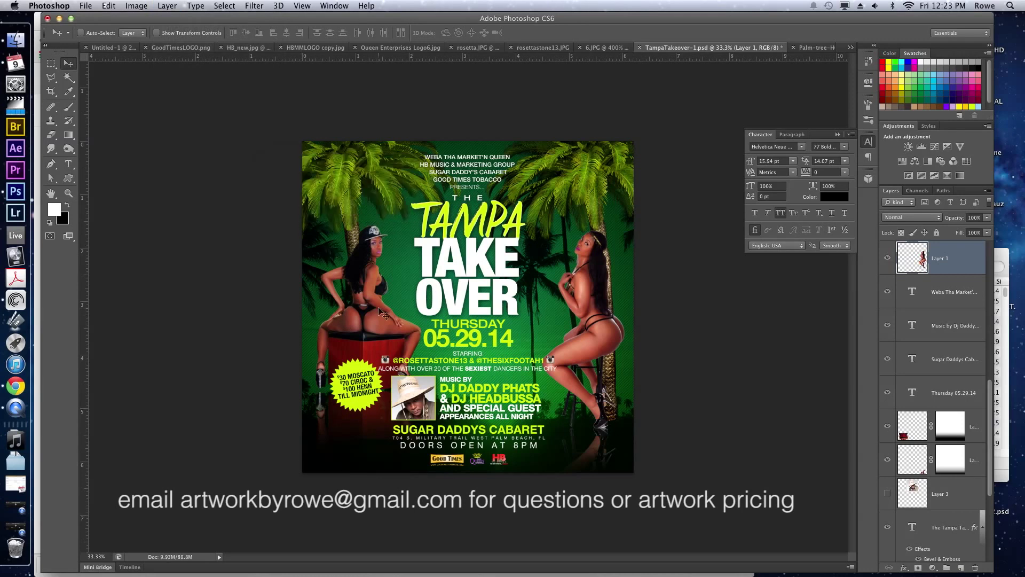
pyautogui.hotkey('ctrl', 'j')
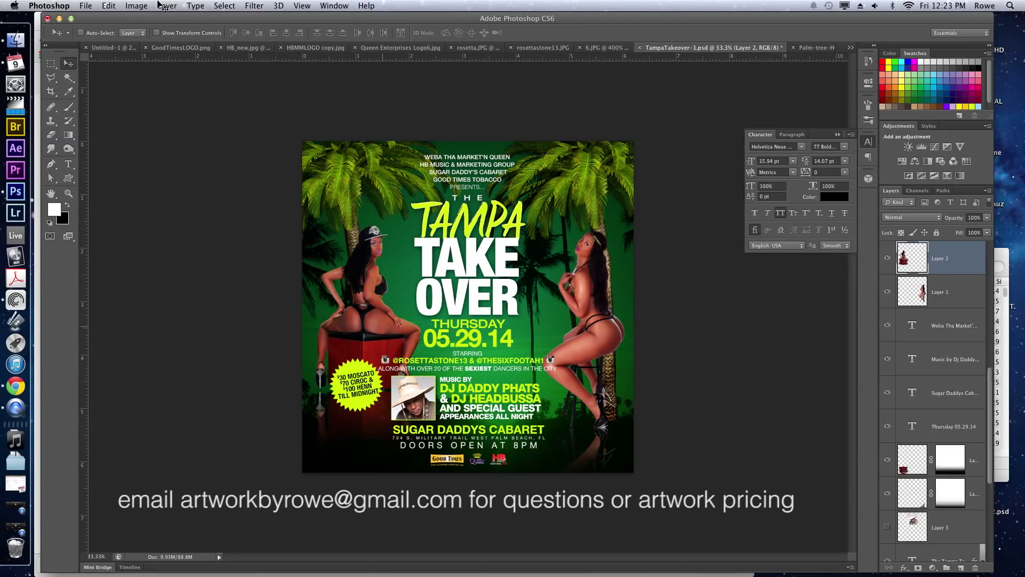
pyautogui.click(166, 6)
pyautogui.moveTo(232, 436)
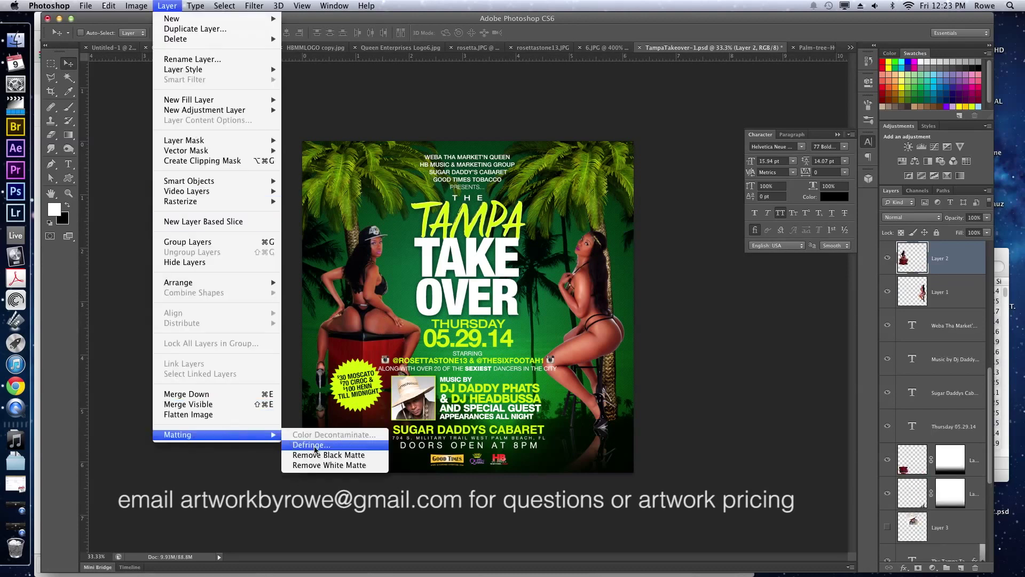
pyautogui.click(313, 445)
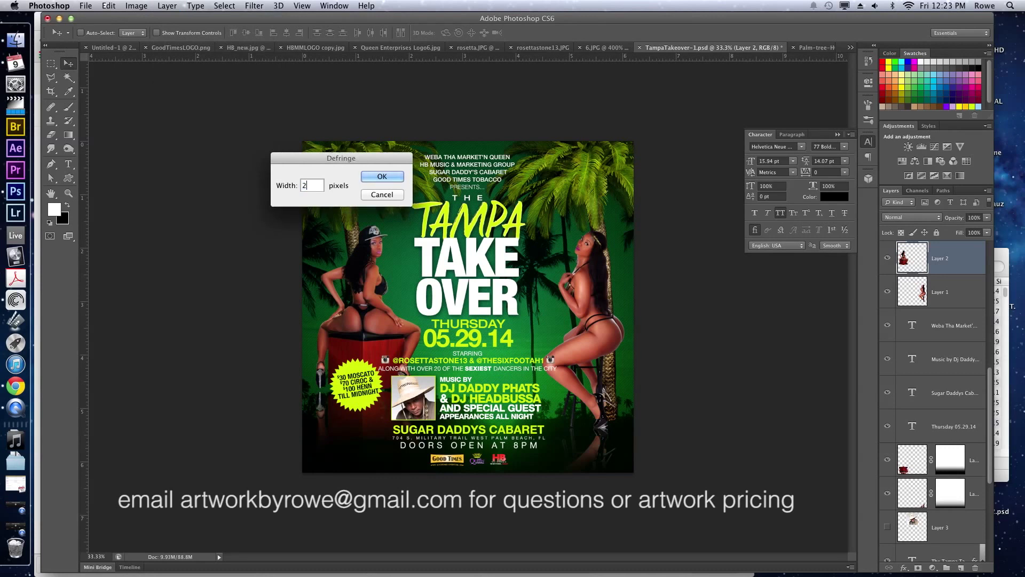
pyautogui.press('Return')
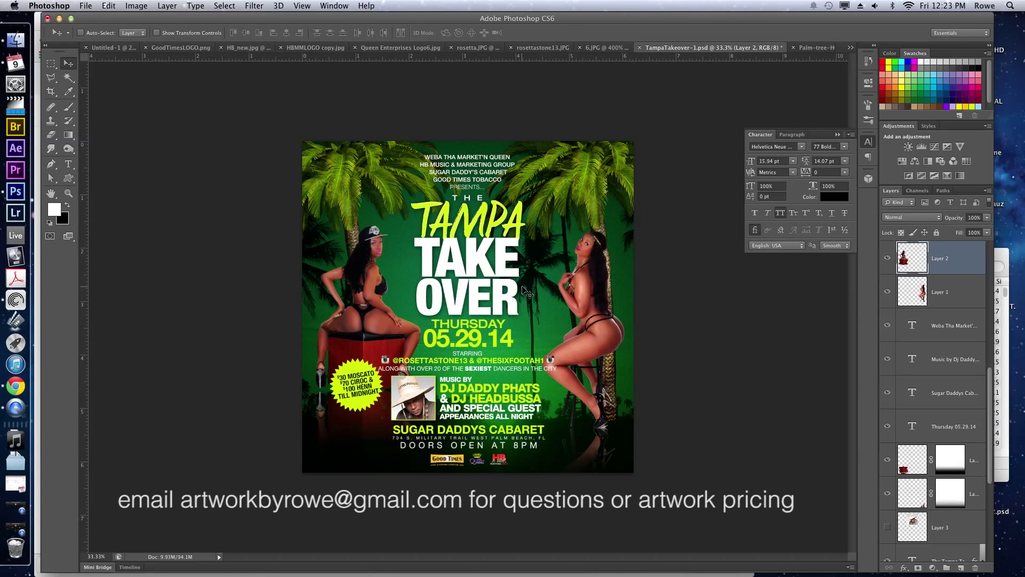
# Defringe the masked Layer 1 copy with a 1-pixel width.
pyautogui.keyDown('super'); pyautogui.click(599, 448); pyautogui.keyUp('super')
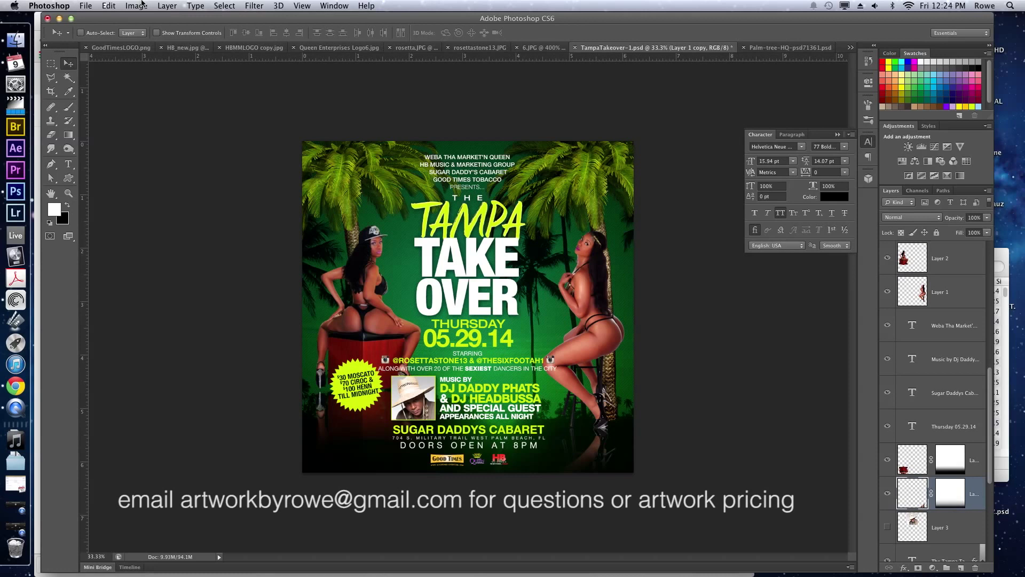
pyautogui.click(123, 5)
pyautogui.moveTo(171, 6)
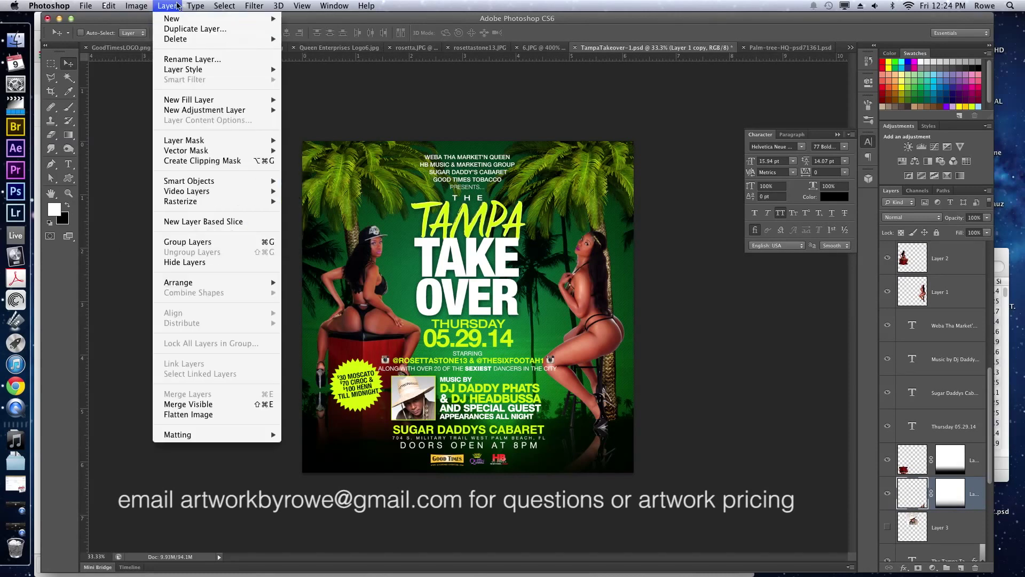
pyautogui.moveTo(203, 434)
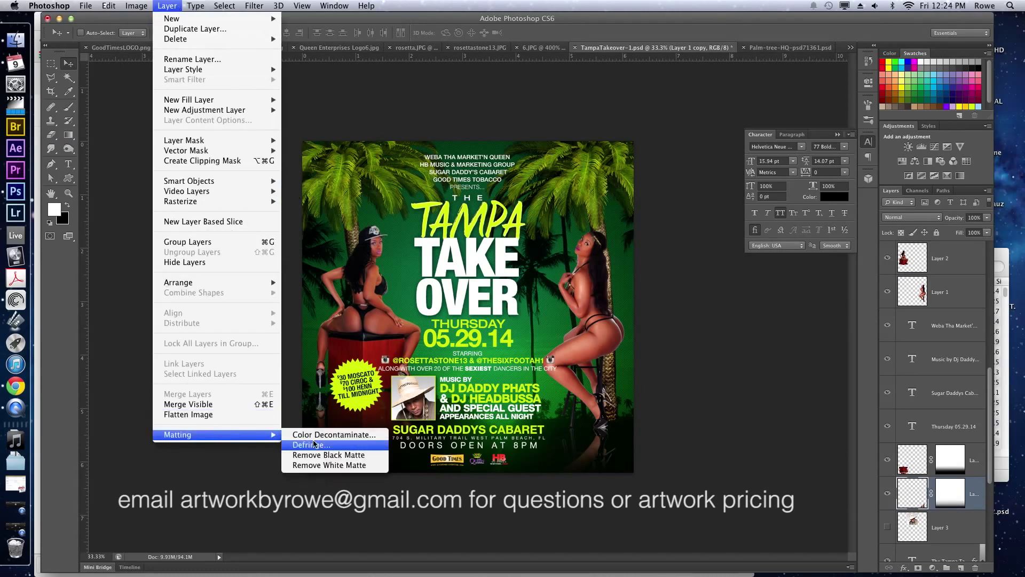
pyautogui.click(316, 443)
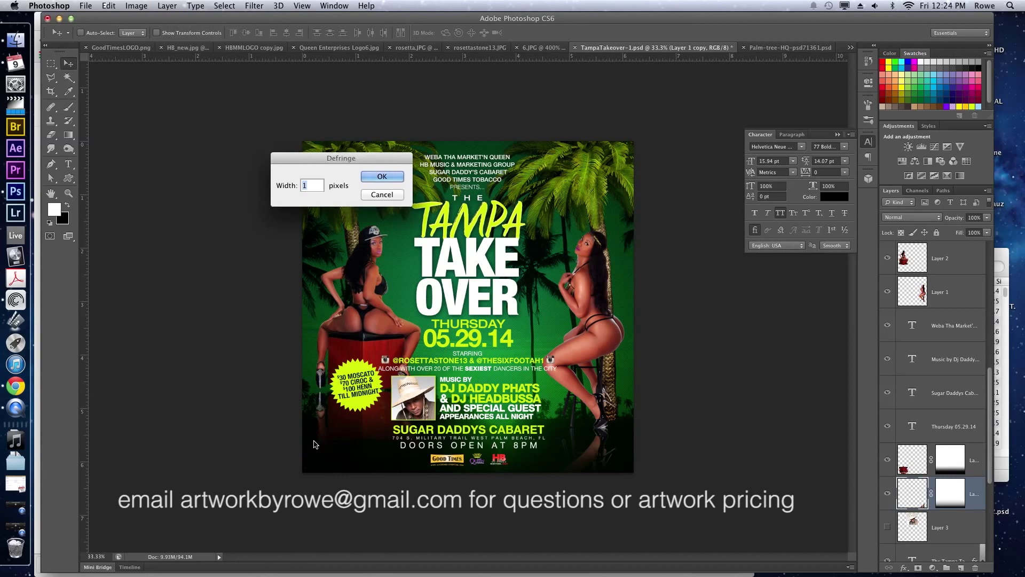
pyautogui.press('Return')
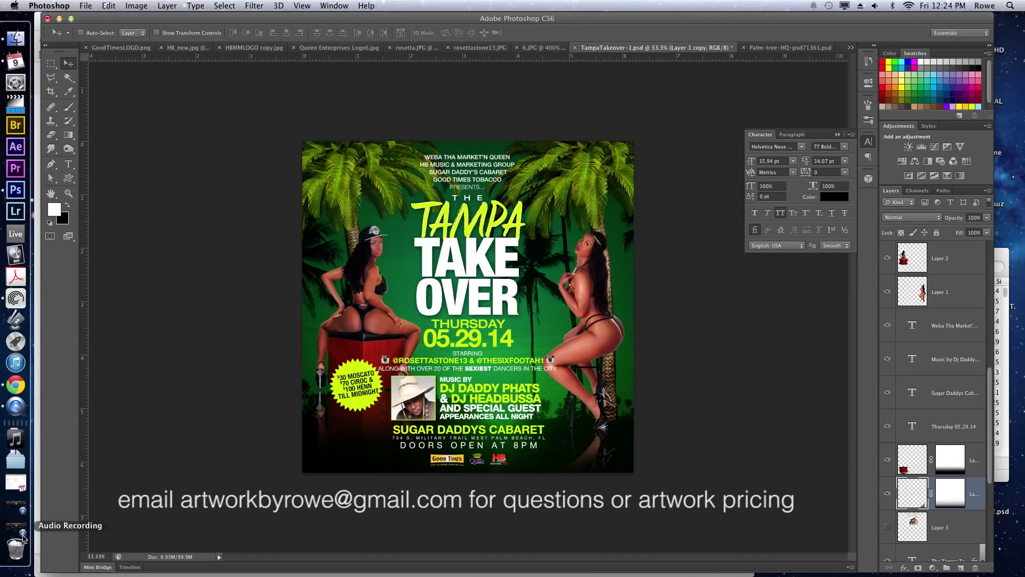
# Bring up QuickTime Player's Audio Recording window and stop the recording.
pyautogui.click(29, 401)
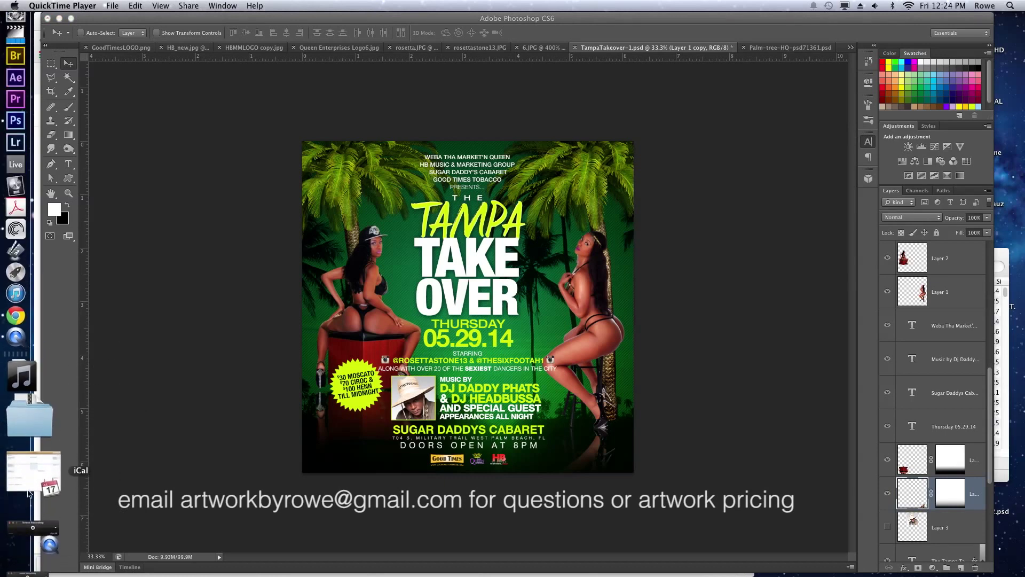
pyautogui.click(32, 515)
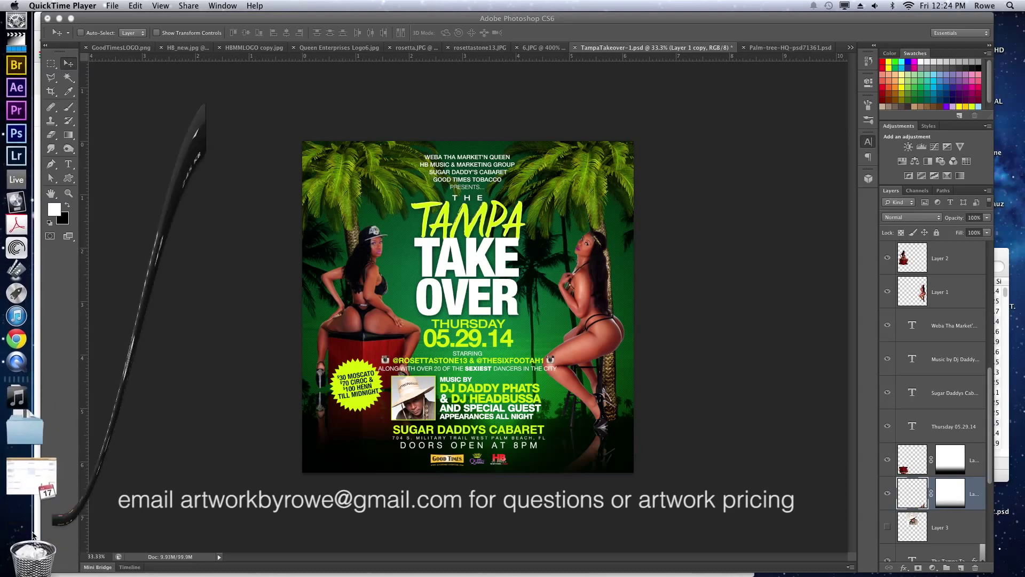
pyautogui.click(138, 116)
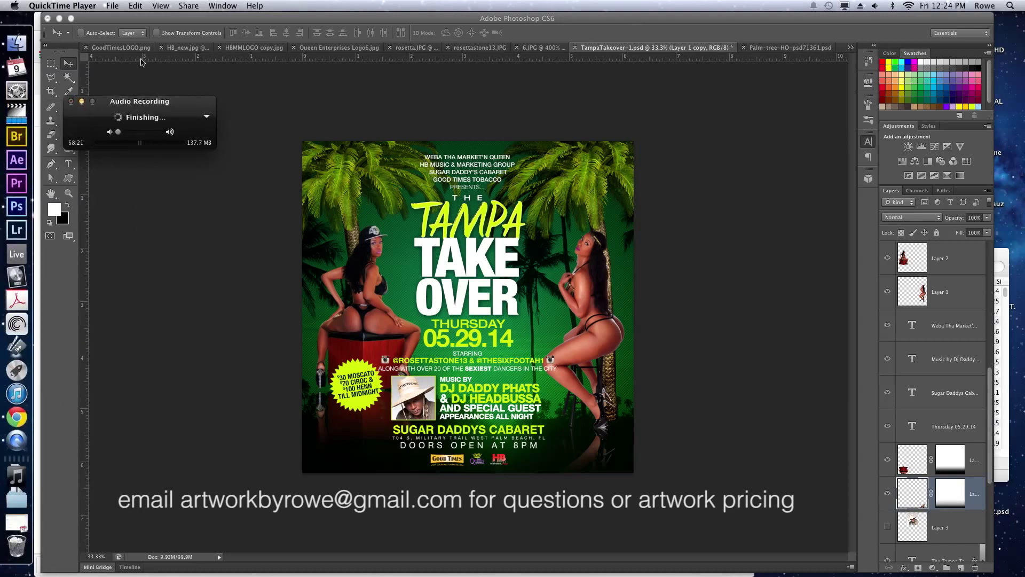